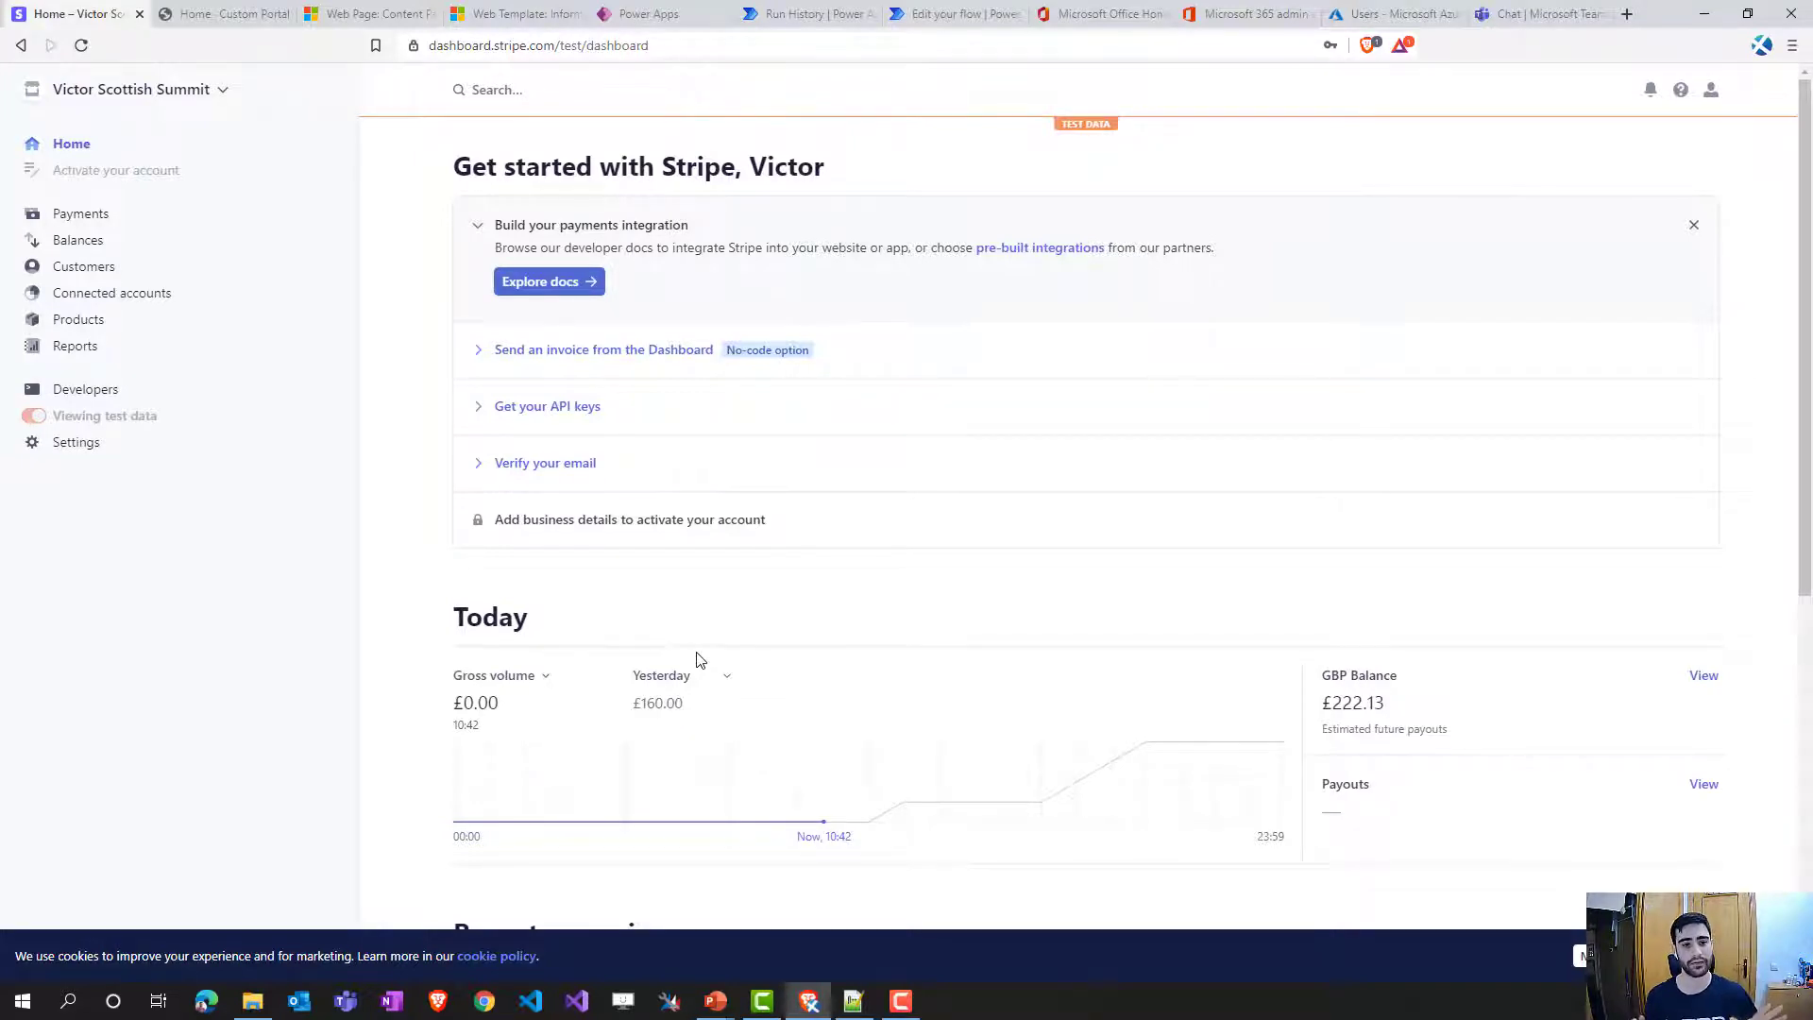
- Open the Stripe documentation from the dashboard, search it for "client side" and open the API libraries page
{"action": "left_click", "coordinate": [587, 282]}
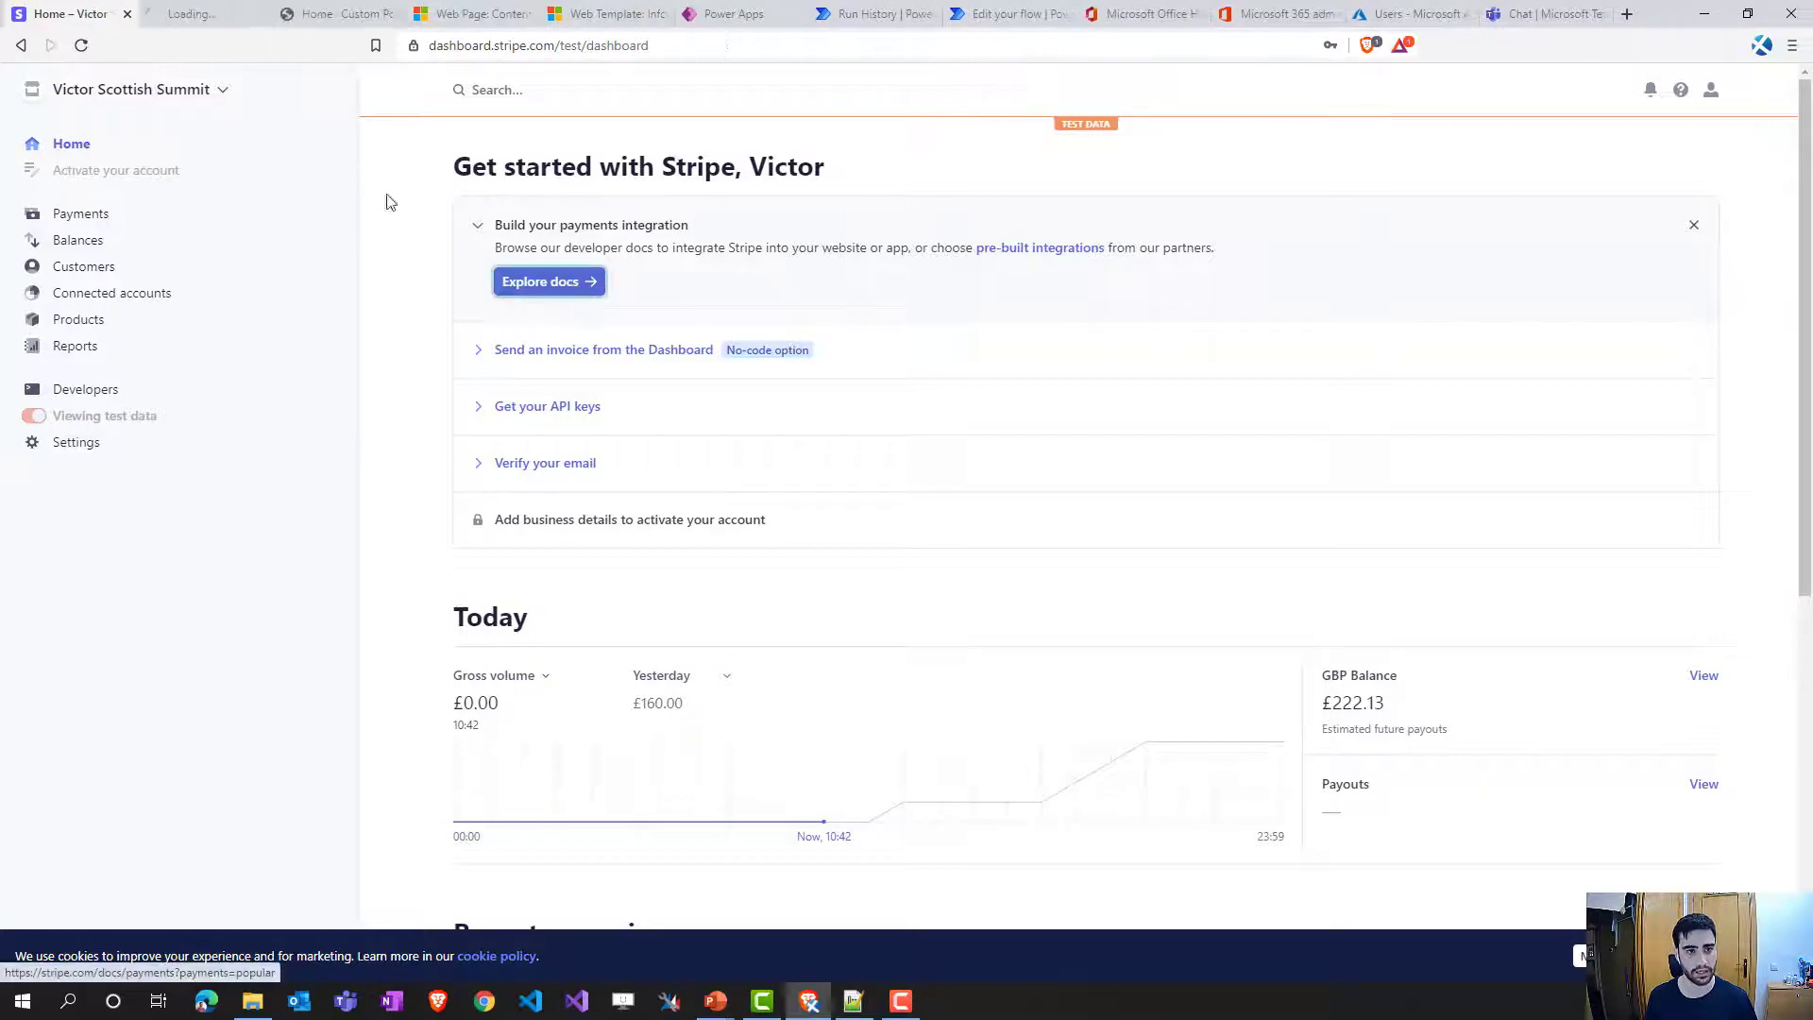
{"action": "left_click", "coordinate": [212, 15]}
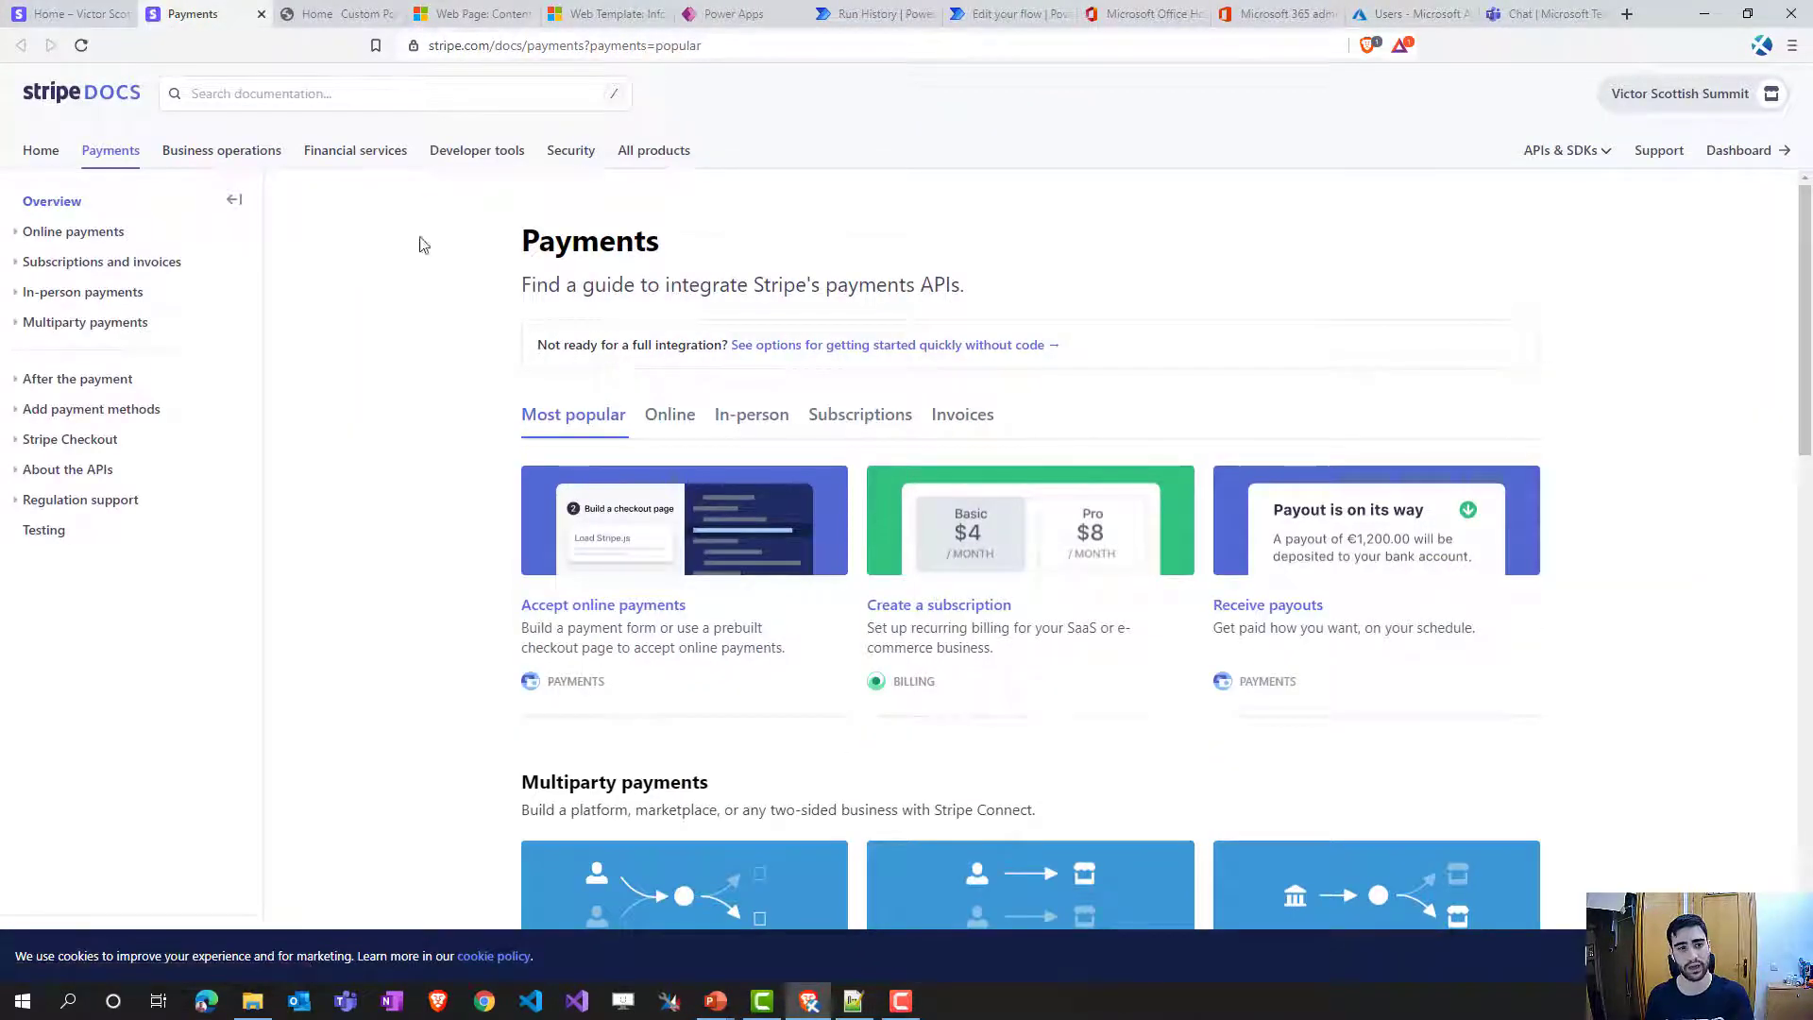
{"action": "left_click", "coordinate": [252, 99]}
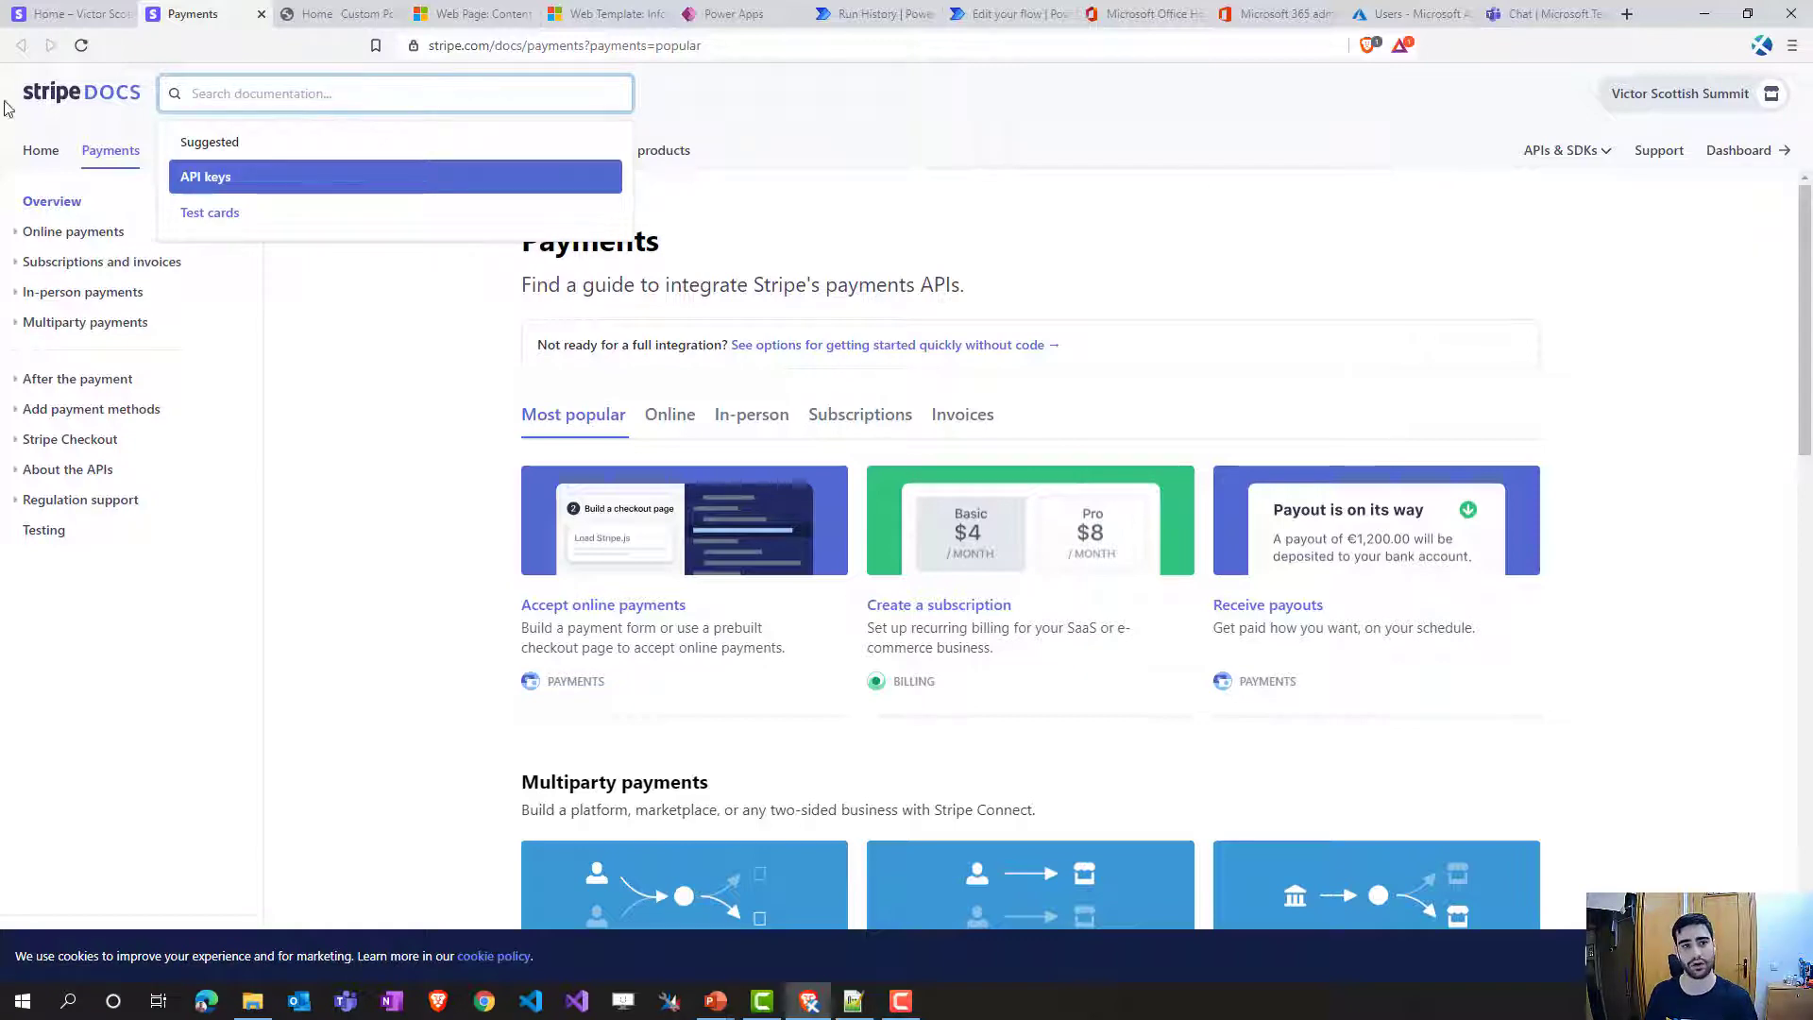
{"action": "type", "text": "client"}
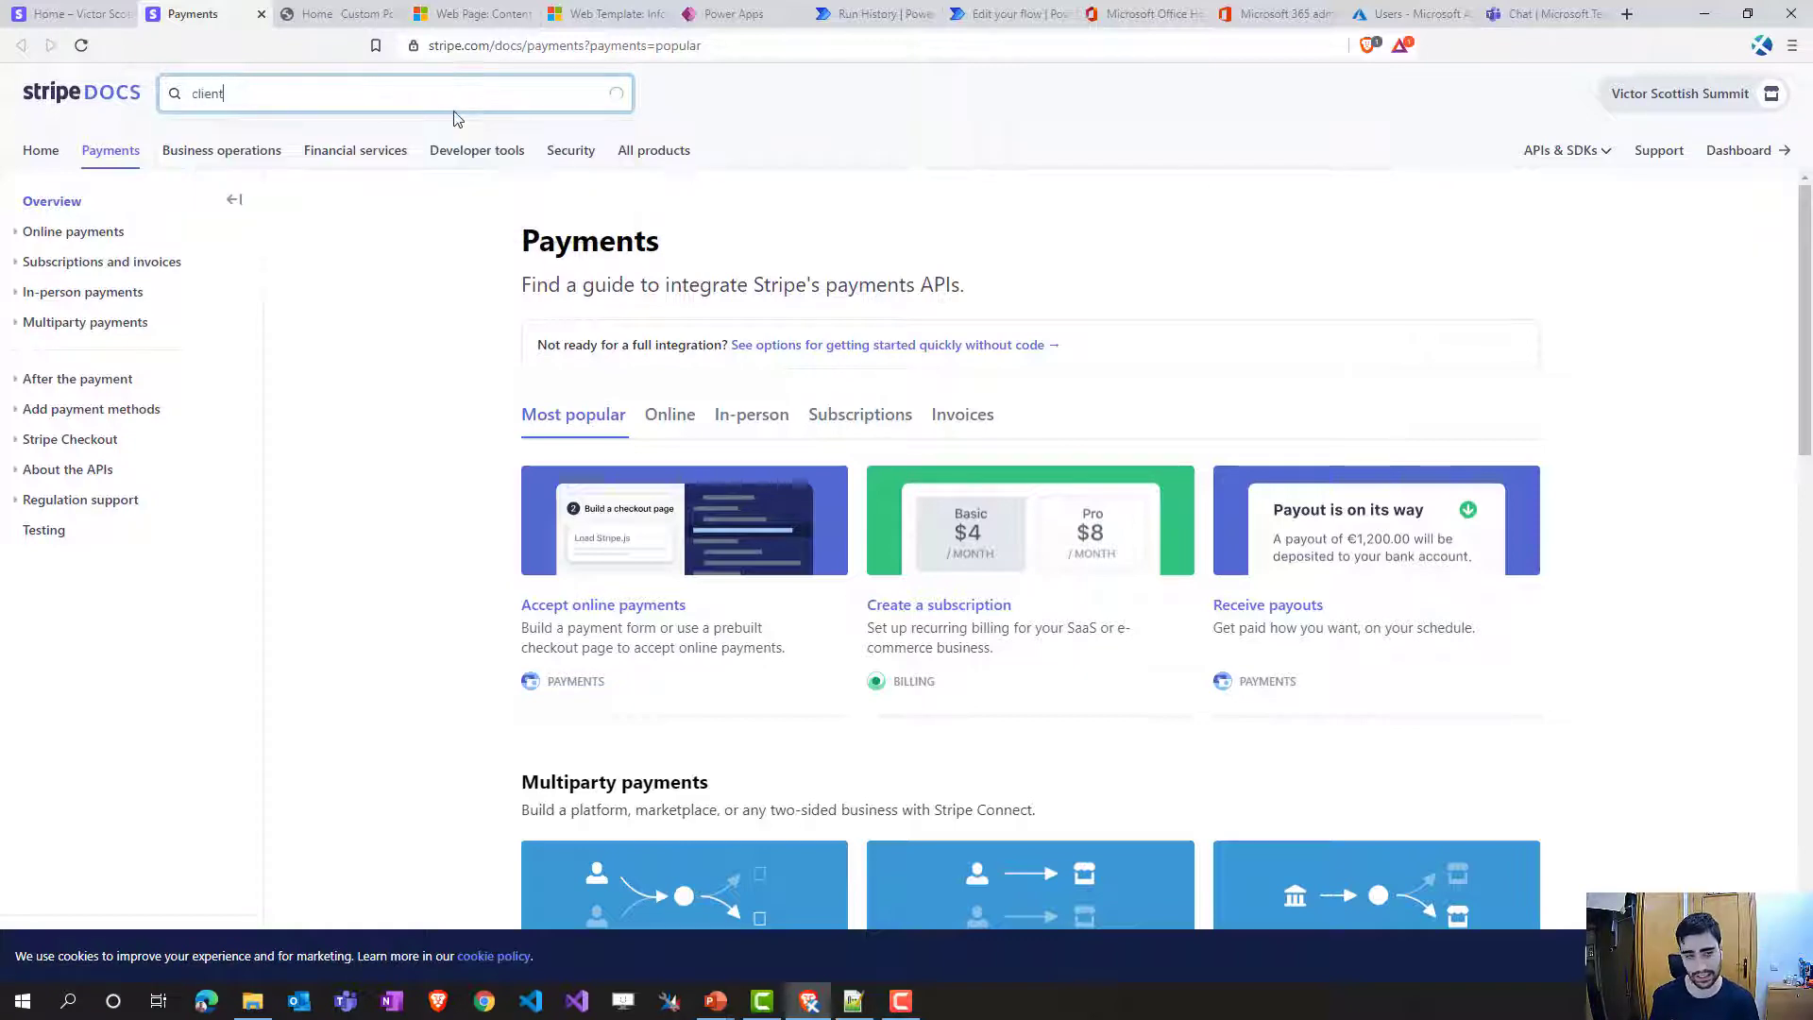
{"action": "type", "text": " side"}
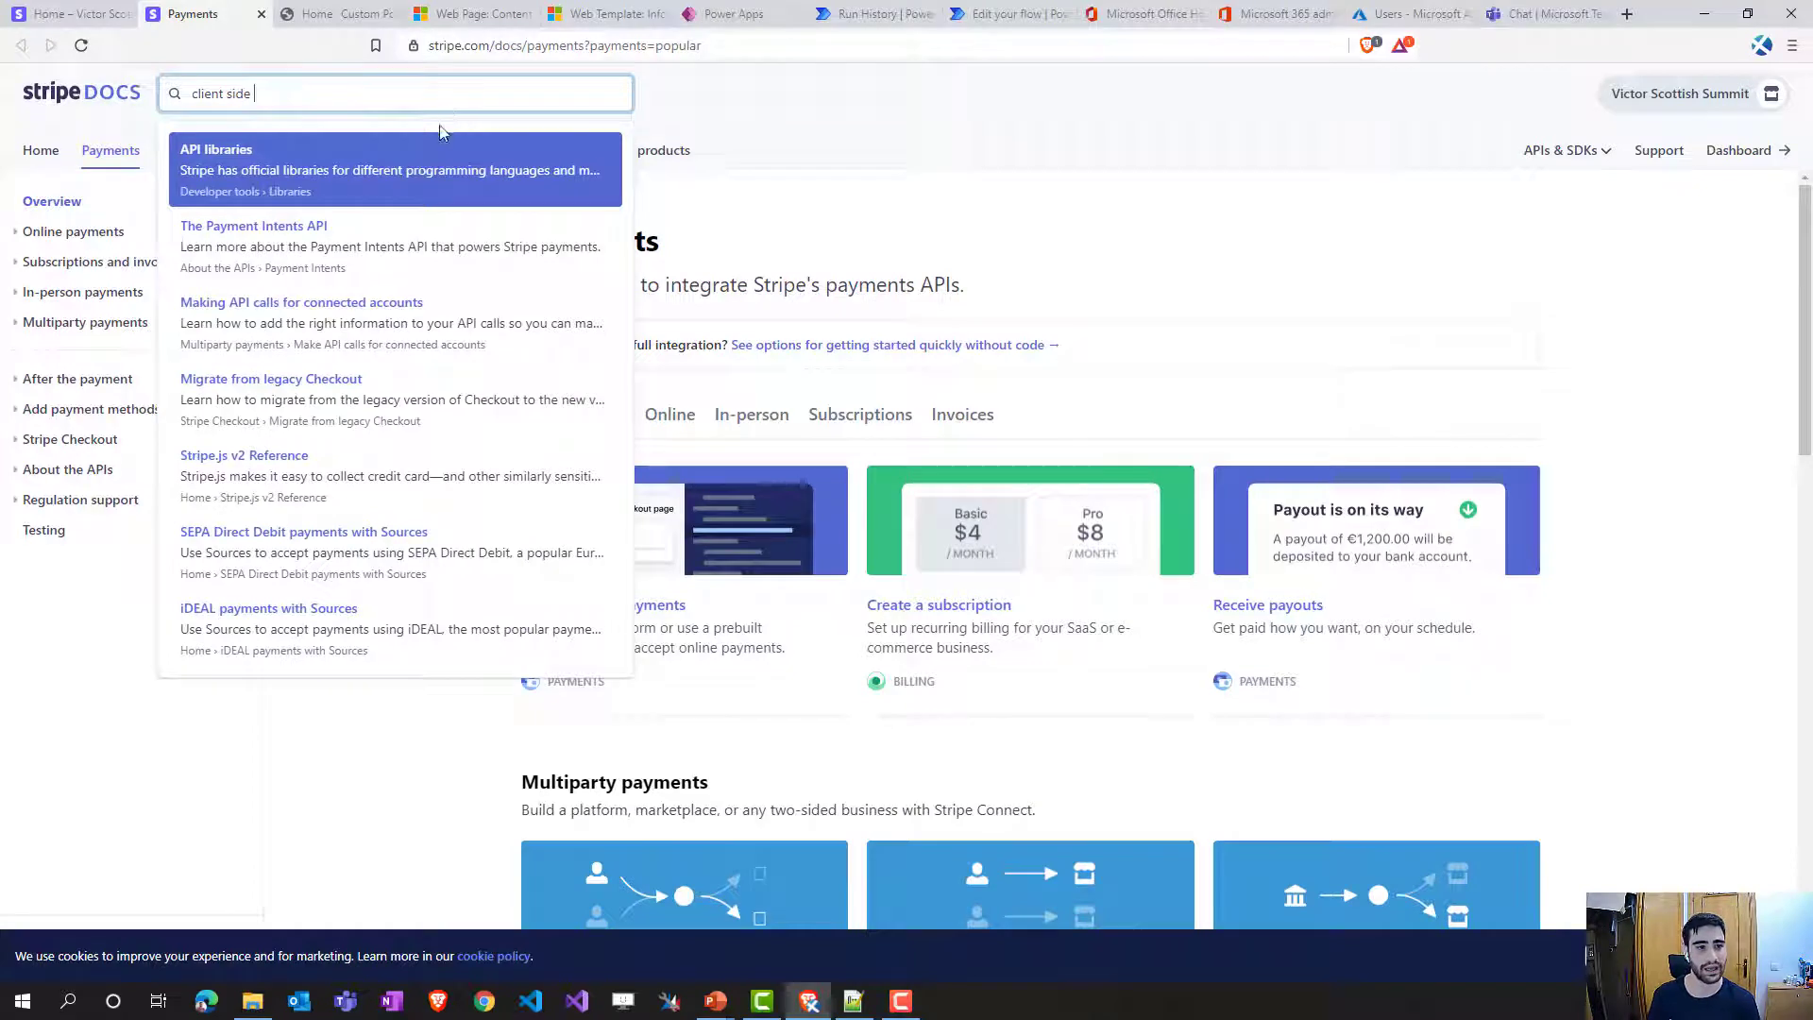
{"action": "left_click", "coordinate": [395, 176]}
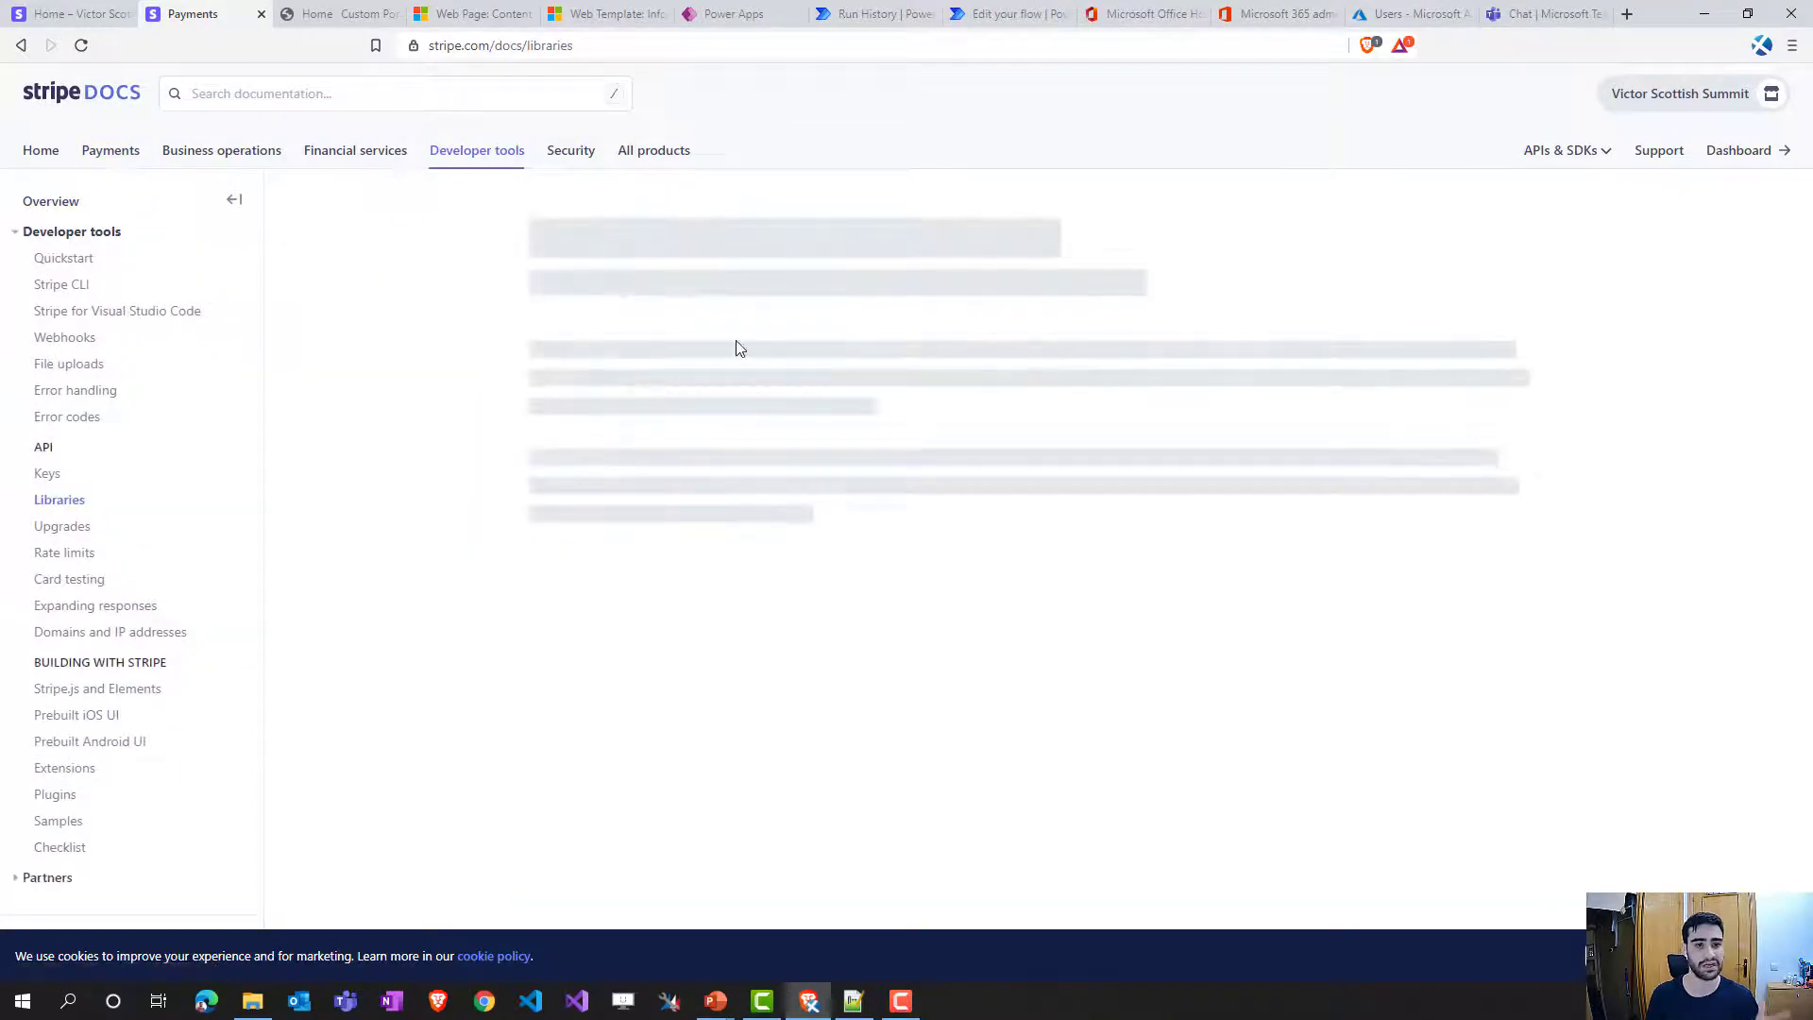
- Review the client-side web library code for creating the Stripe object, comparing the React and HTML + JS versions
{"action": "scroll", "coordinate": [820, 578], "scroll_direction": "down", "scroll_amount": 2}
{"action": "scroll", "coordinate": [820, 578], "scroll_direction": "down", "scroll_amount": 1}
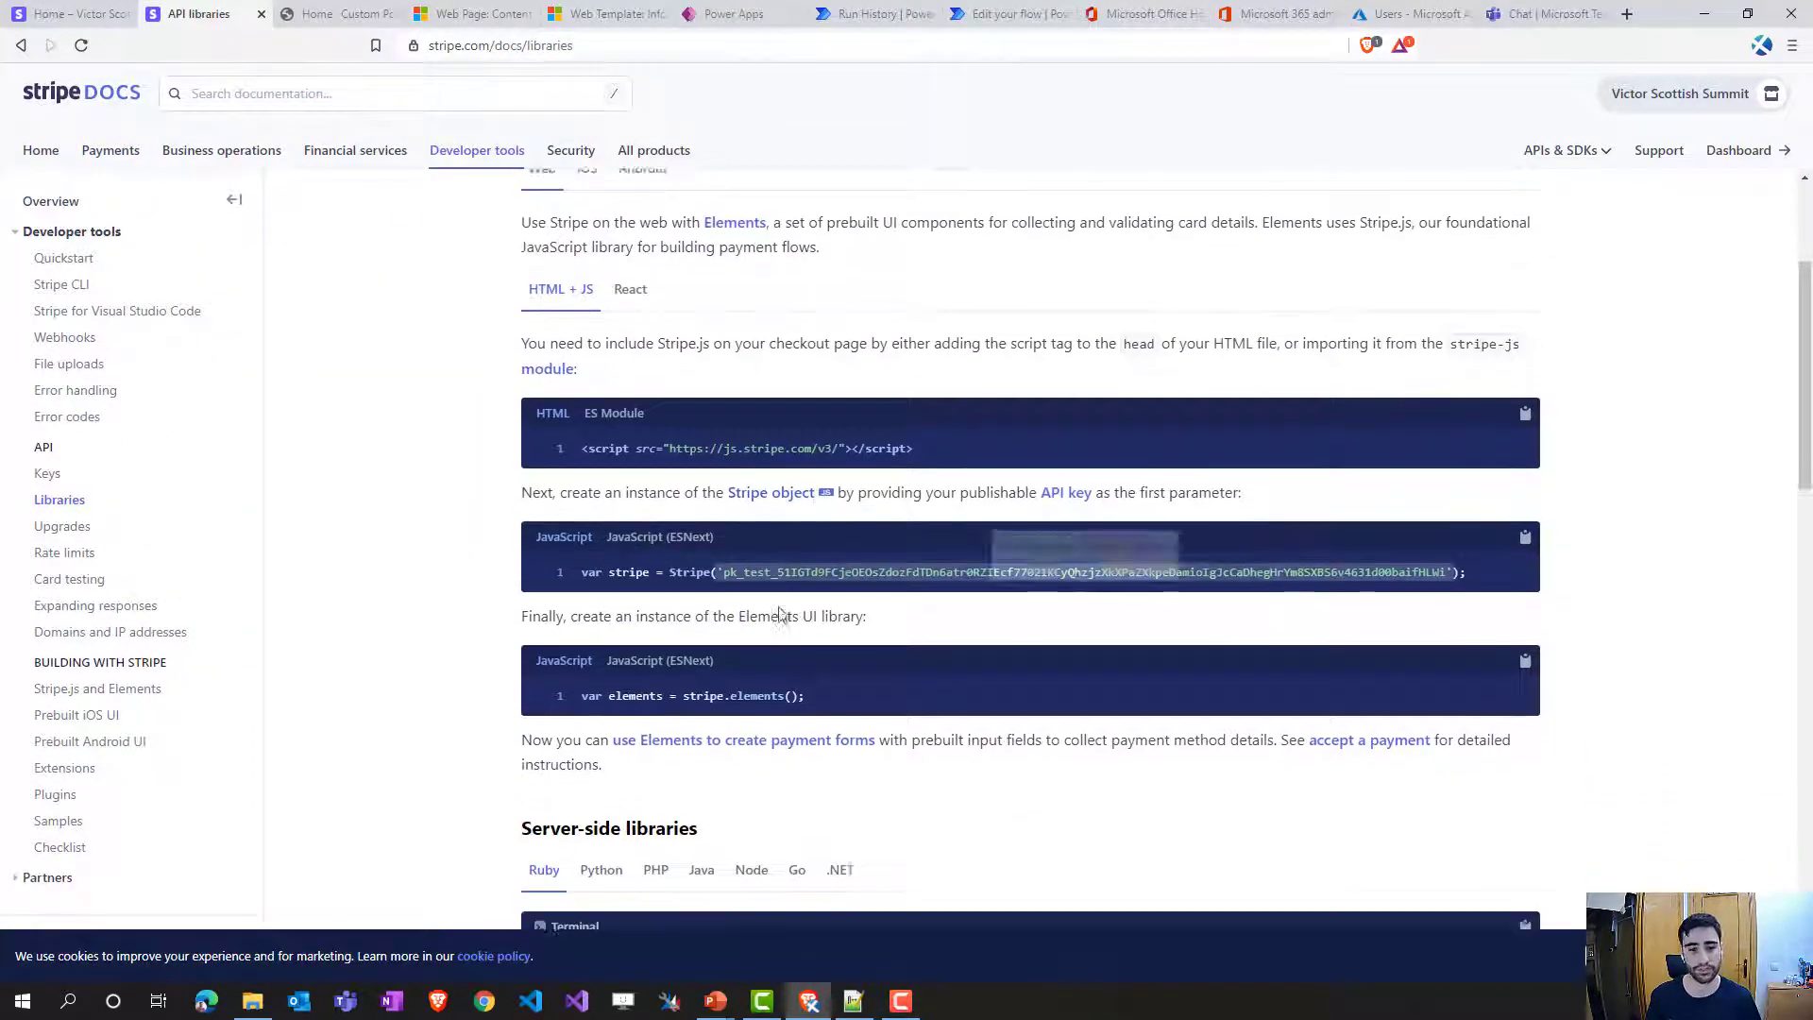
{"action": "left_click_drag", "start_coordinate": [583, 565], "coordinate": [1504, 578]}
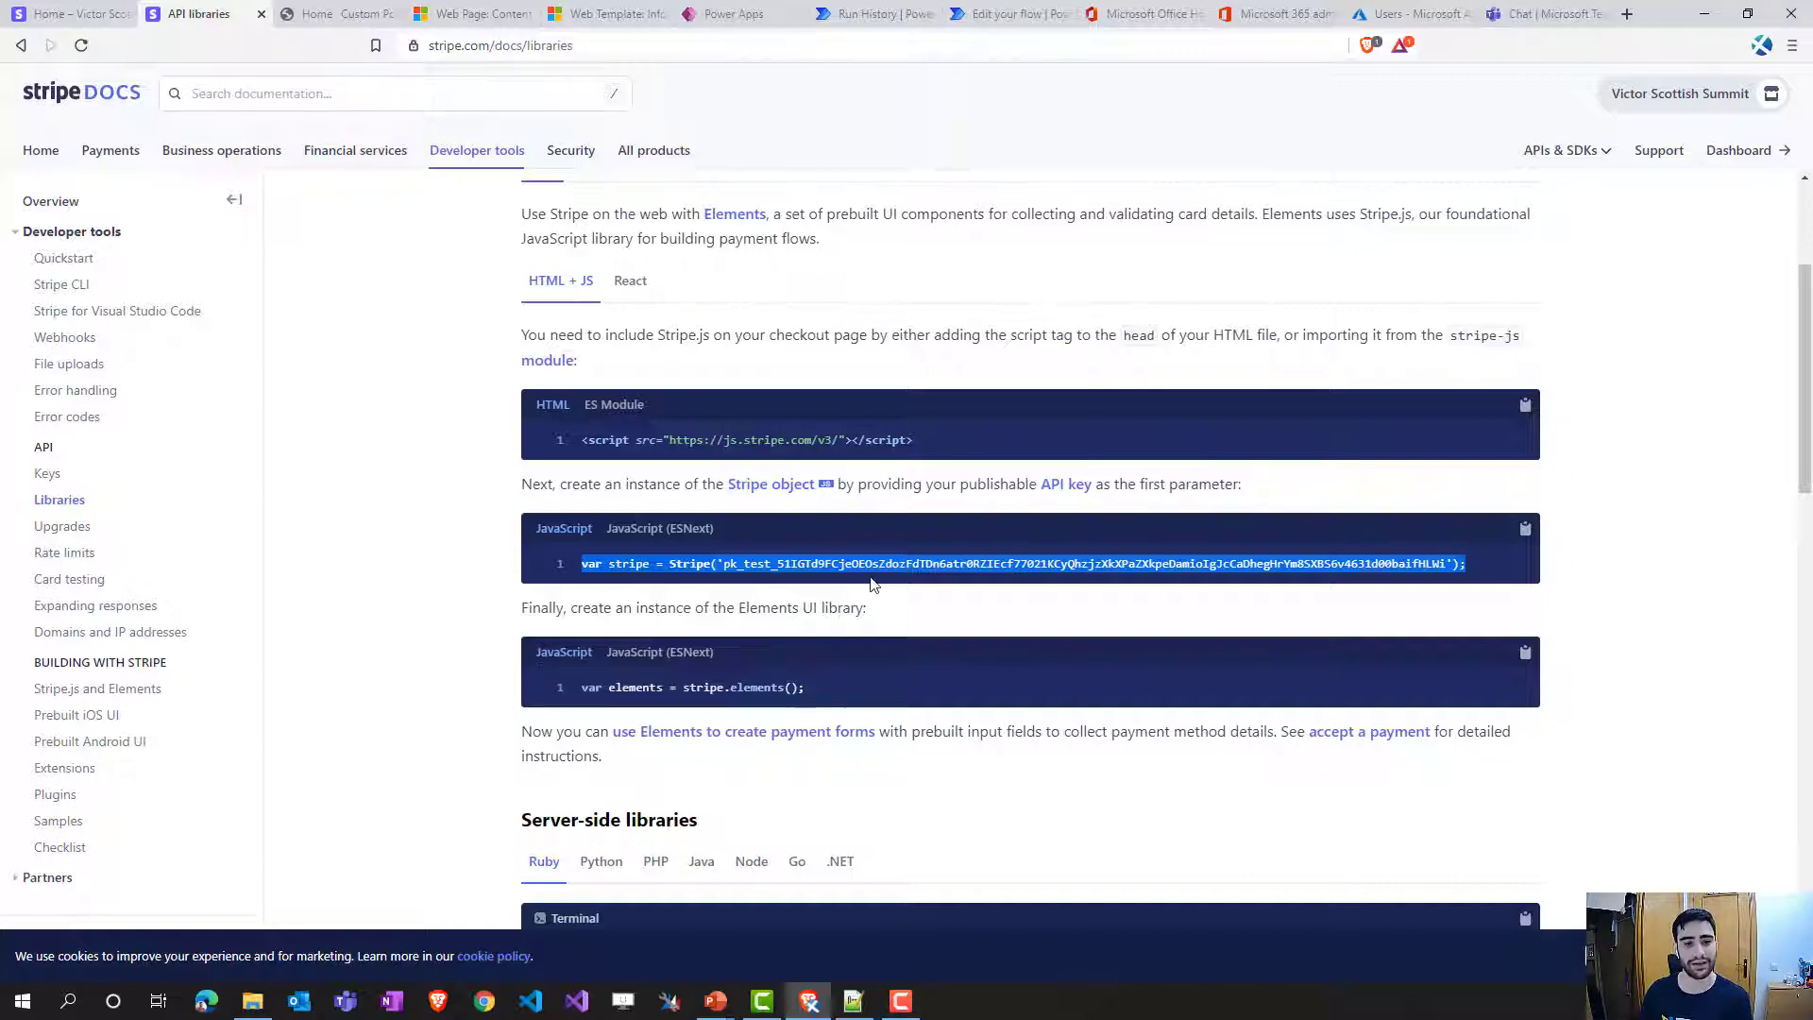
{"action": "left_click", "coordinate": [626, 290]}
{"action": "left_click", "coordinate": [583, 294]}
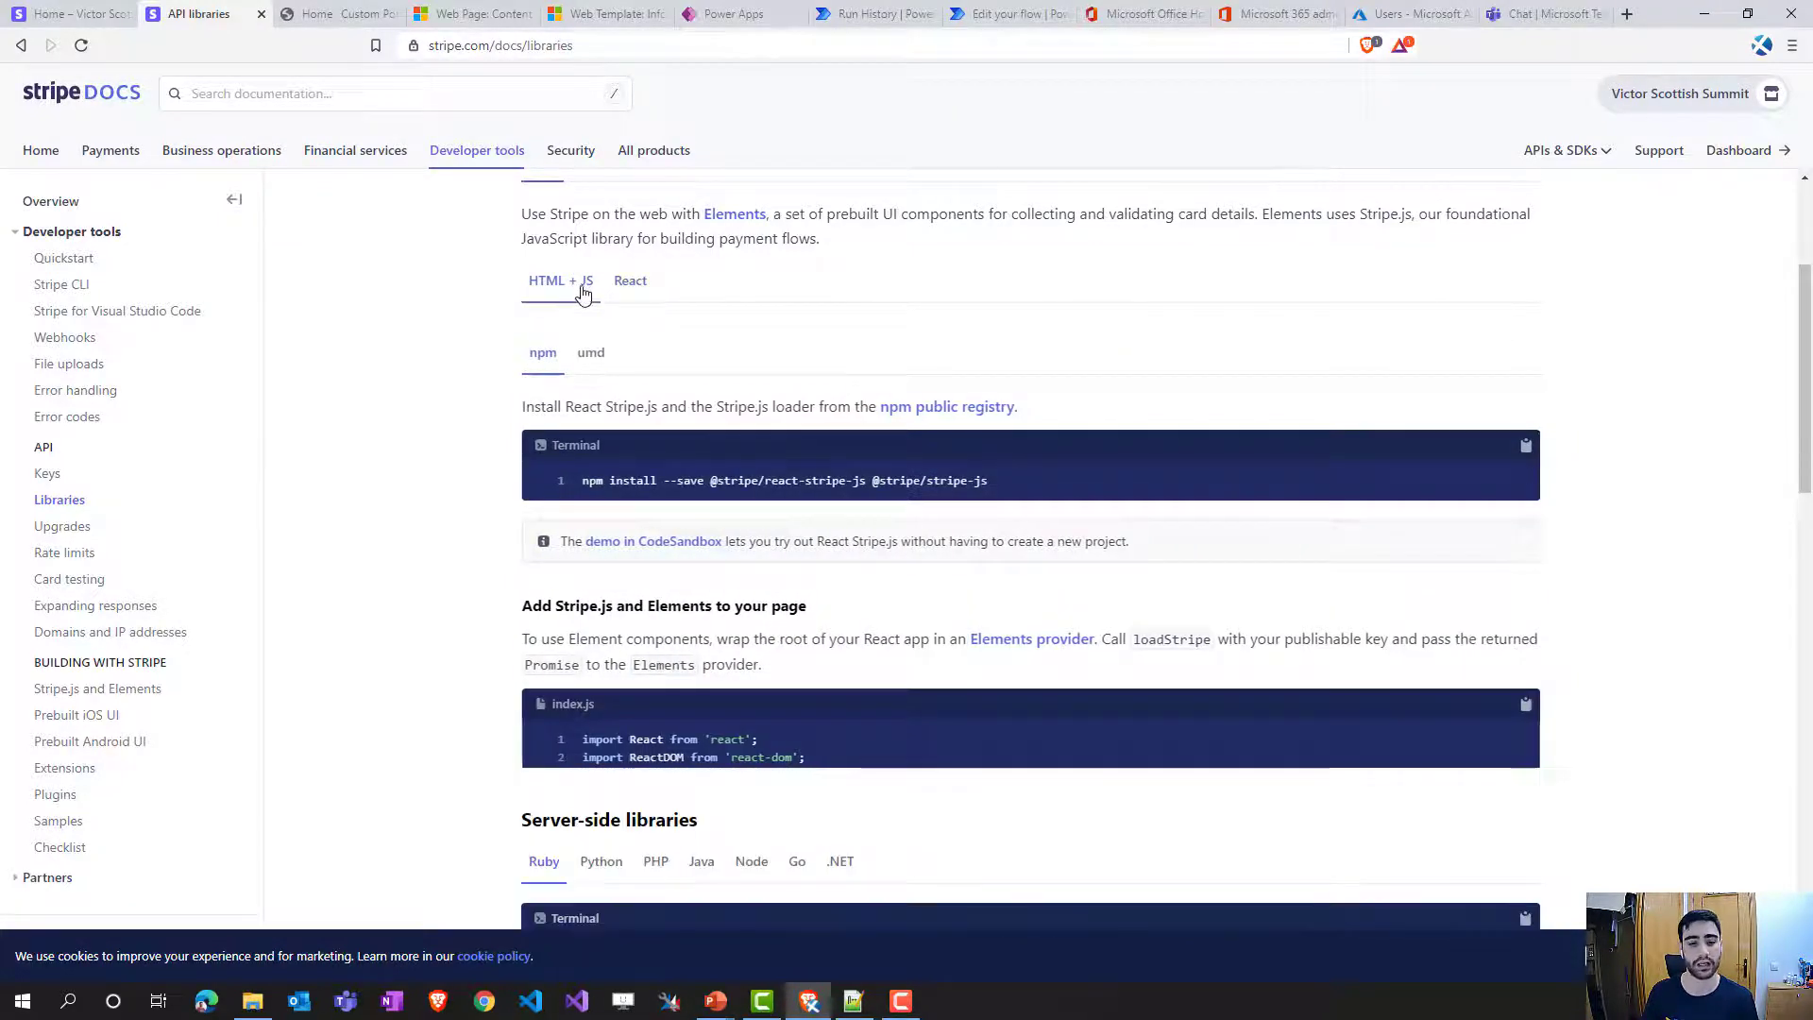
{"action": "scroll", "coordinate": [661, 397], "scroll_direction": "down", "scroll_amount": 1}
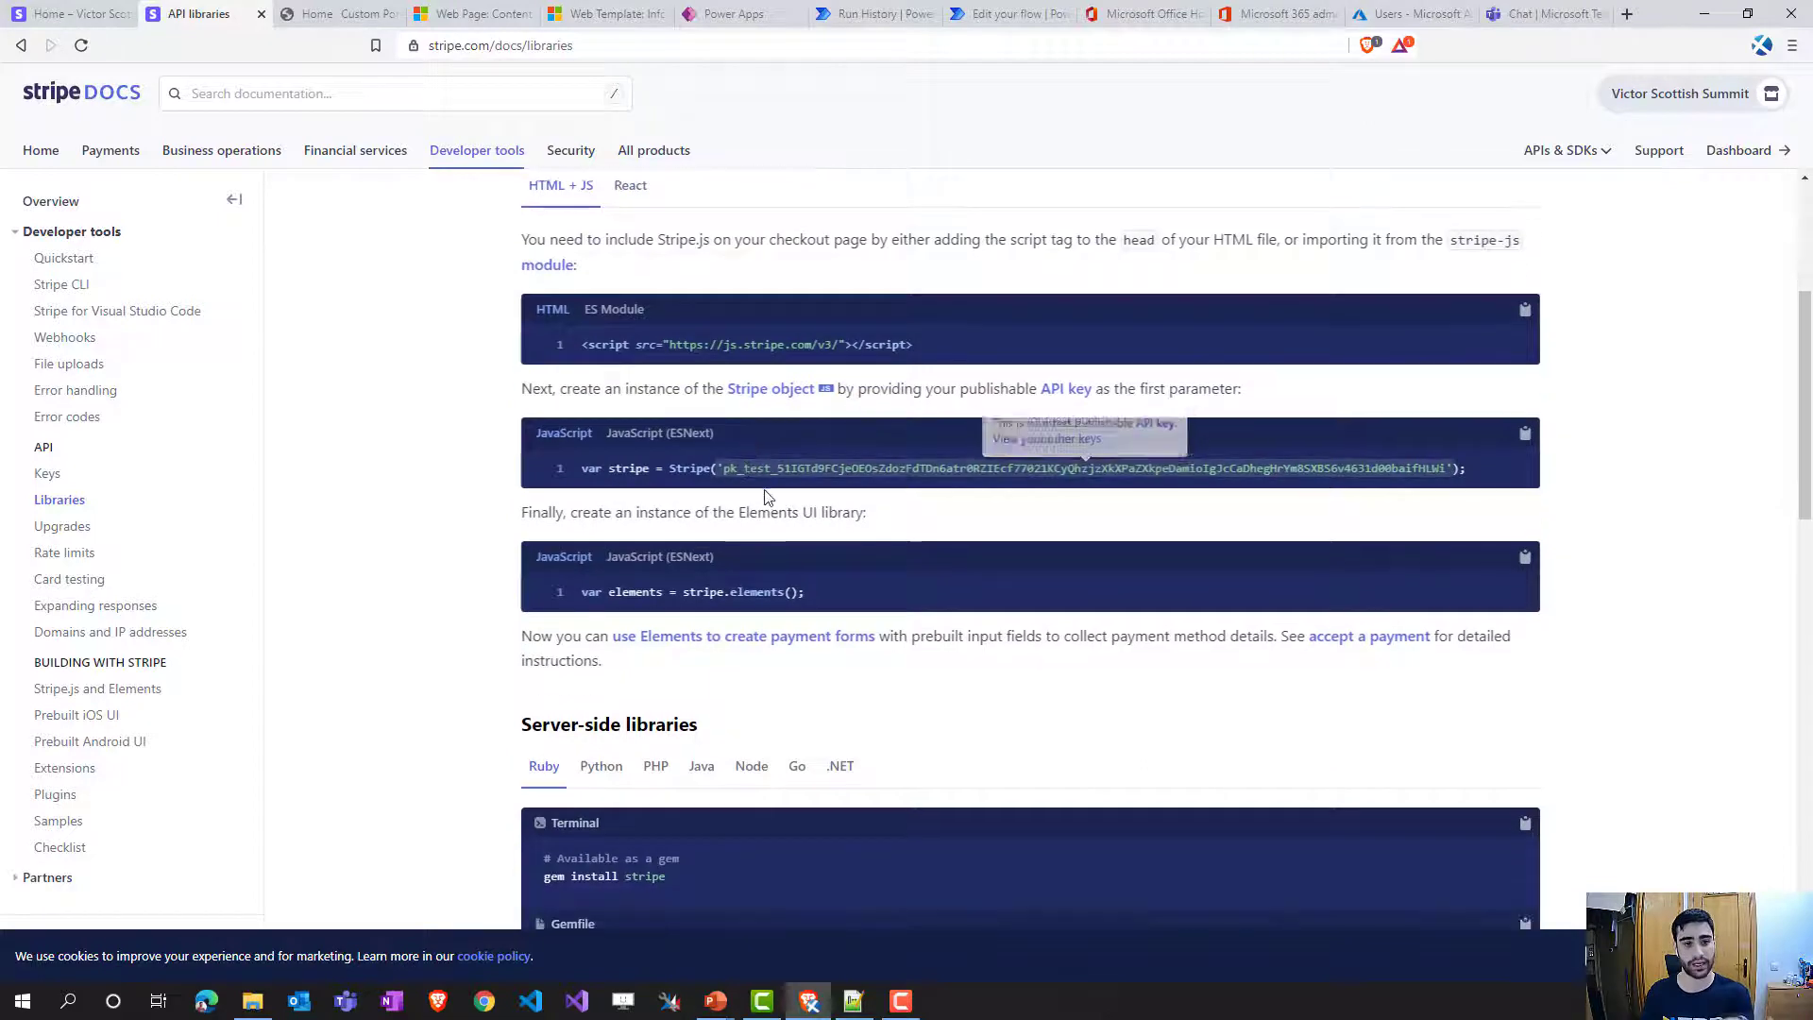
- Look through the server-side libraries and versioning sections, then return to the client-side overview of the API libraries page
{"action": "scroll", "coordinate": [765, 496], "scroll_direction": "down", "scroll_amount": 7}
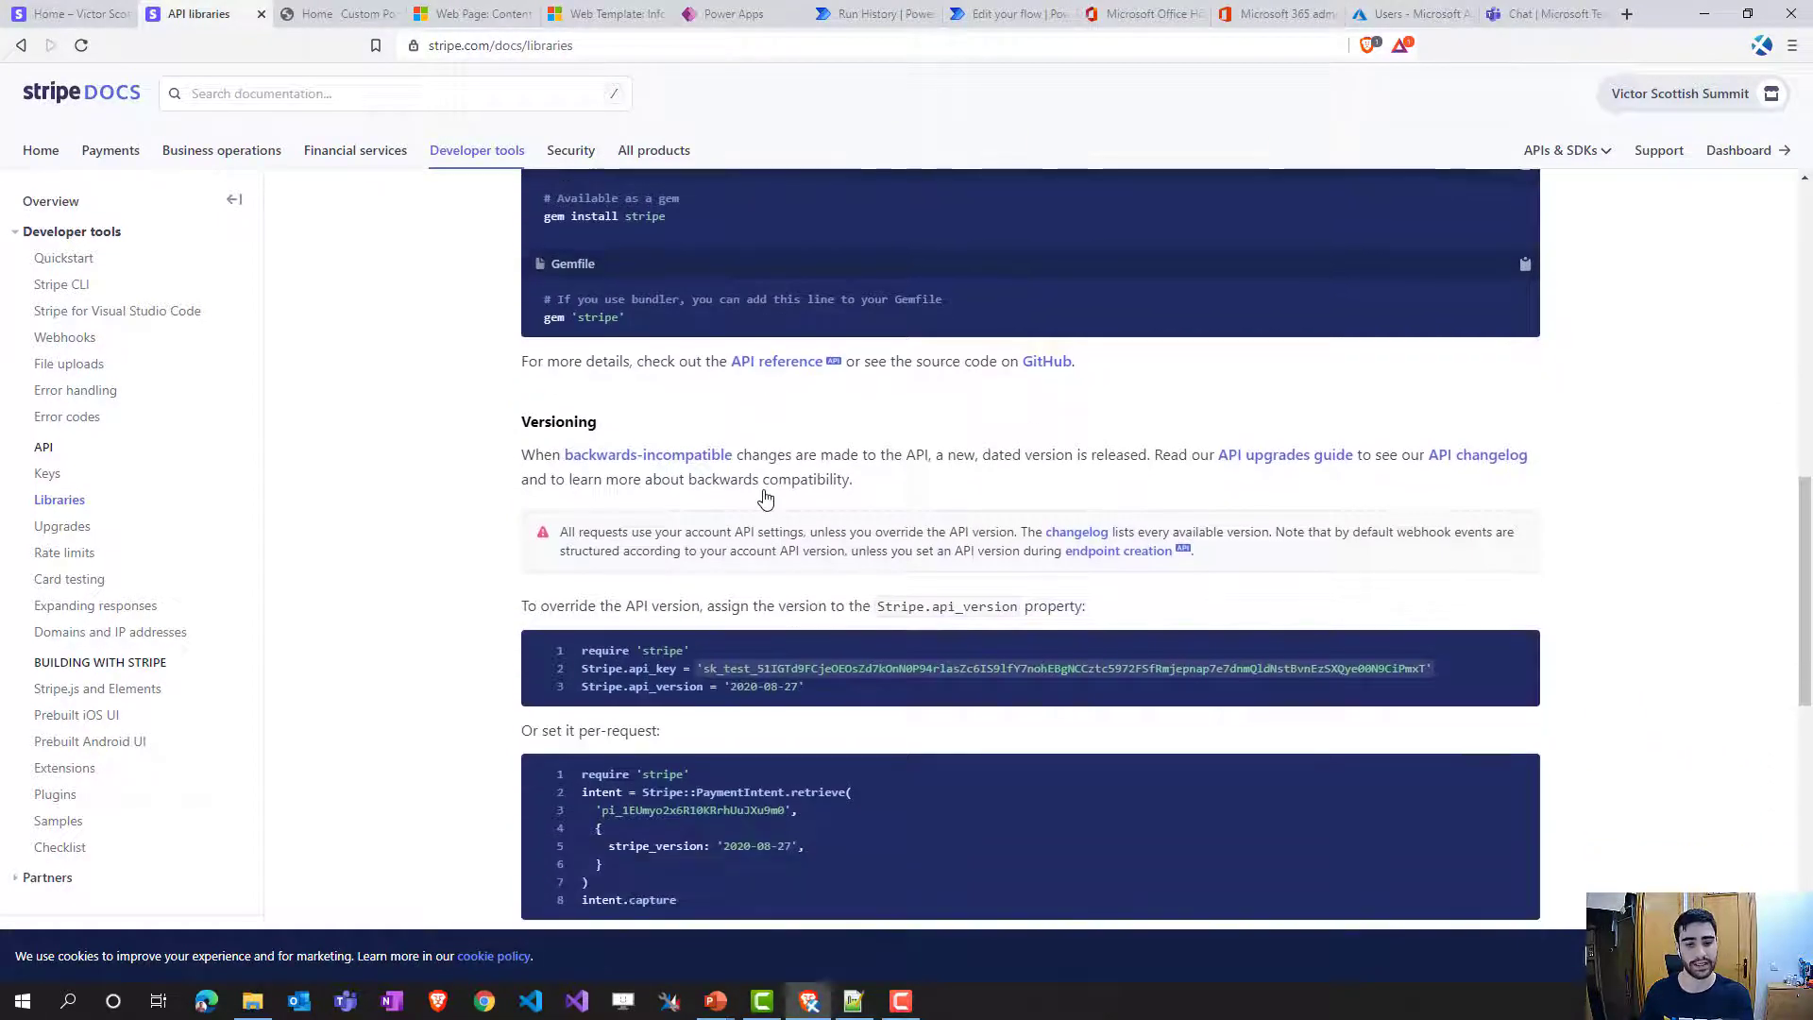
{"action": "scroll", "coordinate": [765, 498], "scroll_direction": "down", "scroll_amount": 1}
{"action": "scroll", "coordinate": [762, 516], "scroll_direction": "down", "scroll_amount": 8}
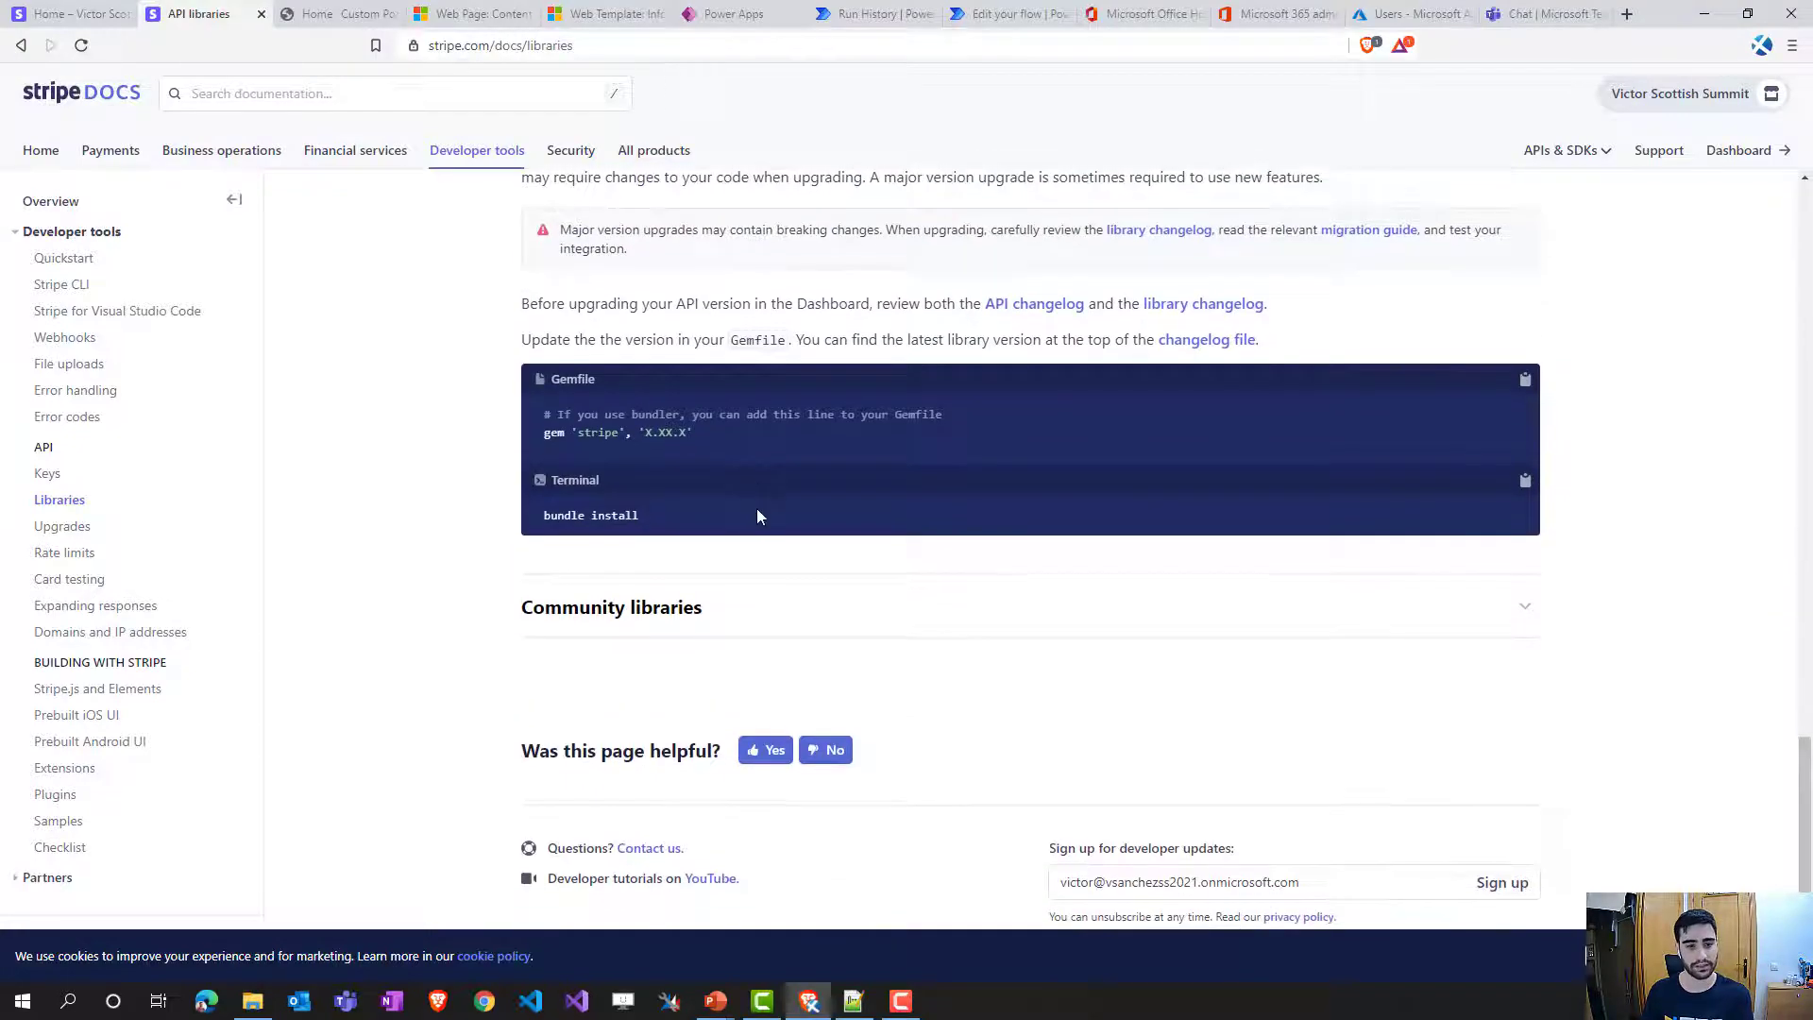
{"action": "scroll", "coordinate": [757, 514], "scroll_direction": "up", "scroll_amount": 17}
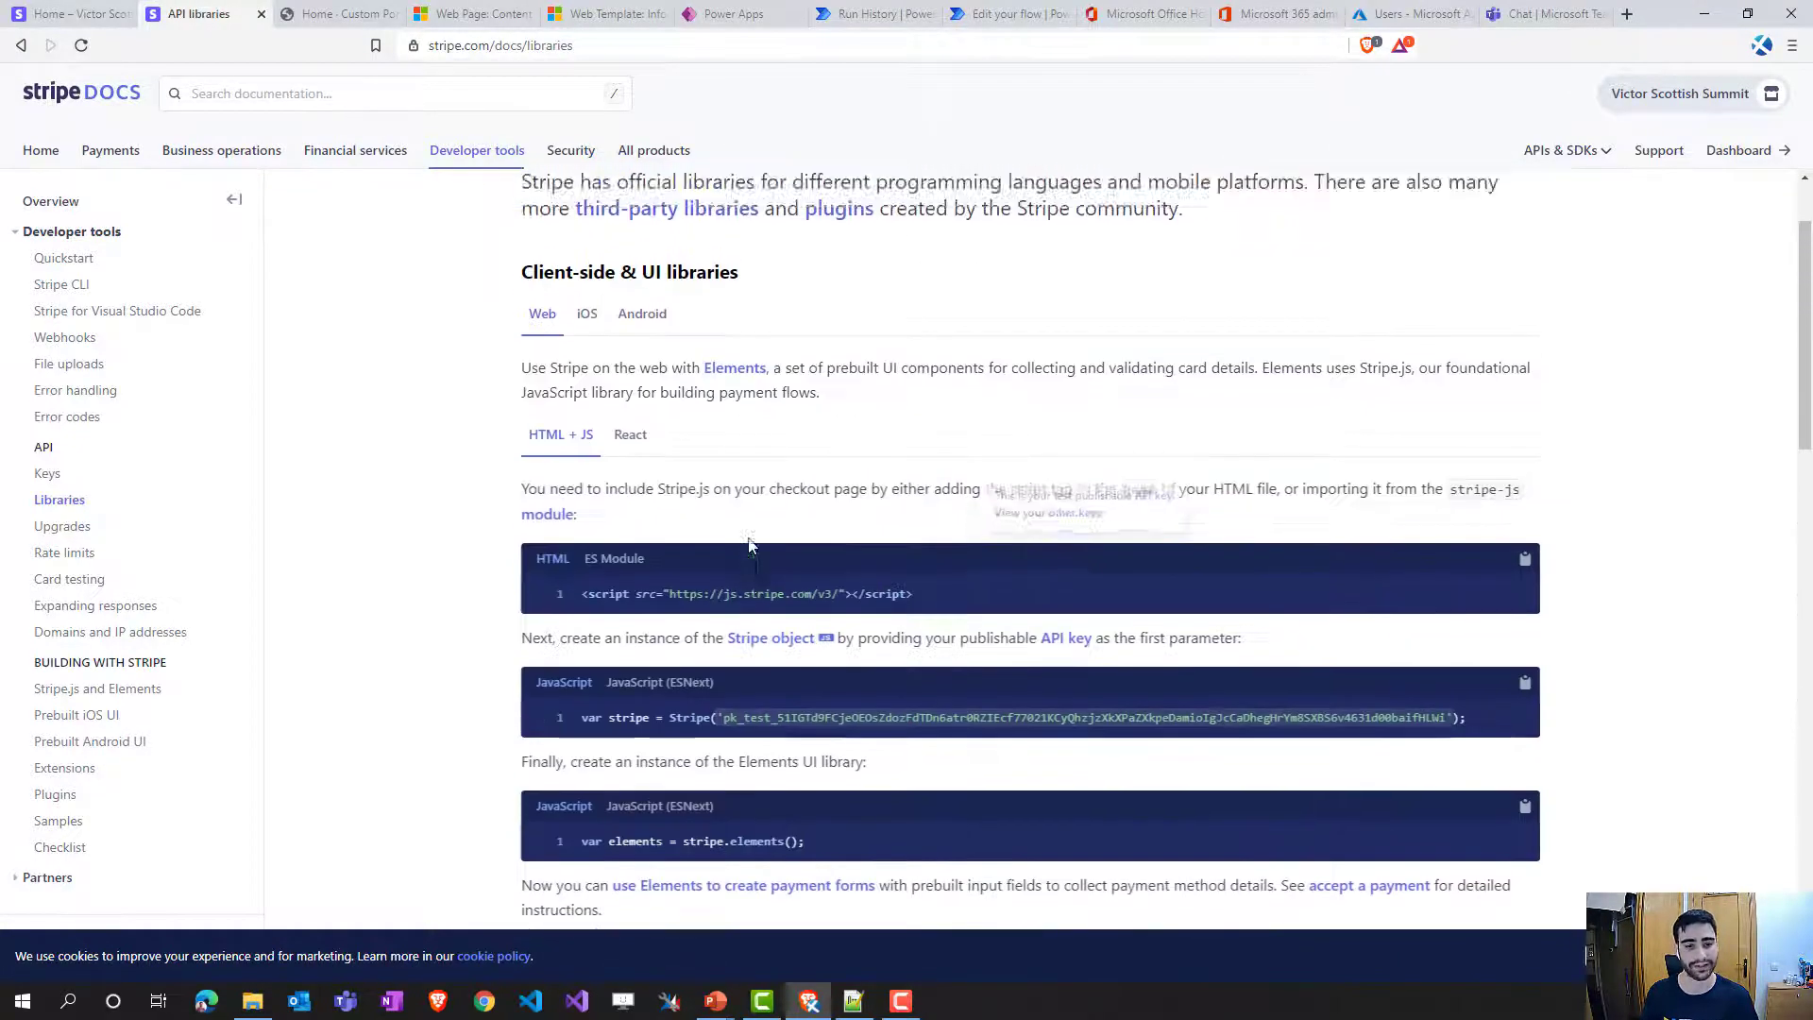
{"action": "scroll", "coordinate": [747, 567], "scroll_direction": "down", "scroll_amount": 3}
{"action": "scroll", "coordinate": [716, 625], "scroll_direction": "up", "scroll_amount": 3}
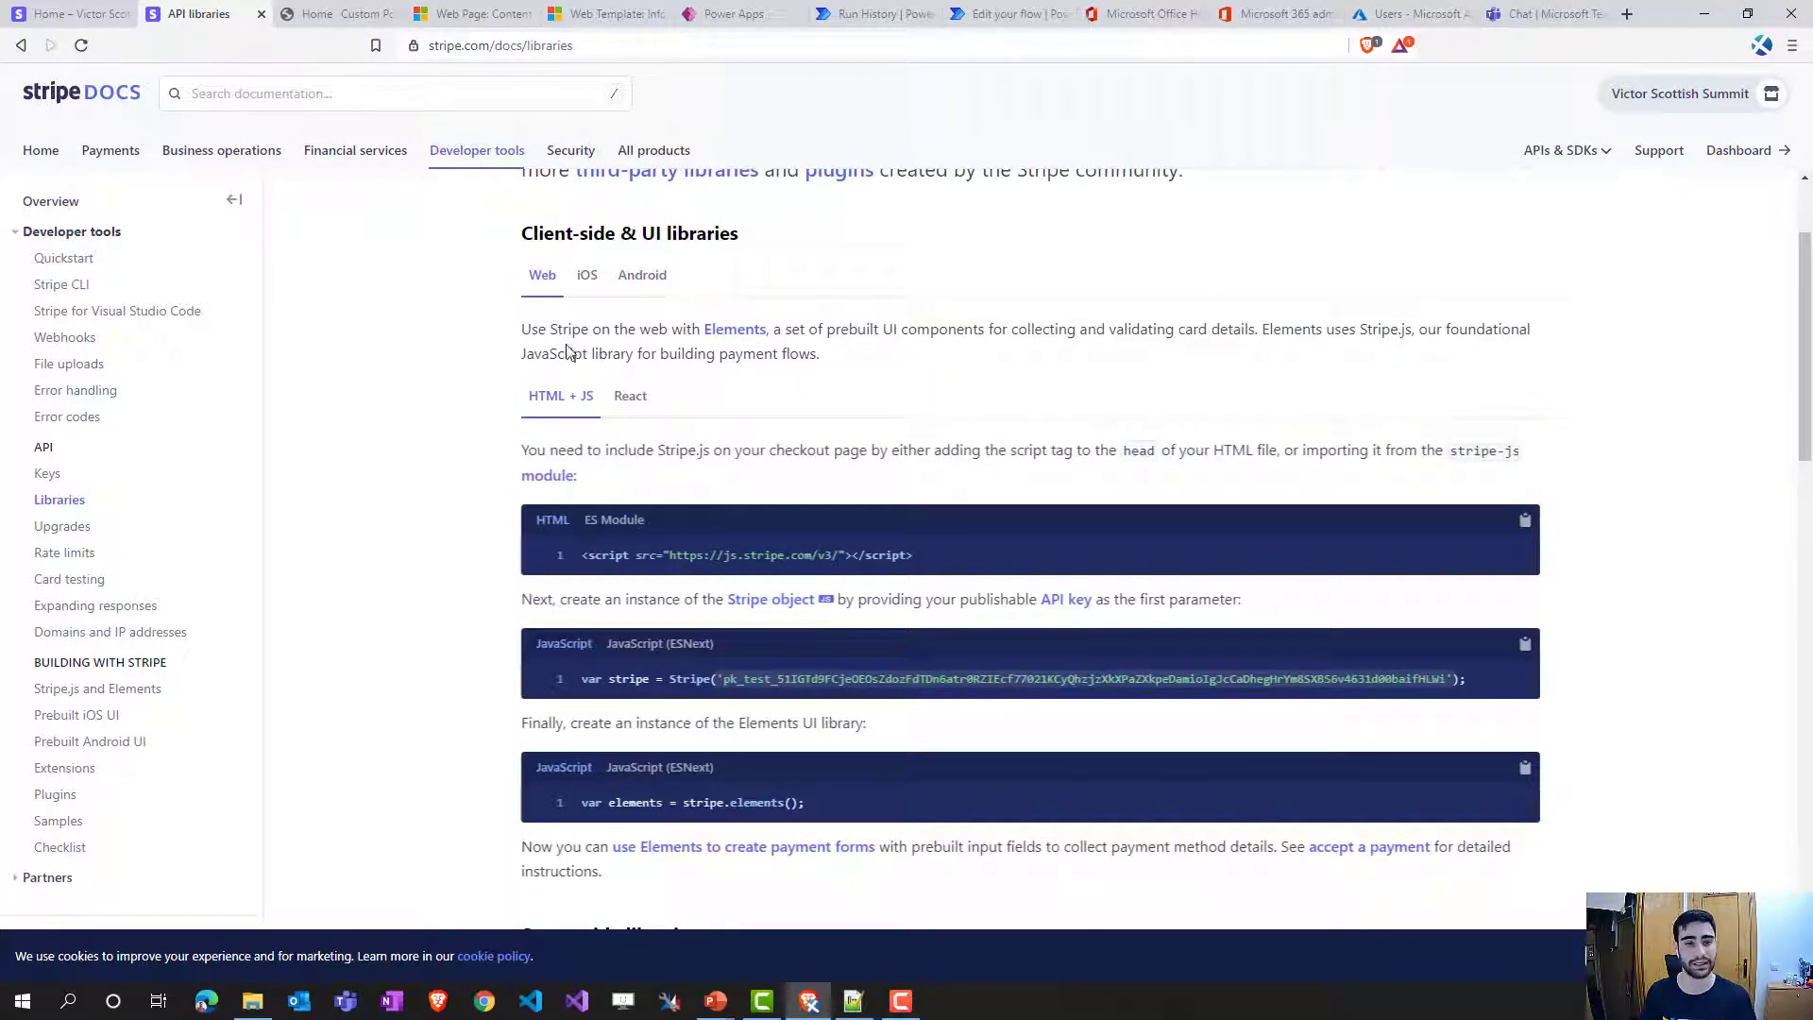
{"action": "scroll", "coordinate": [603, 362], "scroll_direction": "up", "scroll_amount": 2}
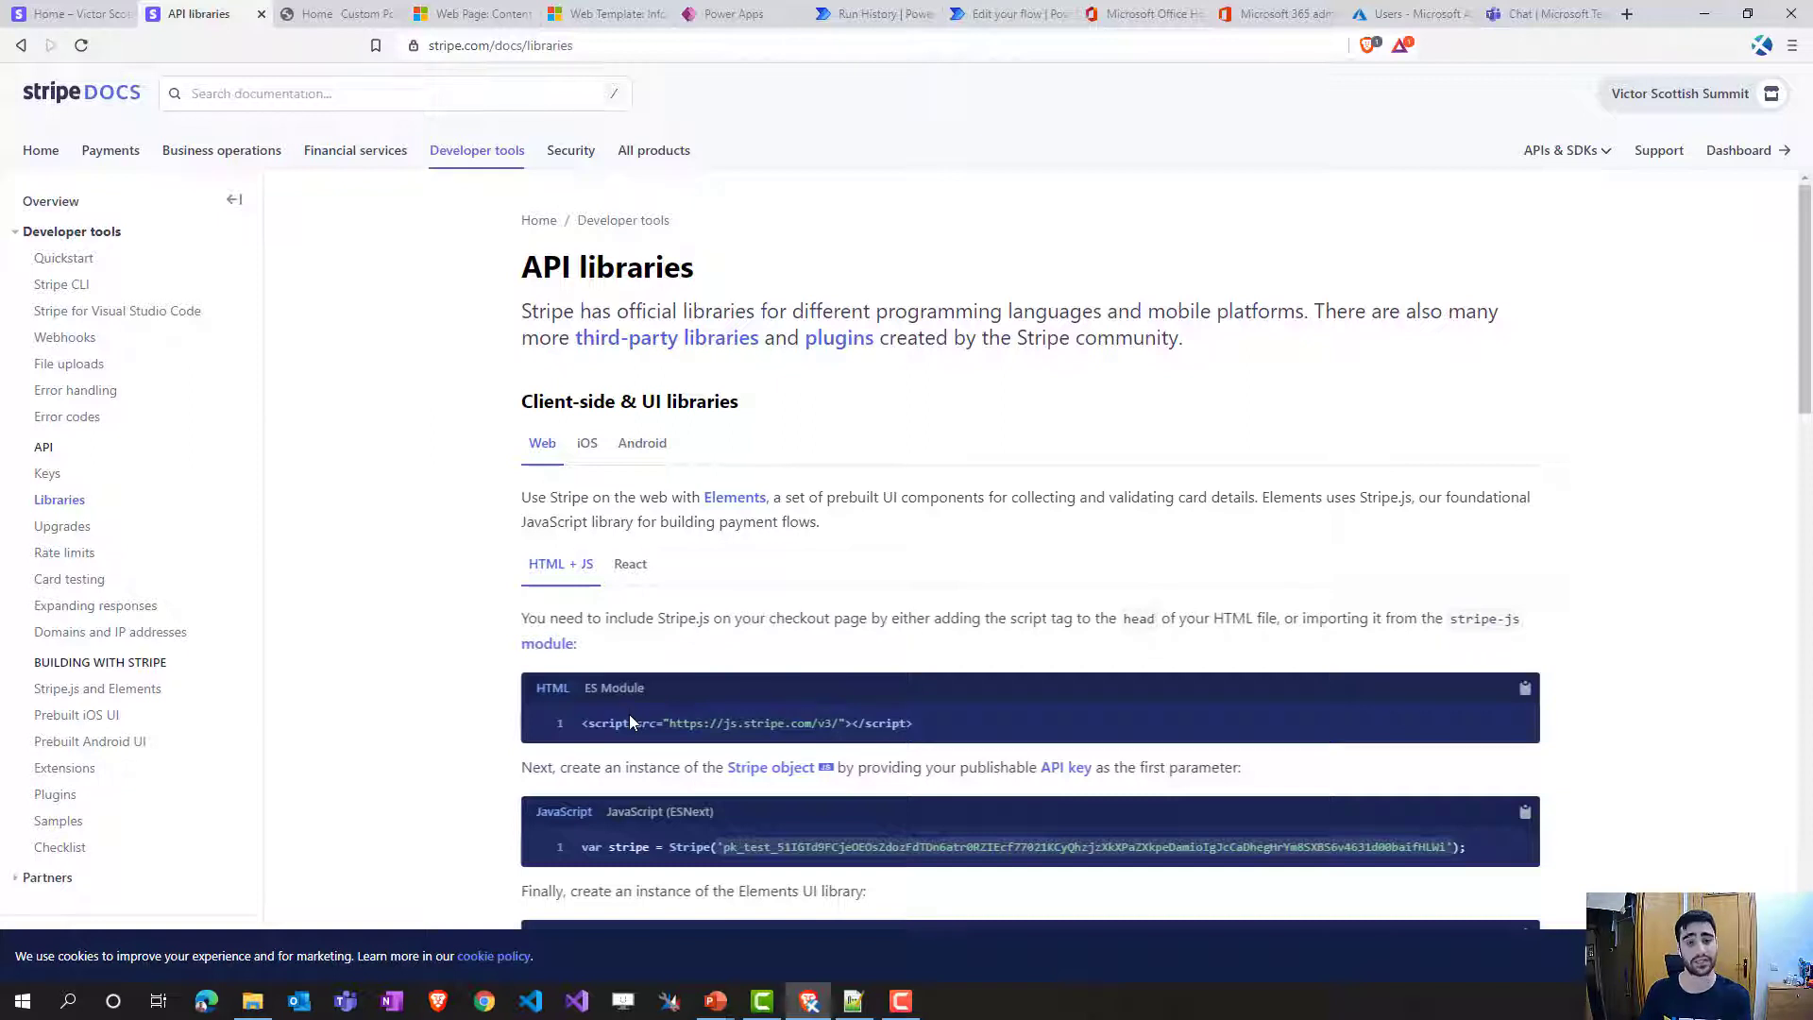
- Open the Stripe.js and Elements documentation and examine the Payment Request Button and IBAN Element sections
{"action": "left_click", "coordinate": [92, 698]}
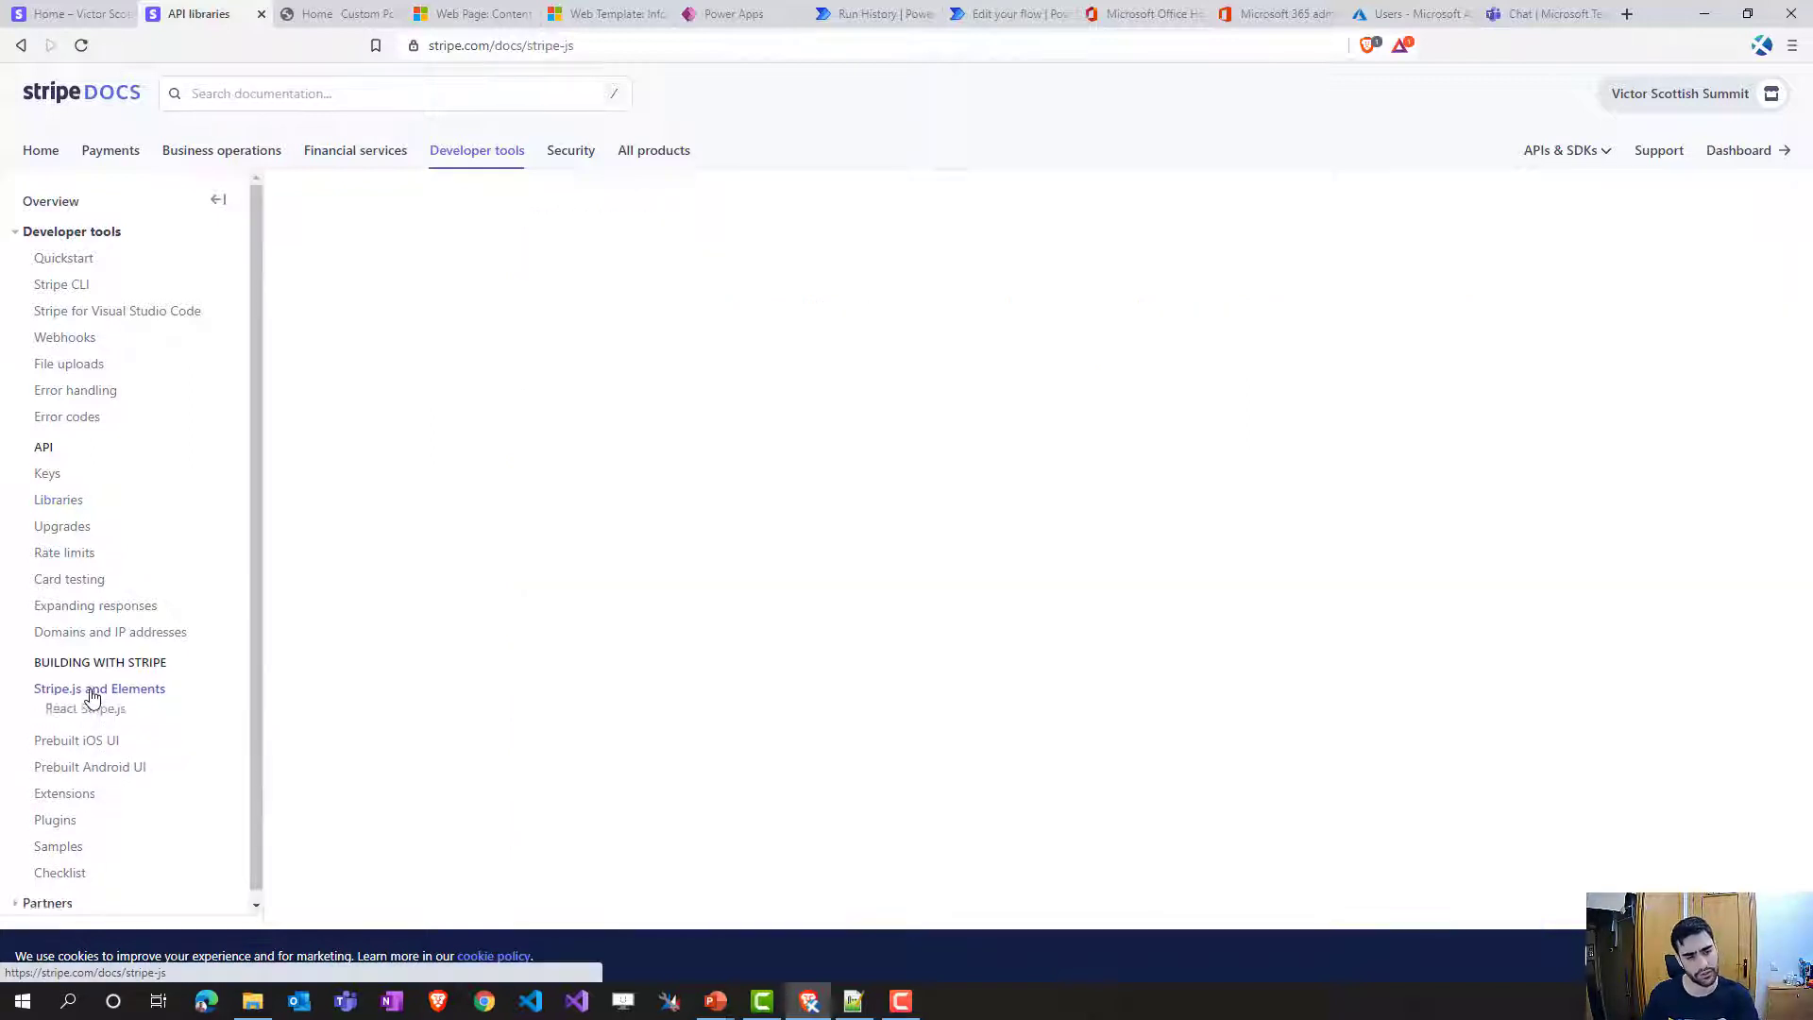
{"action": "scroll", "coordinate": [741, 618], "scroll_direction": "down", "scroll_amount": 15}
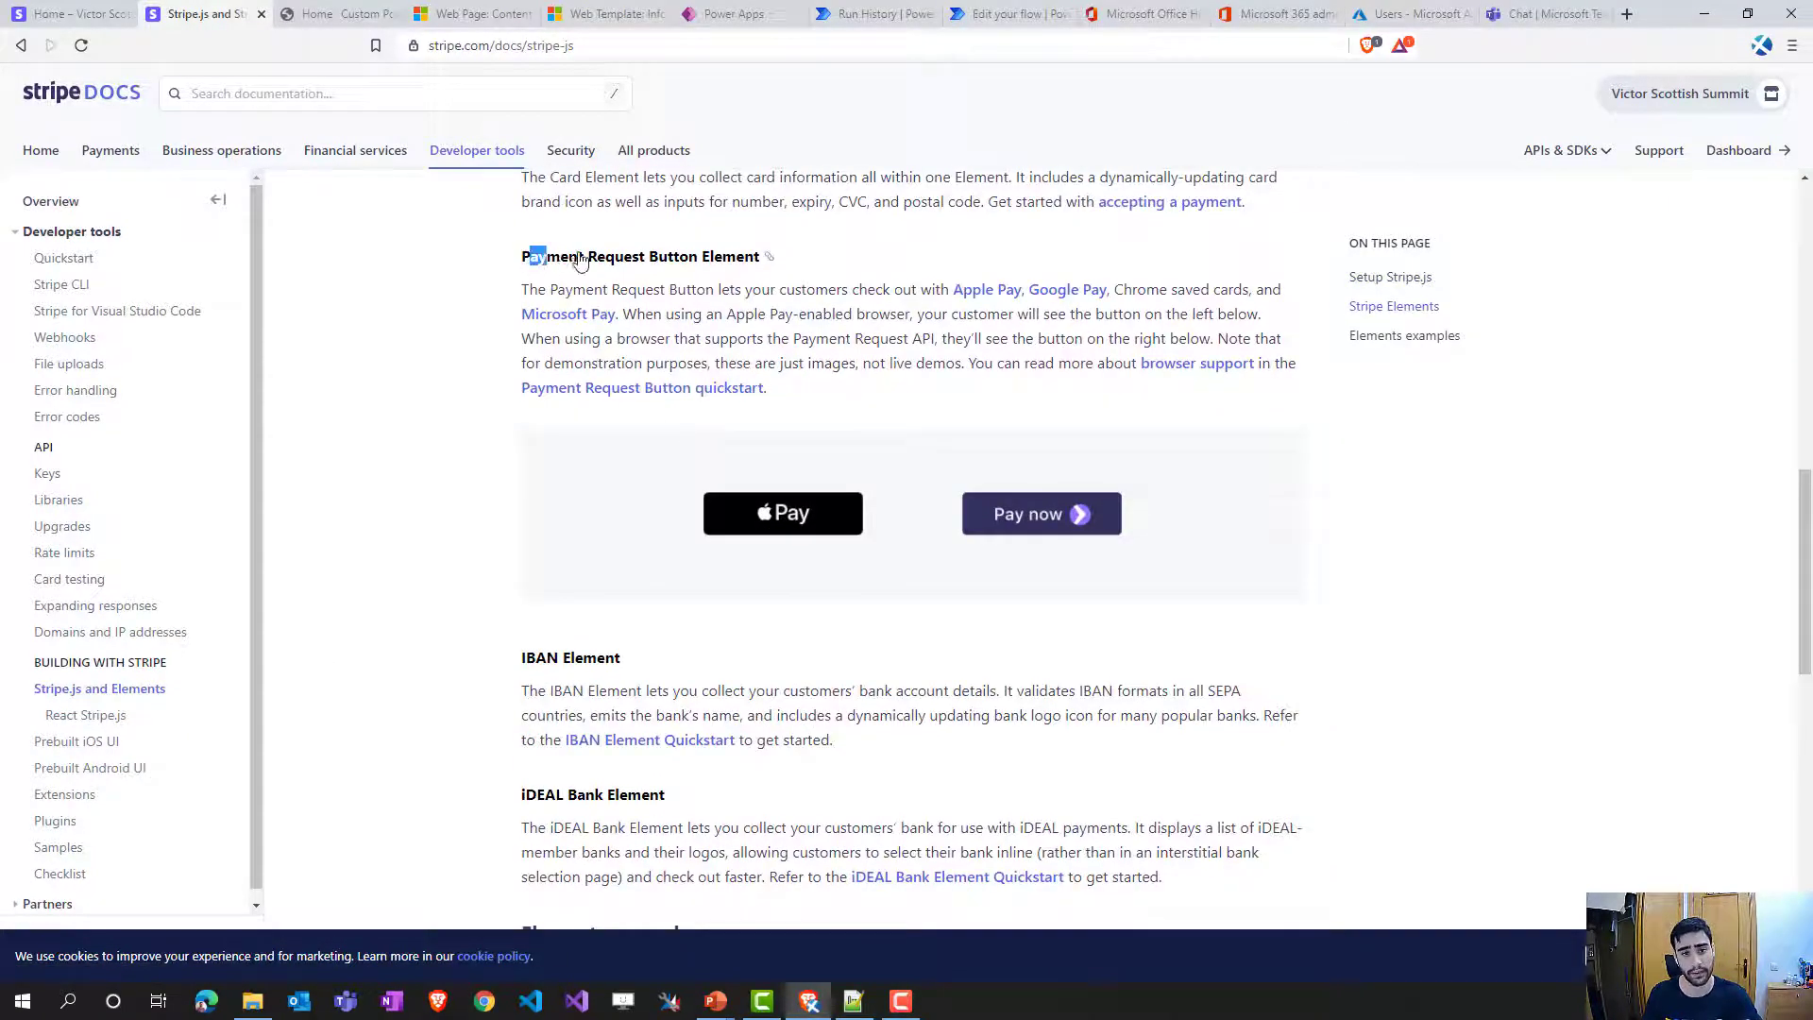
{"action": "left_click_drag", "start_coordinate": [530, 256], "coordinate": [801, 260]}
{"action": "scroll", "coordinate": [882, 478], "scroll_direction": "down", "scroll_amount": 8}
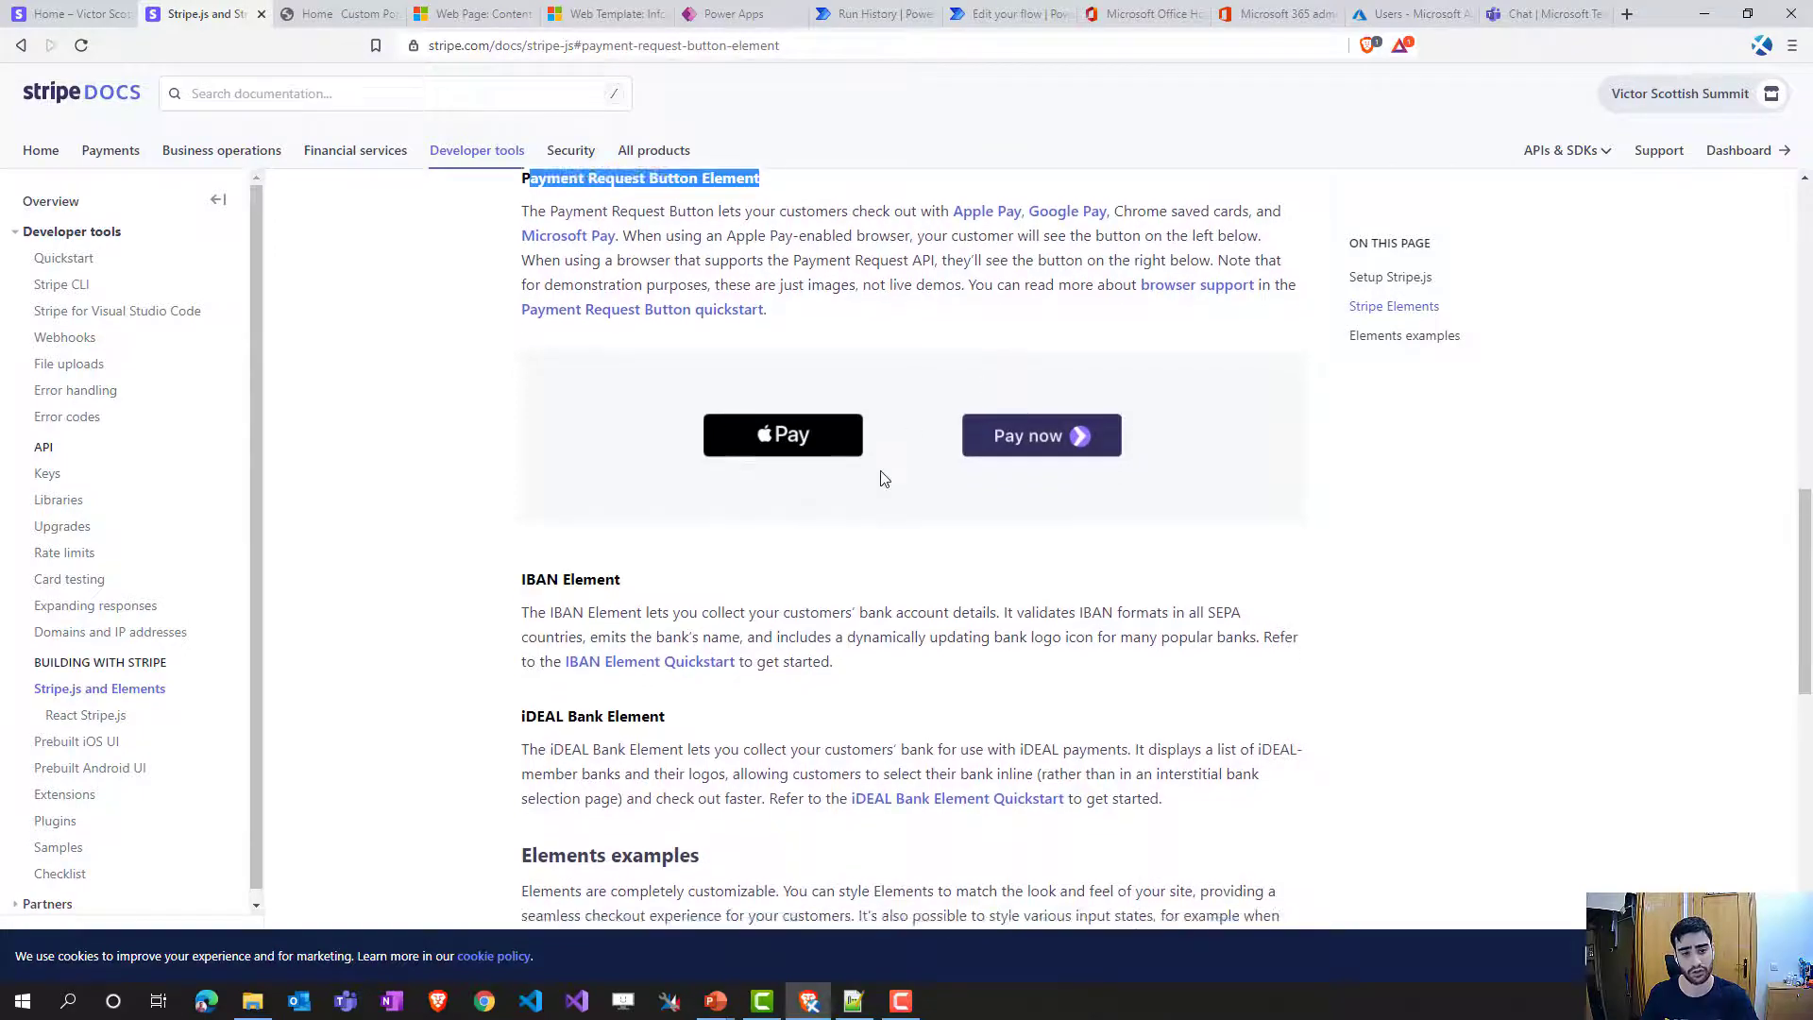
{"action": "scroll", "coordinate": [638, 307], "scroll_direction": "up", "scroll_amount": 5}
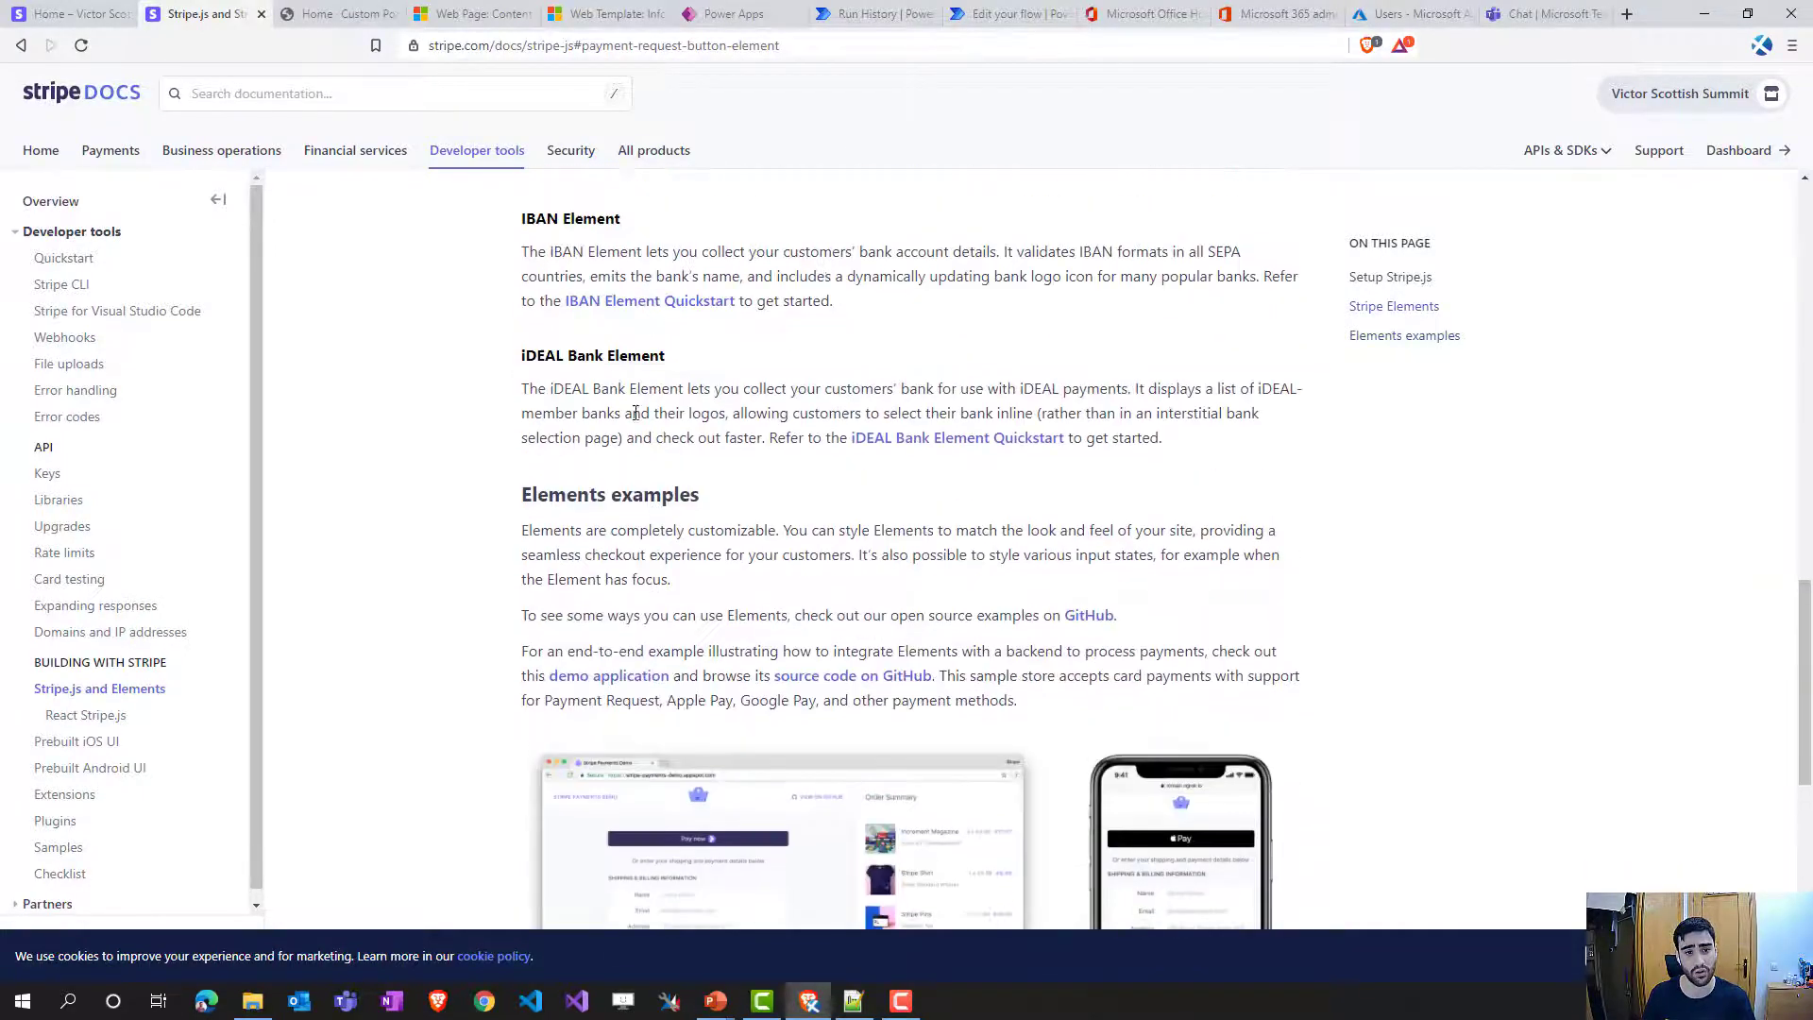
{"action": "left_click_drag", "start_coordinate": [534, 234], "coordinate": [676, 237]}
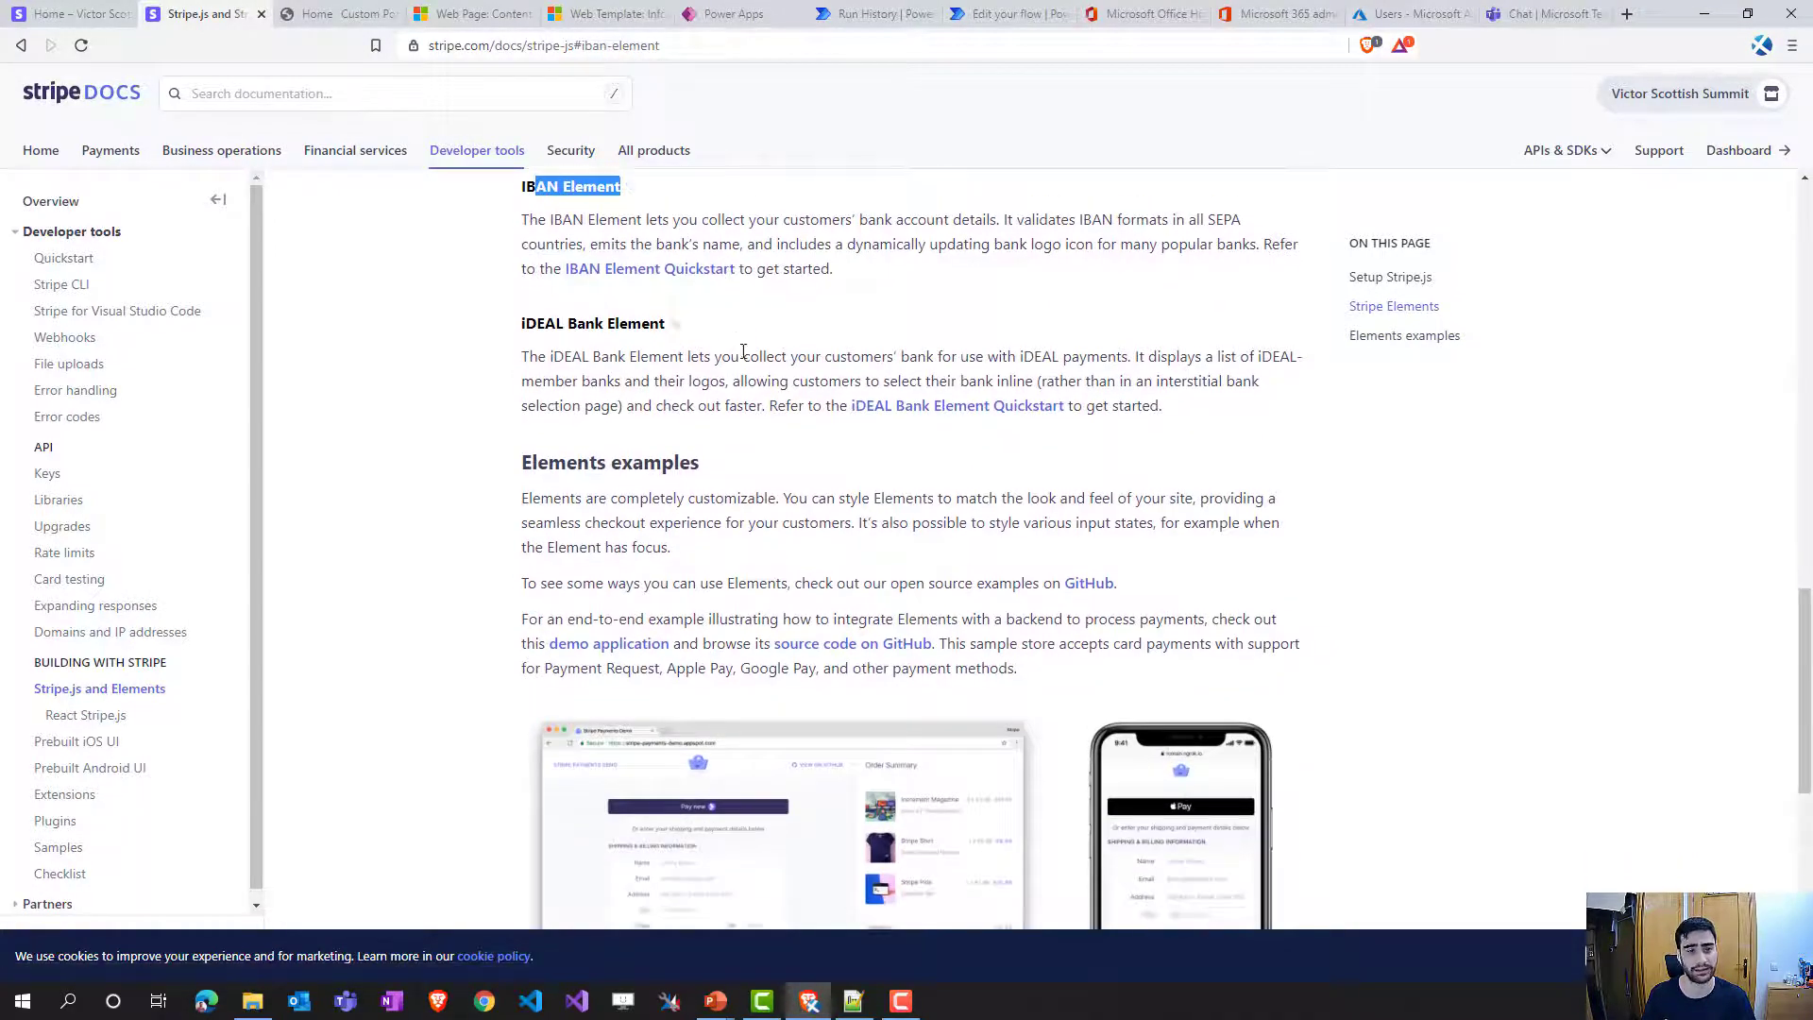
{"action": "scroll", "coordinate": [741, 356], "scroll_direction": "down", "scroll_amount": 10}
{"action": "scroll", "coordinate": [718, 433], "scroll_direction": "up", "scroll_amount": 10}
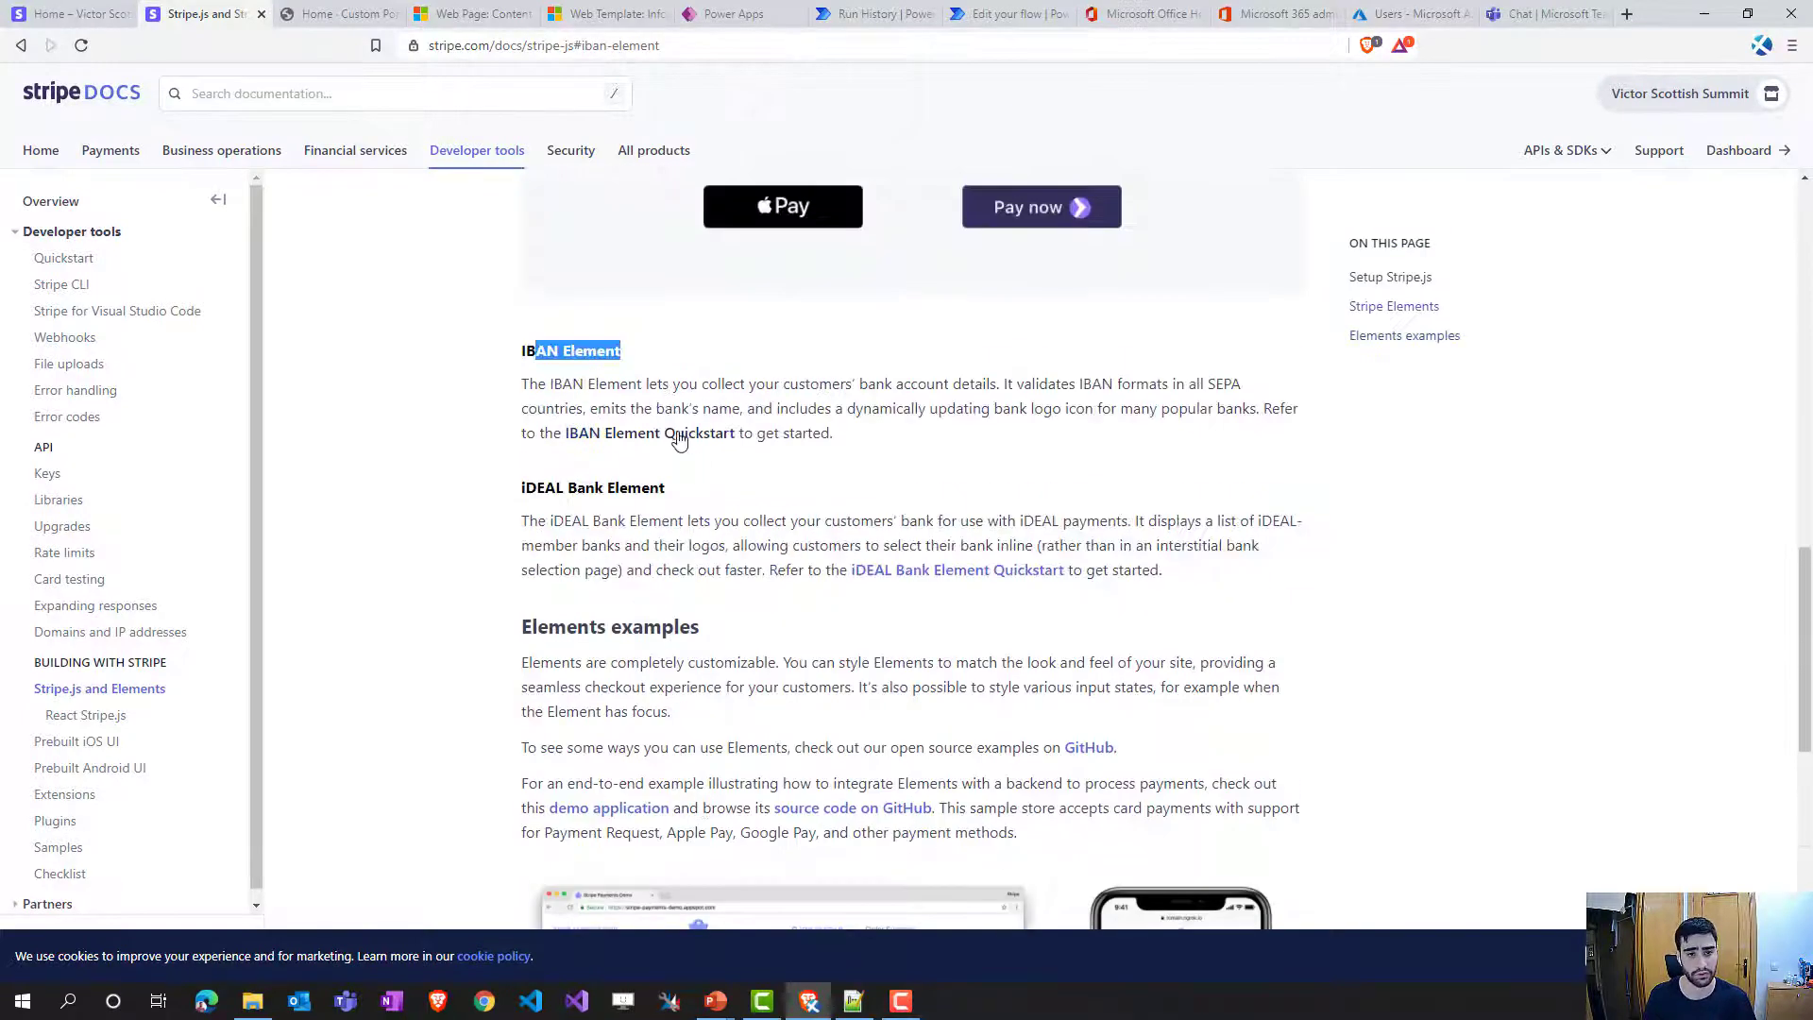
- Open the IBAN Element Quickstart and examine the sample form's HTML, CSS and JavaScript code and its rendered result
{"action": "left_click", "coordinate": [676, 437]}
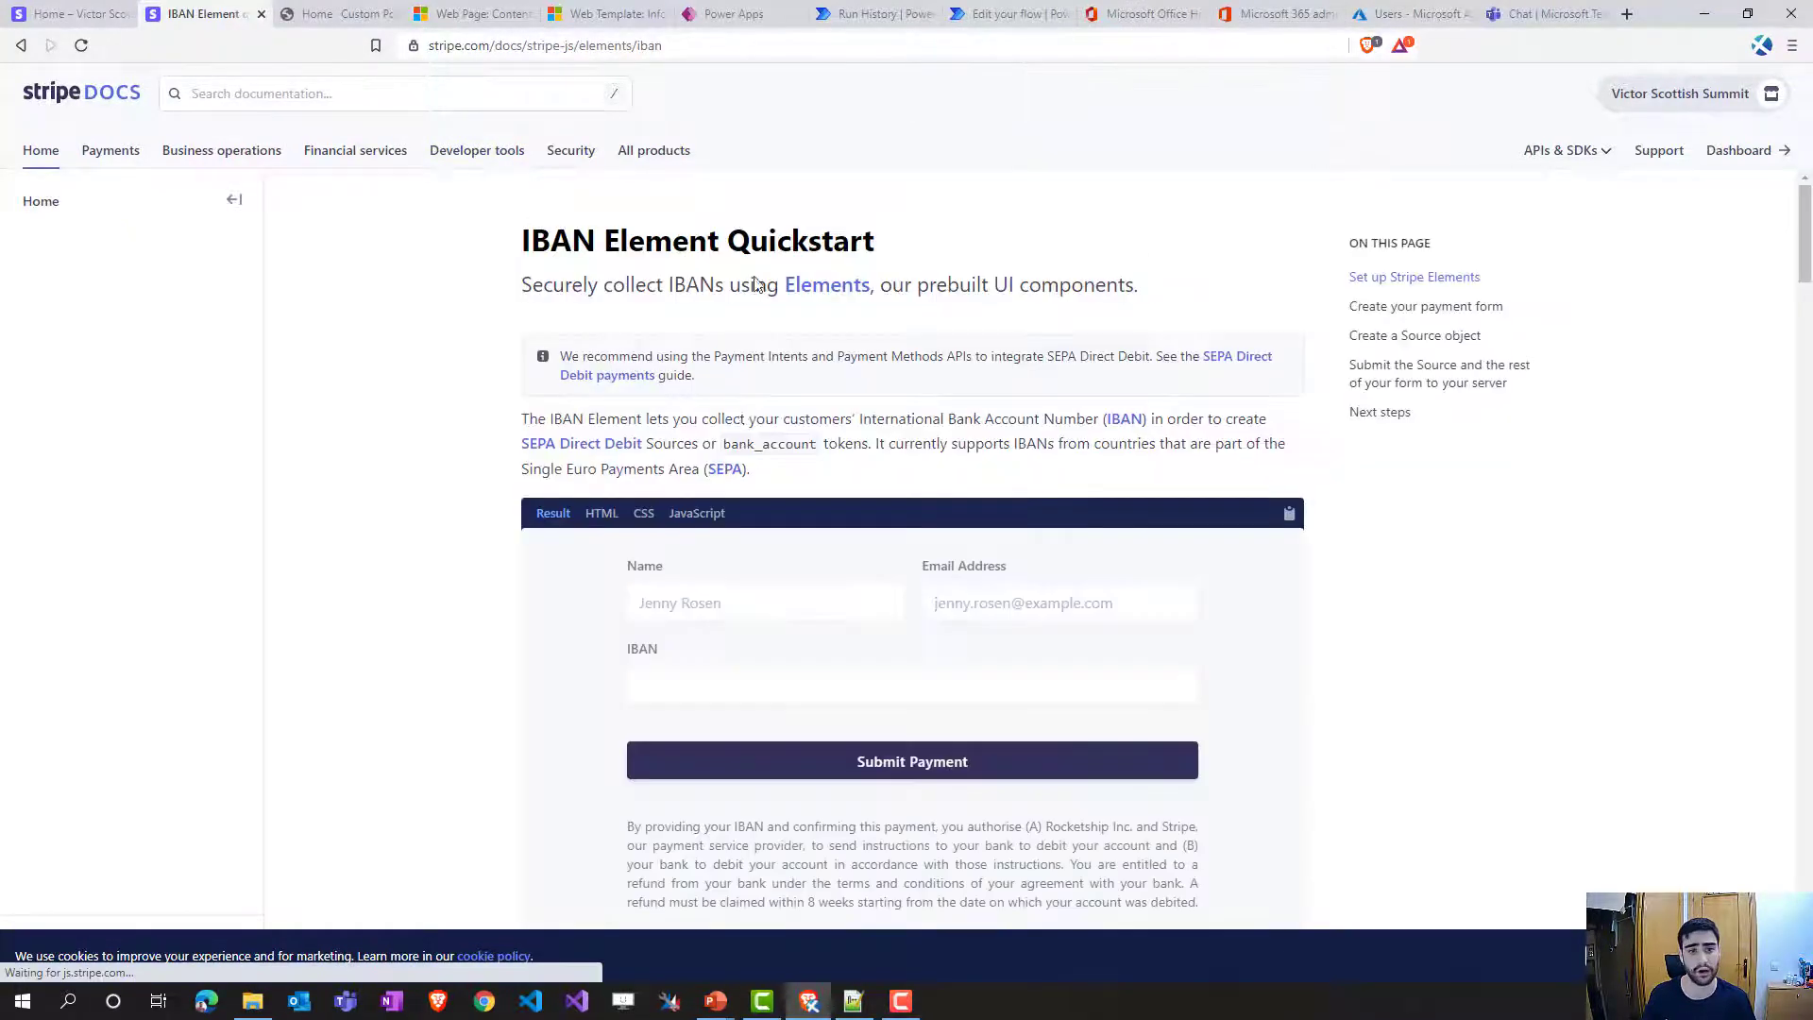
{"action": "left_click", "coordinate": [601, 515]}
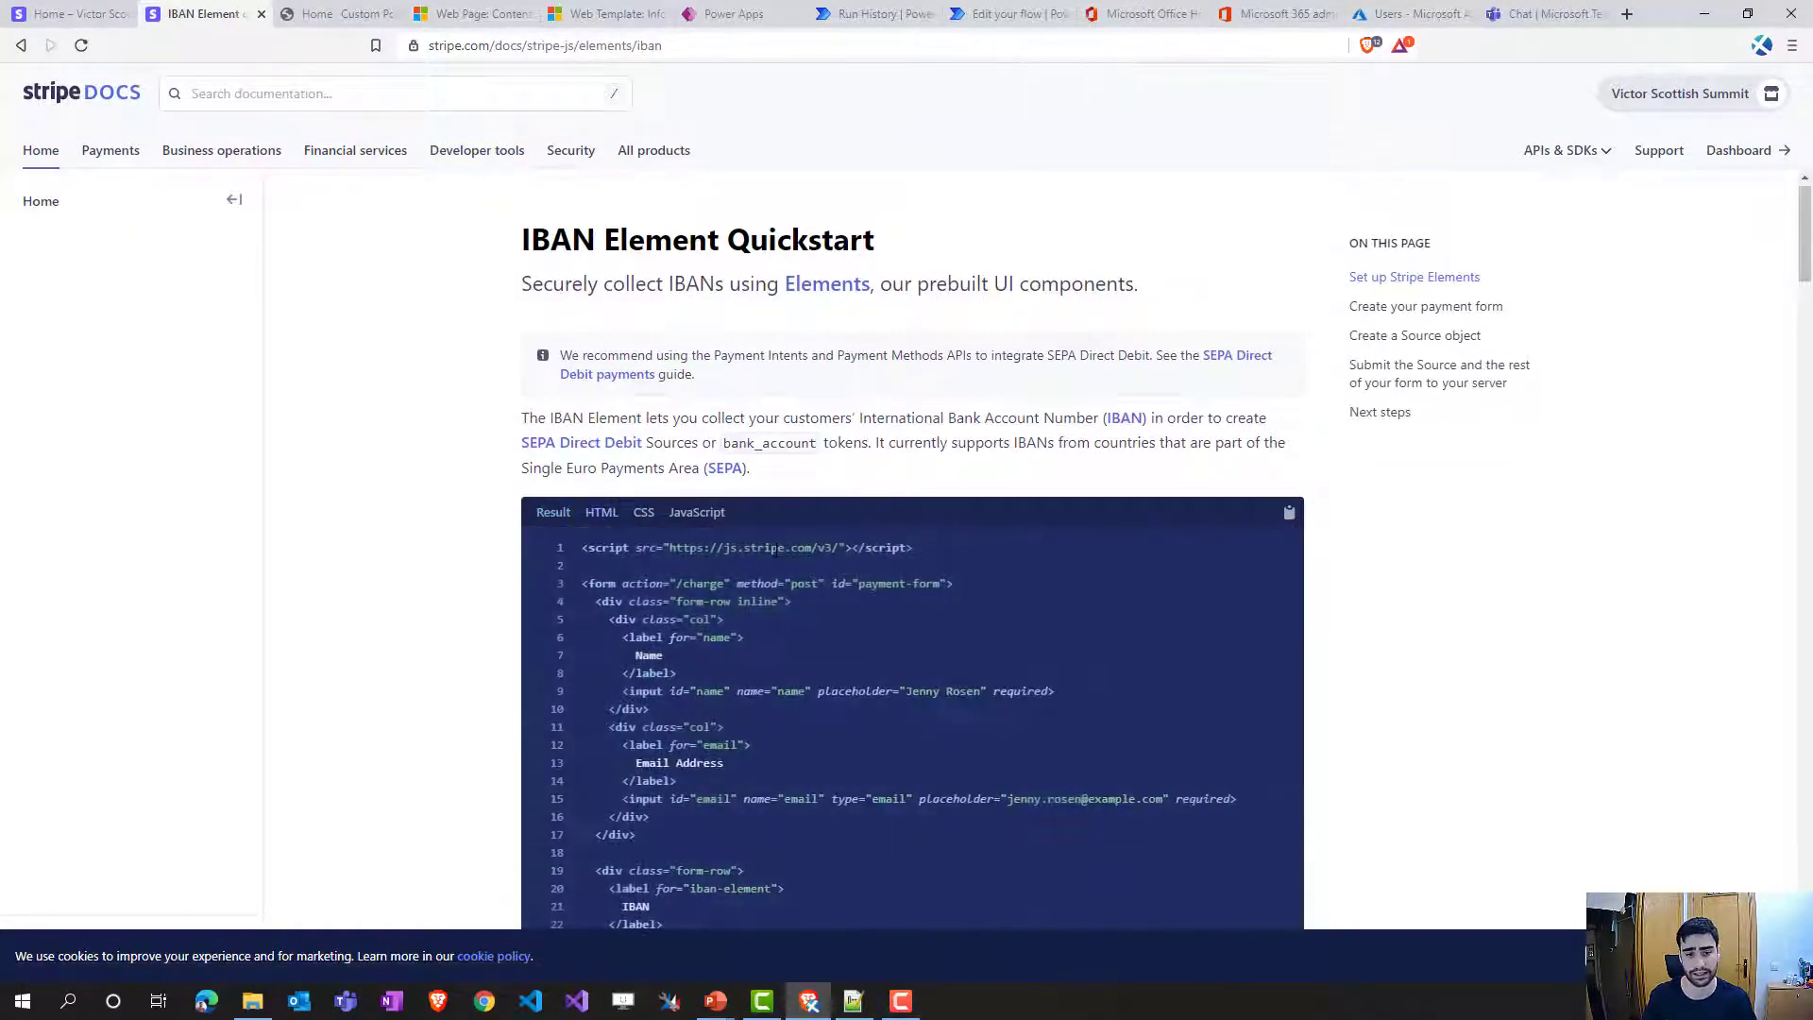
{"action": "scroll", "coordinate": [818, 767], "scroll_direction": "down", "scroll_amount": 1}
{"action": "left_click_drag", "start_coordinate": [662, 814], "coordinate": [663, 413]}
{"action": "left_click", "coordinate": [643, 418]}
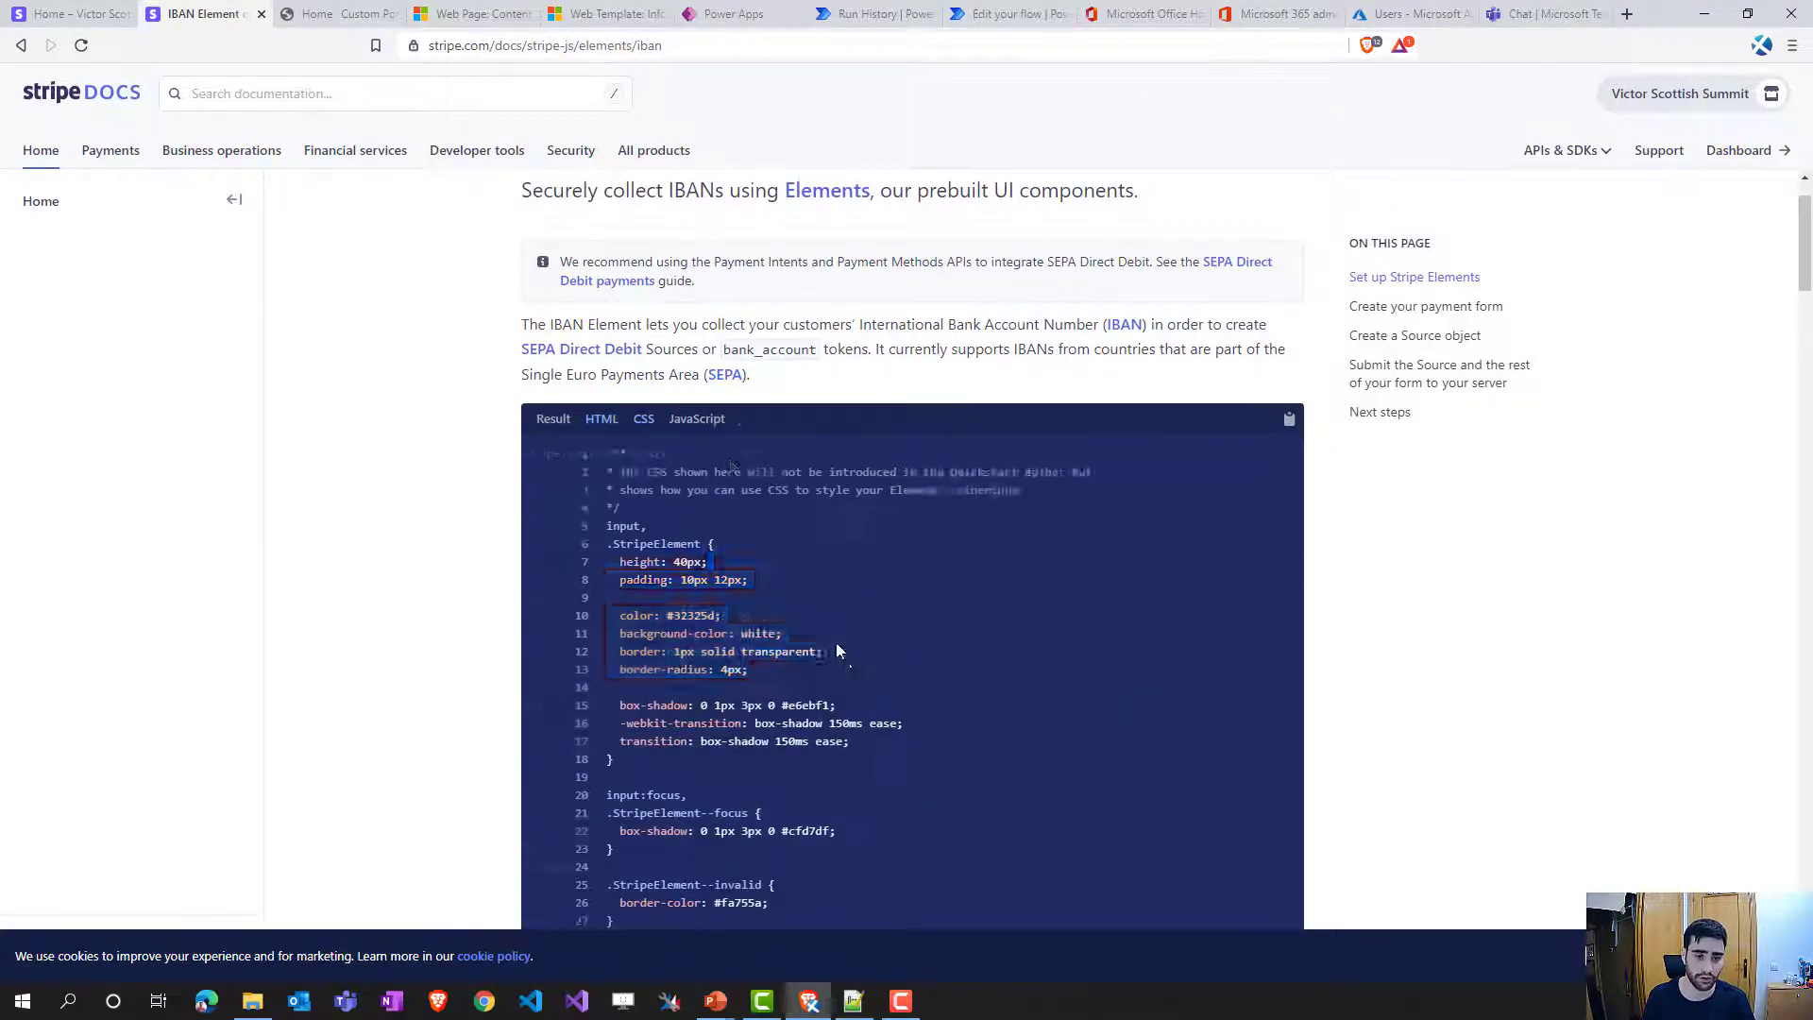
{"action": "left_click", "coordinate": [697, 419]}
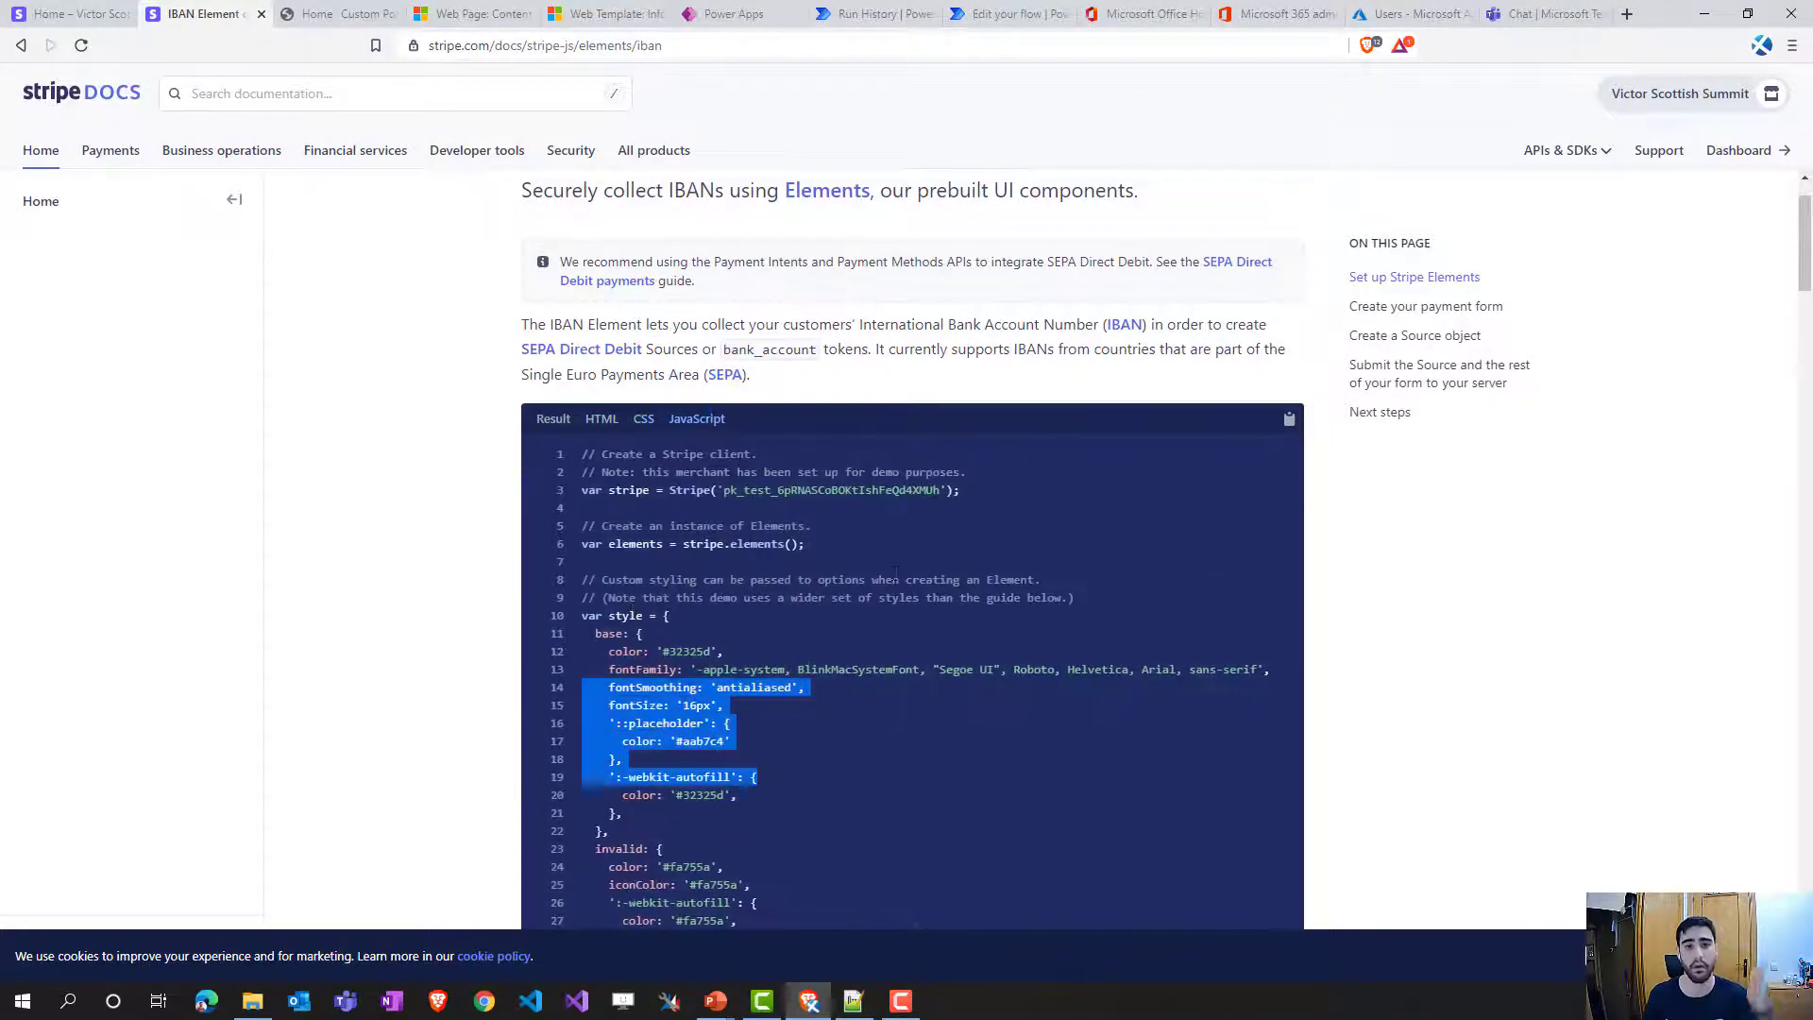
{"action": "left_click", "coordinate": [554, 420]}
{"action": "left_click_drag", "start_coordinate": [652, 507], "coordinate": [1223, 730]}
{"action": "scroll", "coordinate": [1213, 702], "scroll_direction": "down", "scroll_amount": 1}
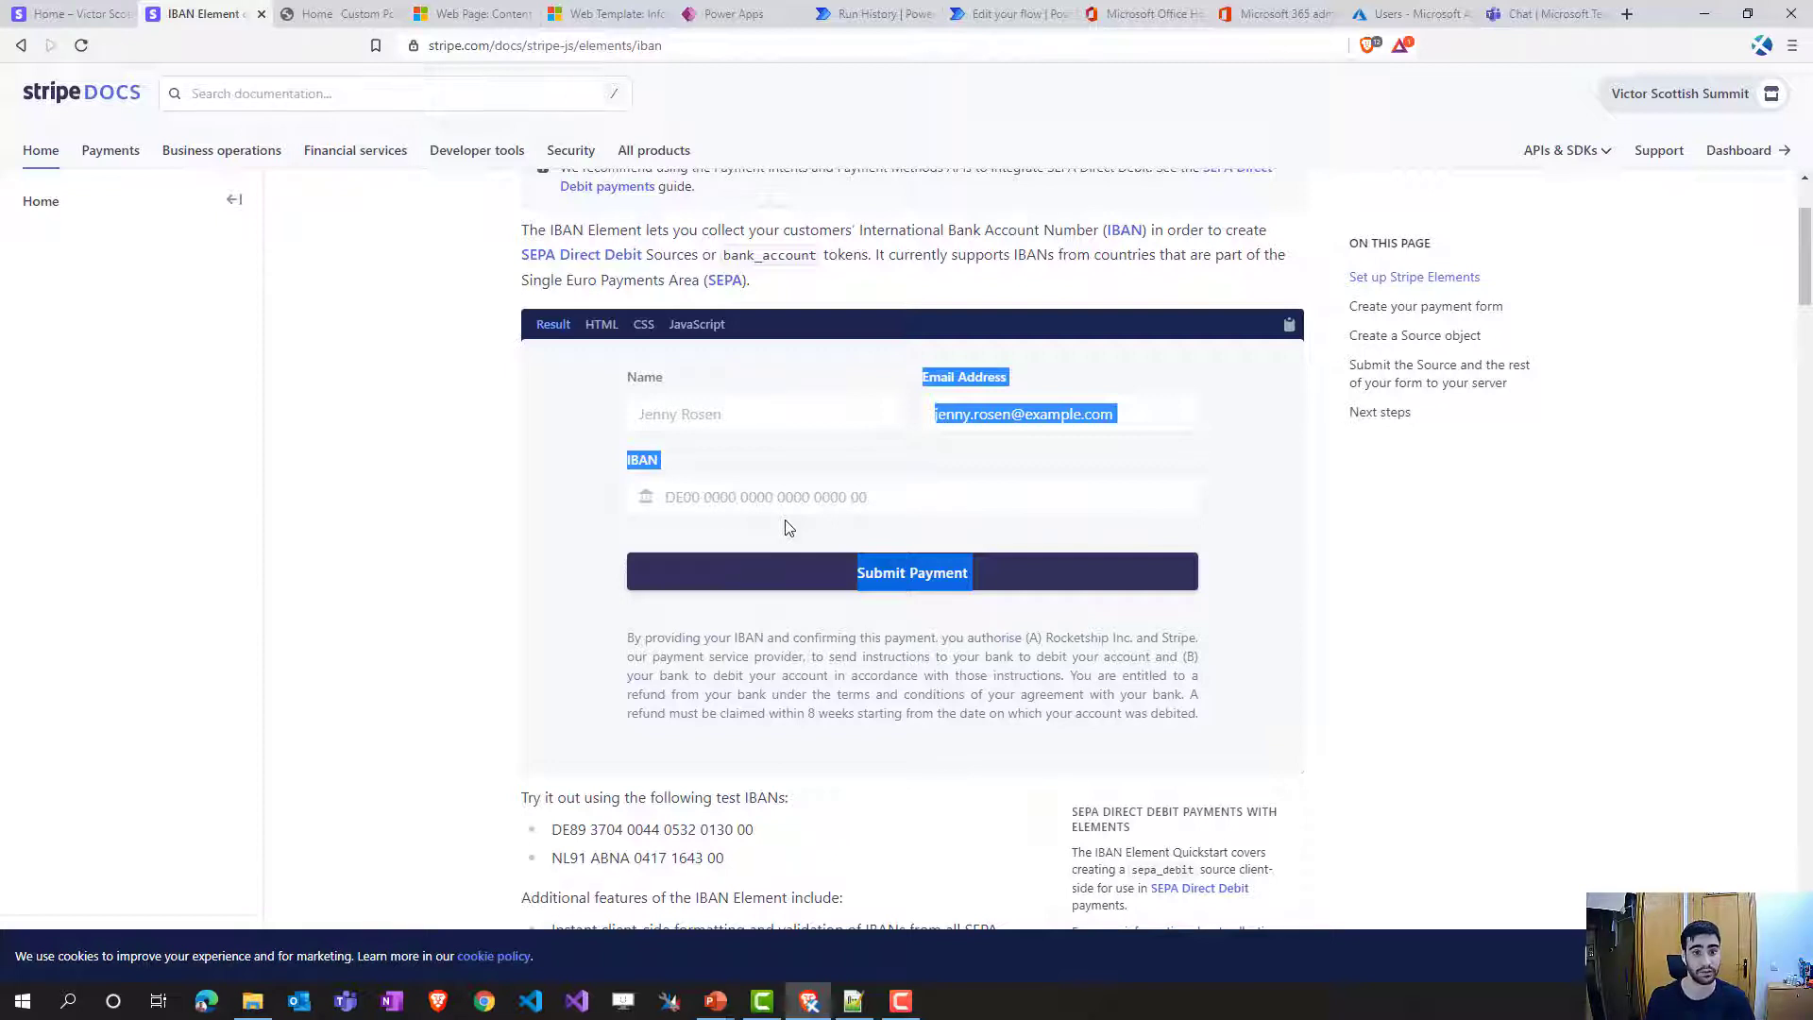
- Return to the Stripe dashboard and review the details of the £40.00 Language Teacher payment from 6 Feb, 19:04
{"action": "left_click", "coordinate": [102, 15]}
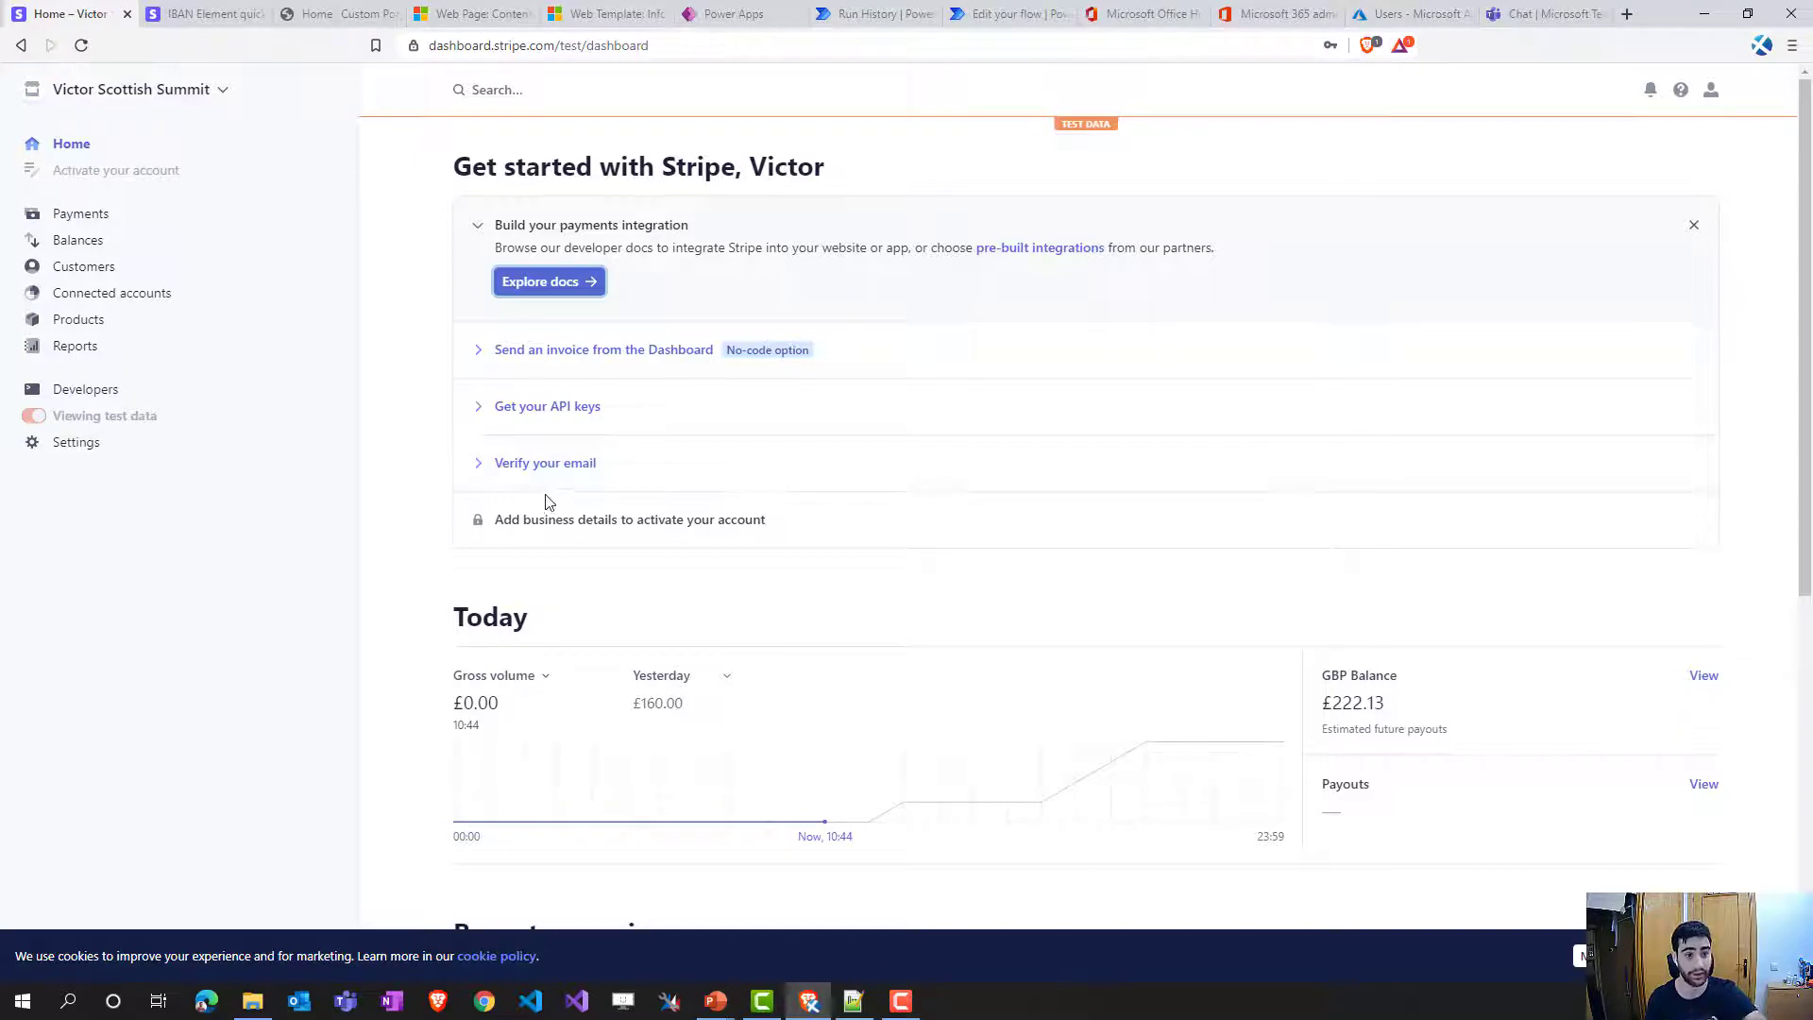
{"action": "left_click", "coordinate": [104, 223]}
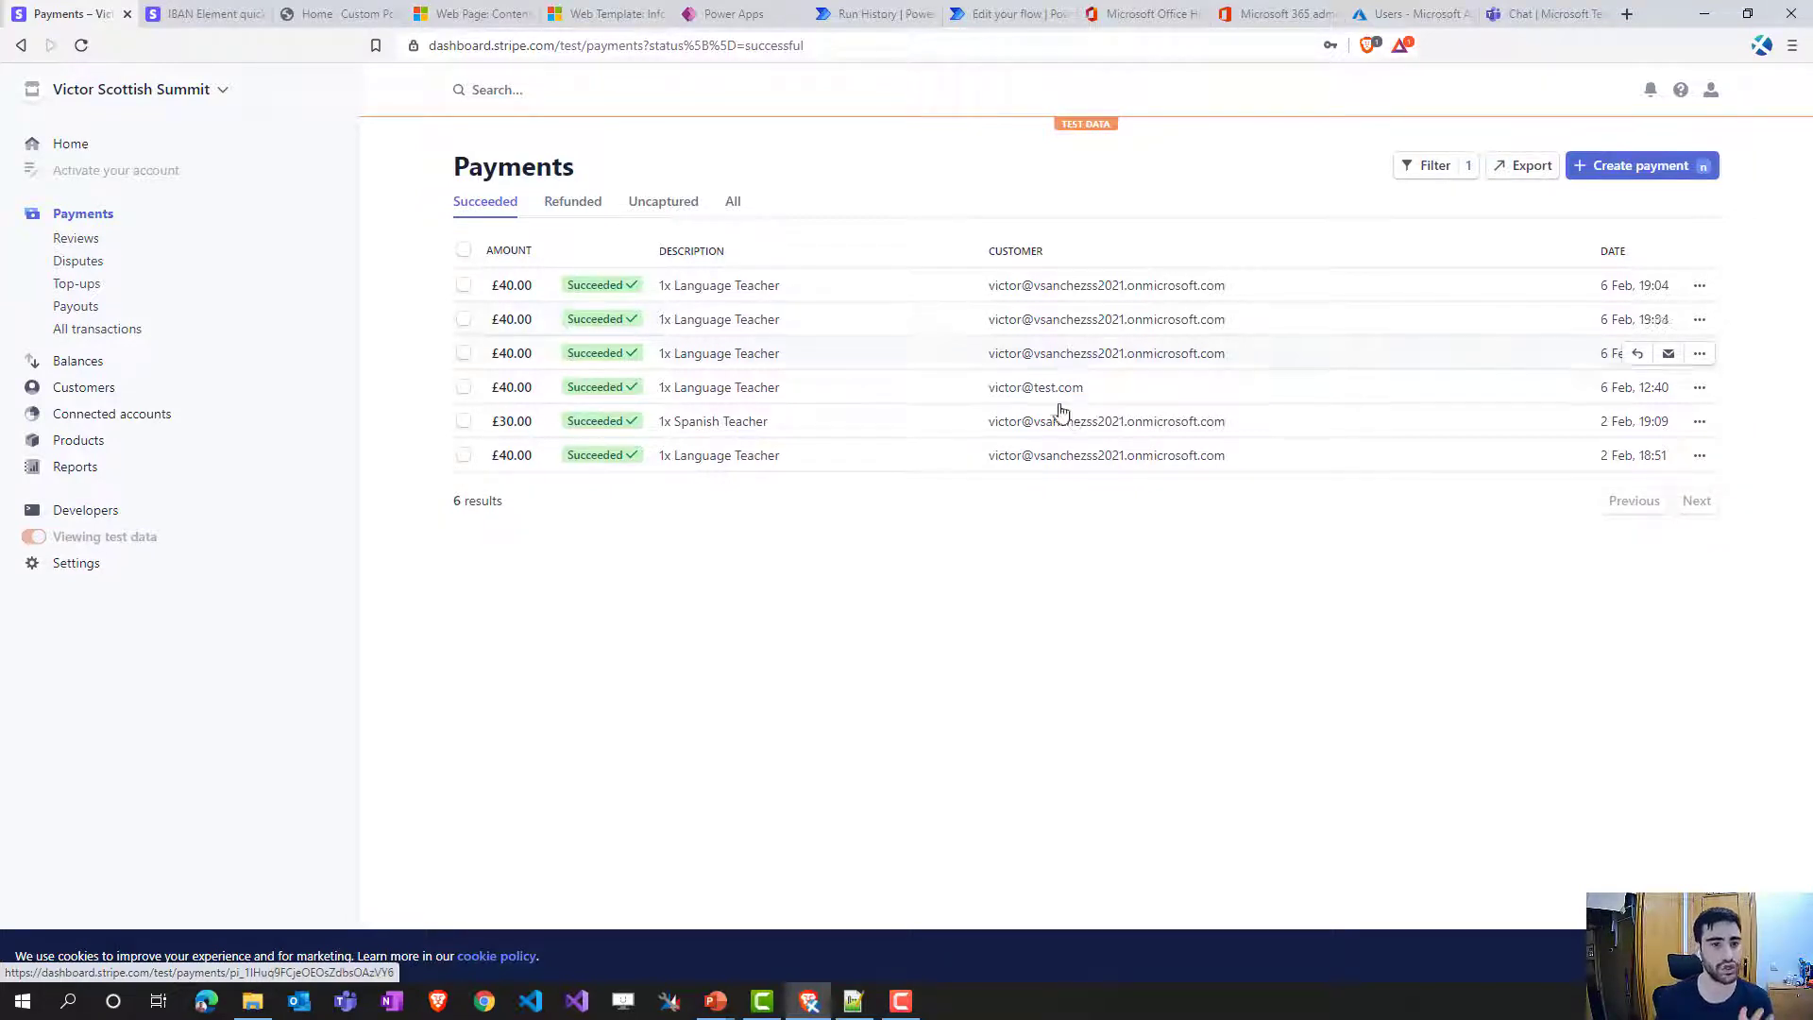
{"action": "left_click", "coordinate": [843, 285]}
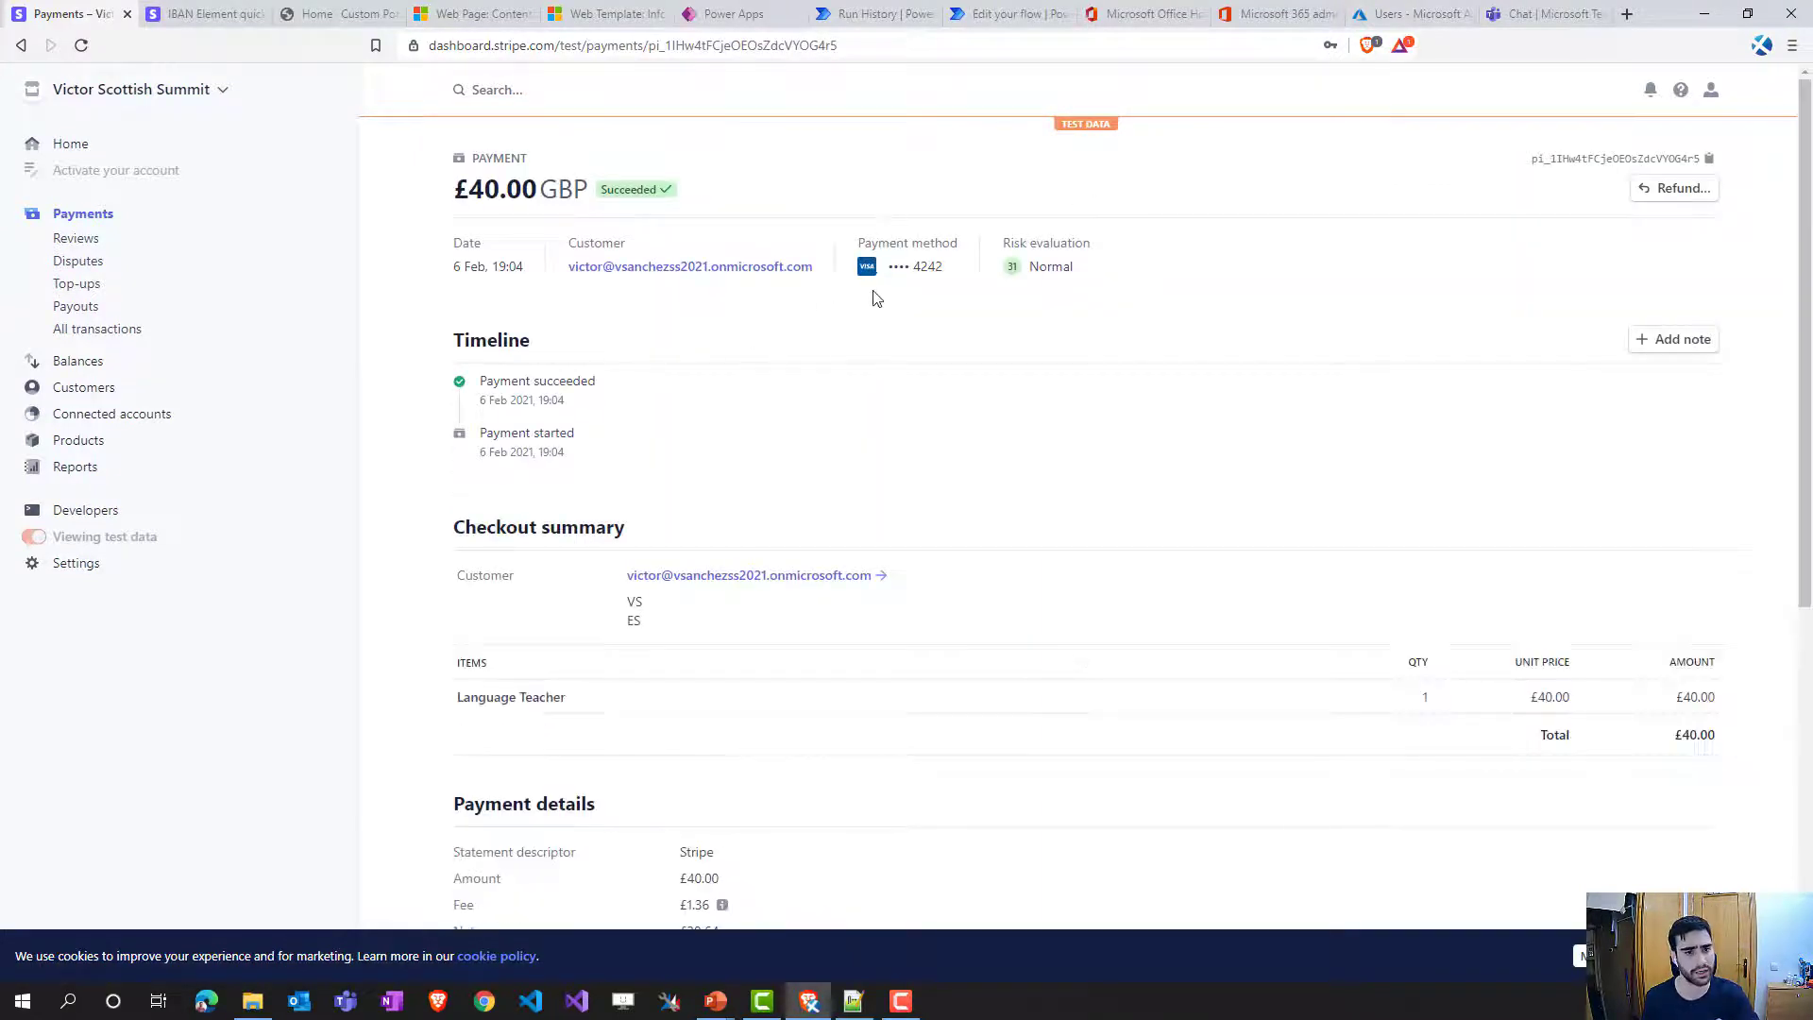
{"action": "scroll", "coordinate": [914, 305], "scroll_direction": "down", "scroll_amount": 8}
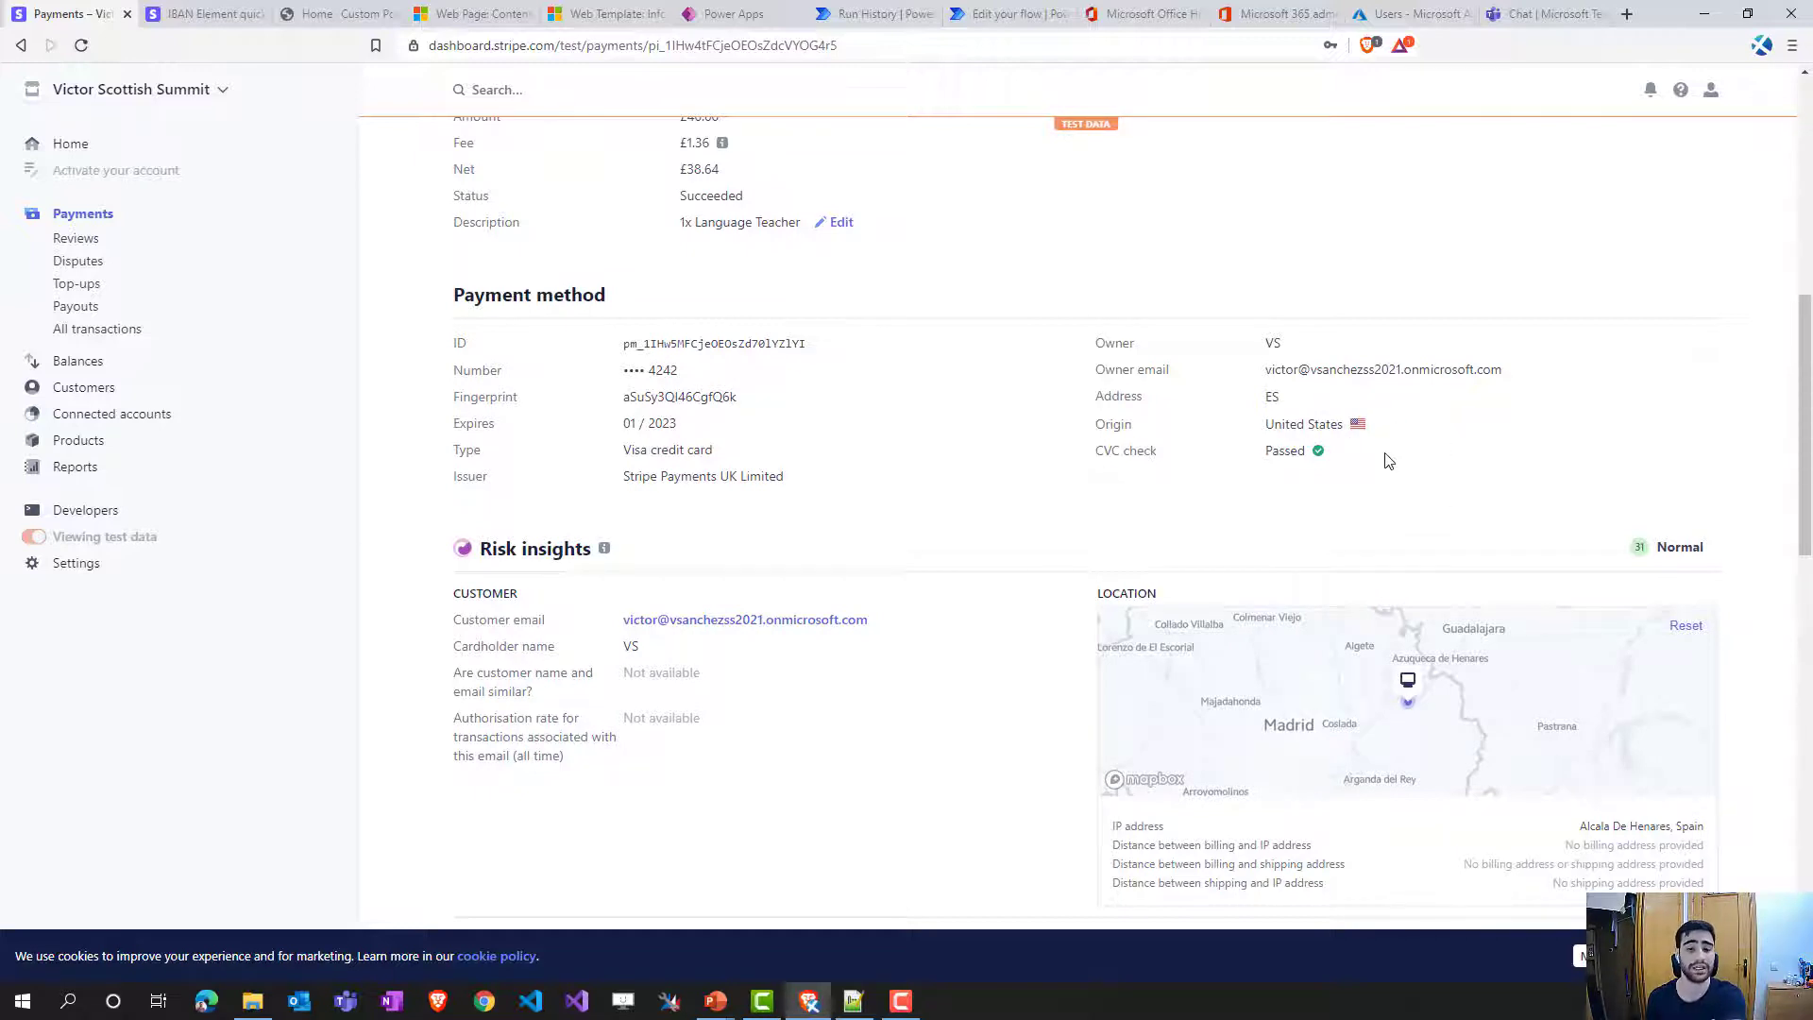
{"action": "scroll", "coordinate": [1369, 440], "scroll_direction": "down", "scroll_amount": 2}
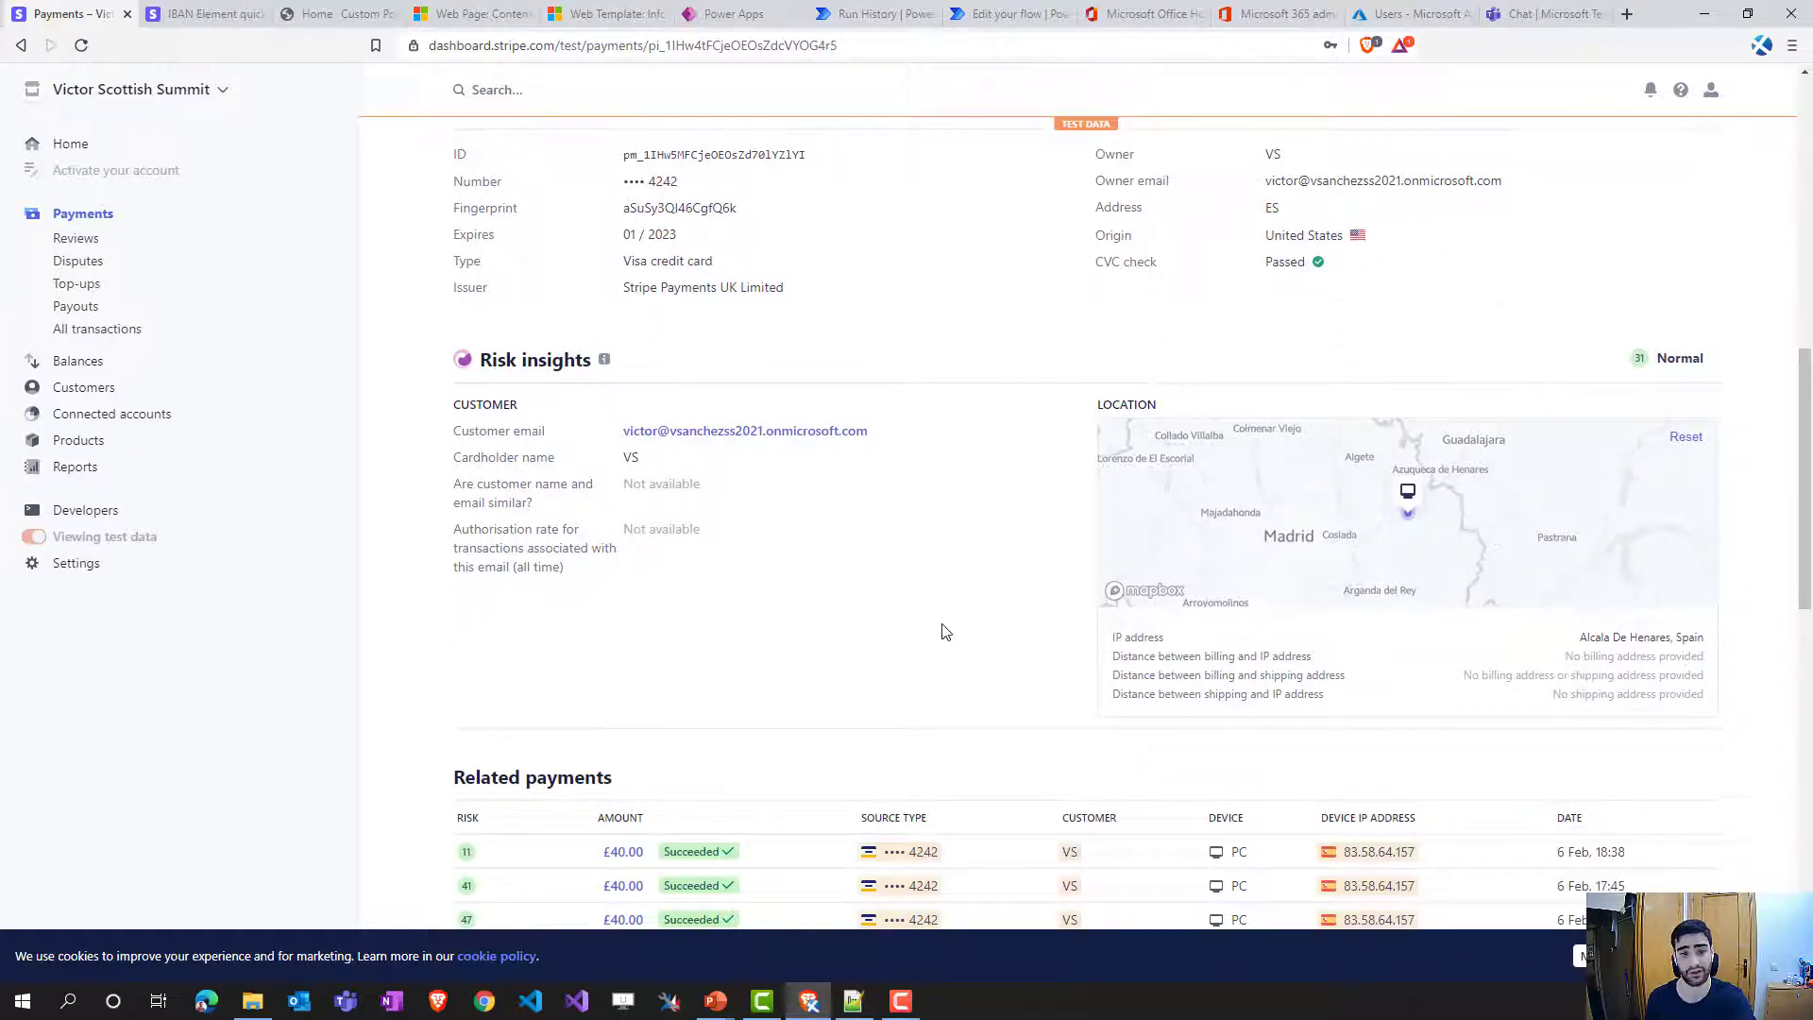
{"action": "scroll", "coordinate": [949, 612], "scroll_direction": "up", "scroll_amount": 3}
{"action": "scroll", "coordinate": [755, 491], "scroll_direction": "up", "scroll_amount": 4}
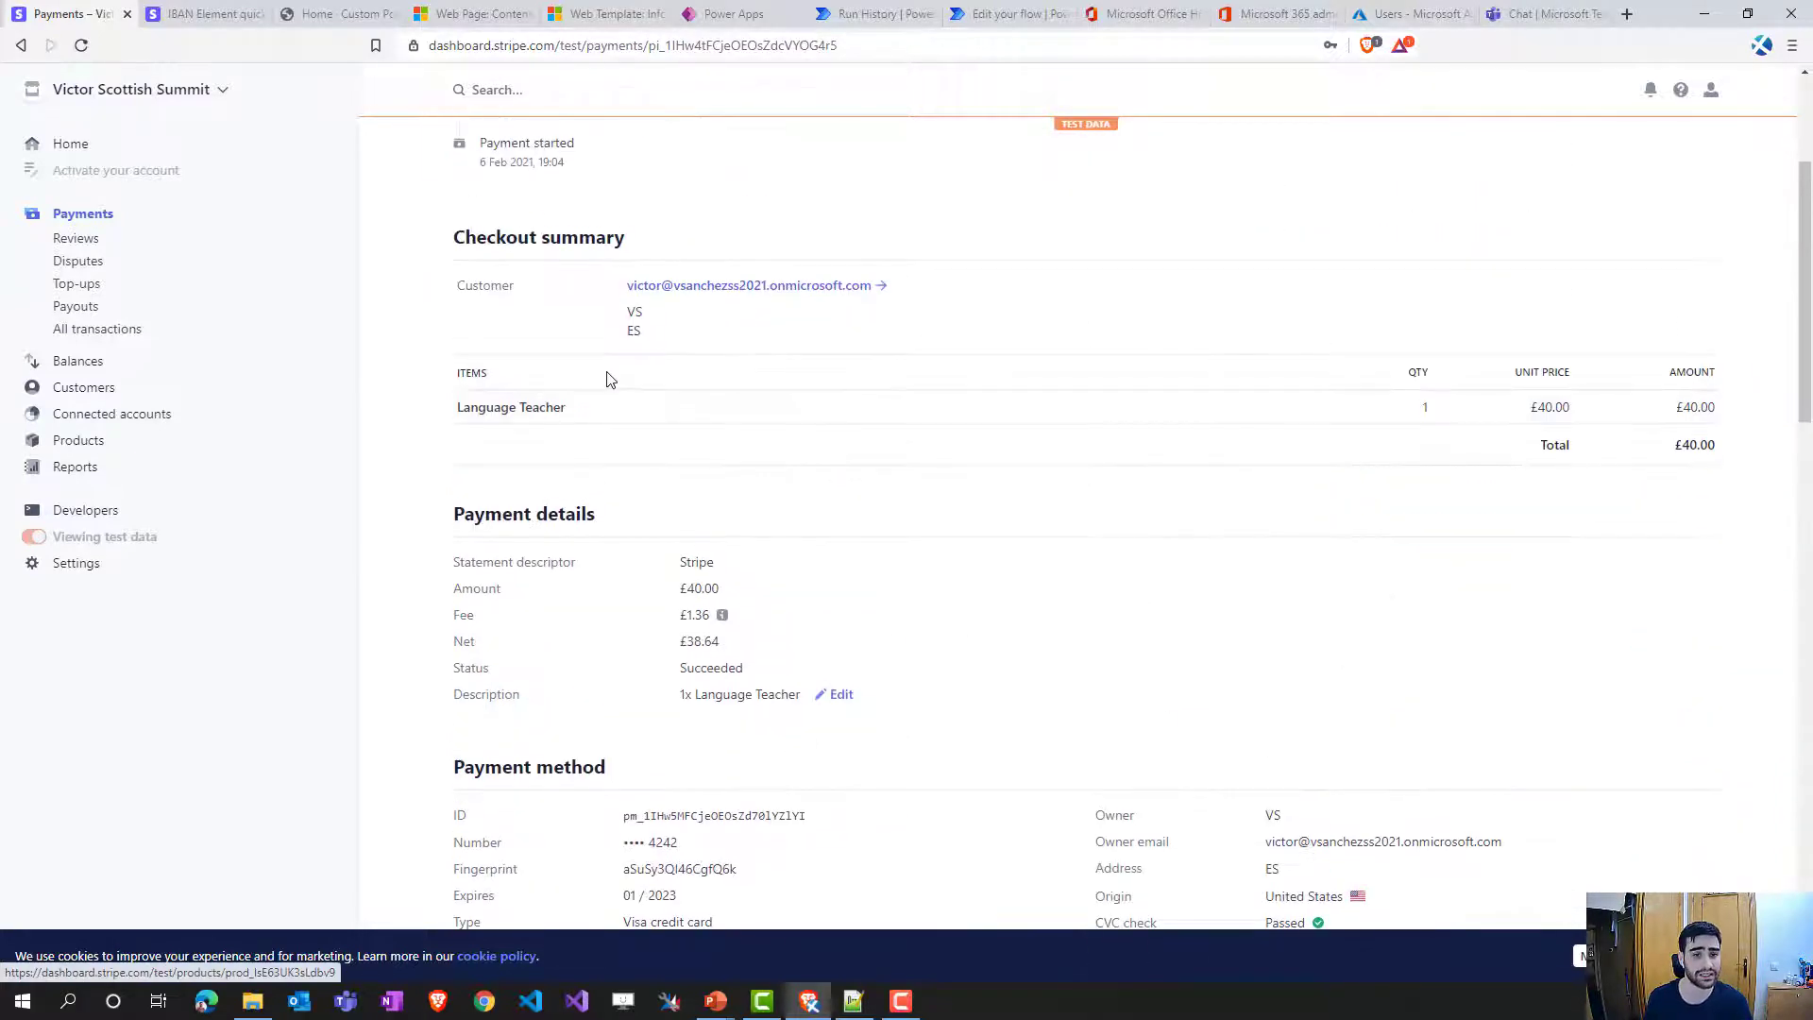
{"action": "scroll", "coordinate": [643, 350], "scroll_direction": "up", "scroll_amount": 3}
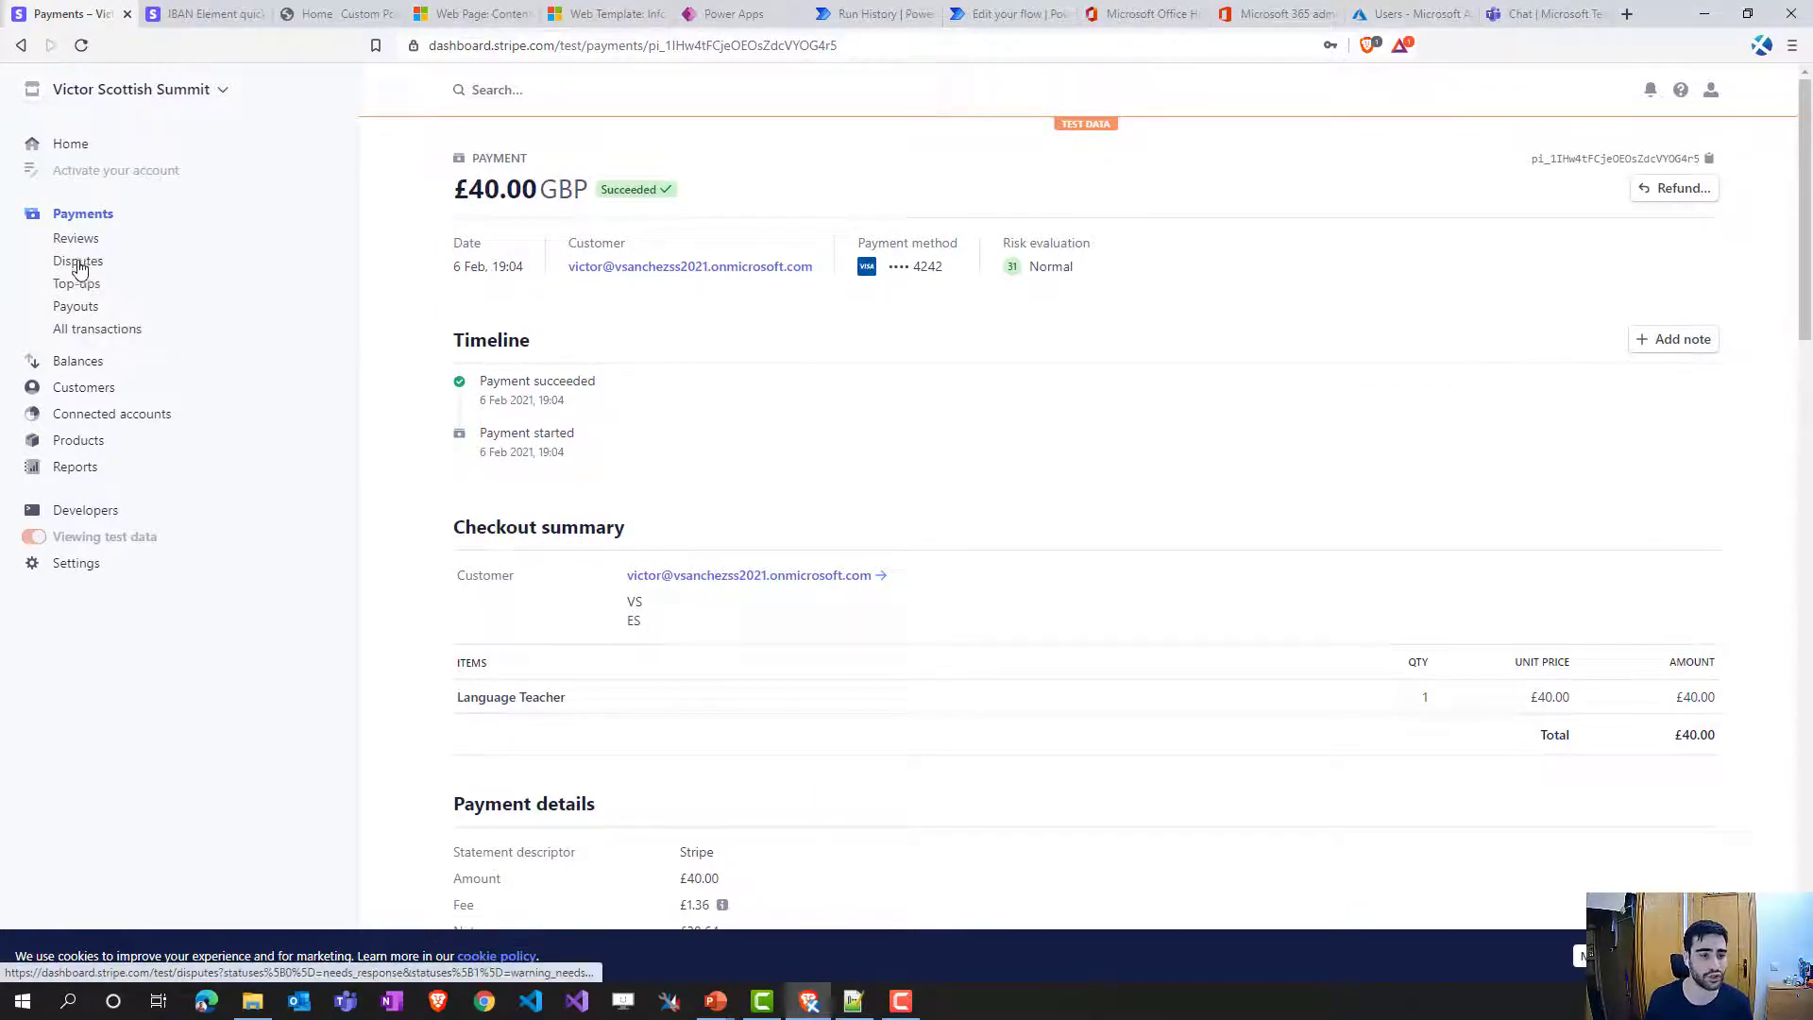
- View the list of all transactions, then go back to the list of succeeded payments
{"action": "left_click", "coordinate": [91, 338]}
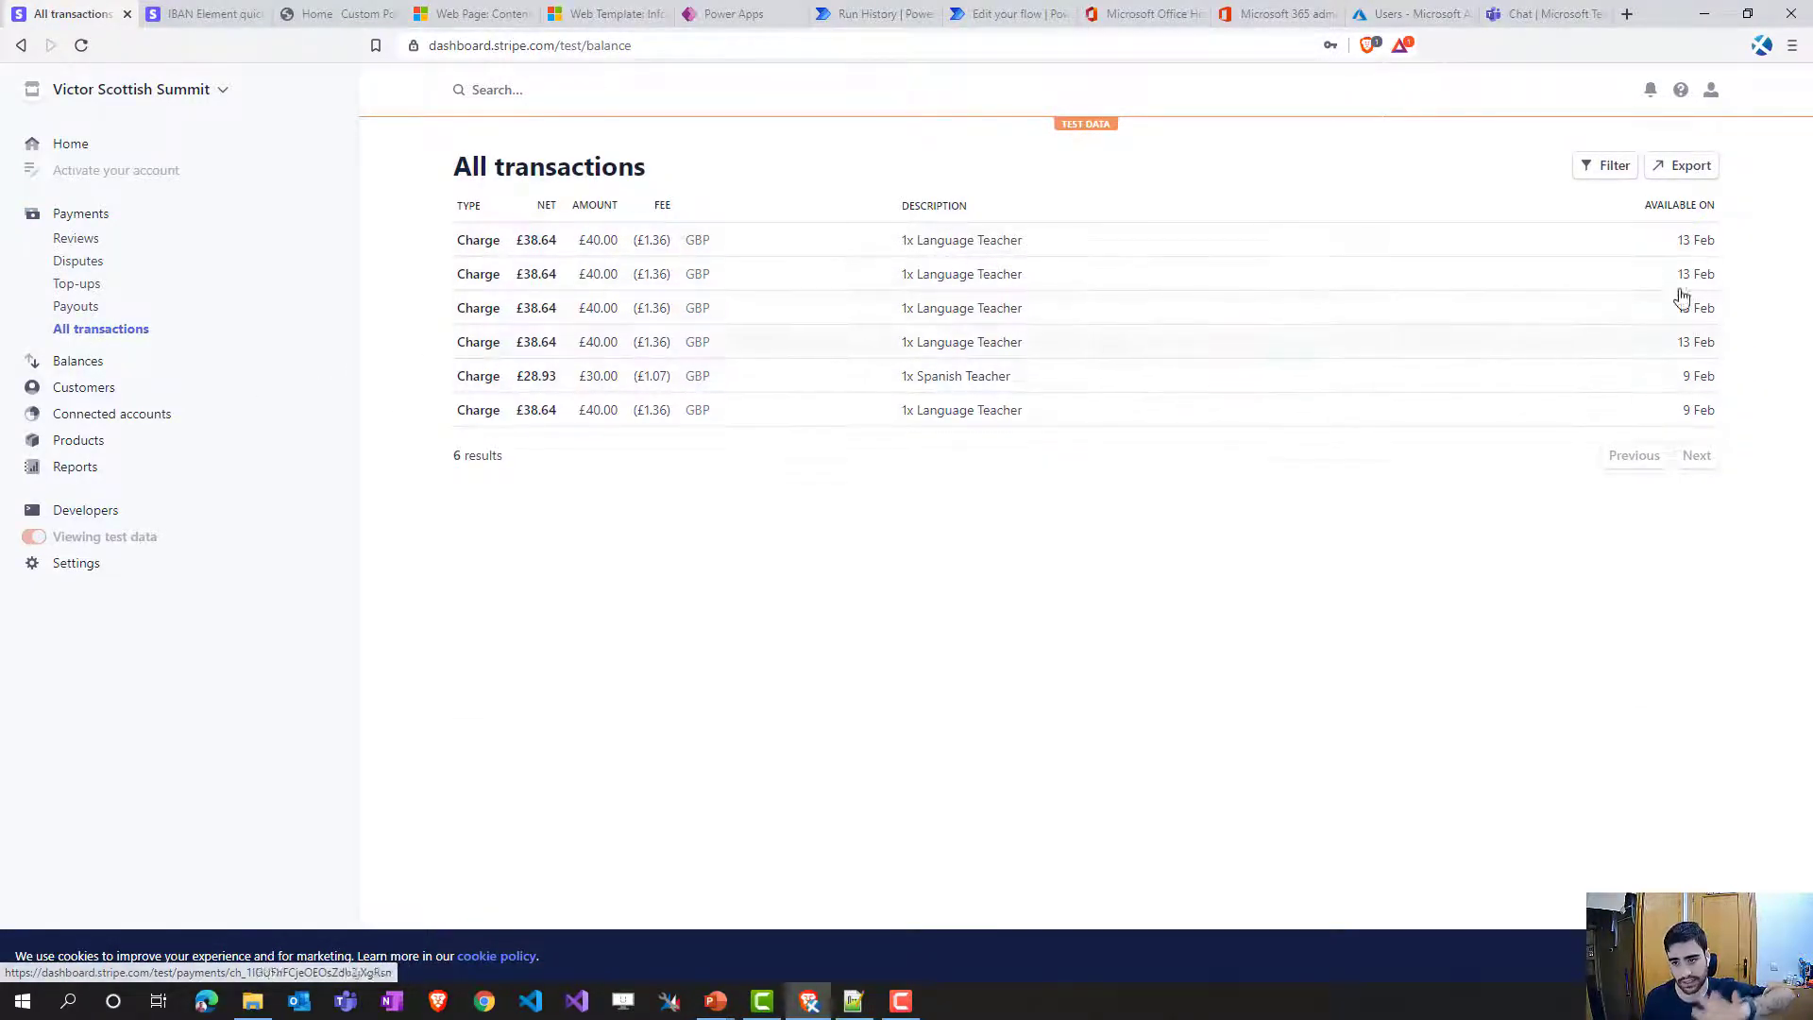
{"action": "left_click", "coordinate": [80, 239]}
{"action": "left_click", "coordinate": [95, 213]}
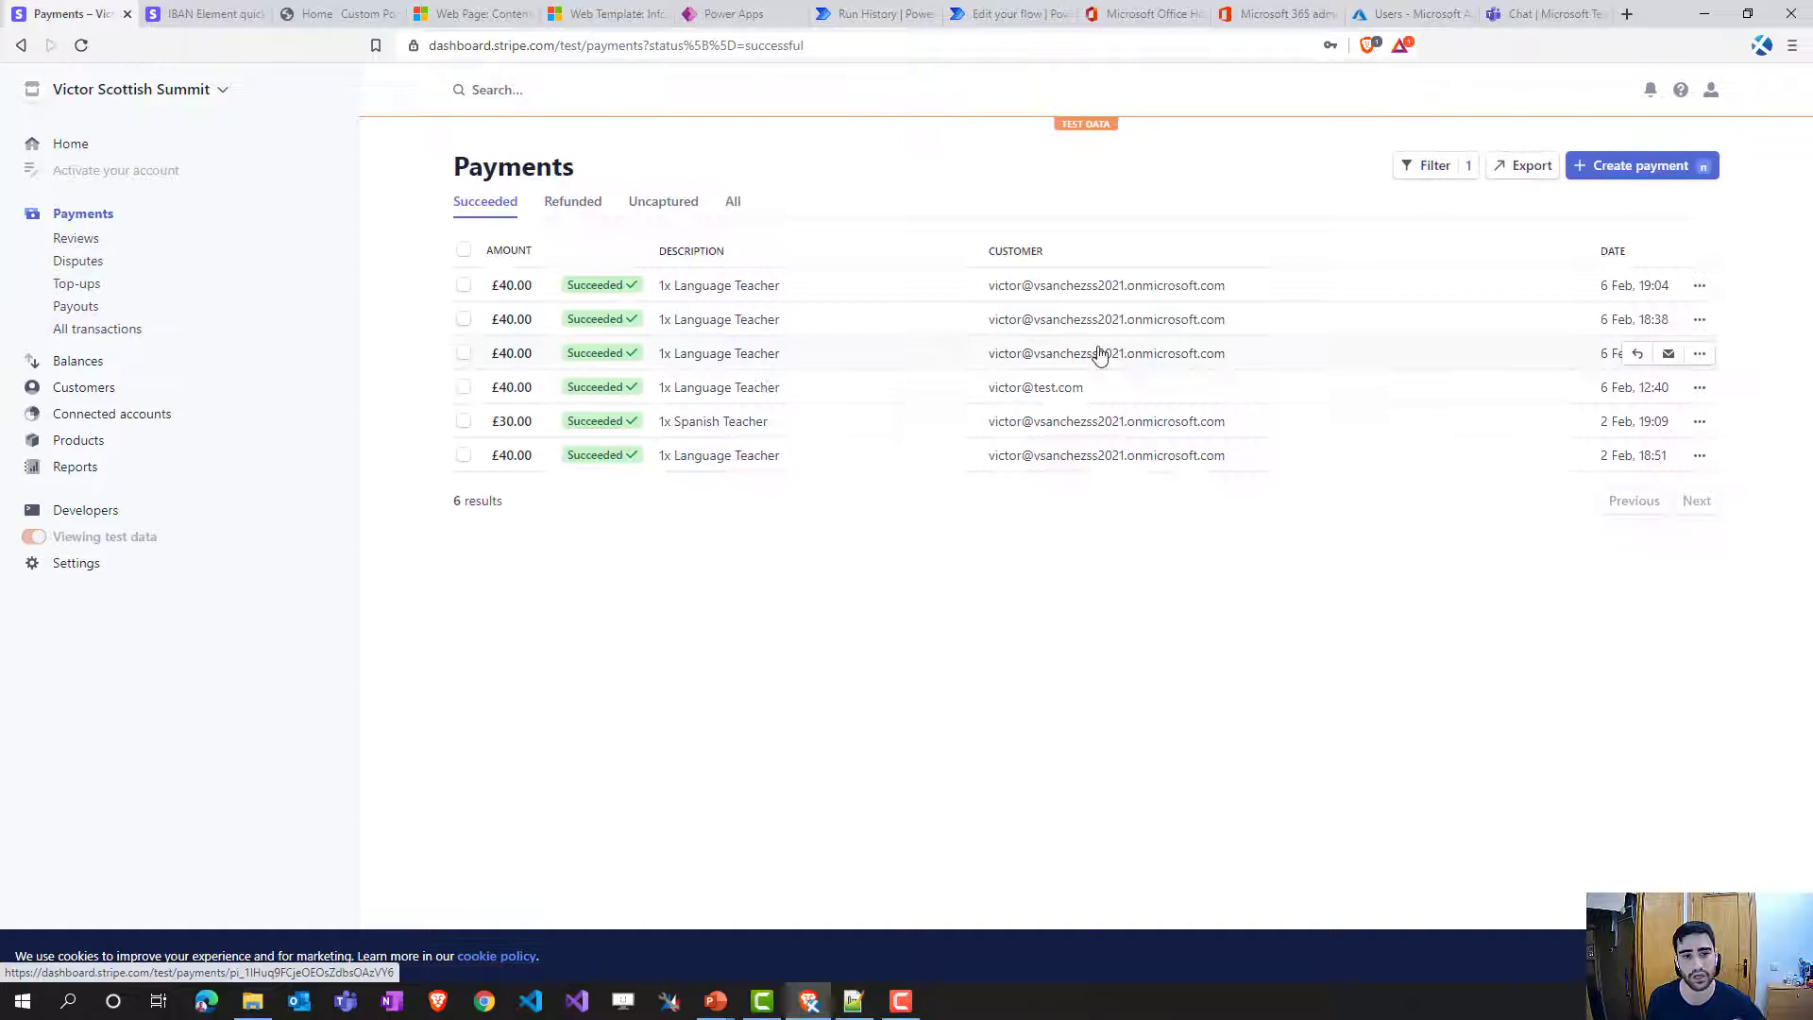
- Check the actions available for the 6 Feb, 19:04 payment, and review the GBP balance total
{"action": "left_click", "coordinate": [1700, 285]}
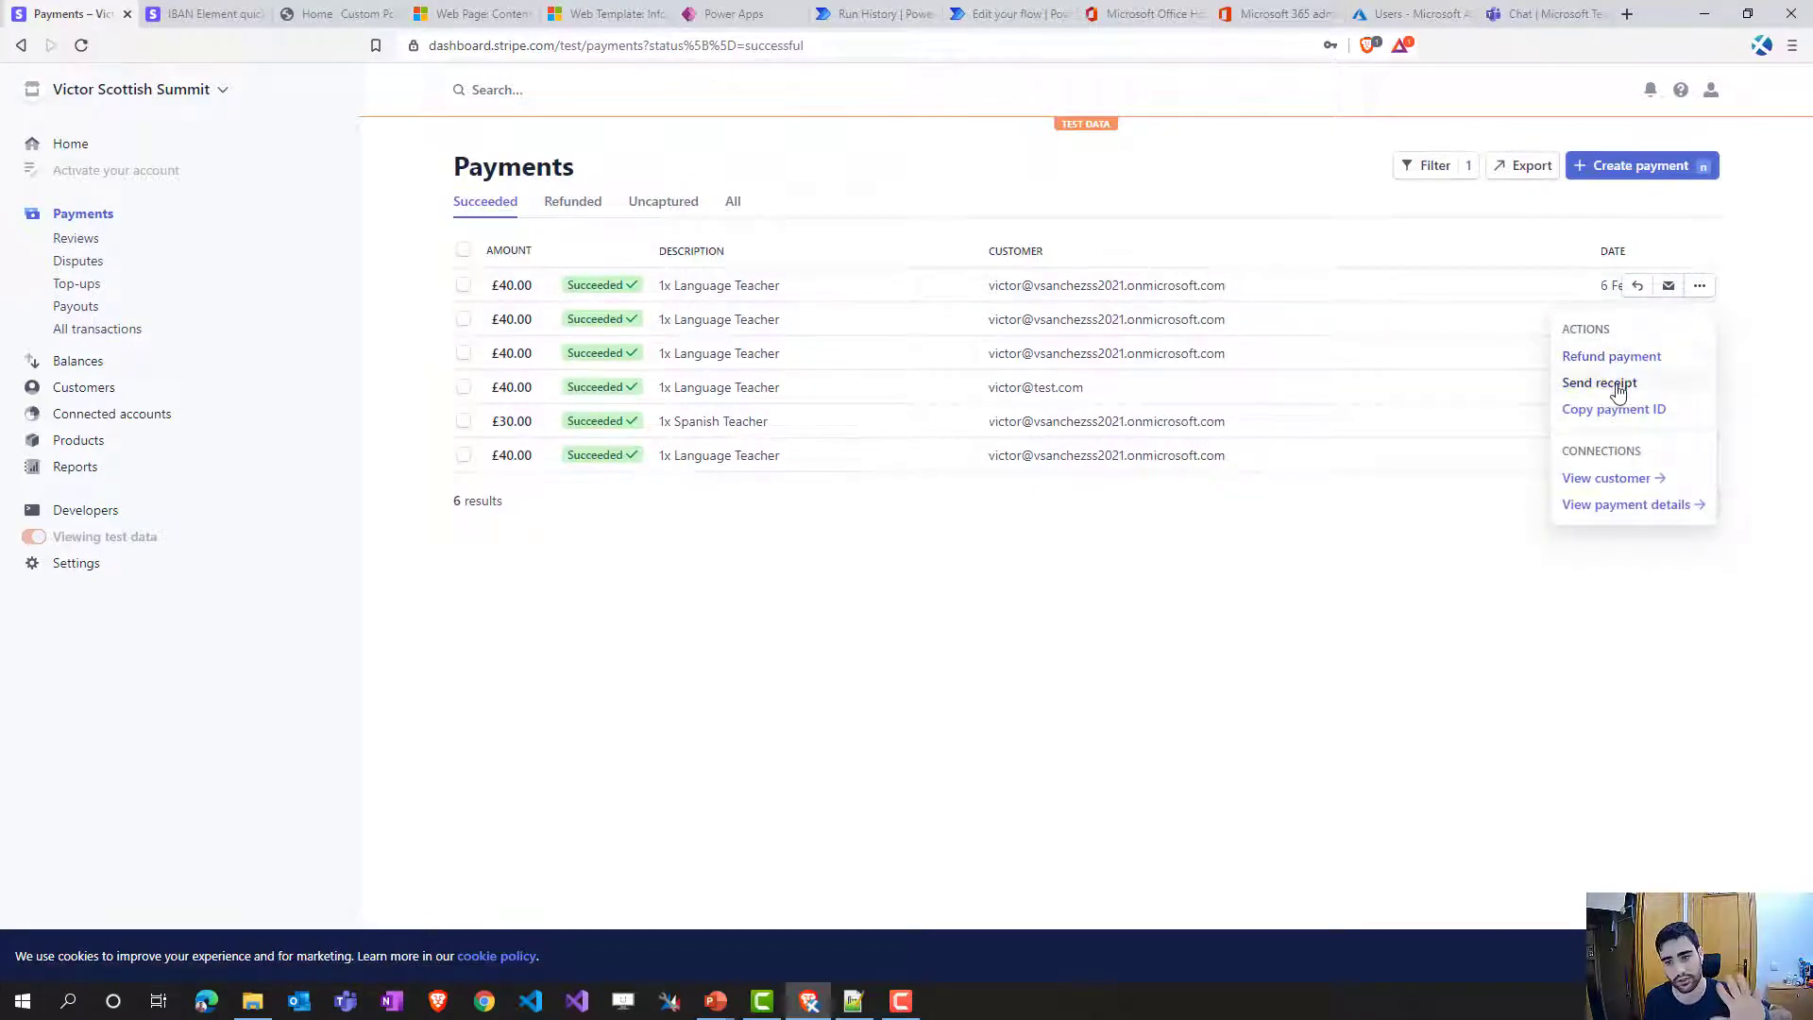
{"action": "left_click", "coordinate": [1126, 563]}
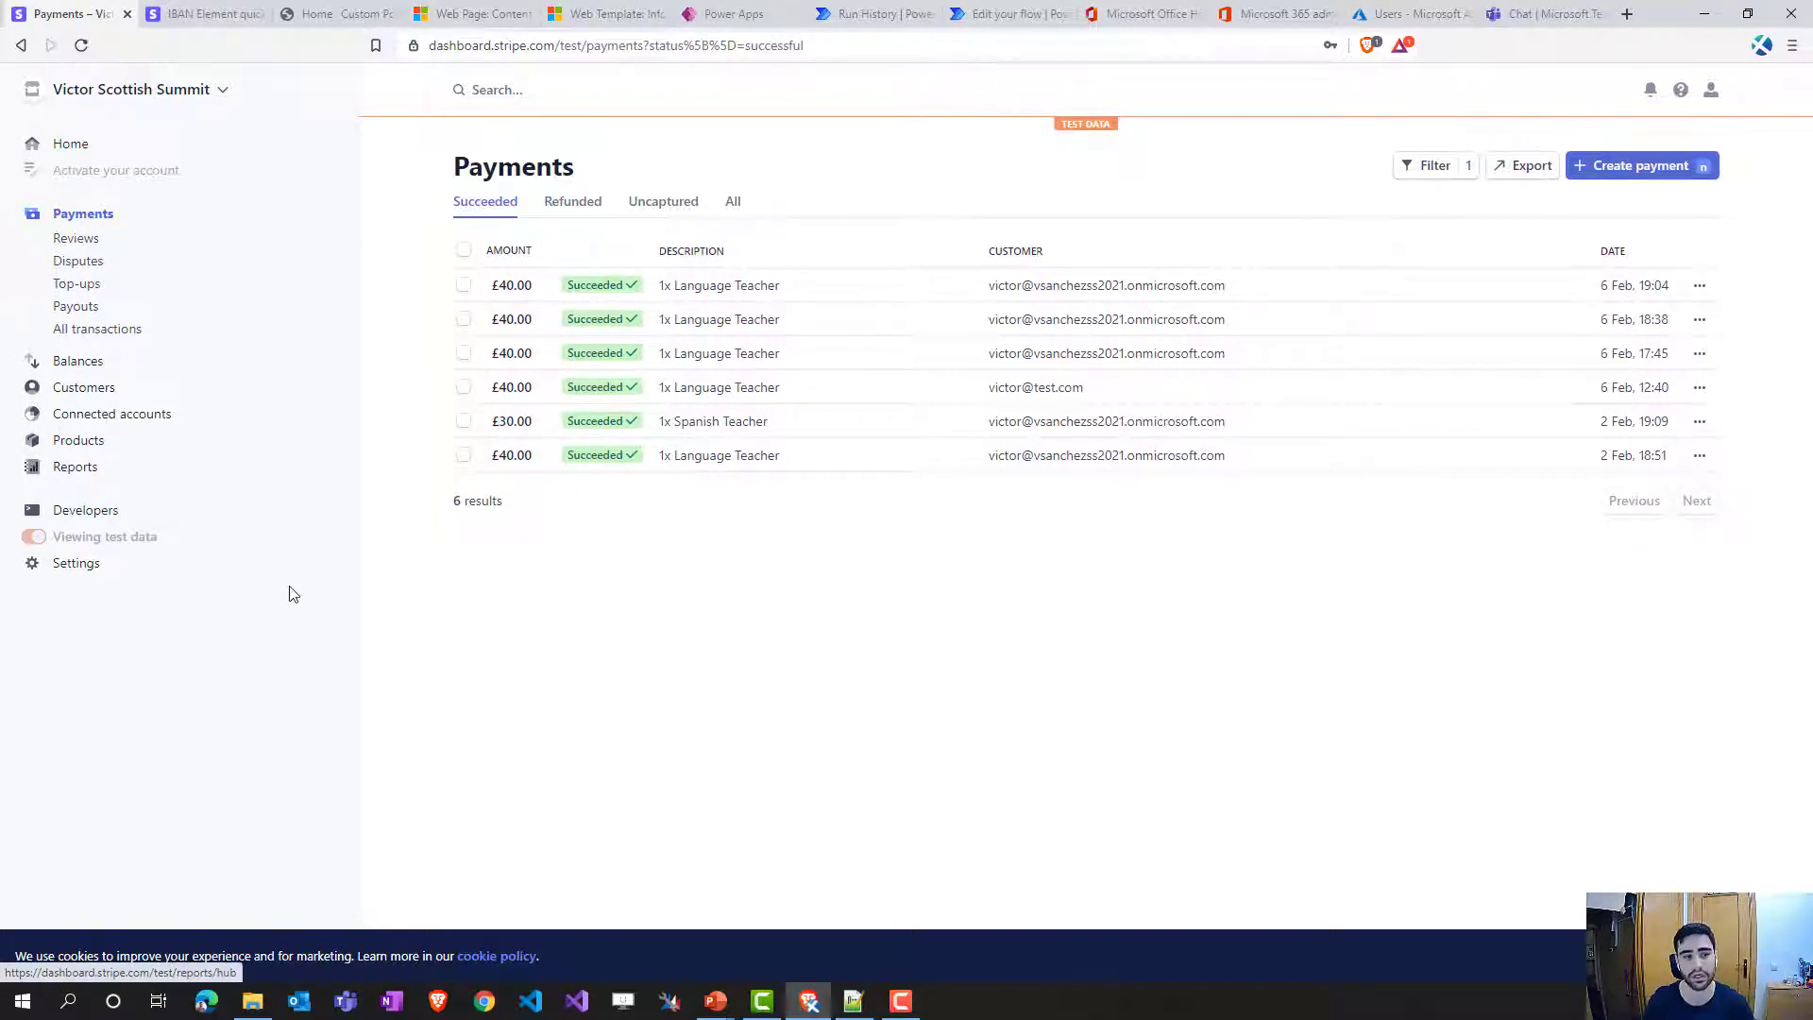
{"action": "left_click", "coordinate": [77, 361]}
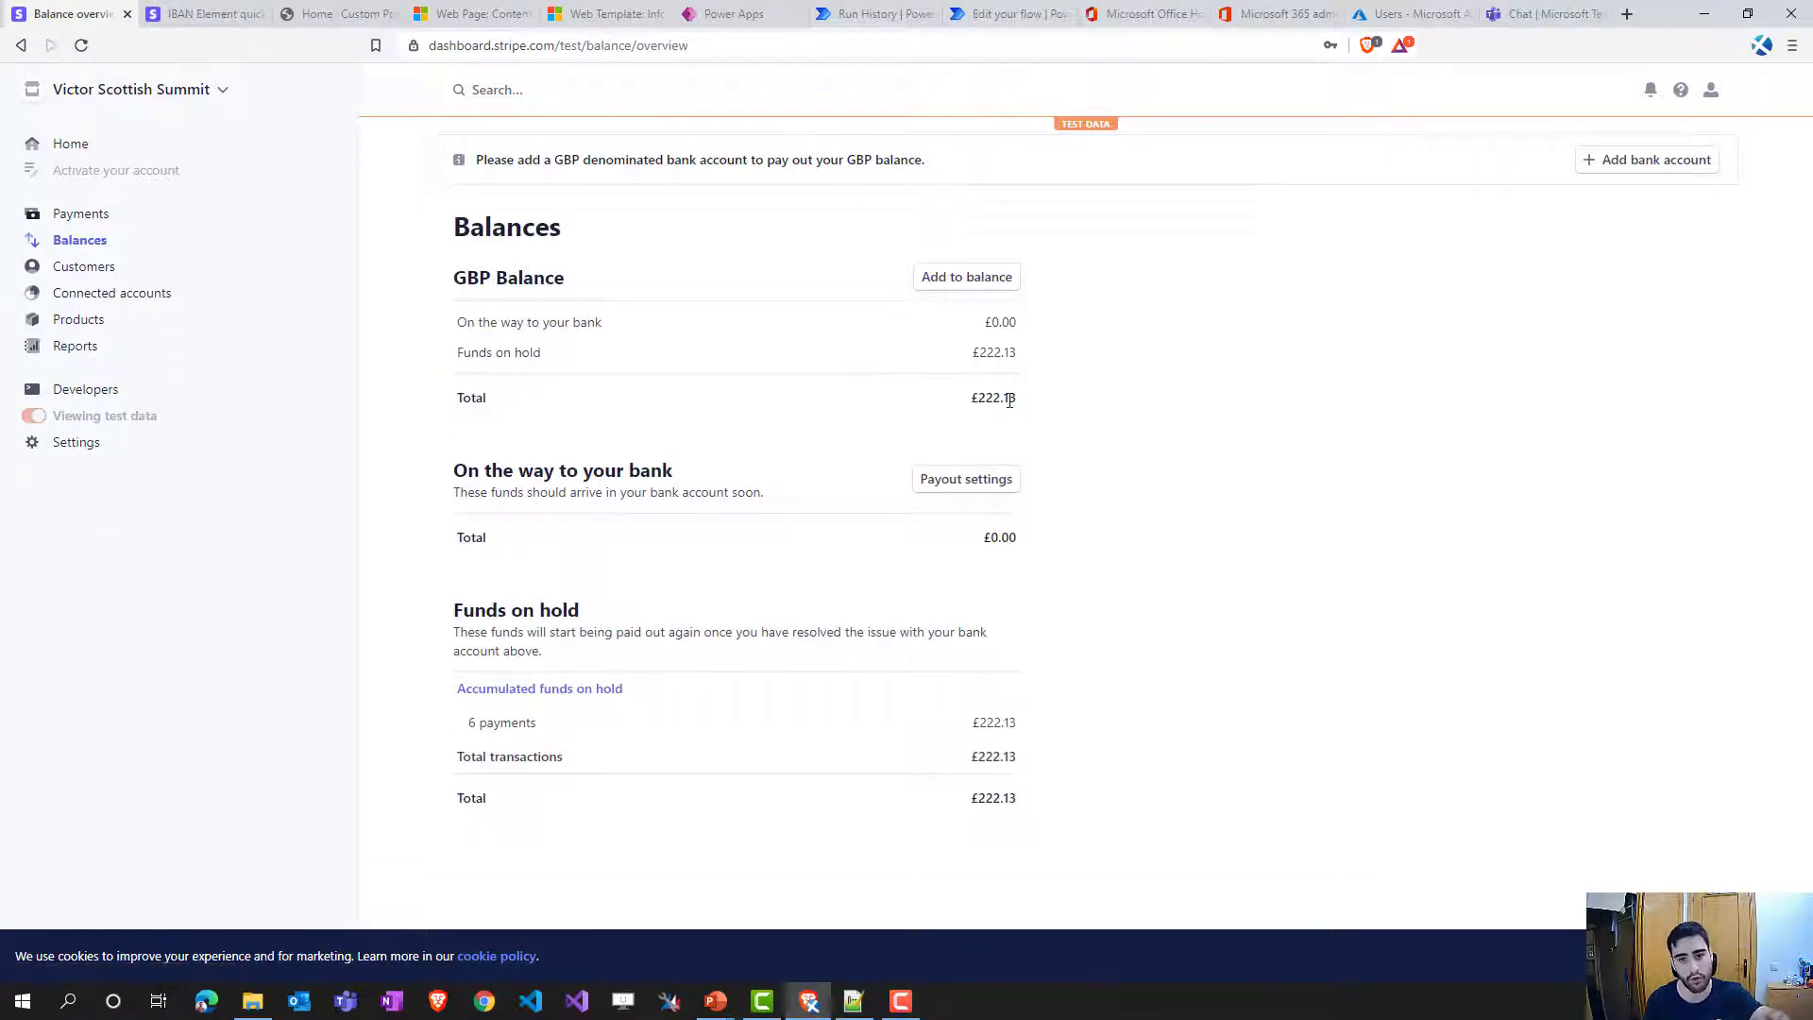
{"action": "left_click_drag", "start_coordinate": [1028, 404], "coordinate": [967, 399]}
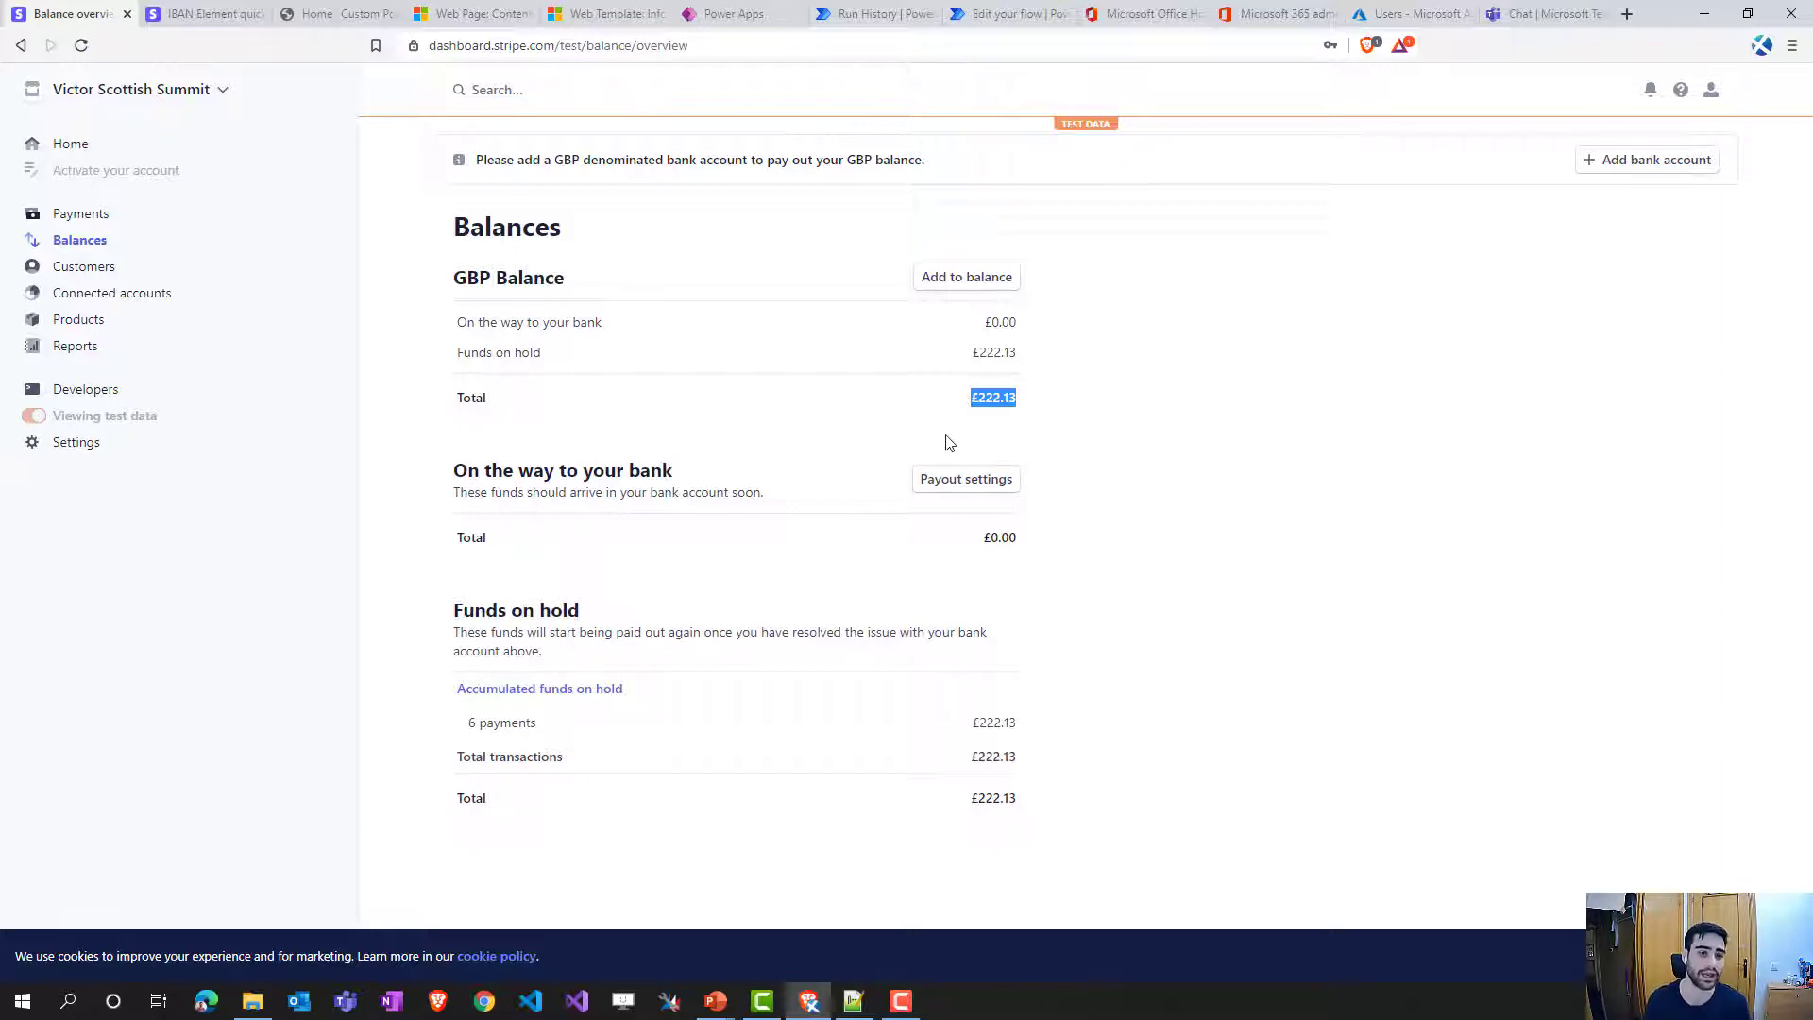
{"action": "left_click", "coordinate": [986, 402]}
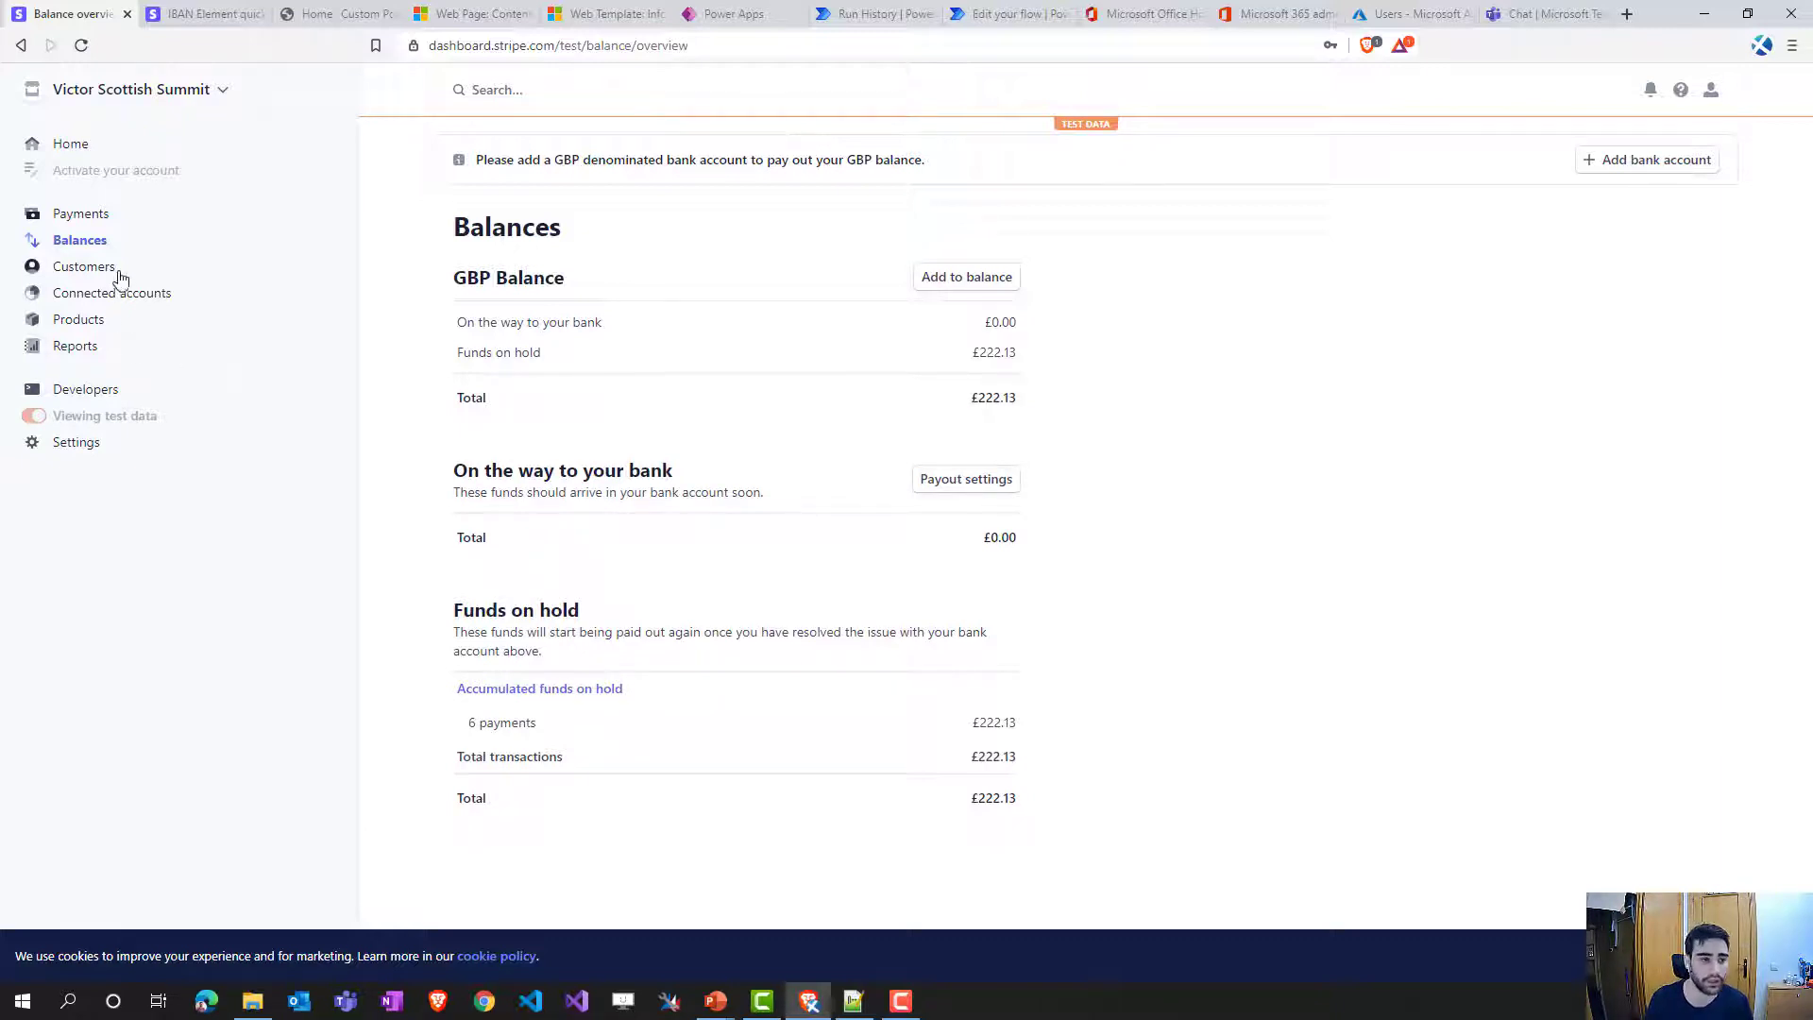
- Open the customer created on 6 Feb, 19:04 and review their payments, payment methods and credit balance
{"action": "left_click", "coordinate": [83, 267]}
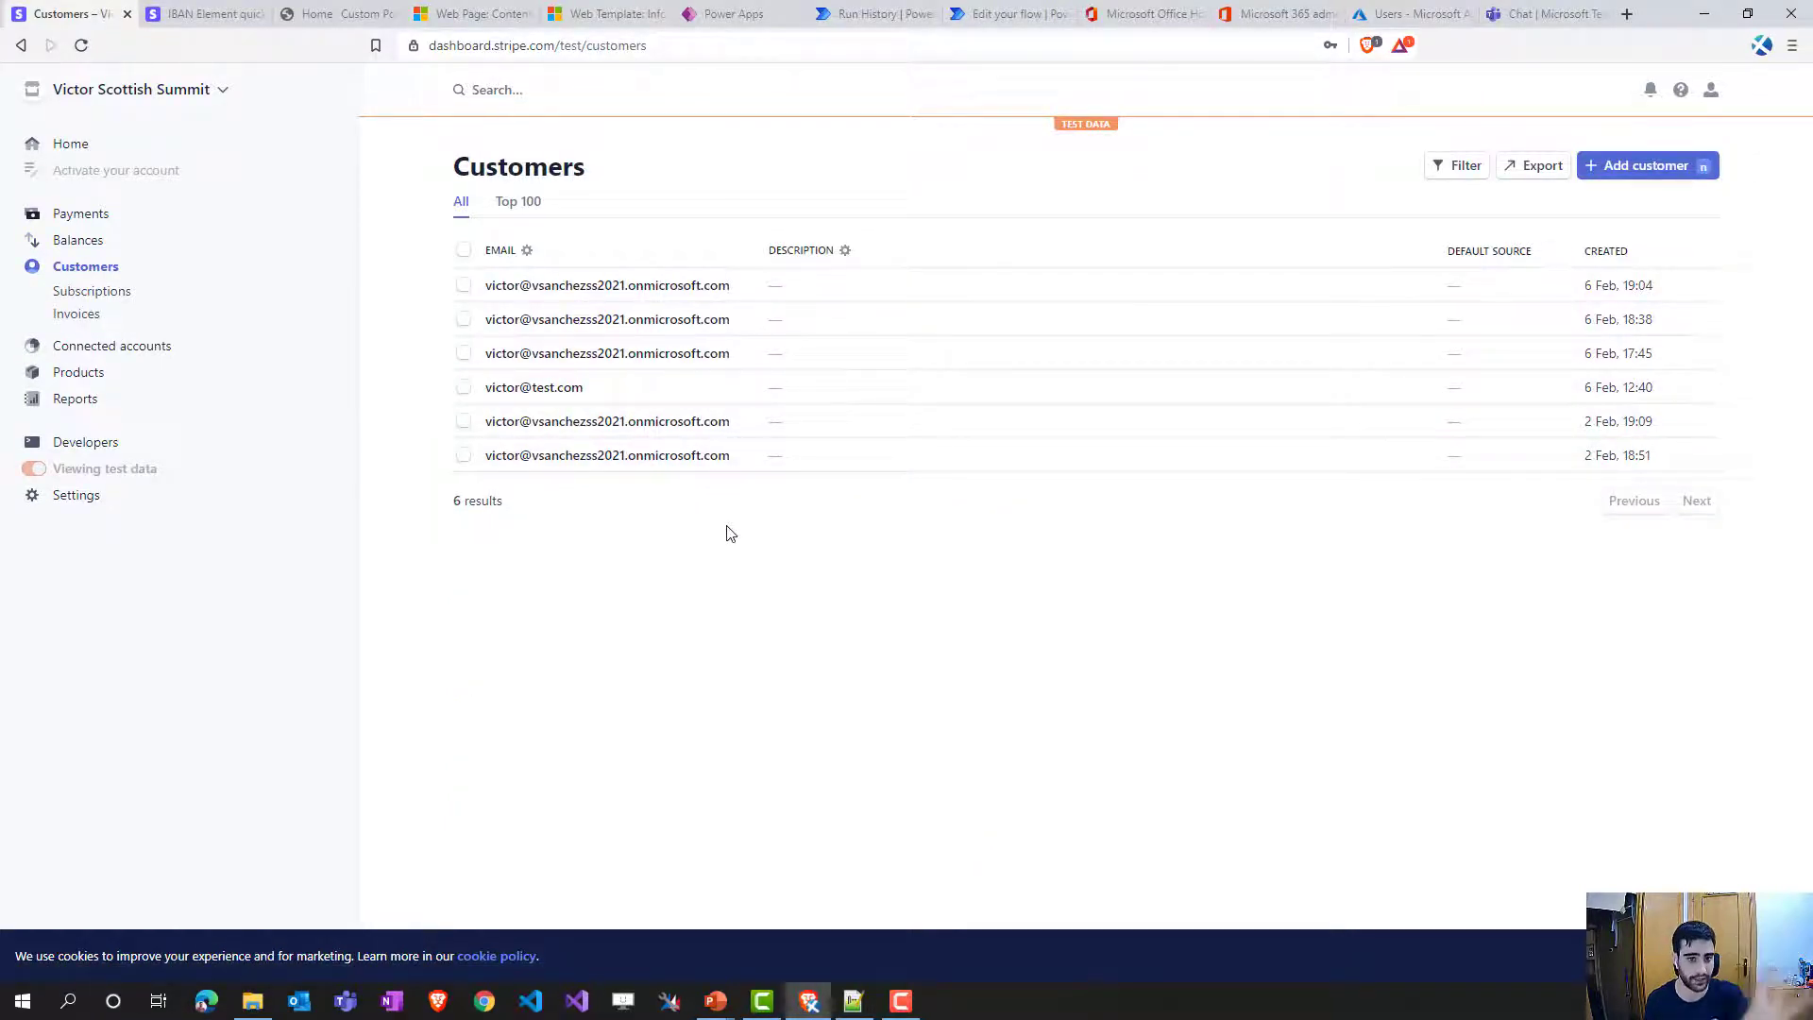
{"action": "left_click", "coordinate": [554, 295]}
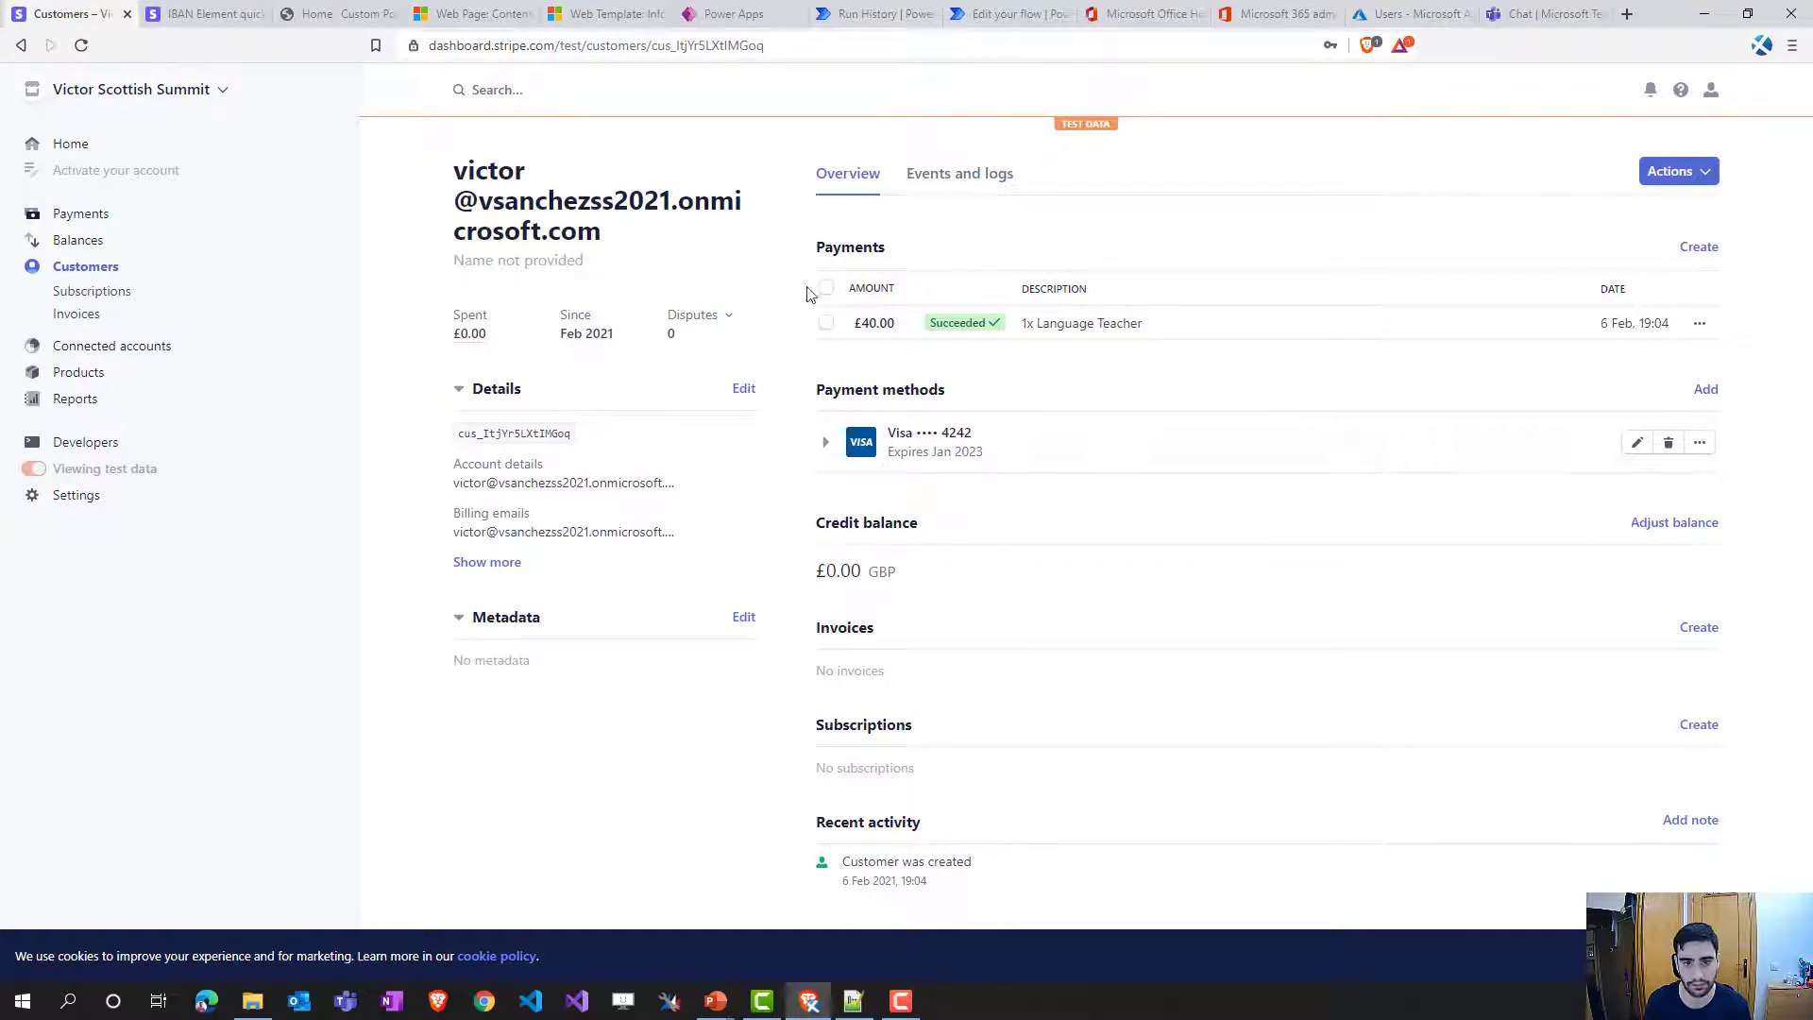
{"action": "left_click_drag", "start_coordinate": [820, 572], "coordinate": [876, 550]}
{"action": "left_click", "coordinate": [941, 621]}
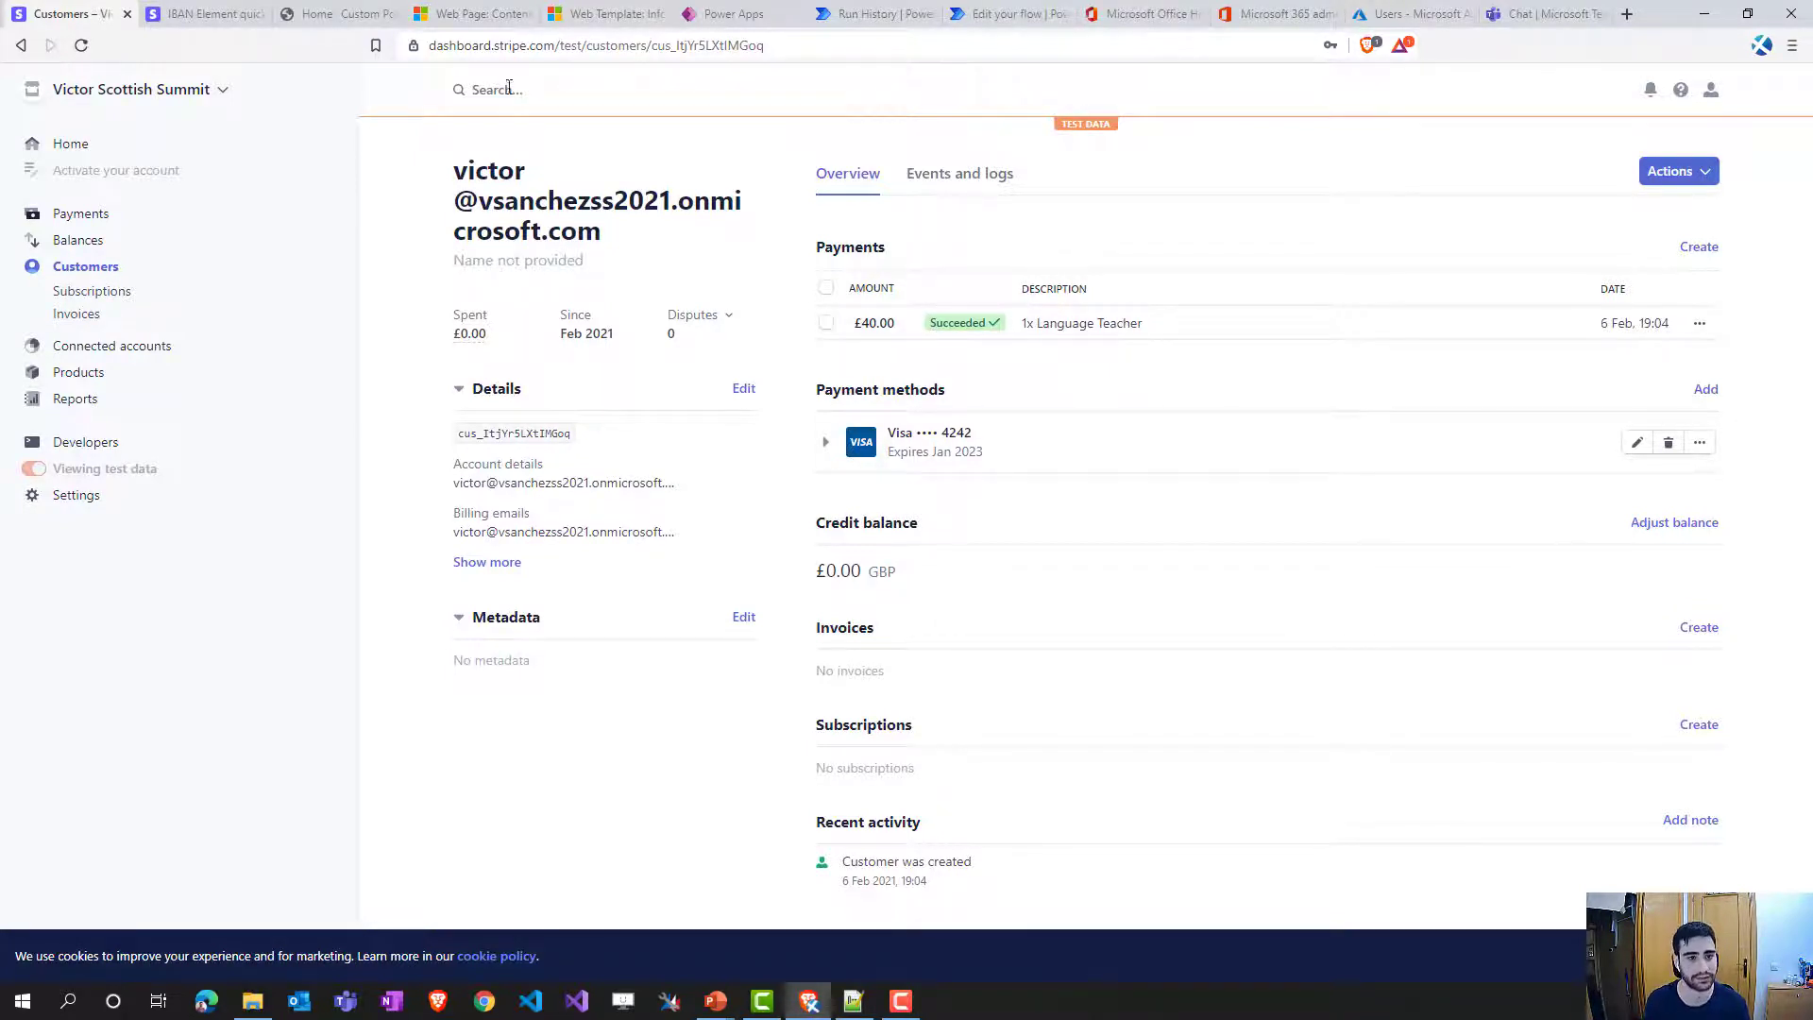
- View the customer Subscriptions and Invoices pages, and the Connected accounts overview
{"action": "left_click", "coordinate": [106, 292]}
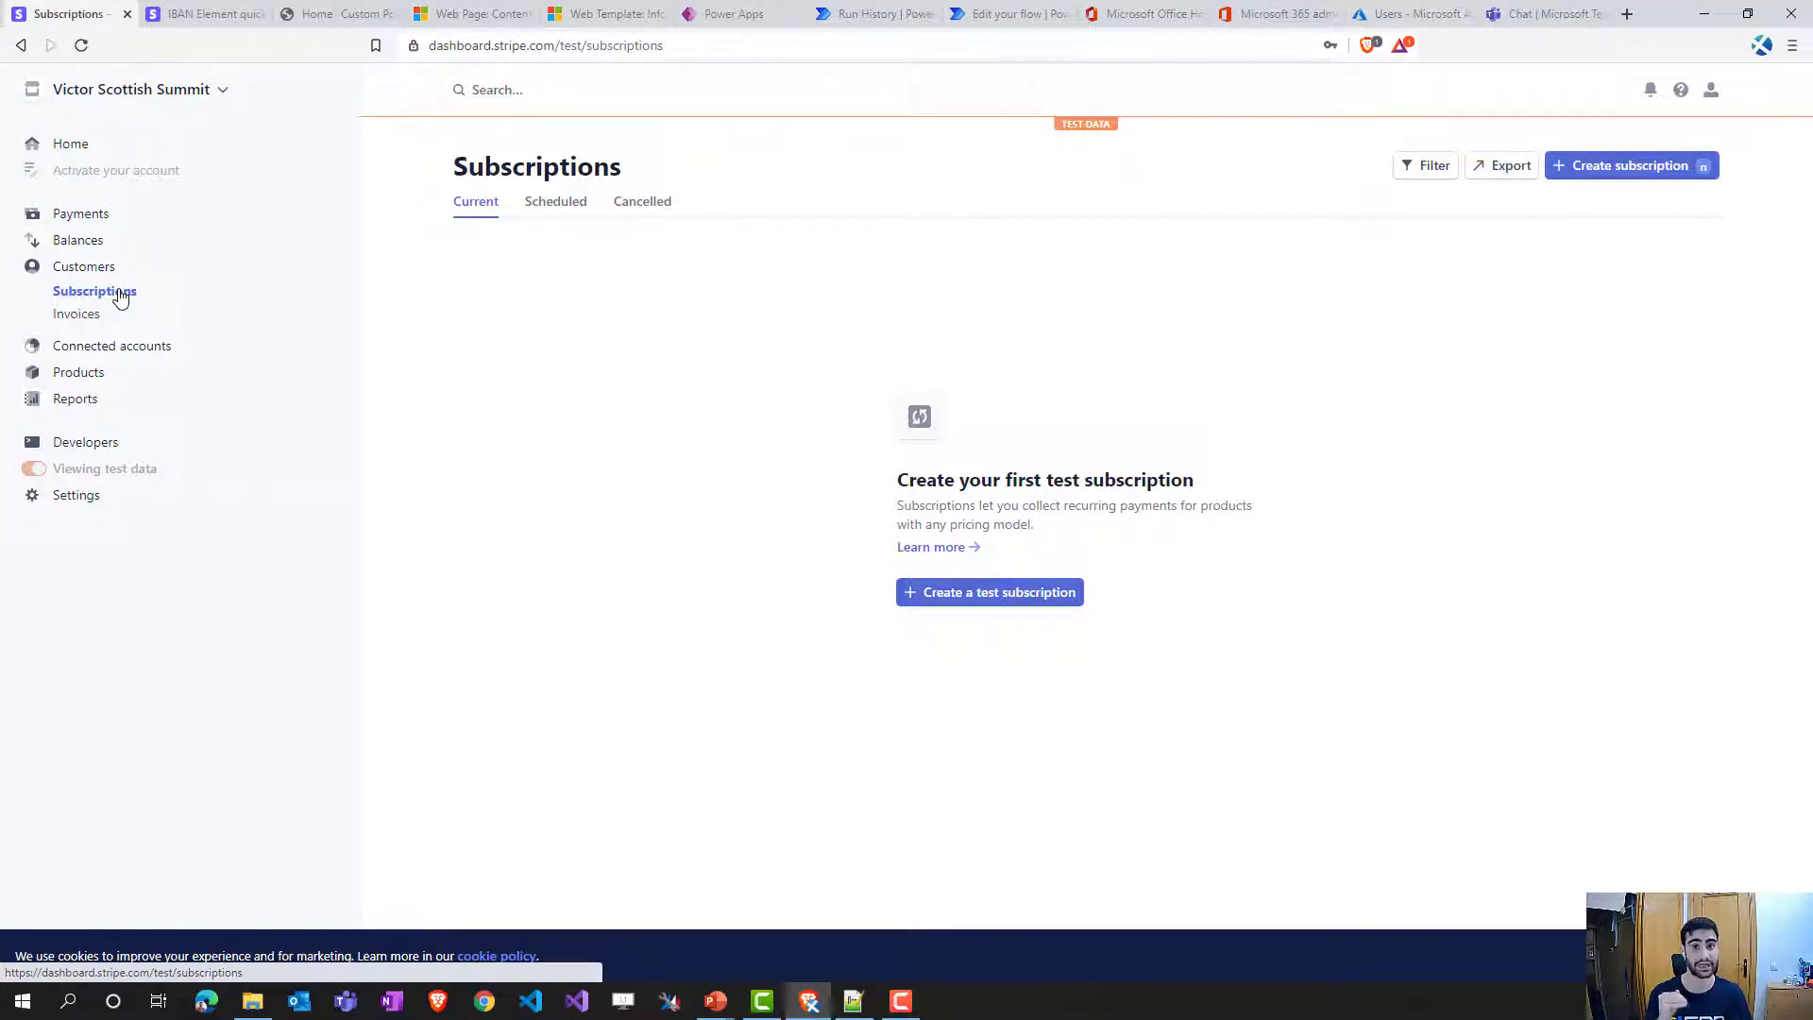
{"action": "left_click", "coordinate": [72, 321]}
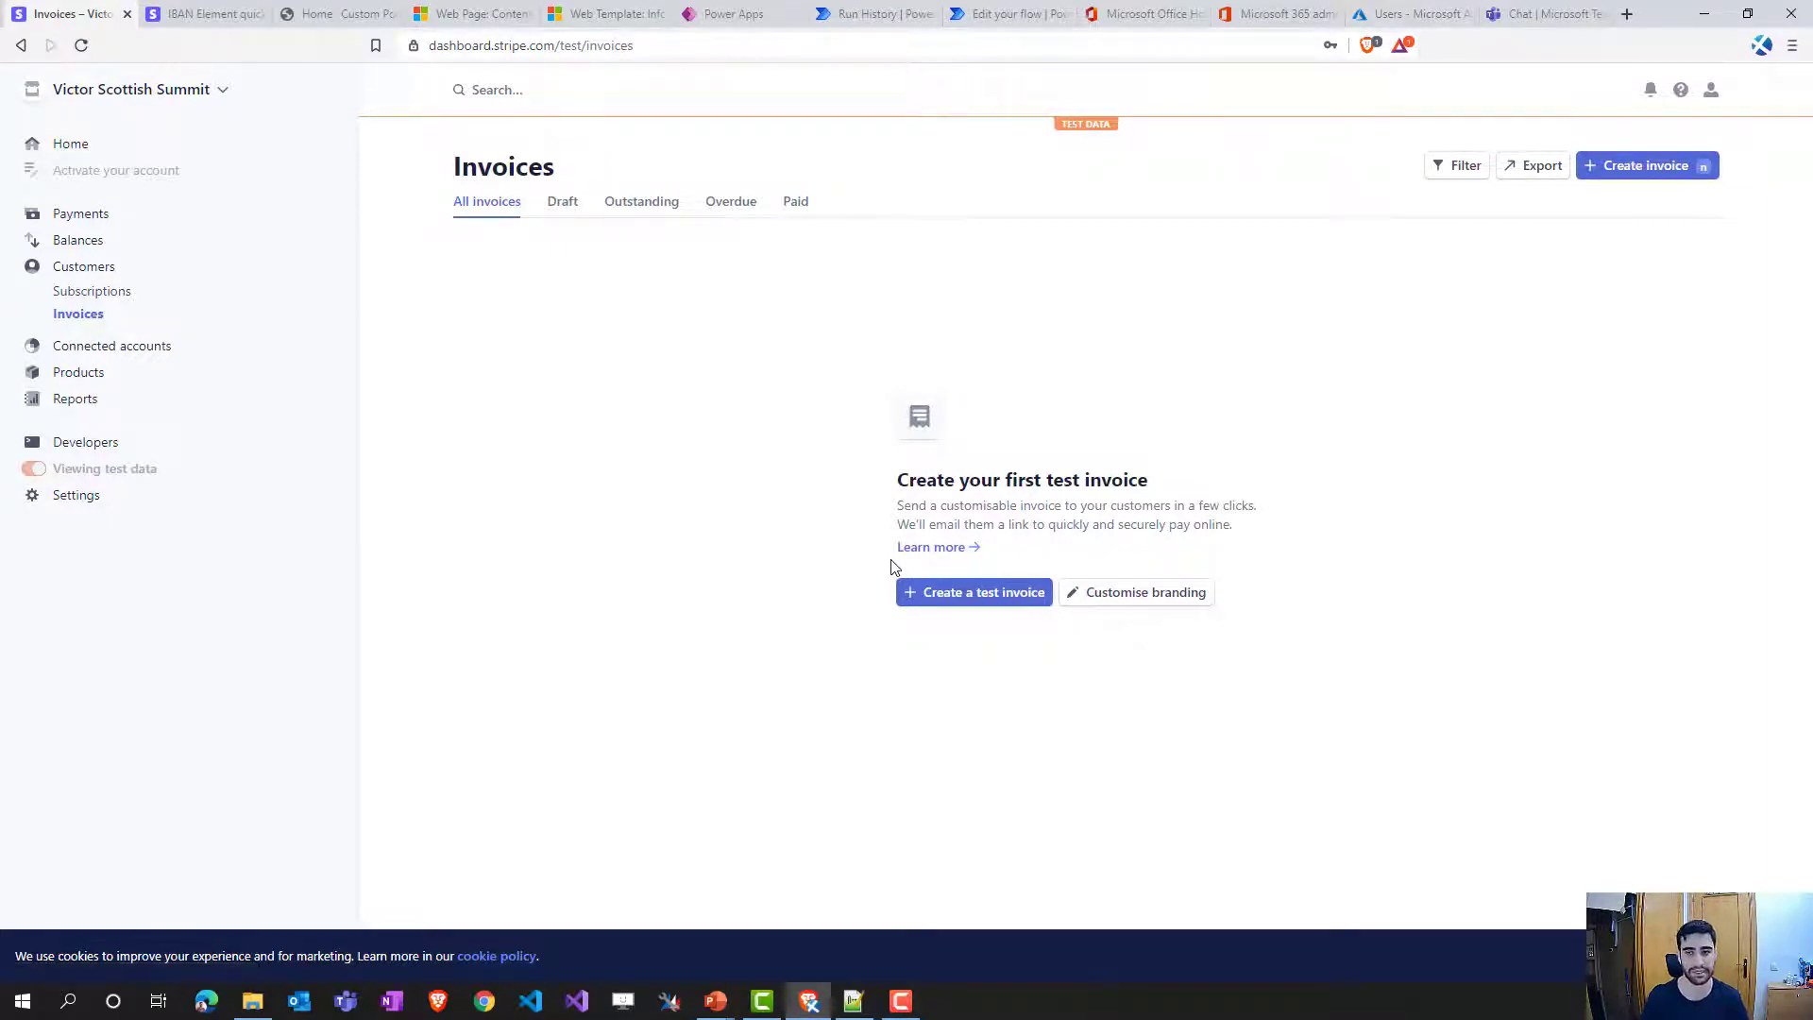
{"action": "left_click", "coordinate": [150, 349]}
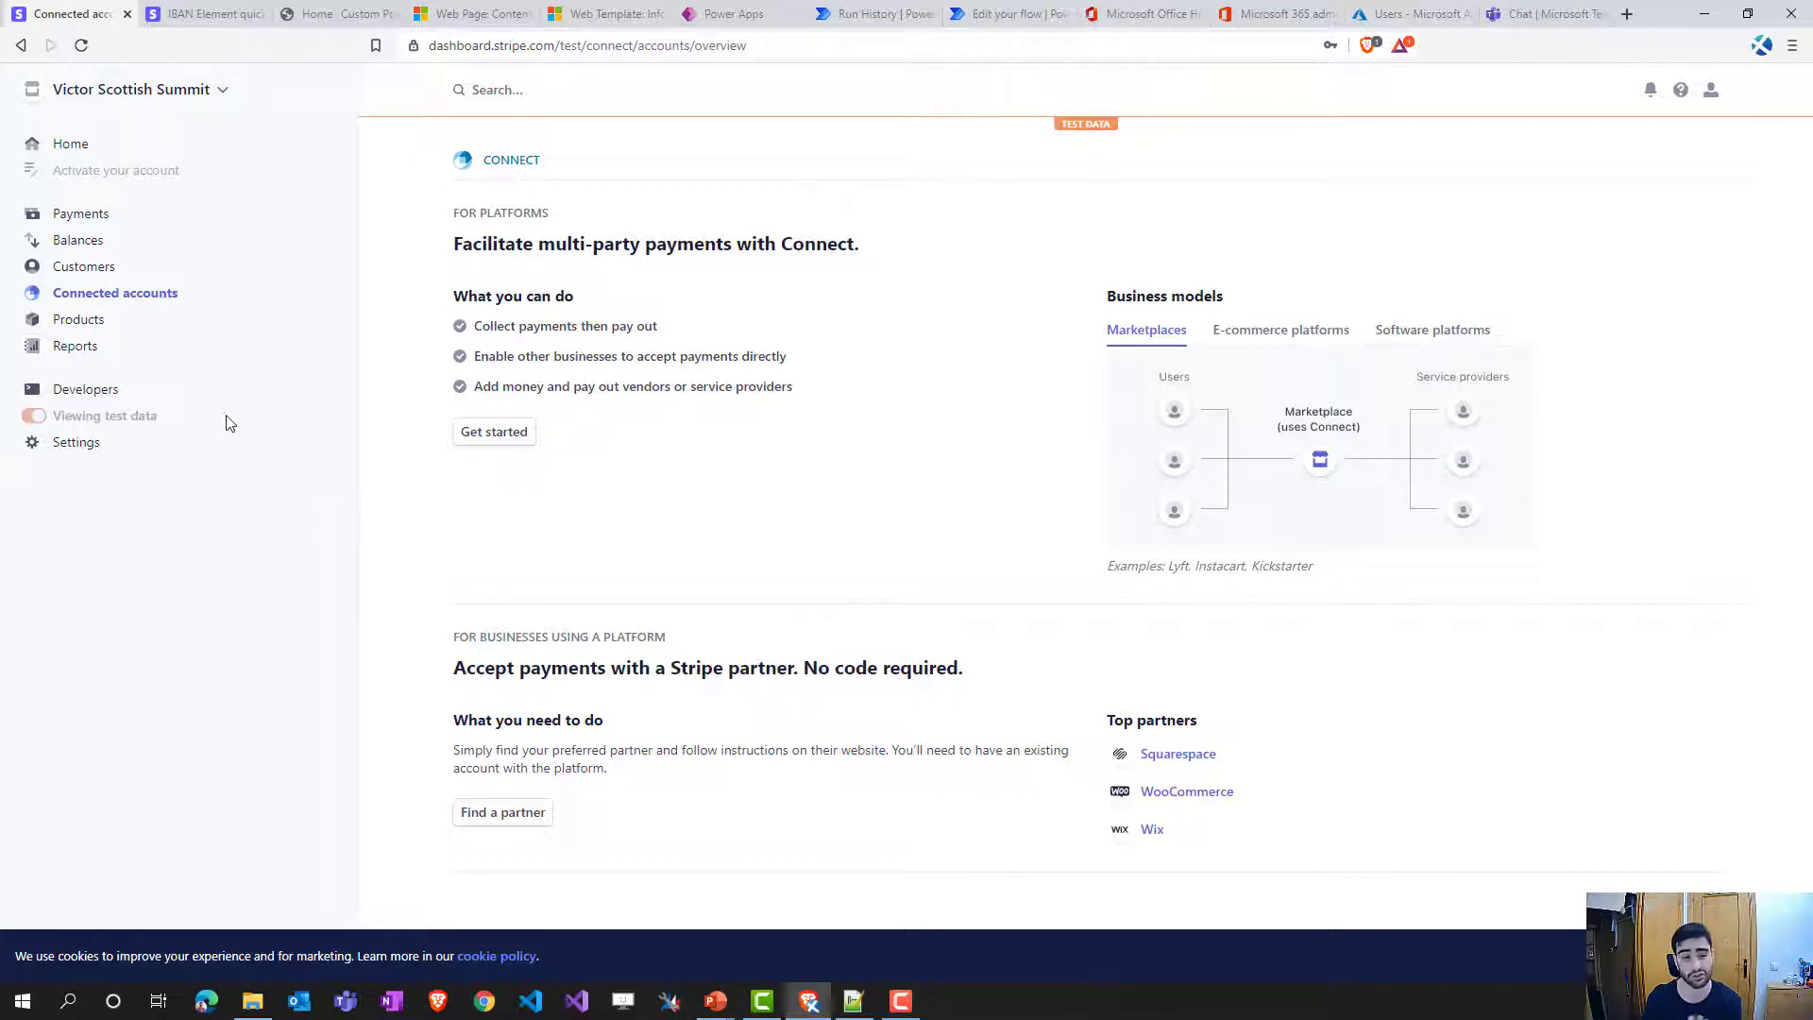
- Start a new product named "Tshirt" in the product catalogue and try to save it
{"action": "left_click", "coordinate": [91, 326]}
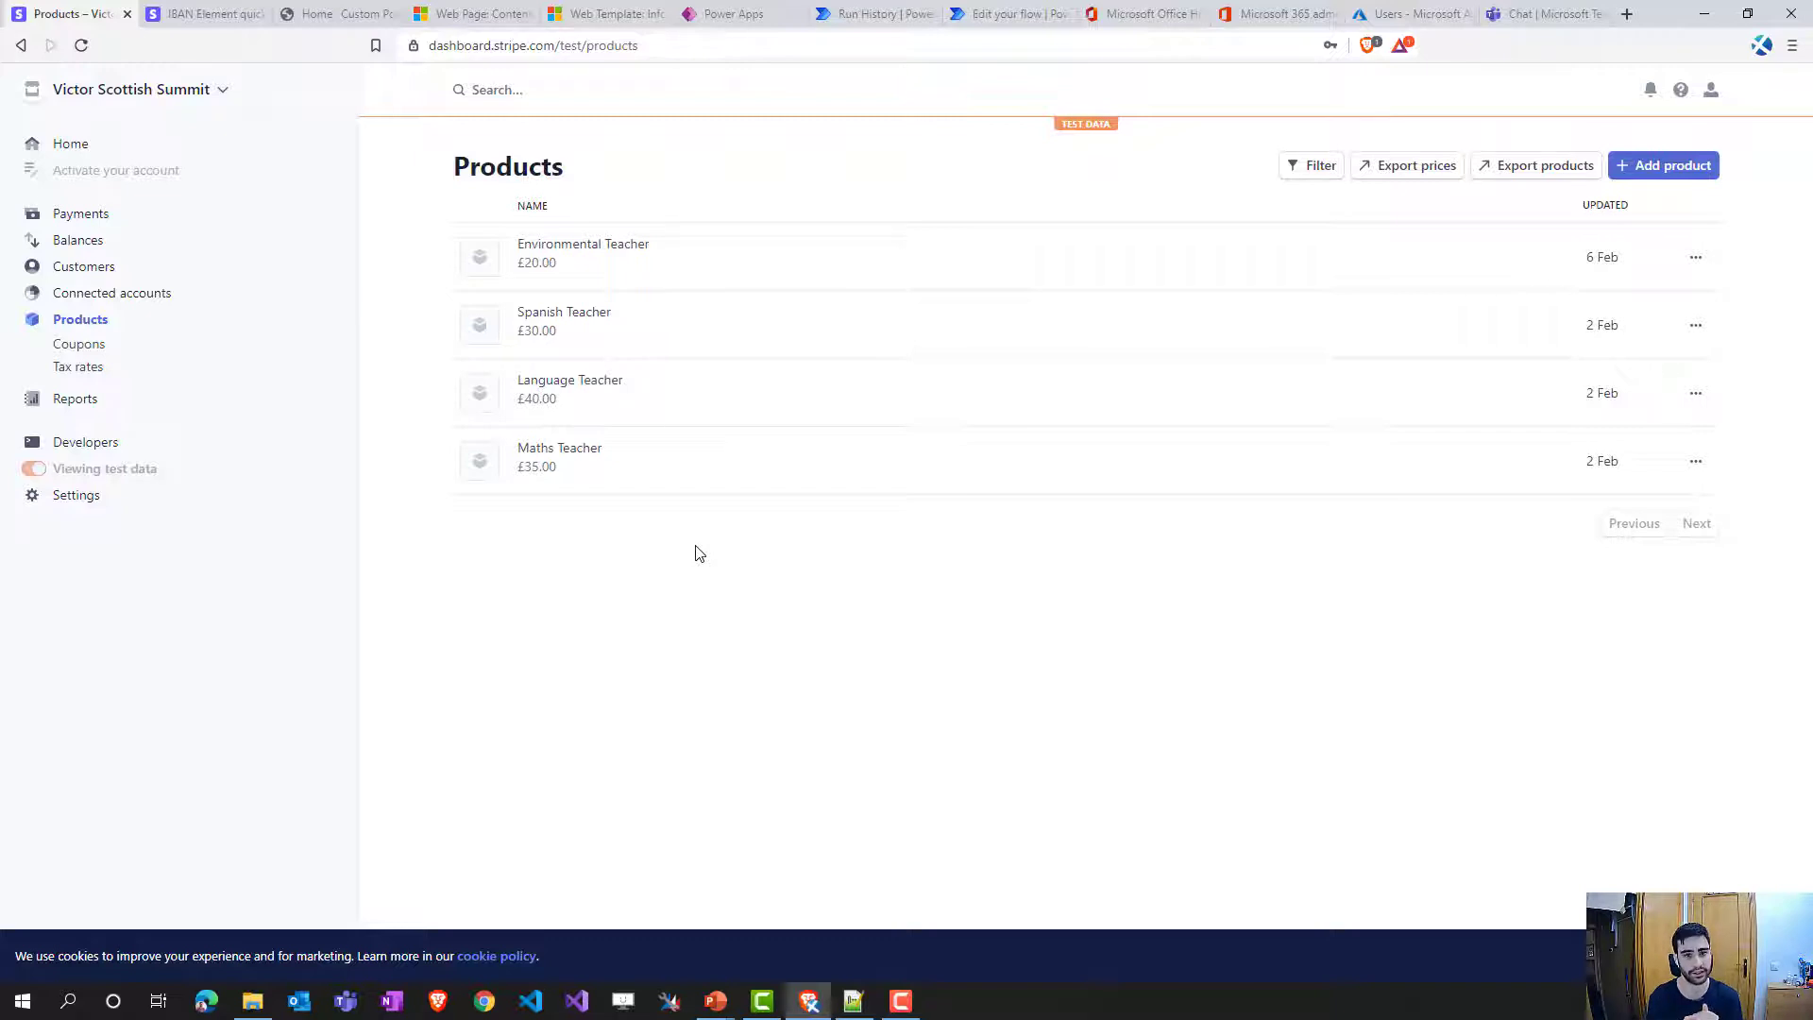
{"action": "left_click", "coordinate": [1671, 170]}
{"action": "left_click", "coordinate": [868, 299]}
{"action": "type", "text": "Tshirt"}
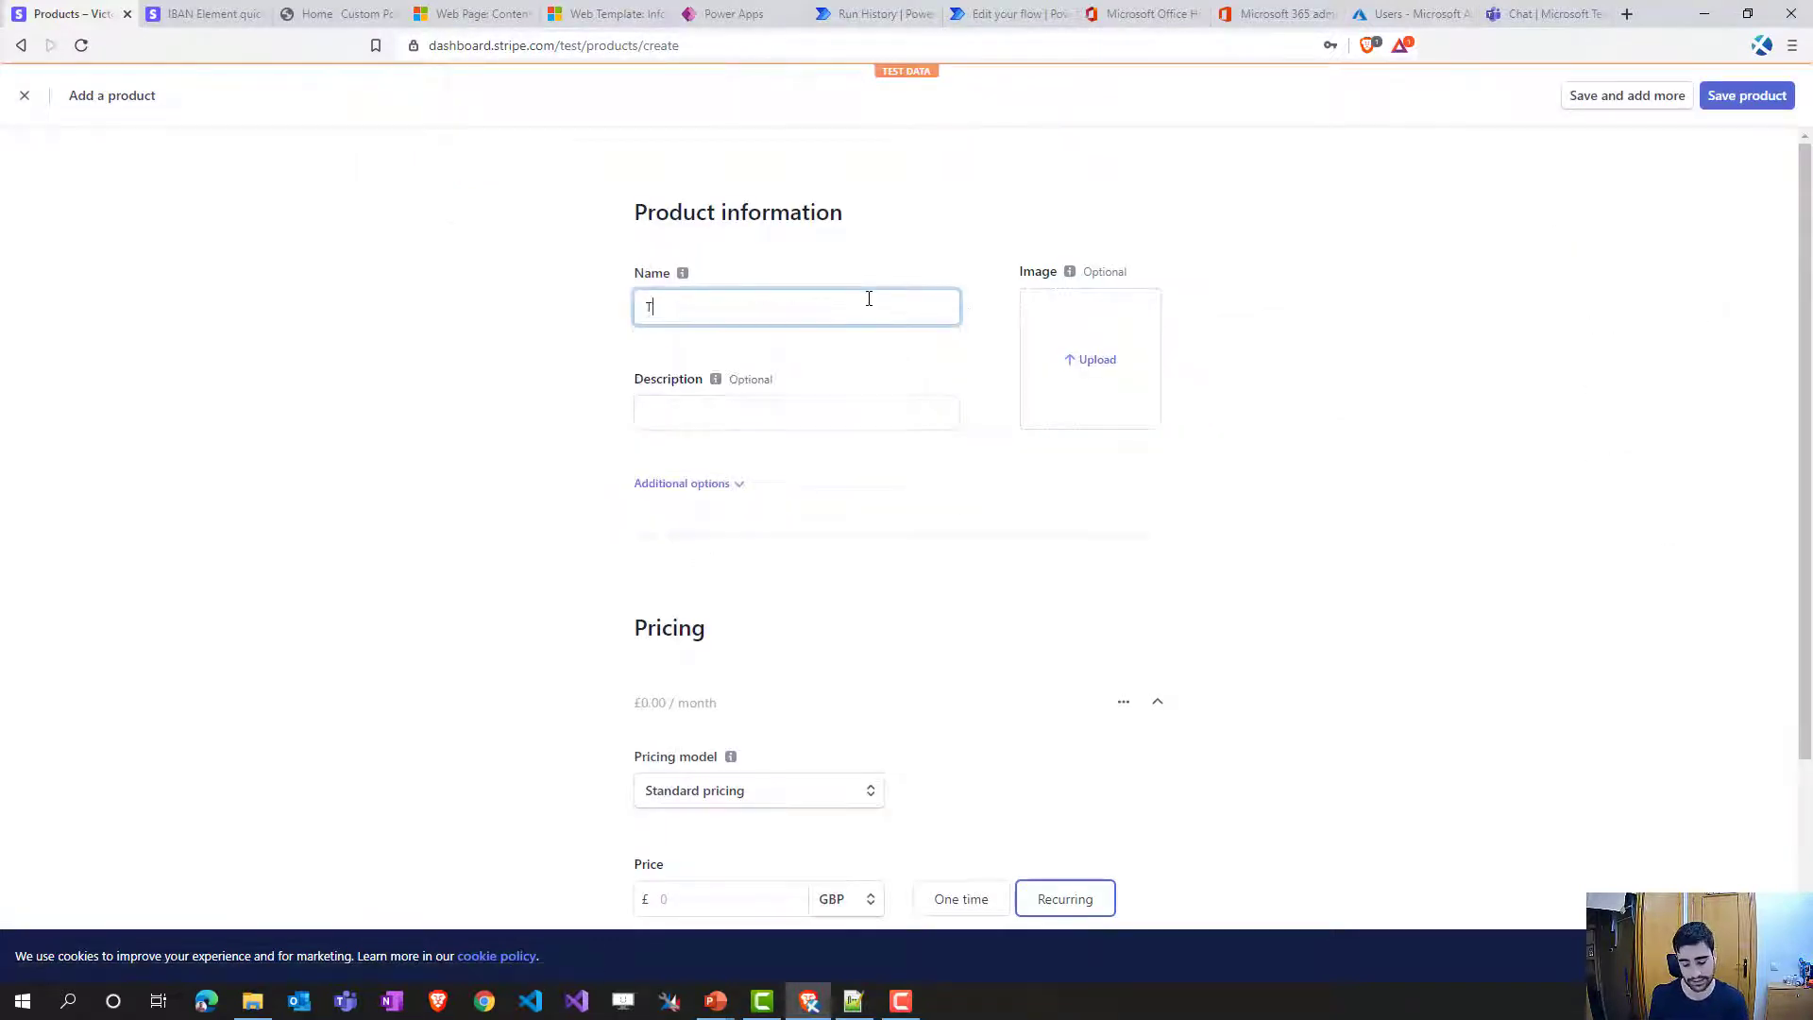
{"action": "left_click", "coordinate": [1738, 106]}
- Make the product's price a one-time charge of 10 GBP
{"action": "scroll", "coordinate": [1052, 542], "scroll_direction": "down", "scroll_amount": 2}
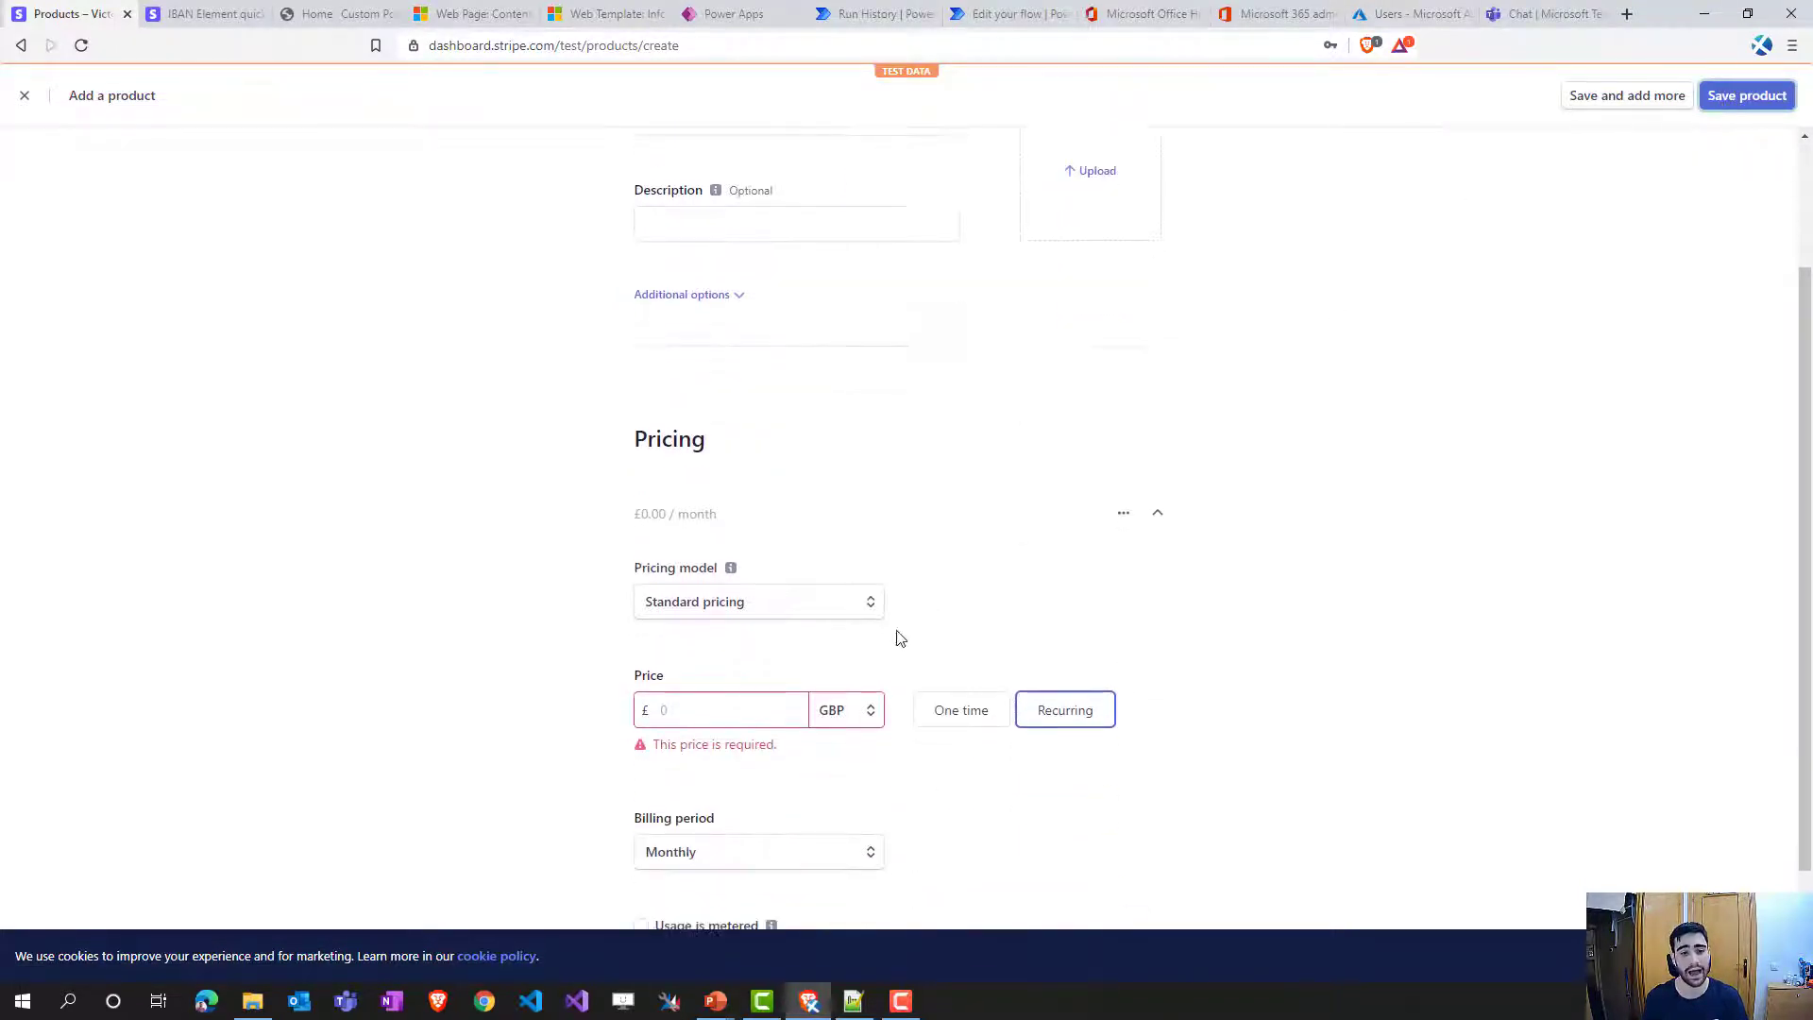
{"action": "left_click_drag", "start_coordinate": [619, 669], "coordinate": [983, 728]}
{"action": "left_click", "coordinate": [984, 725]}
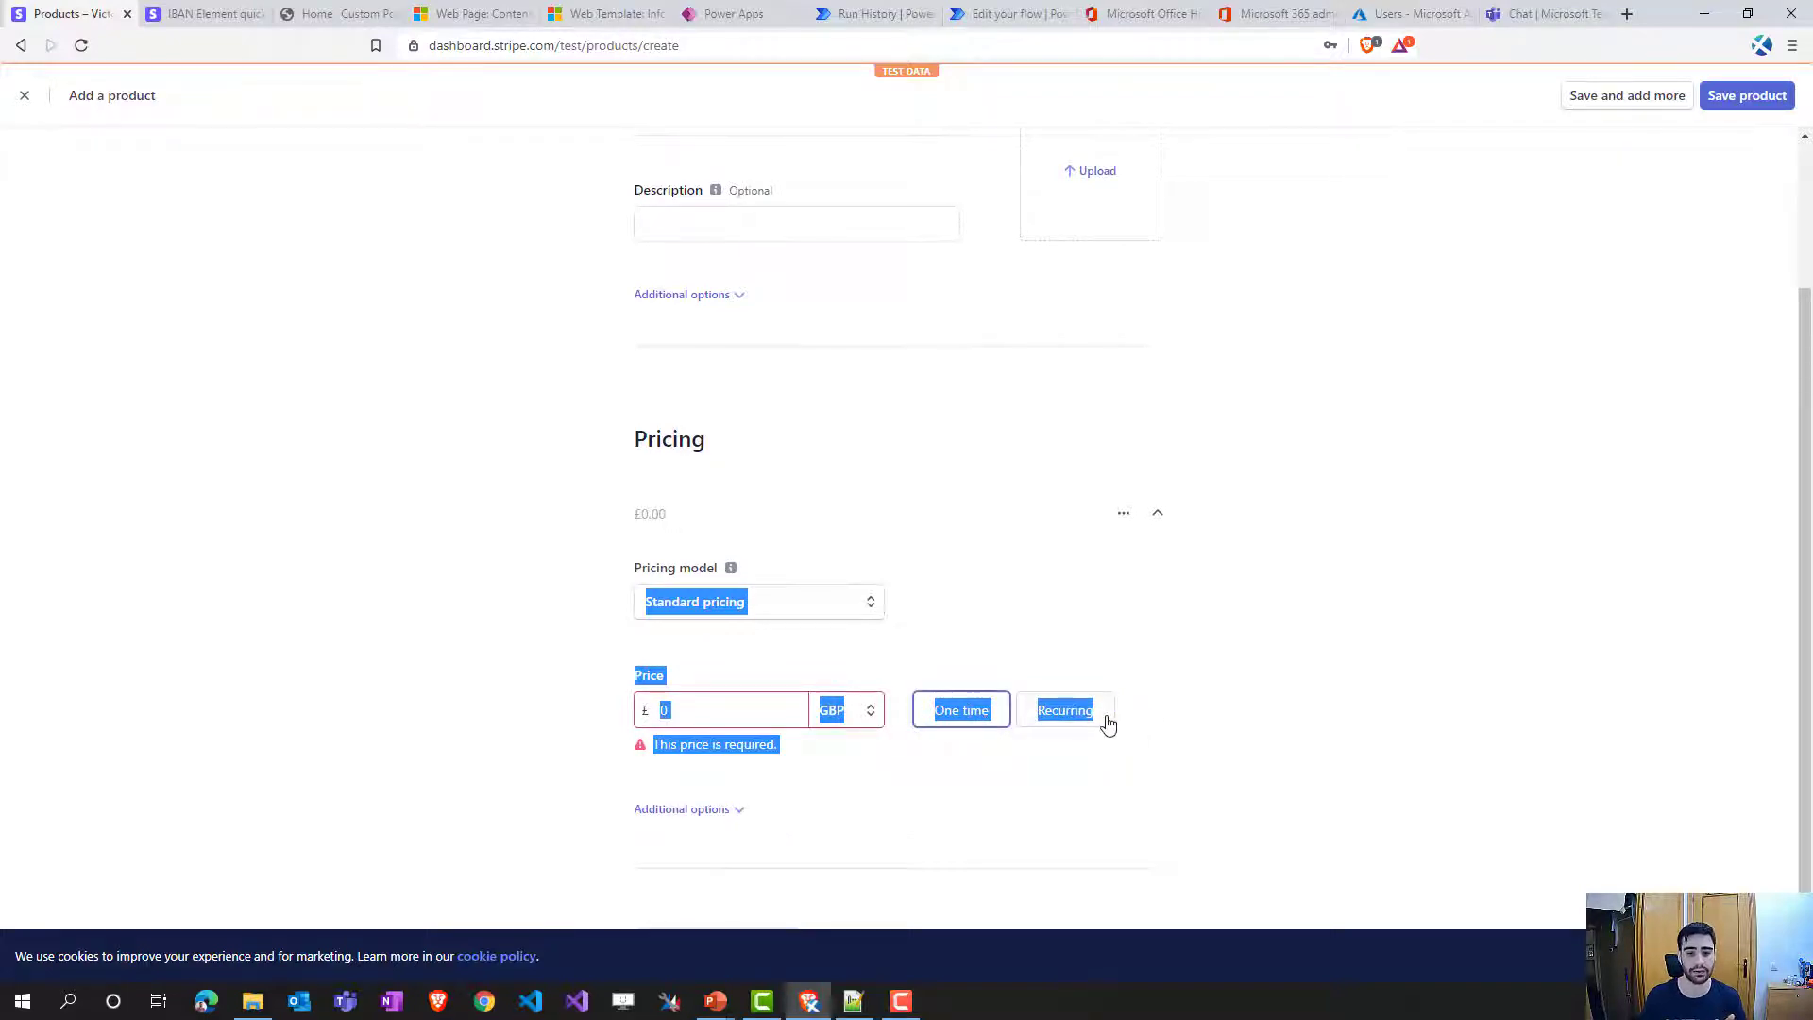
{"action": "left_click", "coordinate": [1065, 711]}
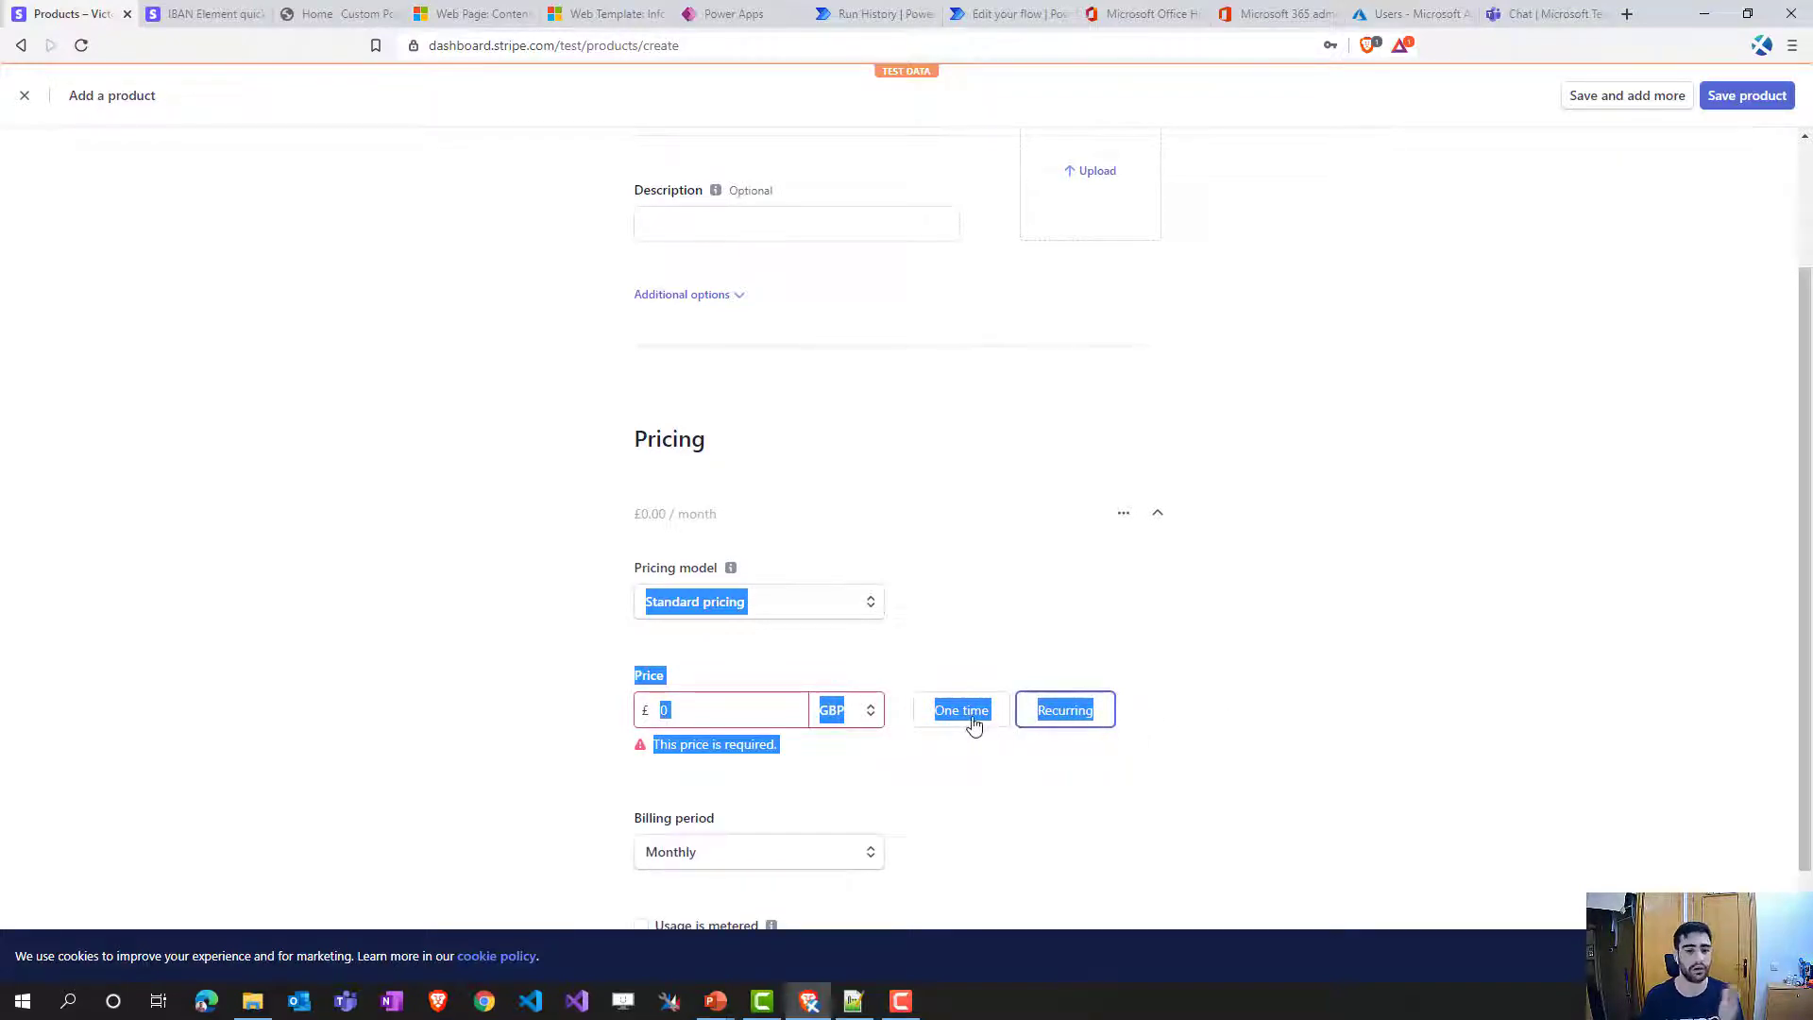
{"action": "left_click", "coordinate": [973, 727]}
{"action": "left_click", "coordinate": [702, 704]}
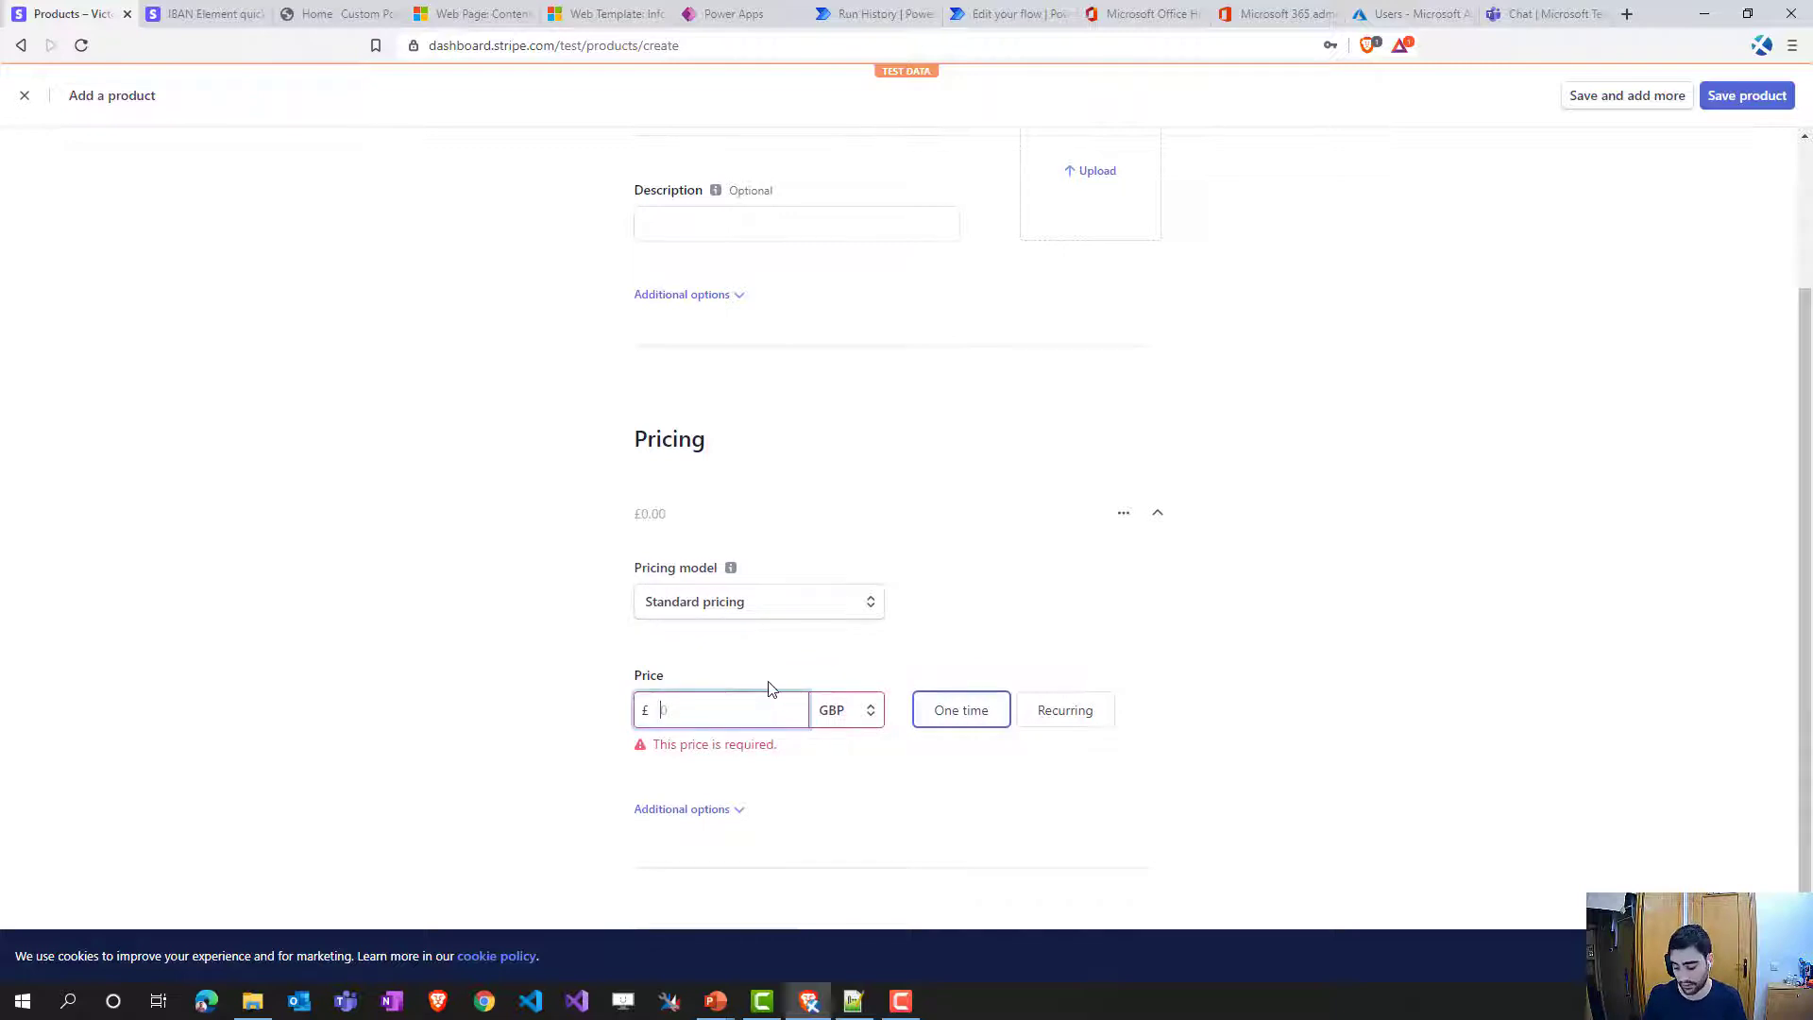
{"action": "type", "text": "10"}
- Enter "Tshirt Size L" as the price description in the price's additional options
{"action": "scroll", "coordinate": [713, 730], "scroll_direction": "down", "scroll_amount": 1}
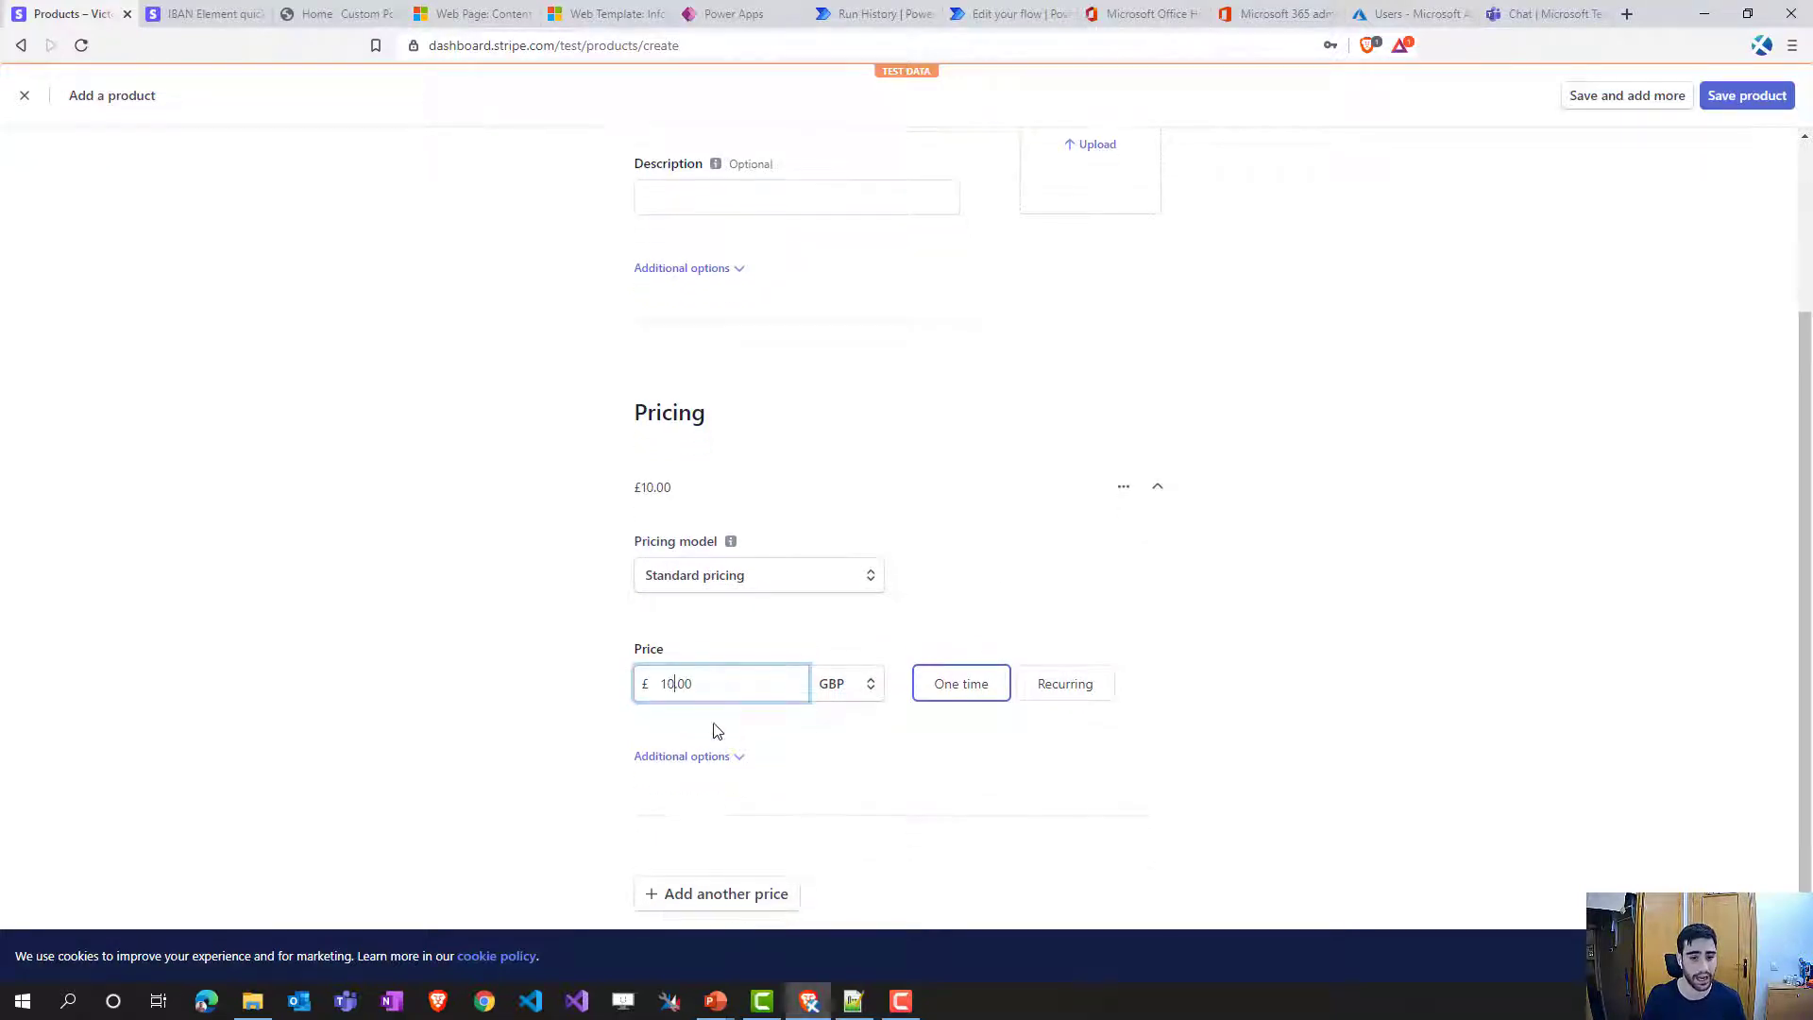
{"action": "left_click", "coordinate": [717, 756]}
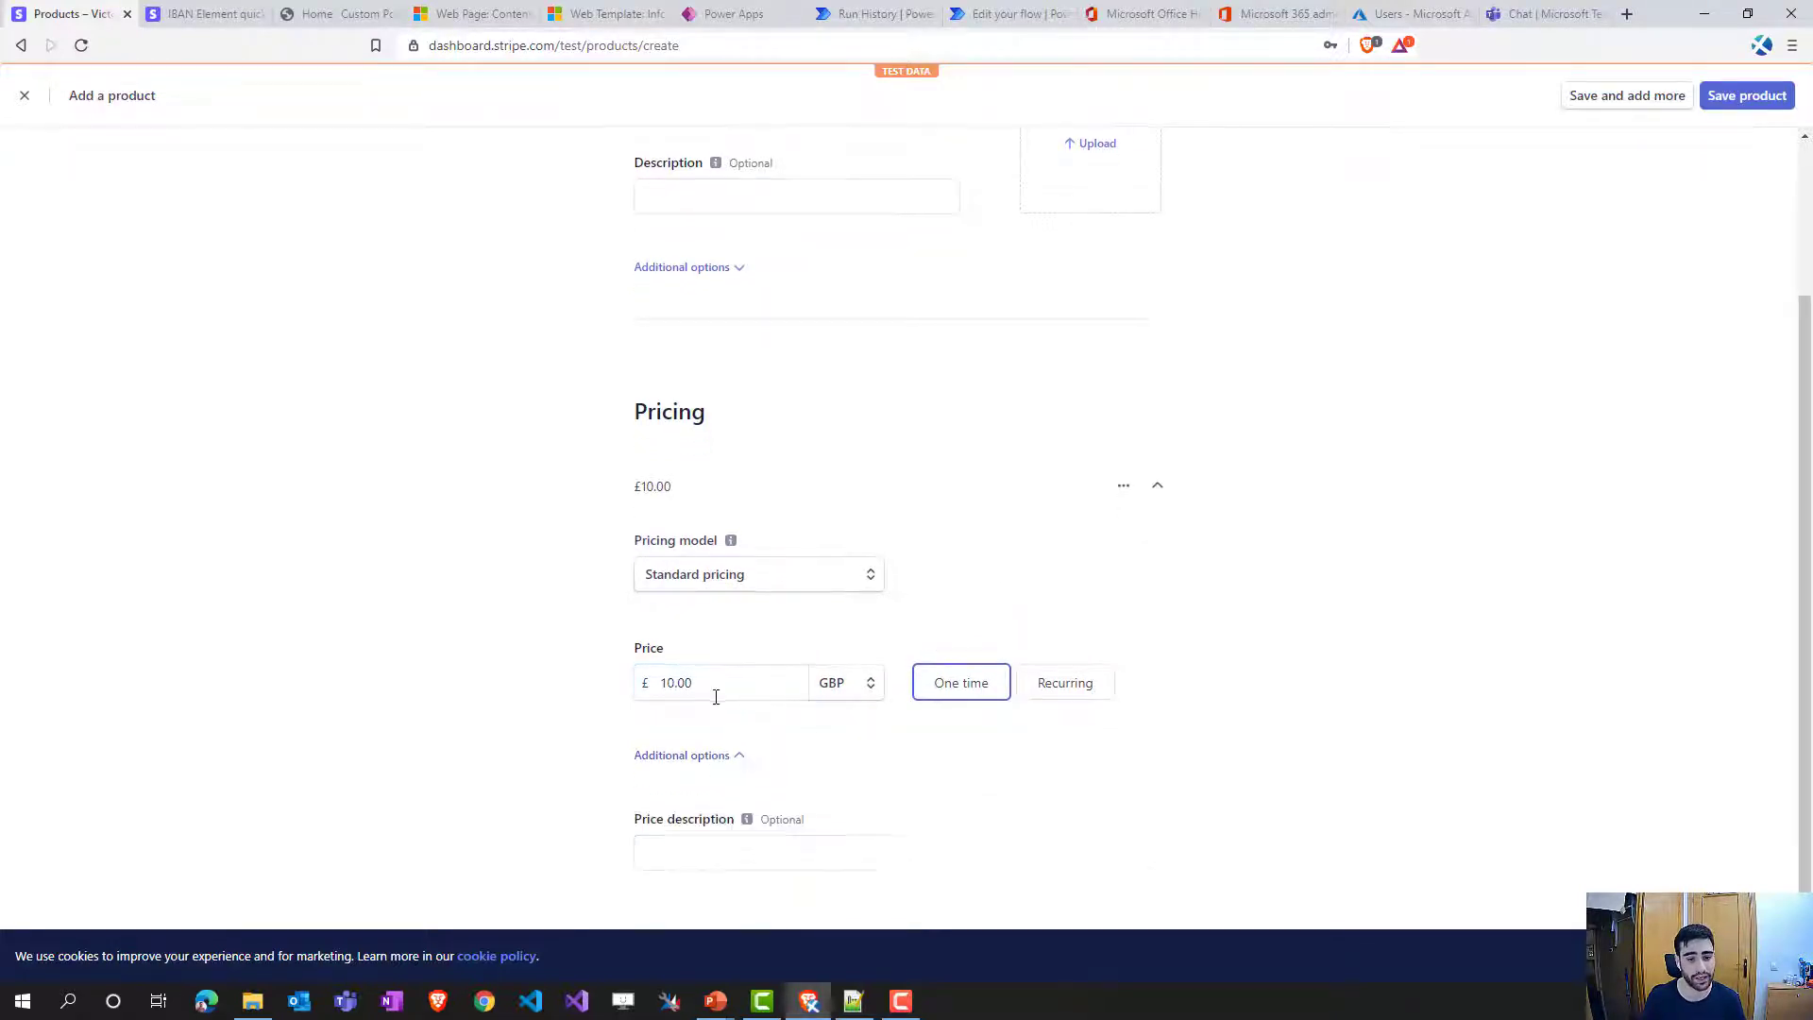
{"action": "scroll", "coordinate": [746, 661], "scroll_direction": "down", "scroll_amount": 1}
{"action": "left_click", "coordinate": [732, 755]}
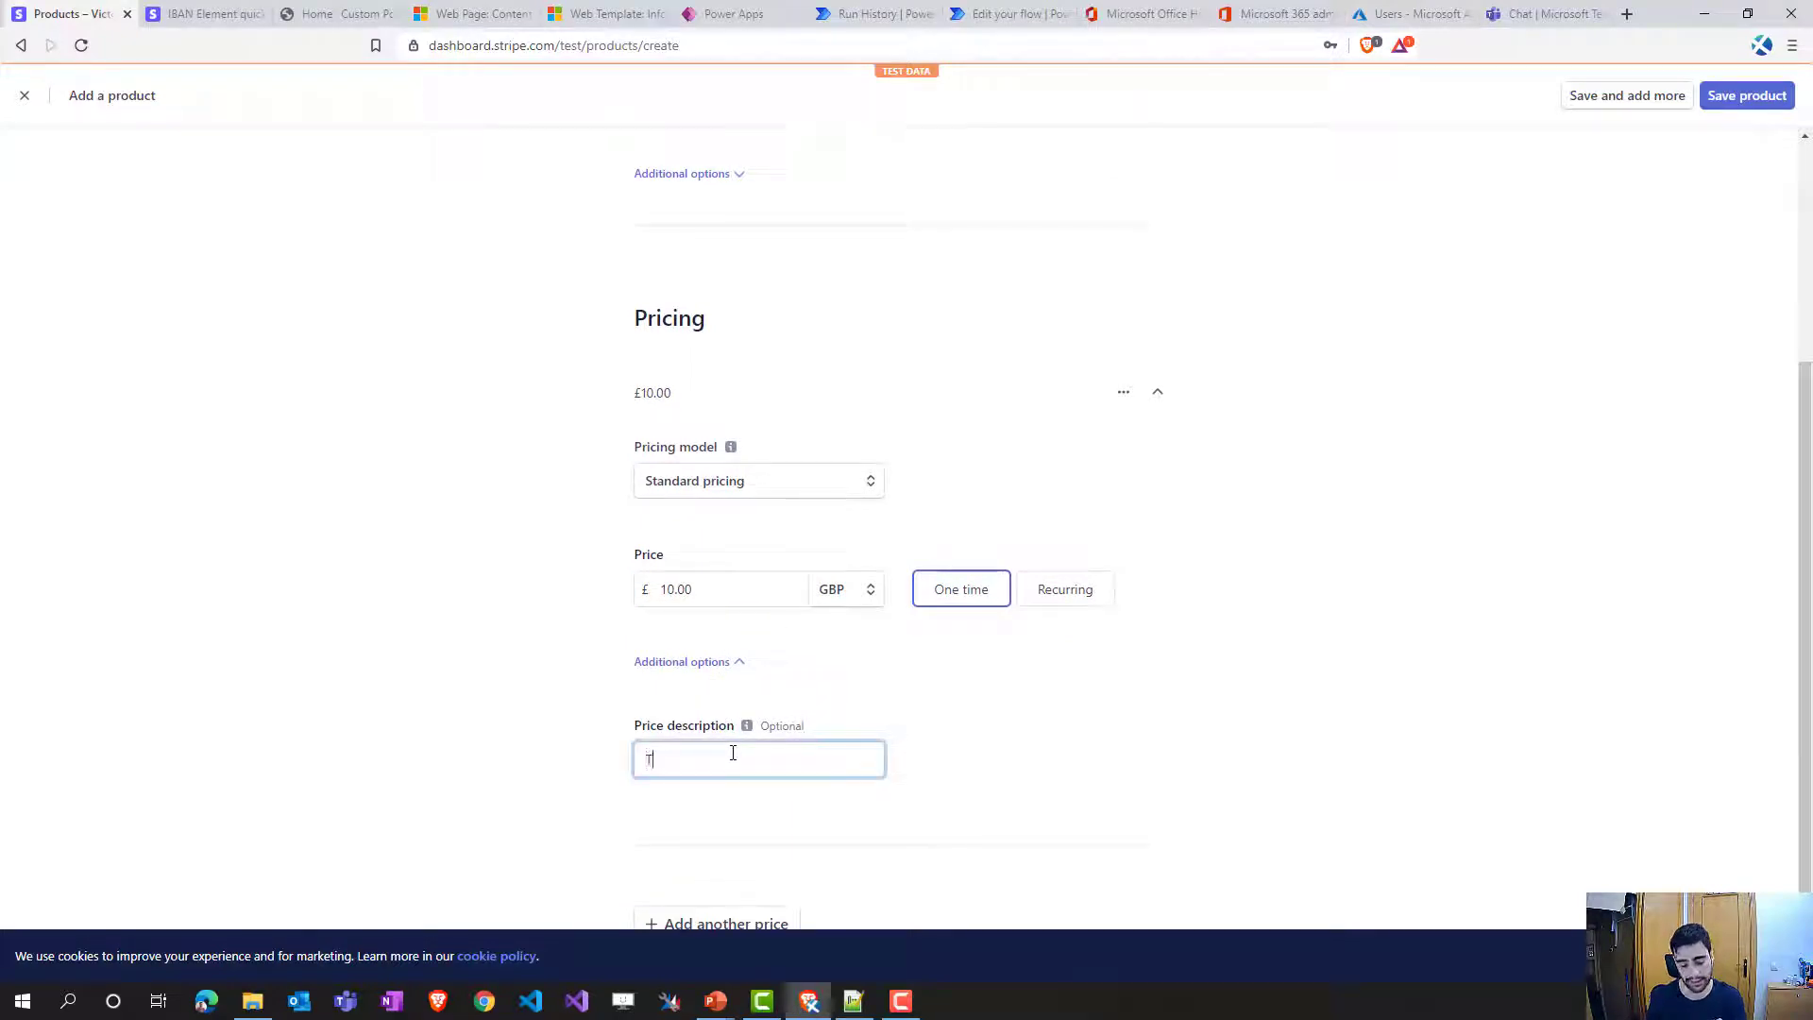
{"action": "type", "text": "Tshirt Size L"}
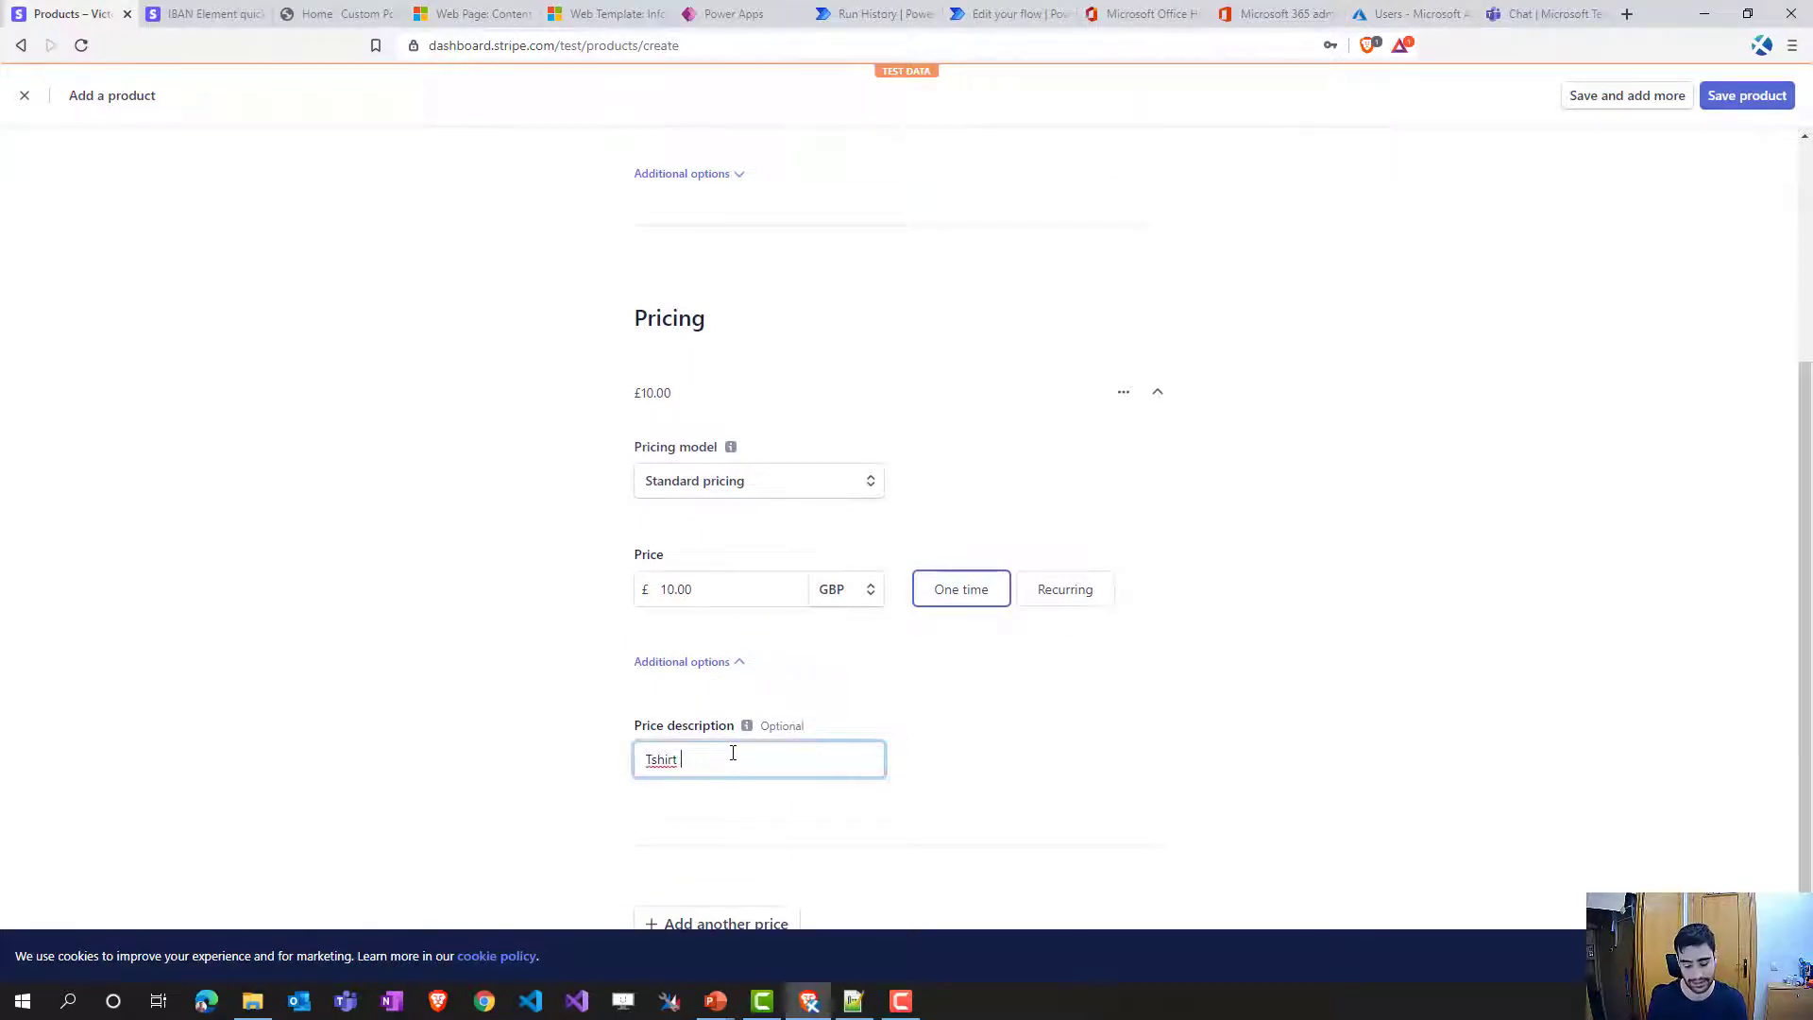
- Save the product, confirming with the stored account password, and check its product ID
{"action": "left_click", "coordinate": [1757, 107]}
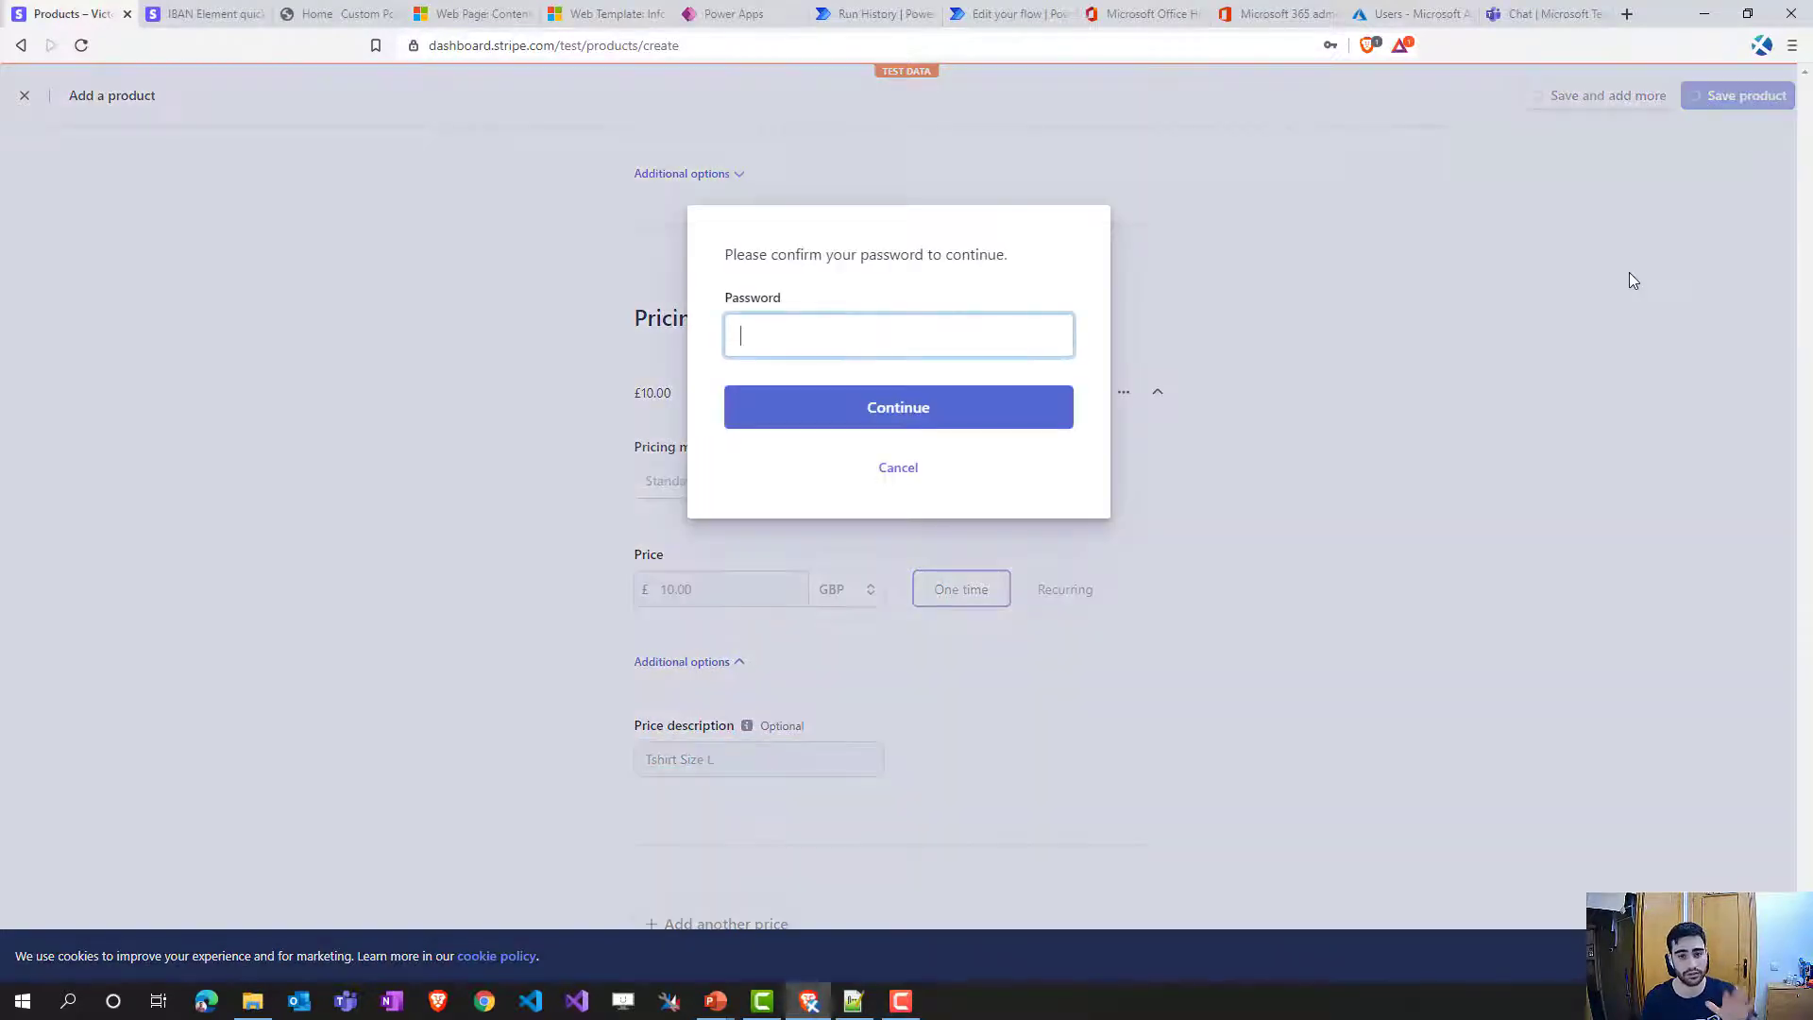
{"action": "left_click", "coordinate": [896, 320]}
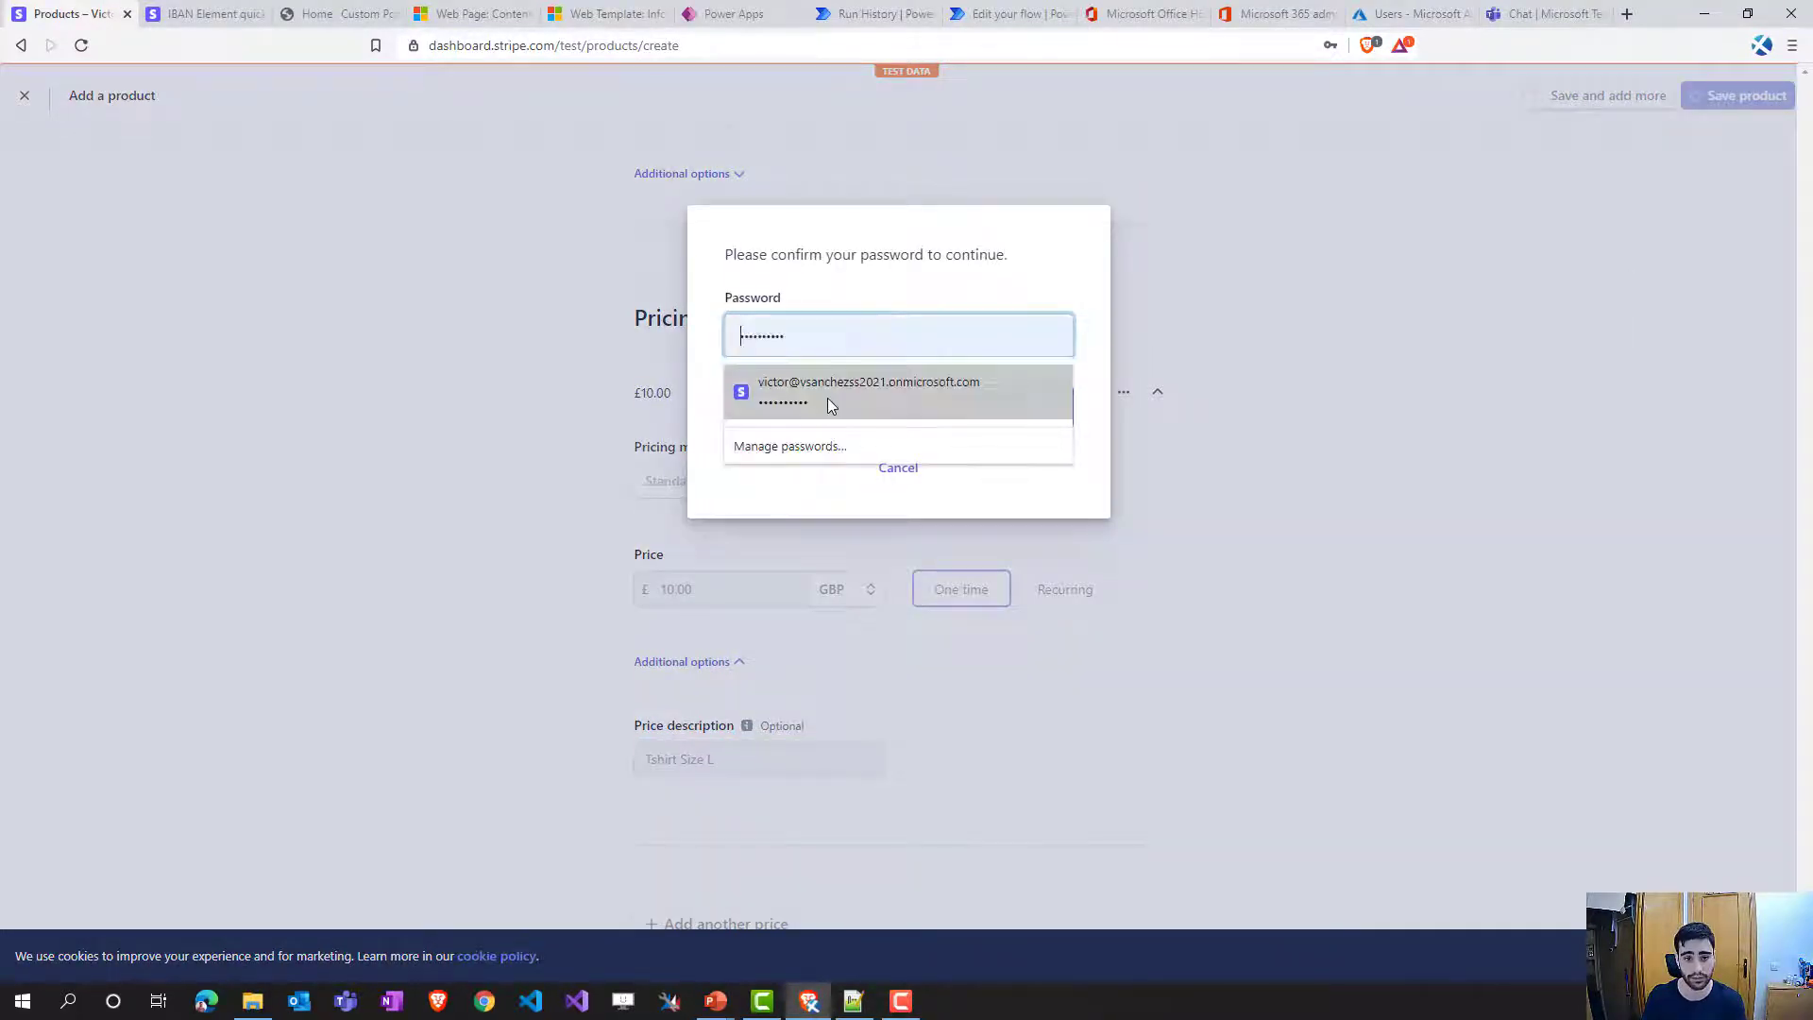
{"action": "left_click", "coordinate": [828, 398]}
{"action": "left_click", "coordinate": [922, 412]}
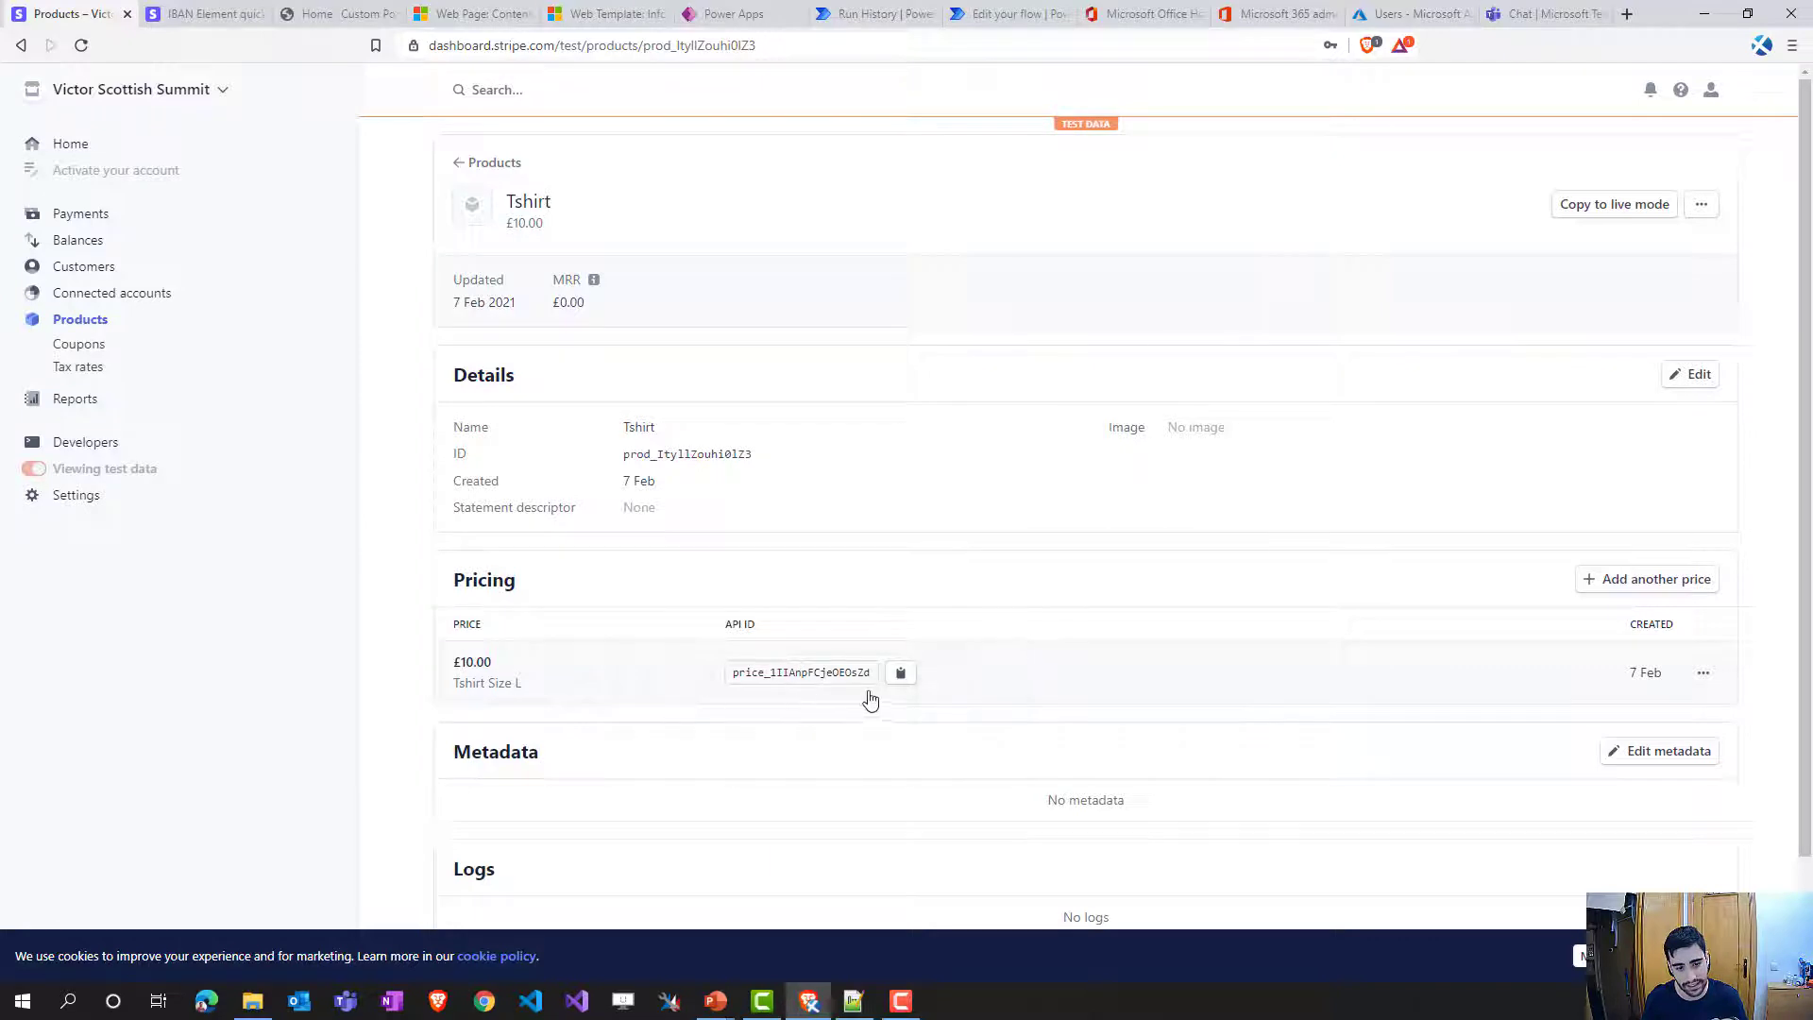
{"action": "double_click", "coordinate": [676, 454]}
{"action": "left_click", "coordinate": [791, 461]}
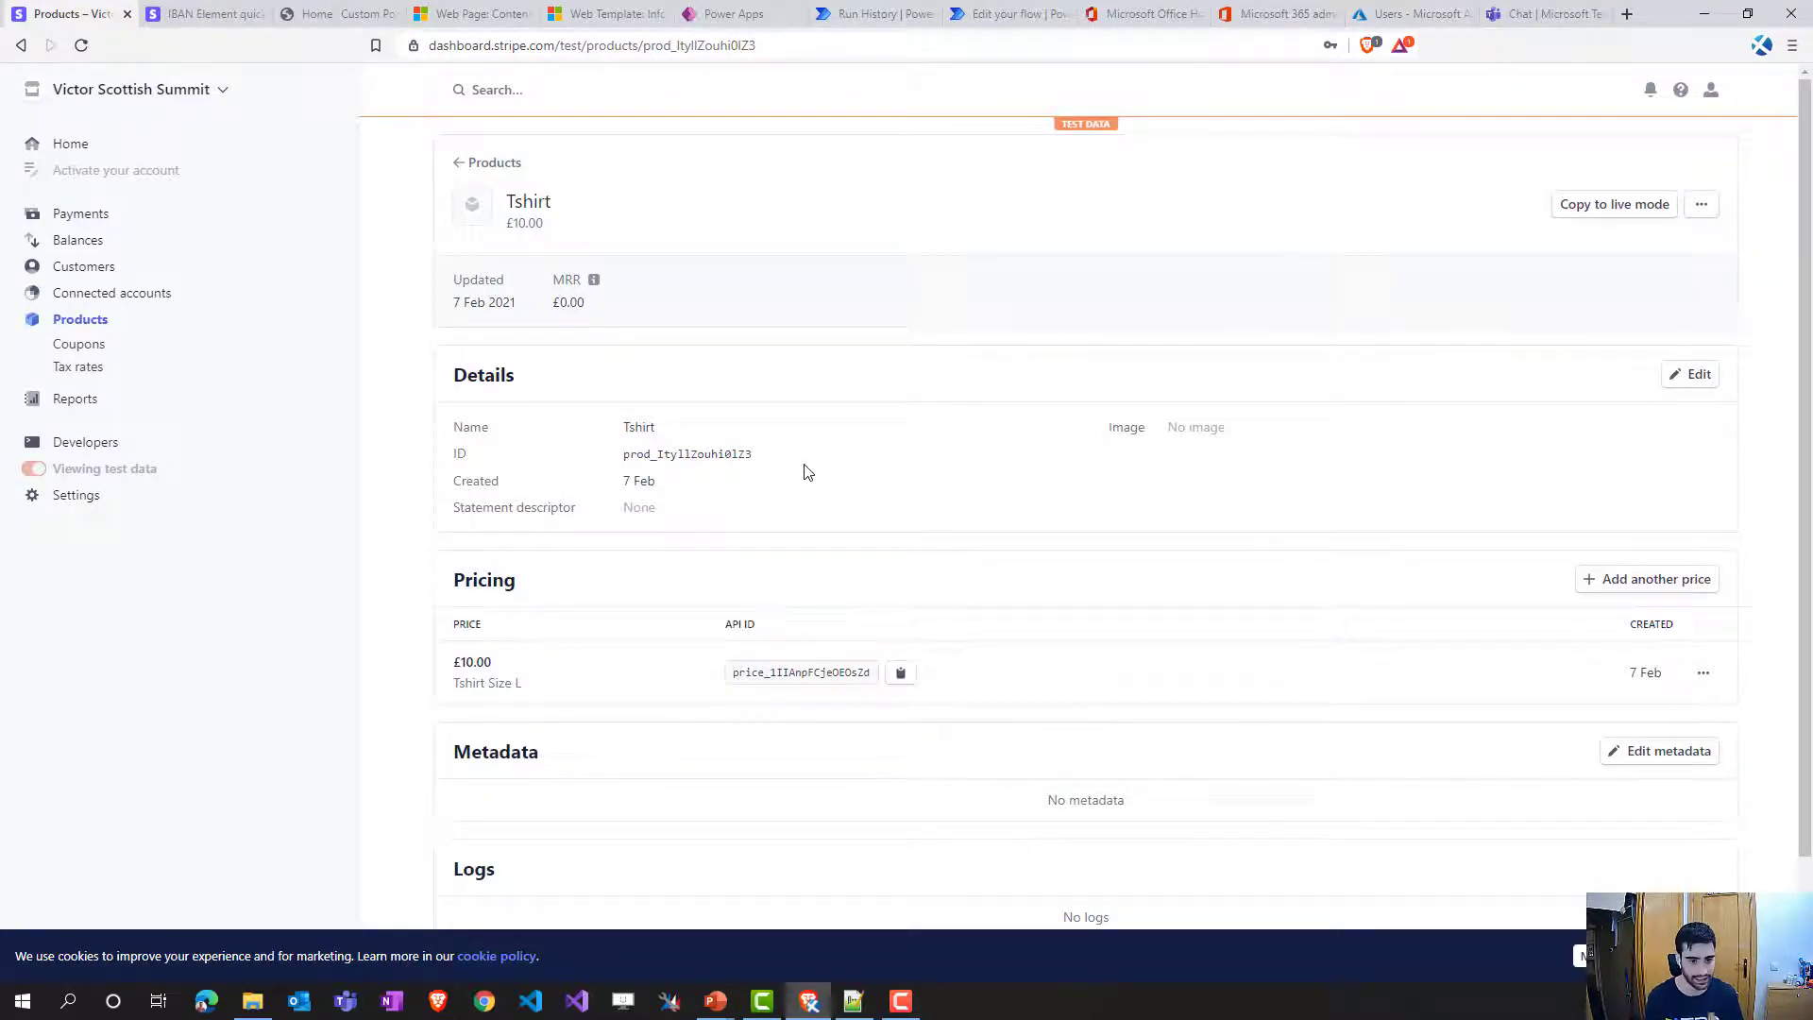
- Add another one-time price of 8 GBP to the product, described as "Tshirt Size M"
{"action": "left_click", "coordinate": [1687, 583]}
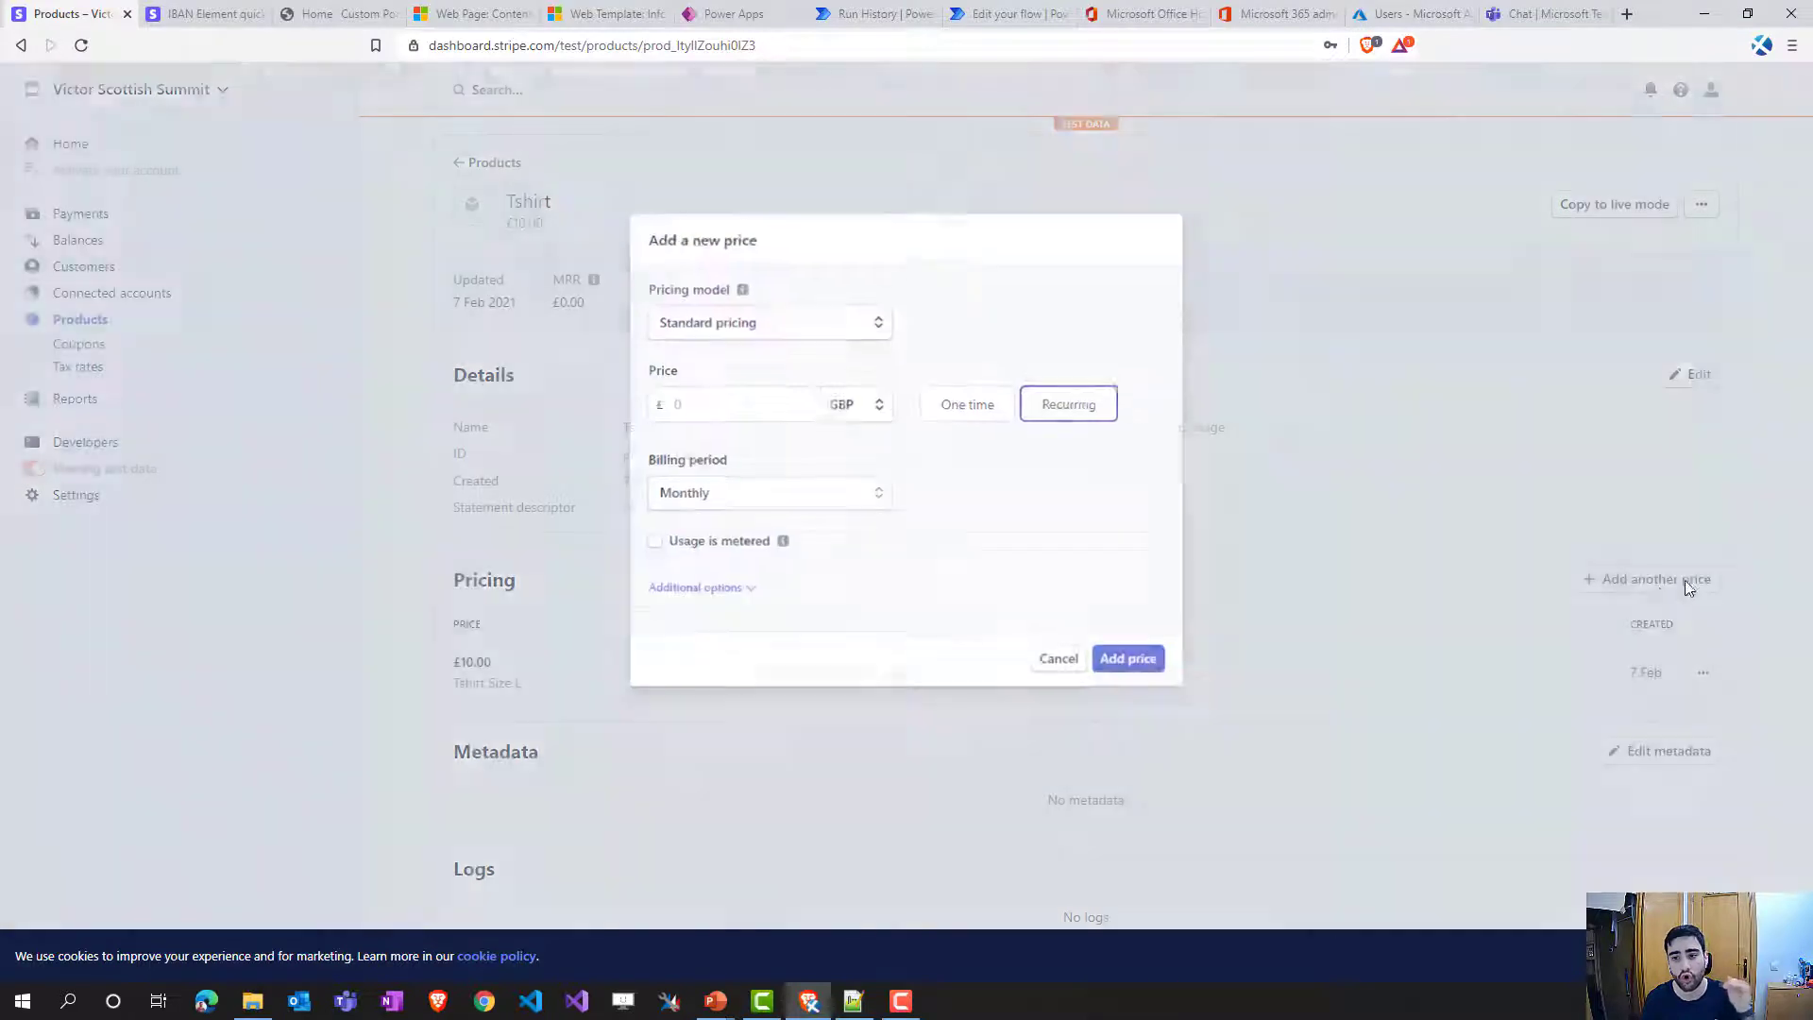
{"action": "left_click", "coordinate": [783, 418]}
{"action": "type", "text": "8"}
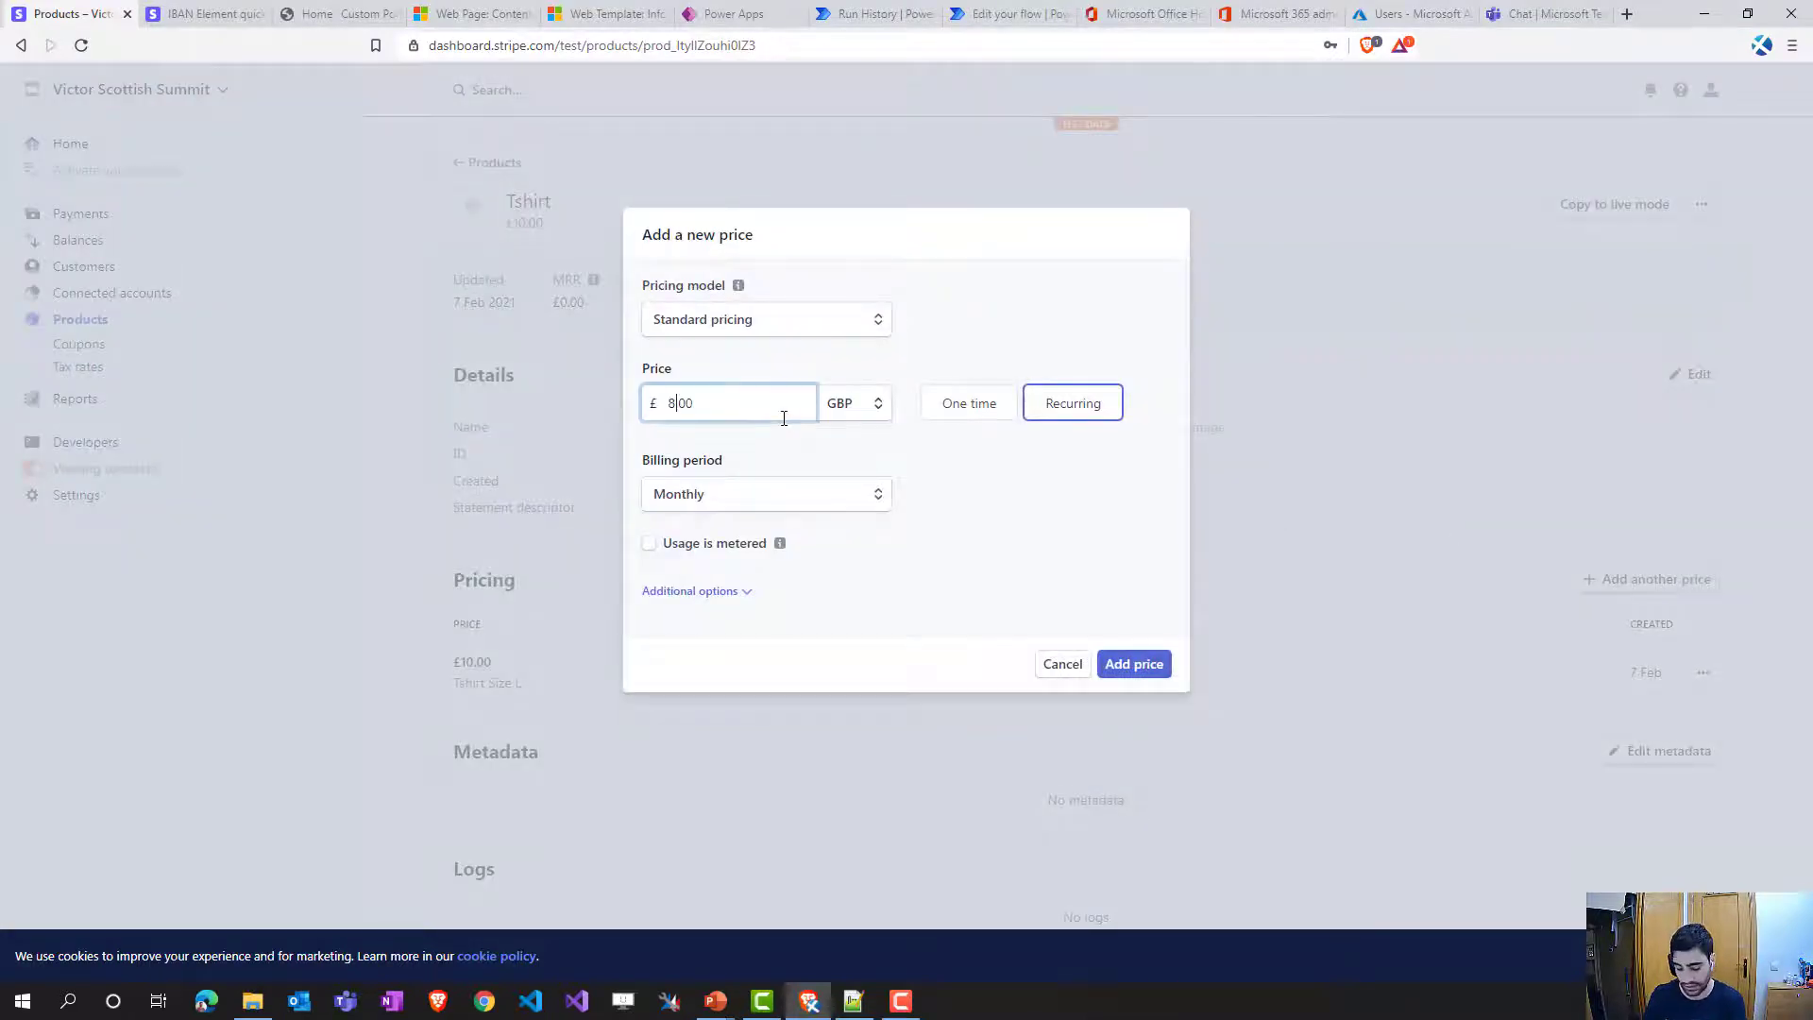
{"action": "left_click", "coordinate": [983, 414]}
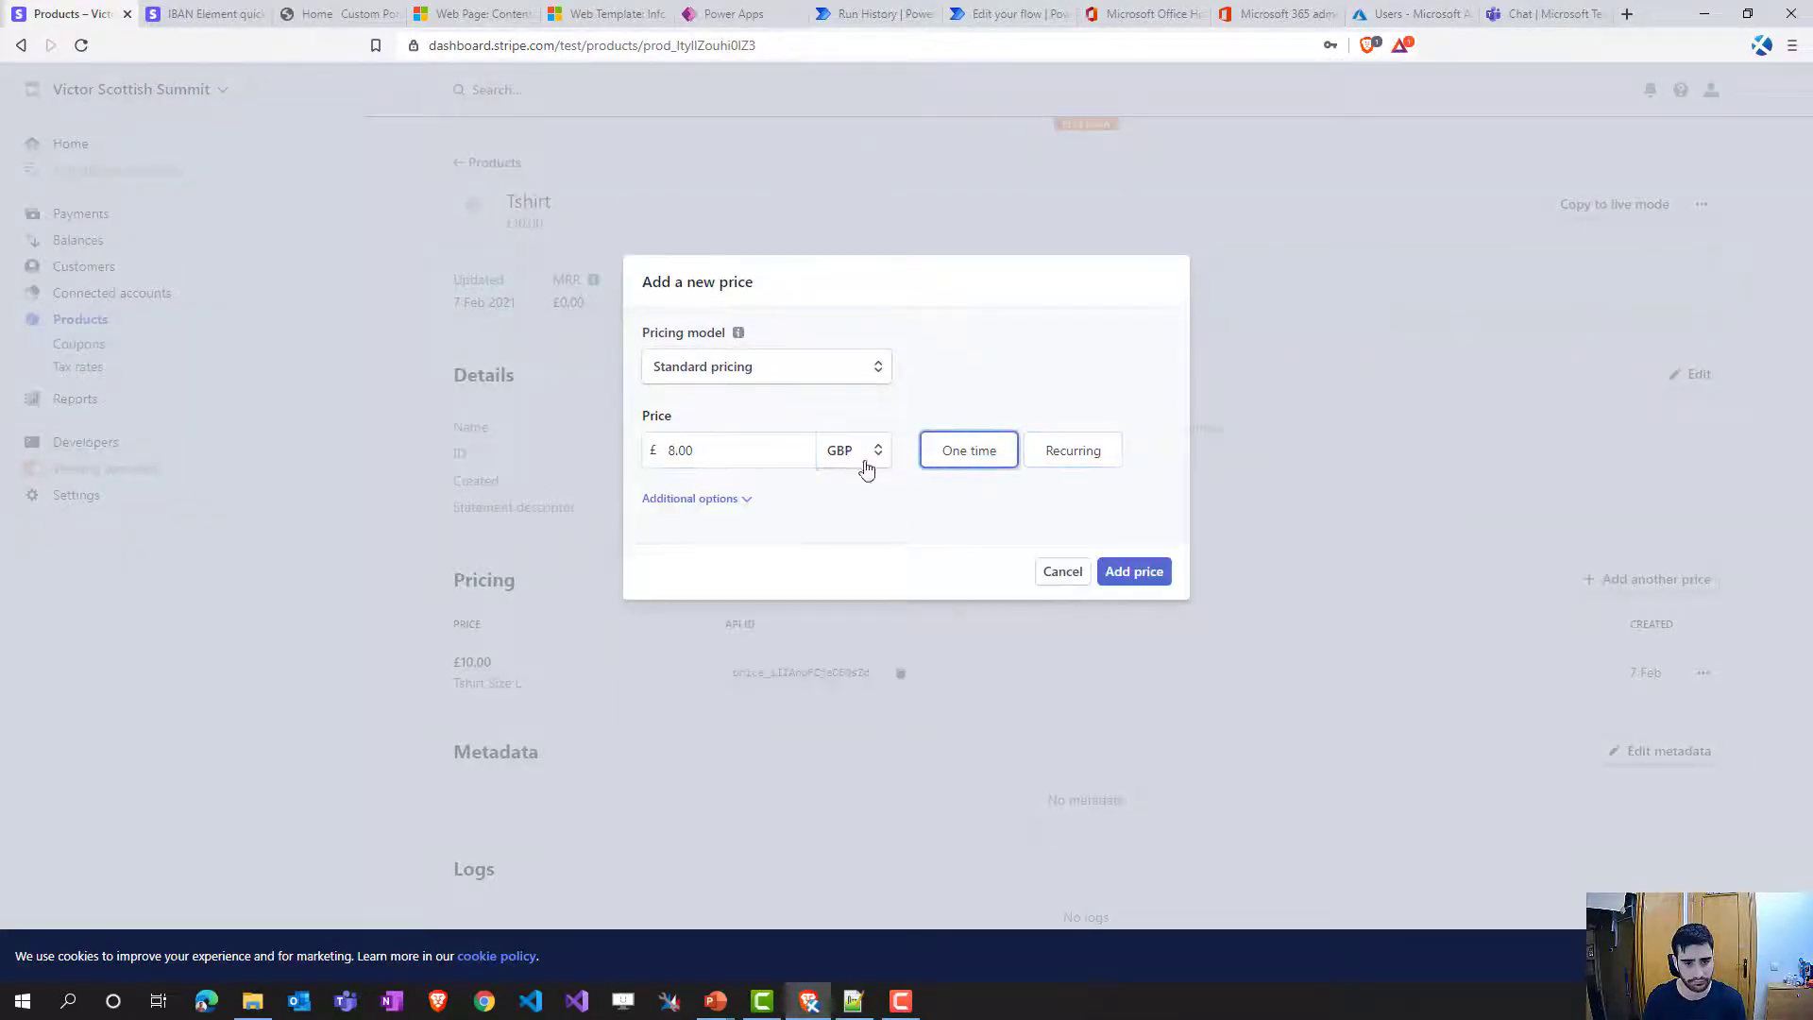
{"action": "left_click", "coordinate": [707, 498]}
{"action": "left_click", "coordinate": [723, 535]}
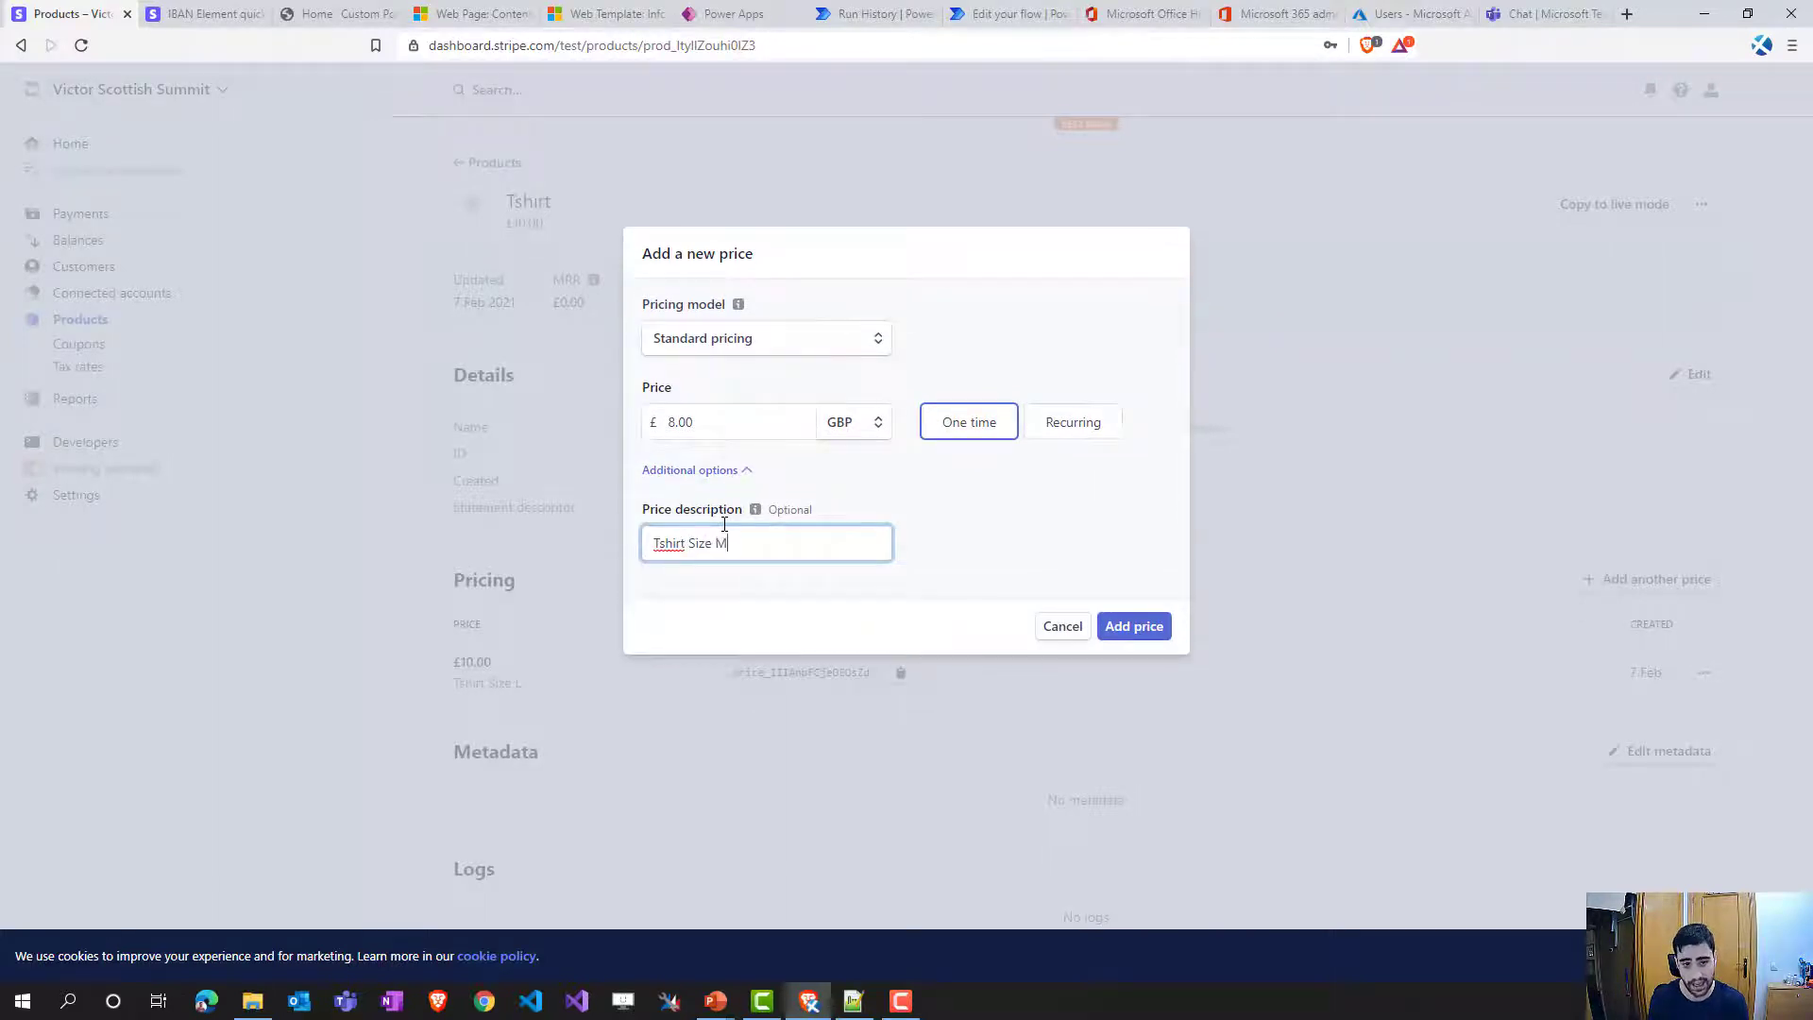
{"action": "left_click", "coordinate": [1122, 640]}
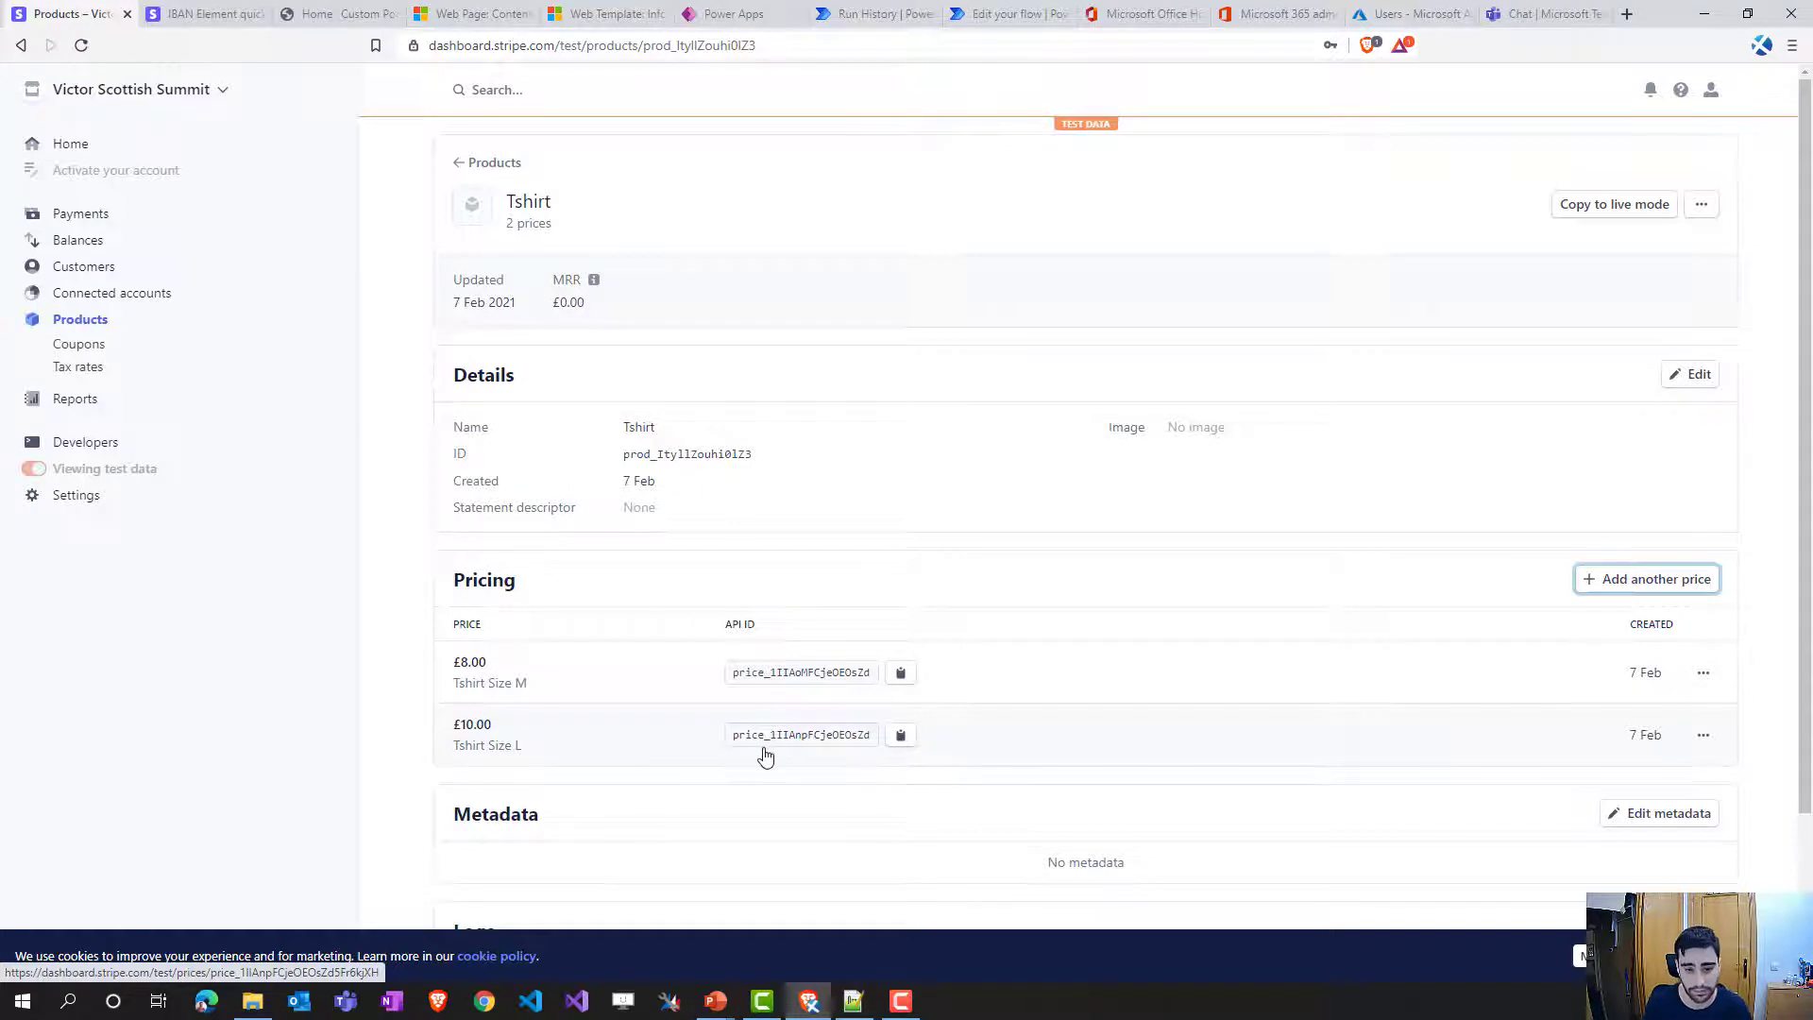
- Highlight the API ID of the Tshirt Size M price and check the actions available for the product
{"action": "double_click", "coordinate": [796, 672]}
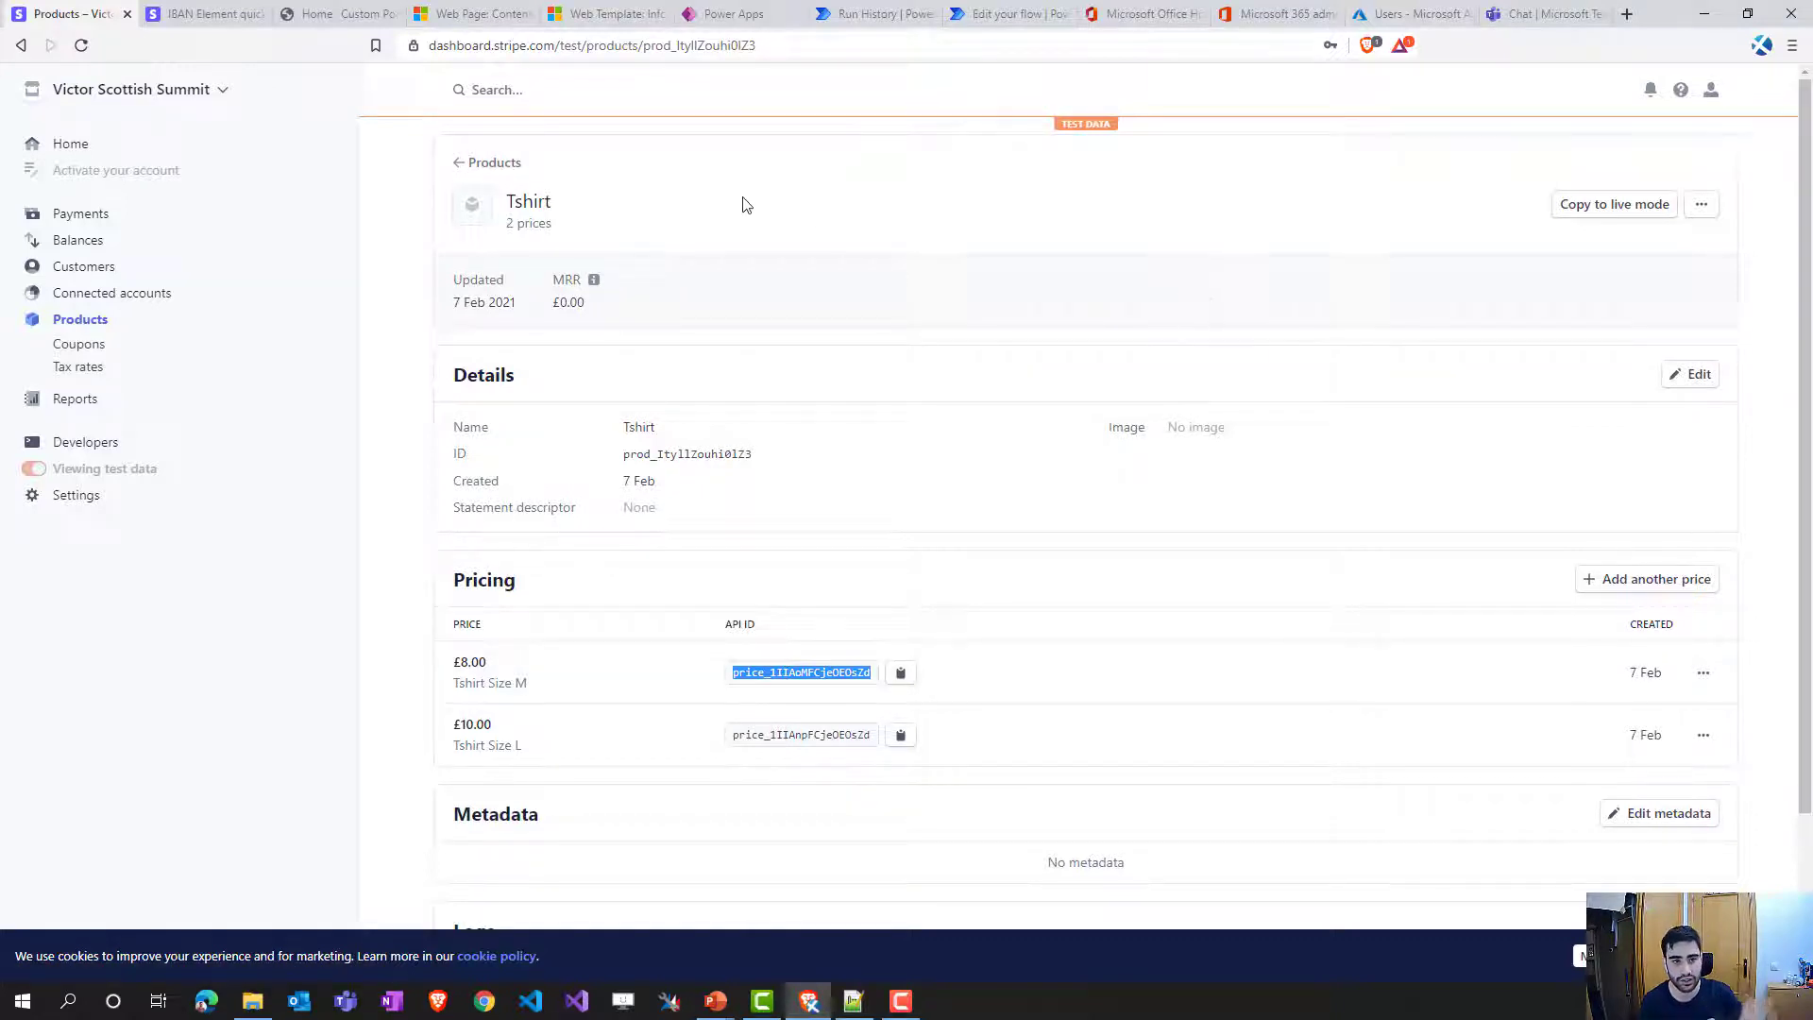
{"action": "left_click", "coordinate": [1703, 210]}
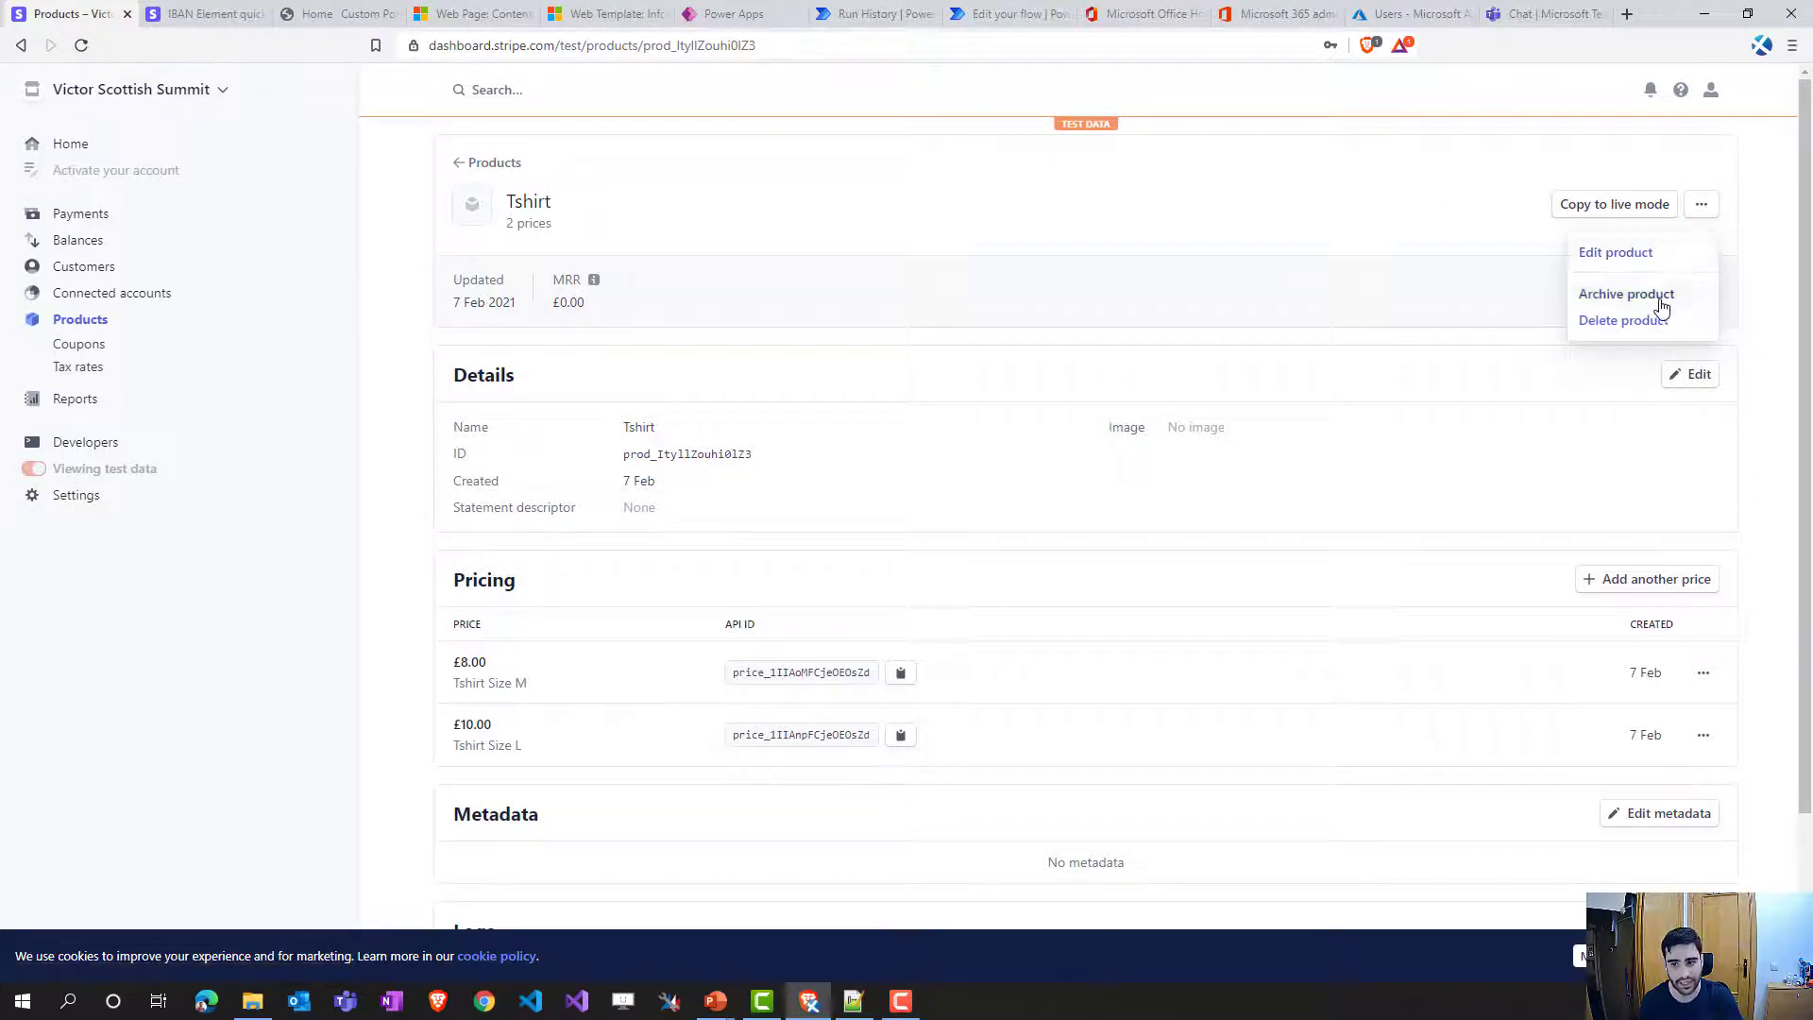
{"action": "left_click", "coordinate": [1414, 281]}
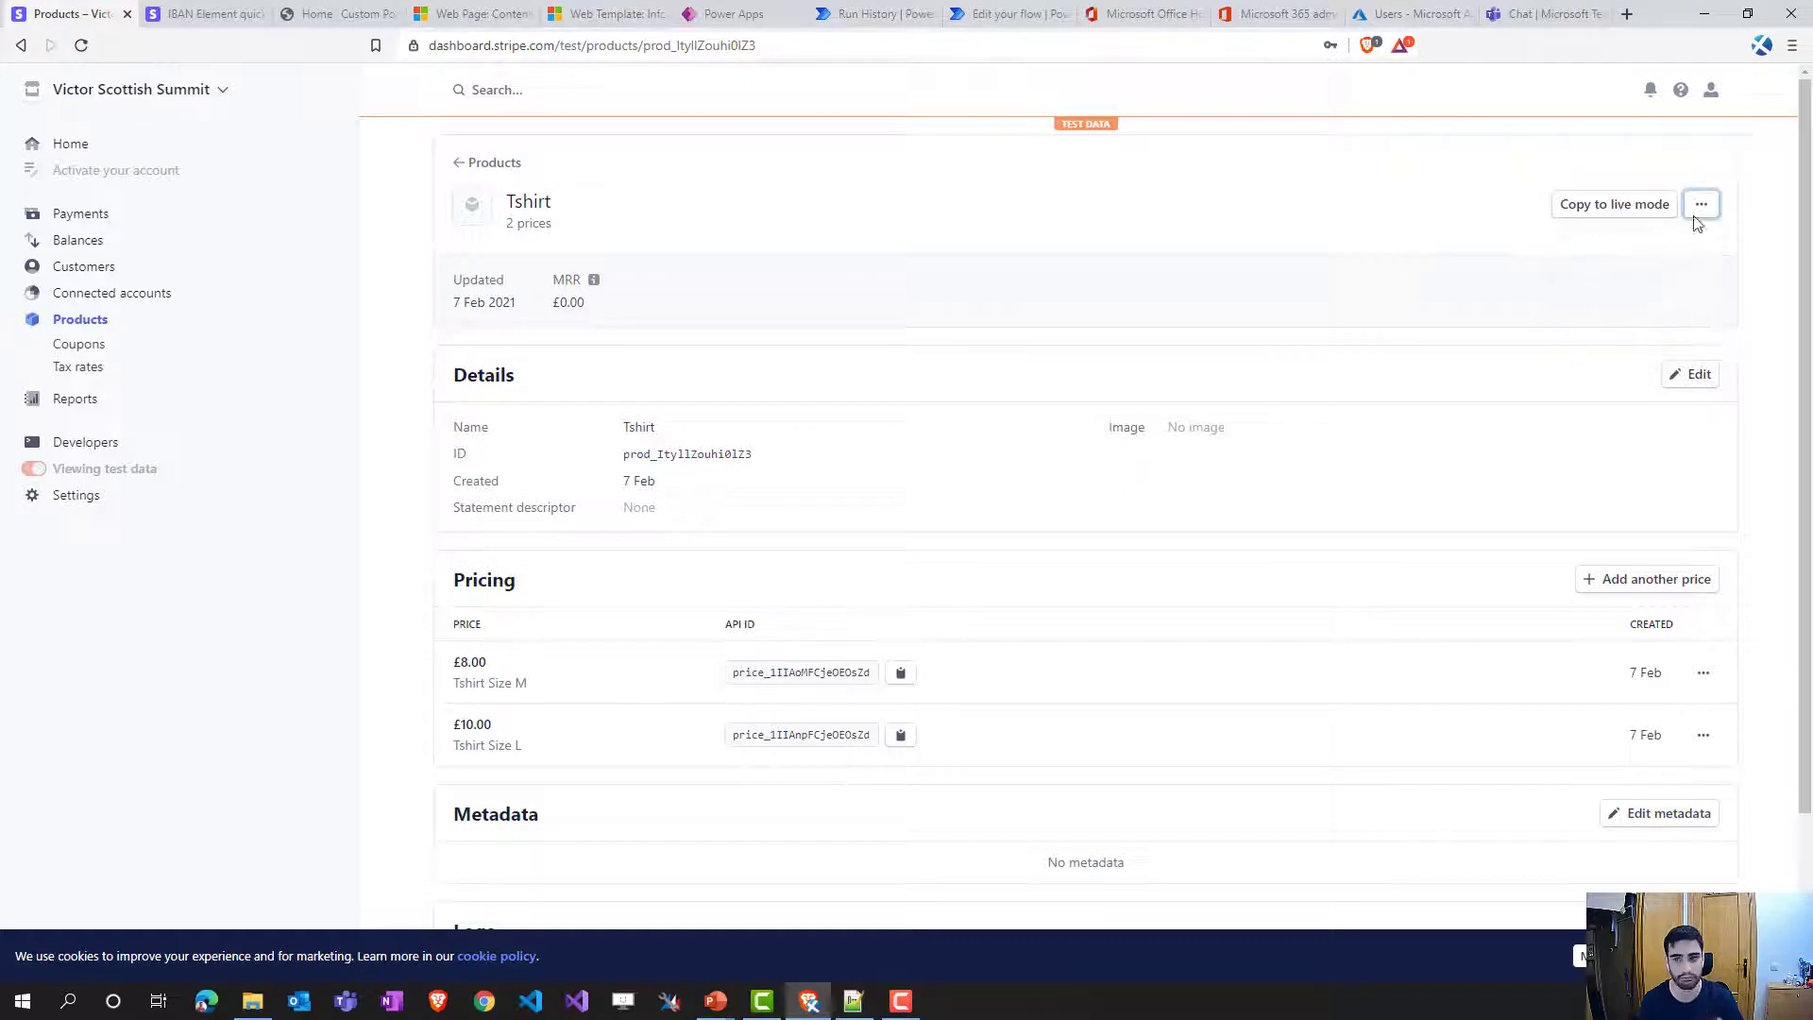
- Try to delete the Tshirt product and check the actions available for its Tshirt Size M price
{"action": "left_click", "coordinate": [1703, 206]}
{"action": "left_click", "coordinate": [1623, 322]}
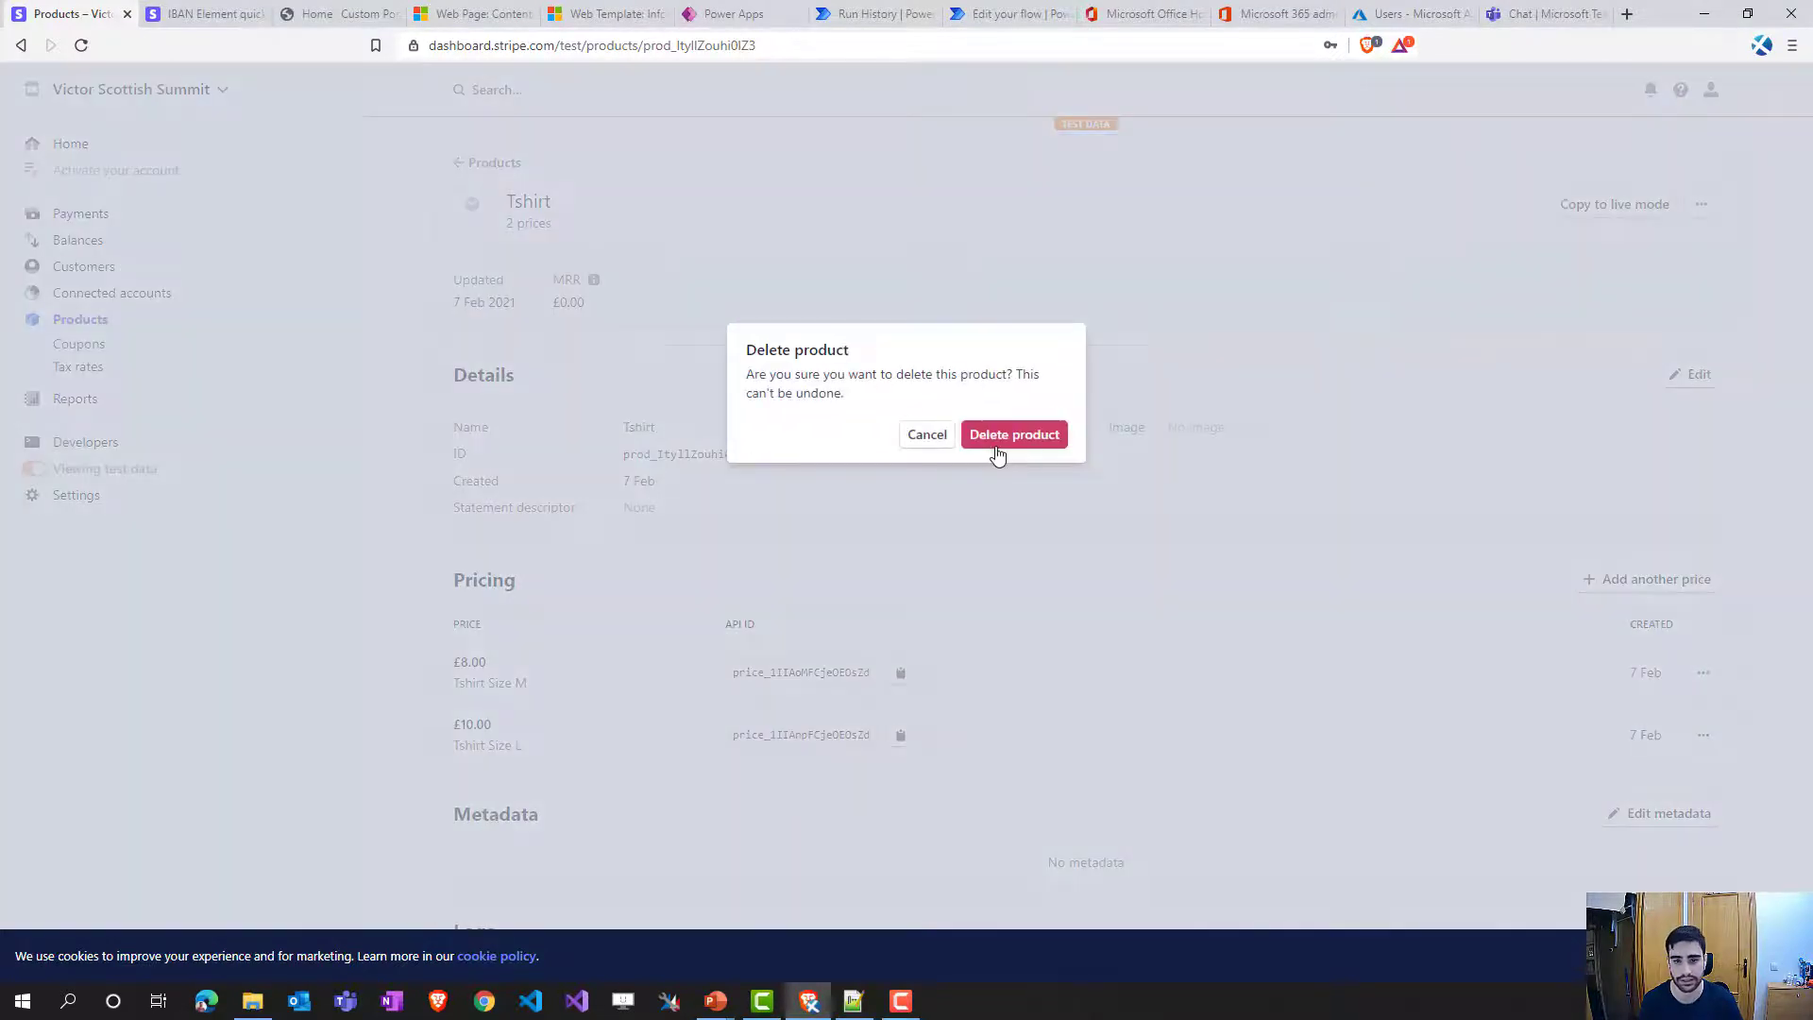
{"action": "left_click", "coordinate": [1003, 432]}
{"action": "left_click", "coordinate": [1026, 479]}
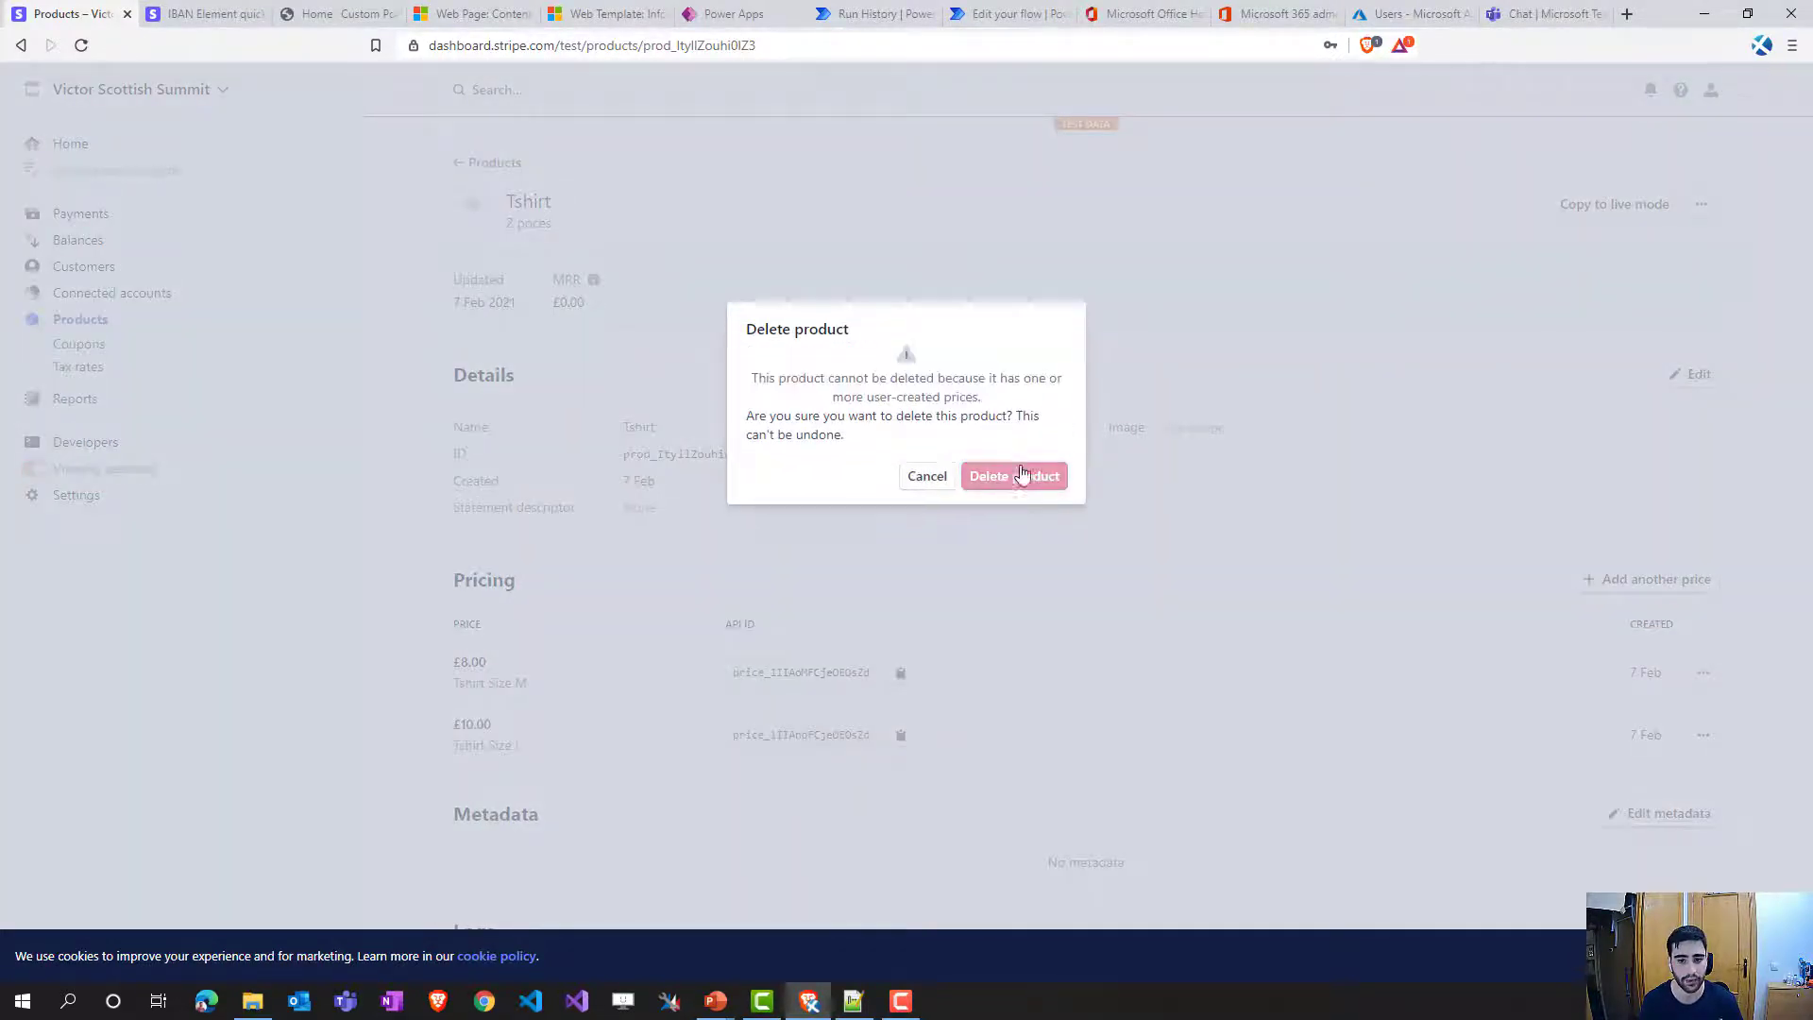
{"action": "left_click_drag", "start_coordinate": [897, 378], "coordinate": [988, 403]}
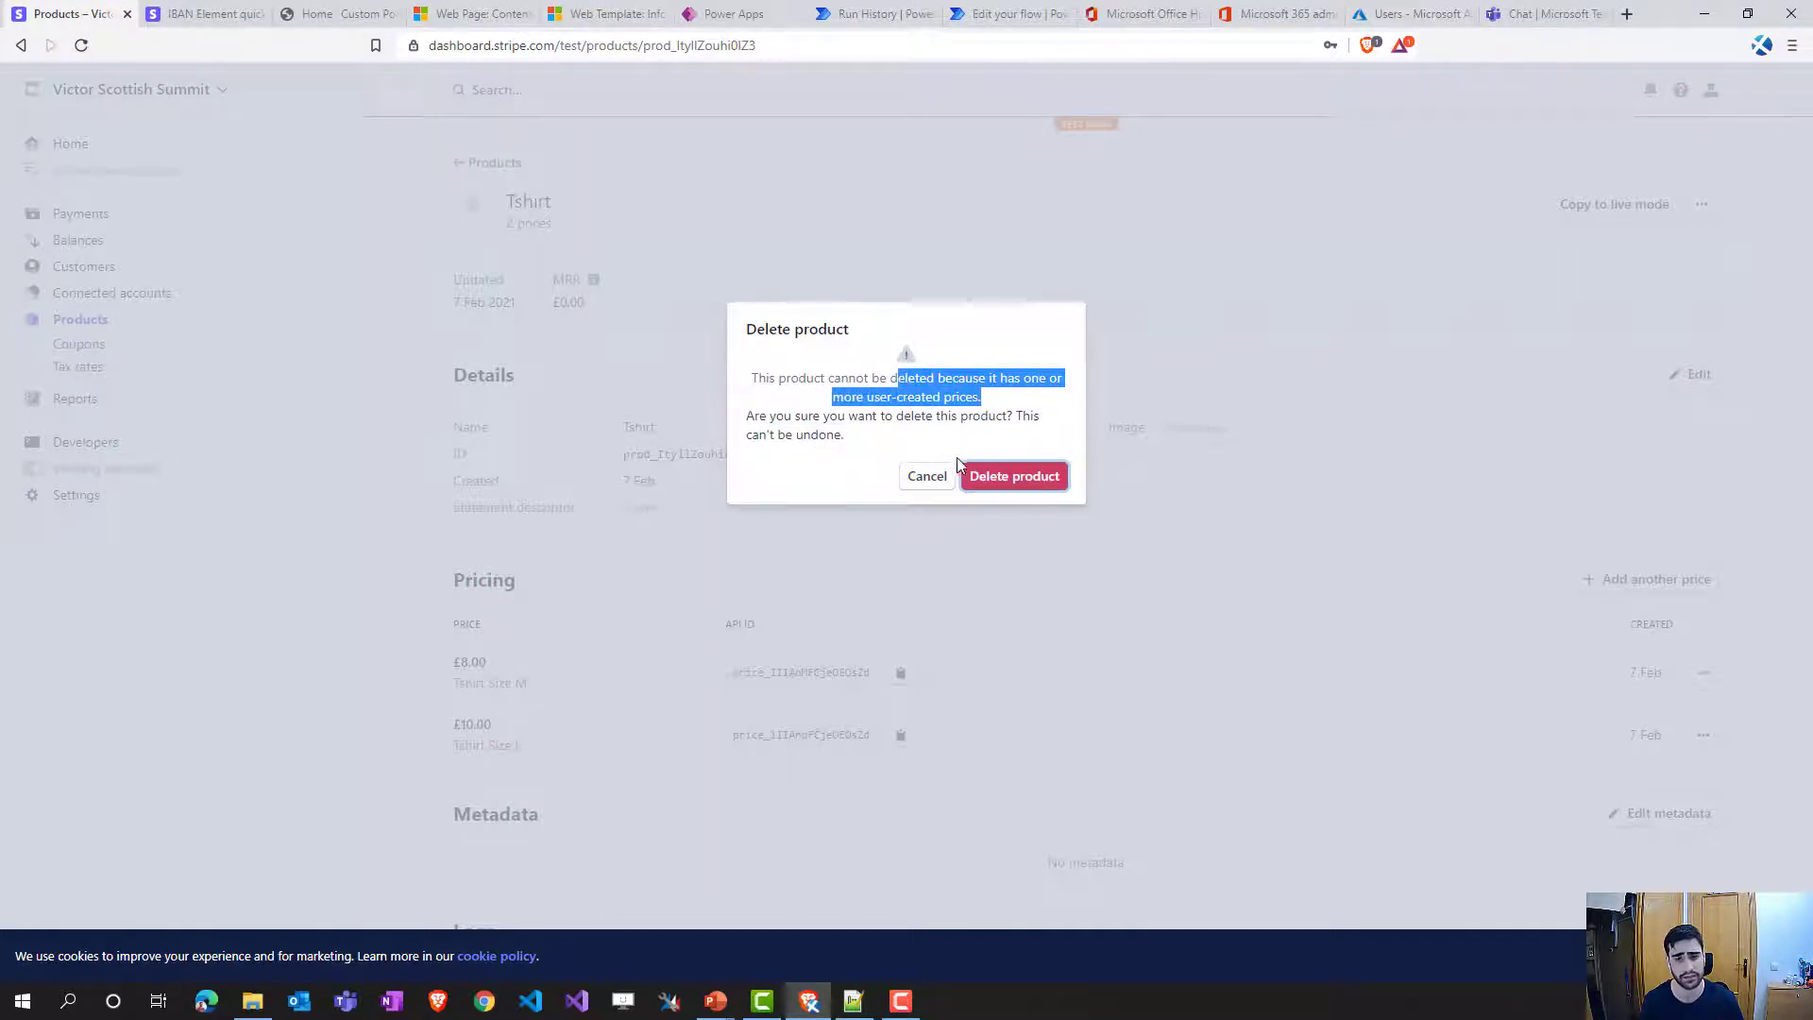
{"action": "left_click", "coordinate": [926, 477]}
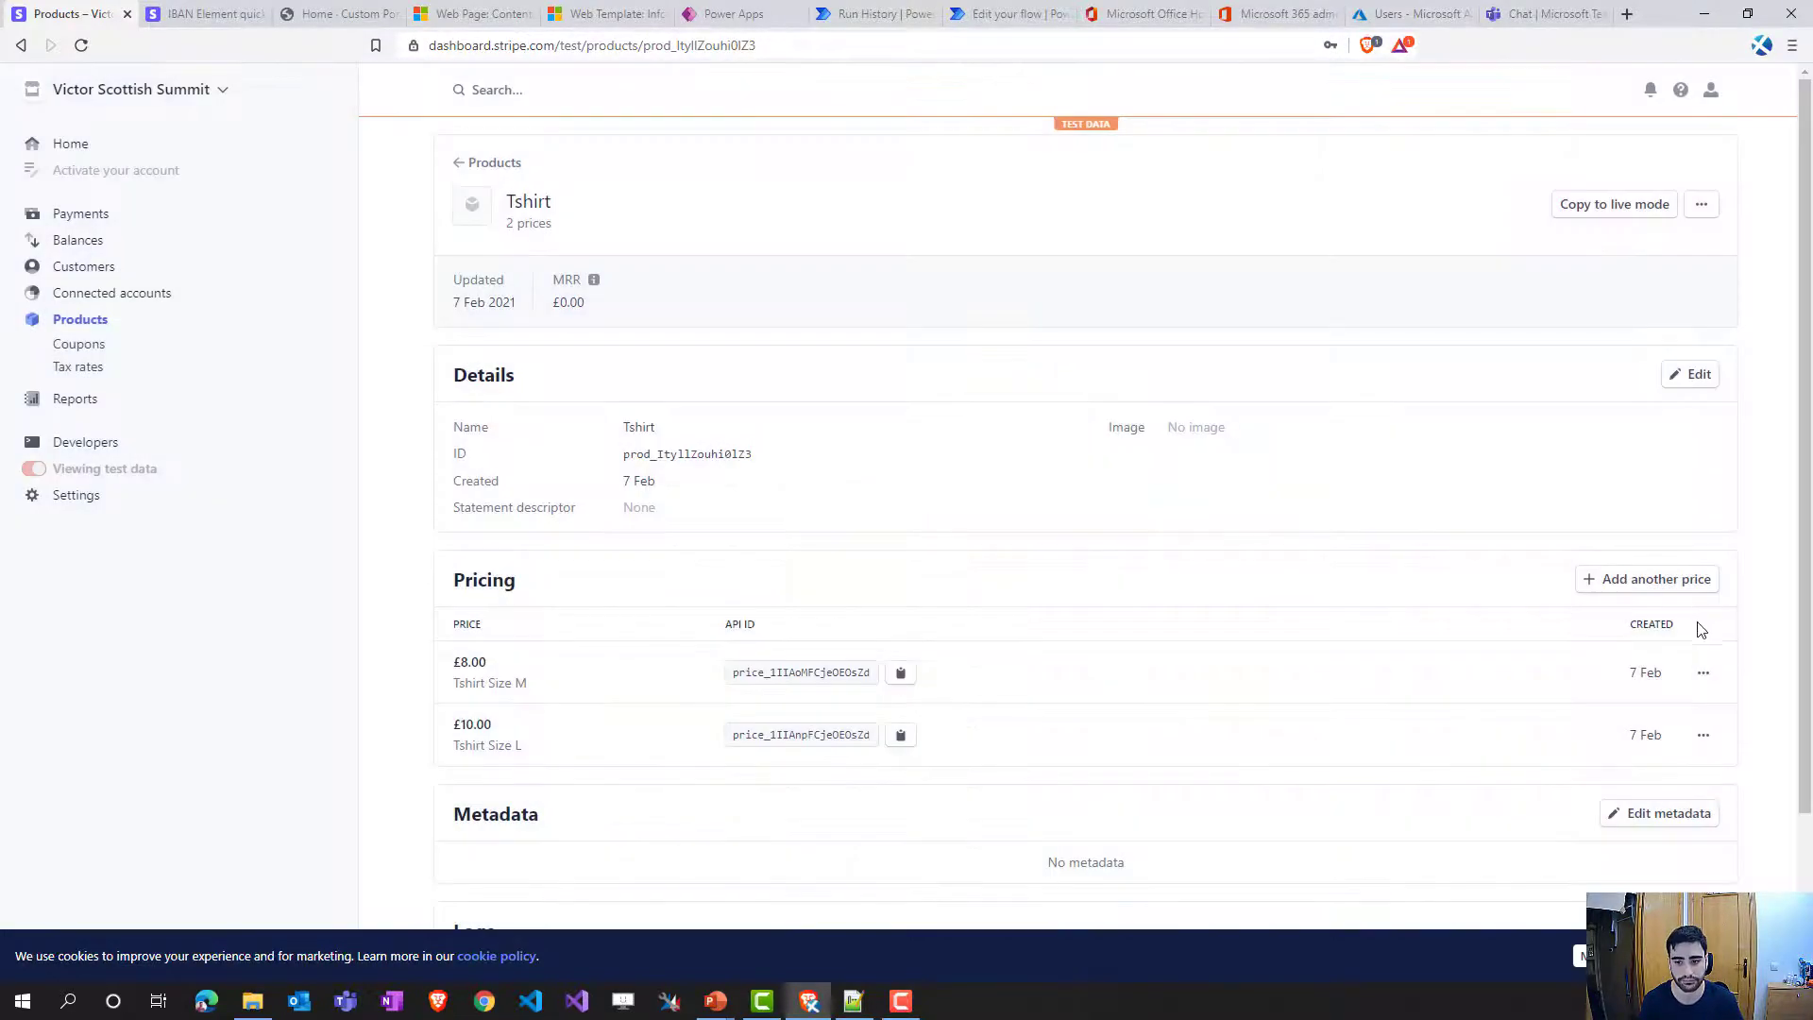
{"action": "left_click", "coordinate": [1704, 673]}
{"action": "key", "text": "Escape"}
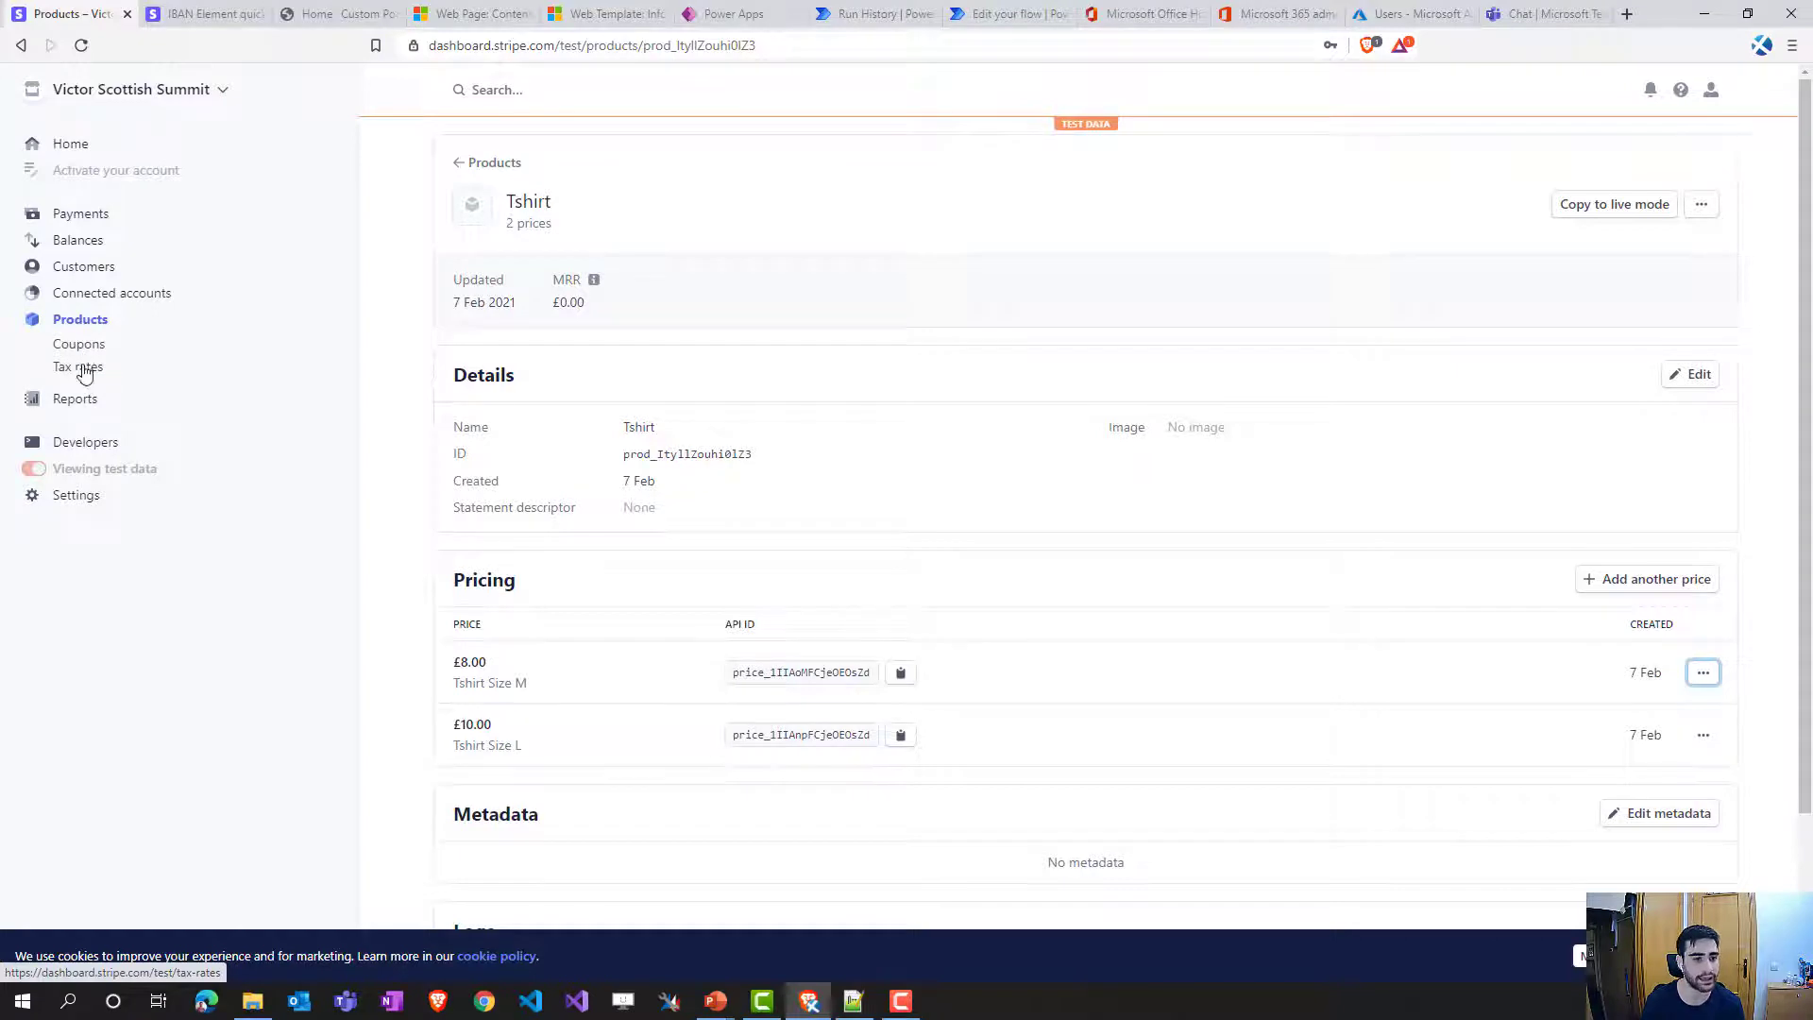
- Open the developers' API keys page and highlight the names of the publishable and secret keys
{"action": "left_click", "coordinate": [84, 443]}
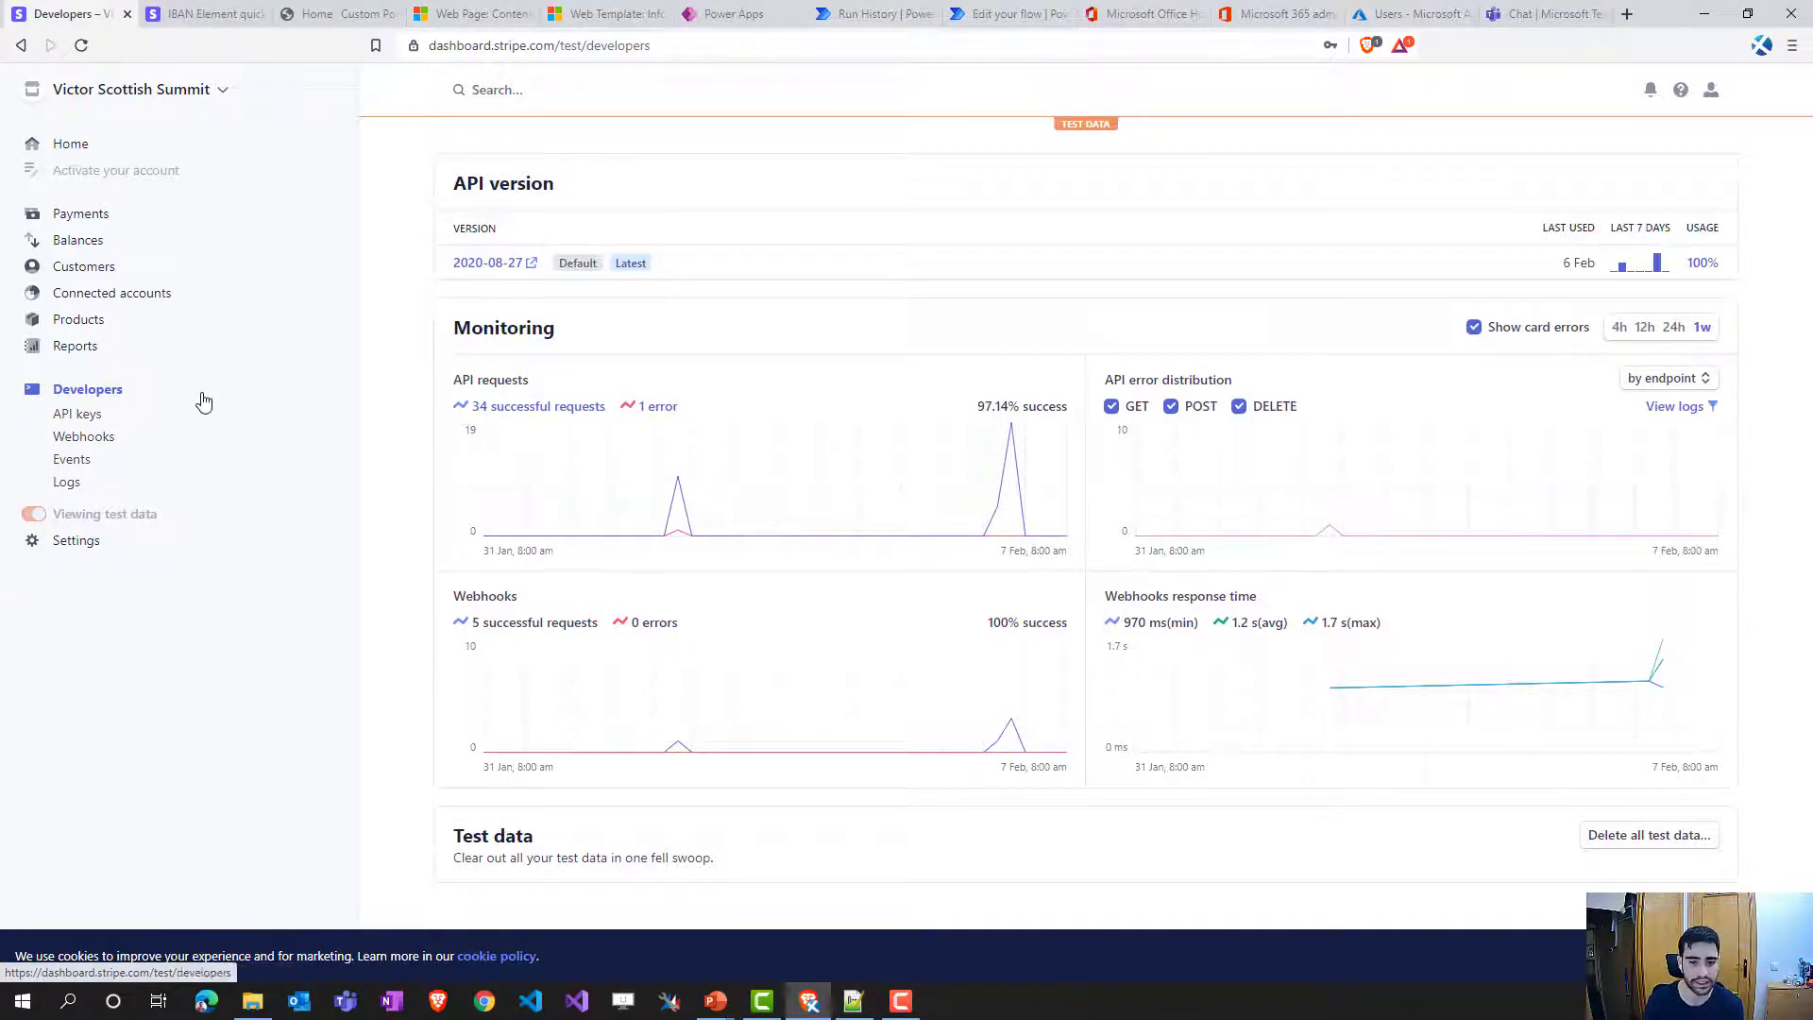
{"action": "left_click", "coordinate": [64, 417]}
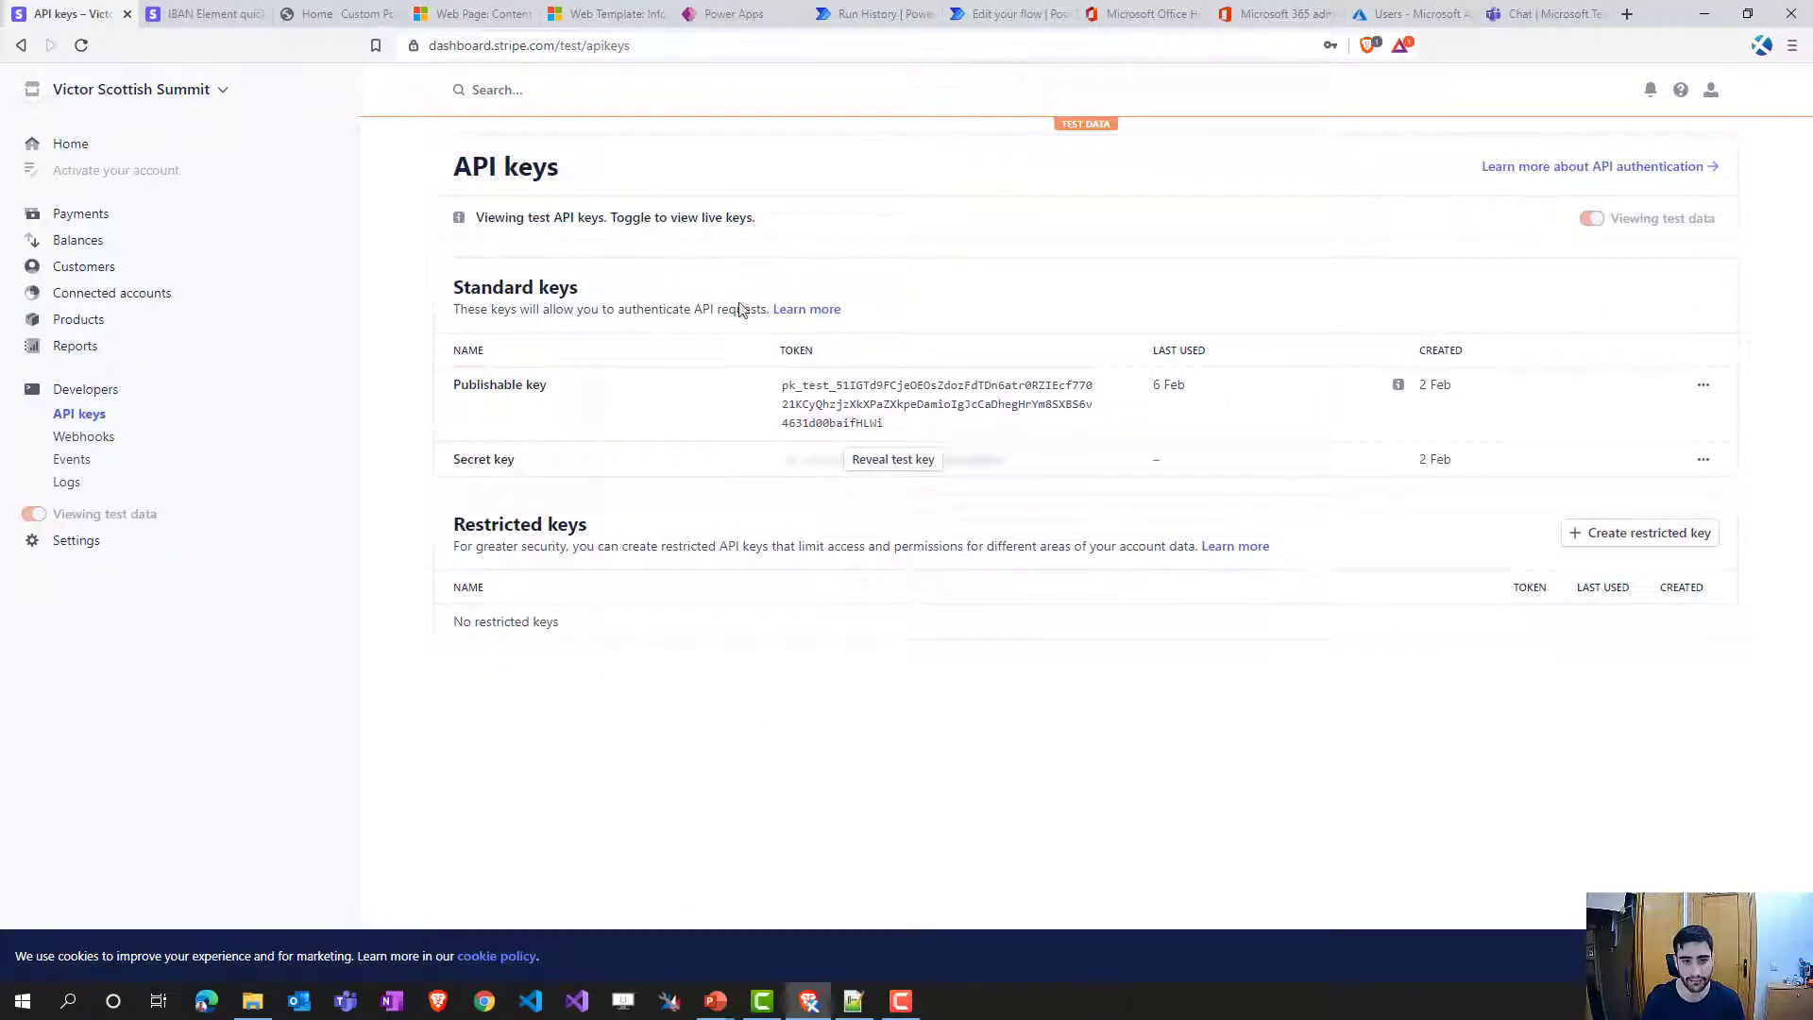
{"action": "left_click_drag", "start_coordinate": [455, 383], "coordinate": [554, 395]}
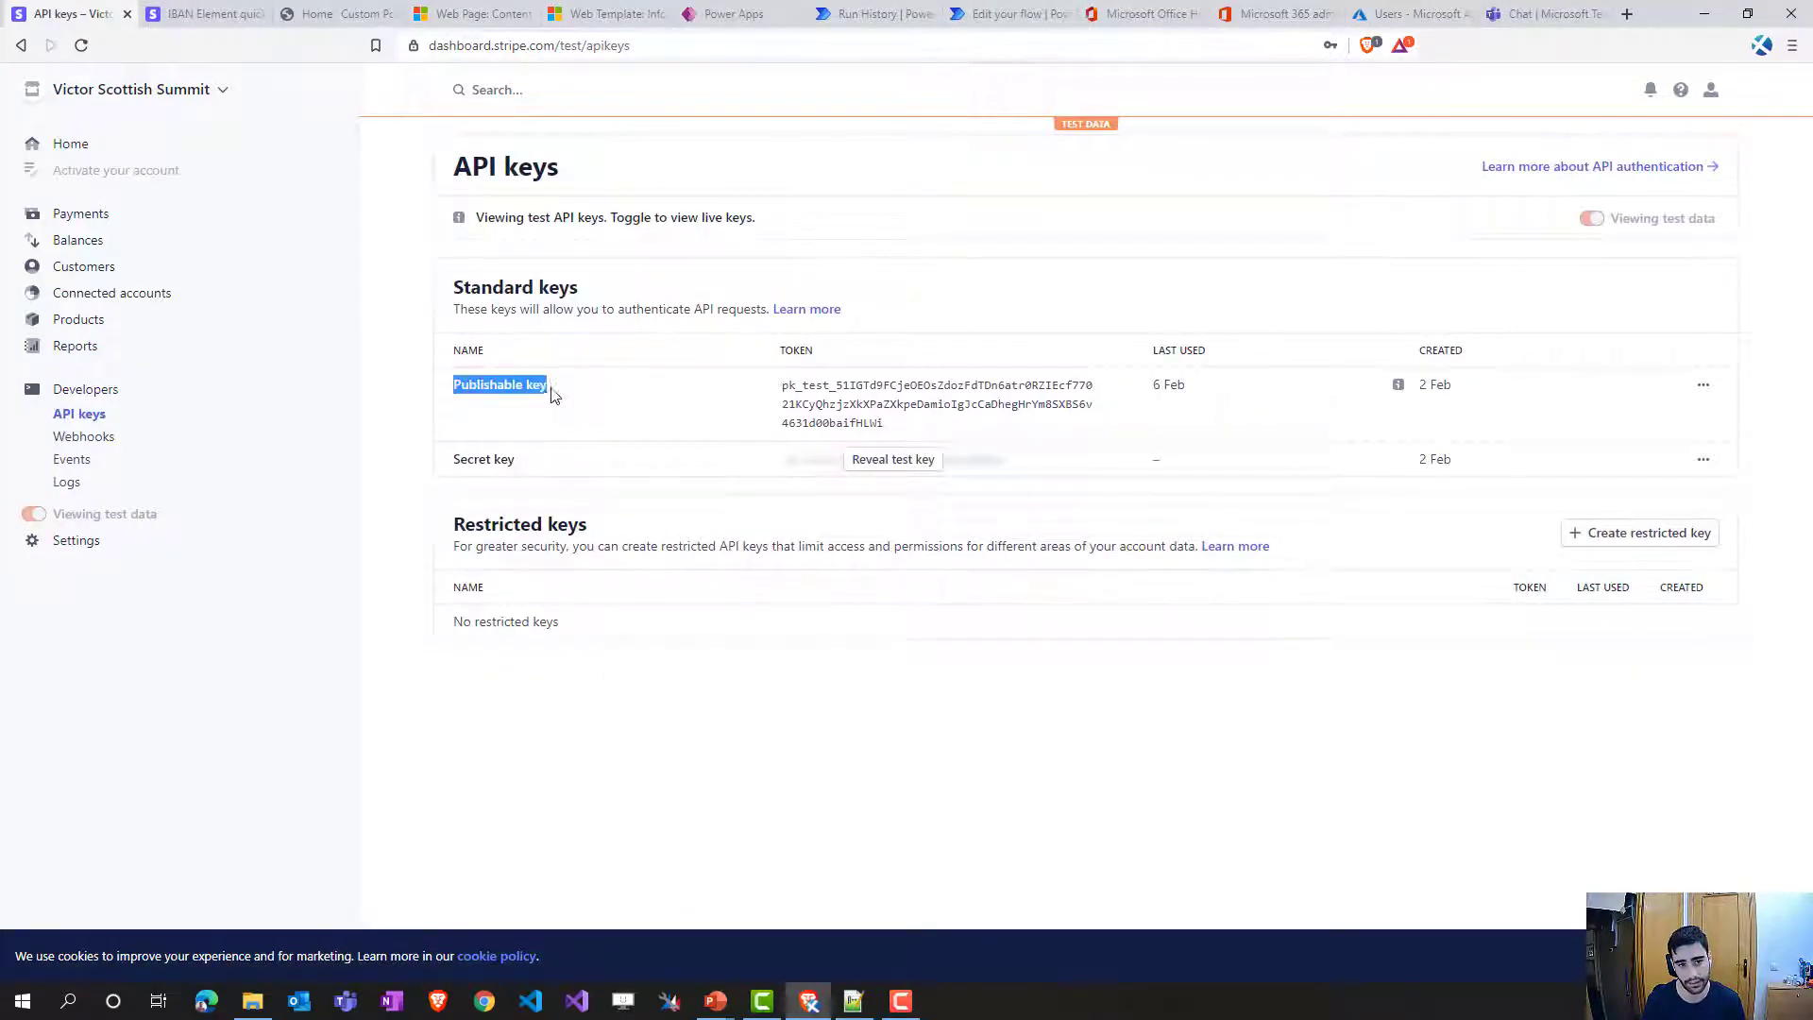
{"action": "left_click_drag", "start_coordinate": [461, 460], "coordinate": [517, 463]}
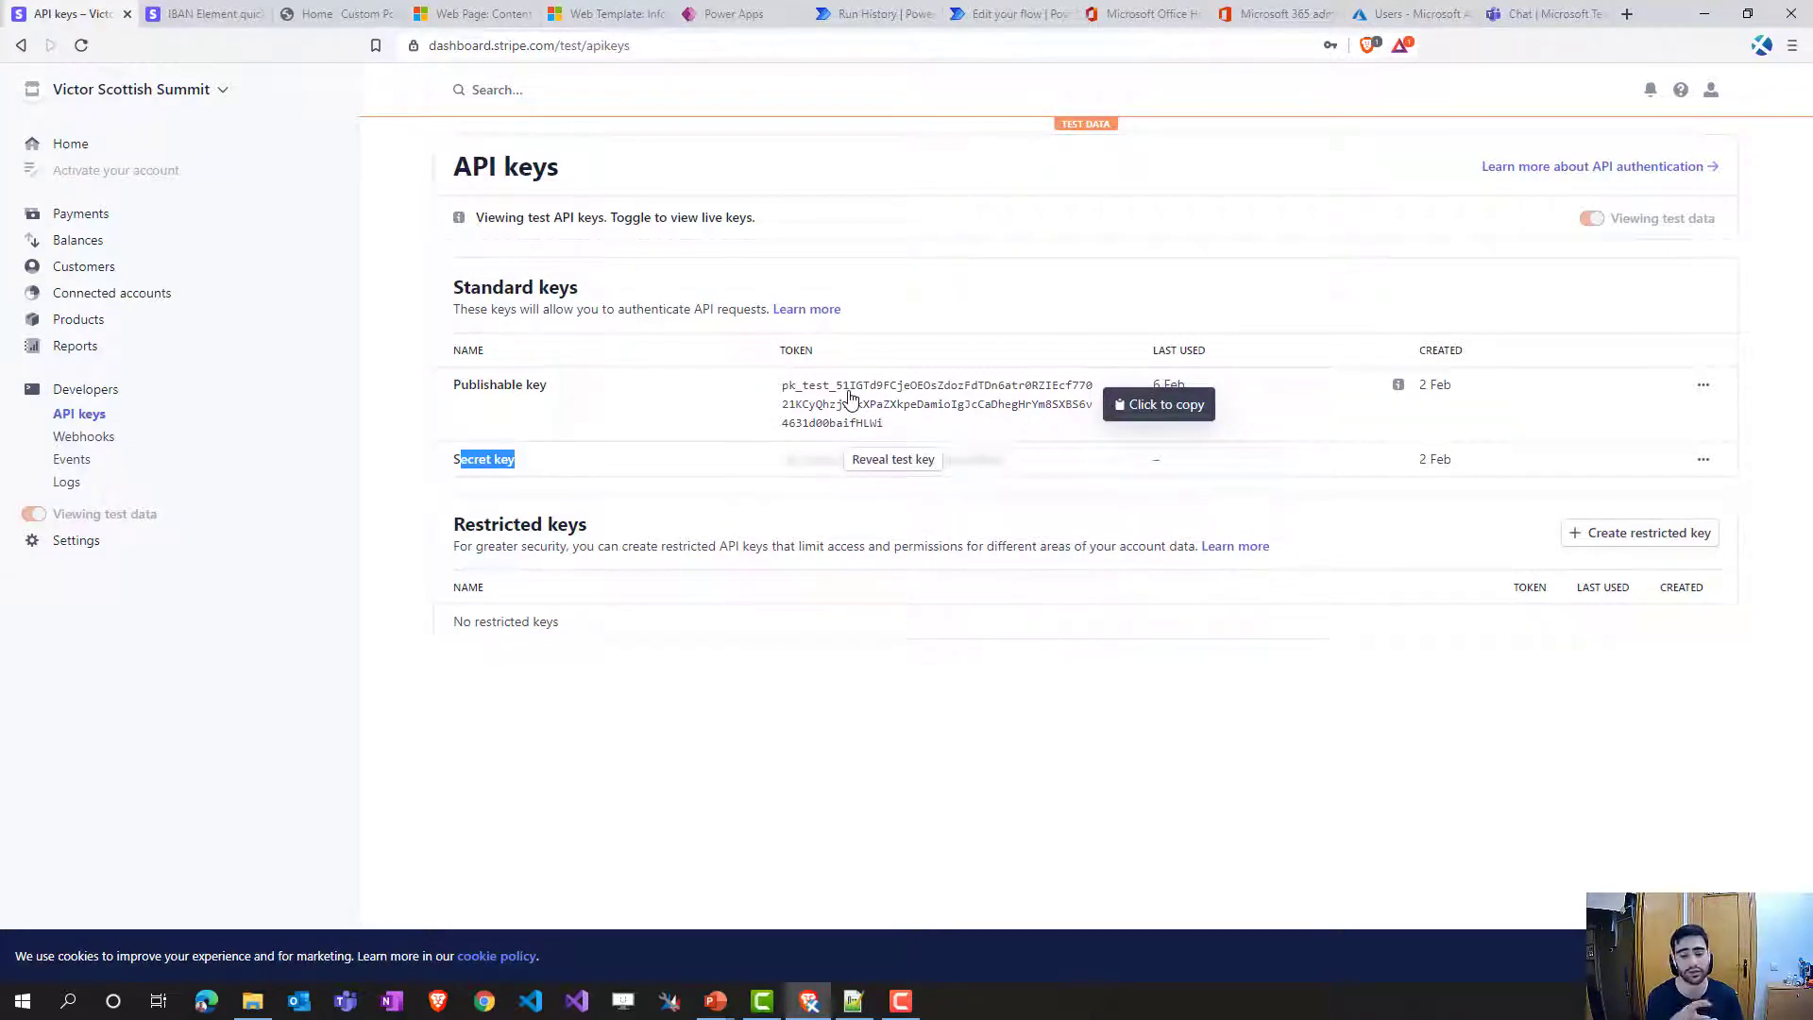
{"action": "left_click", "coordinate": [495, 475]}
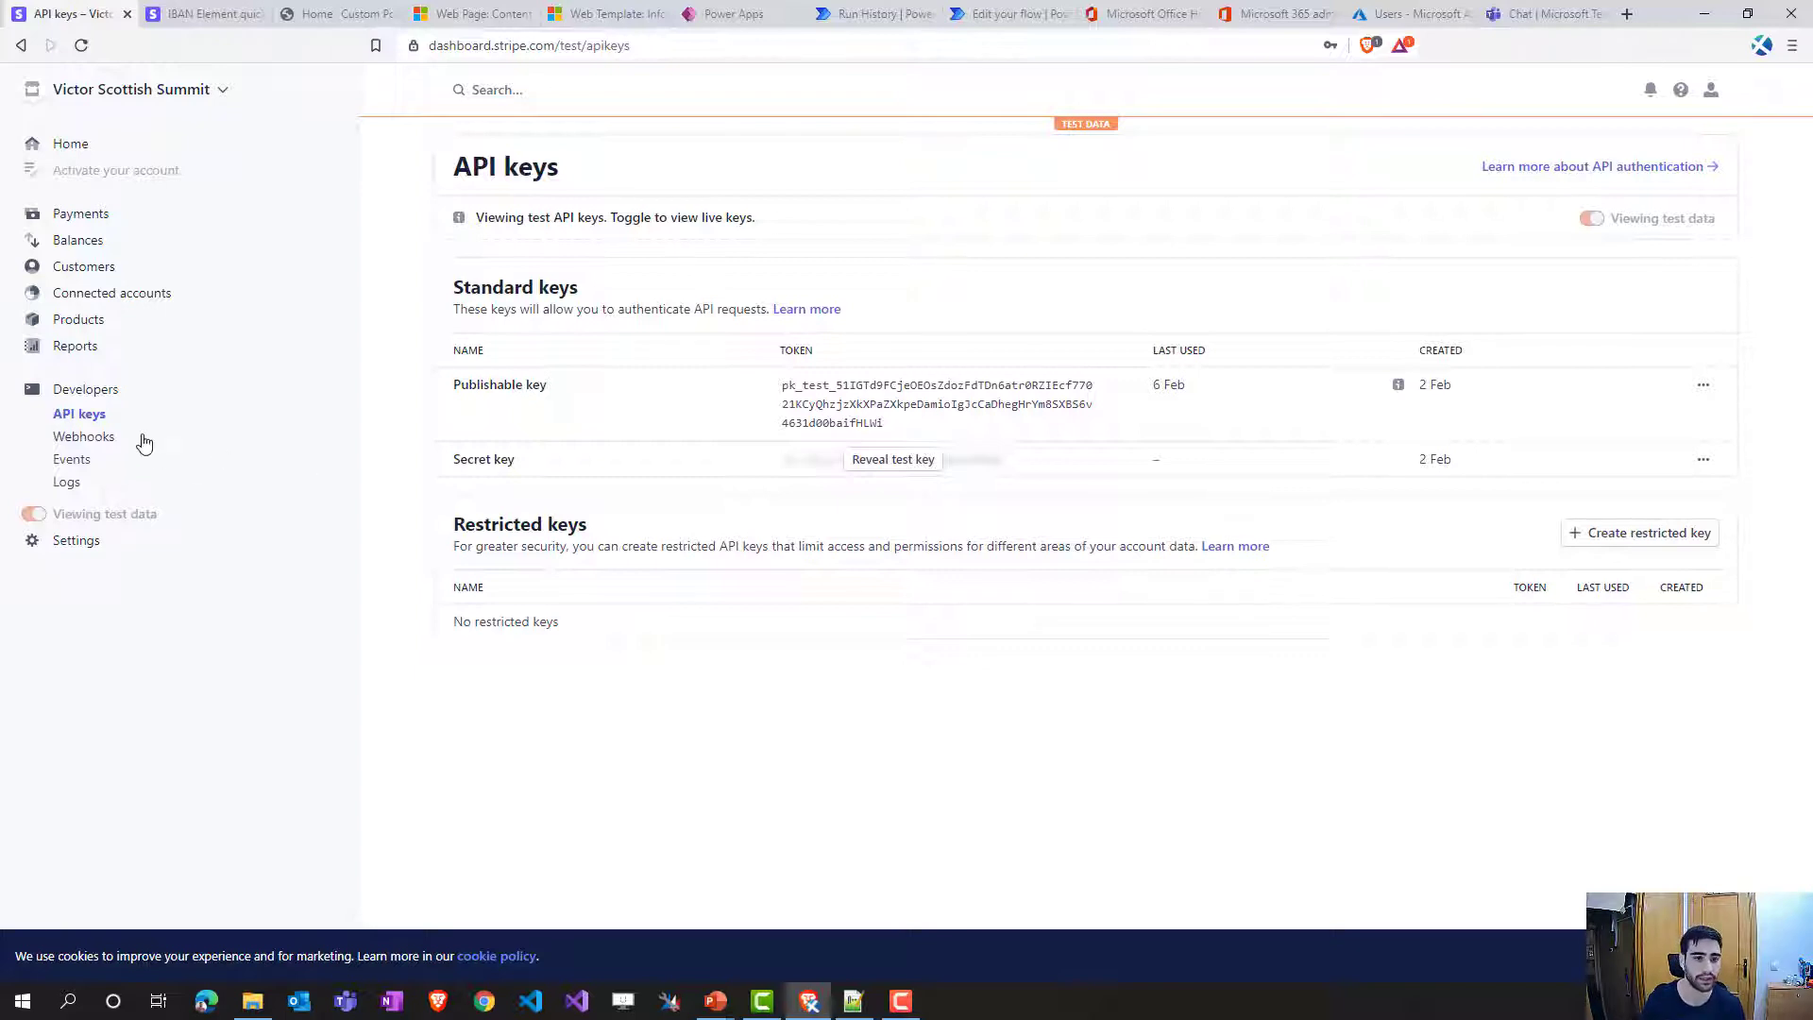
- Open the Webhooks page, start a new endpoint and examine the charge events it can send
{"action": "left_click", "coordinate": [79, 440]}
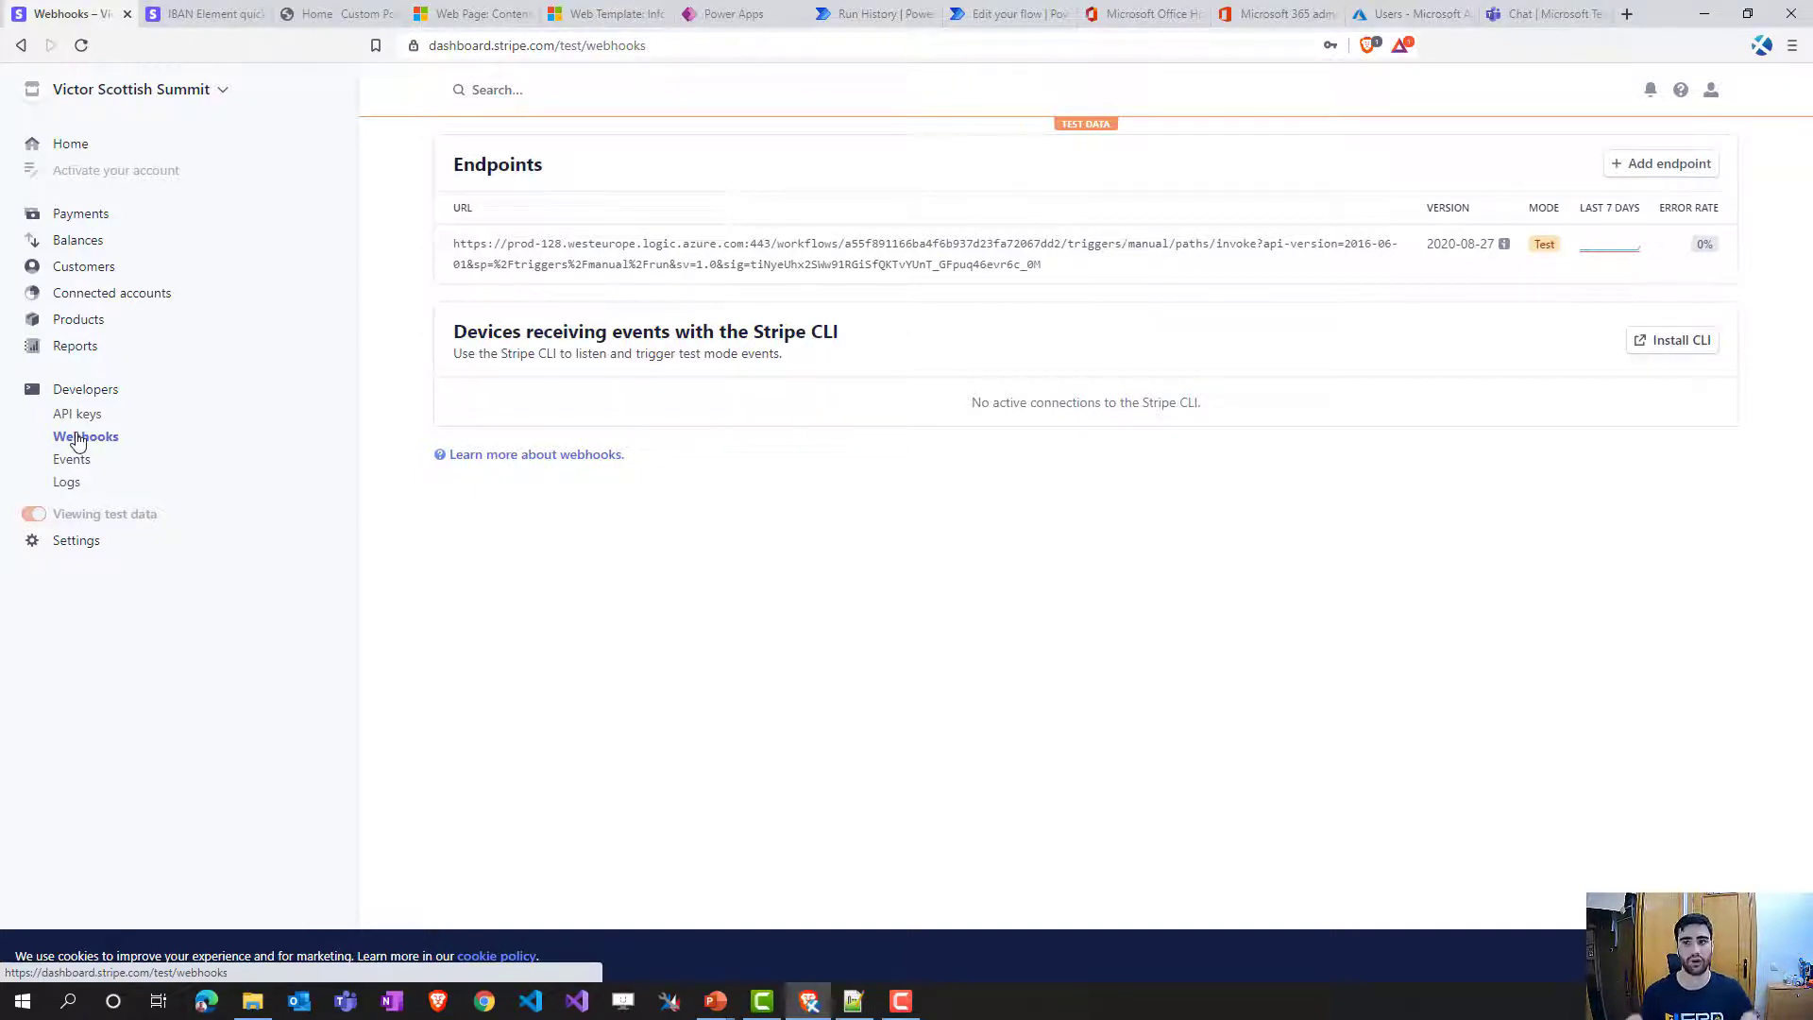
{"action": "left_click", "coordinate": [1669, 164]}
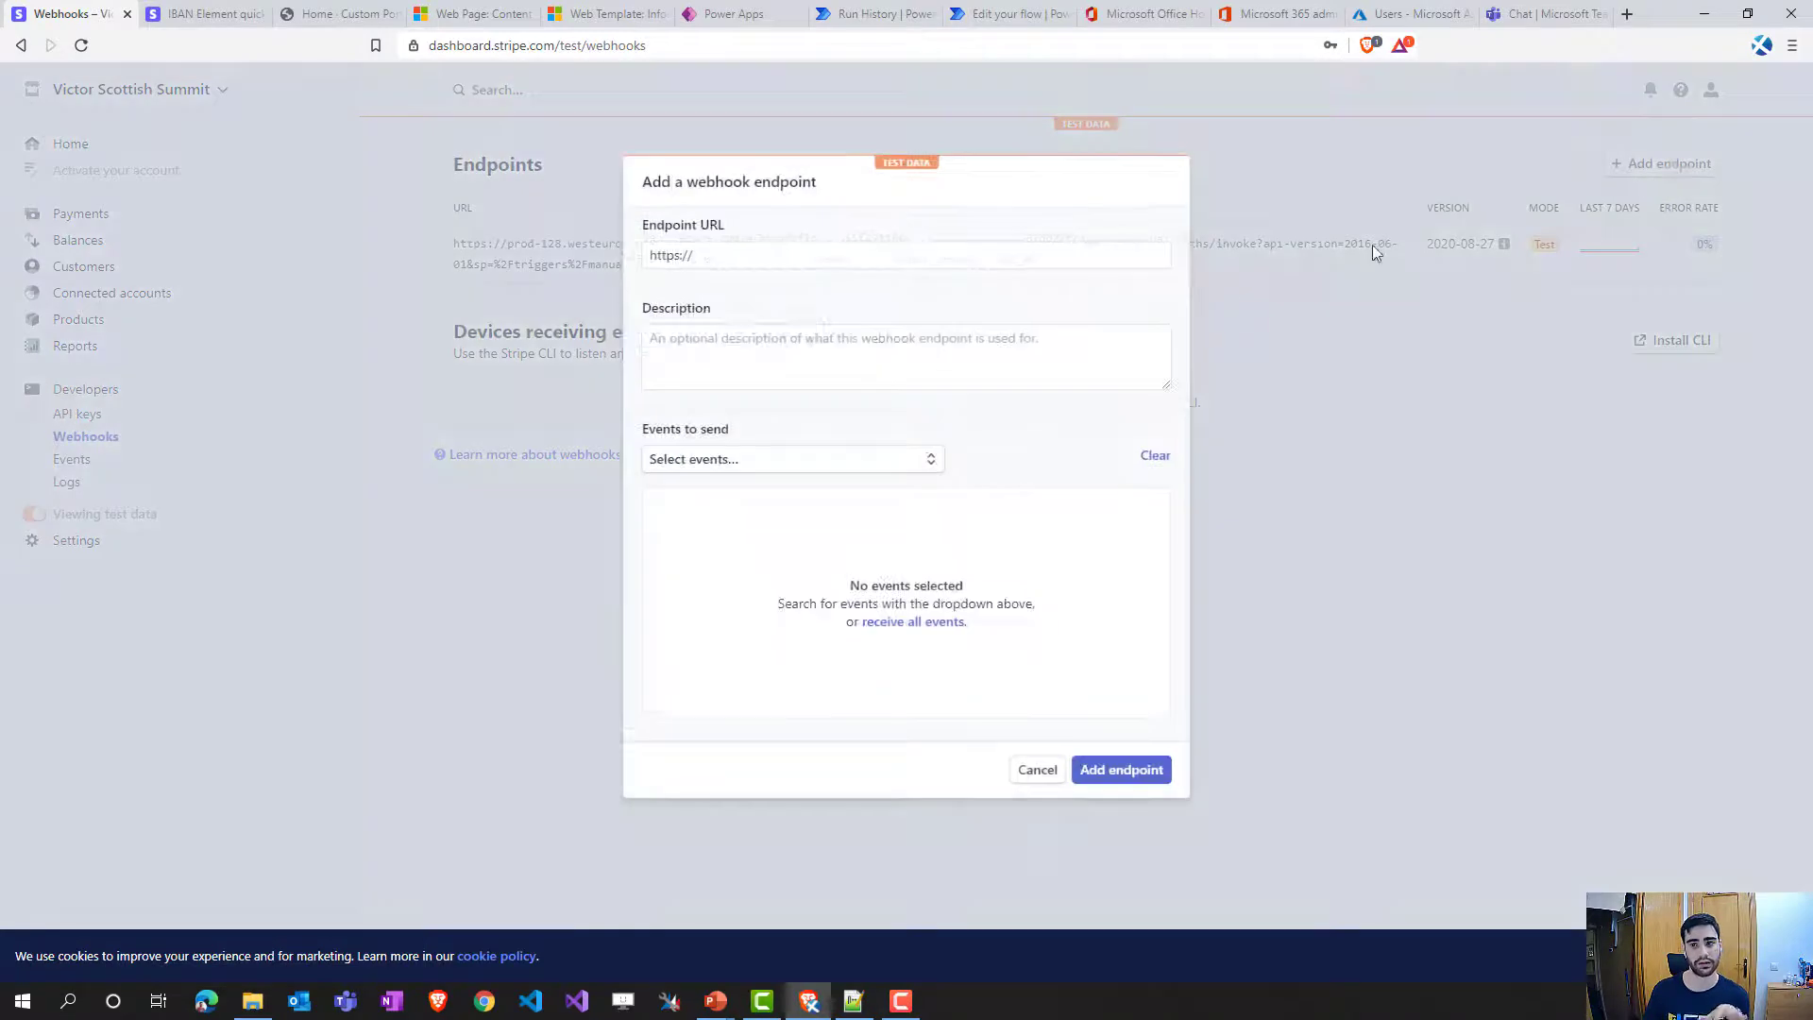
{"action": "left_click", "coordinate": [712, 472]}
{"action": "scroll", "coordinate": [798, 639], "scroll_direction": "down", "scroll_amount": 3}
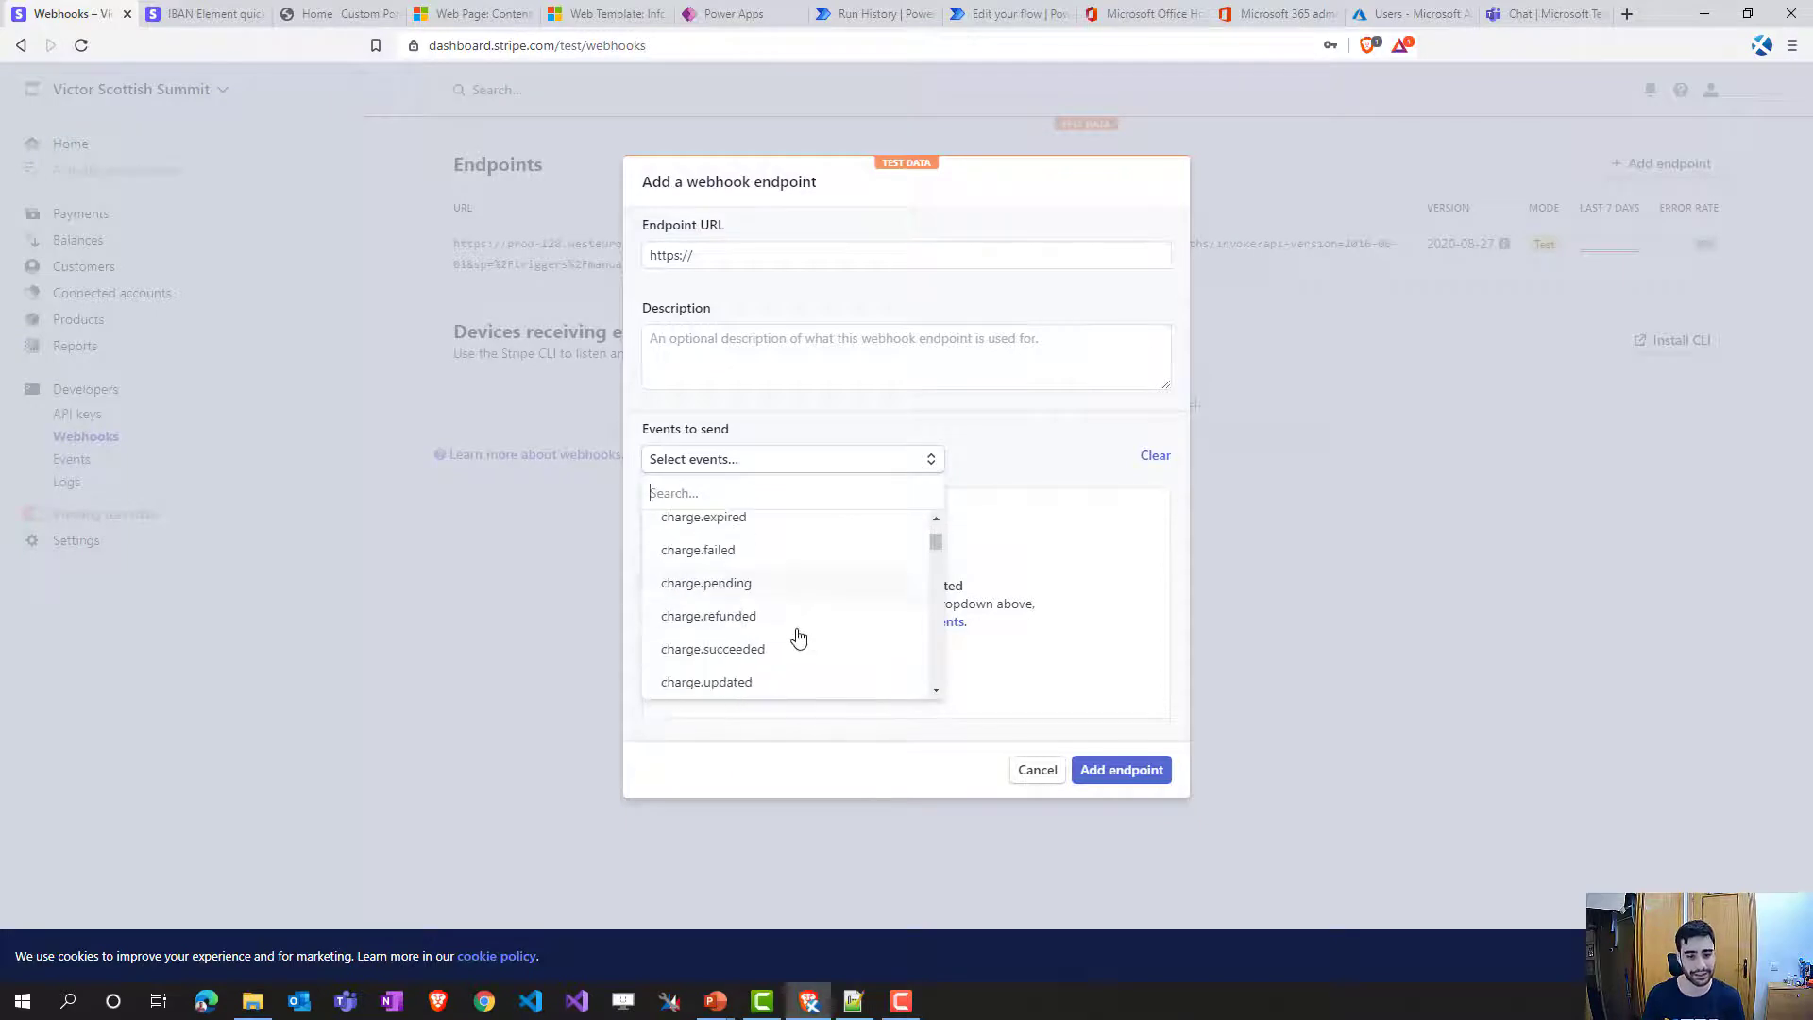
{"action": "scroll", "coordinate": [784, 614], "scroll_direction": "up", "scroll_amount": 1}
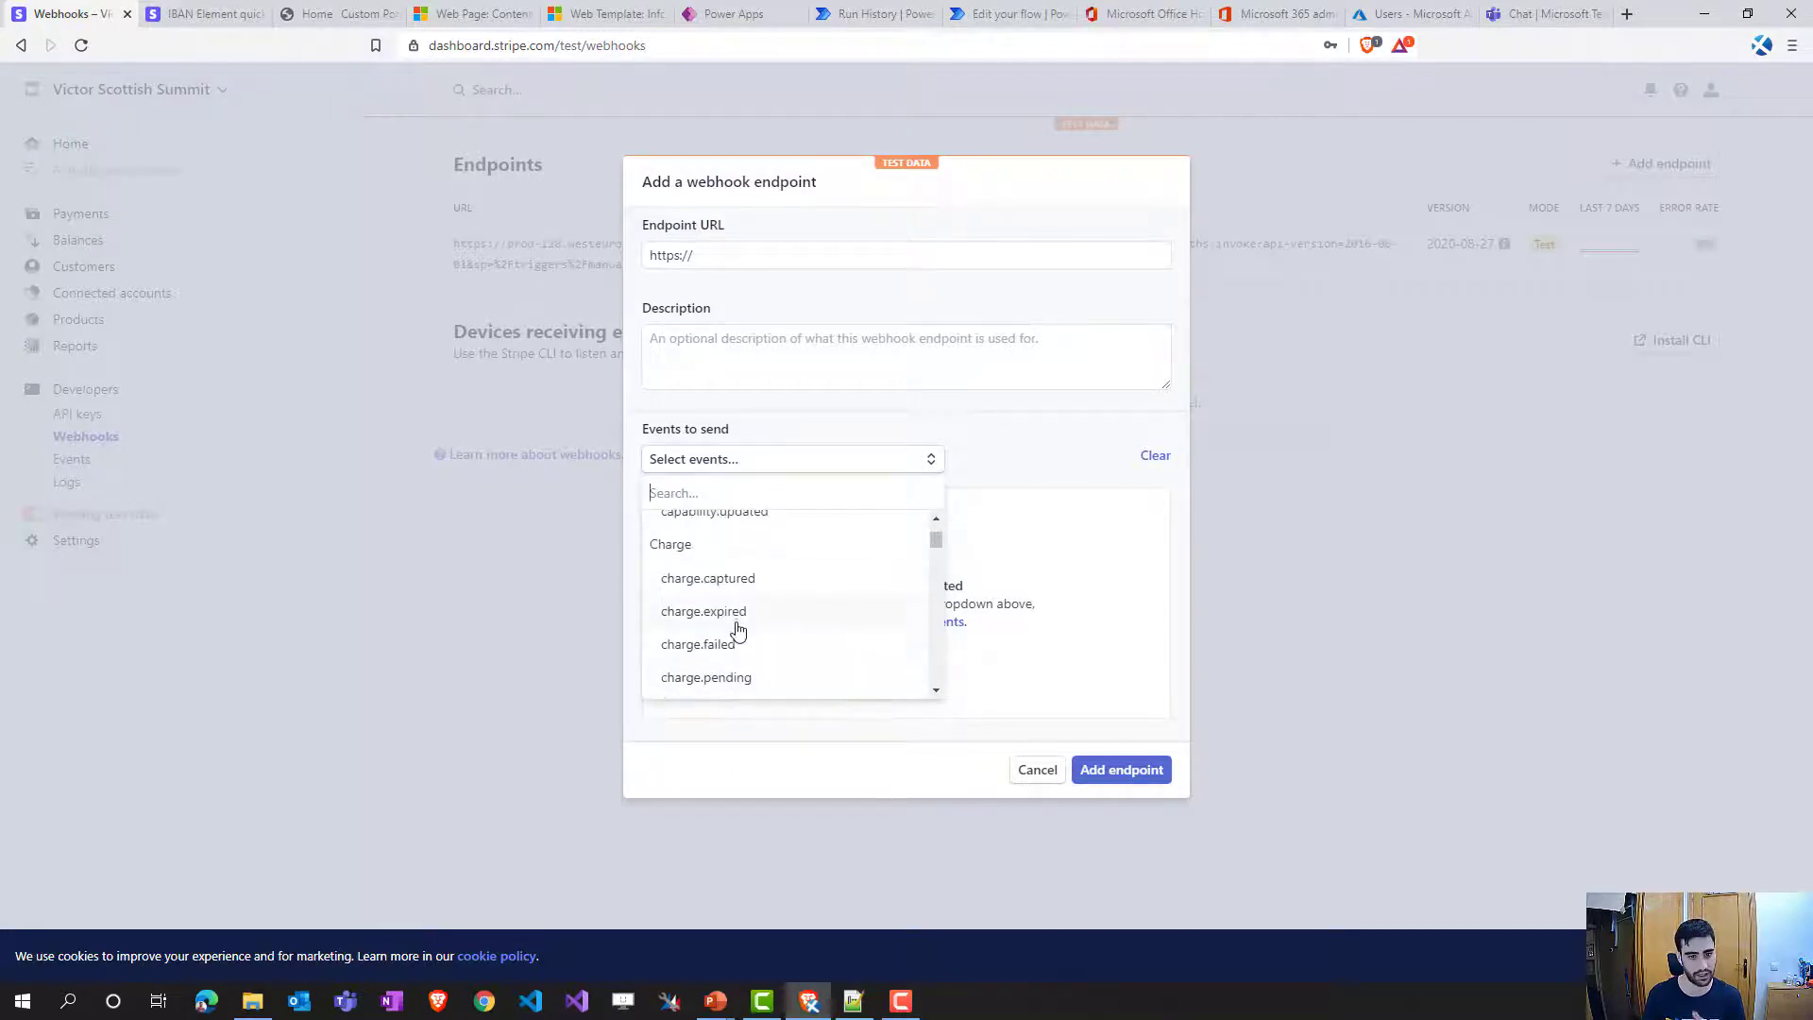
{"action": "scroll", "coordinate": [723, 643], "scroll_direction": "down", "scroll_amount": 1}
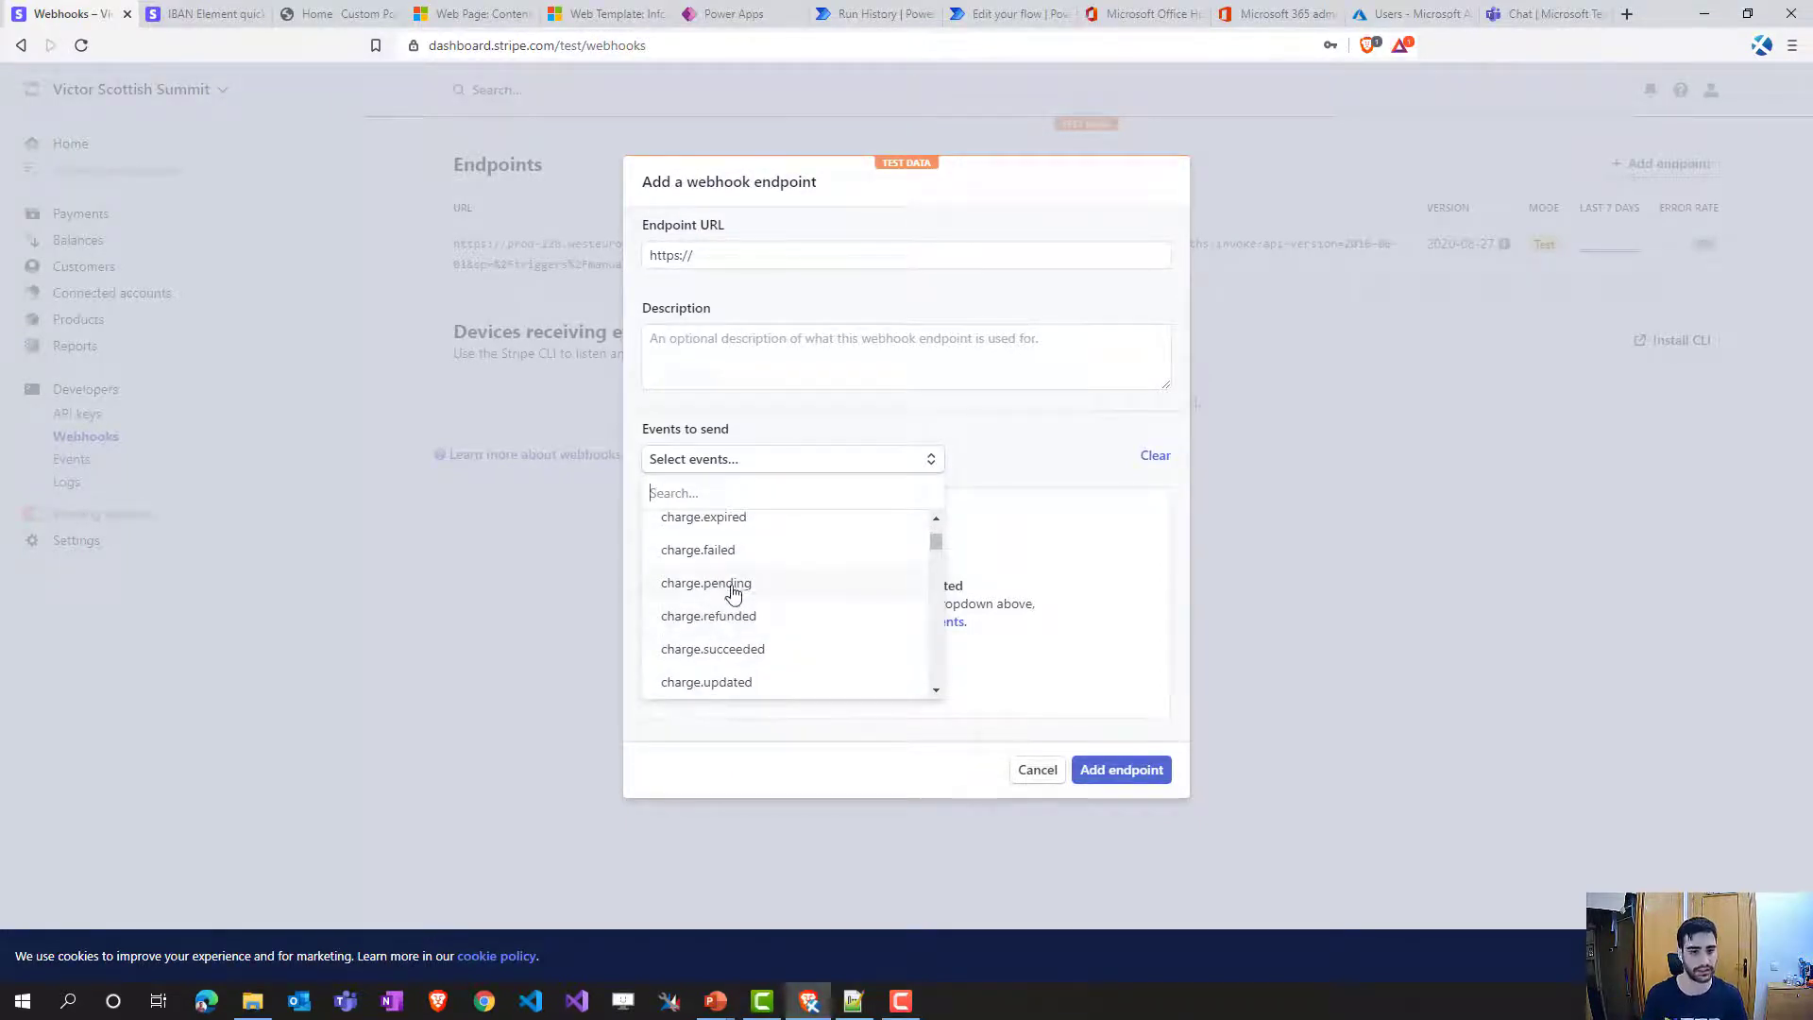
{"action": "left_click", "coordinate": [1131, 682]}
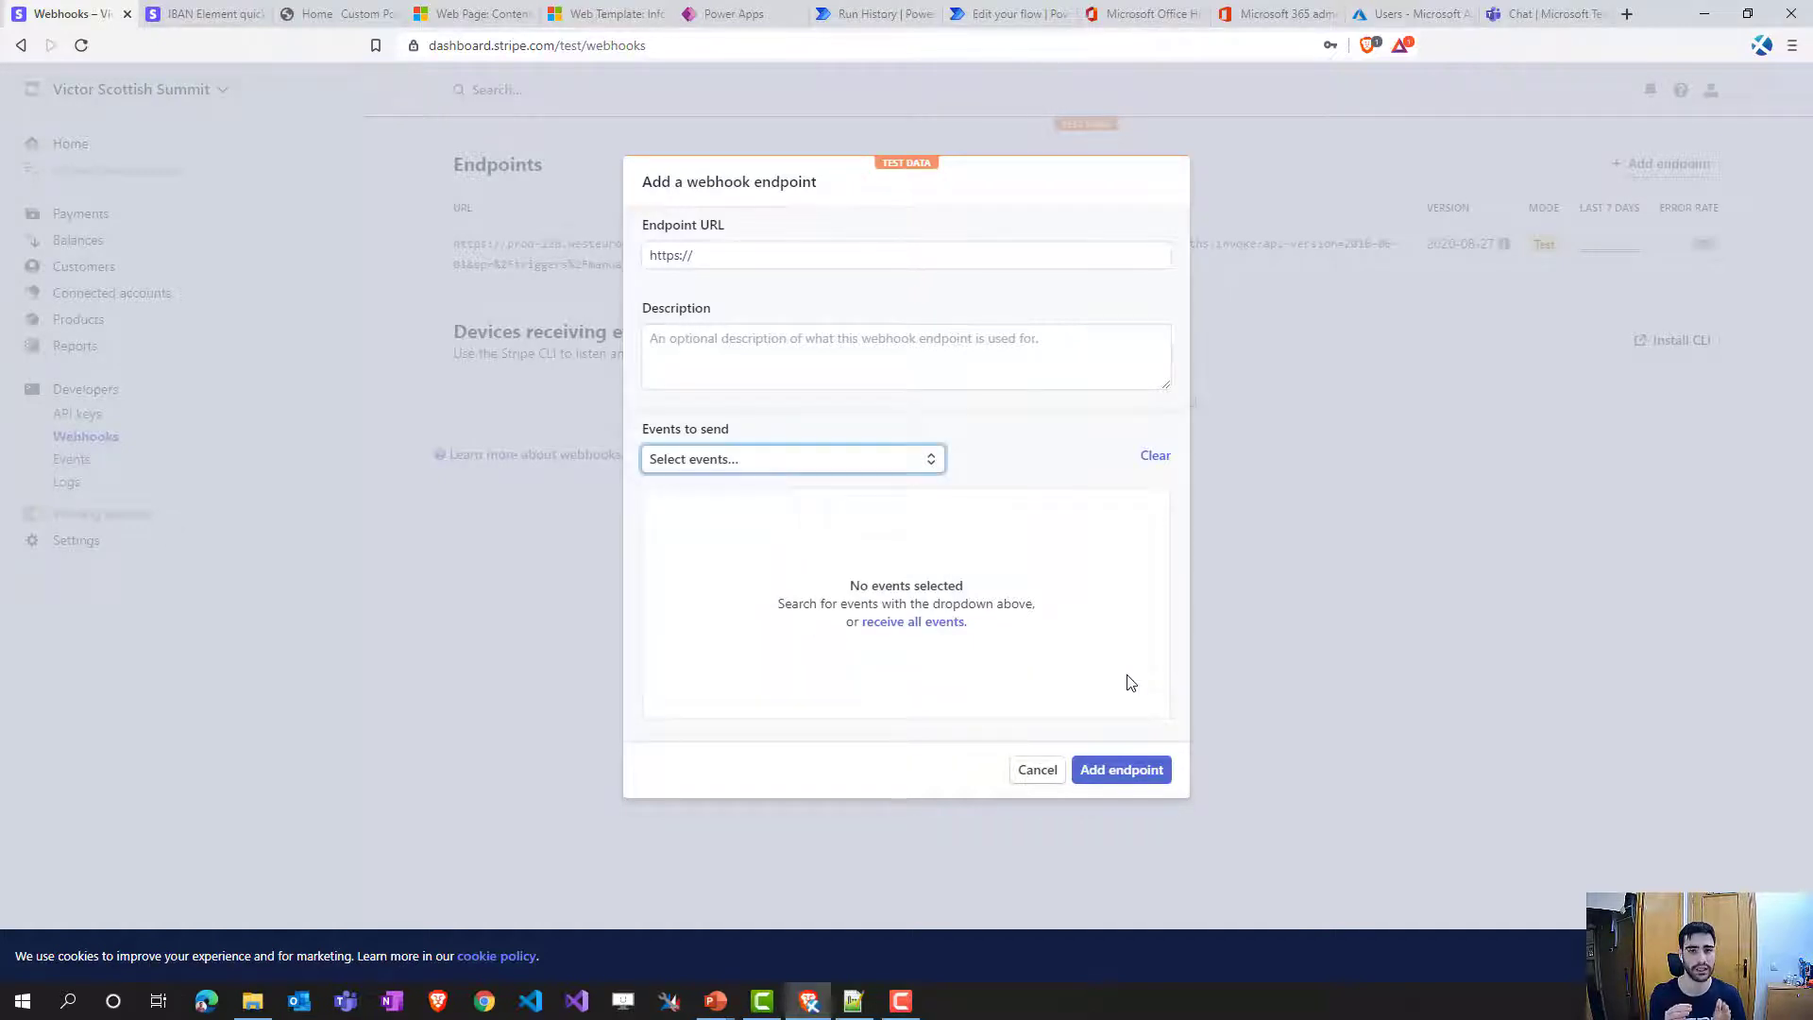
- Try selecting the charge.succeeded event for the new webhook endpoint, examine its endpoint URL field and cancel the form
{"action": "left_click", "coordinate": [793, 459]}
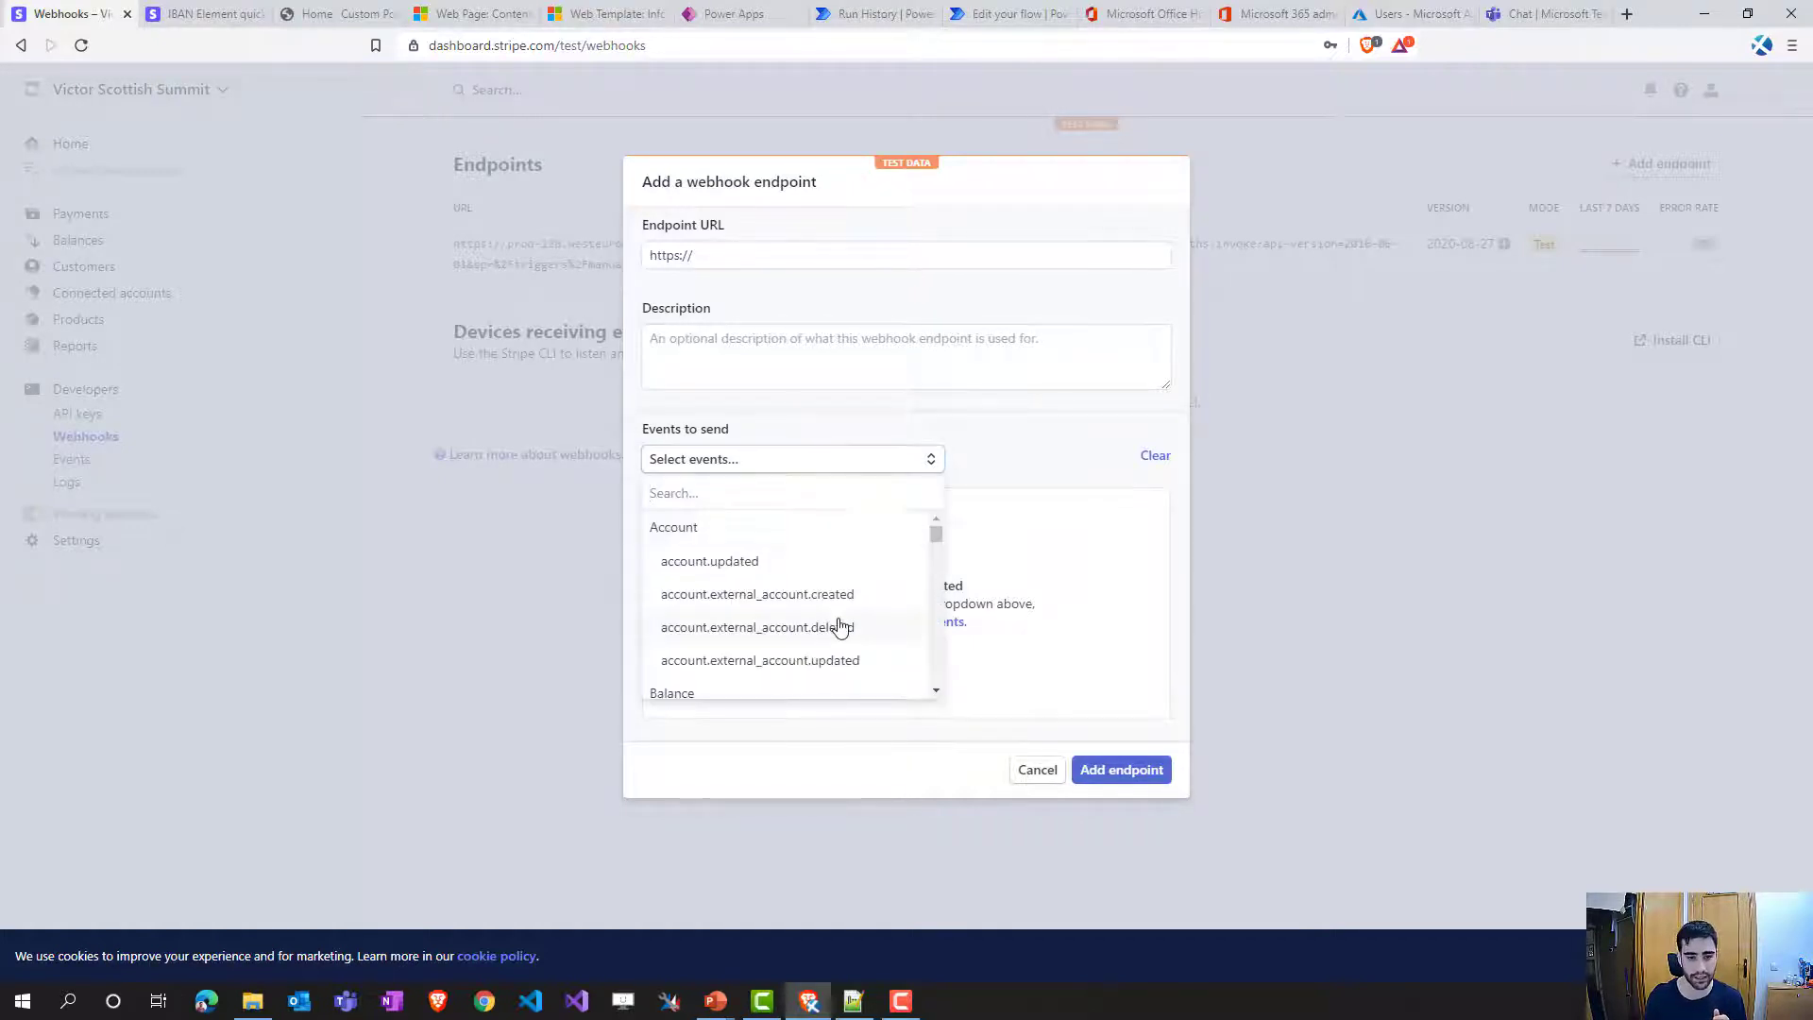
{"action": "scroll", "coordinate": [836, 627], "scroll_direction": "down", "scroll_amount": 5}
{"action": "scroll", "coordinate": [761, 634], "scroll_direction": "down", "scroll_amount": 1}
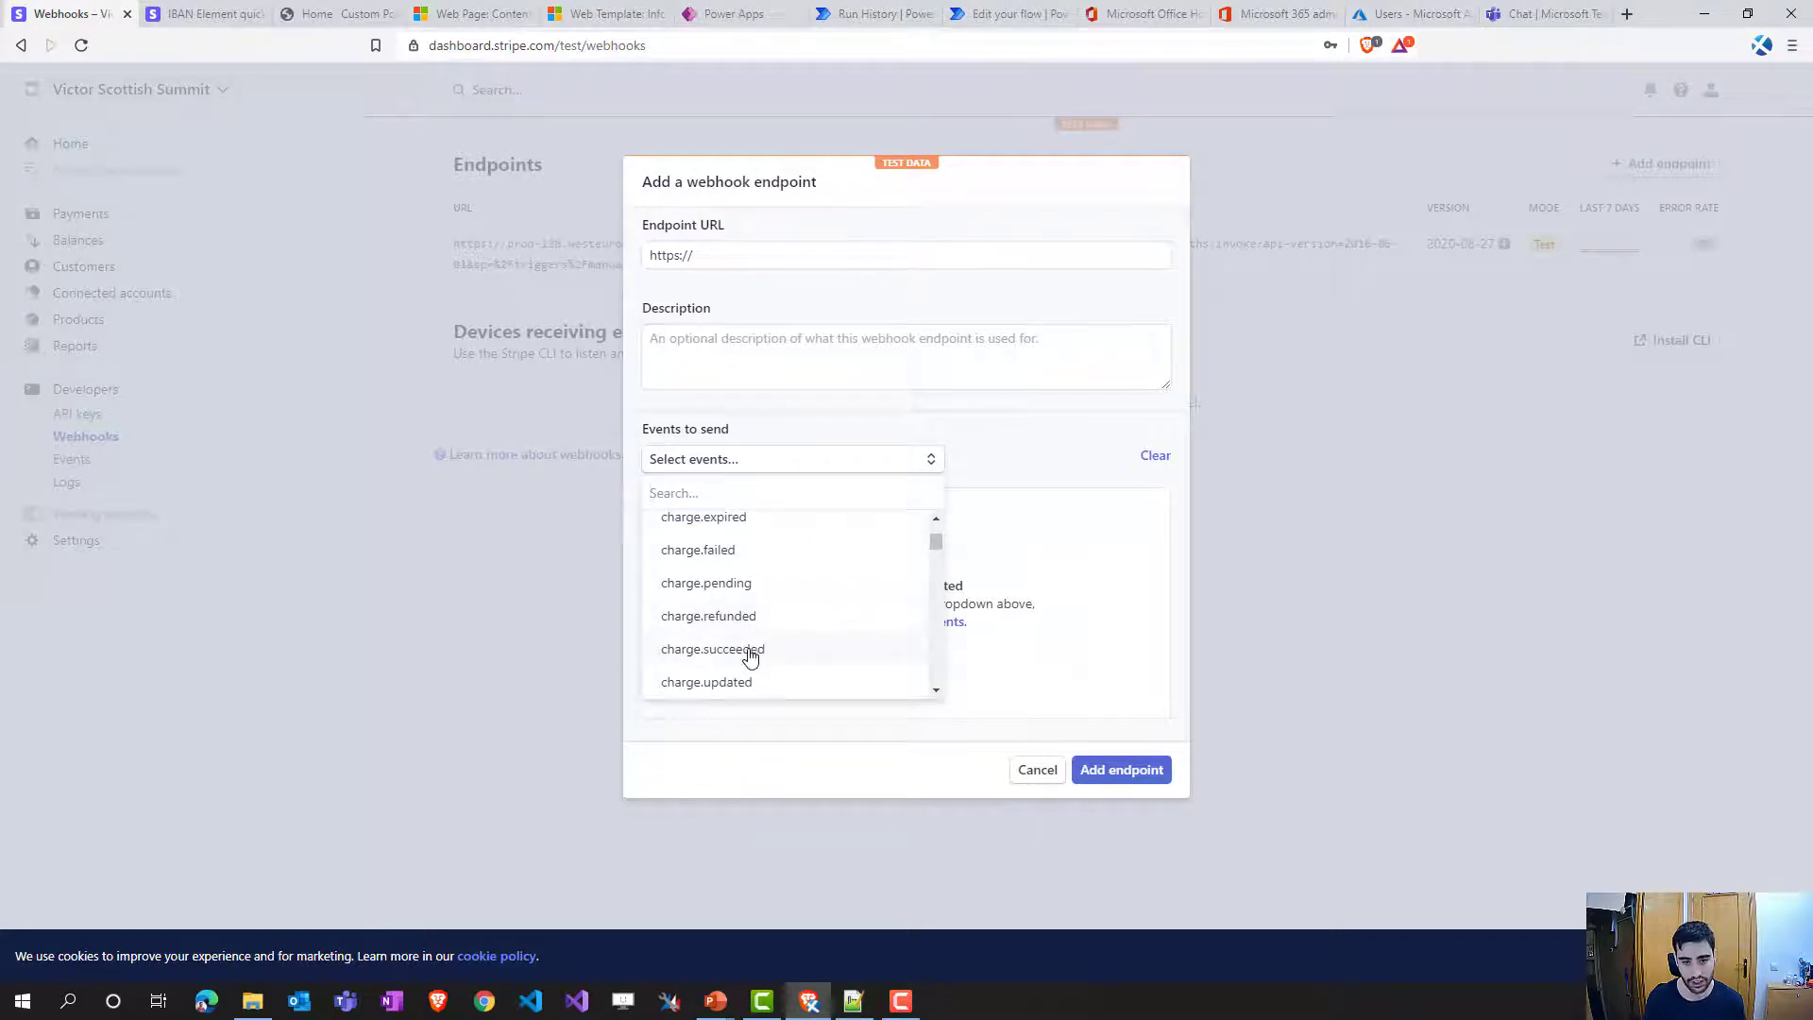
{"action": "left_click", "coordinate": [750, 652]}
{"action": "left_click", "coordinate": [799, 255]}
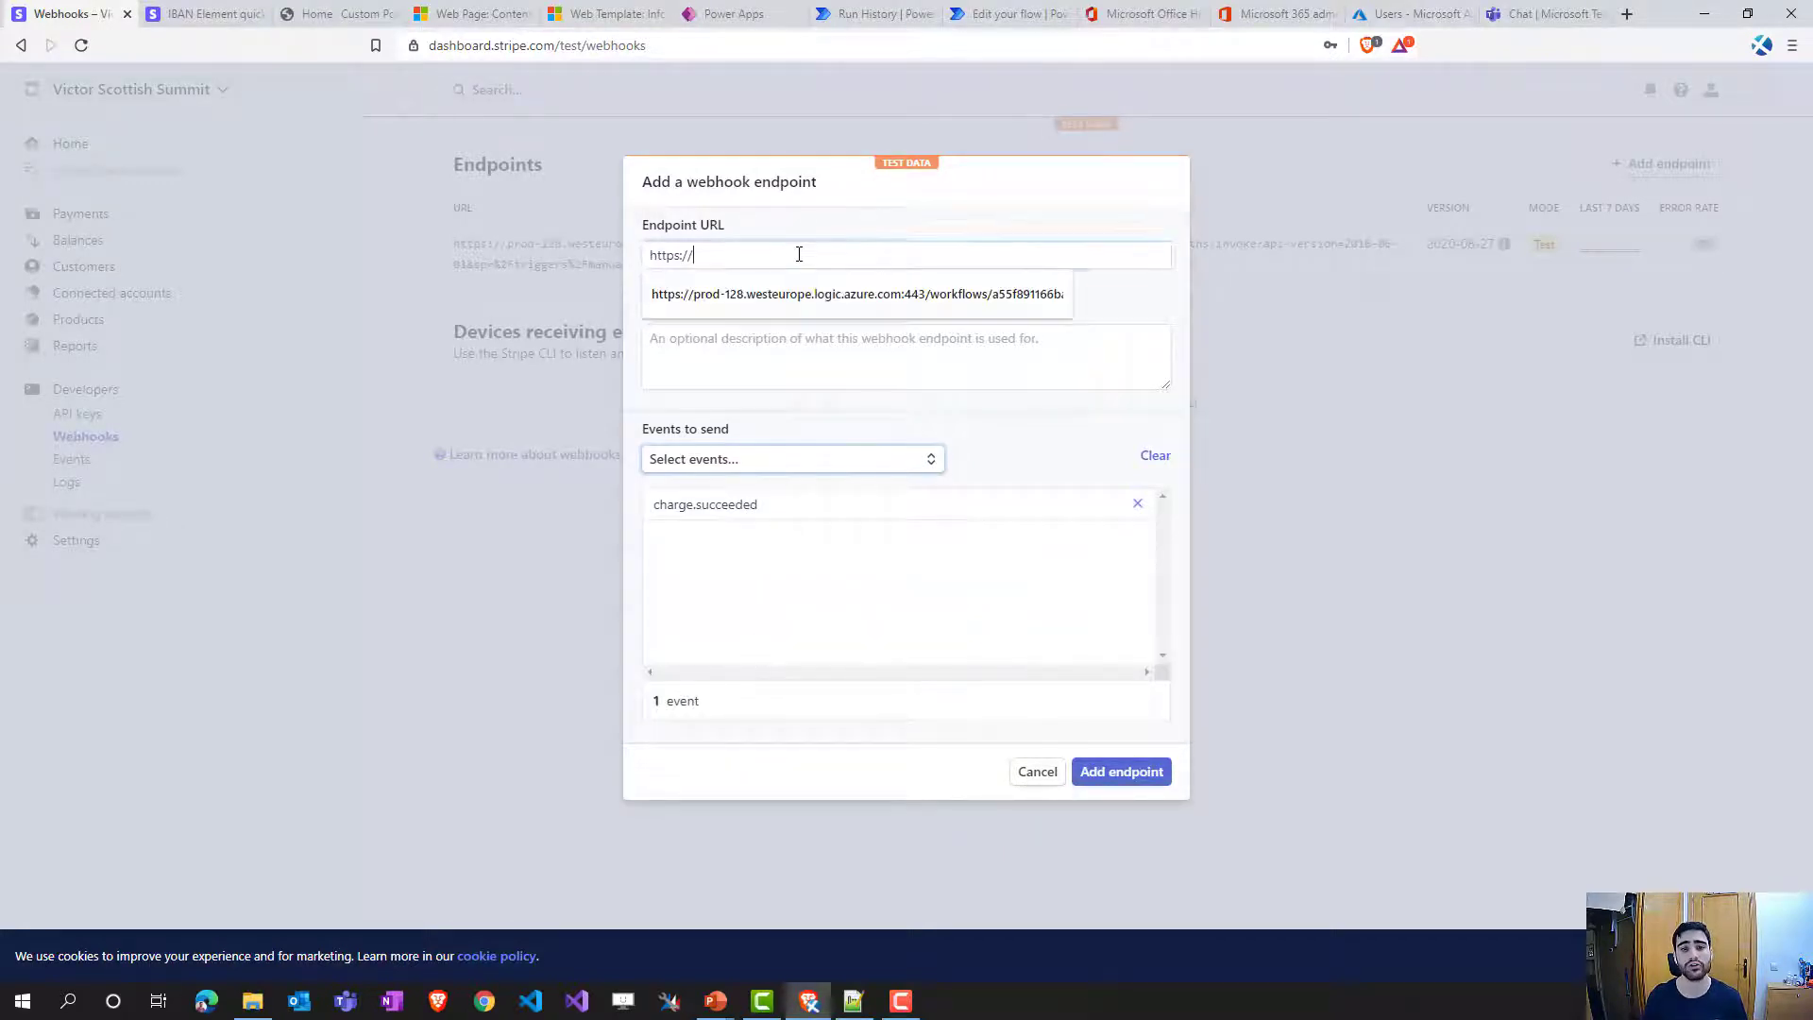
{"action": "key", "text": "ctrl+a"}
{"action": "left_click", "coordinate": [714, 249]}
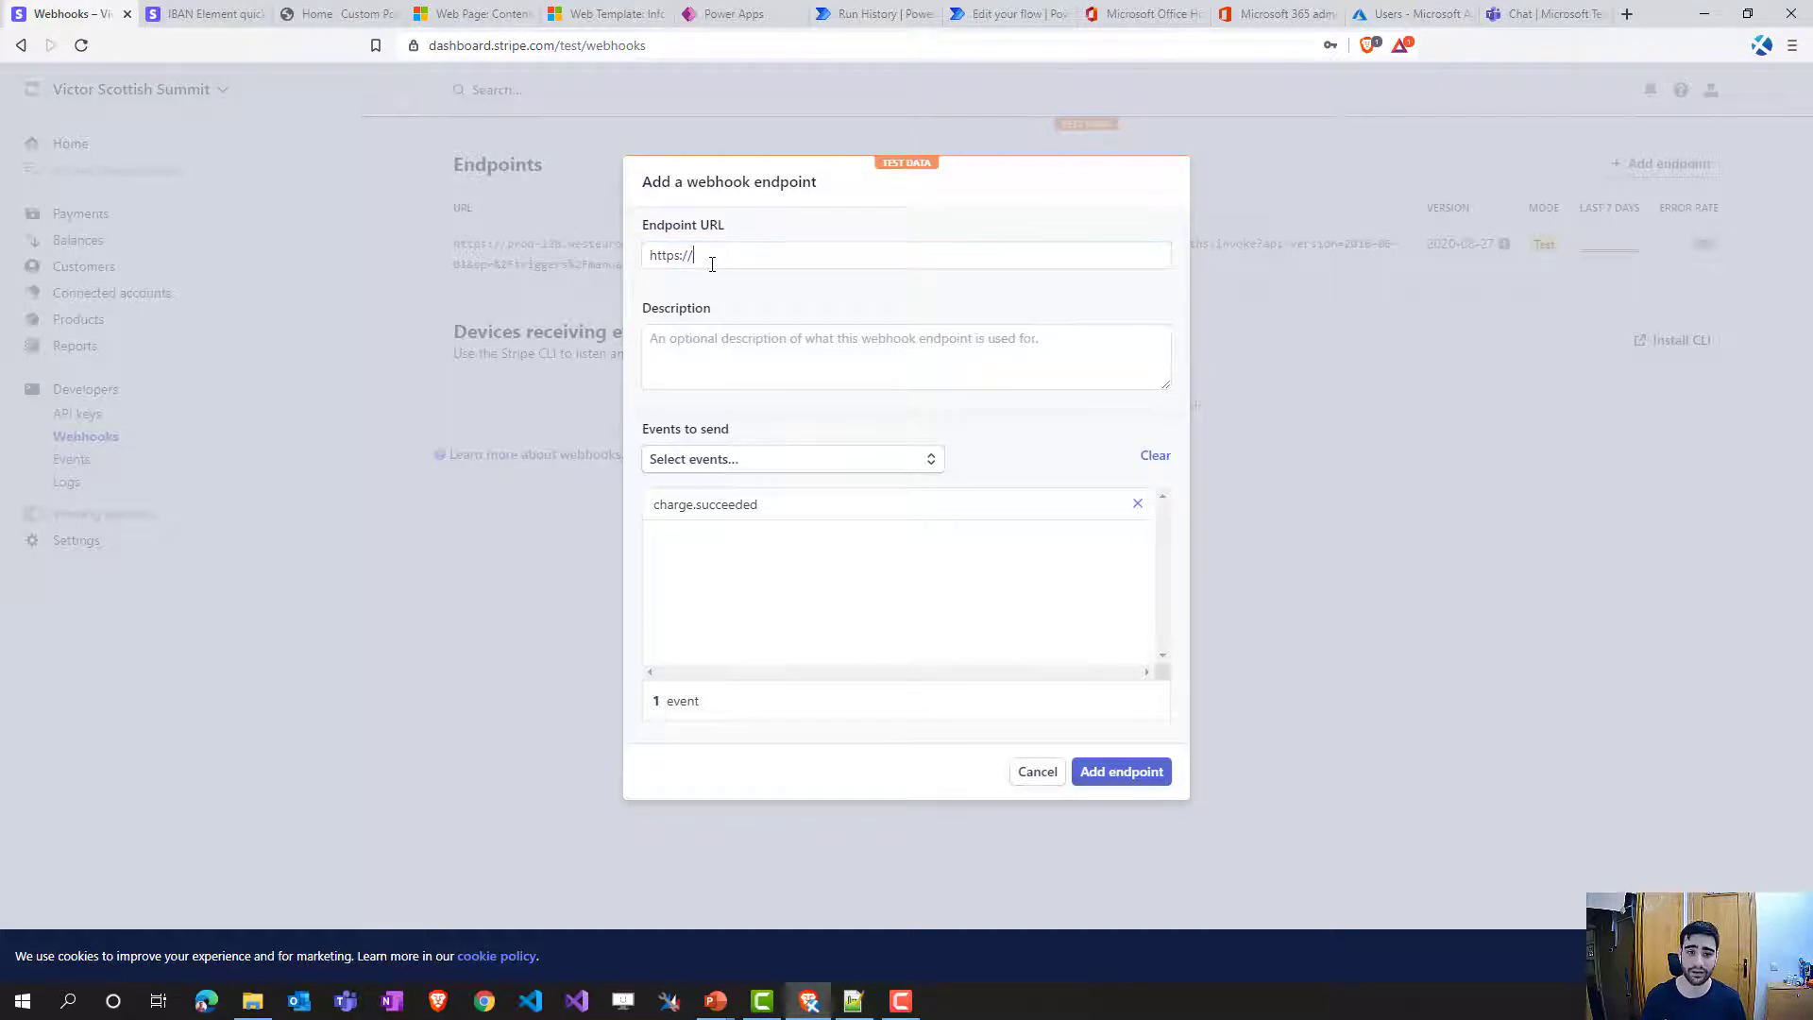
{"action": "triple_click", "coordinate": [712, 257]}
{"action": "left_click", "coordinate": [933, 257]}
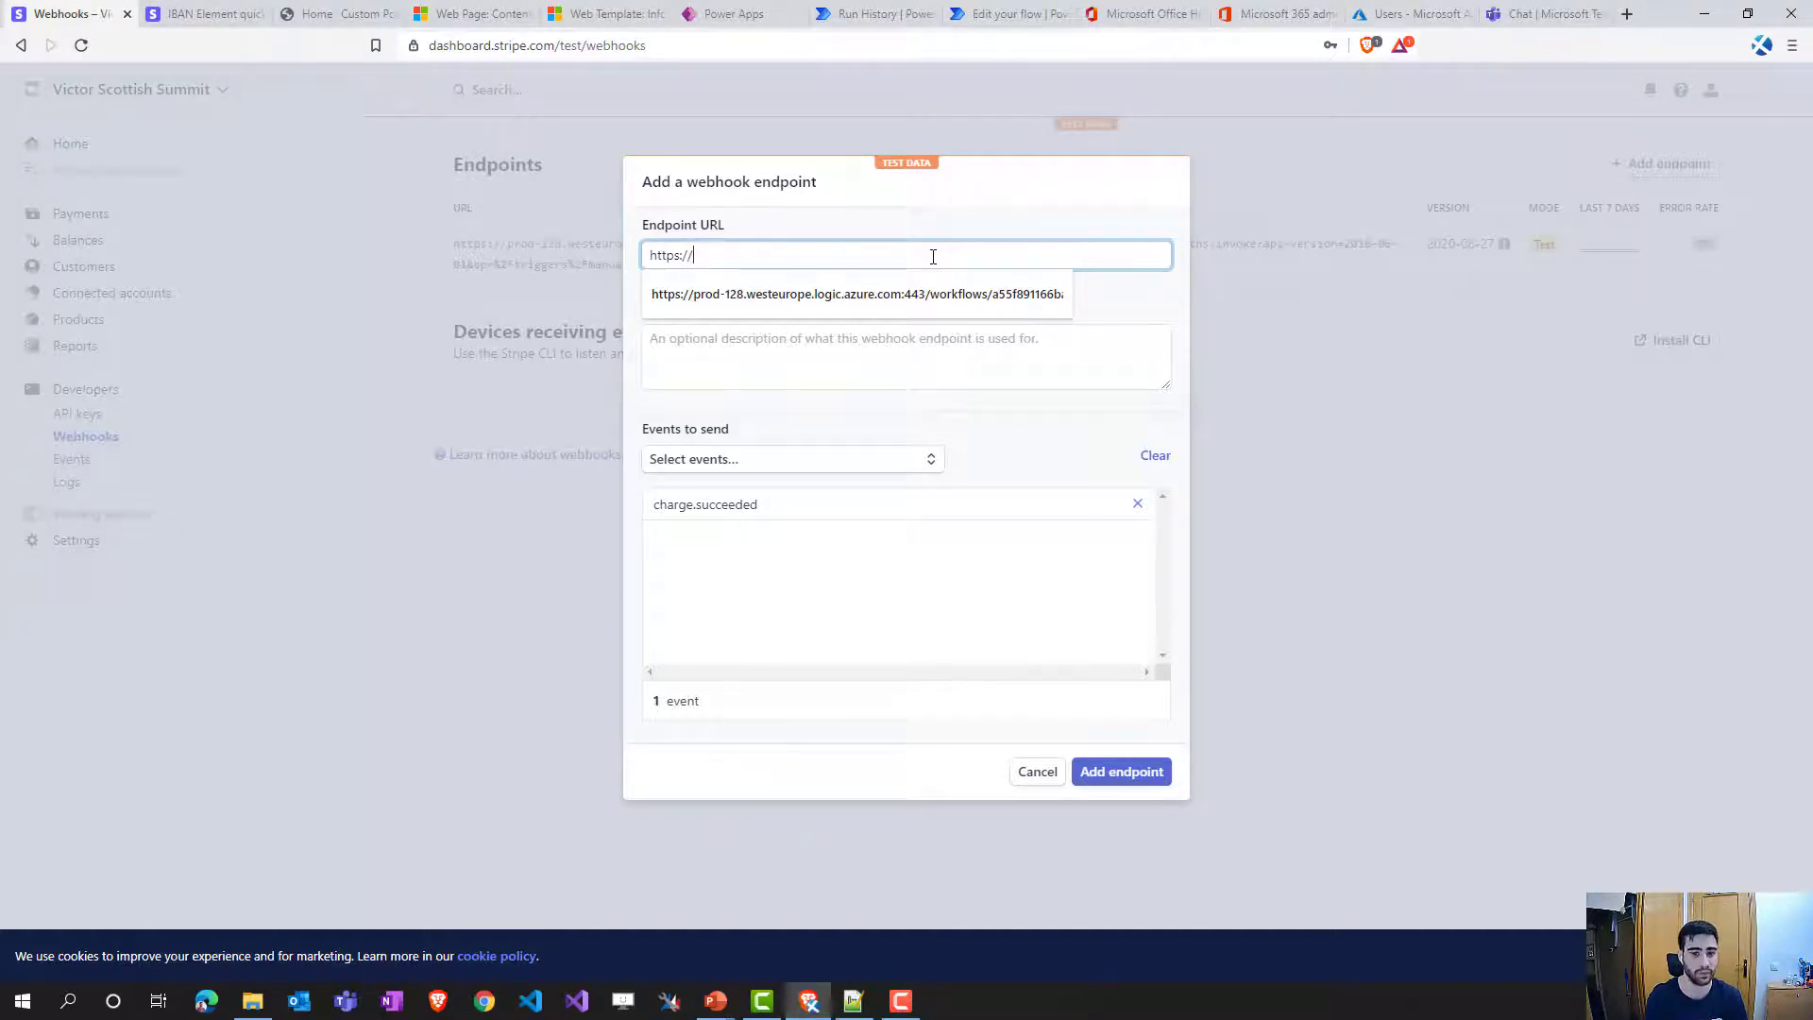
{"action": "left_click", "coordinate": [1038, 772]}
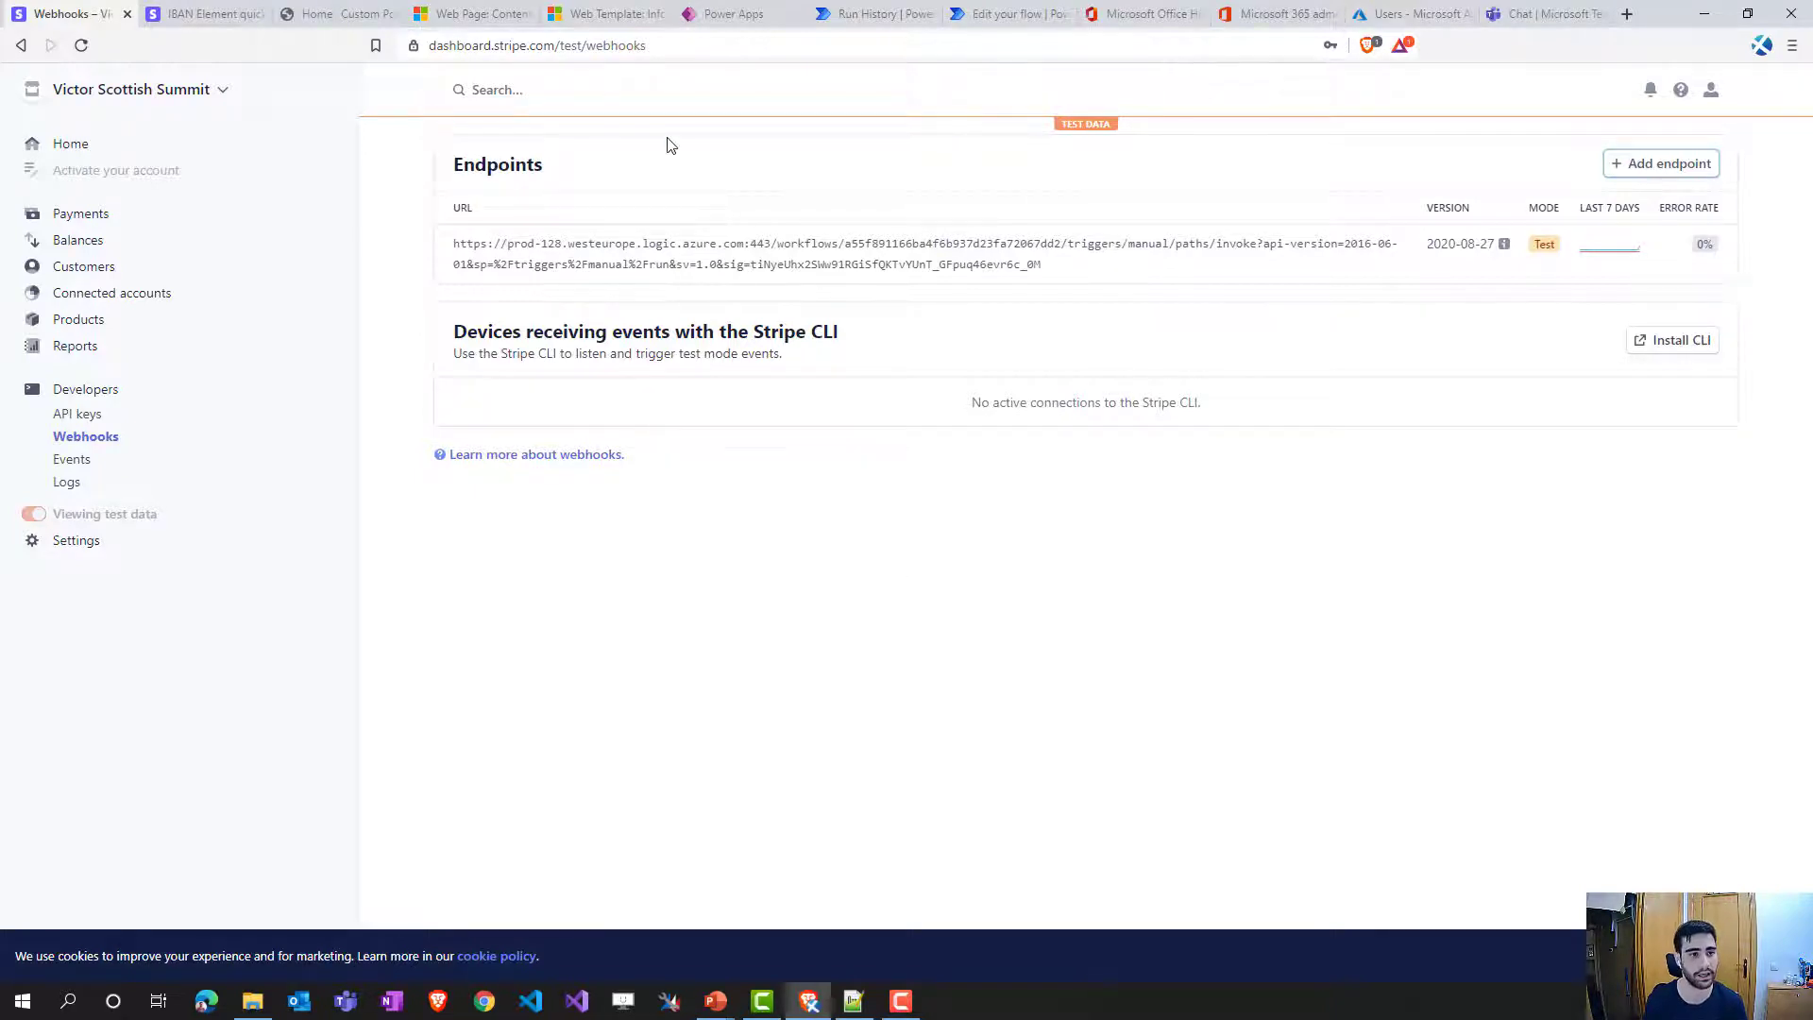
- Close the IBAN Element page, switch to the portal home page and reload it without the paymentSuccessful=true parameter
{"action": "middle_click", "coordinate": [182, 19]}
{"action": "left_click", "coordinate": [182, 21]}
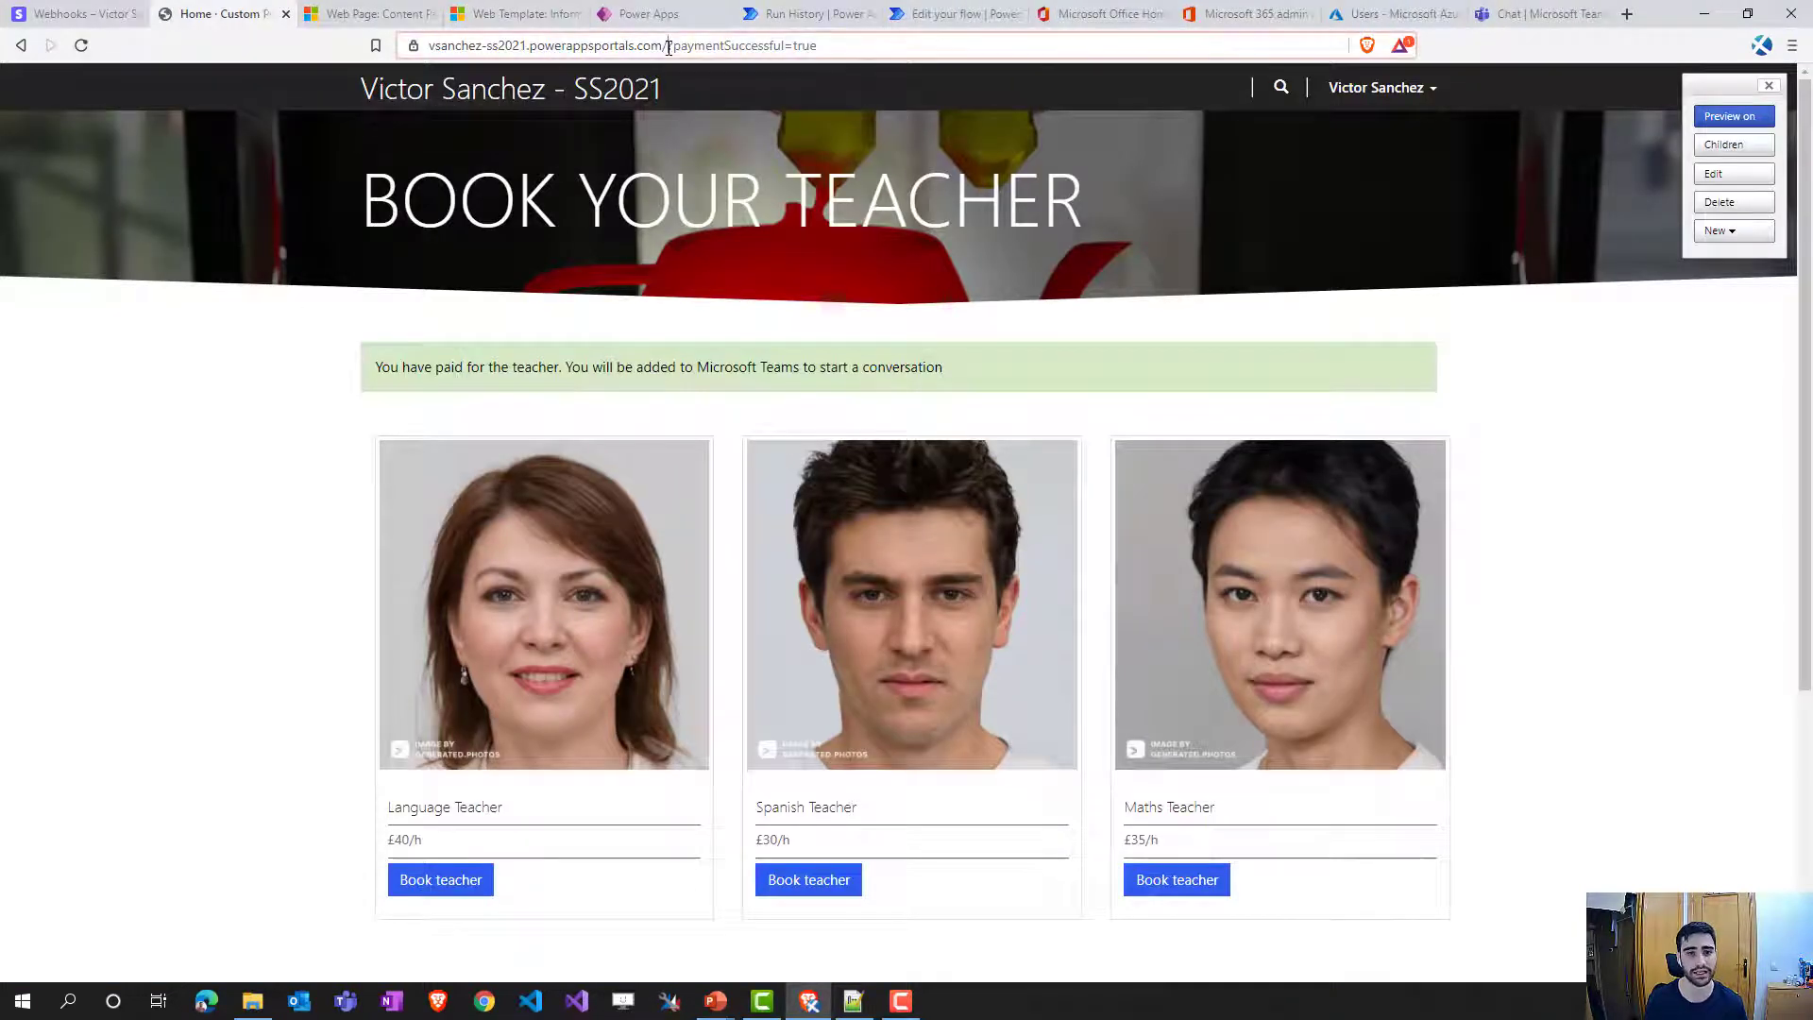
{"action": "left_click_drag", "start_coordinate": [670, 51], "coordinate": [1240, 64]}
{"action": "key", "text": "BackSpace"}
{"action": "key", "text": "Return"}
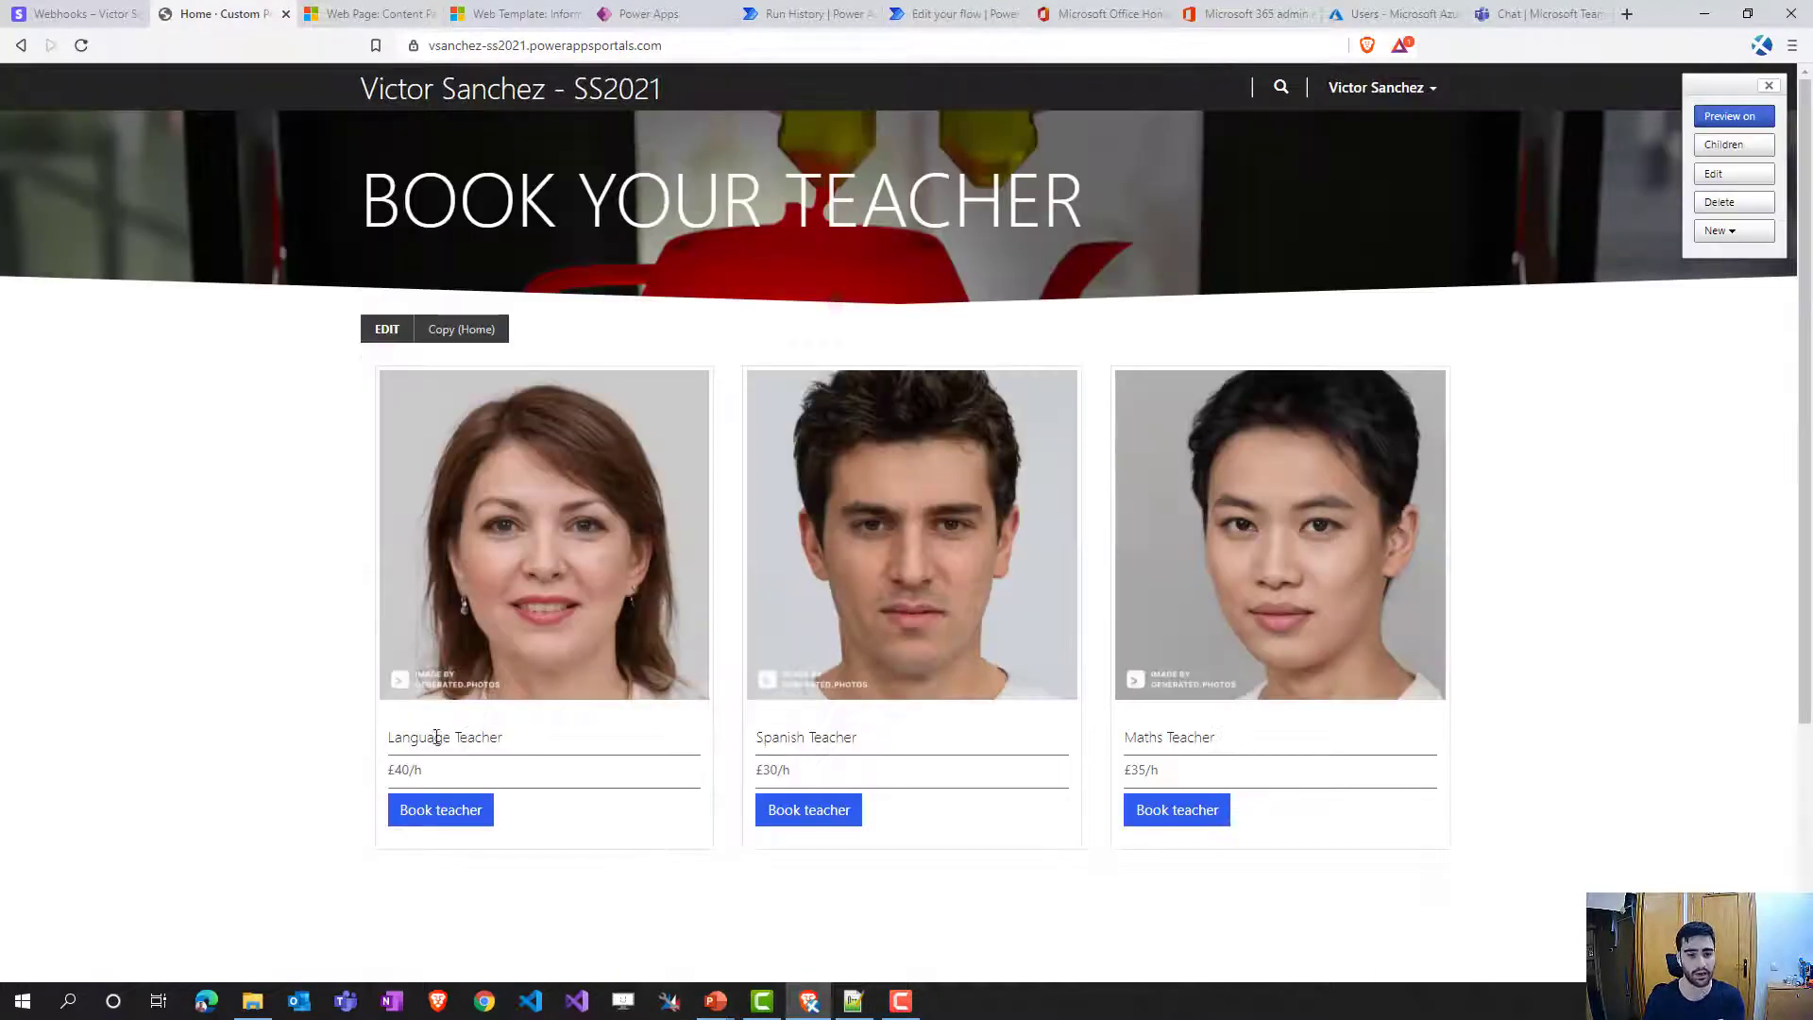
- Highlight the Language Teacher, Spanish Teacher and Maths Teacher titles on the portal's home page
{"action": "left_click_drag", "start_coordinate": [390, 736], "coordinate": [579, 734]}
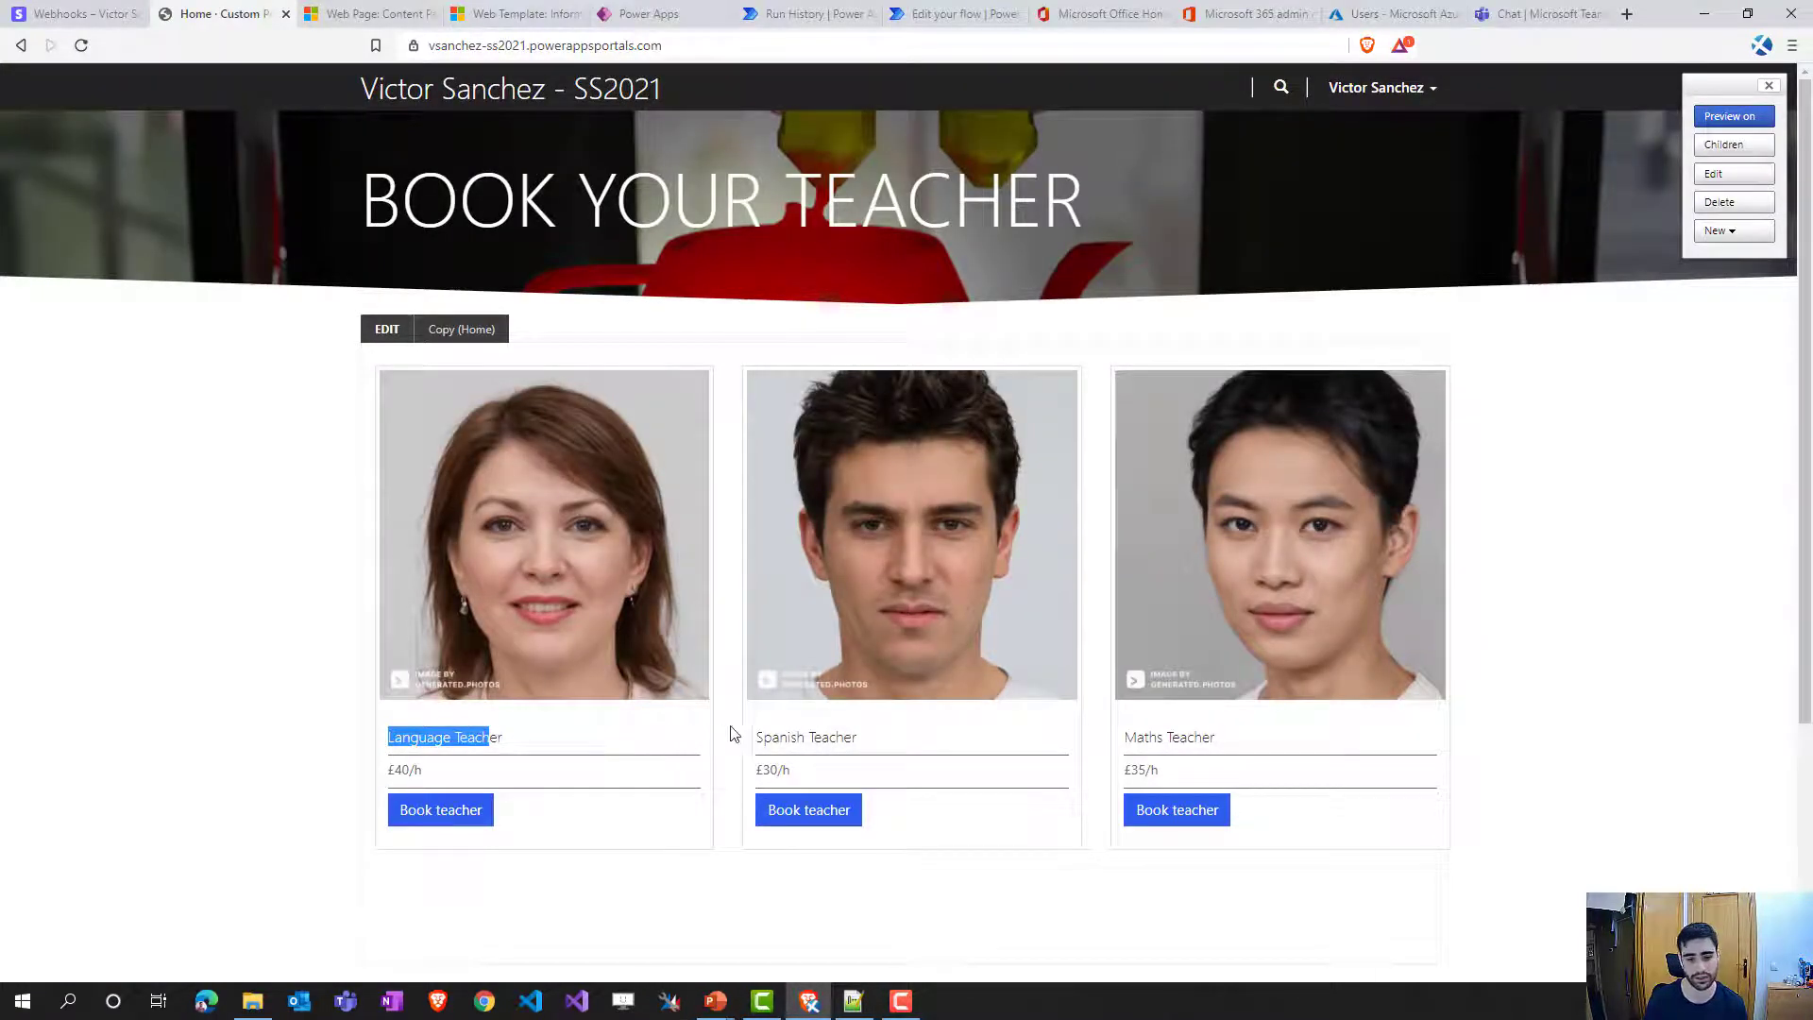
{"action": "left_click_drag", "start_coordinate": [763, 737], "coordinate": [857, 737]}
{"action": "left_click_drag", "start_coordinate": [1125, 737], "coordinate": [1218, 753]}
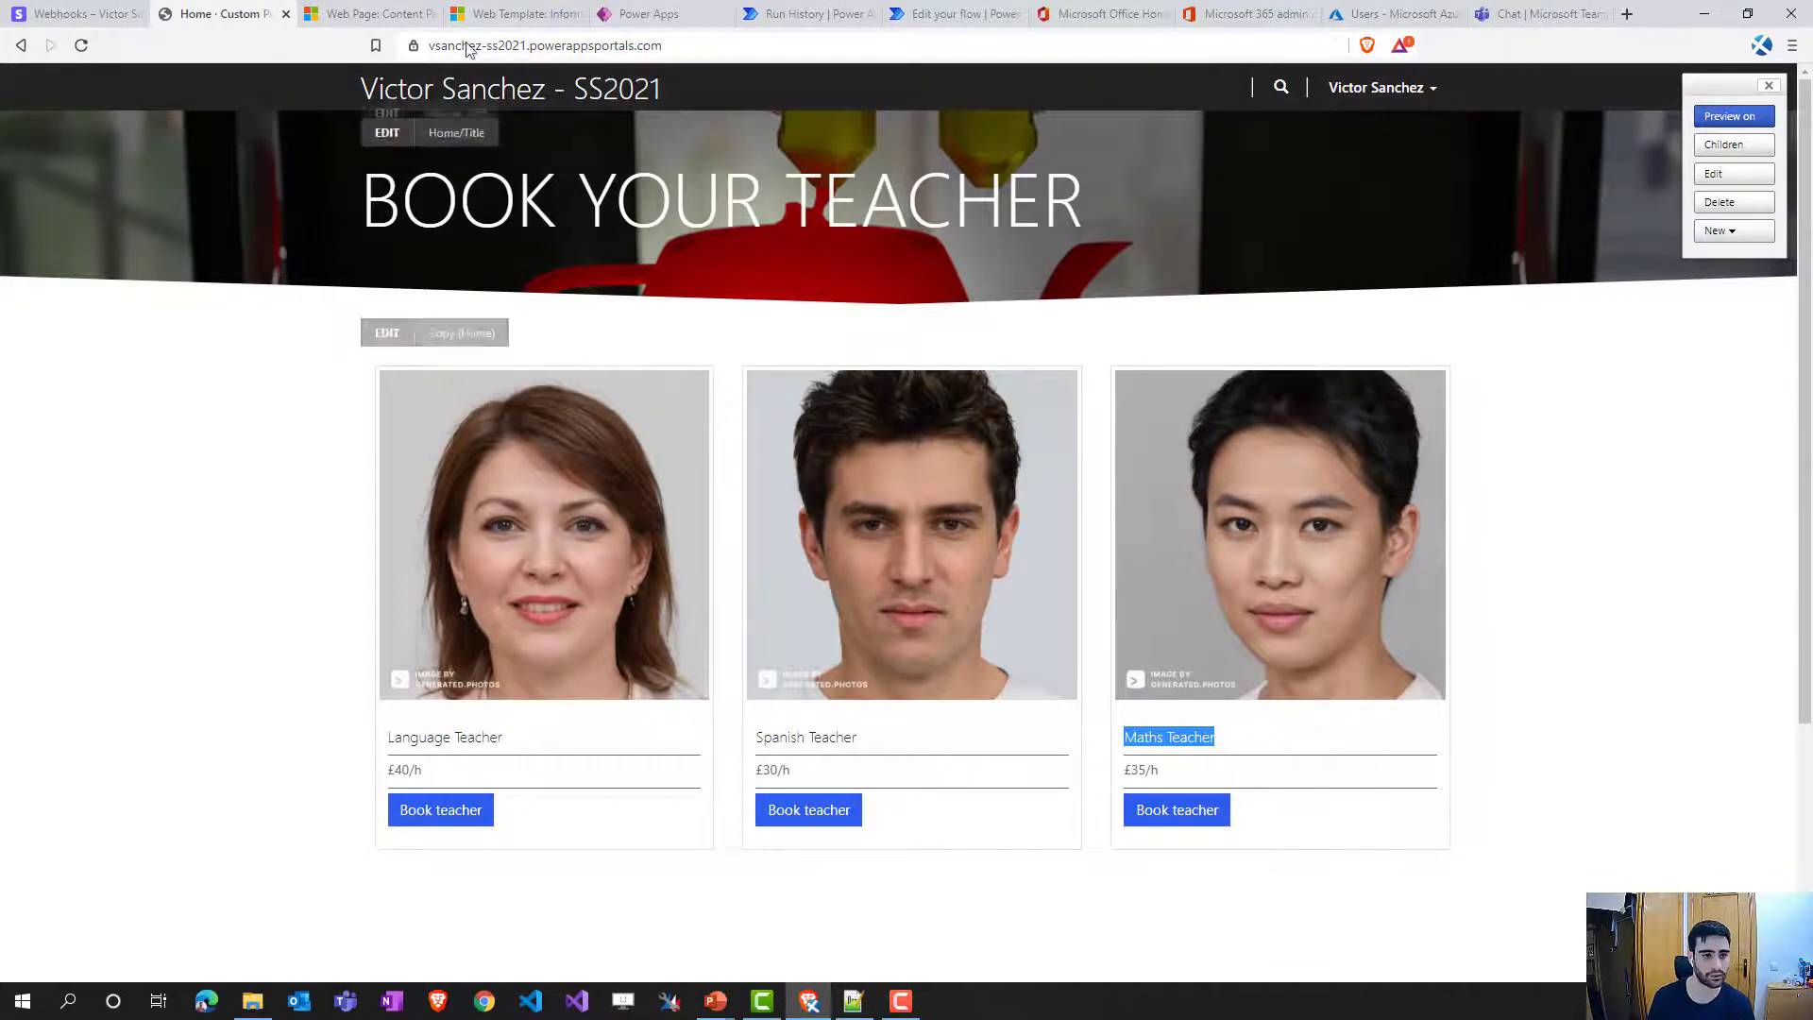
- Switch to the Home web page record in Dynamics 365 Portal Management and highlight the Language Teacher block in its HTML
{"action": "left_click", "coordinate": [378, 13]}
{"action": "left_click", "coordinate": [352, 572]}
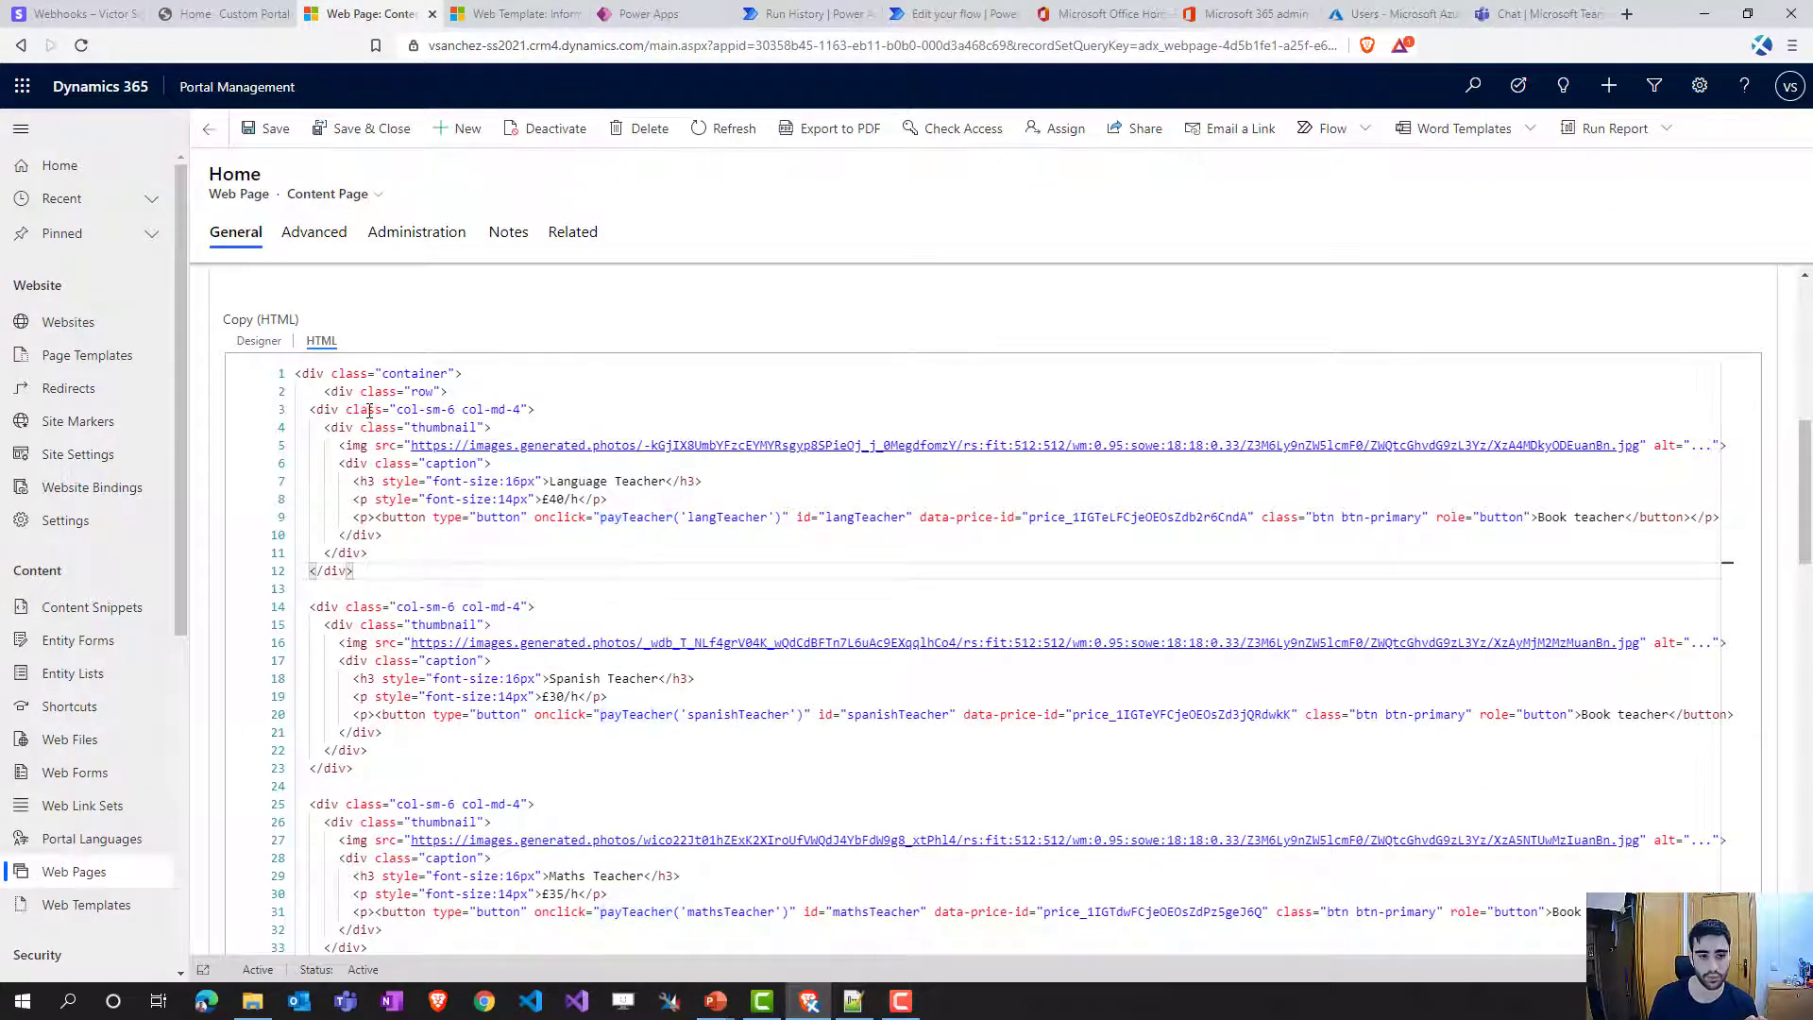
{"action": "left_click", "coordinate": [346, 481]}
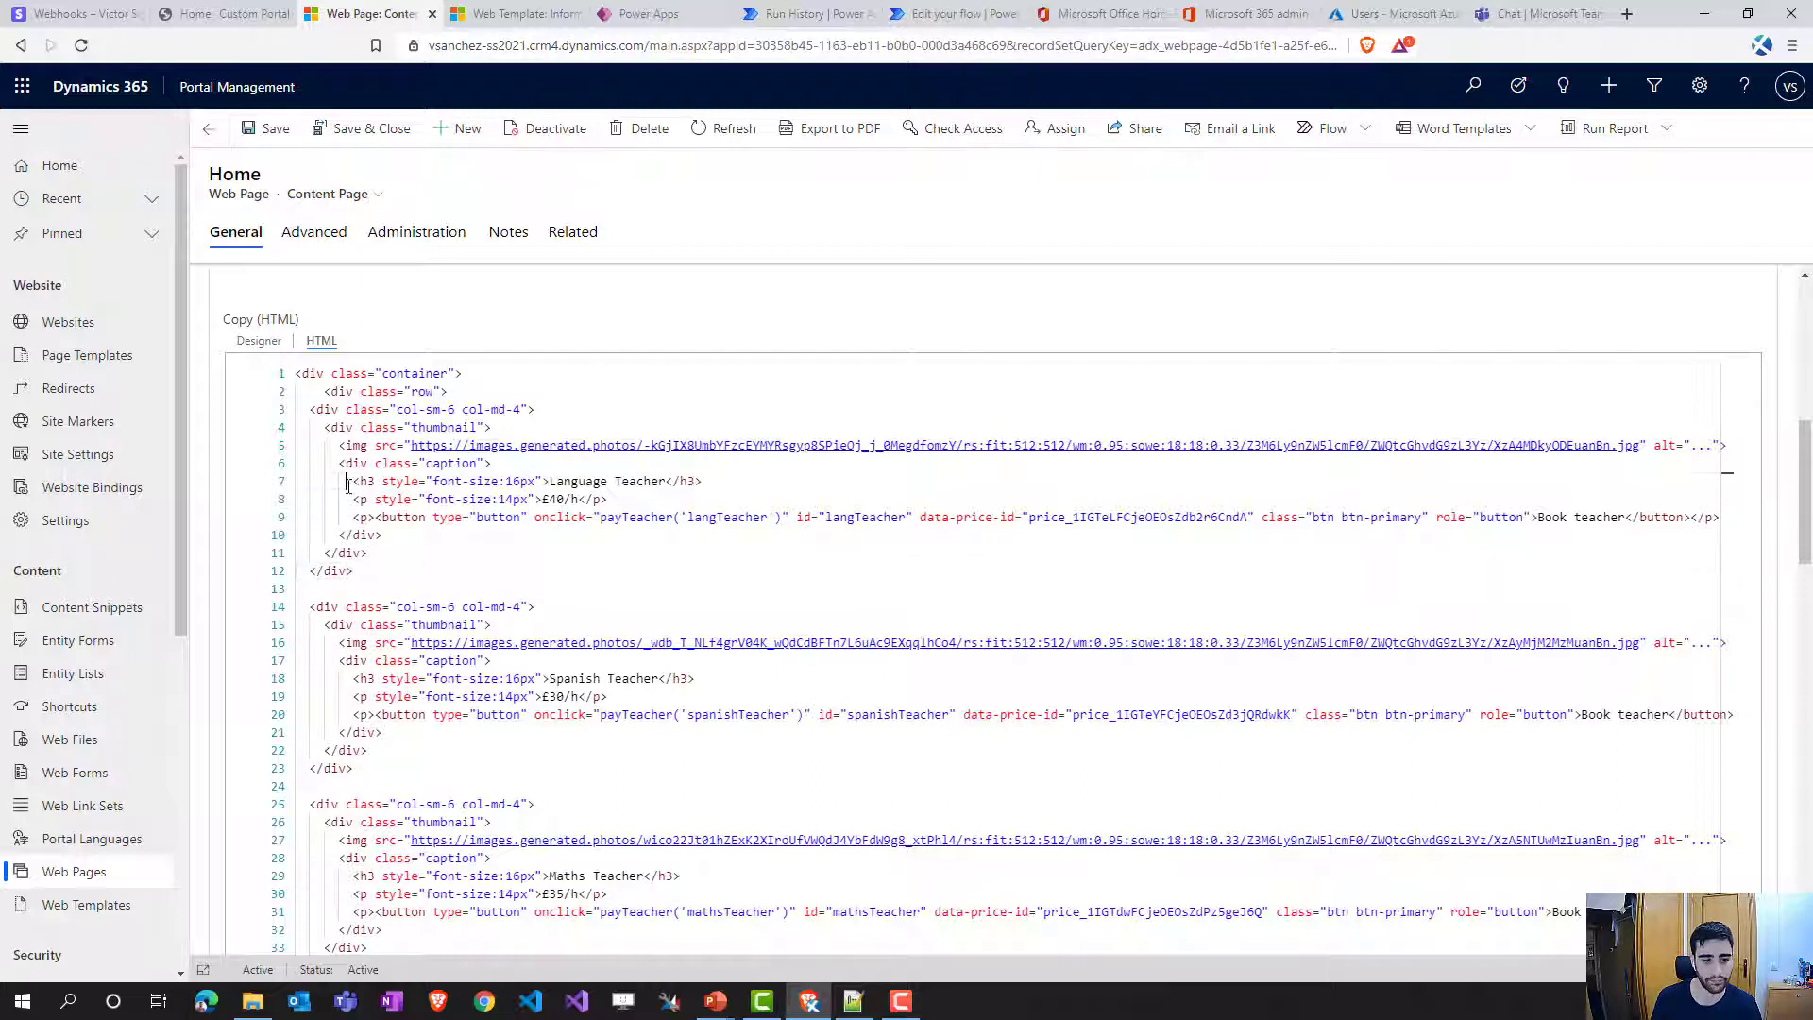
{"action": "left_click_drag", "start_coordinate": [346, 482], "coordinate": [383, 534]}
{"action": "left_click_drag", "start_coordinate": [309, 409], "coordinate": [405, 577]}
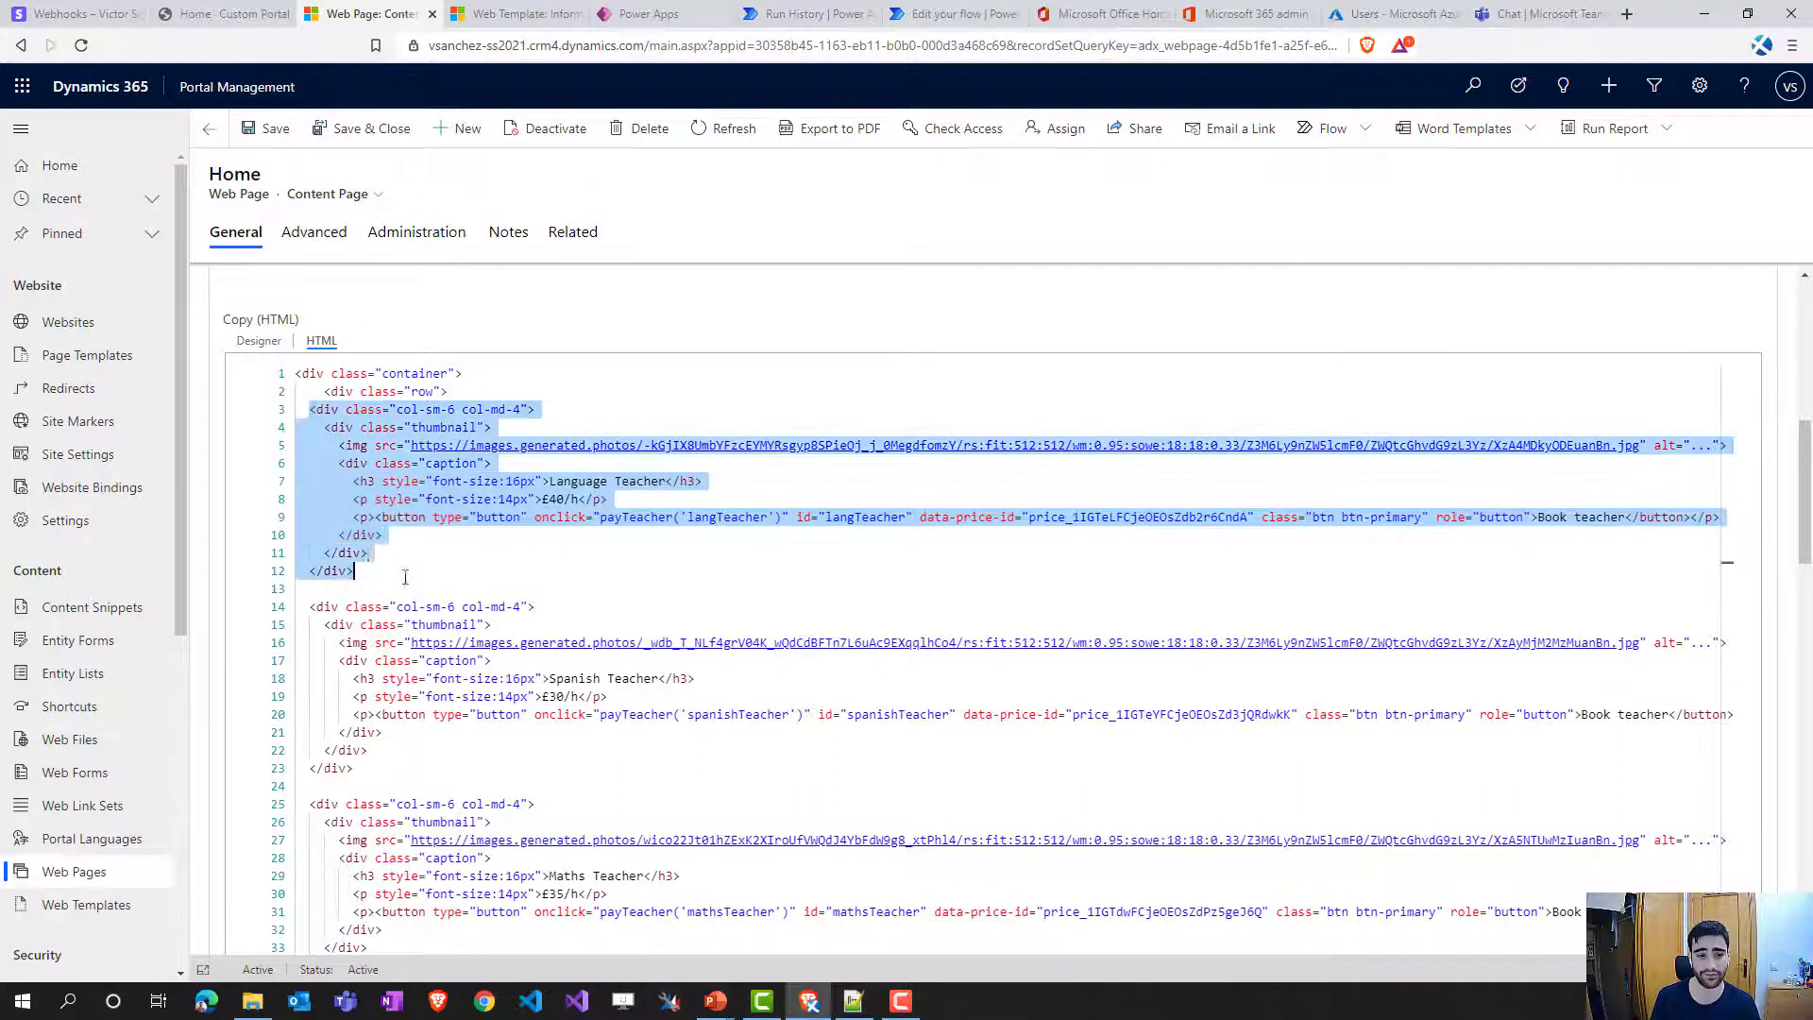
{"action": "left_click", "coordinate": [406, 578]}
- Examine the Language Teacher button's payTeacher call and data-price-id value, and highlight its surrounding HTML block
{"action": "left_click_drag", "start_coordinate": [600, 519], "coordinate": [665, 522]}
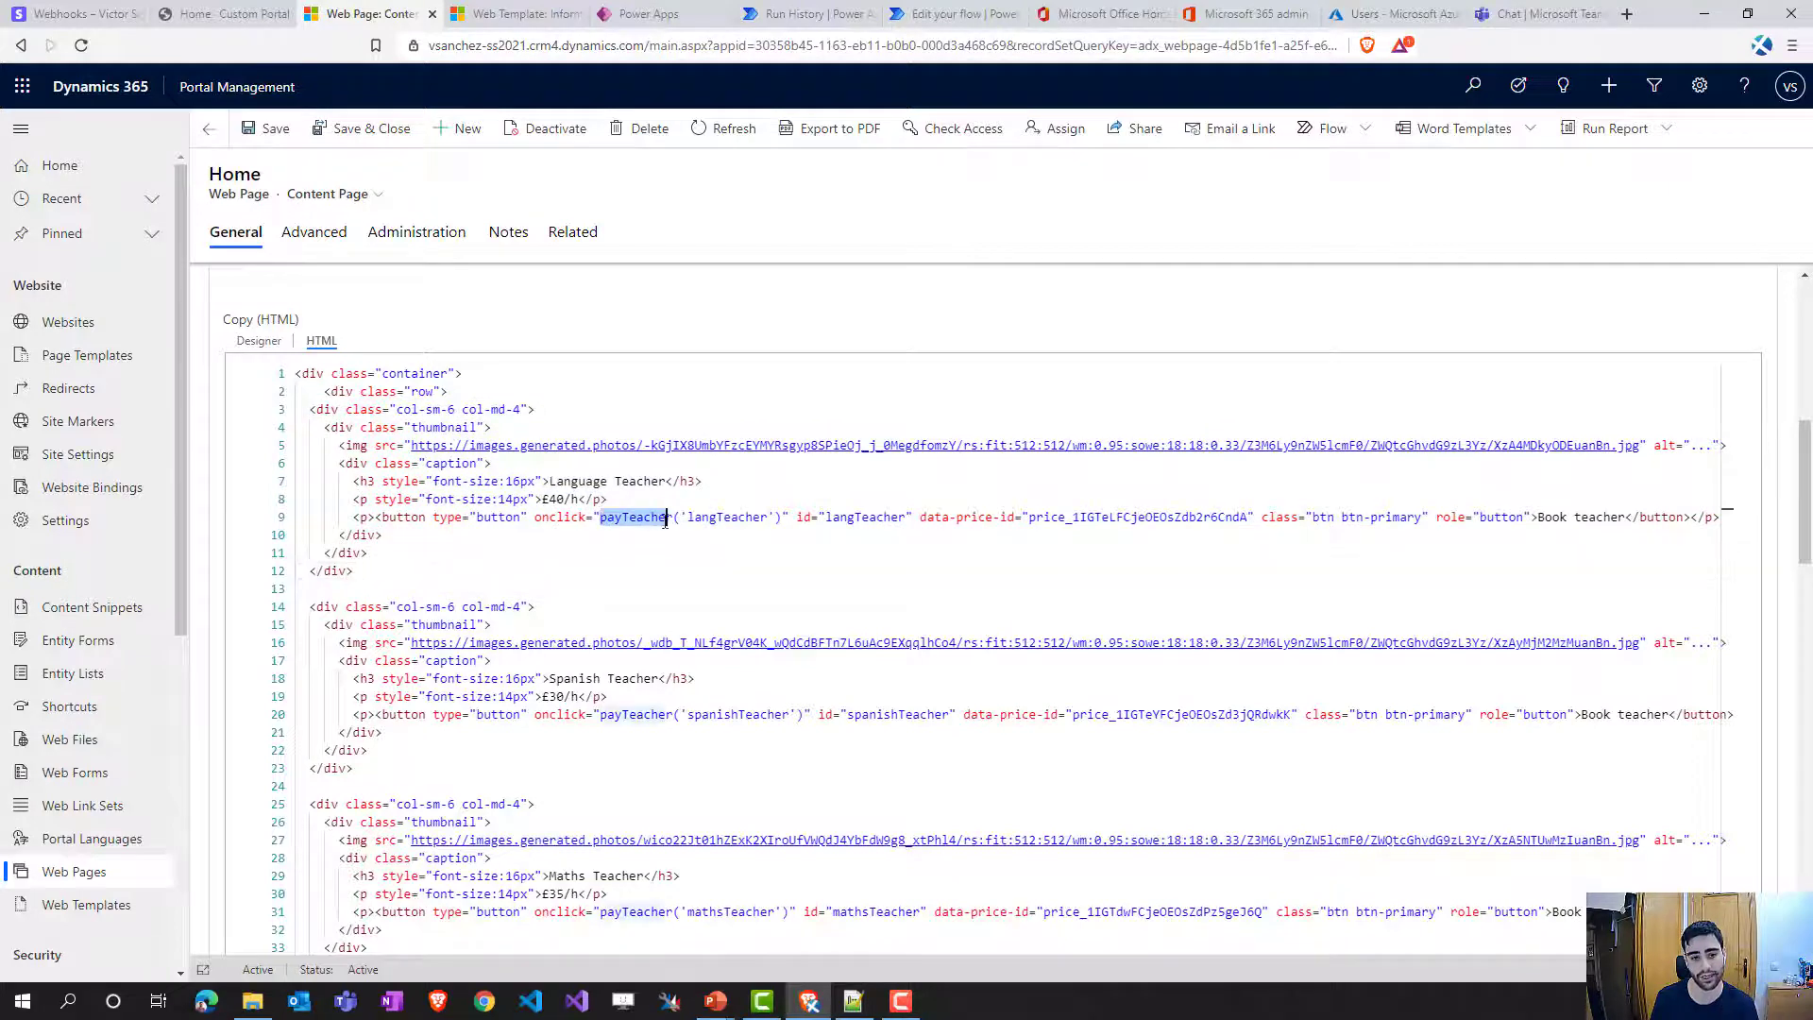
{"action": "left_click_drag", "start_coordinate": [1029, 519], "coordinate": [1247, 524]}
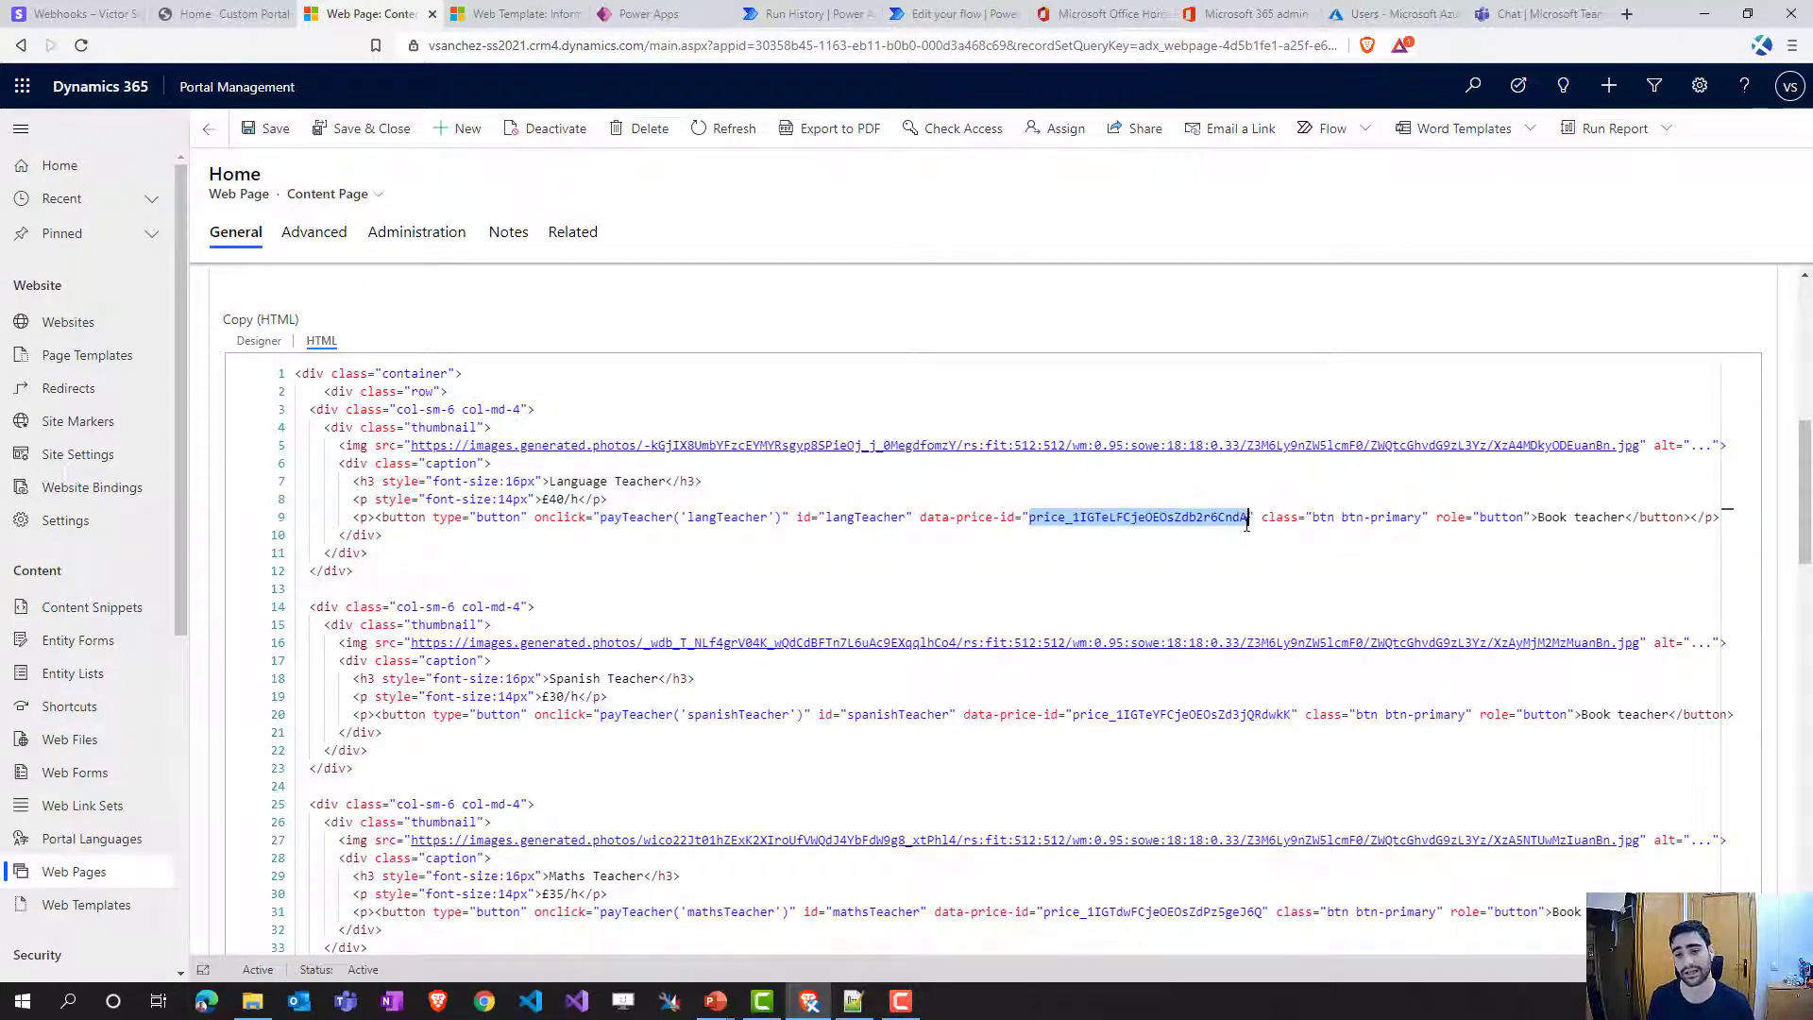
{"action": "left_click", "coordinate": [1246, 524]}
{"action": "double_click", "coordinate": [1207, 520]}
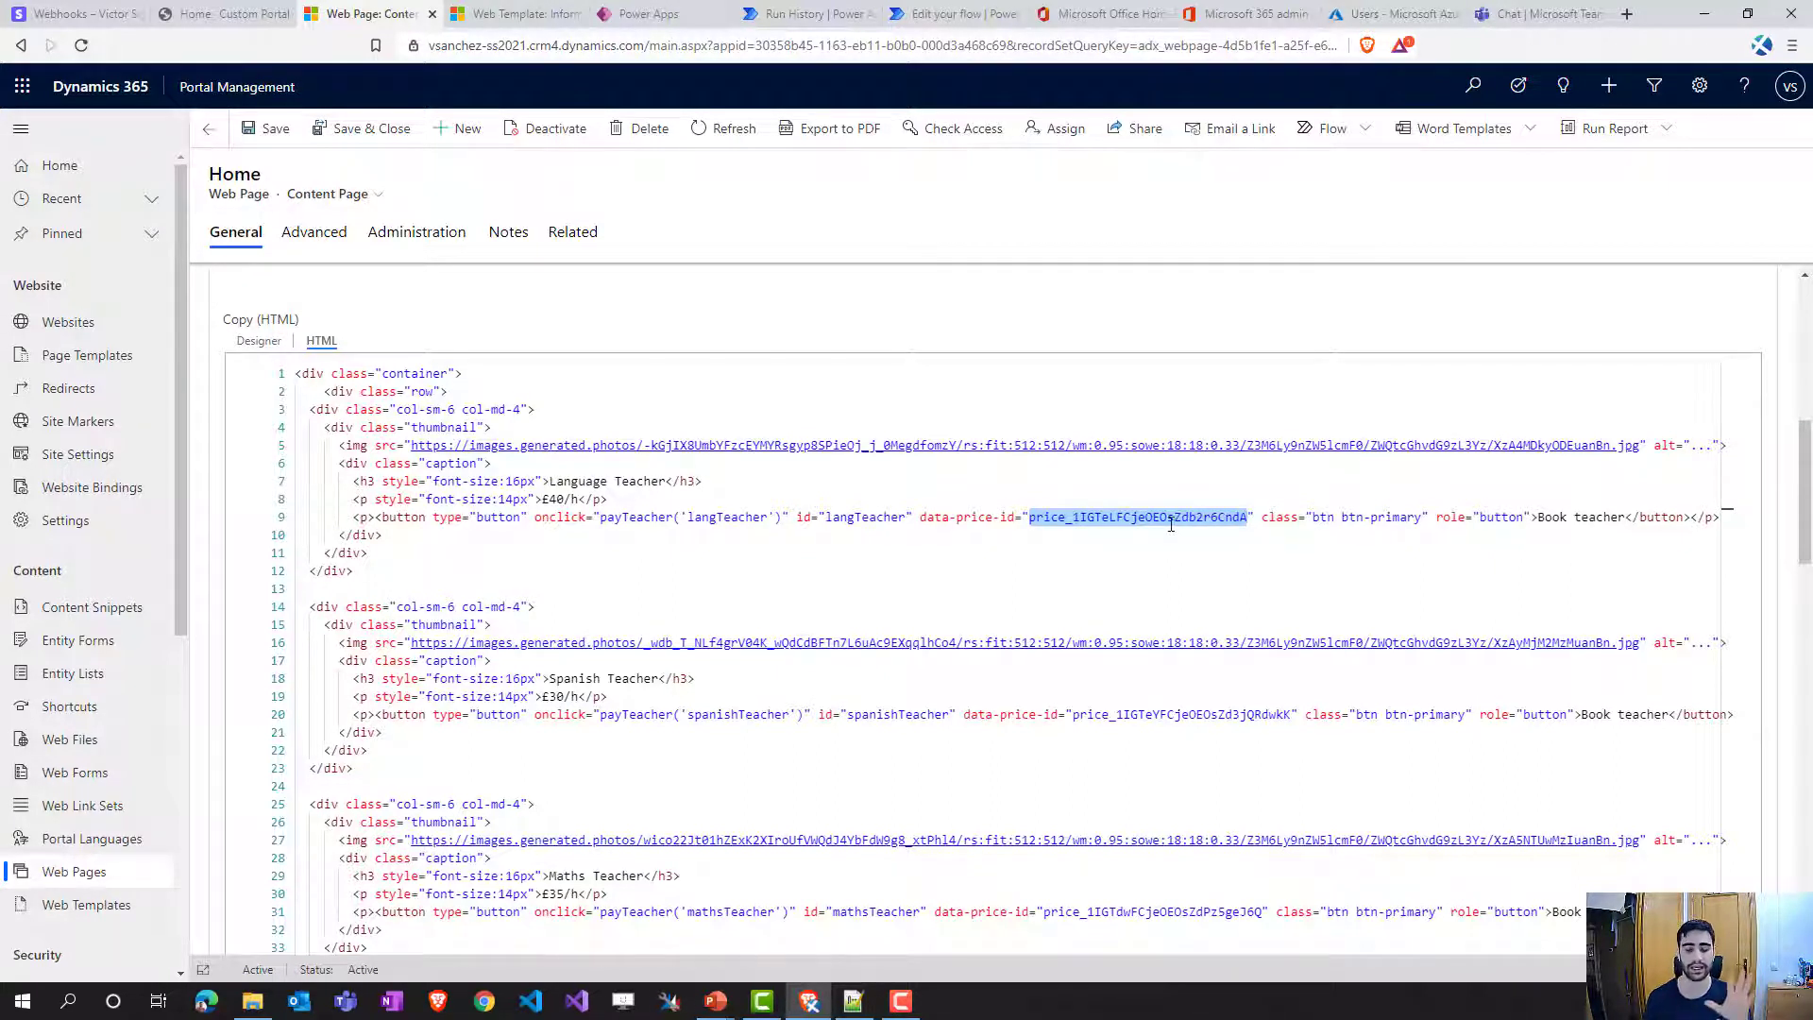
{"action": "left_click", "coordinate": [1138, 517]}
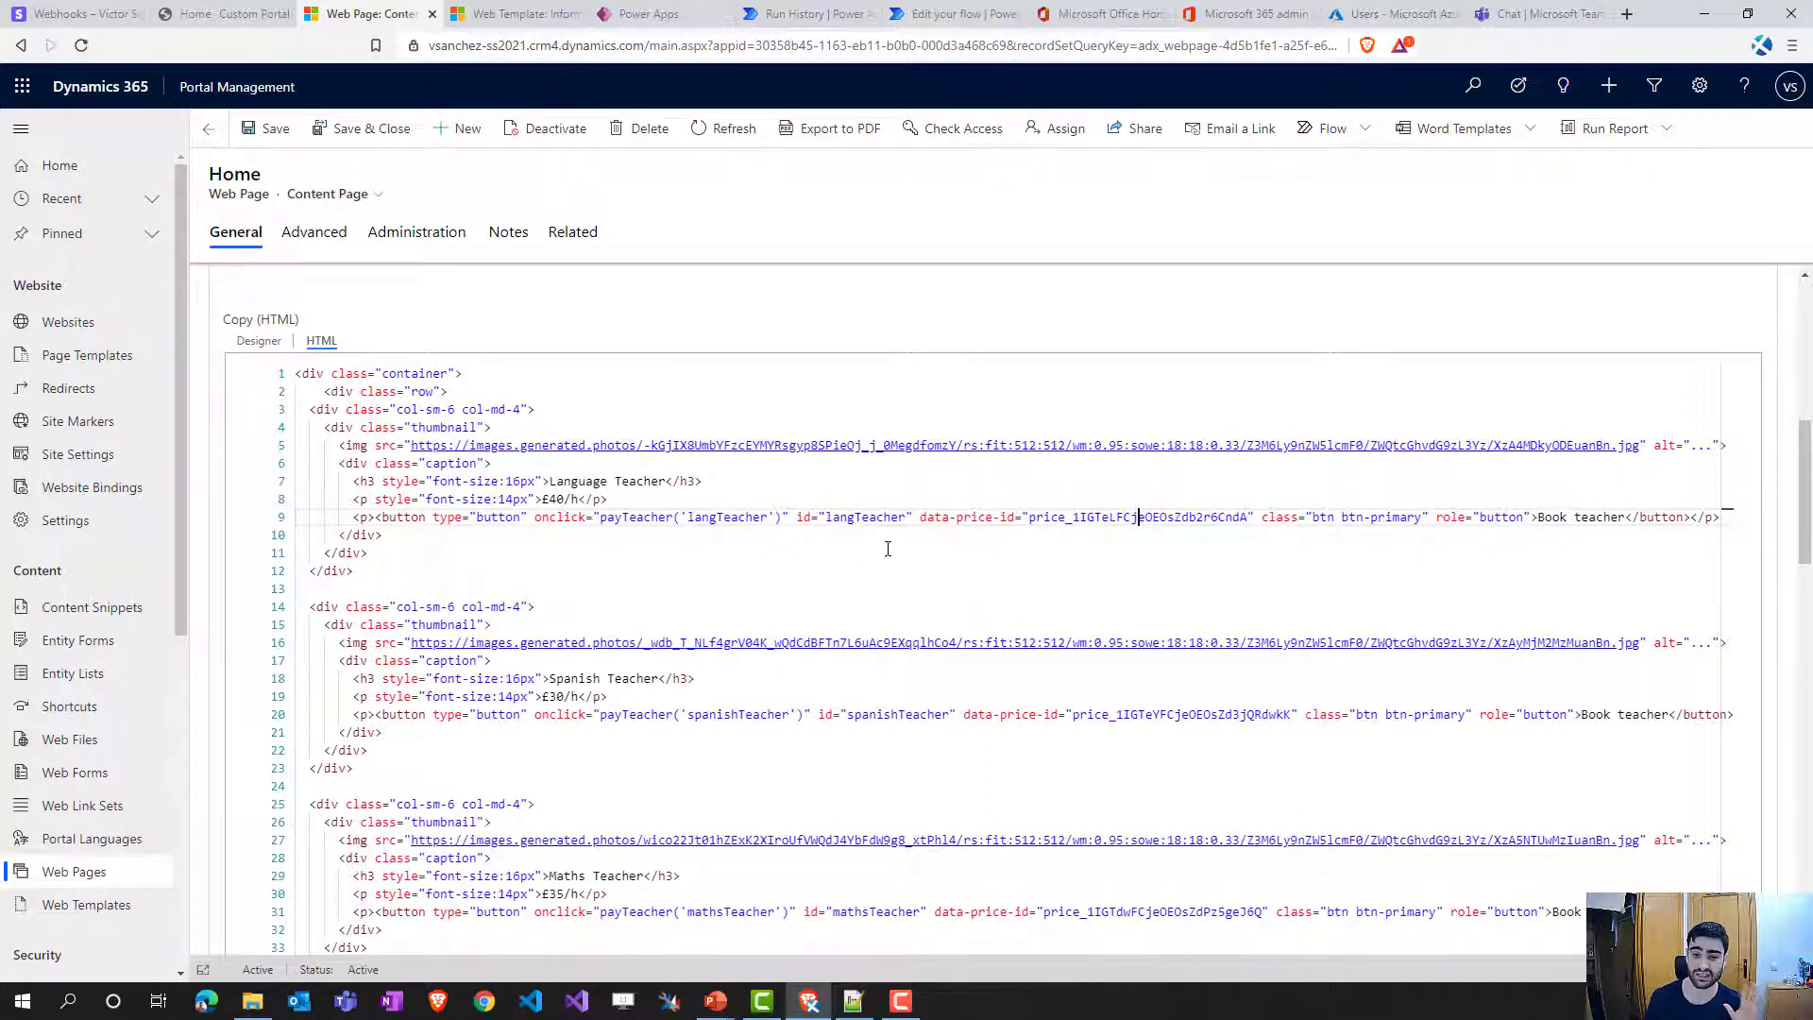
{"action": "left_click_drag", "start_coordinate": [320, 409], "coordinate": [383, 536]}
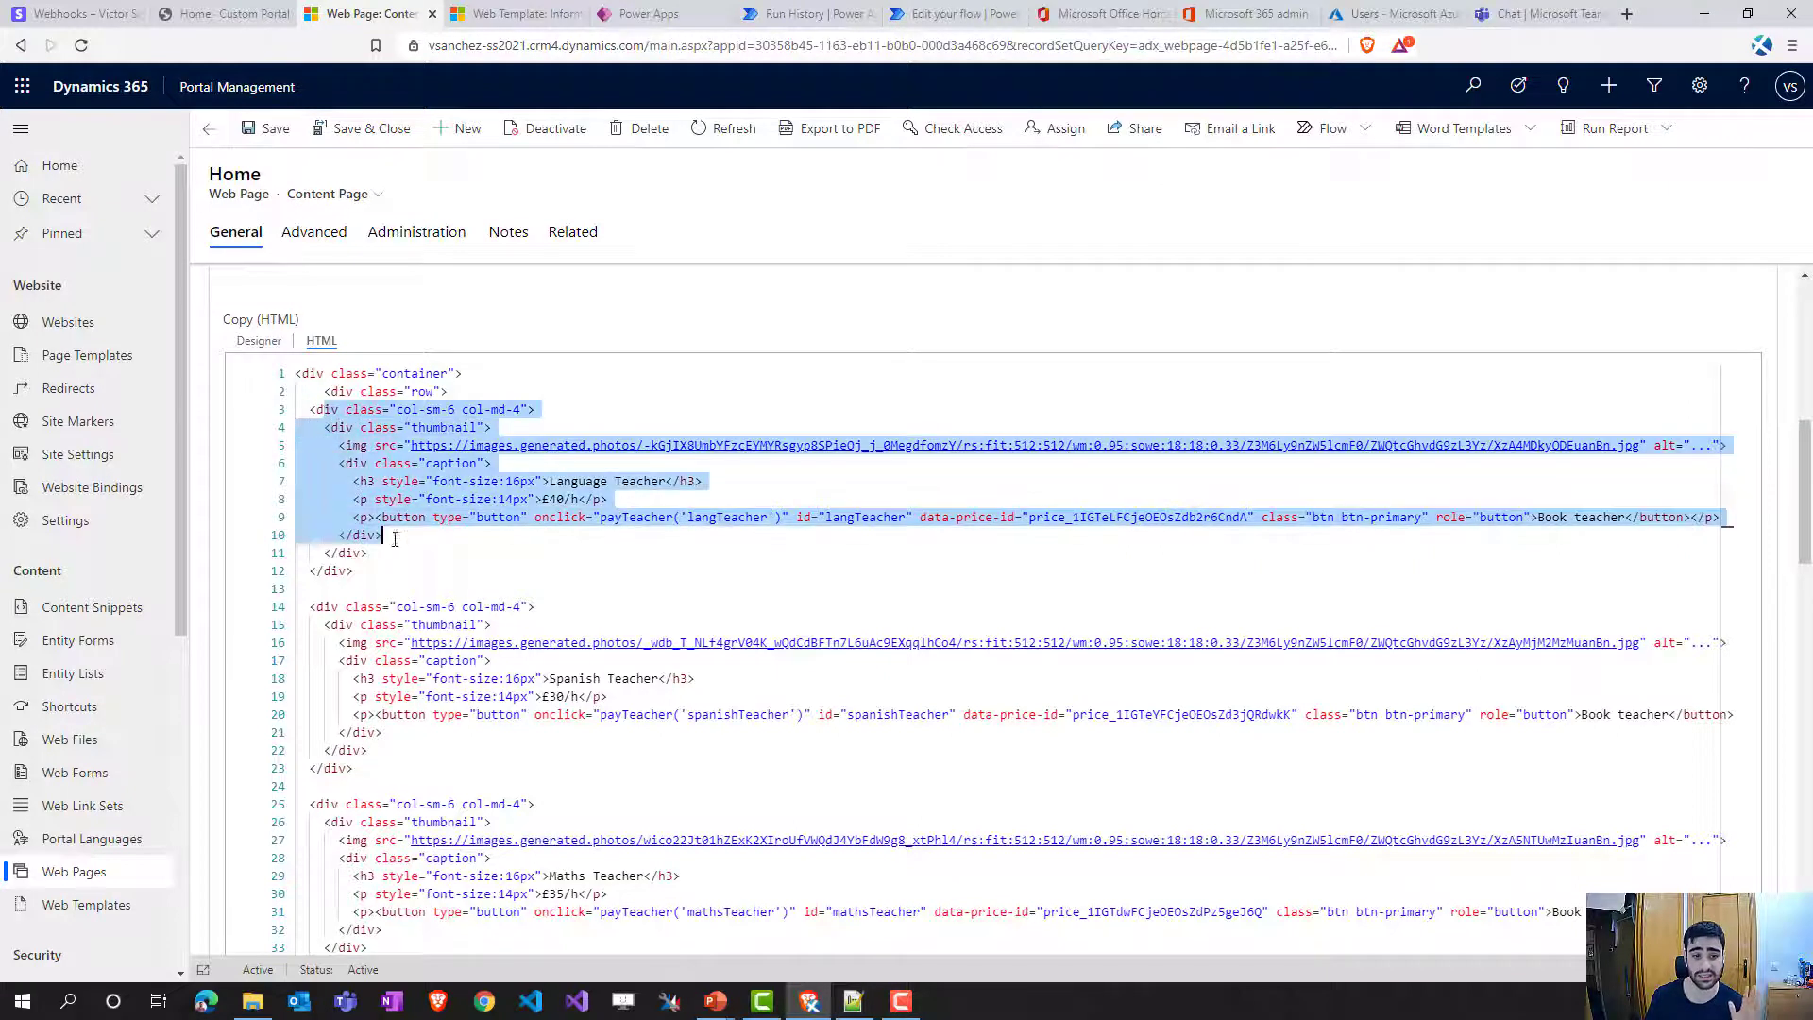
{"action": "left_click", "coordinate": [377, 678]}
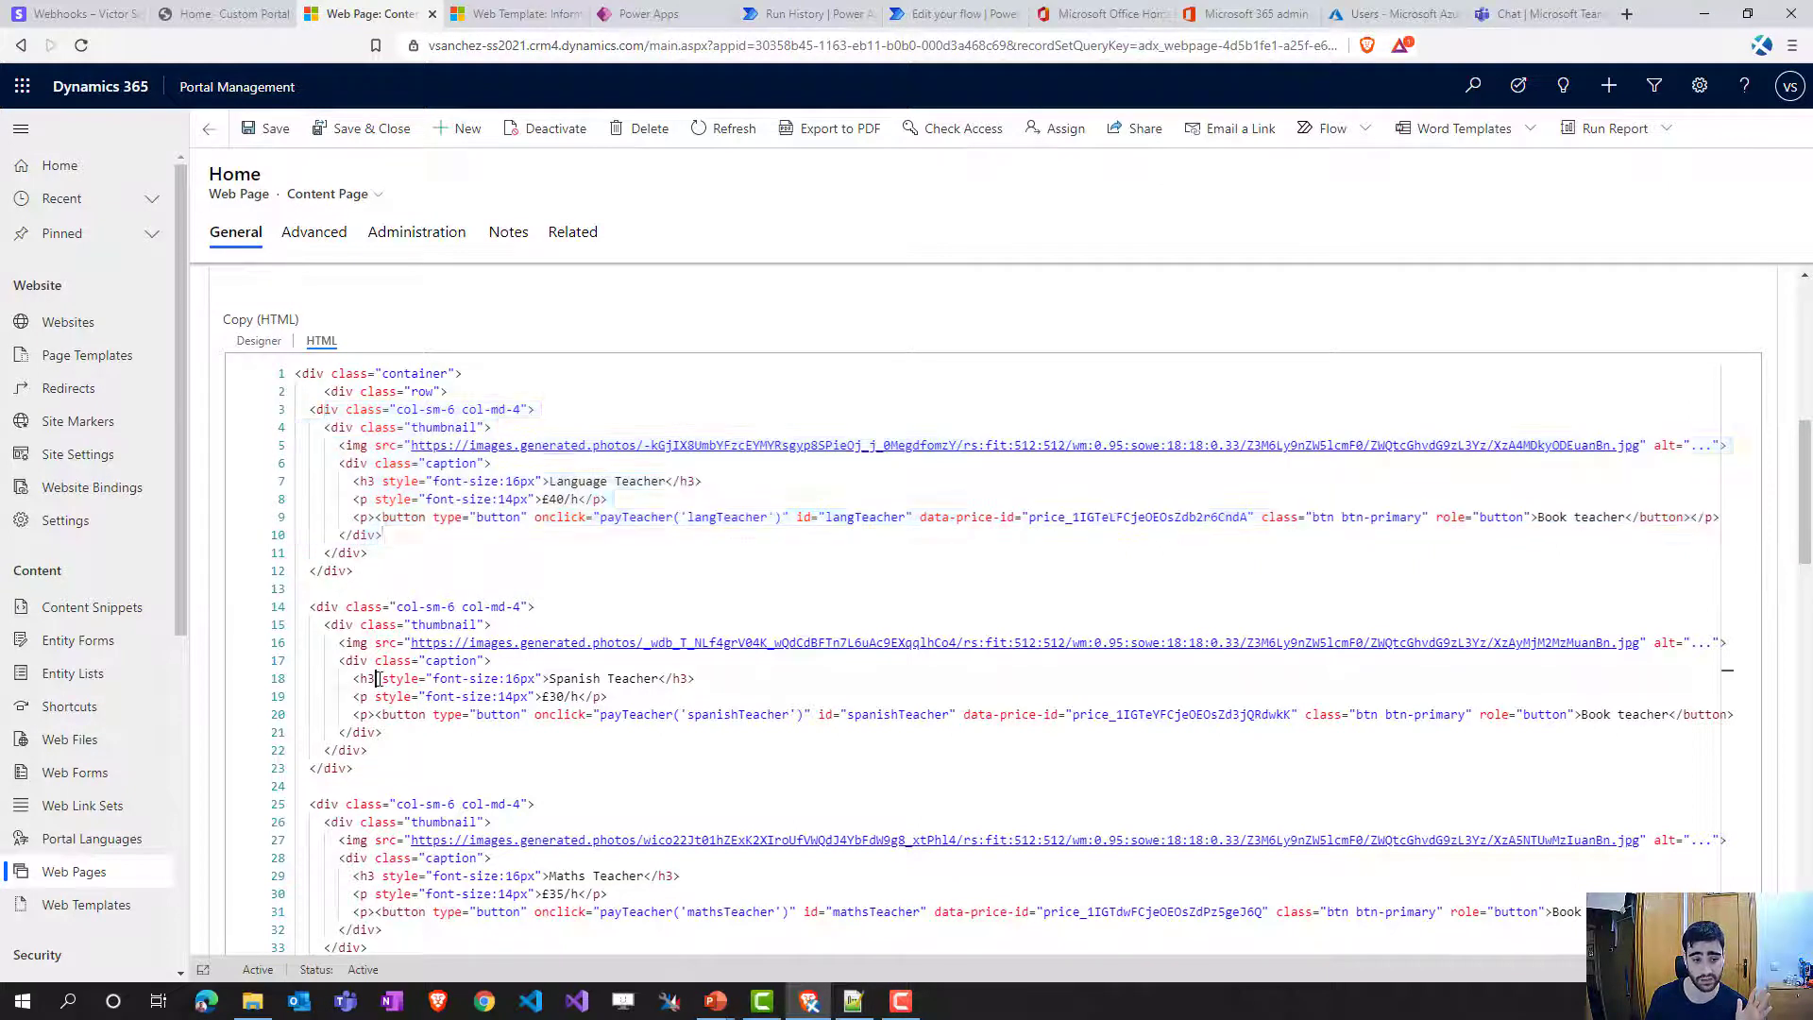
- Highlight the Spanish Teacher heading's style attribute and the payTeacher call in the Language Teacher button's HTML
{"action": "left_click_drag", "start_coordinate": [377, 678], "coordinate": [532, 678]}
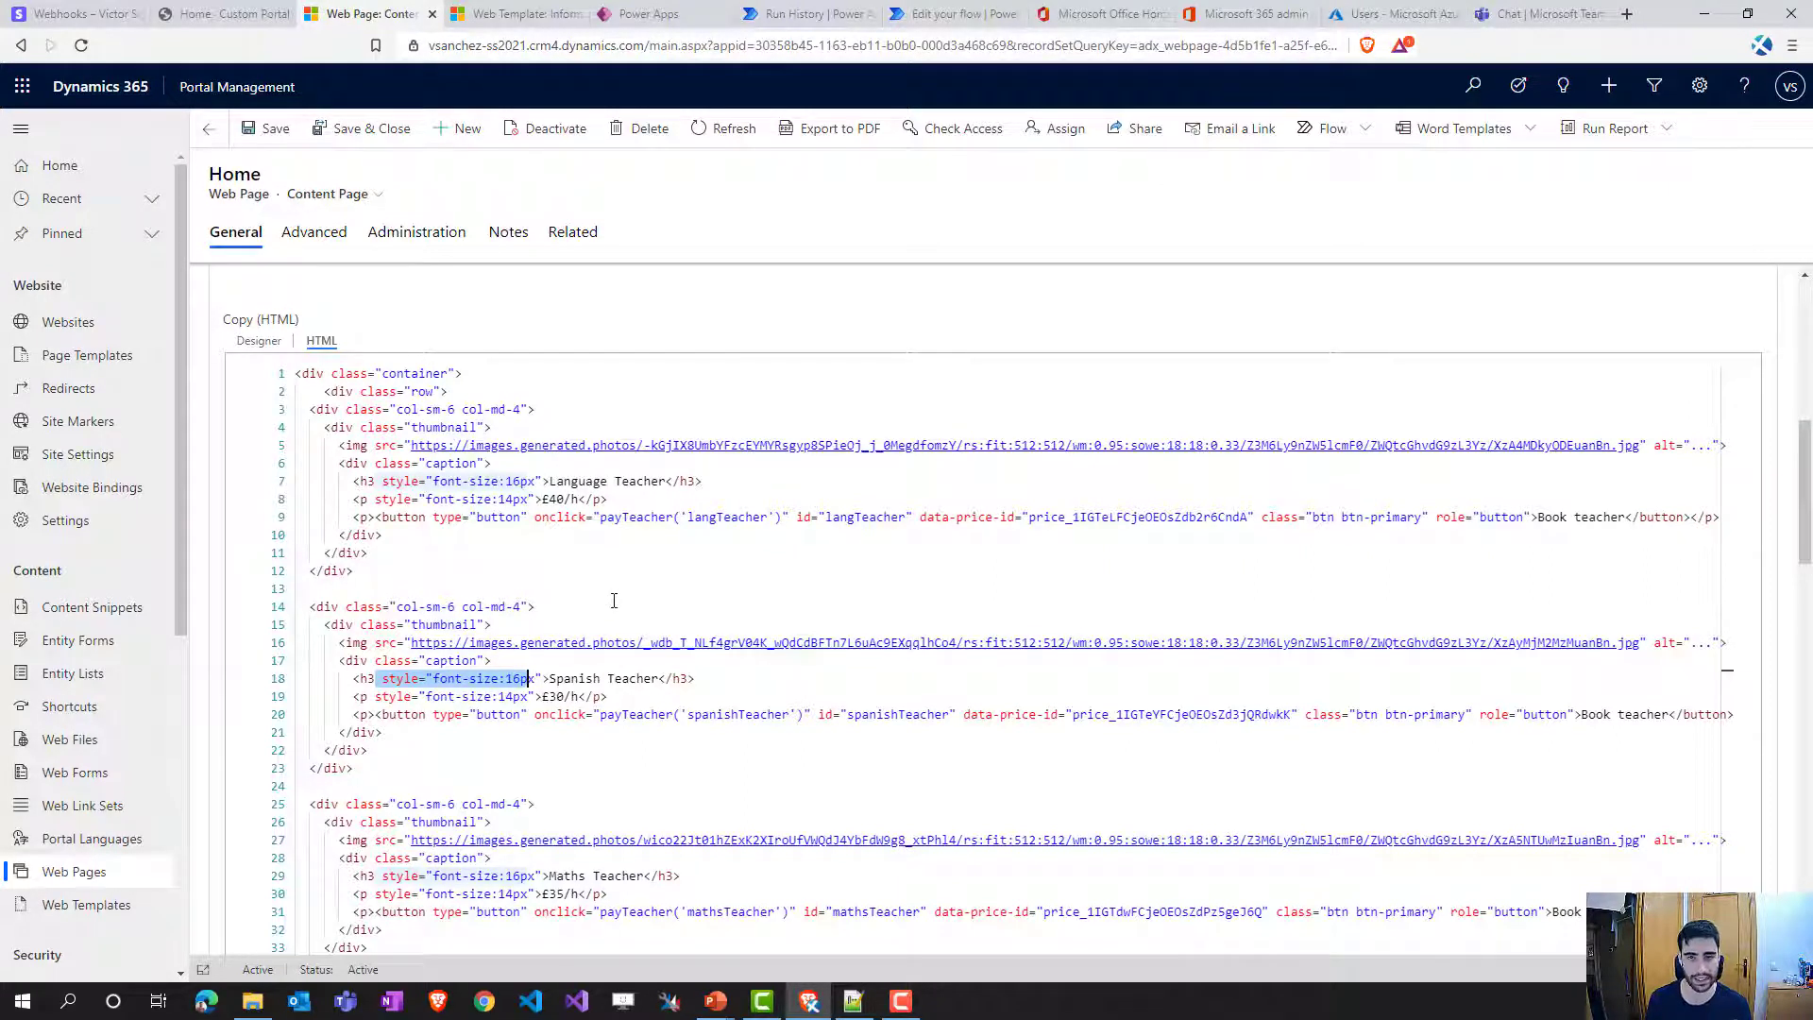
{"action": "left_click", "coordinate": [632, 531]}
{"action": "double_click", "coordinate": [633, 519]}
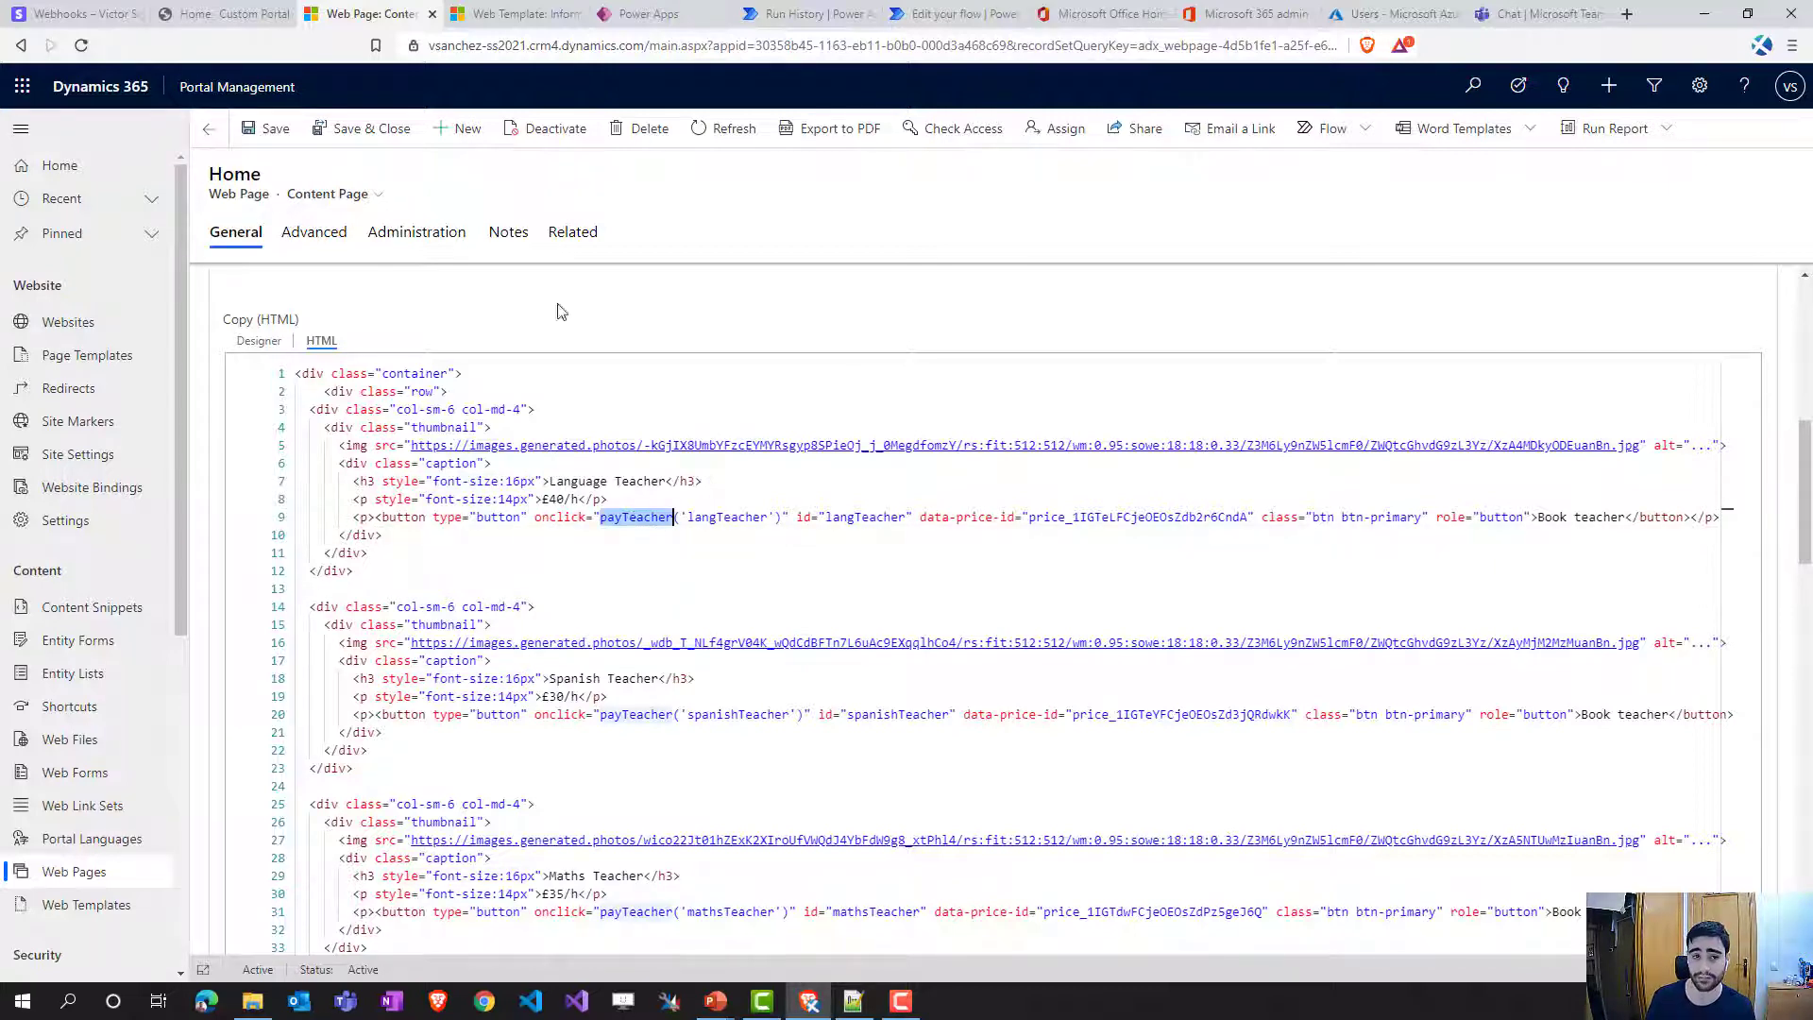
- Switch to the Home web template and highlight the payTeacher function's name, buttonId parameter and redirectToCheckout body
{"action": "left_click", "coordinate": [506, 13]}
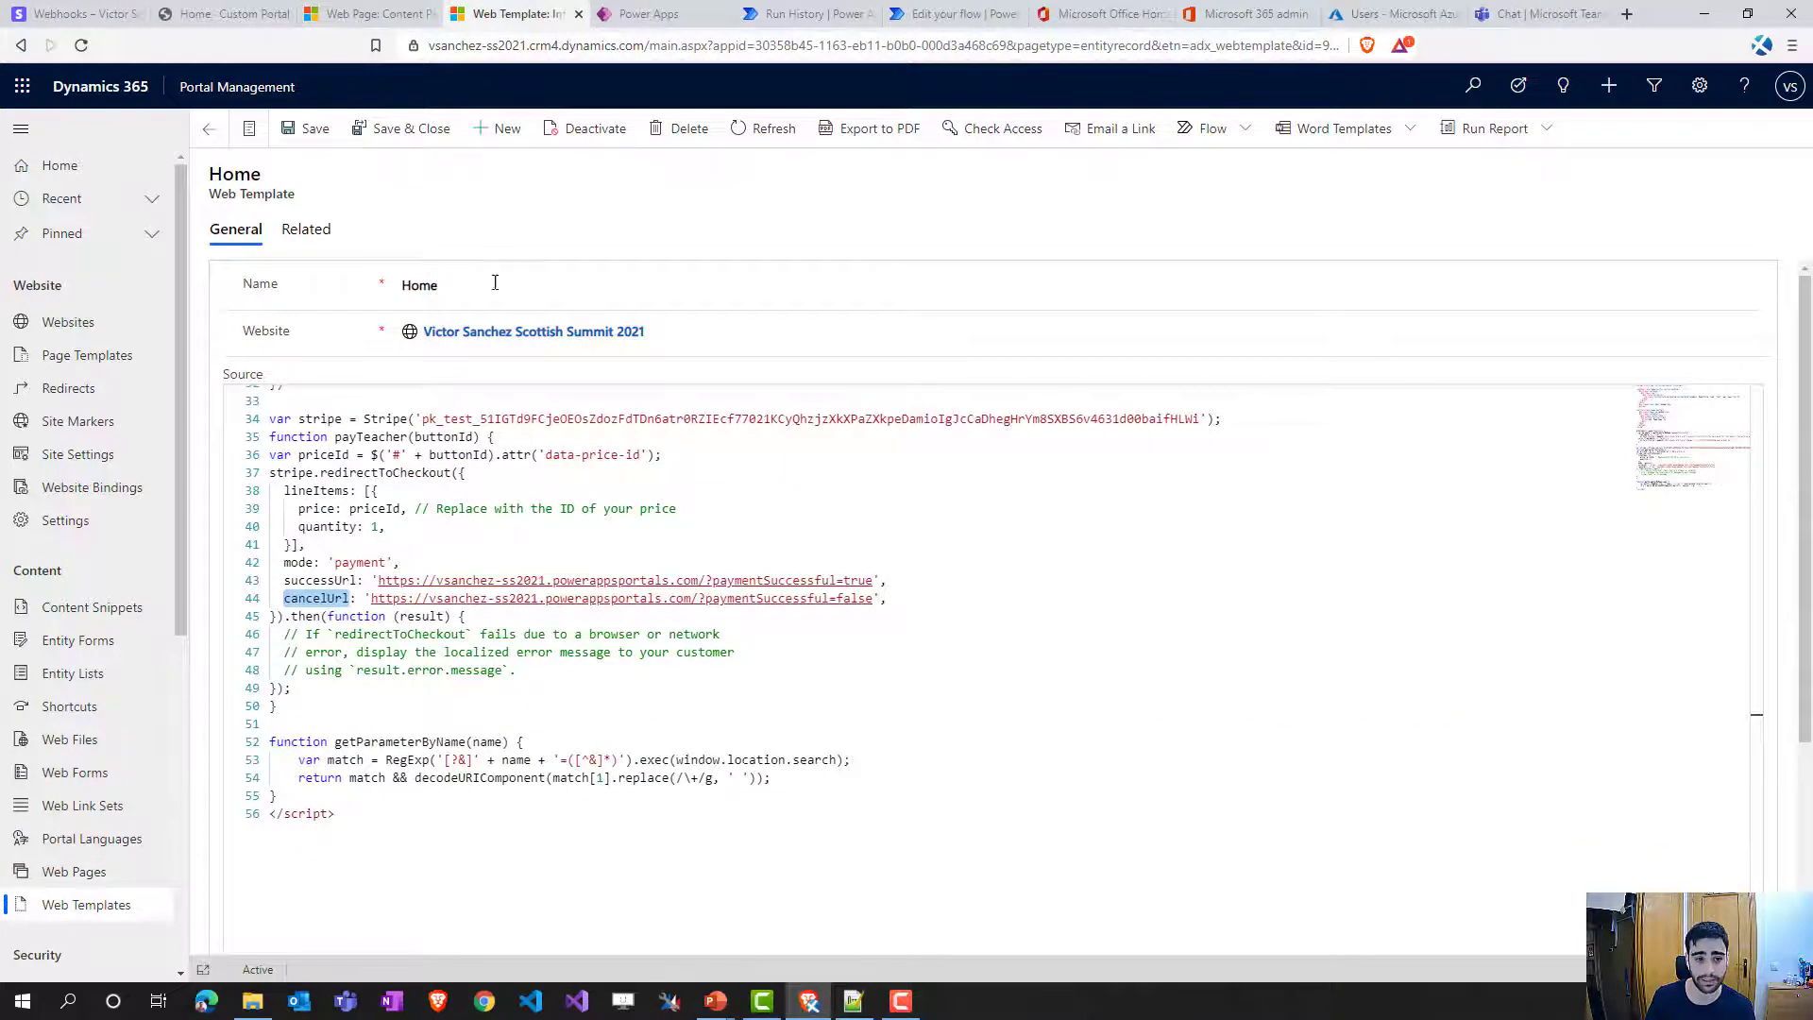
{"action": "scroll", "coordinate": [507, 642], "scroll_direction": "up", "scroll_amount": 2}
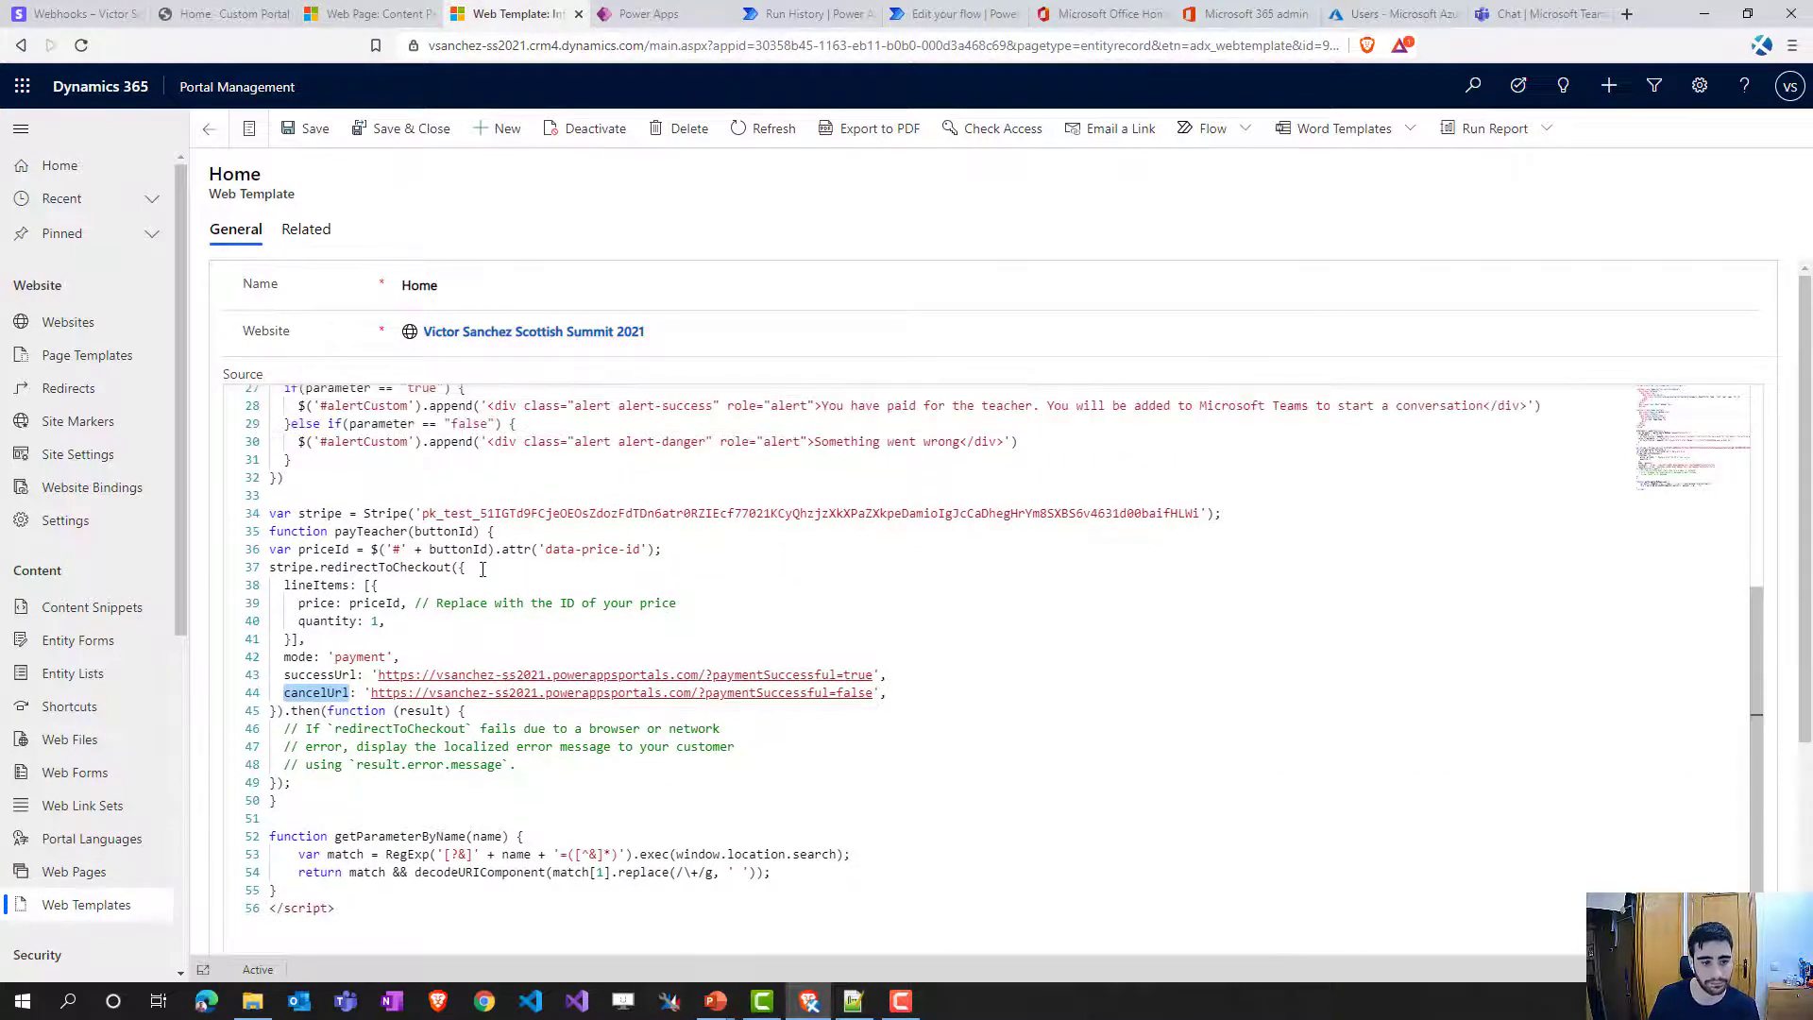
{"action": "double_click", "coordinate": [364, 532]}
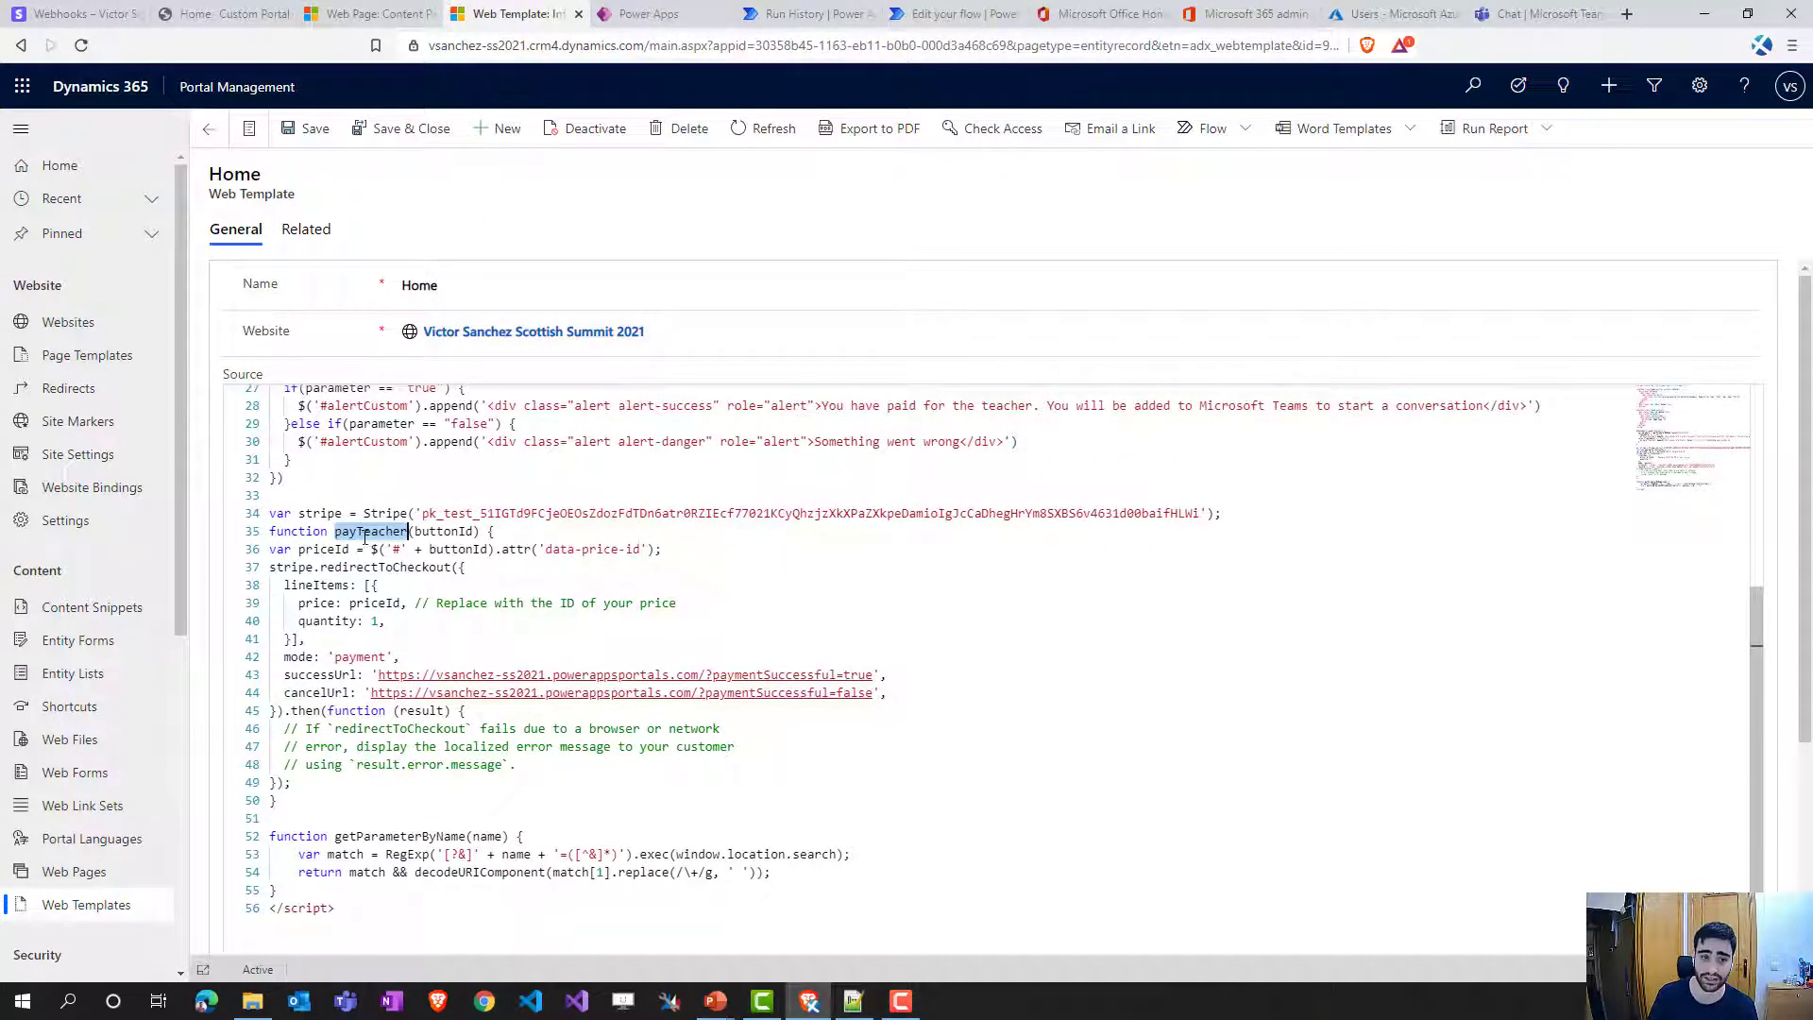
{"action": "double_click", "coordinate": [439, 534]}
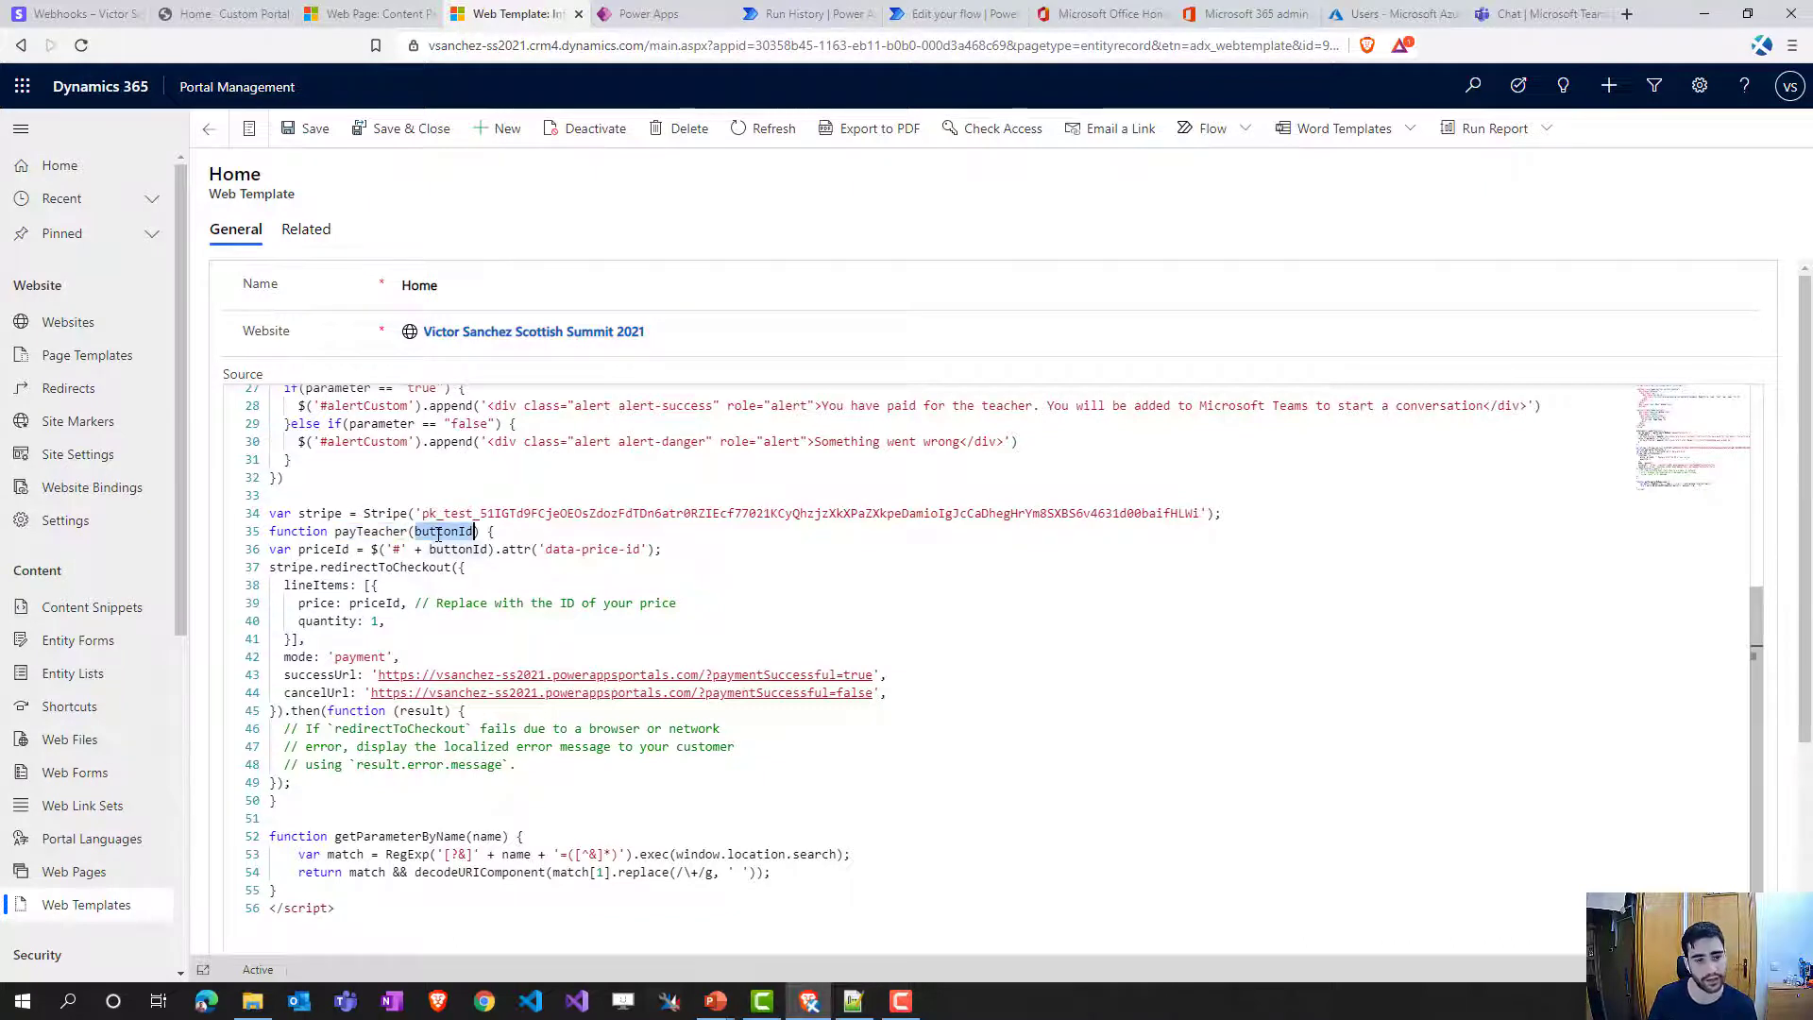
{"action": "left_click", "coordinate": [378, 604]}
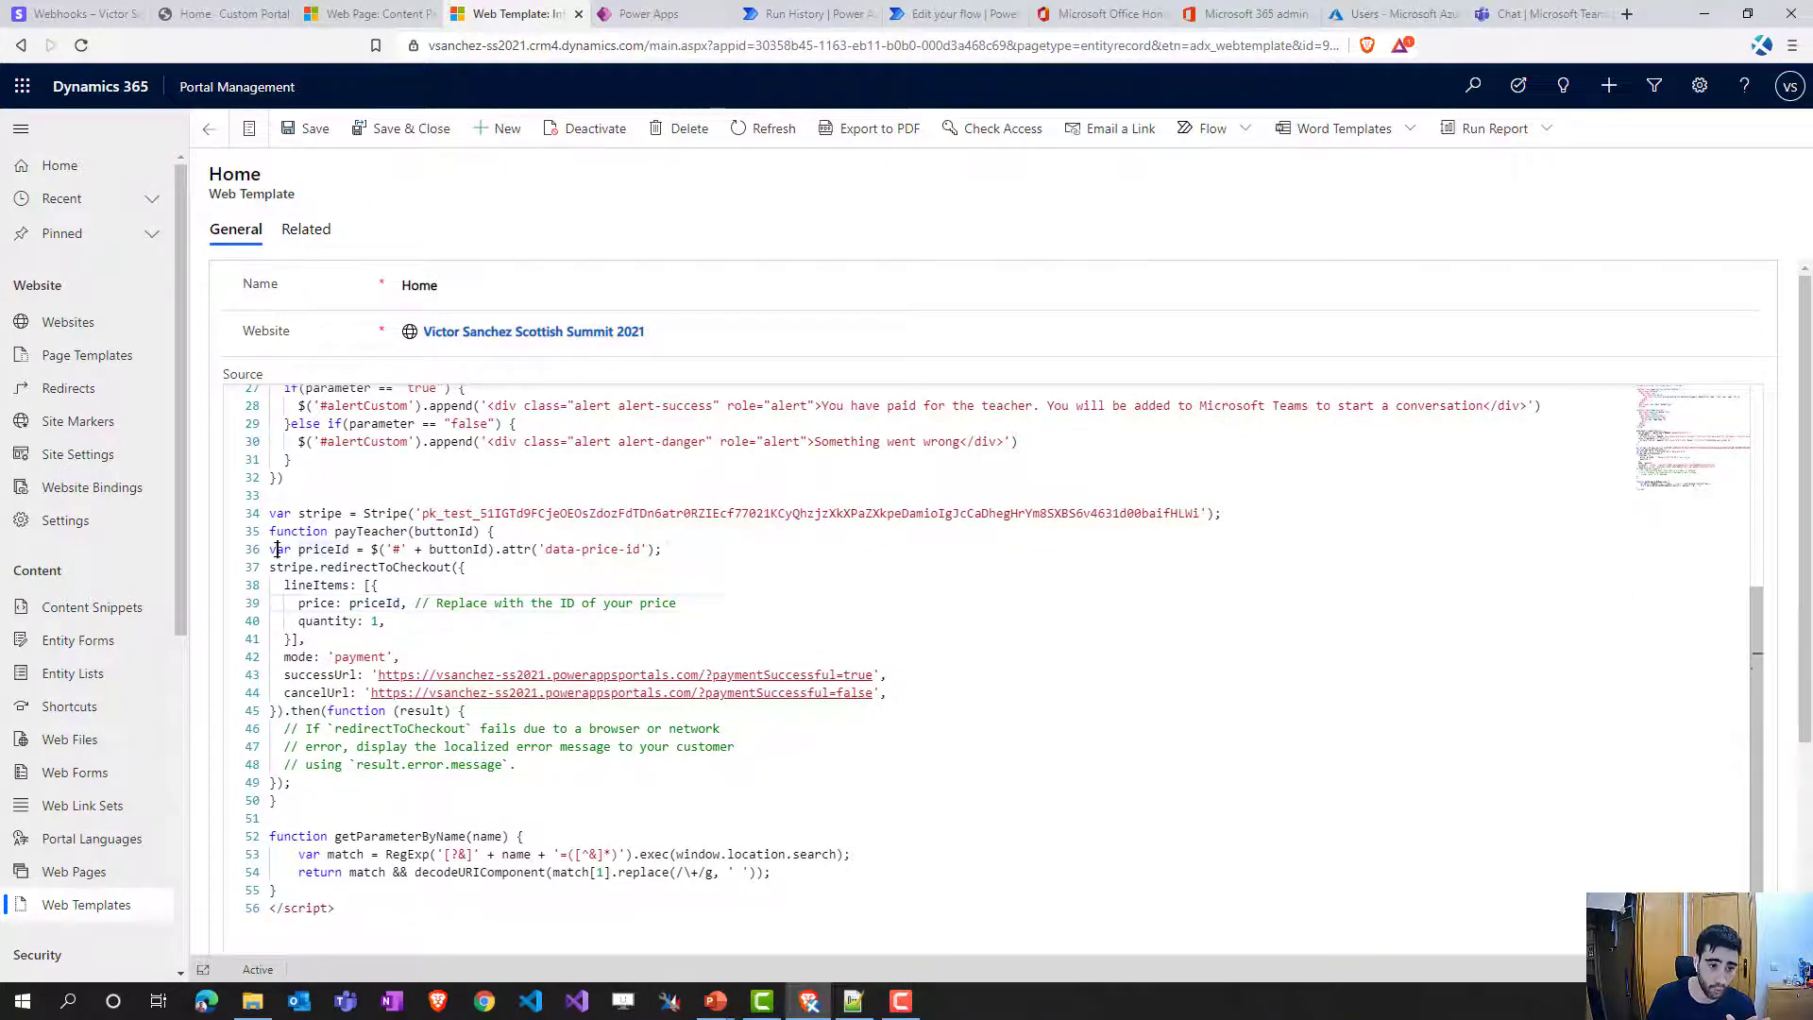
{"action": "left_click_drag", "start_coordinate": [277, 550], "coordinate": [291, 728]}
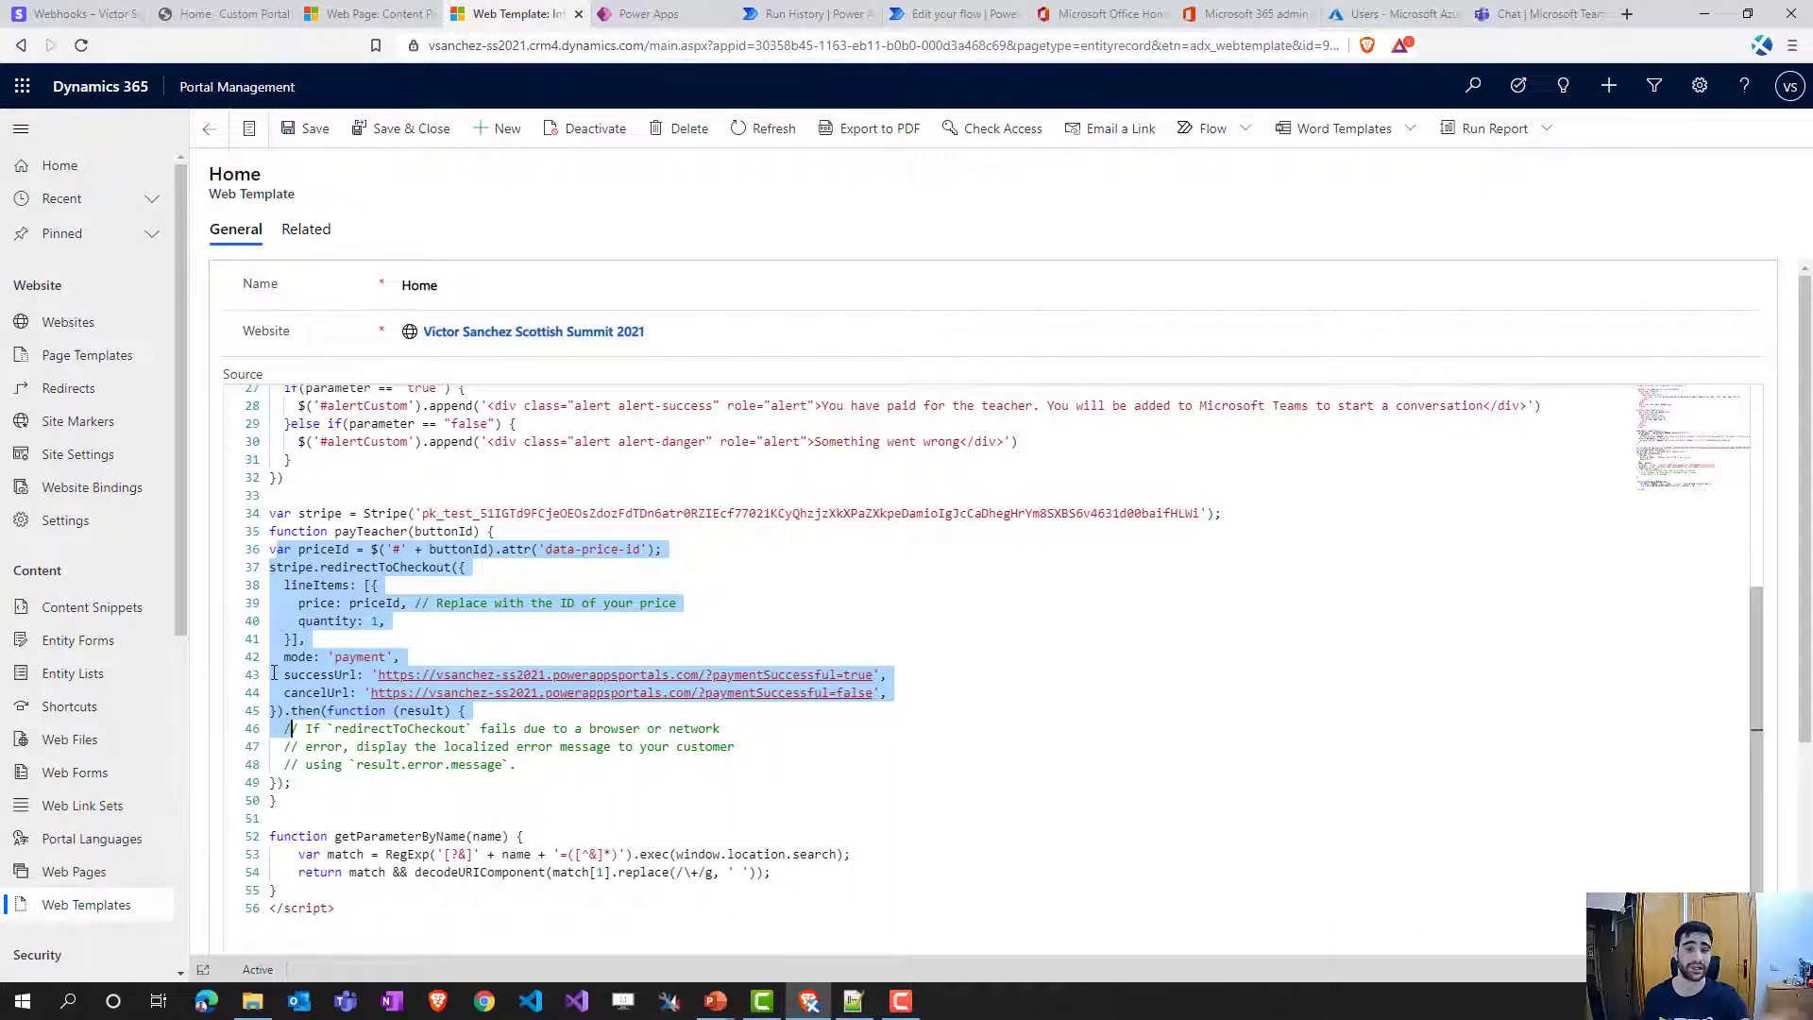
{"action": "left_click", "coordinate": [462, 656]}
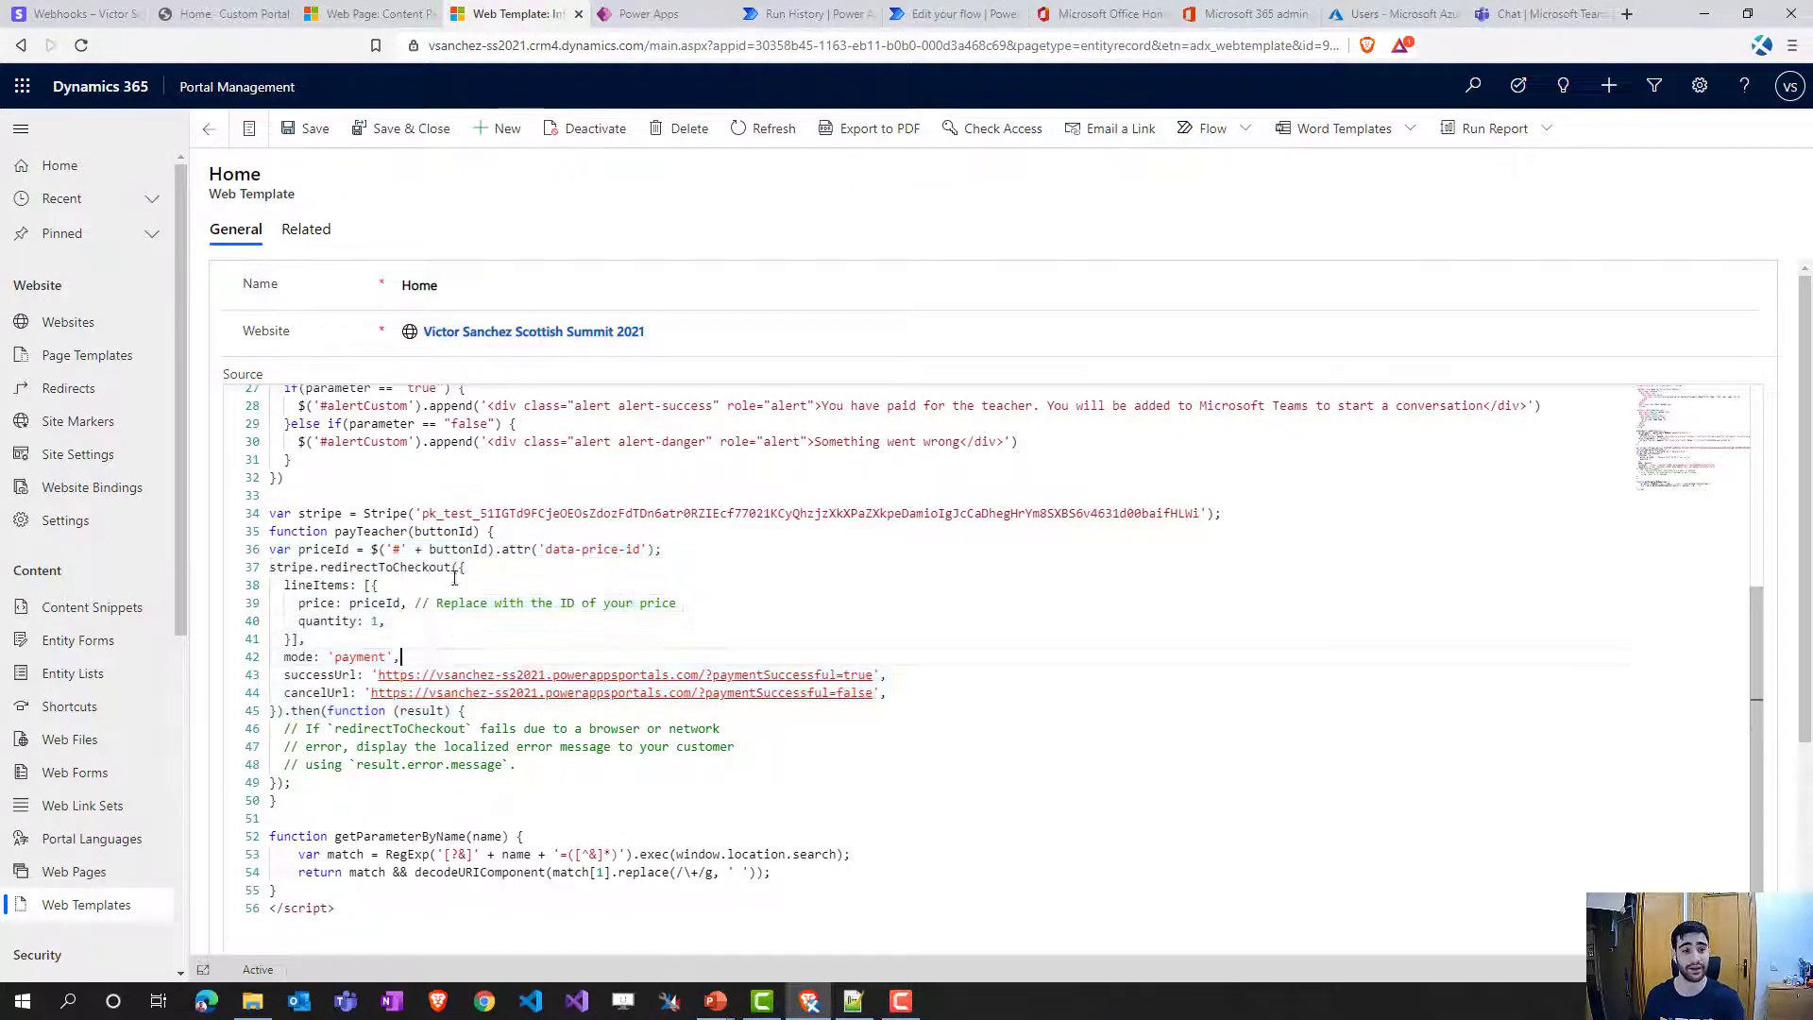
- Highlight priceId in the line items and its variable declaration, and compare it with the Language Teacher button's data-price-id attribute on the Home web page
{"action": "left_click_drag", "start_coordinate": [415, 603], "coordinate": [678, 602]}
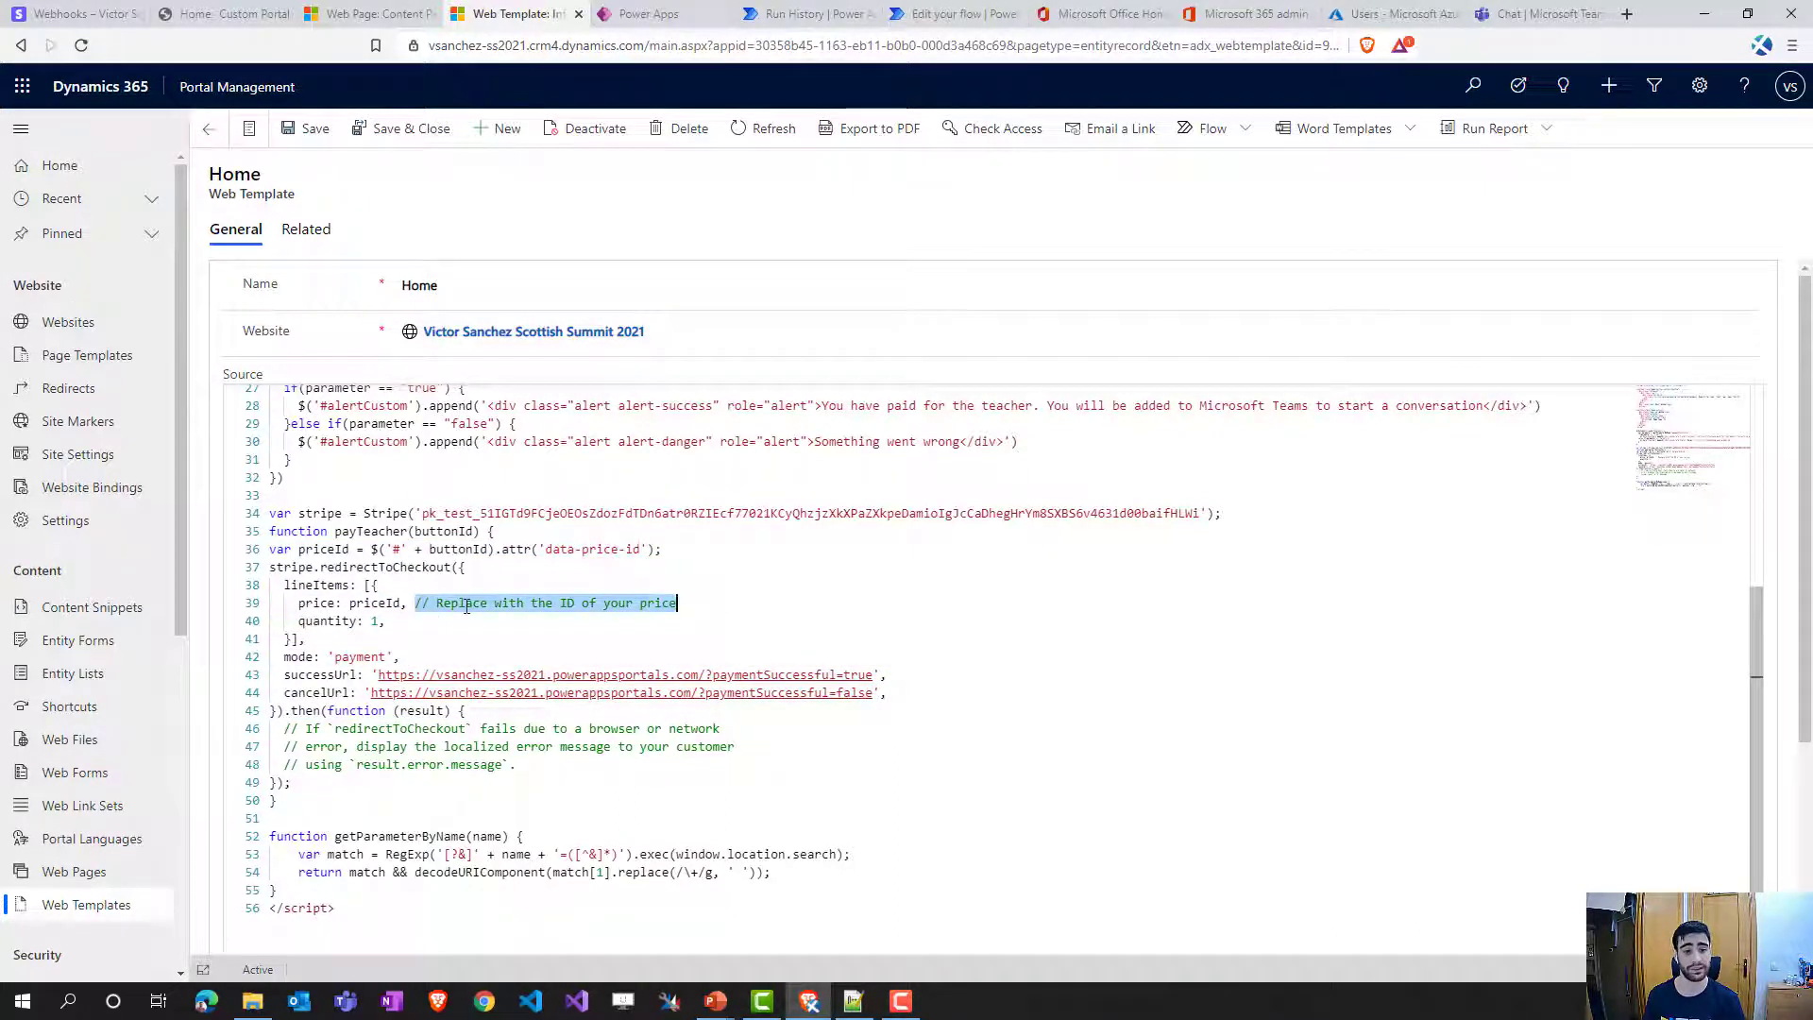
{"action": "double_click", "coordinate": [371, 602]}
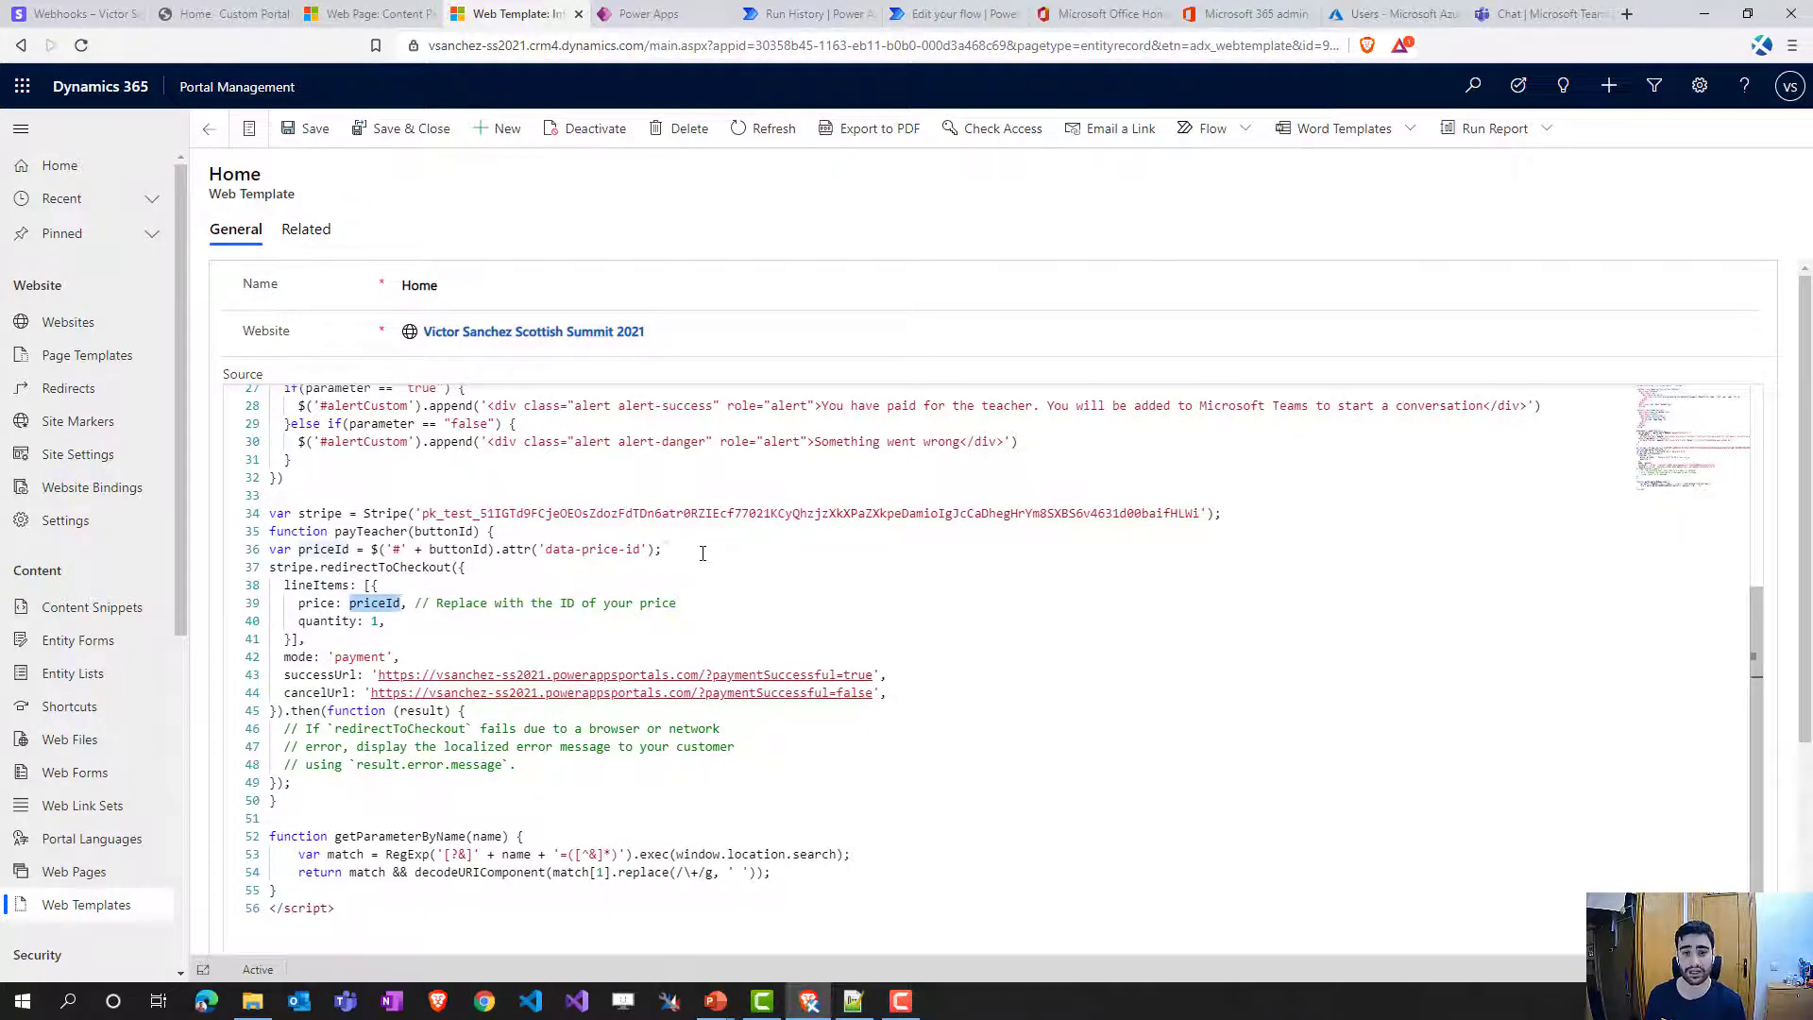
{"action": "left_click_drag", "start_coordinate": [703, 554], "coordinate": [243, 550]}
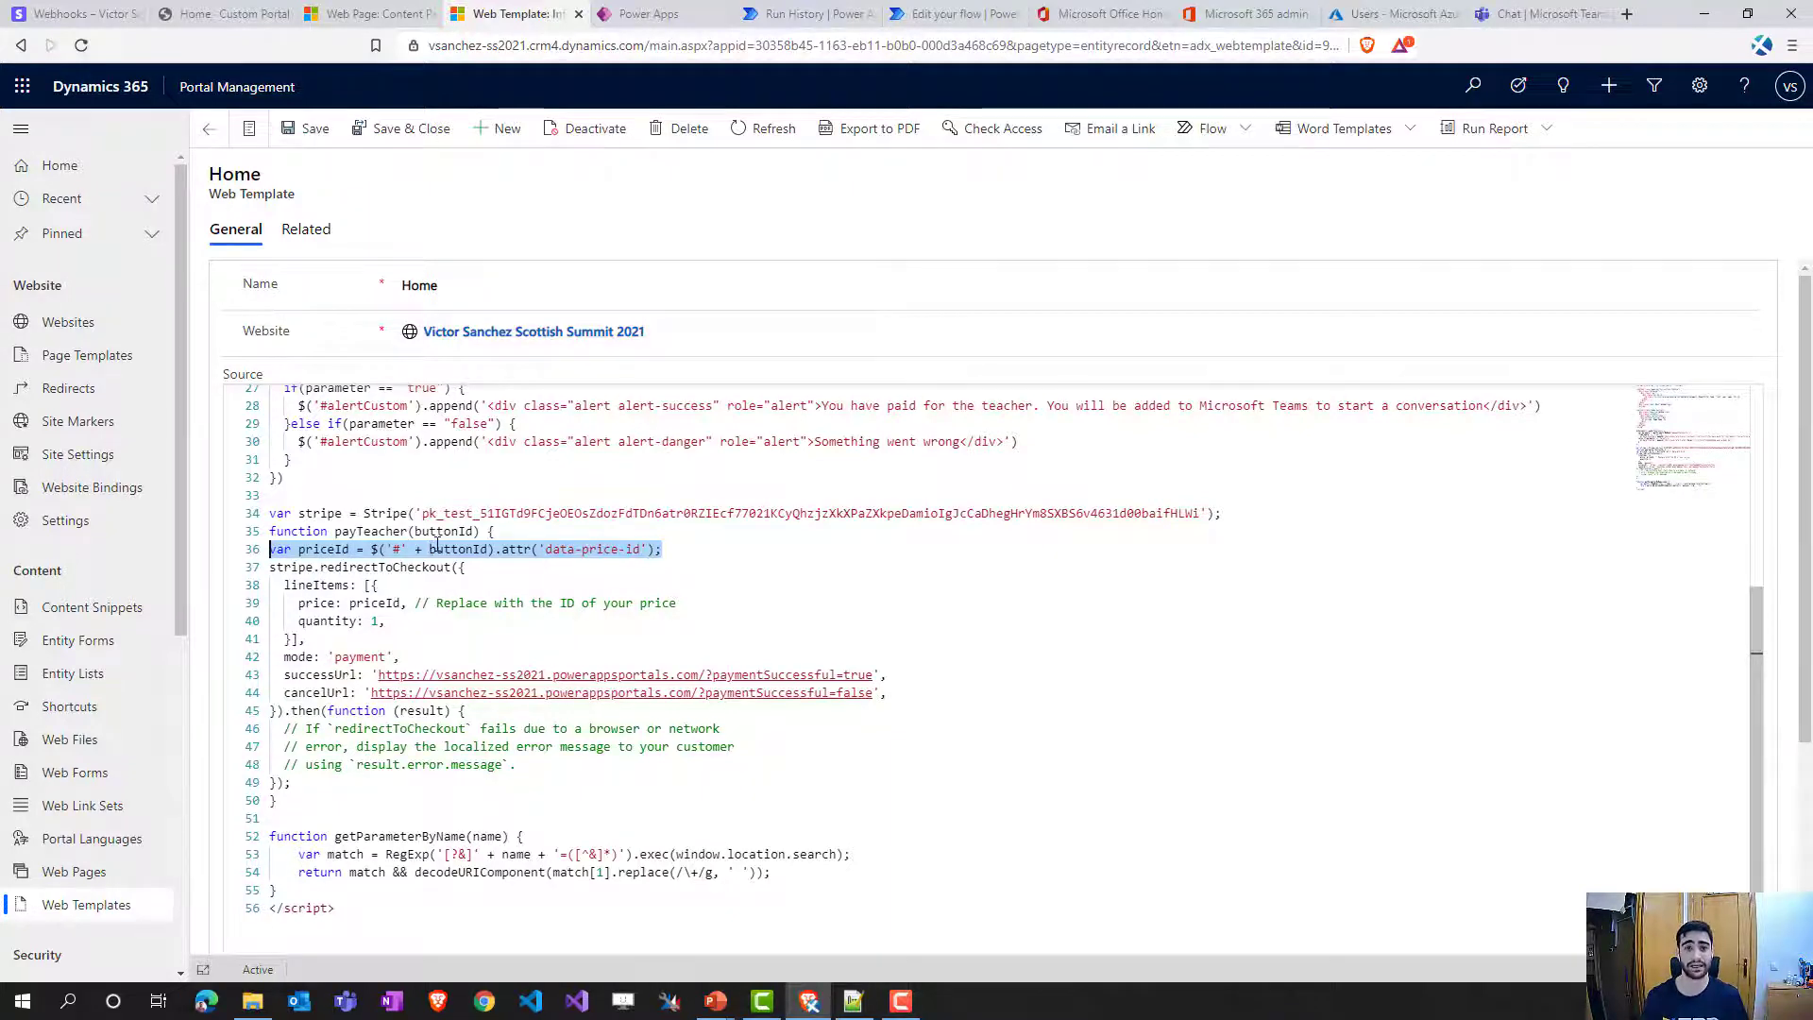
{"action": "left_click", "coordinate": [370, 13]}
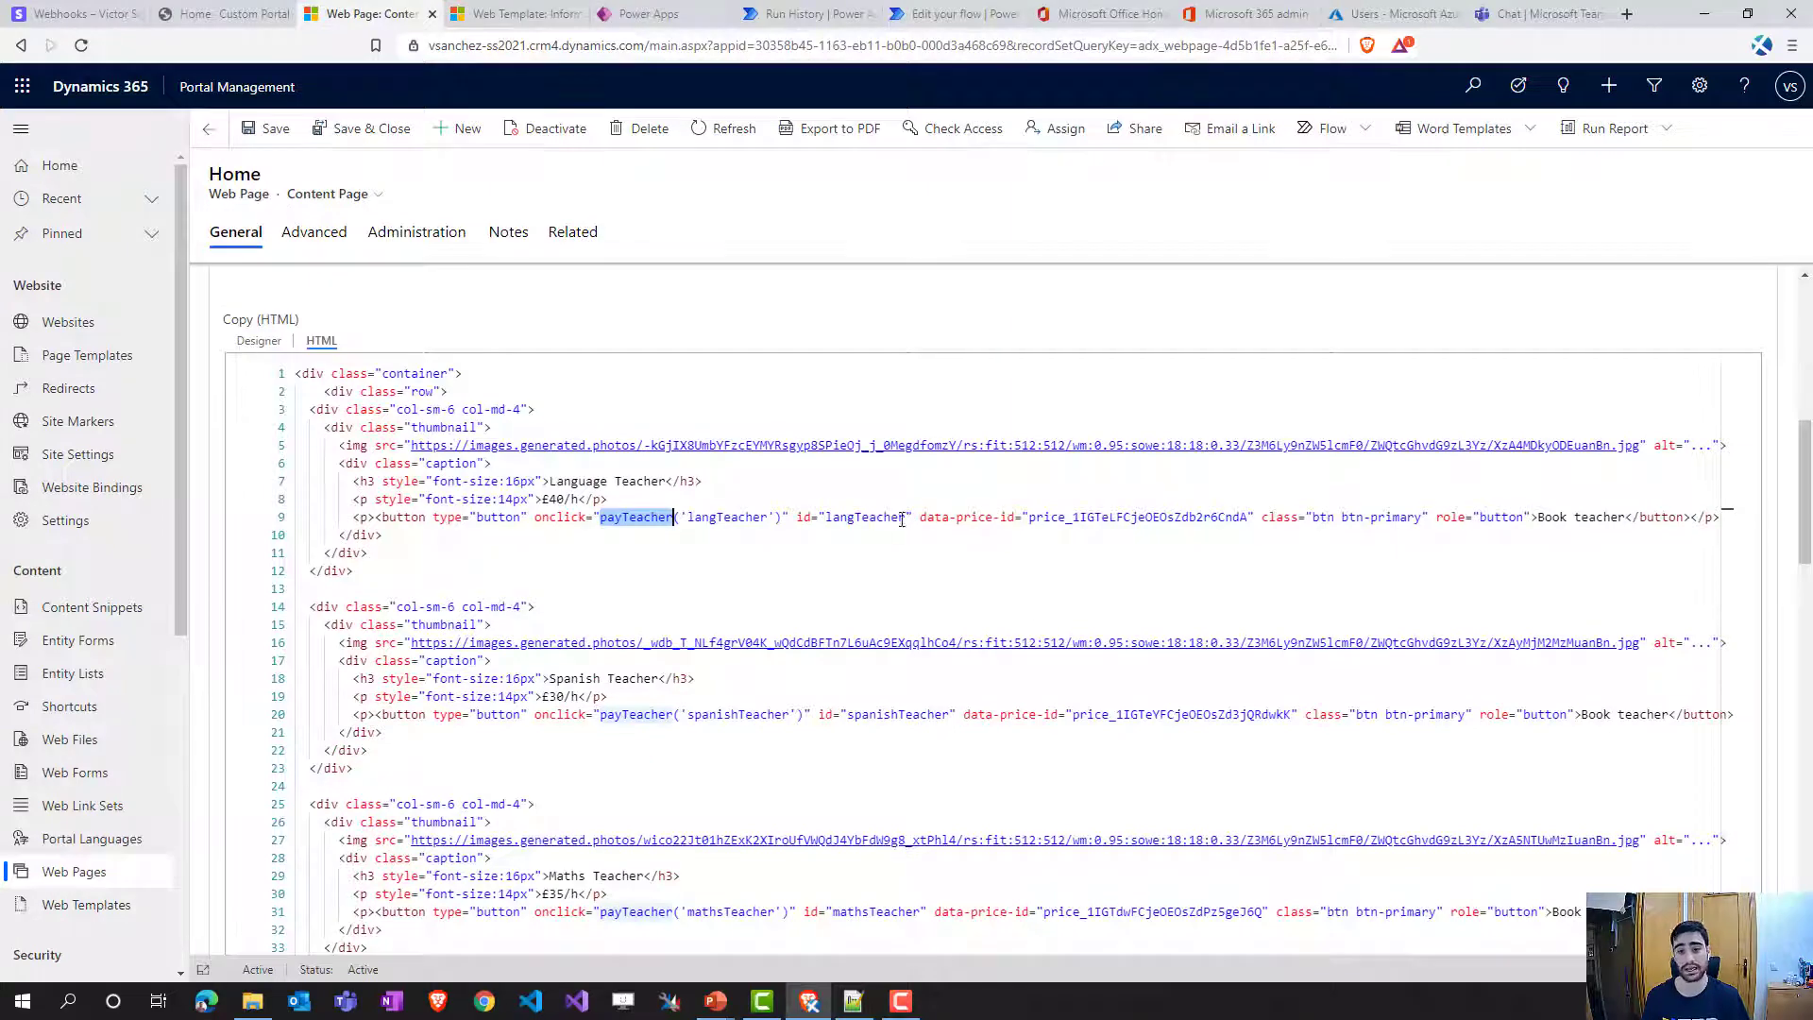
{"action": "left_click_drag", "start_coordinate": [920, 517], "coordinate": [1254, 518]}
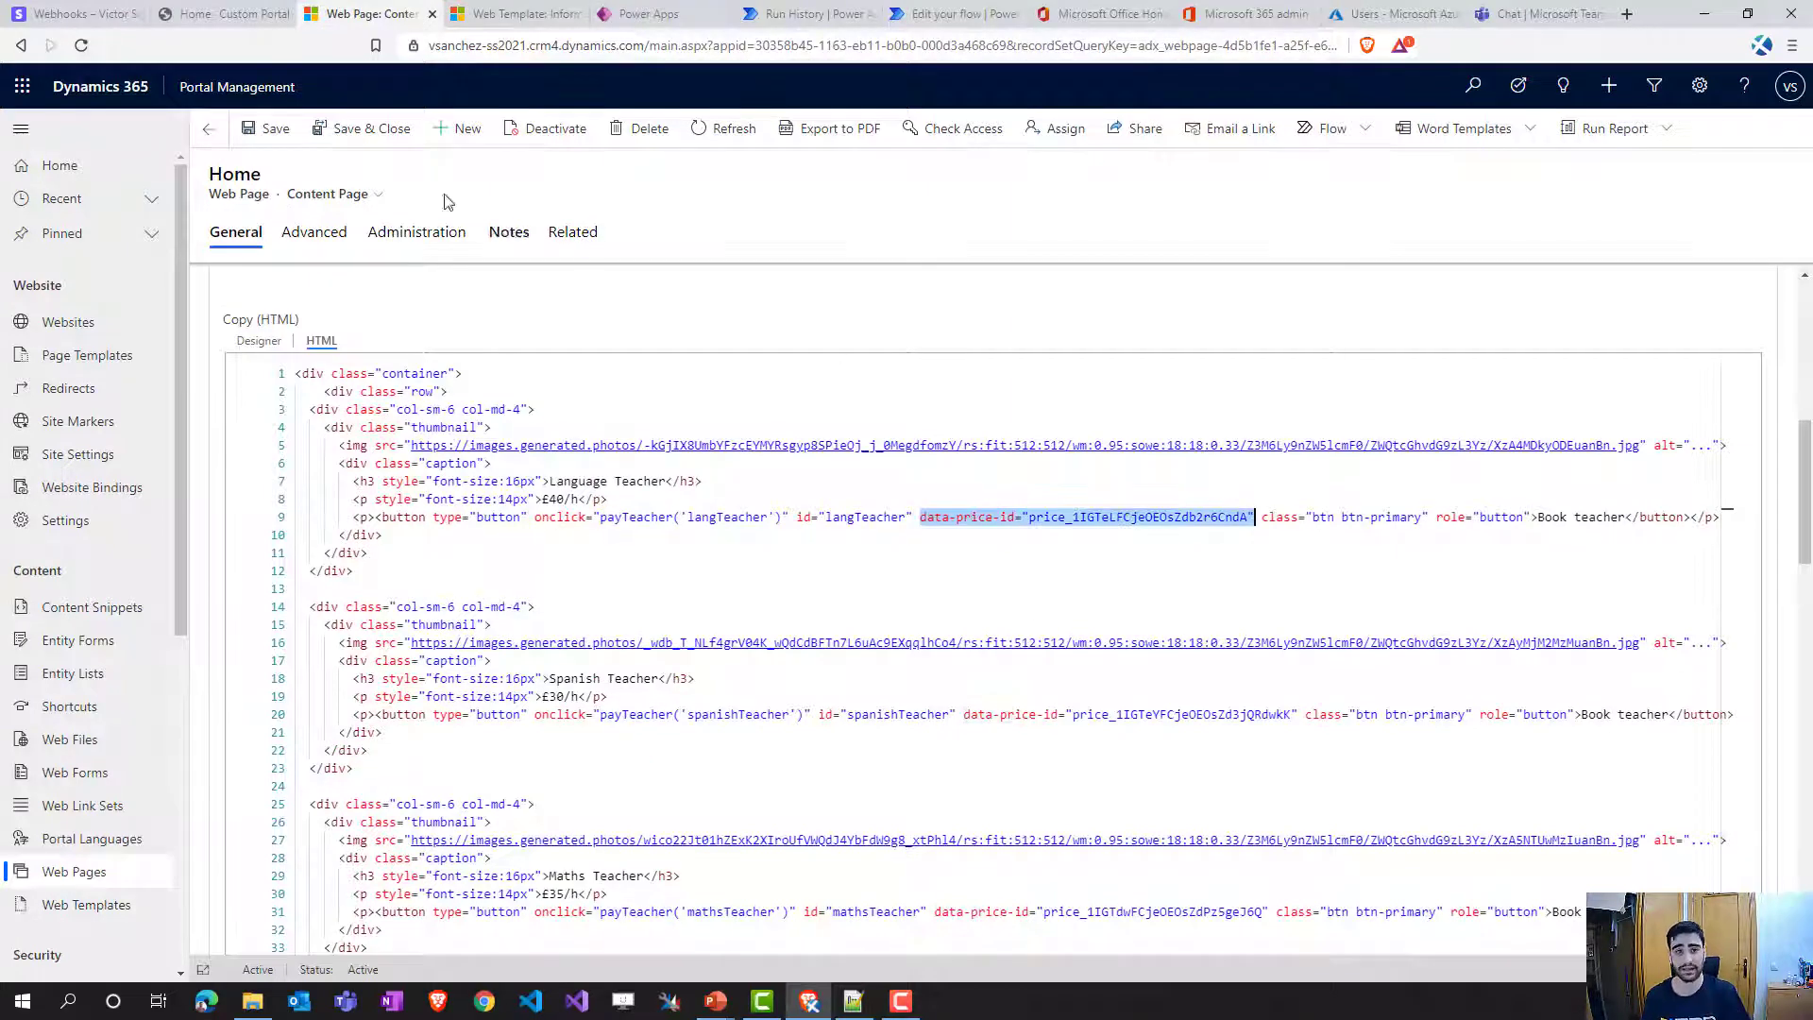
- Return to the Home web template and highlight the successUrl and cancelUrl settings of the redirectToCheckout call
{"action": "left_click", "coordinate": [495, 17]}
{"action": "left_click", "coordinate": [330, 674]}
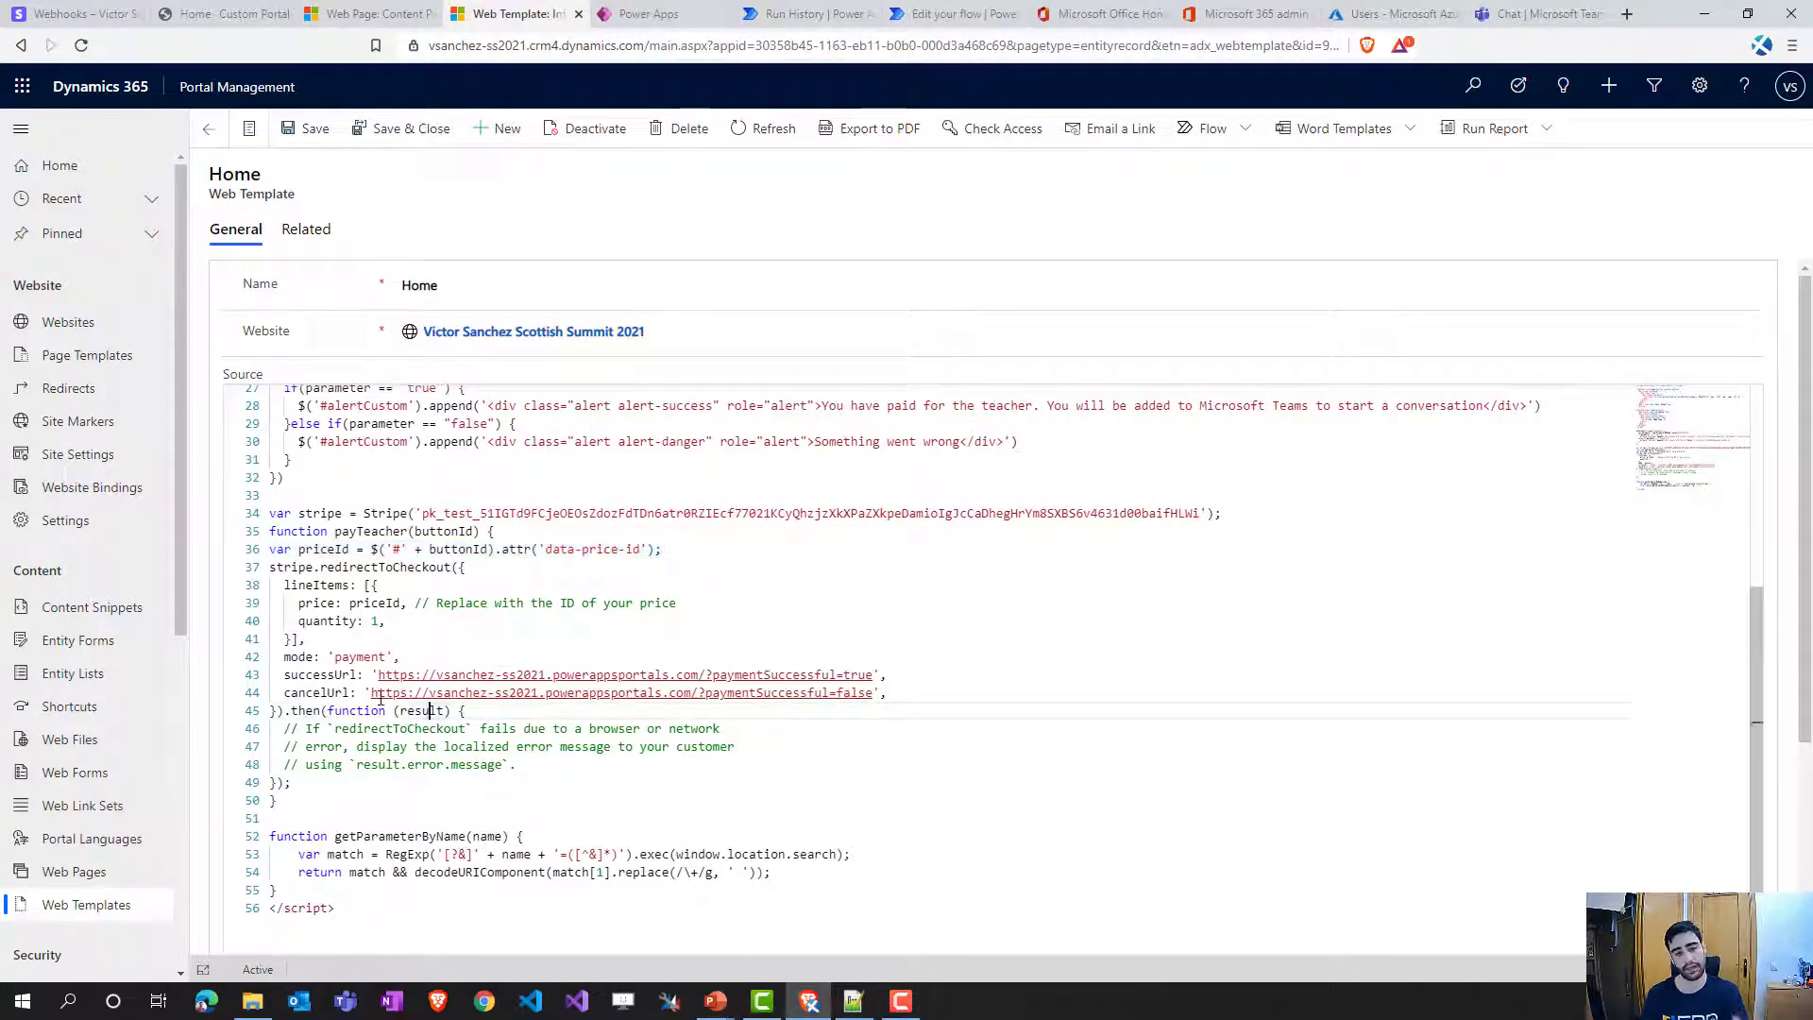
{"action": "key", "text": "Up"}
{"action": "key", "text": "End"}
{"action": "key", "text": "Left"}
{"action": "key", "text": "Left"}
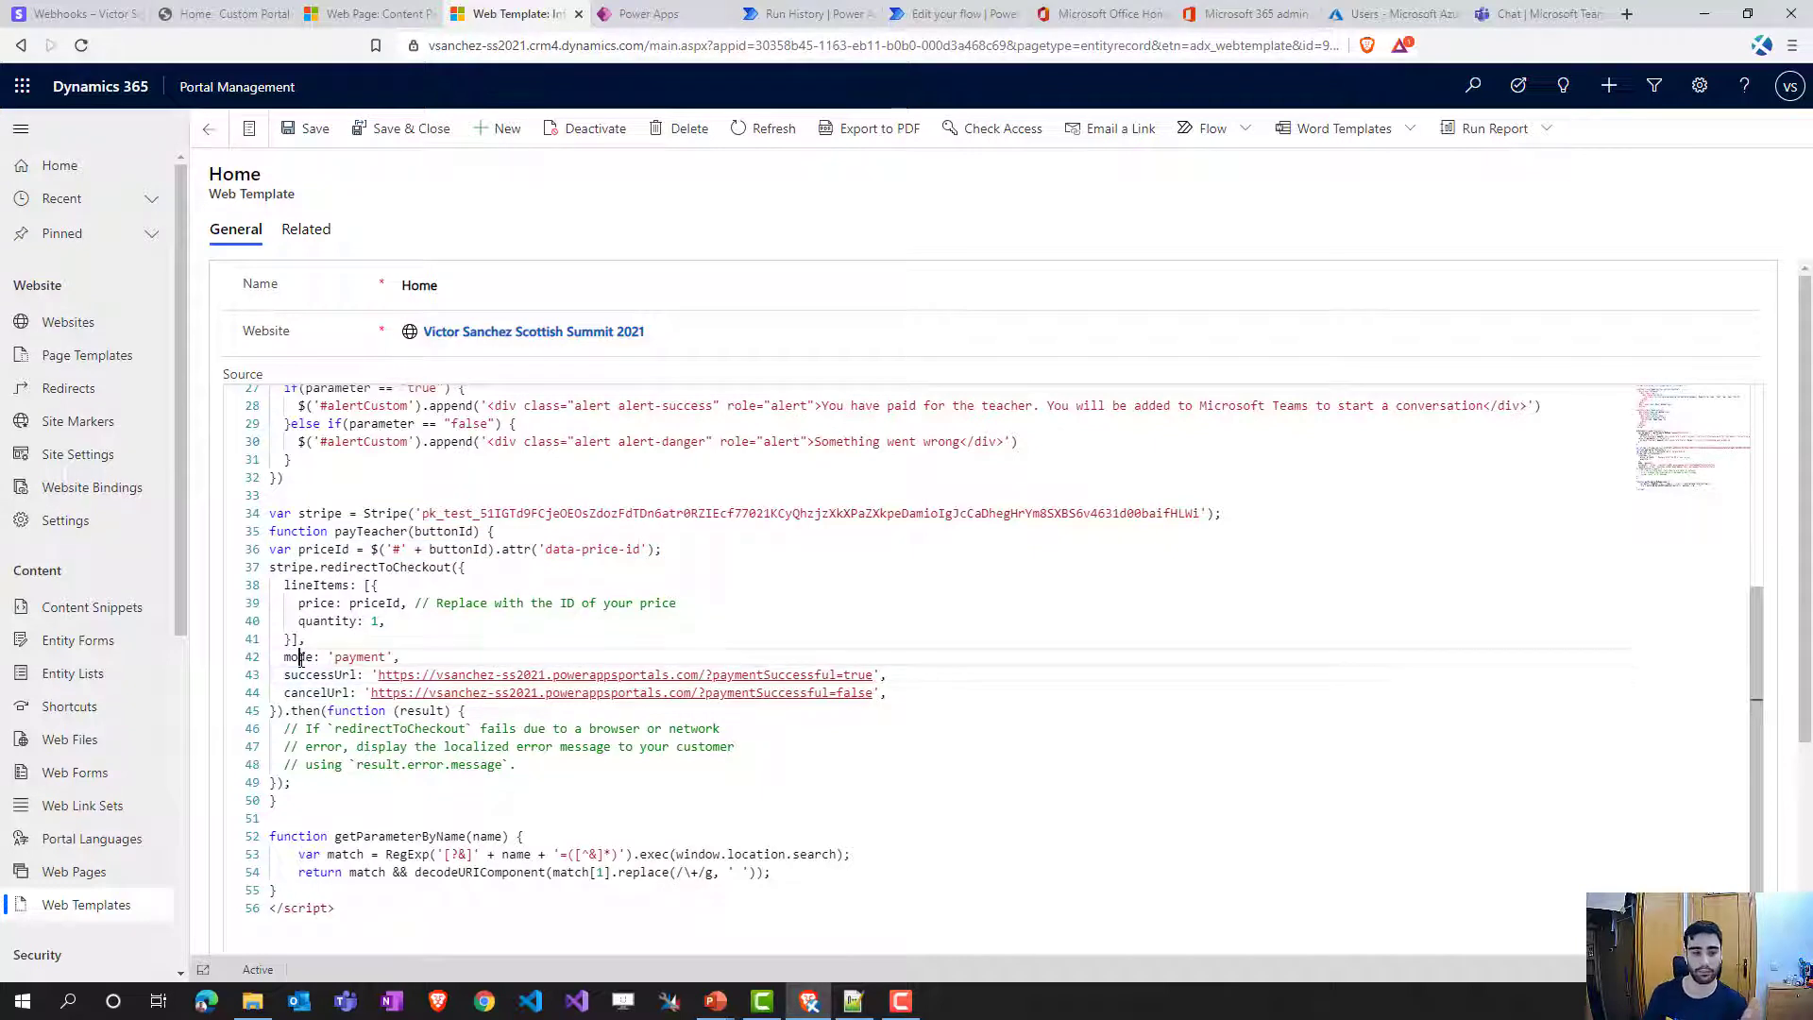
{"action": "double_click", "coordinate": [342, 674]}
{"action": "double_click", "coordinate": [316, 692]}
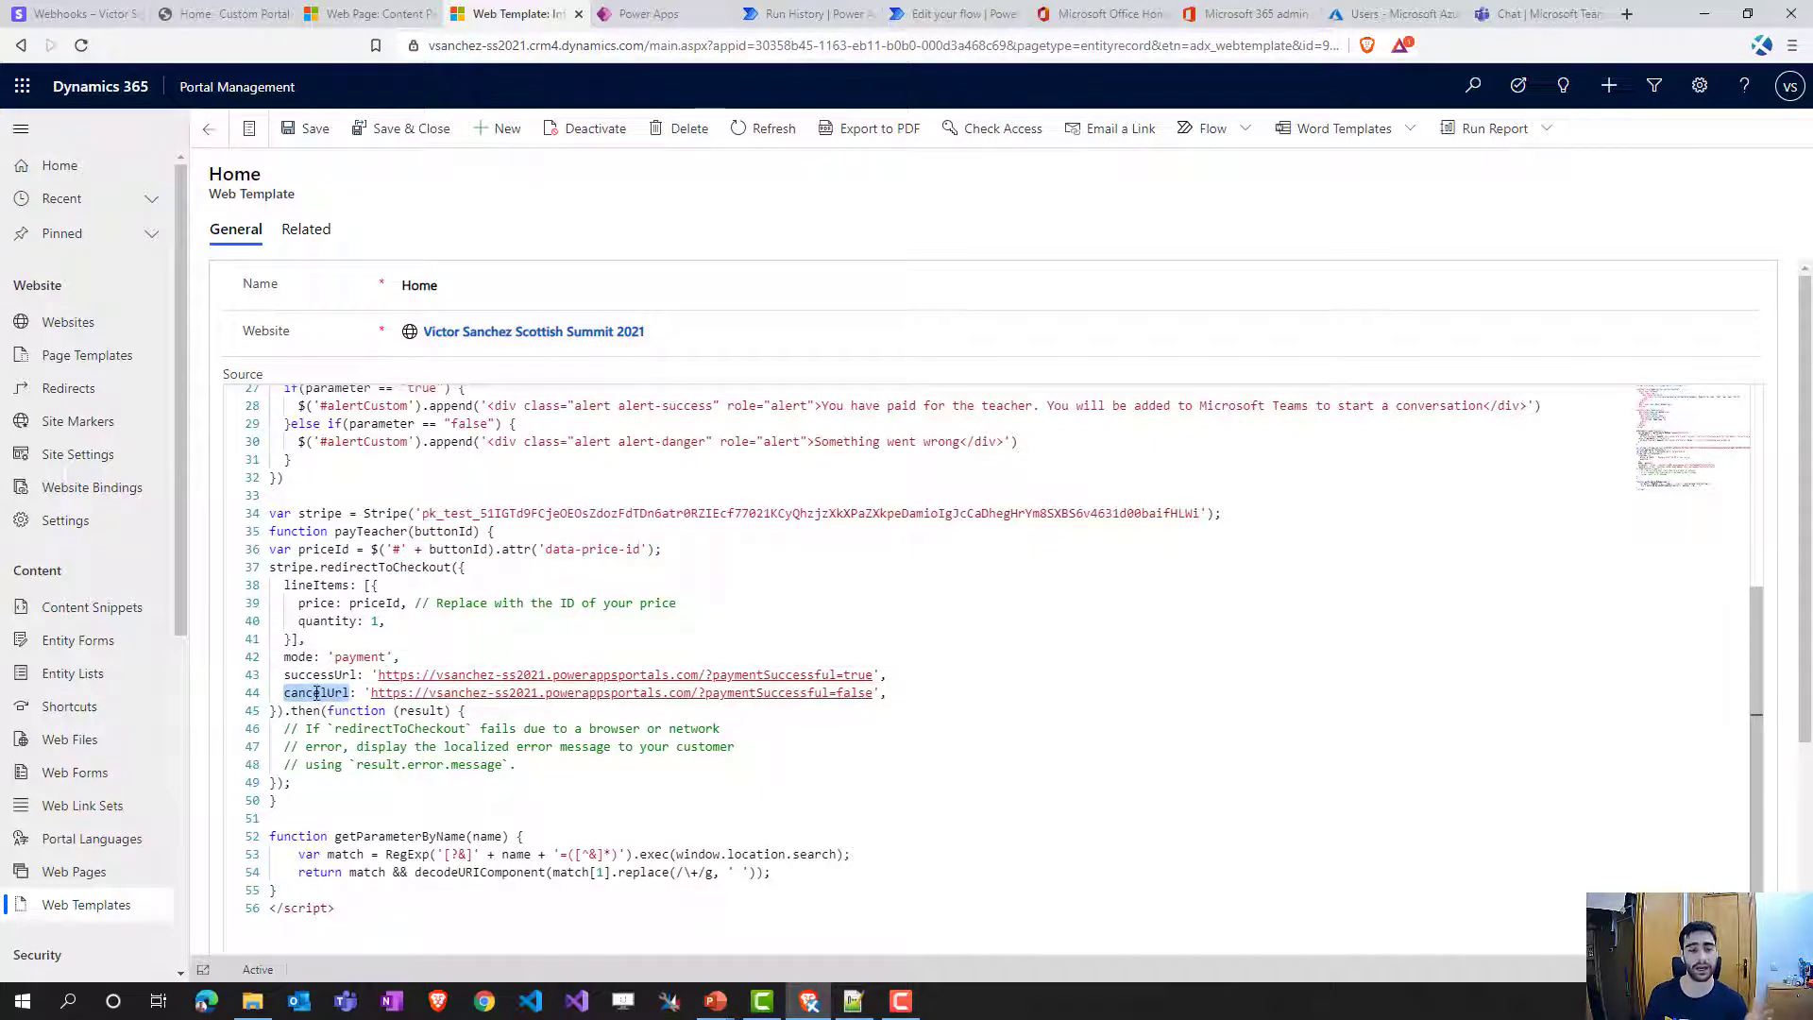
{"action": "double_click", "coordinate": [315, 692]}
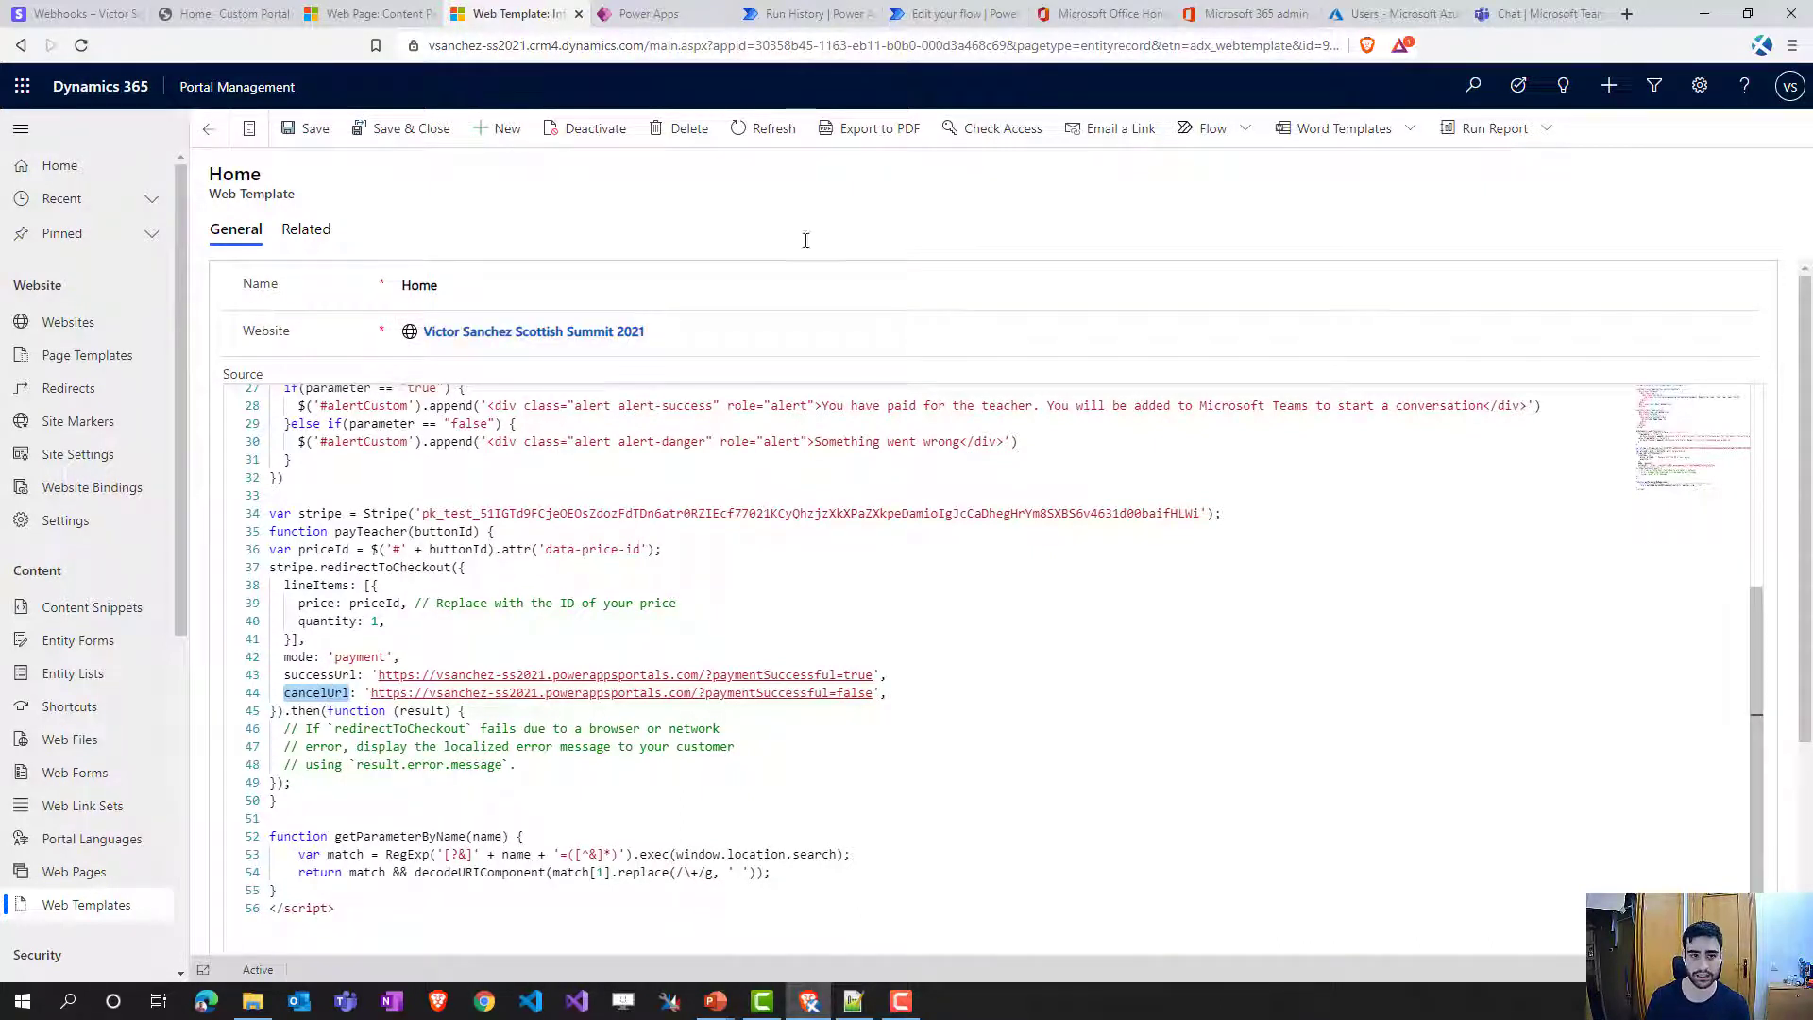
- View the Power Apps solution, switch to the "When Payment is received, create channel" flow editor and expand its HTTP request trigger
{"action": "left_click", "coordinate": [650, 13]}
{"action": "left_click", "coordinate": [1035, 583]}
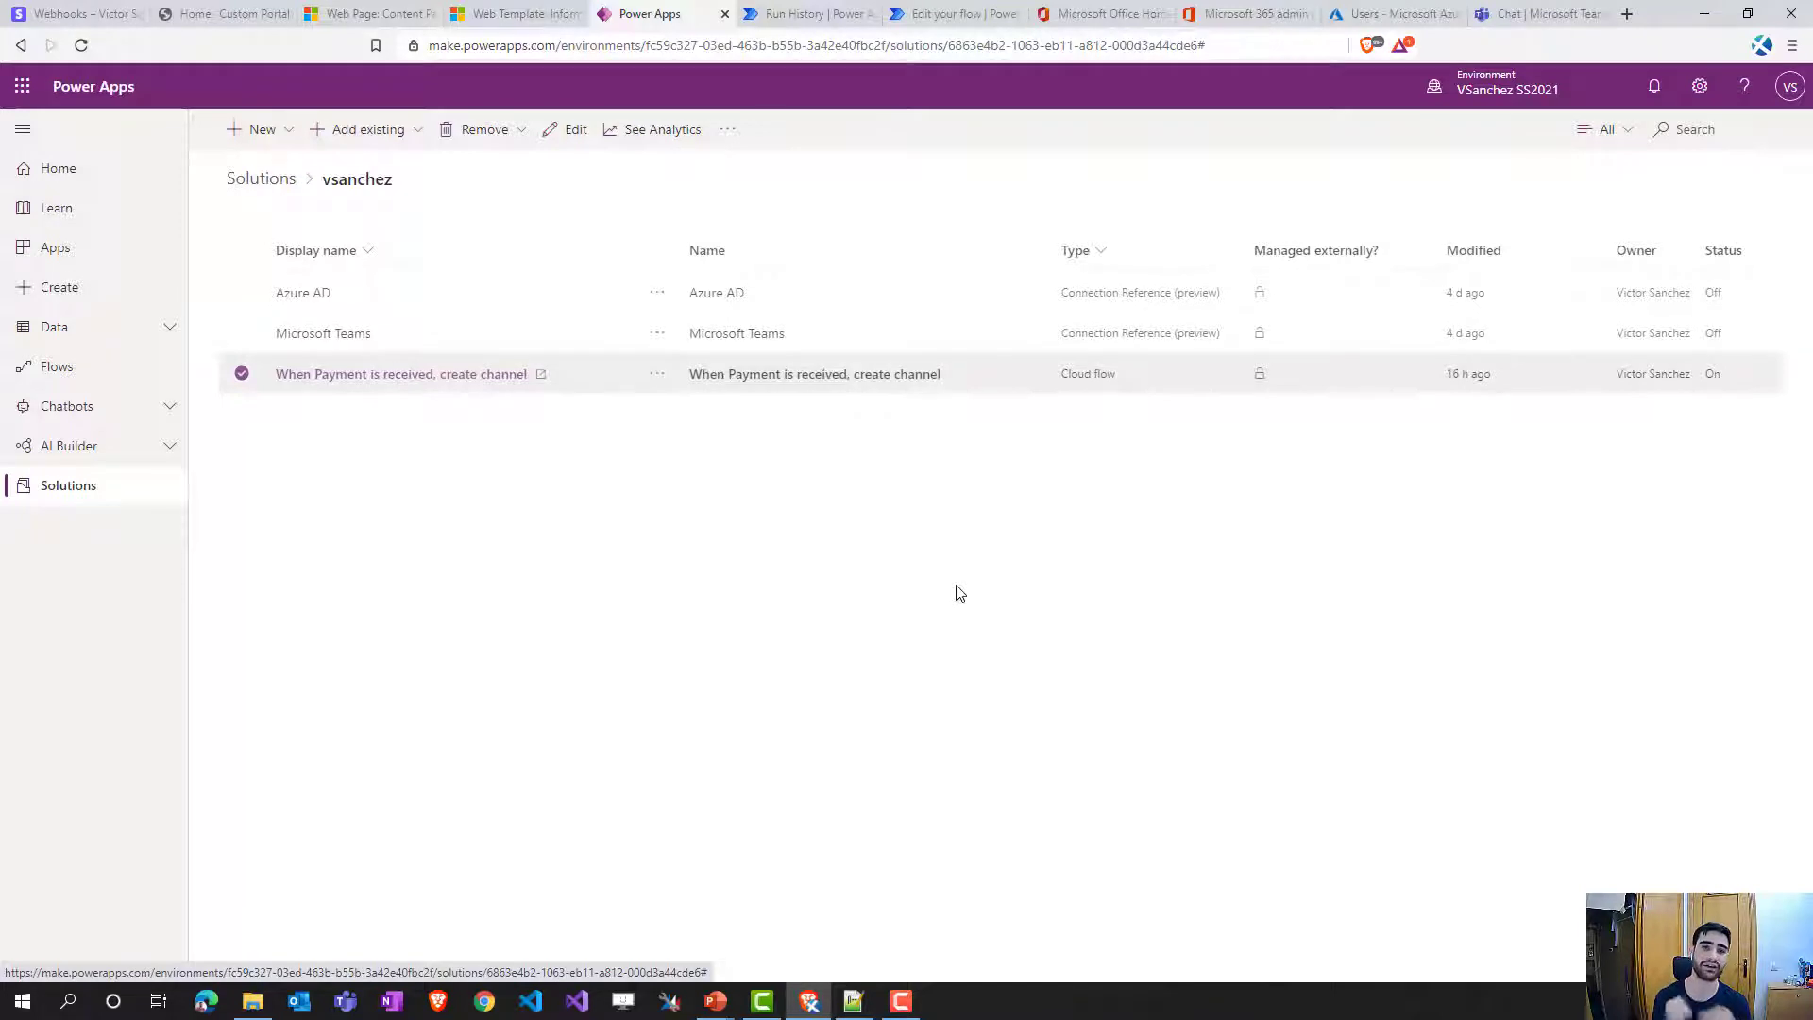
{"action": "left_click", "coordinate": [949, 13]}
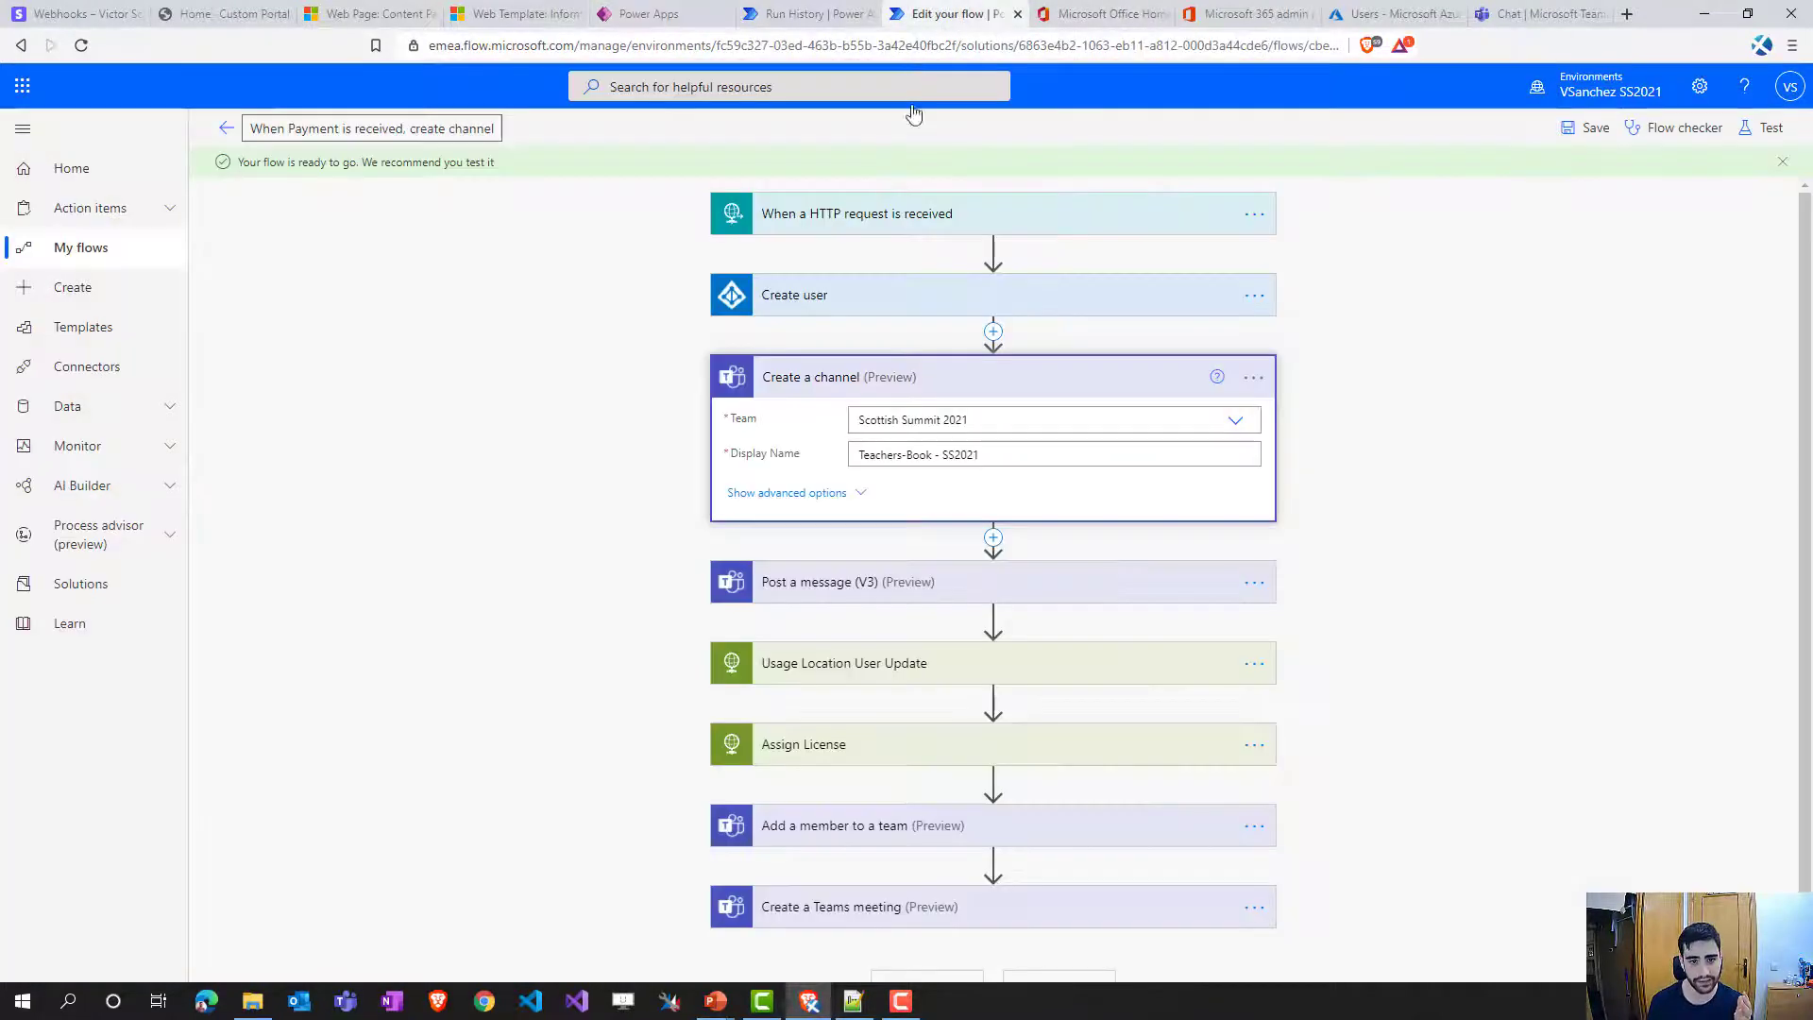
{"action": "left_click", "coordinate": [897, 377]}
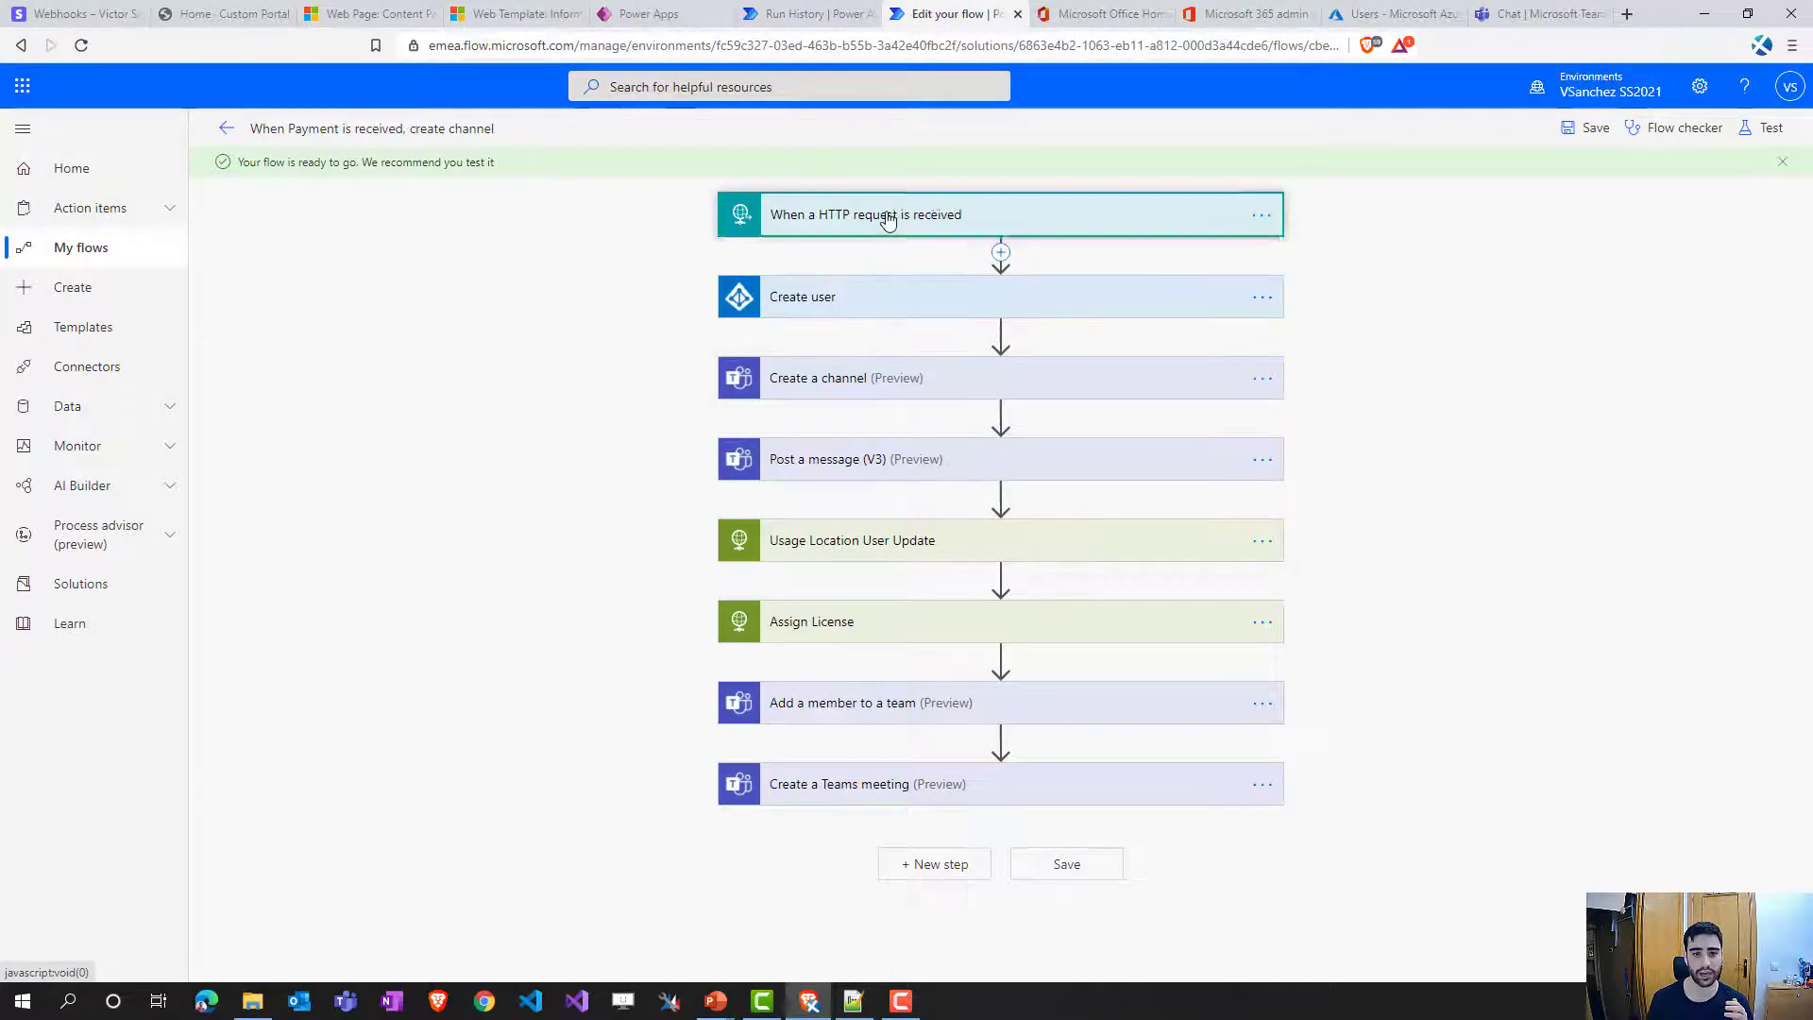
{"action": "left_click", "coordinate": [935, 214]}
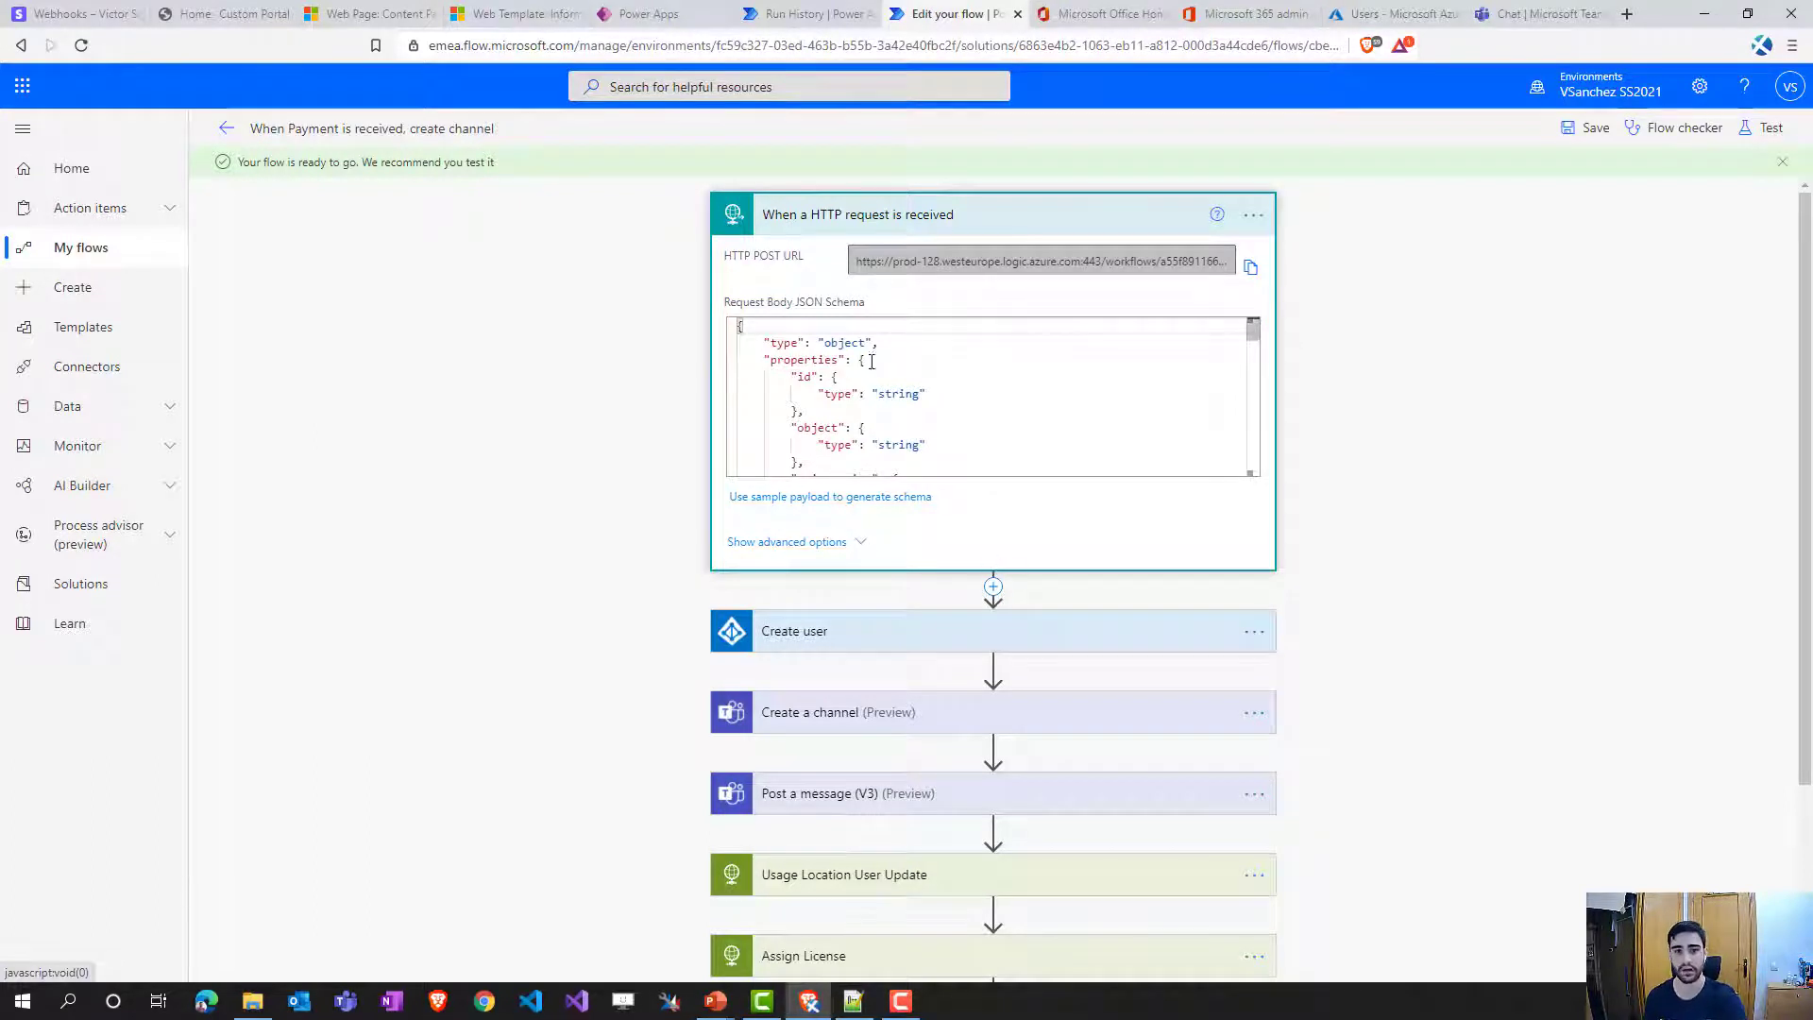
- Compare the trigger's HTTP POST URL with Stripe's webhook endpoint and examine the trigger's request body JSON schema
{"action": "left_click", "coordinate": [883, 261]}
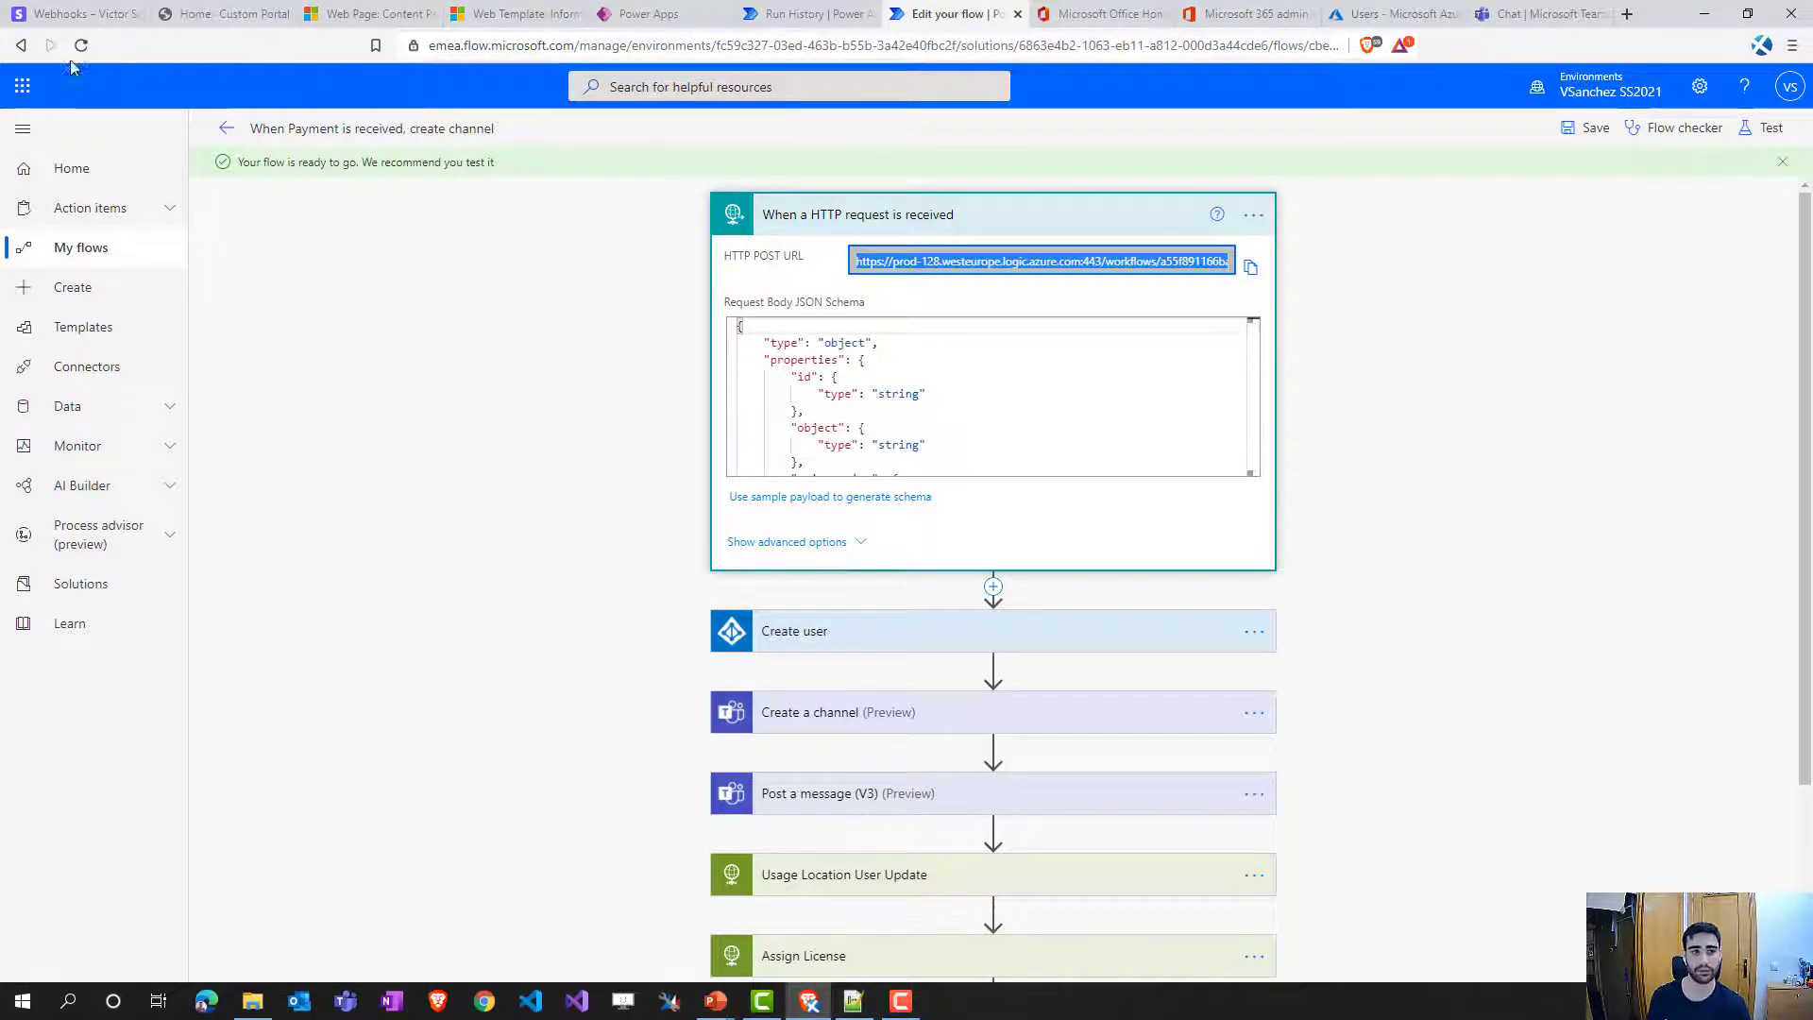
{"action": "left_click", "coordinate": [77, 13]}
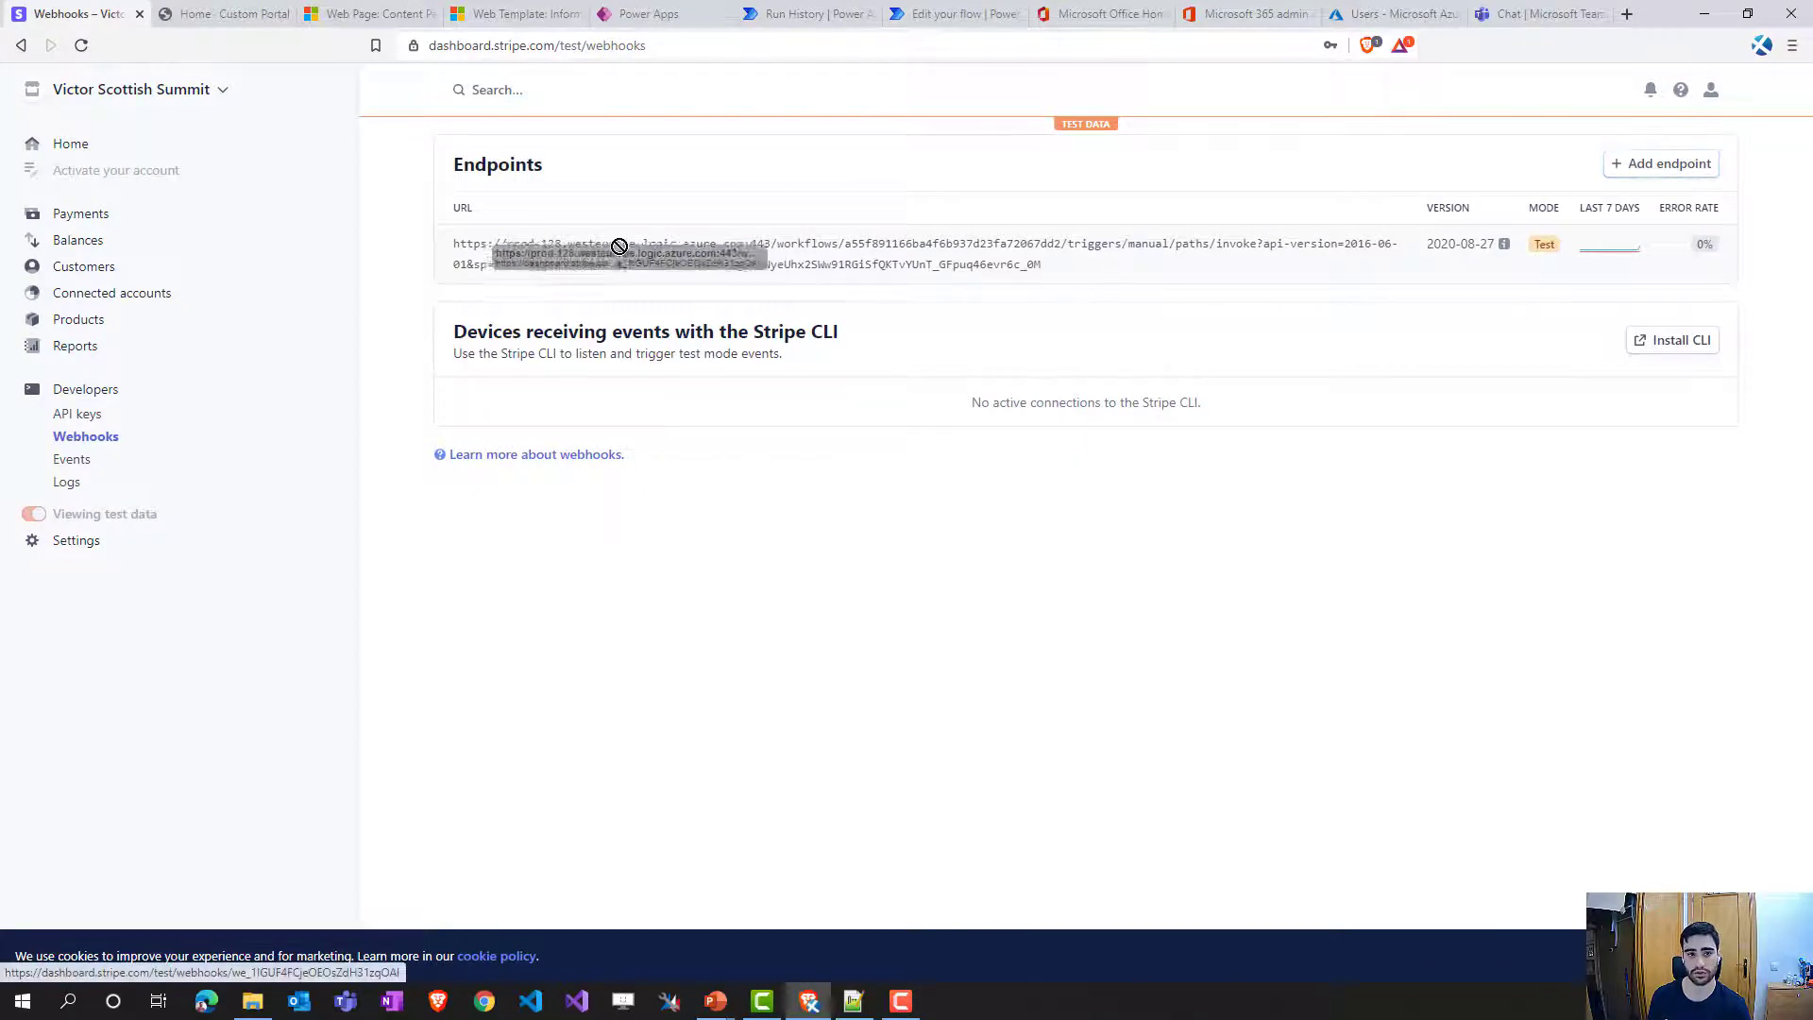
{"action": "left_click", "coordinate": [927, 25]}
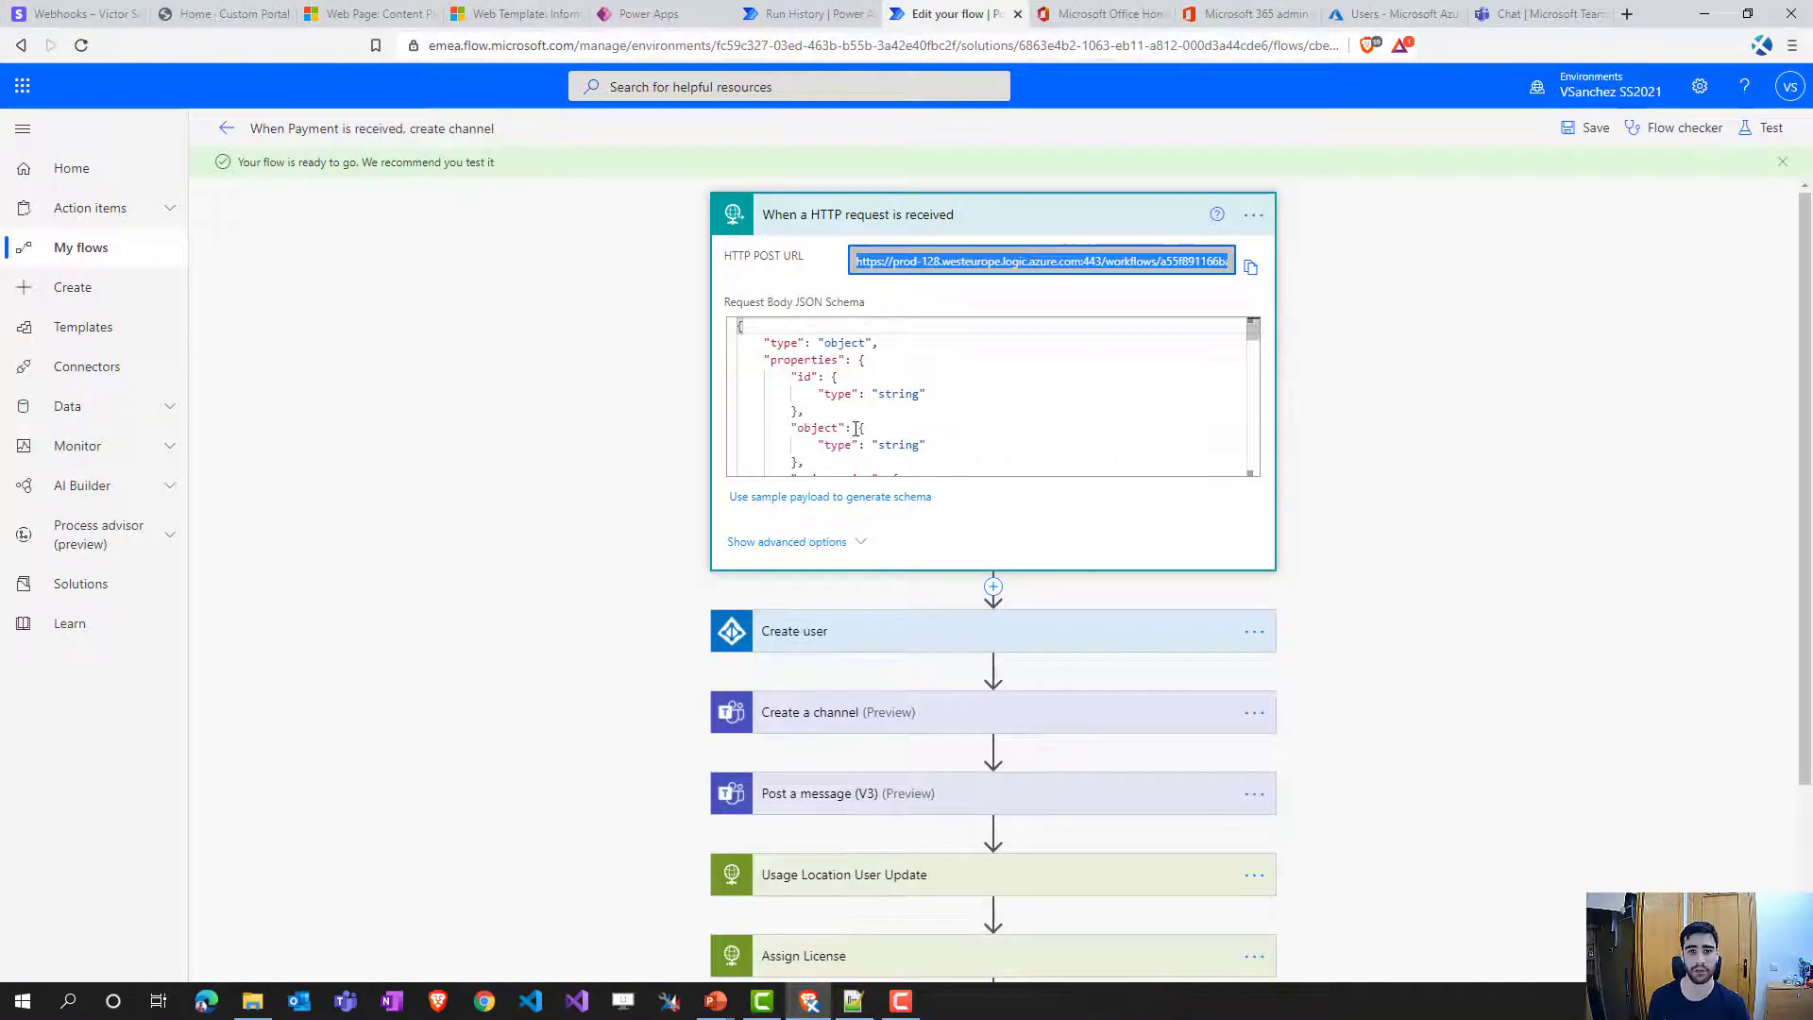
{"action": "left_click_drag", "start_coordinate": [776, 347], "coordinate": [831, 416]}
{"action": "scroll", "coordinate": [835, 397], "scroll_direction": "down", "scroll_amount": 5}
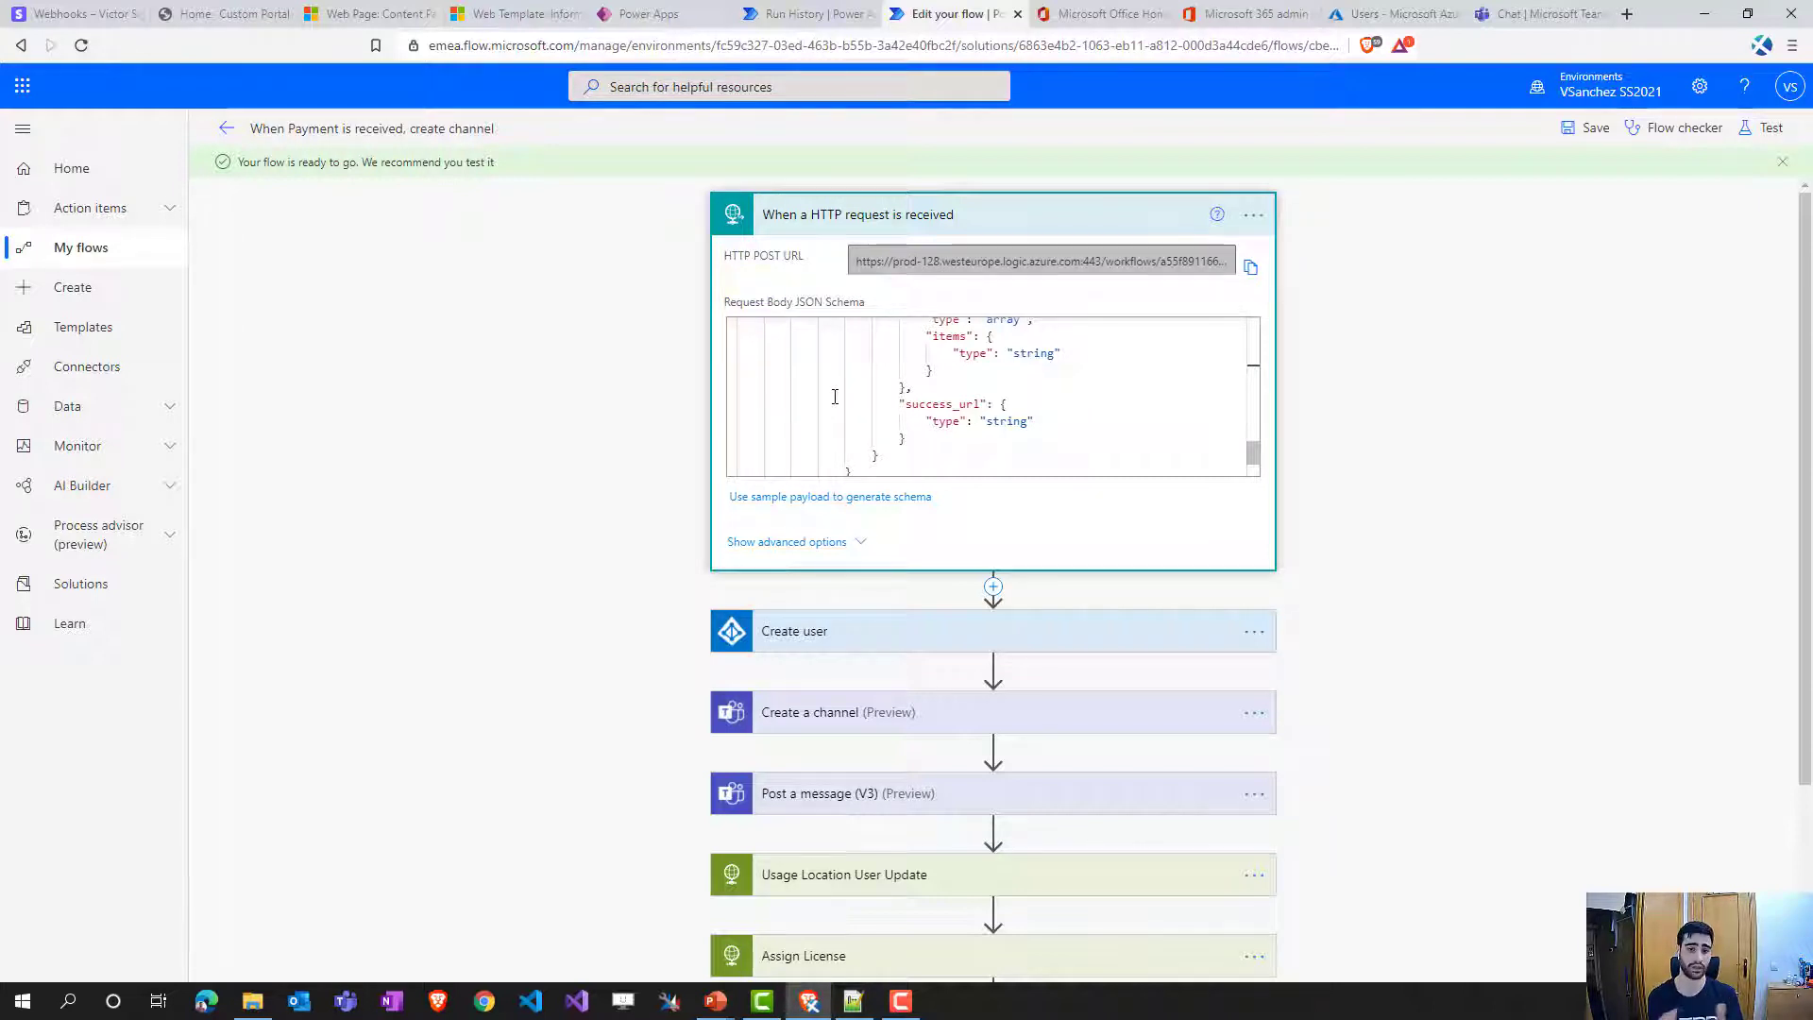
- Open the webhook endpoint in Stripe, expand the 6 Feb, 19:04 charge.succeeded attempt and highlight its request JSON
{"action": "key", "text": "ctrl+1"}
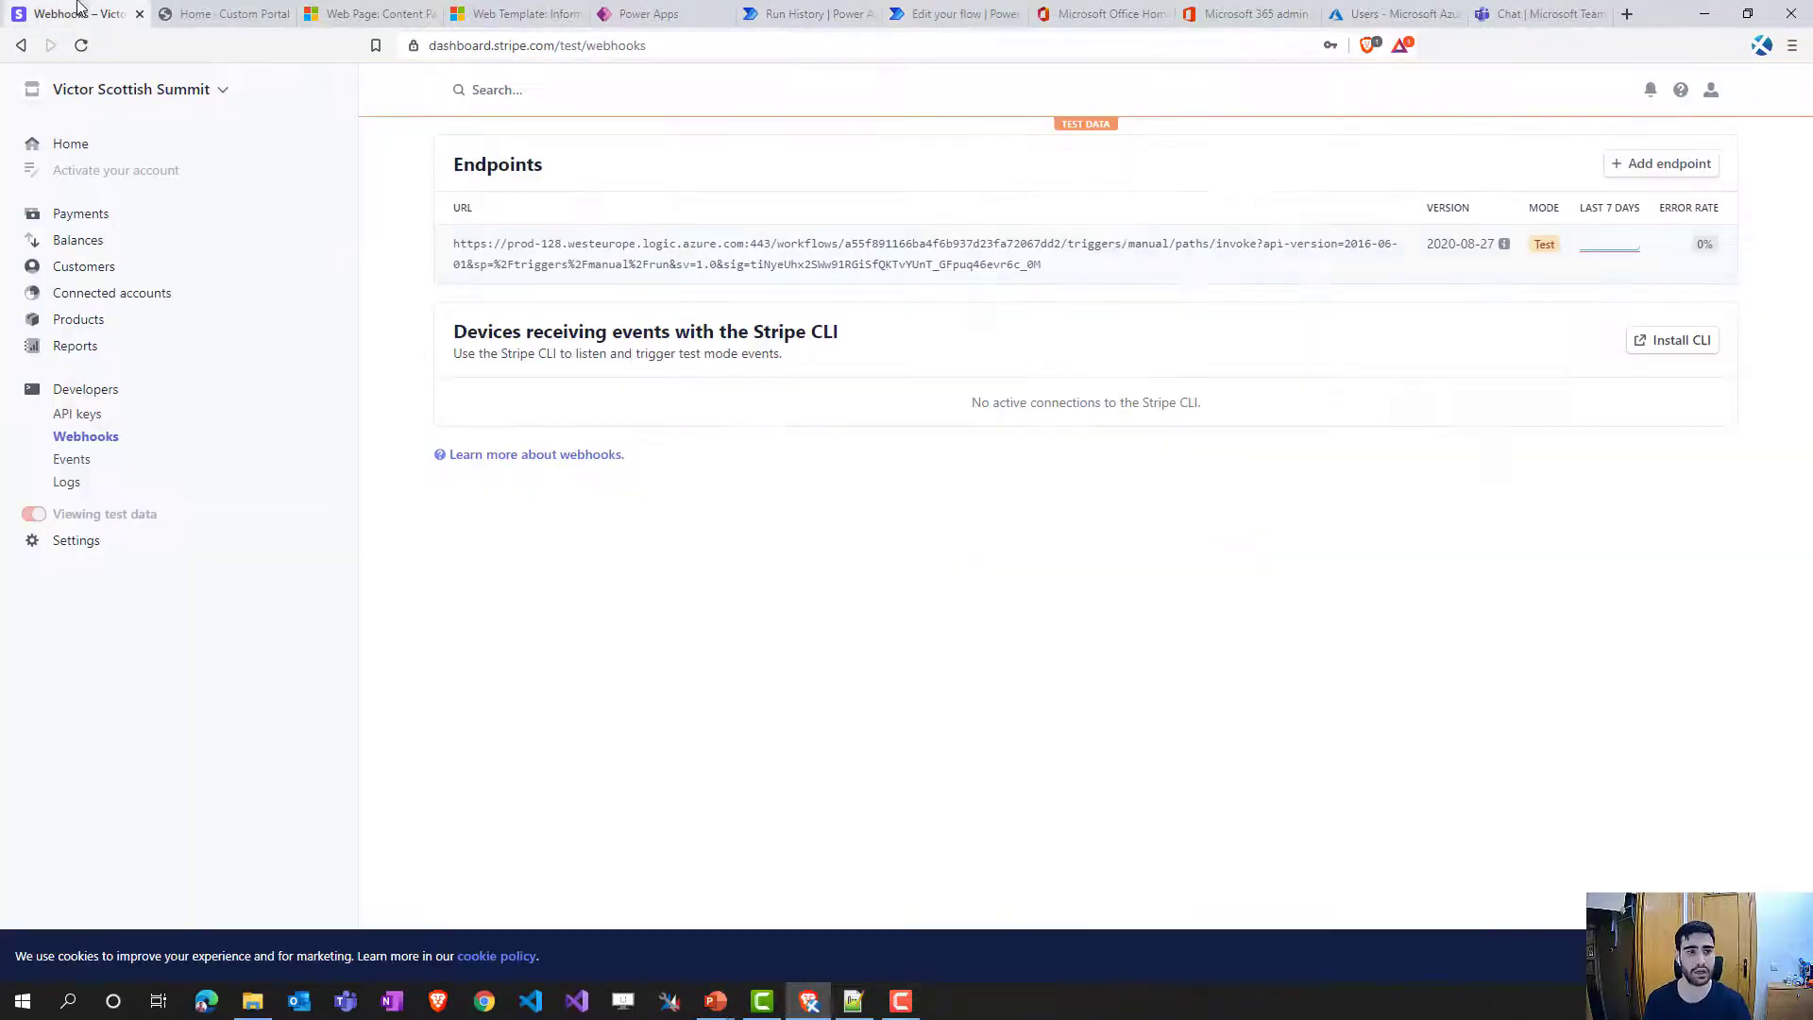
{"action": "left_click", "coordinate": [730, 270]}
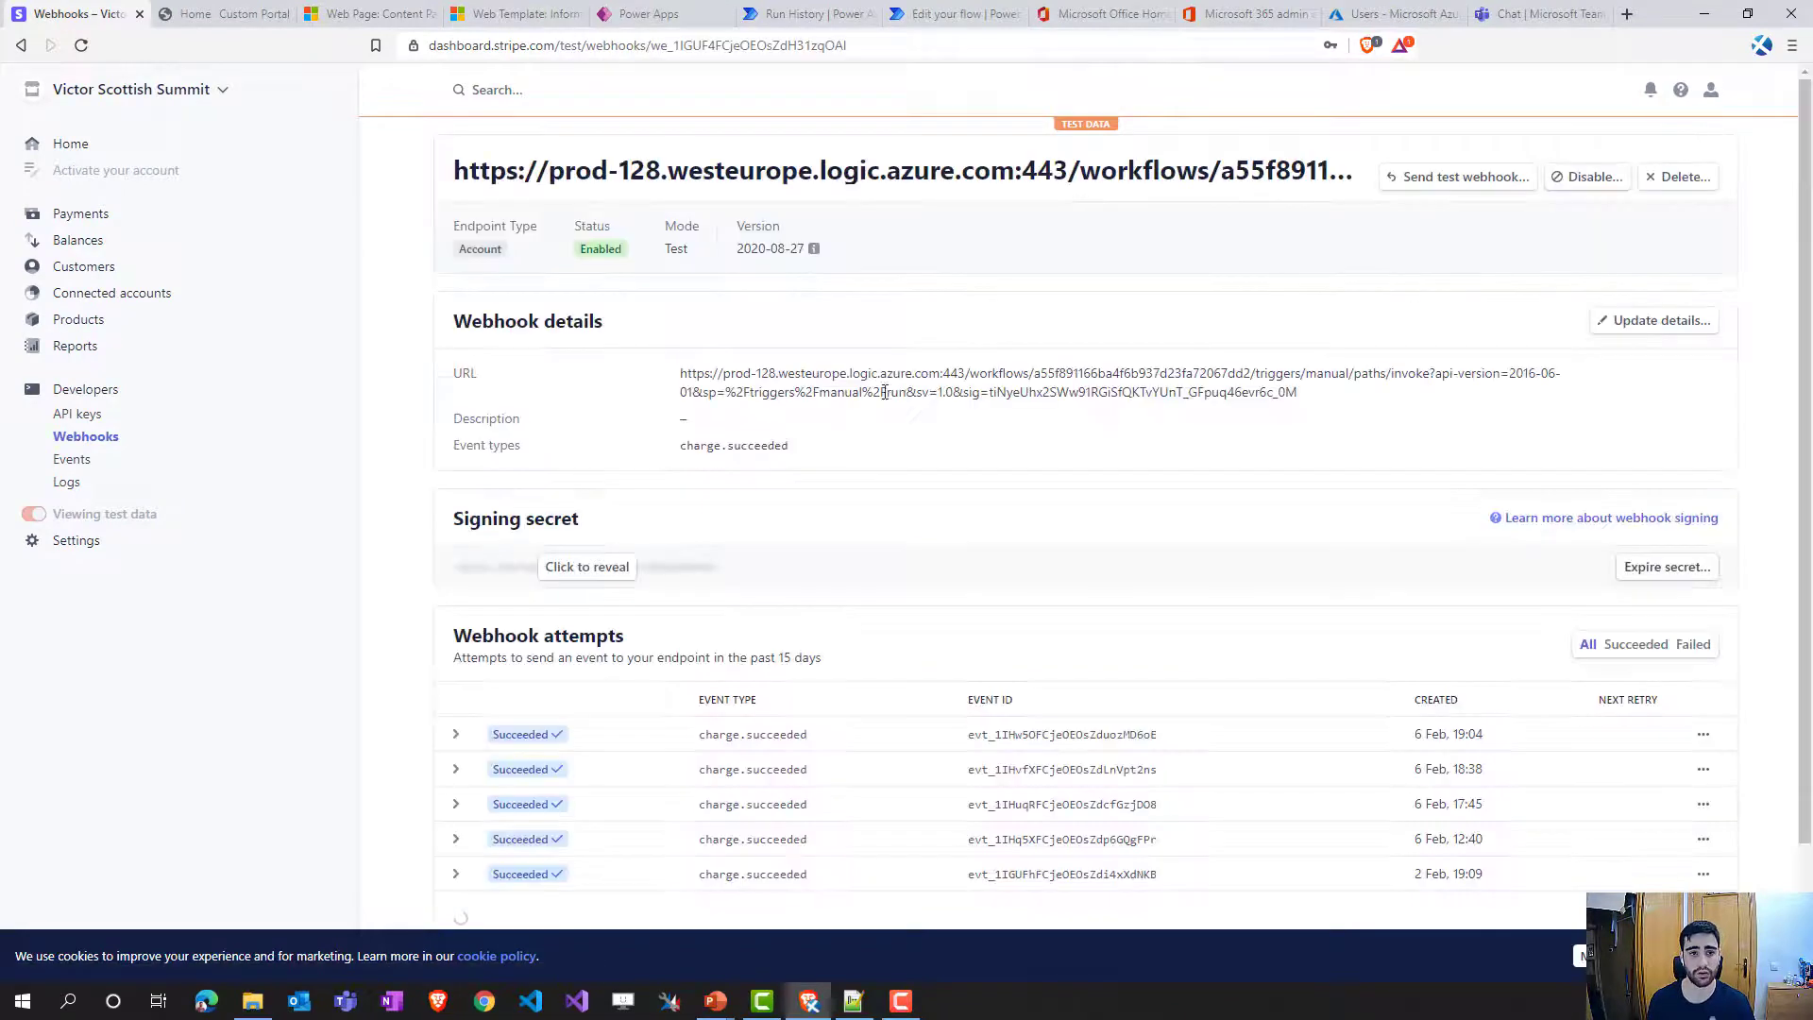
{"action": "scroll", "coordinate": [921, 469], "scroll_direction": "down", "scroll_amount": 2}
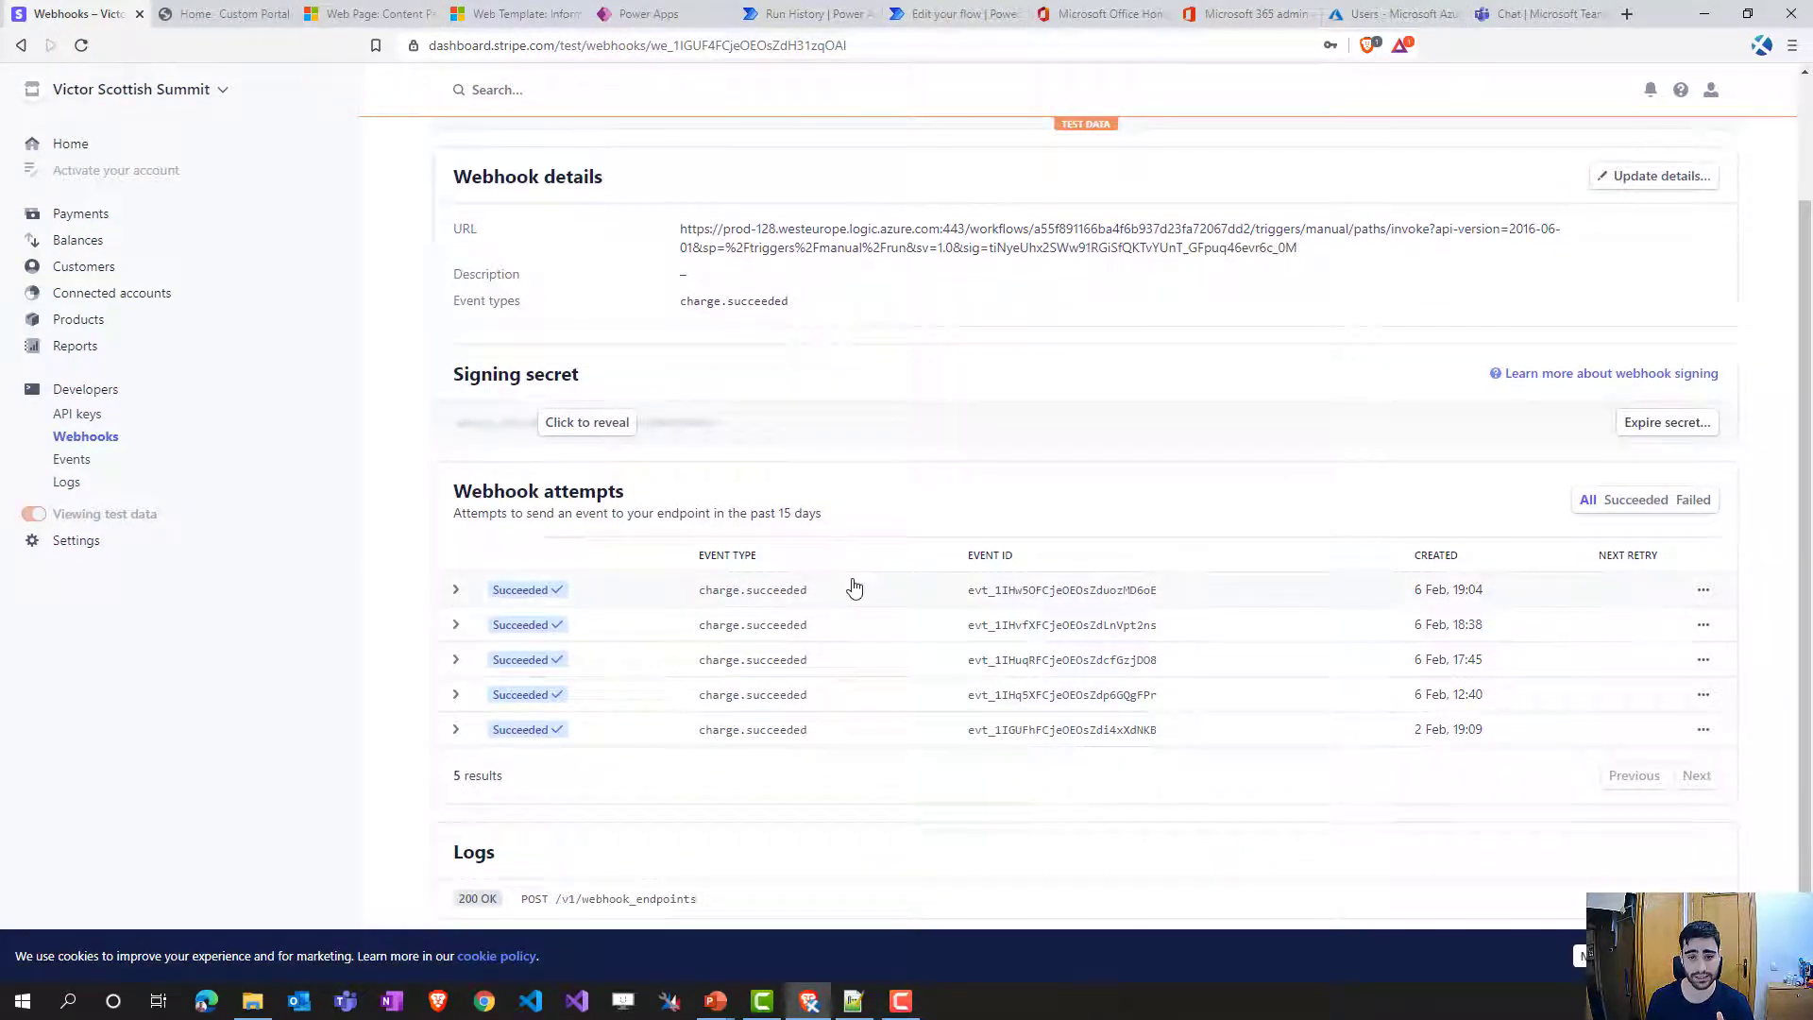
{"action": "left_click", "coordinate": [855, 589]}
{"action": "scroll", "coordinate": [855, 589], "scroll_direction": "down", "scroll_amount": 2}
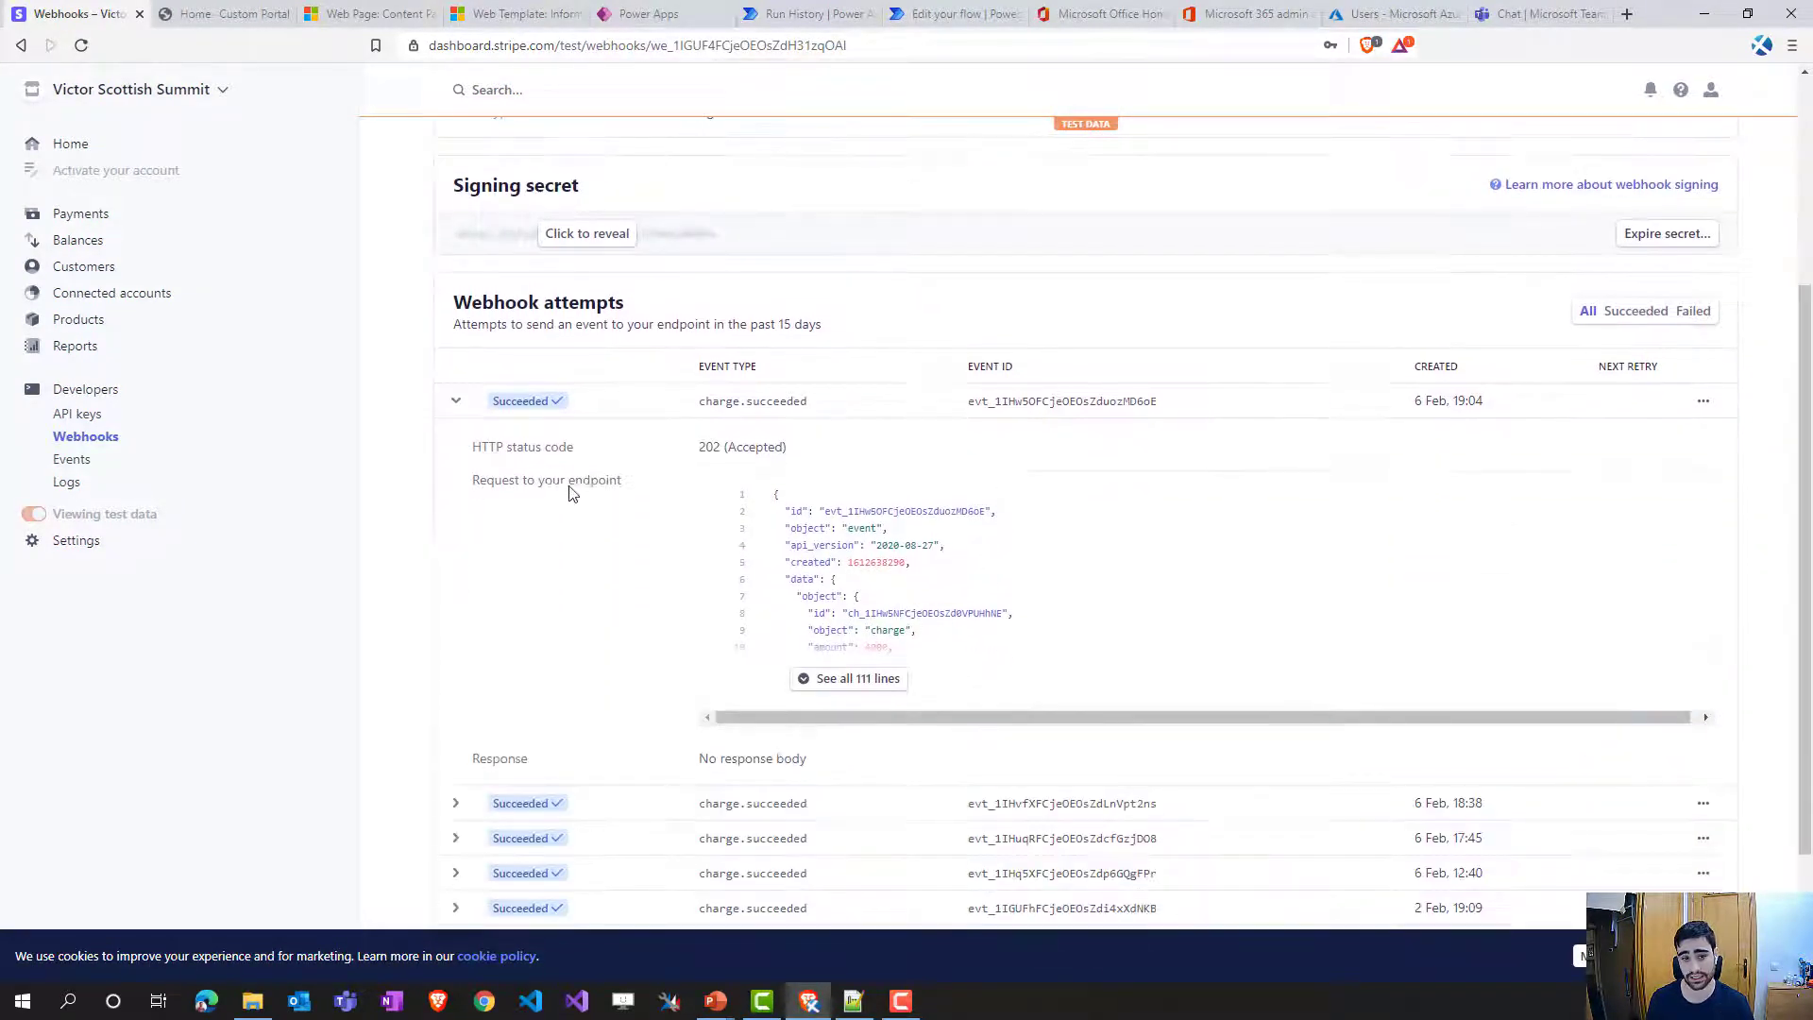
{"action": "triple_click", "coordinate": [483, 485]}
{"action": "left_click", "coordinate": [853, 585]}
{"action": "left_click_drag", "start_coordinate": [810, 536], "coordinate": [908, 604]}
{"action": "left_click", "coordinate": [846, 532]}
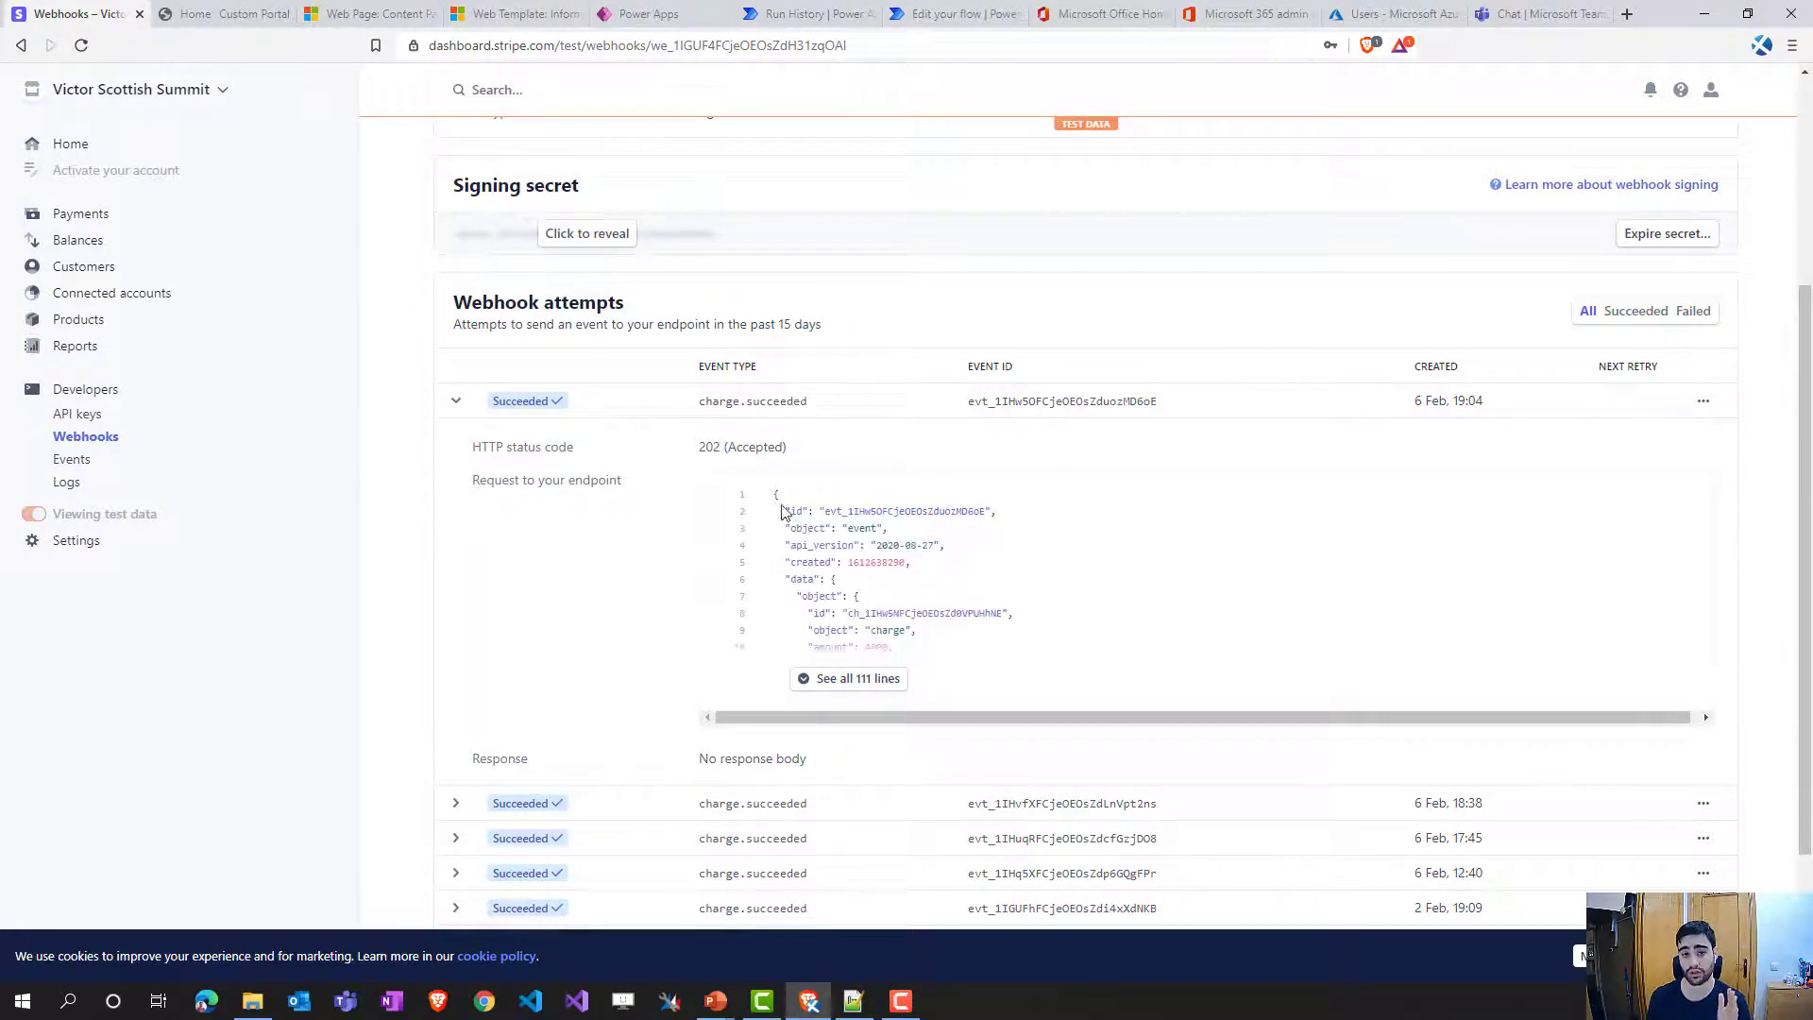
{"action": "left_click_drag", "start_coordinate": [775, 492], "coordinate": [975, 639]}
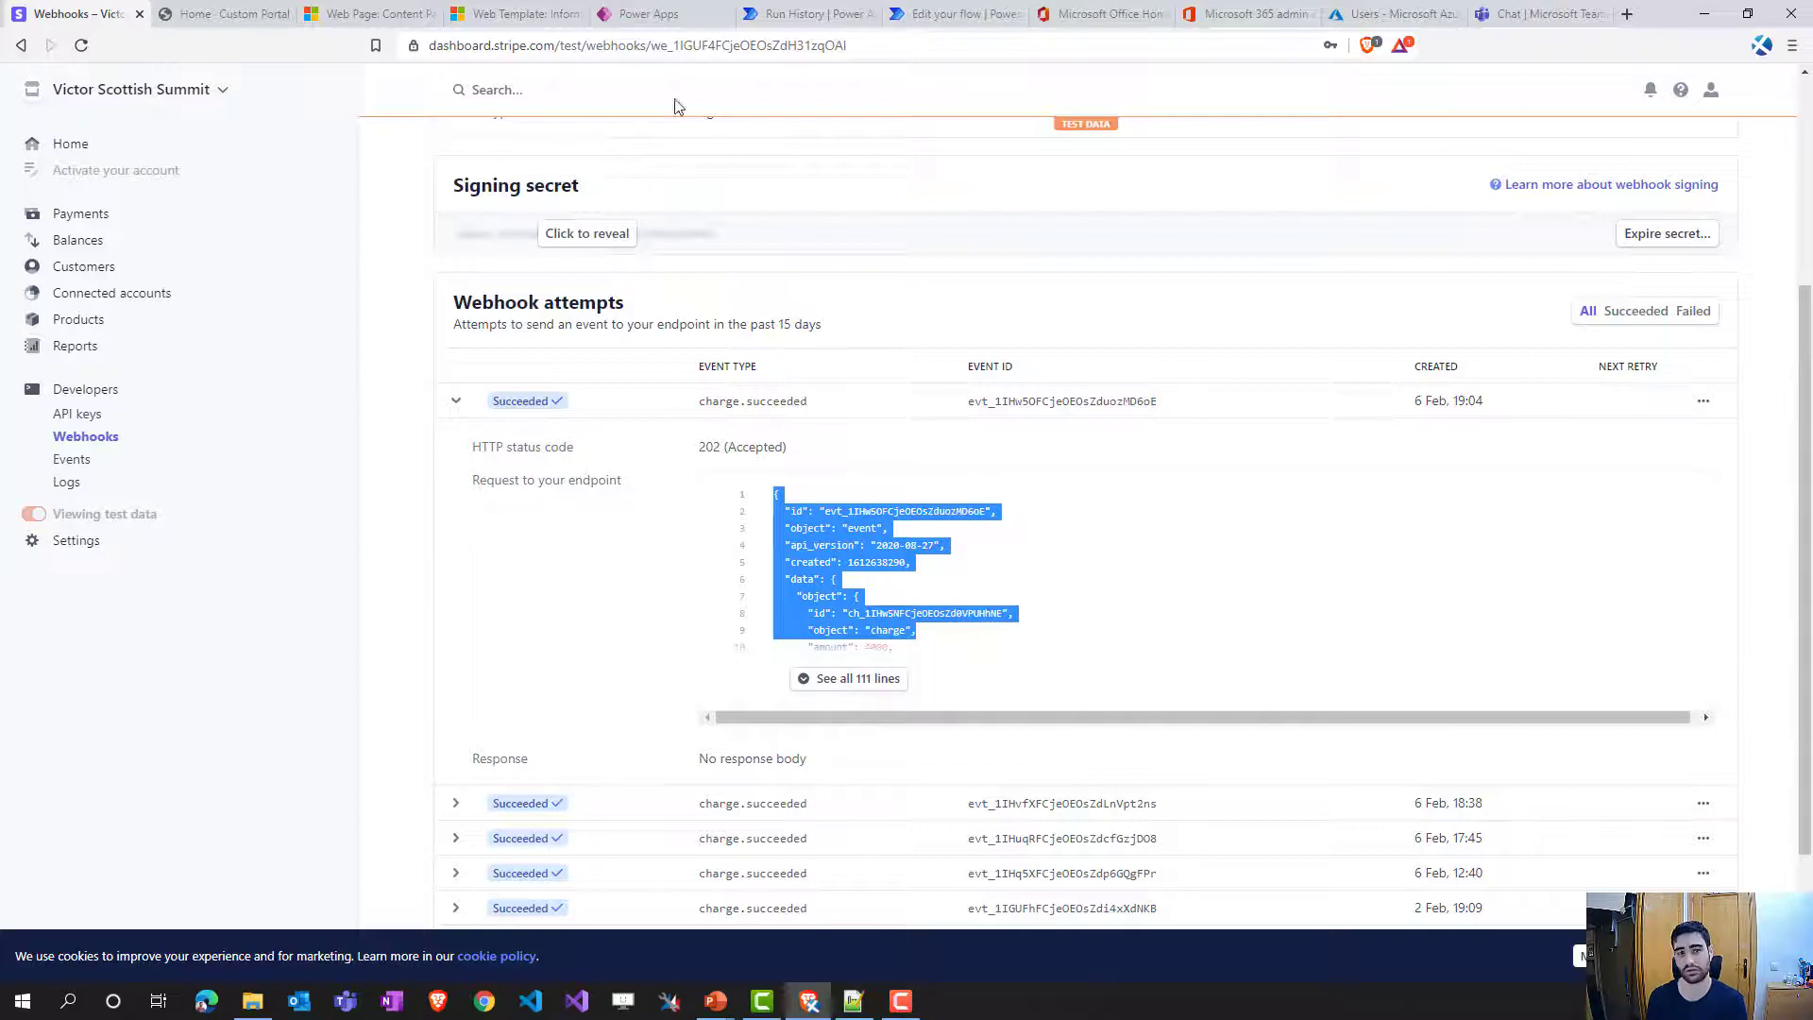
- Return to the flow editor and expand the Create user action to show its account fields
{"action": "left_click", "coordinate": [950, 21]}
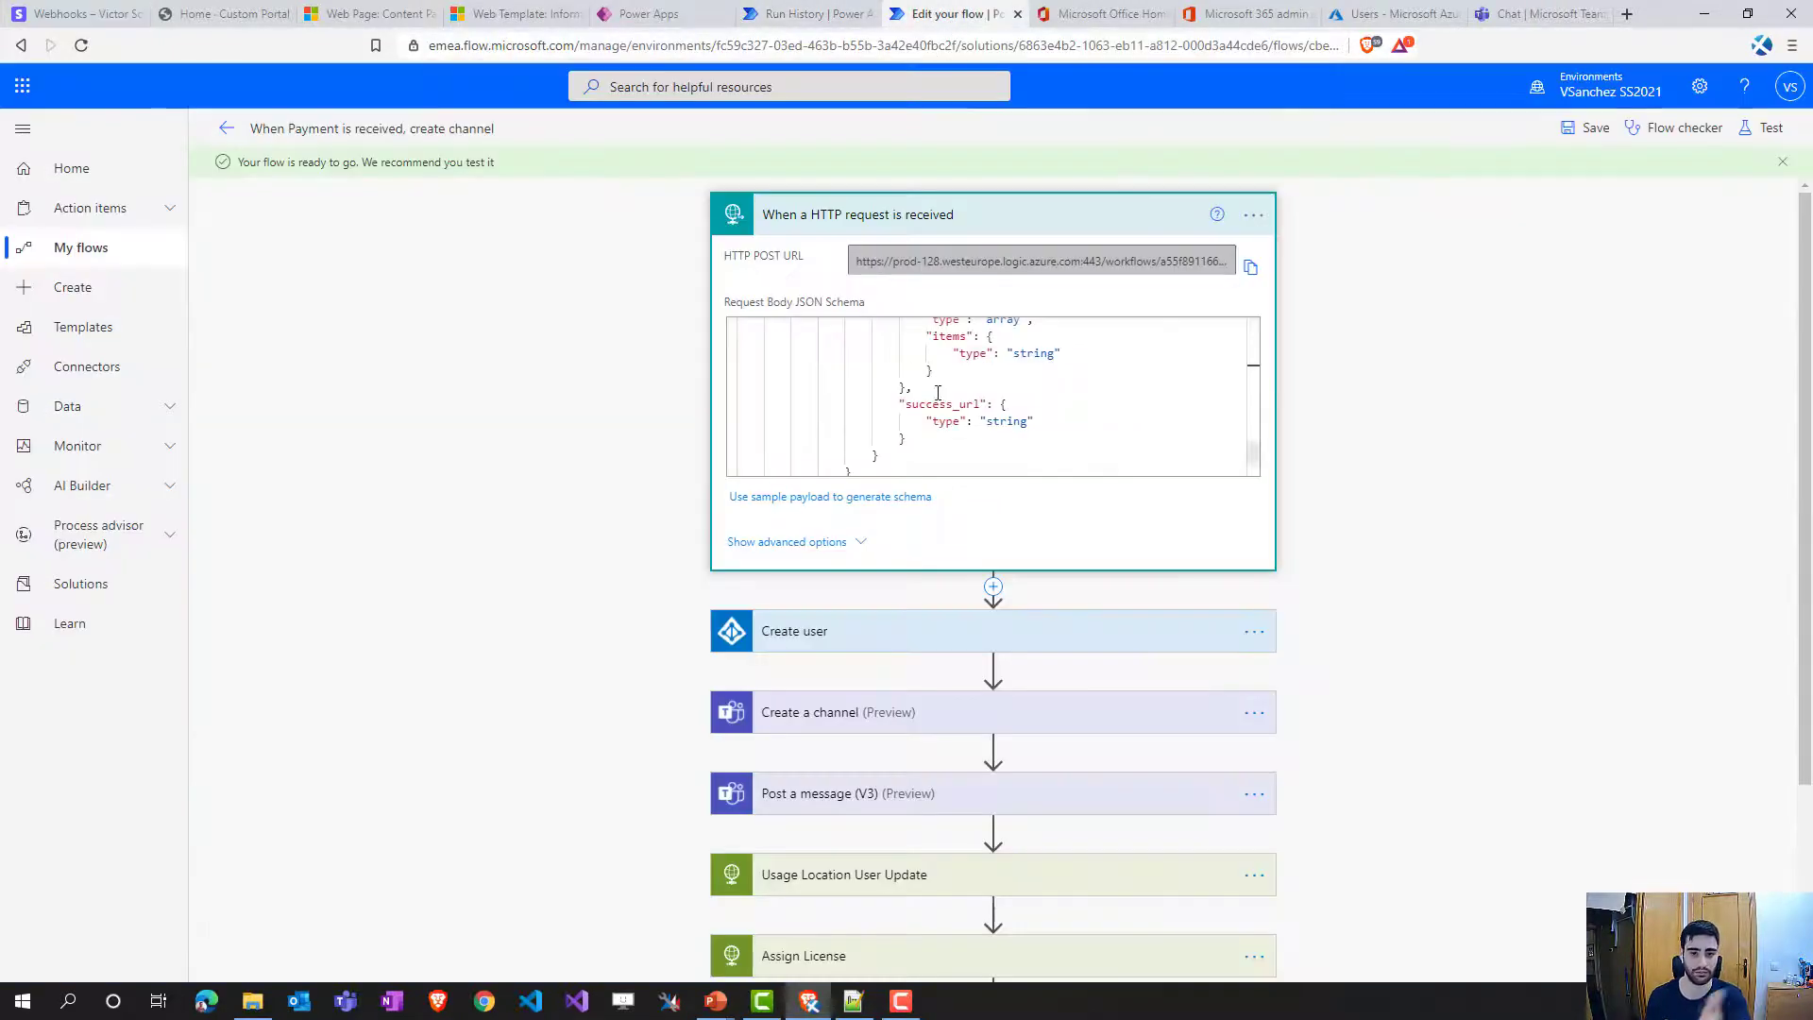
{"action": "scroll", "coordinate": [905, 454], "scroll_direction": "down", "scroll_amount": 5}
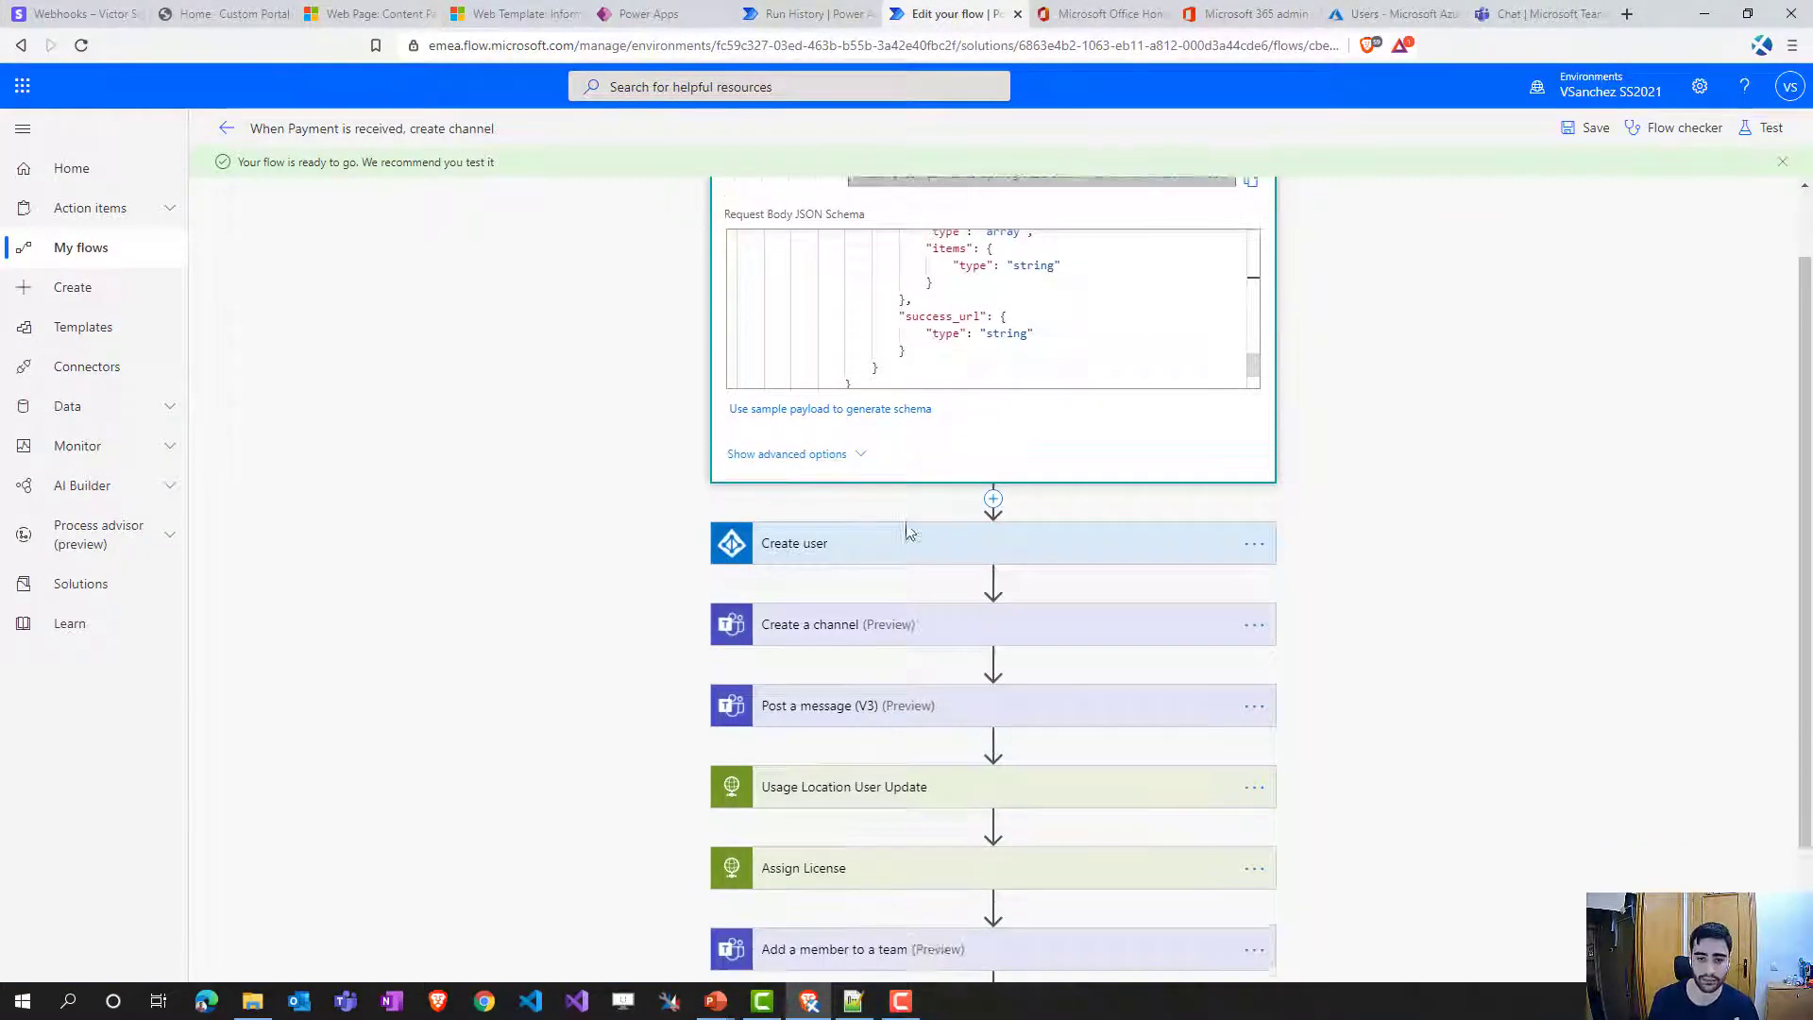
{"action": "left_click", "coordinate": [831, 547]}
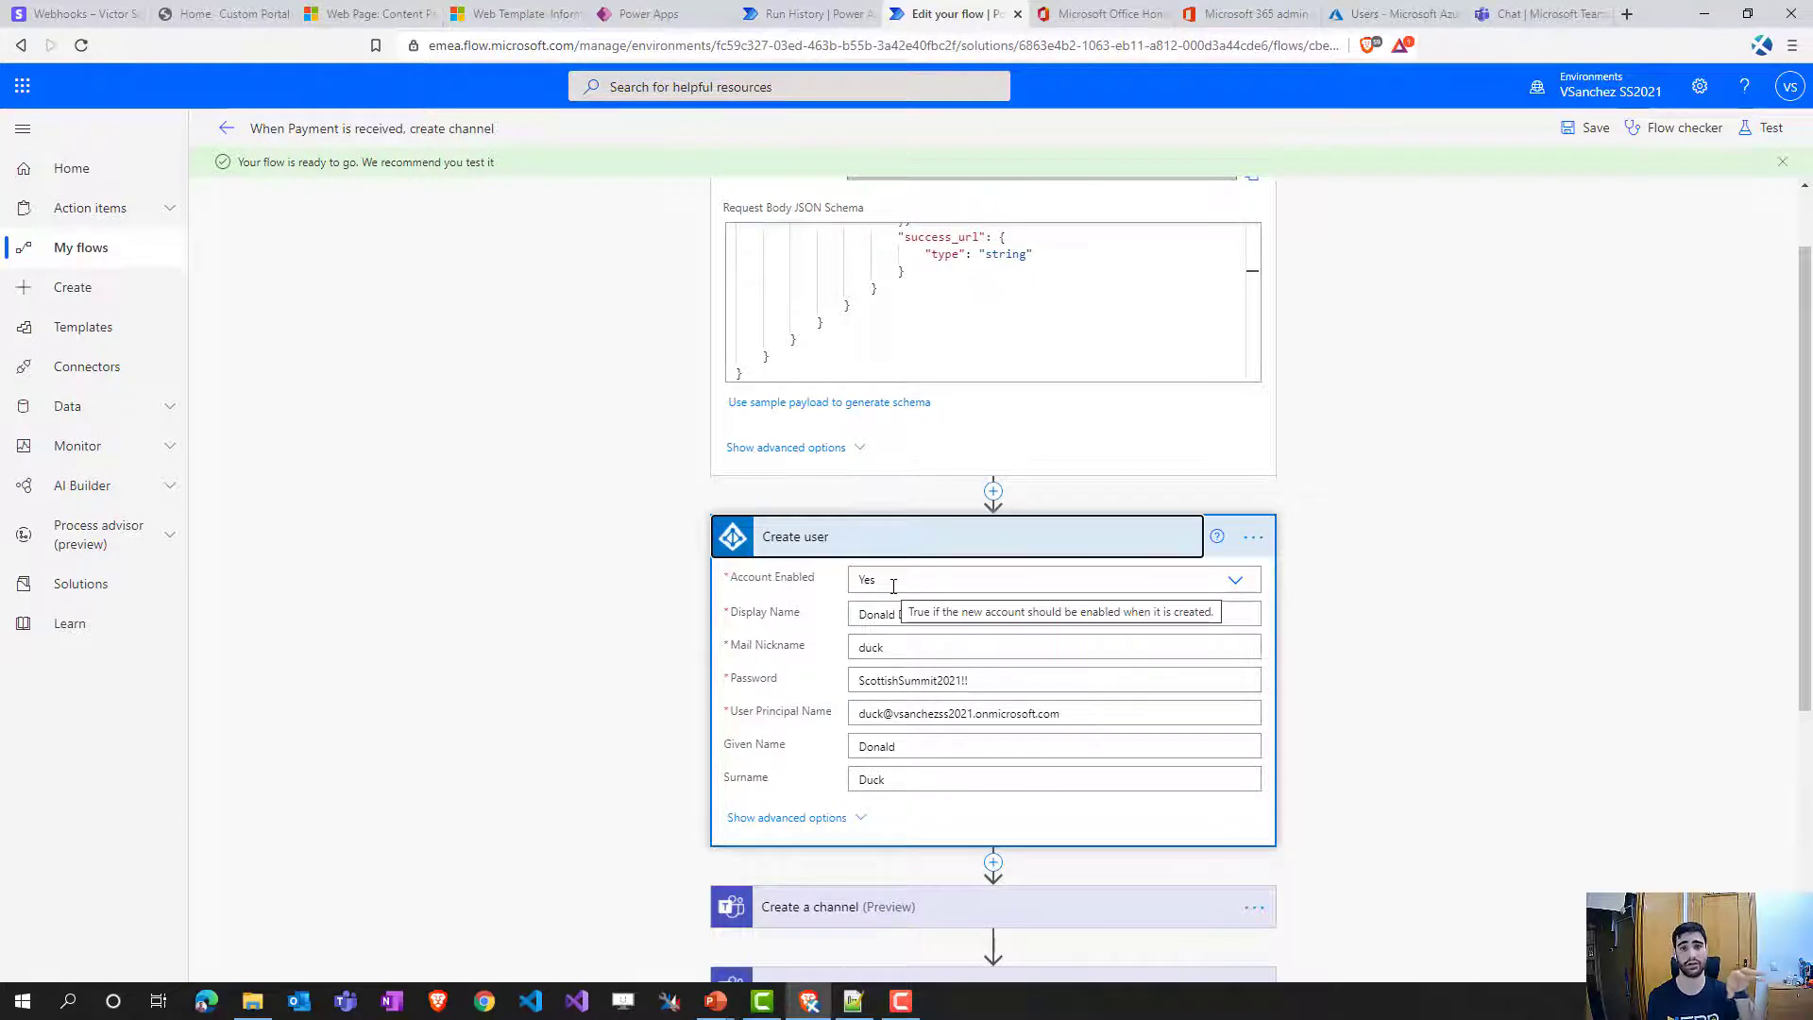
- Look over the actions following Create user and expand Assign License to examine its POST request to Microsoft Graph
{"action": "scroll", "coordinate": [918, 565], "scroll_direction": "down", "scroll_amount": 4}
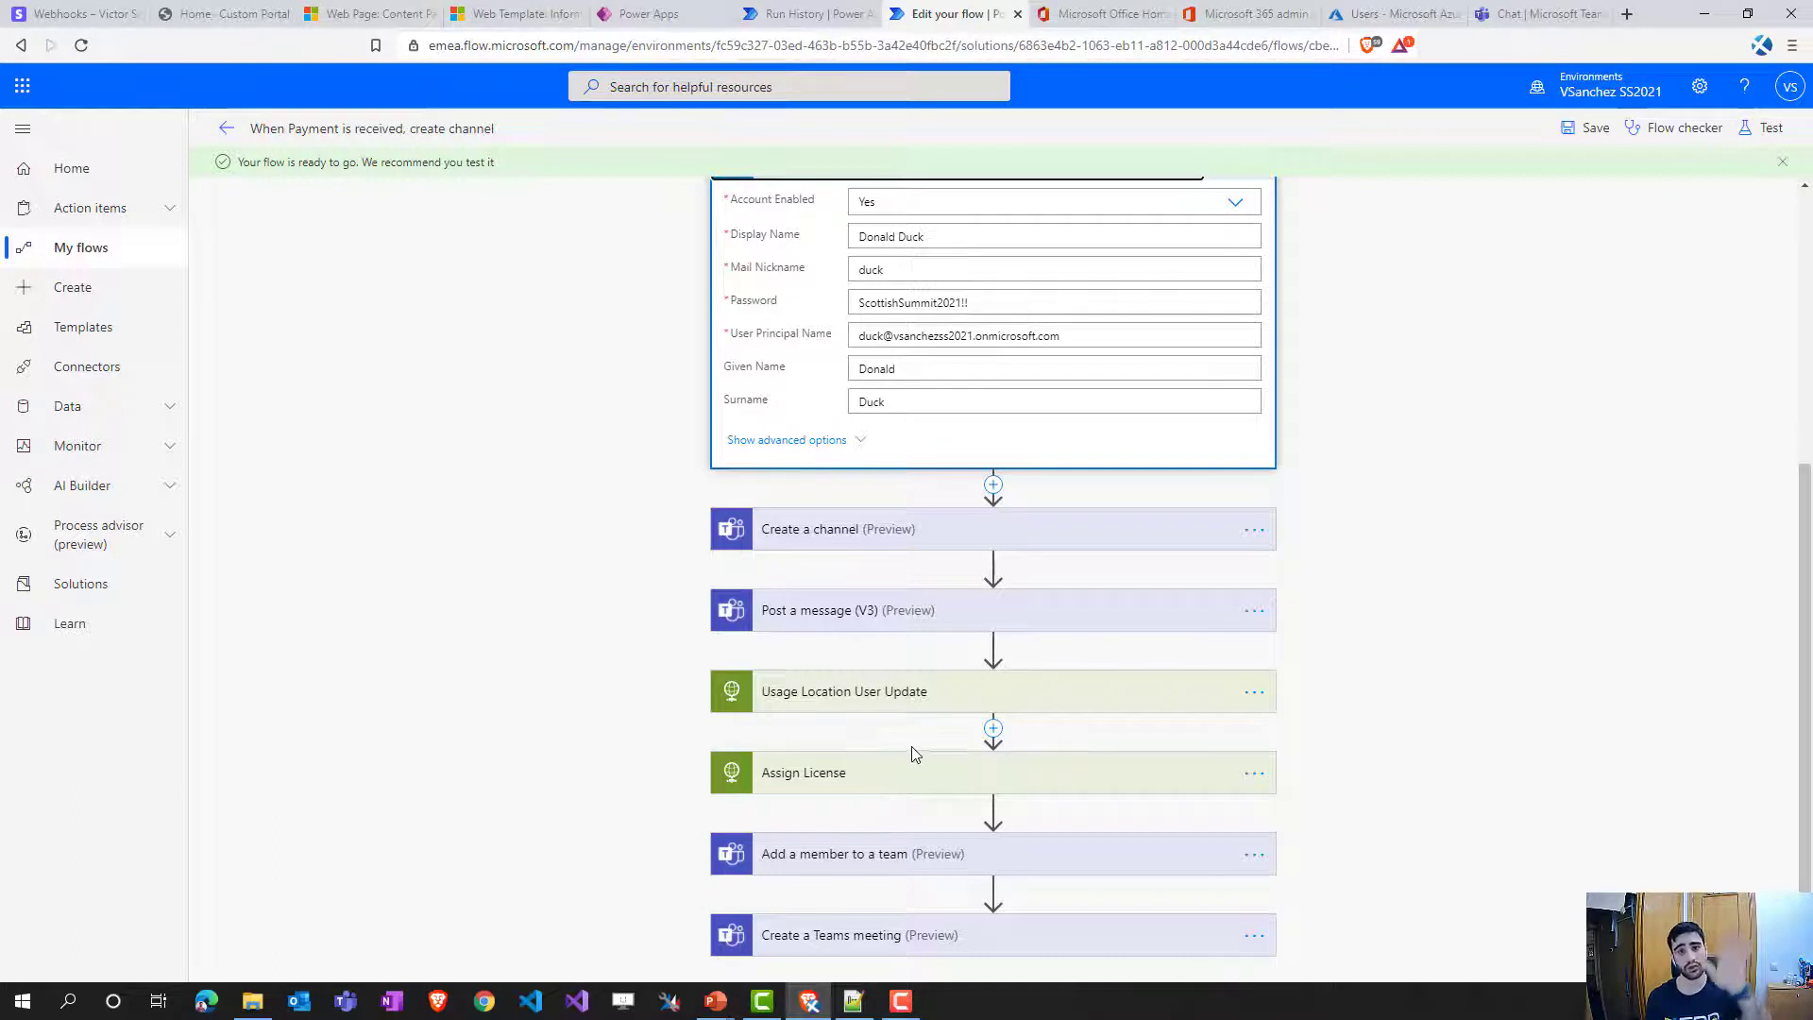
{"action": "scroll", "coordinate": [911, 746], "scroll_direction": "up", "scroll_amount": 1}
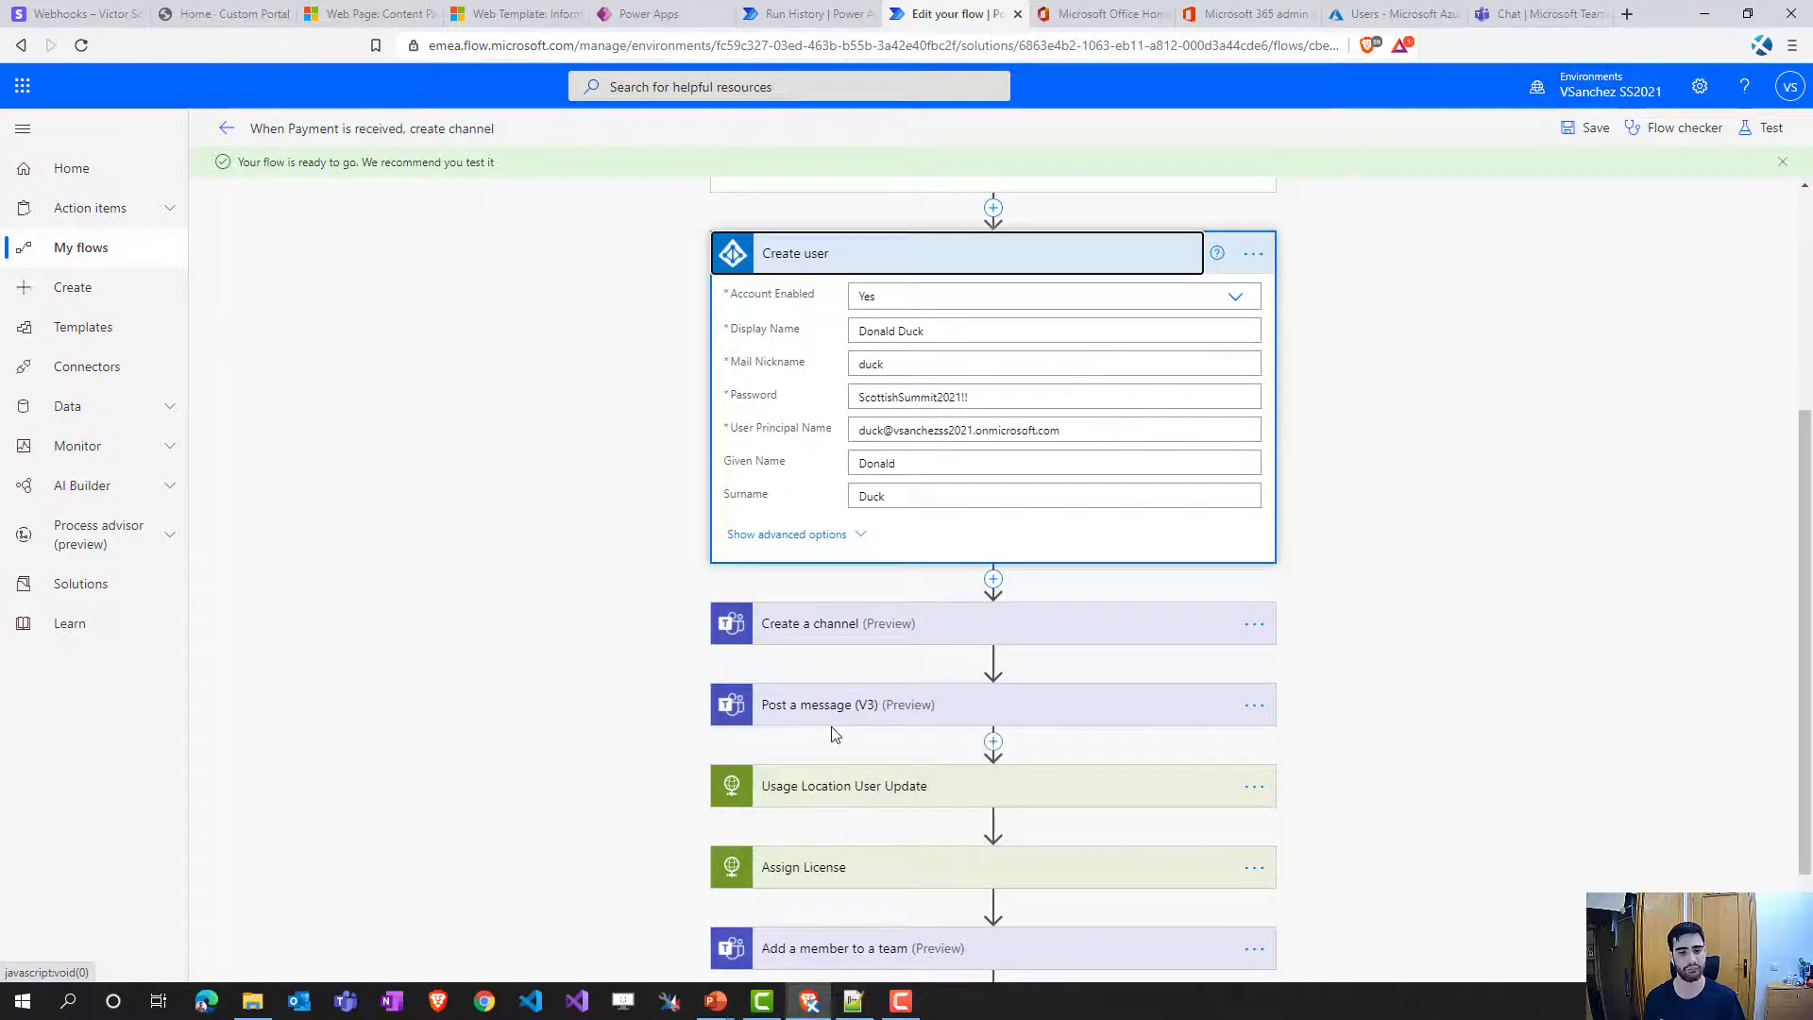
{"action": "scroll", "coordinate": [862, 704], "scroll_direction": "down", "scroll_amount": 2}
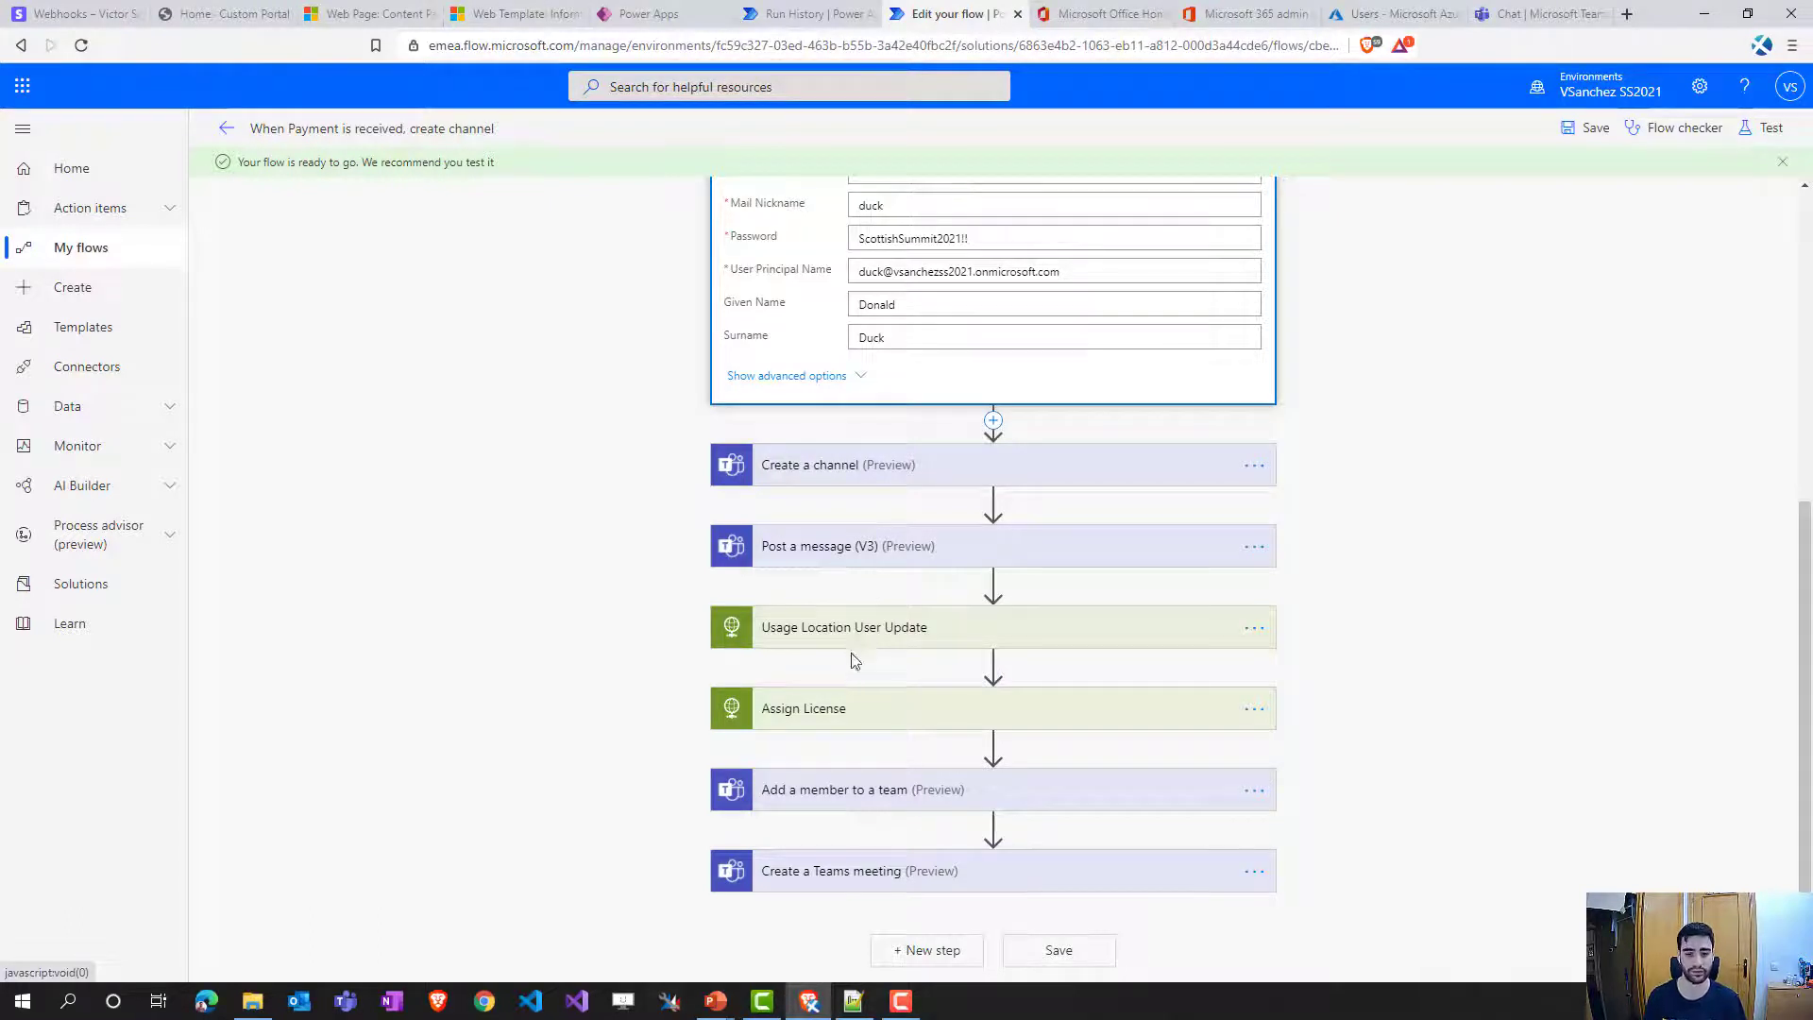
{"action": "left_click", "coordinate": [865, 707]}
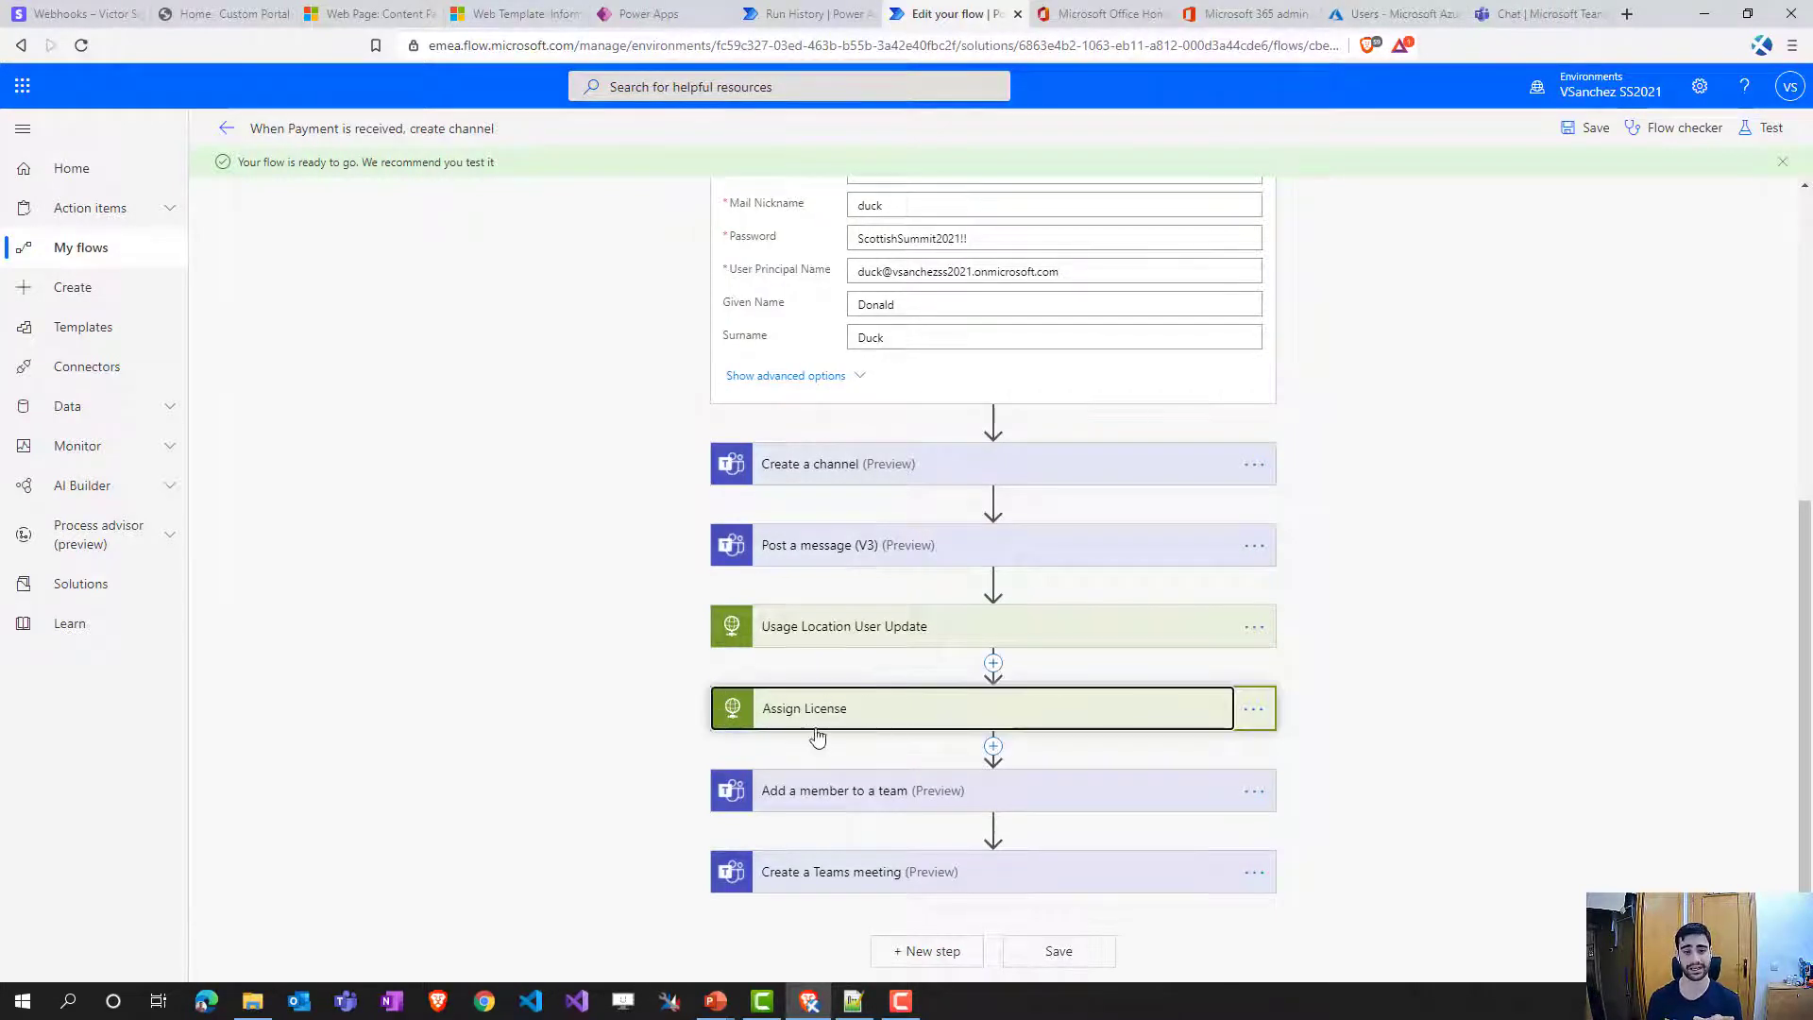
{"action": "left_click", "coordinate": [862, 708]}
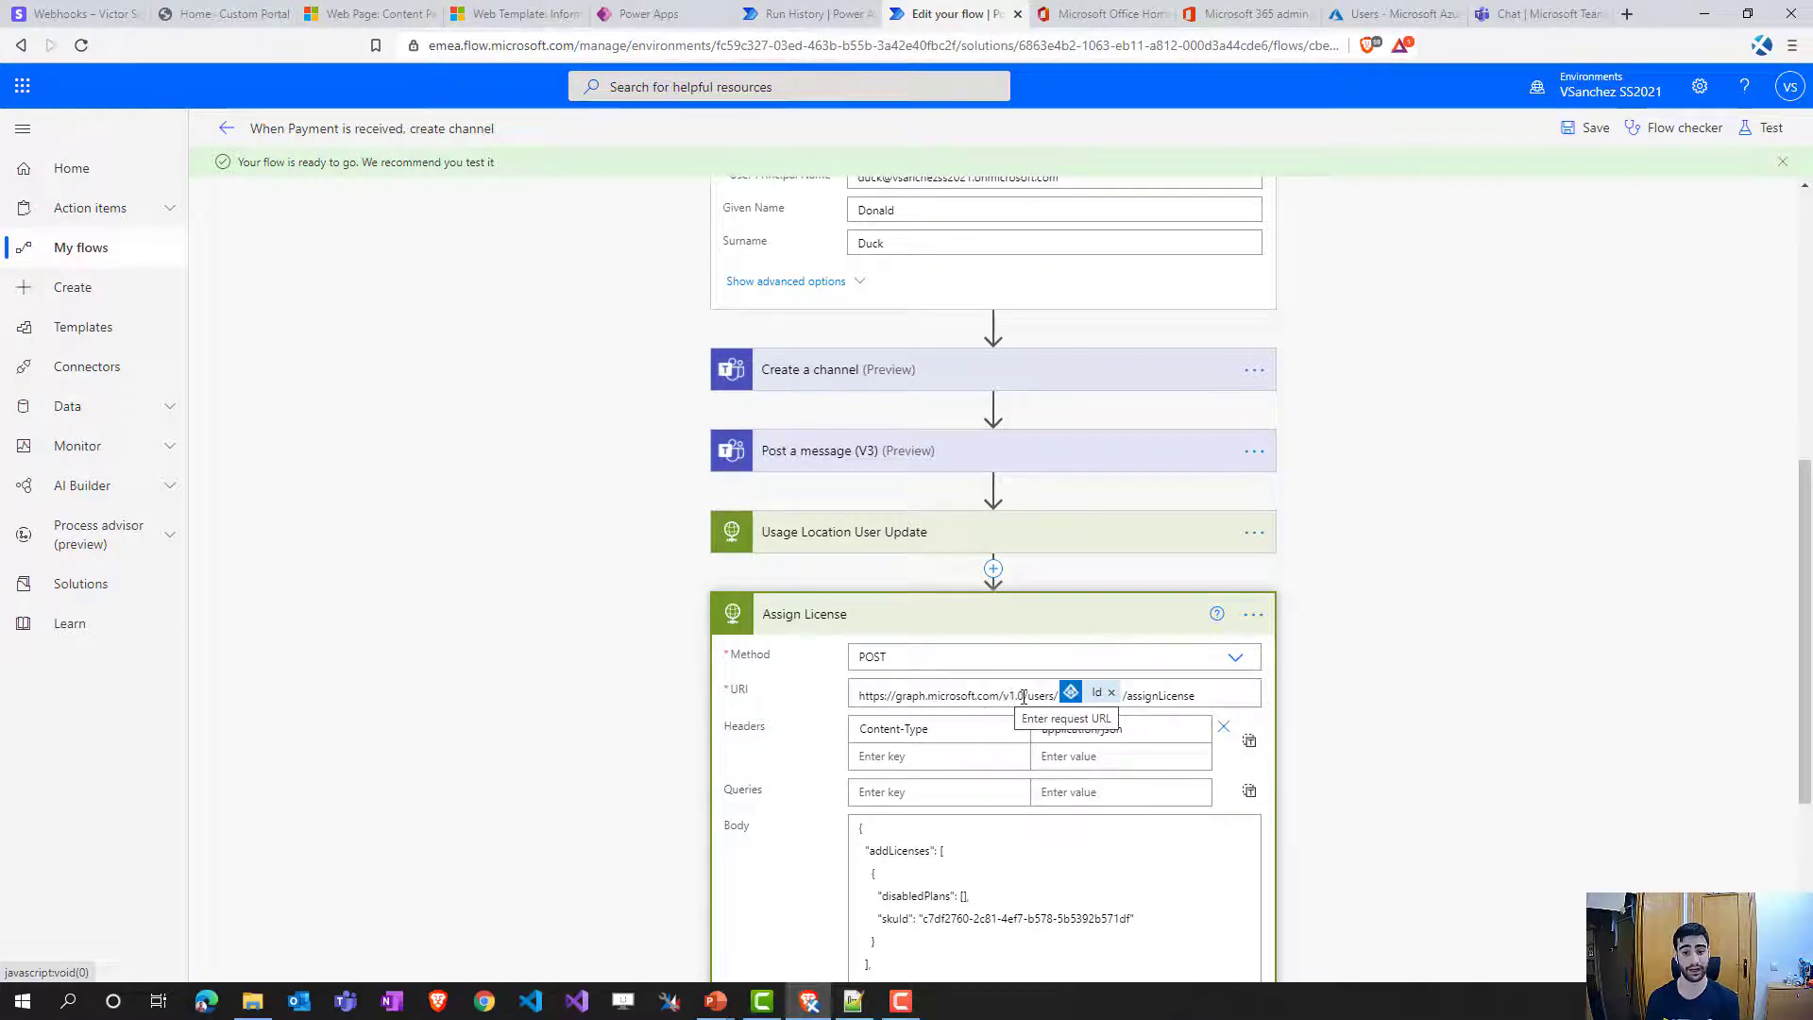
{"action": "scroll", "coordinate": [1124, 575], "scroll_direction": "down", "scroll_amount": 2}
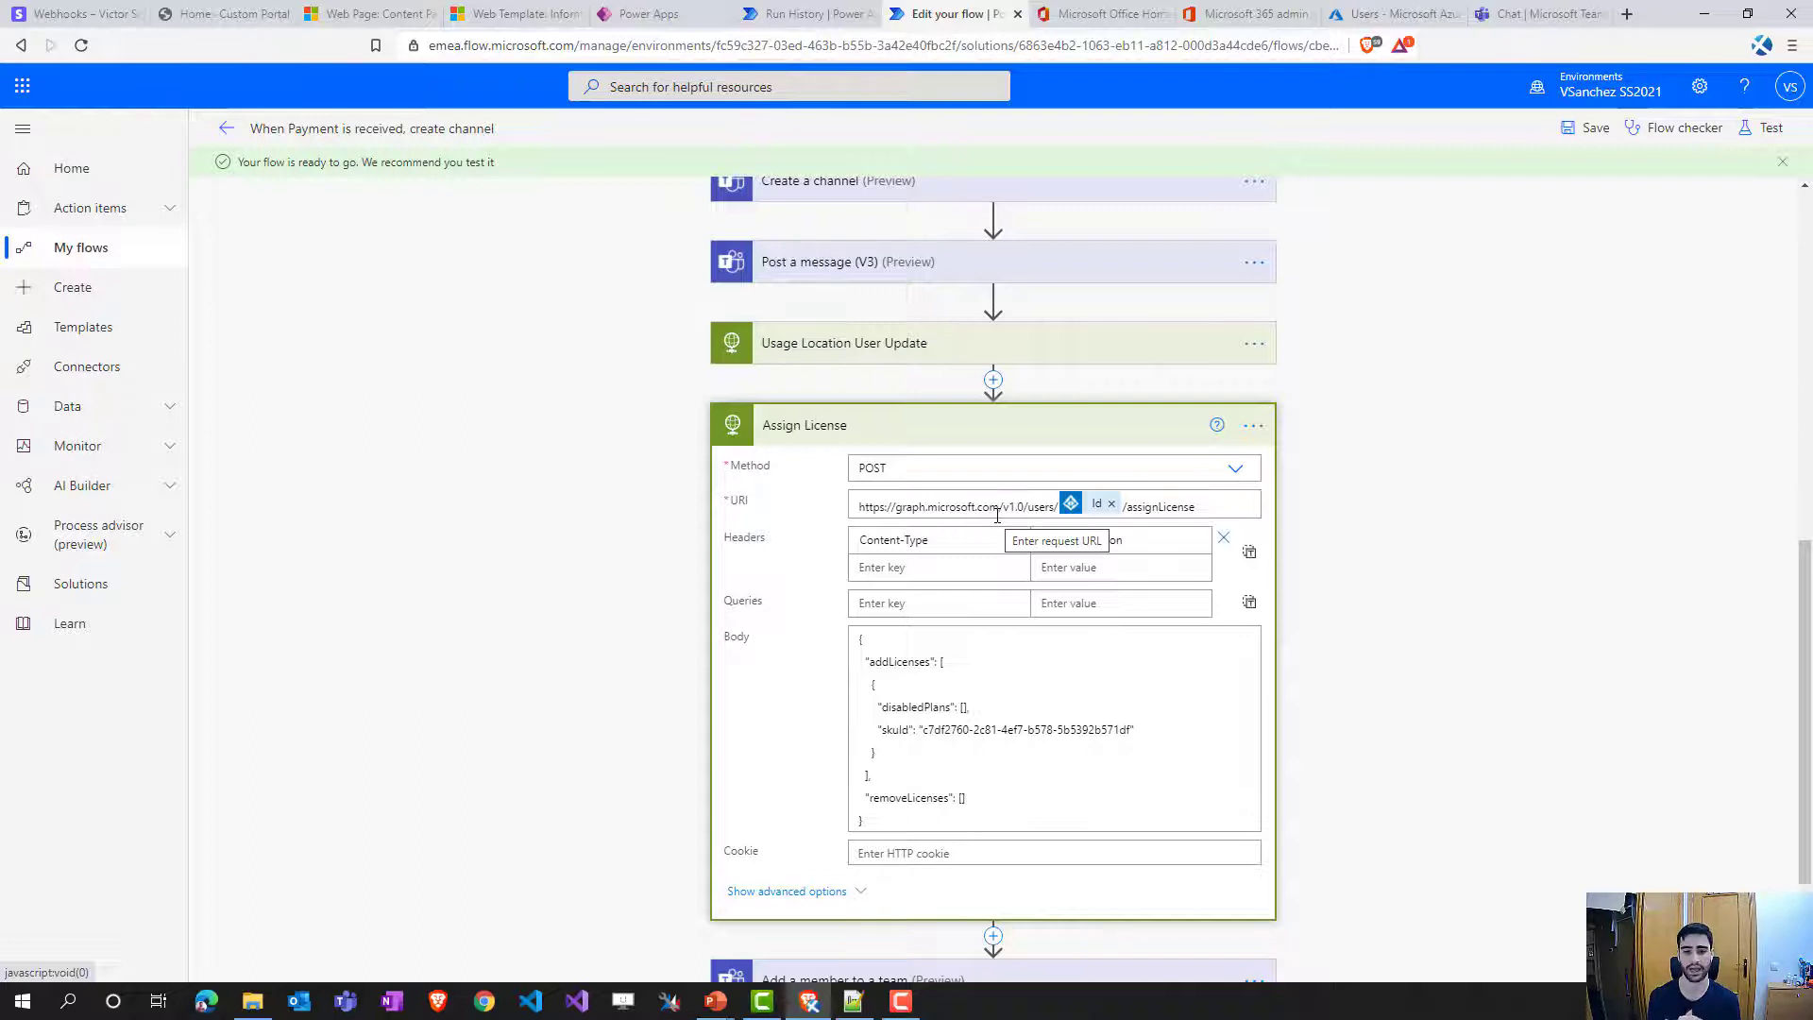
- Examine the skuId entry under addLicenses in the Assign License request body
{"action": "left_click", "coordinate": [893, 733]}
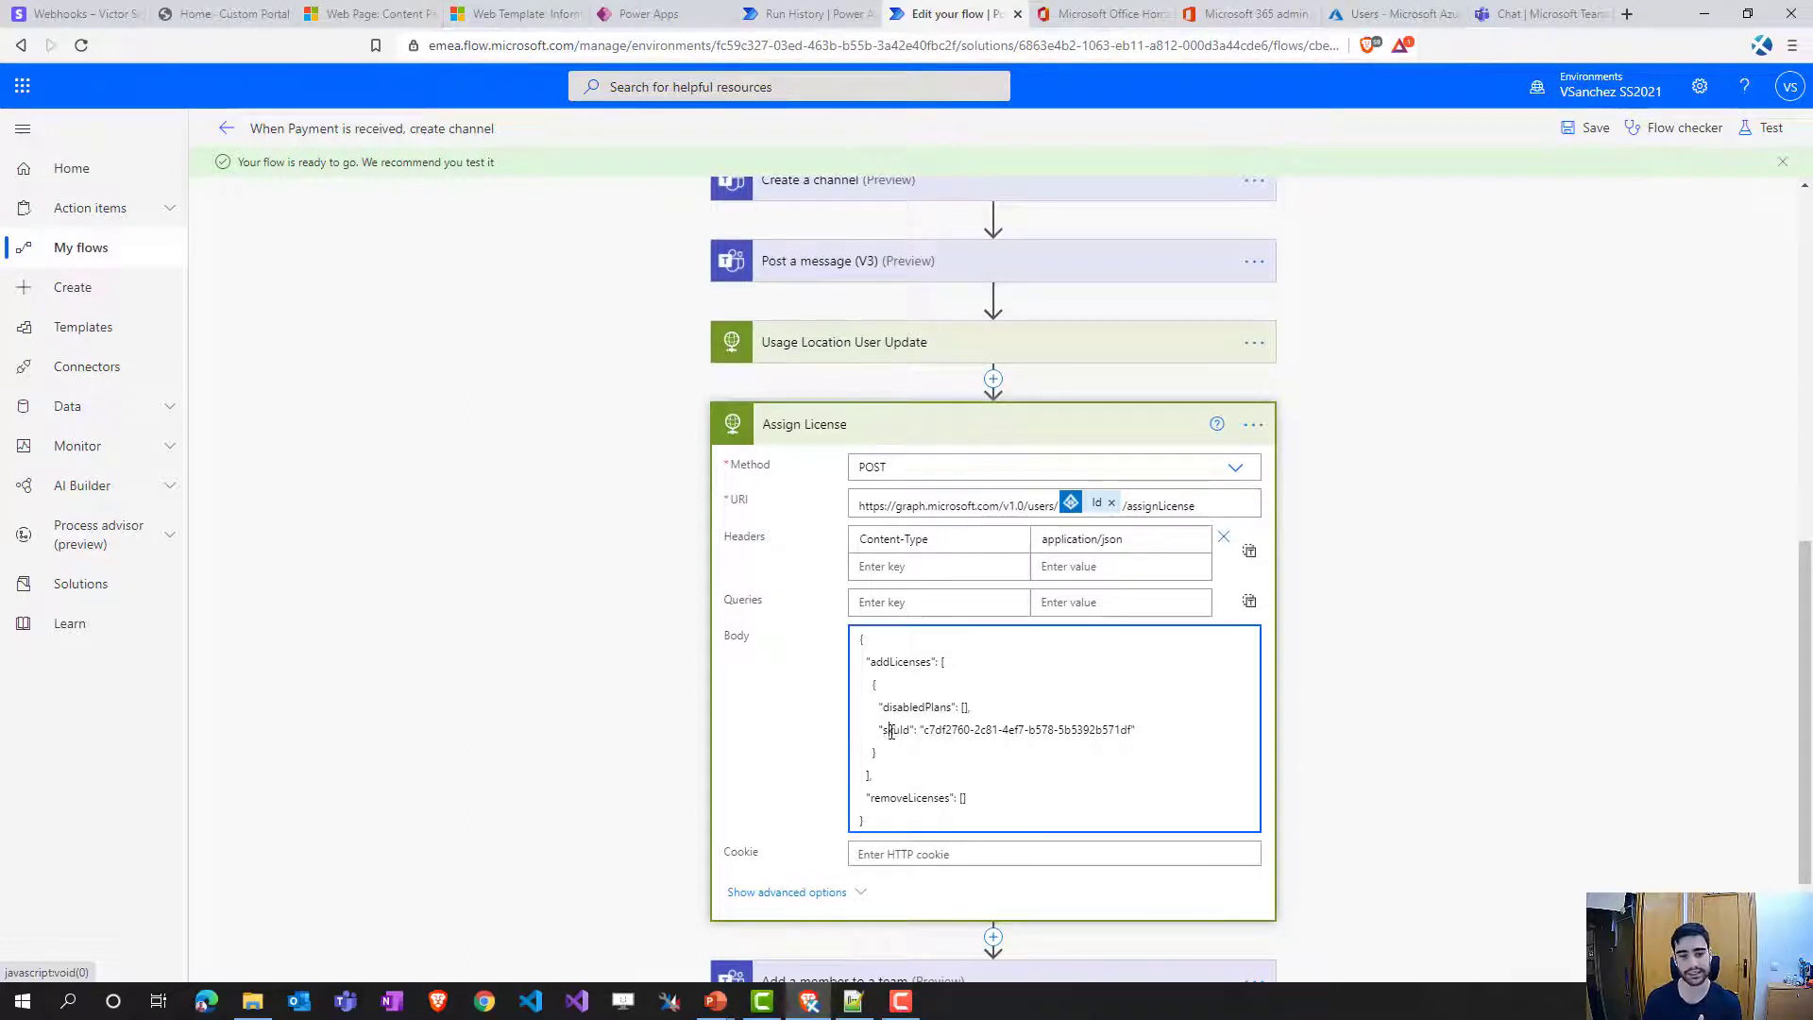
{"action": "double_click", "coordinate": [892, 733]}
{"action": "left_click", "coordinate": [920, 732]}
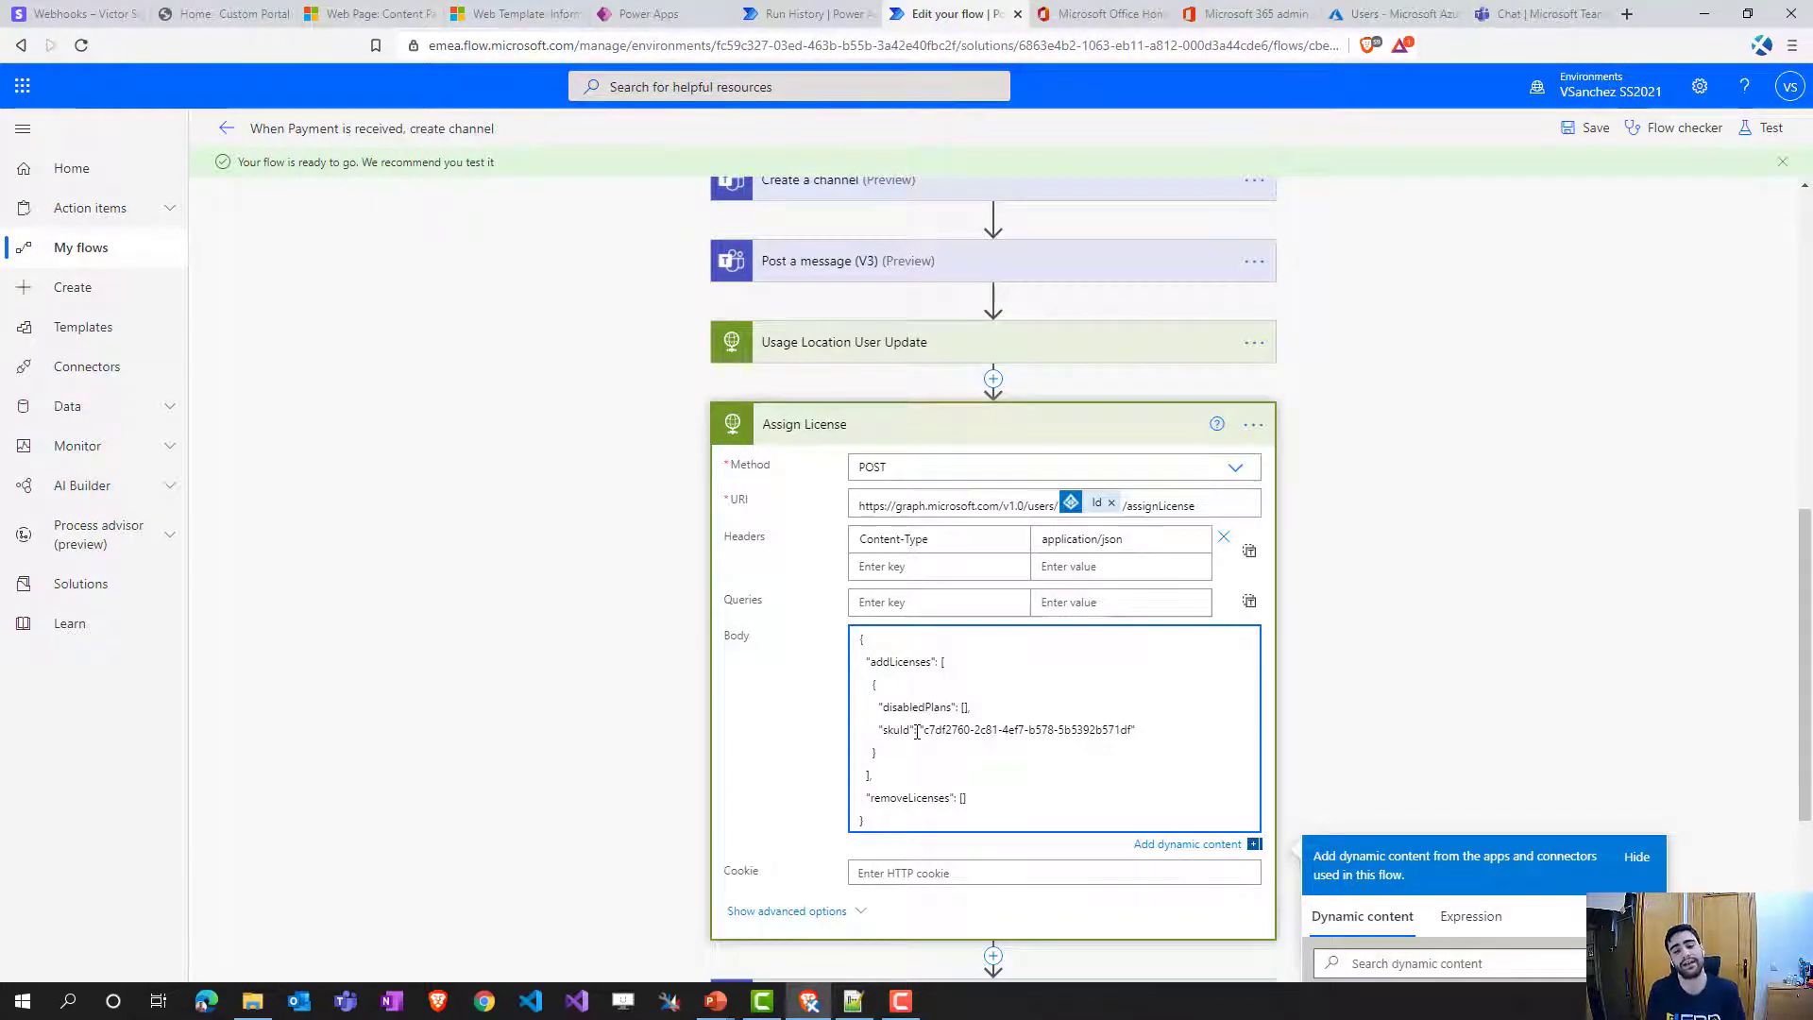
{"action": "left_click", "coordinate": [918, 730]}
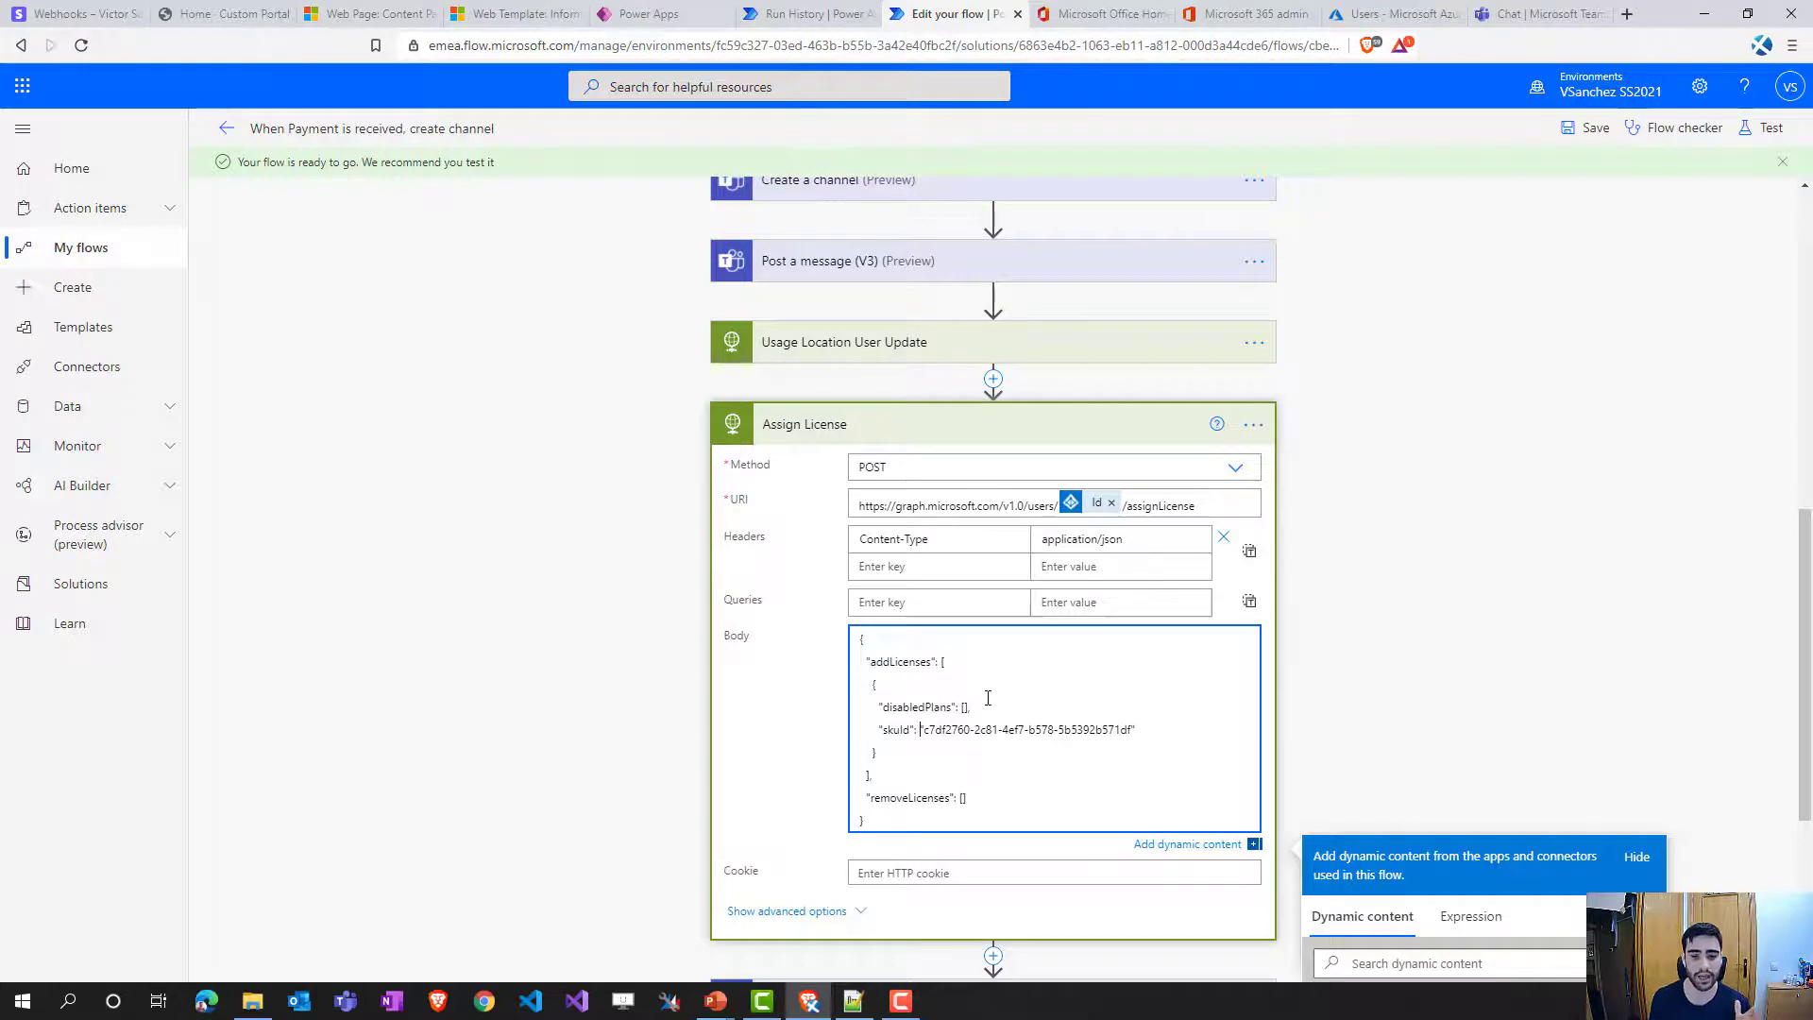
{"action": "scroll", "coordinate": [931, 678], "scroll_direction": "down", "scroll_amount": 1}
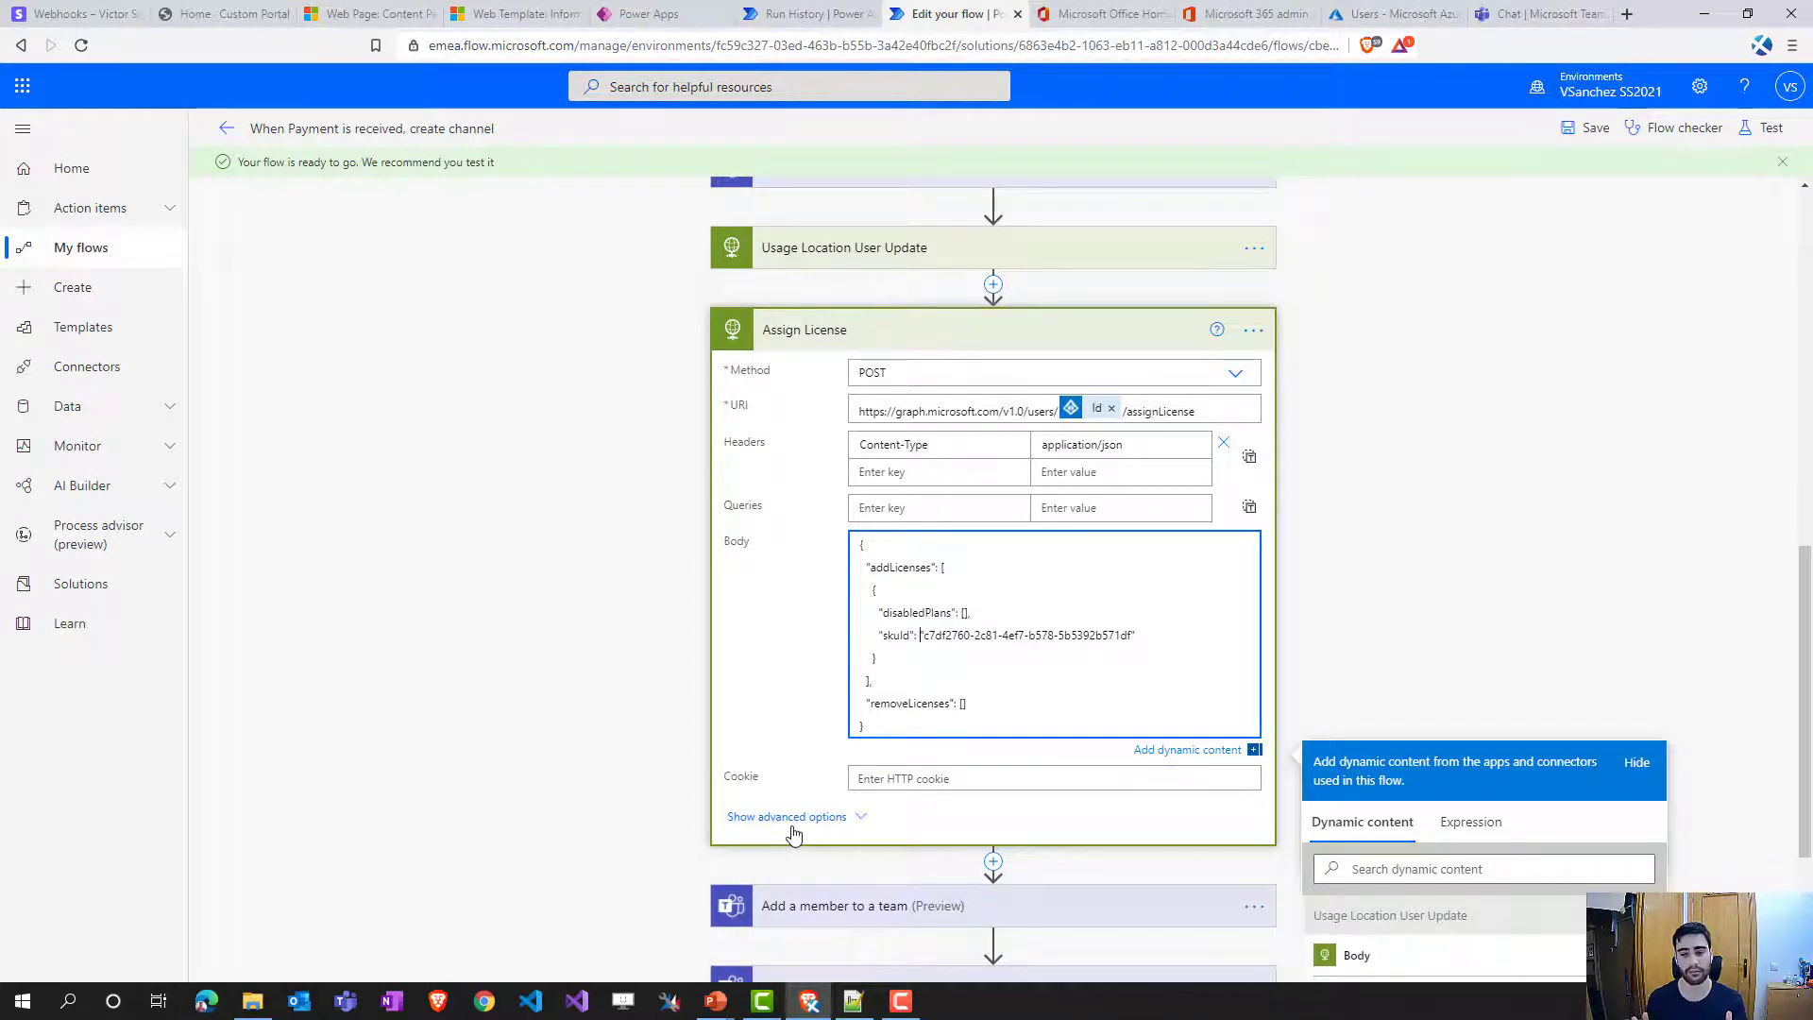
- Collapse the Assign License action and review the flow's sequence from Create user to Create a Teams meeting
{"action": "left_click", "coordinate": [926, 334]}
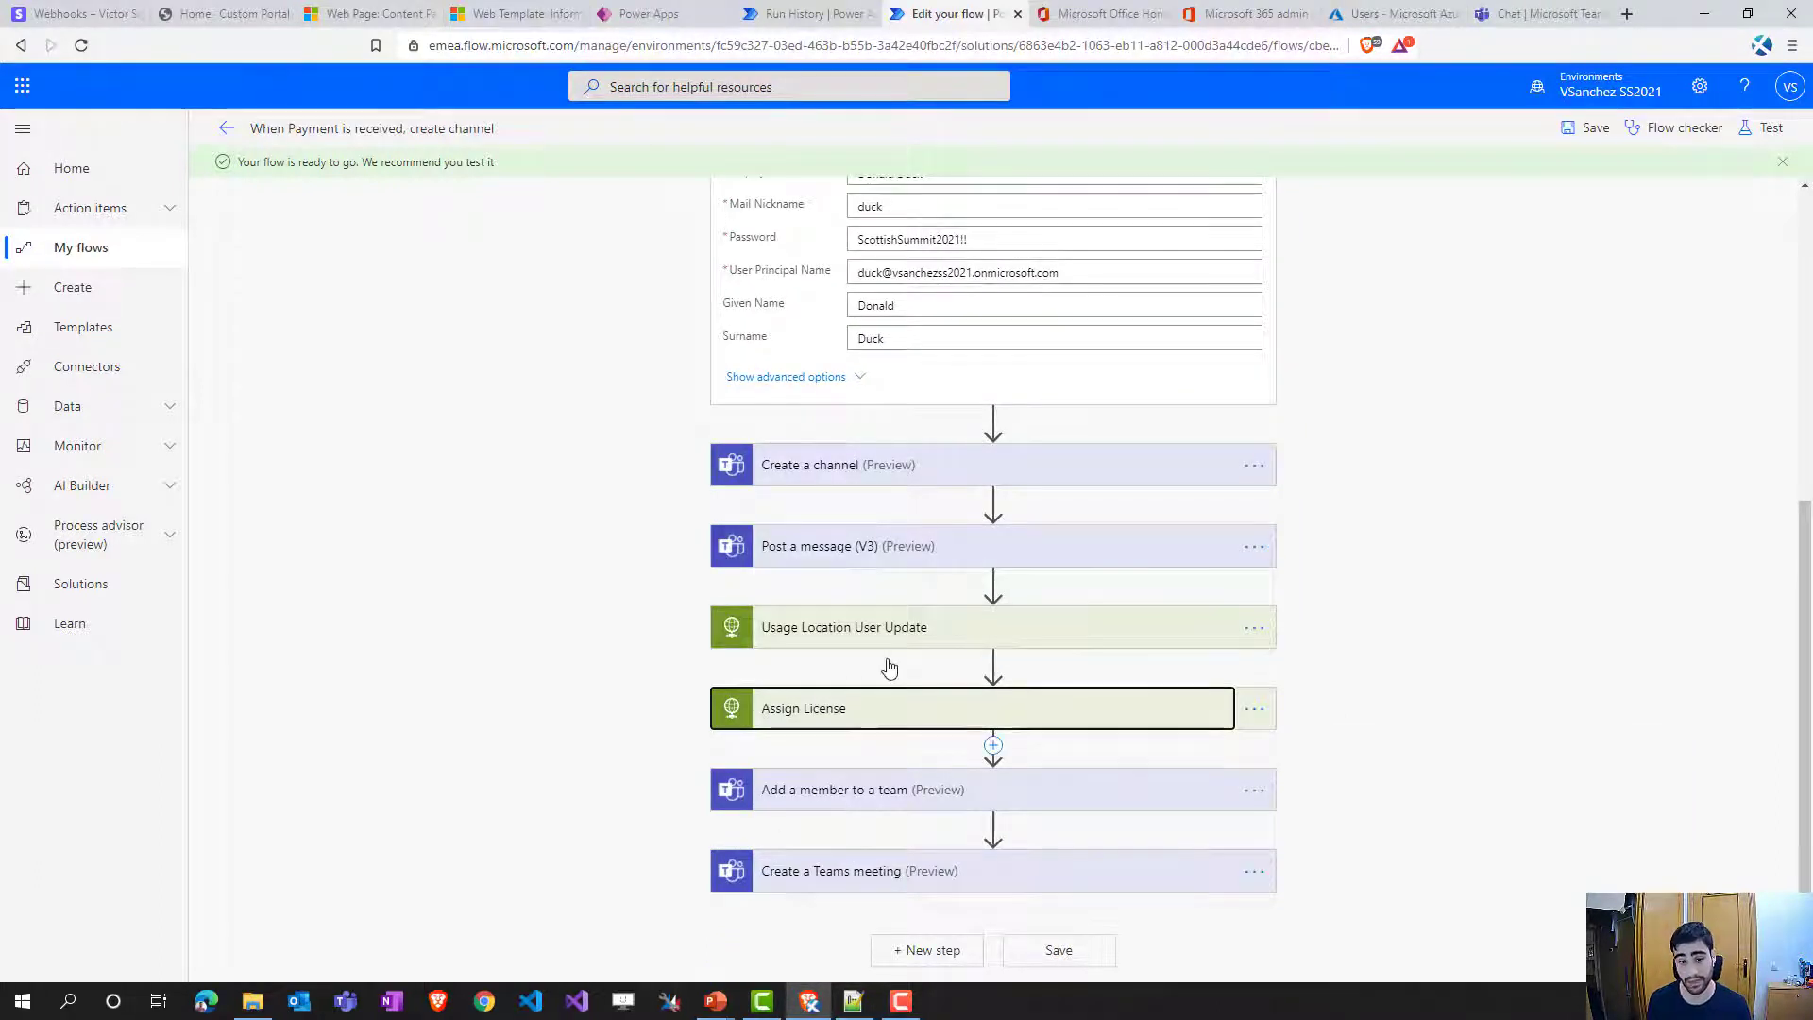
{"action": "scroll", "coordinate": [898, 676], "scroll_direction": "up", "scroll_amount": 2}
{"action": "scroll", "coordinate": [921, 699], "scroll_direction": "down", "scroll_amount": 2}
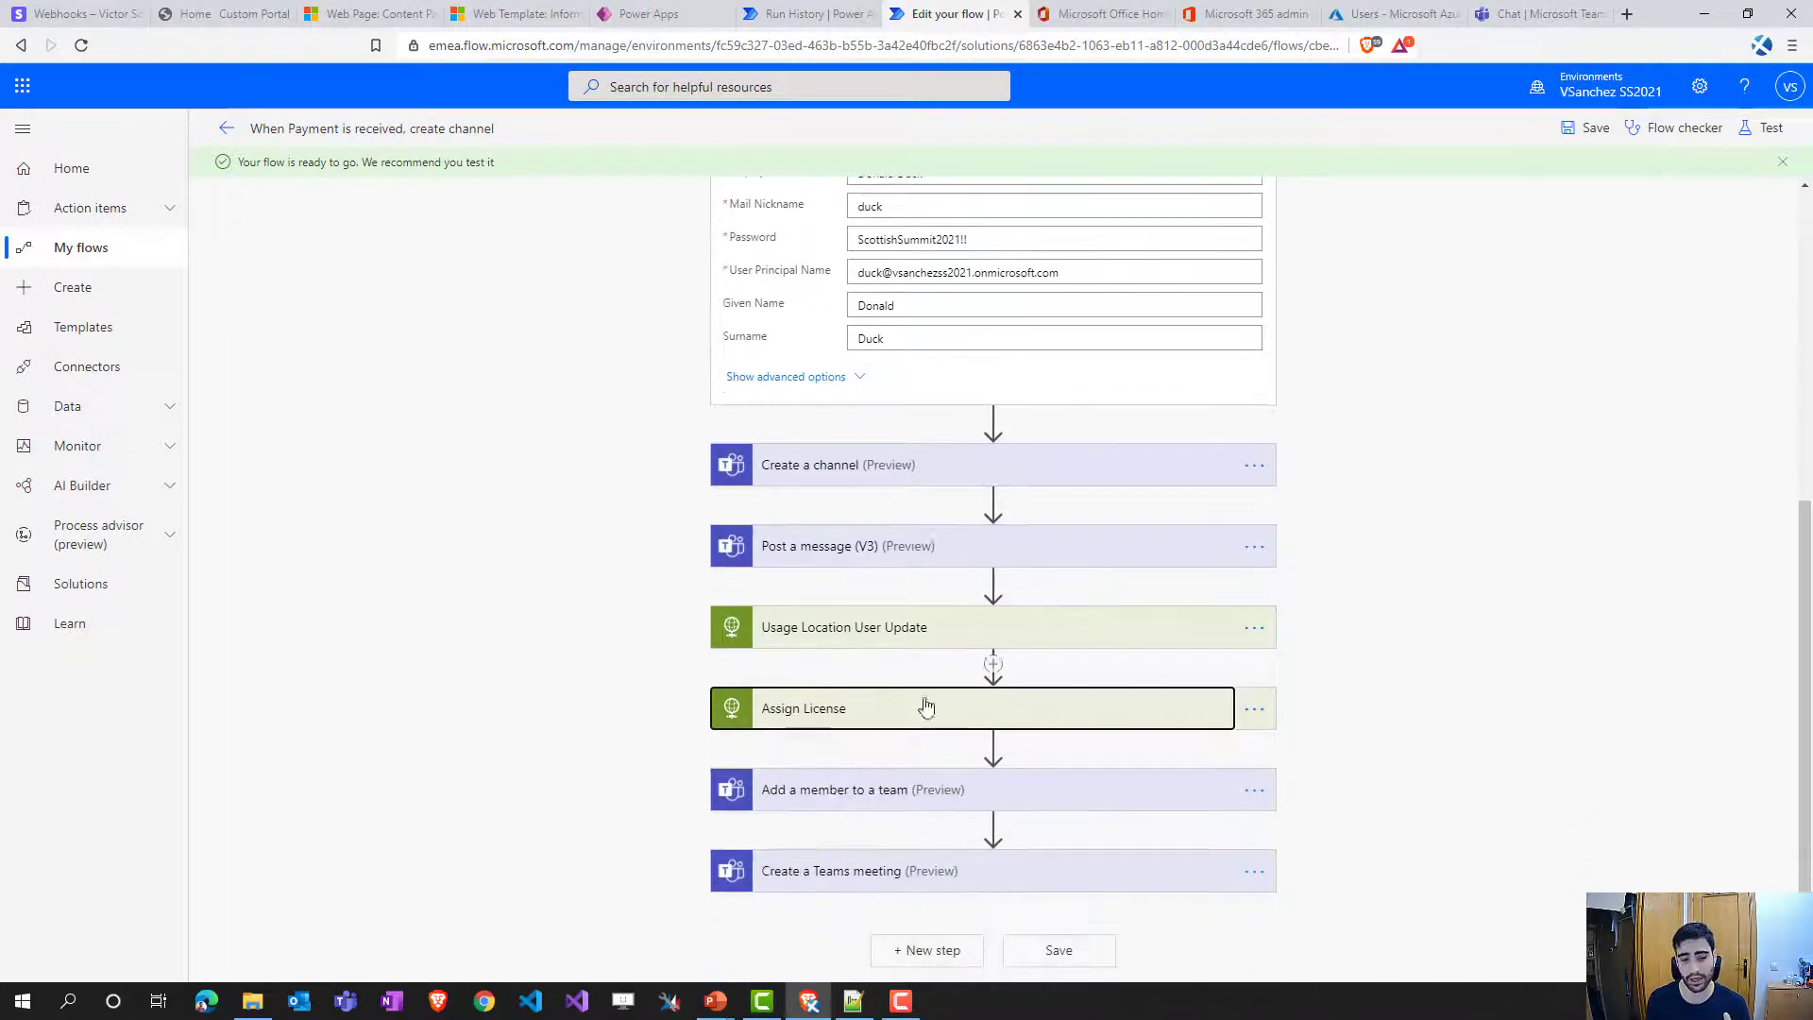
{"action": "scroll", "coordinate": [857, 406], "scroll_direction": "up", "scroll_amount": 4}
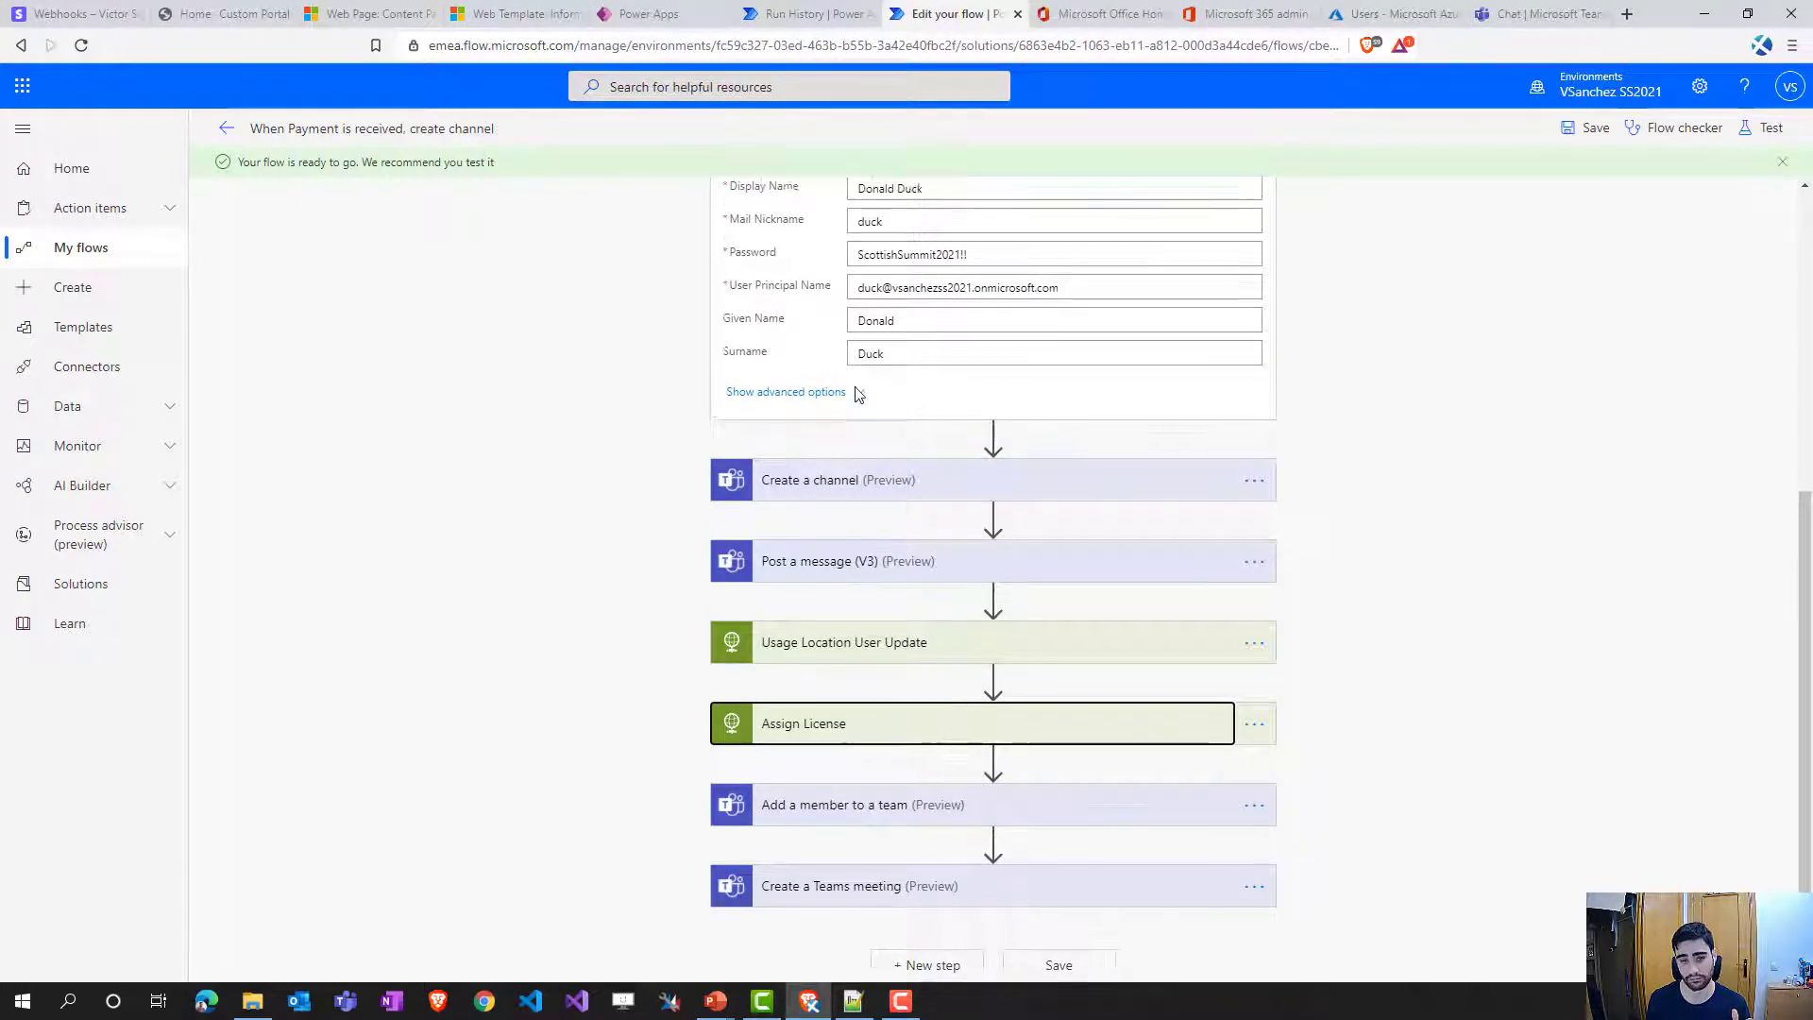
{"action": "scroll", "coordinate": [878, 529], "scroll_direction": "down", "scroll_amount": 4}
{"action": "scroll", "coordinate": [906, 621], "scroll_direction": "down", "scroll_amount": 1}
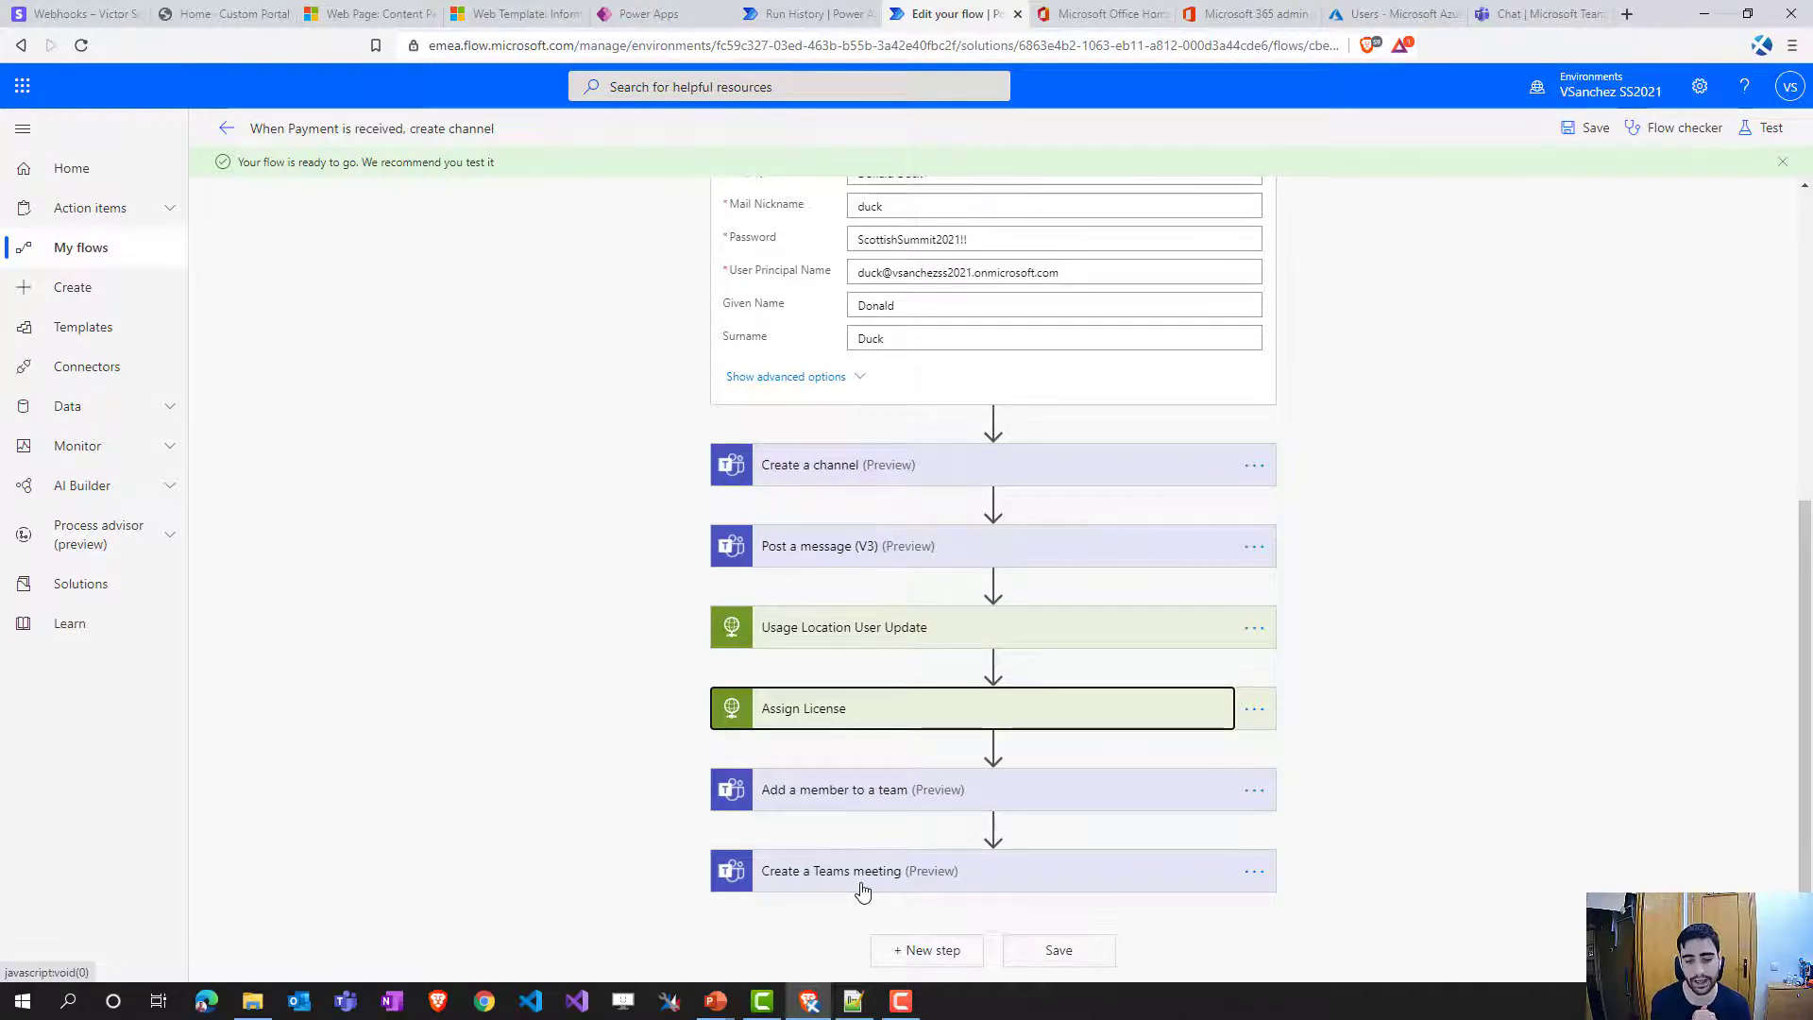
{"action": "scroll", "coordinate": [990, 732], "scroll_direction": "up", "scroll_amount": 5}
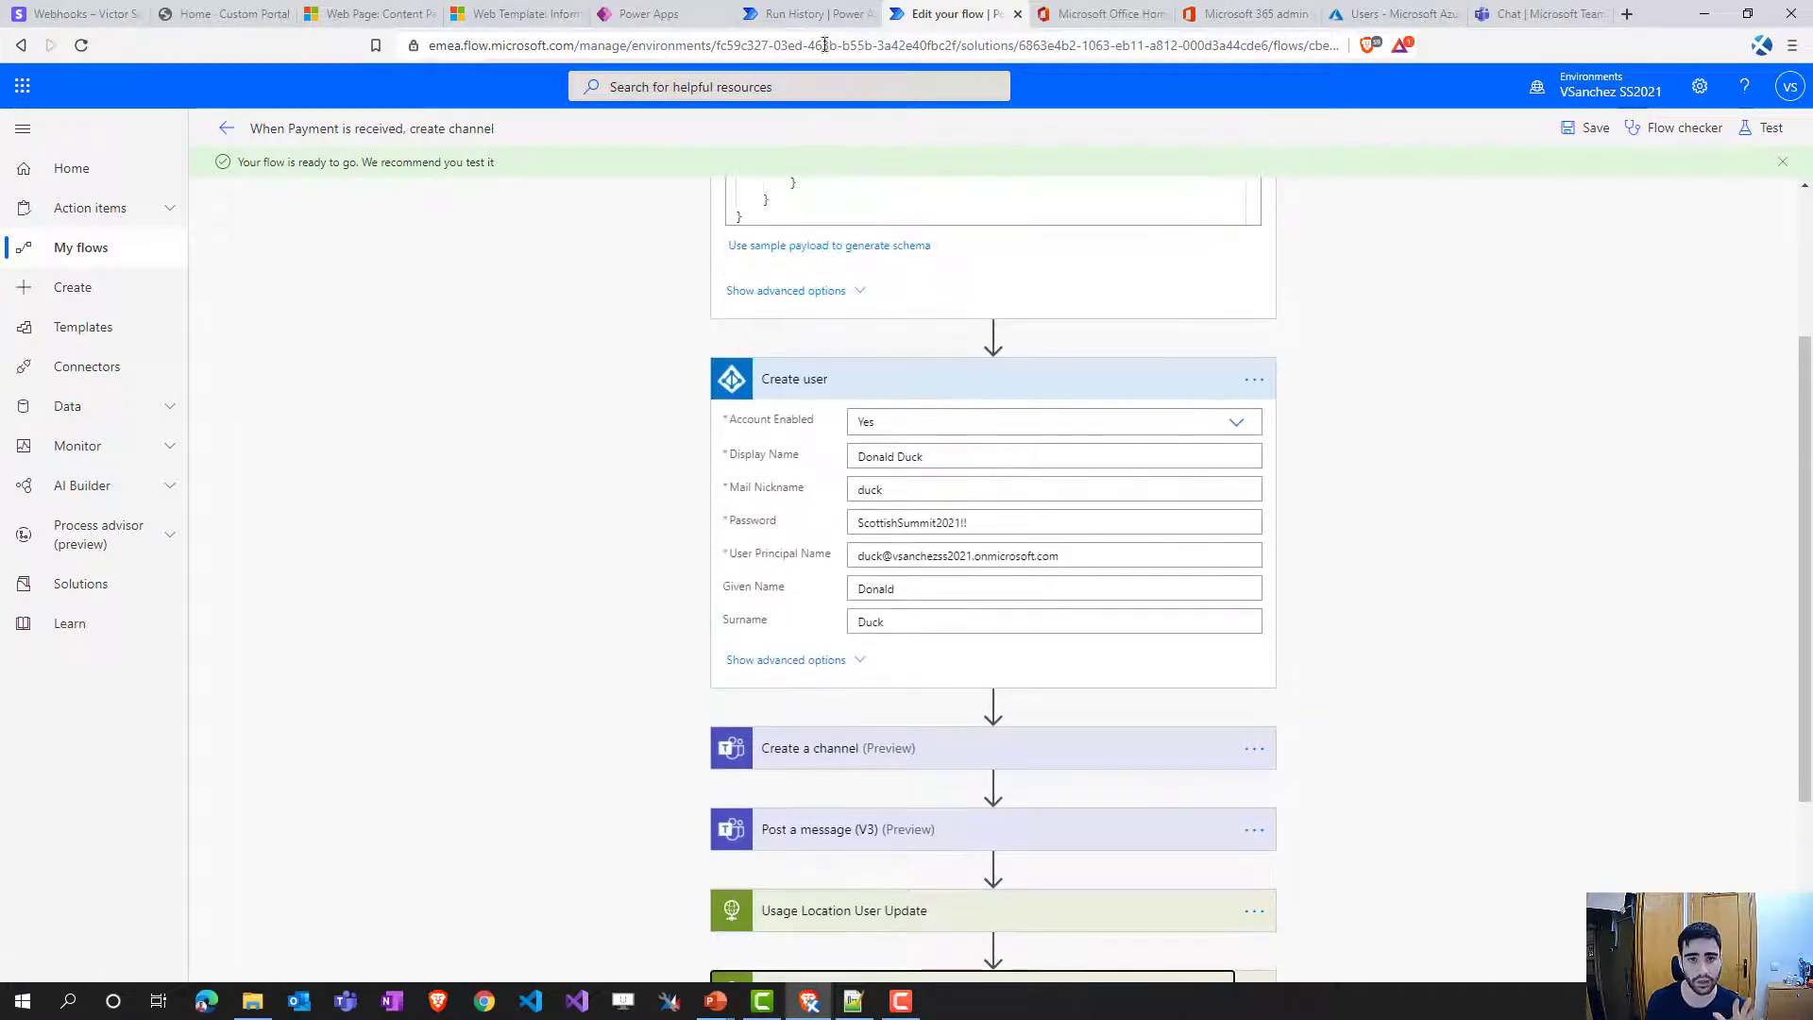
- Switch to the Power Apps solution and create a new cloud flow with the "When an HTTP request is received" trigger
{"action": "left_click", "coordinate": [651, 15]}
{"action": "left_click", "coordinate": [269, 133]}
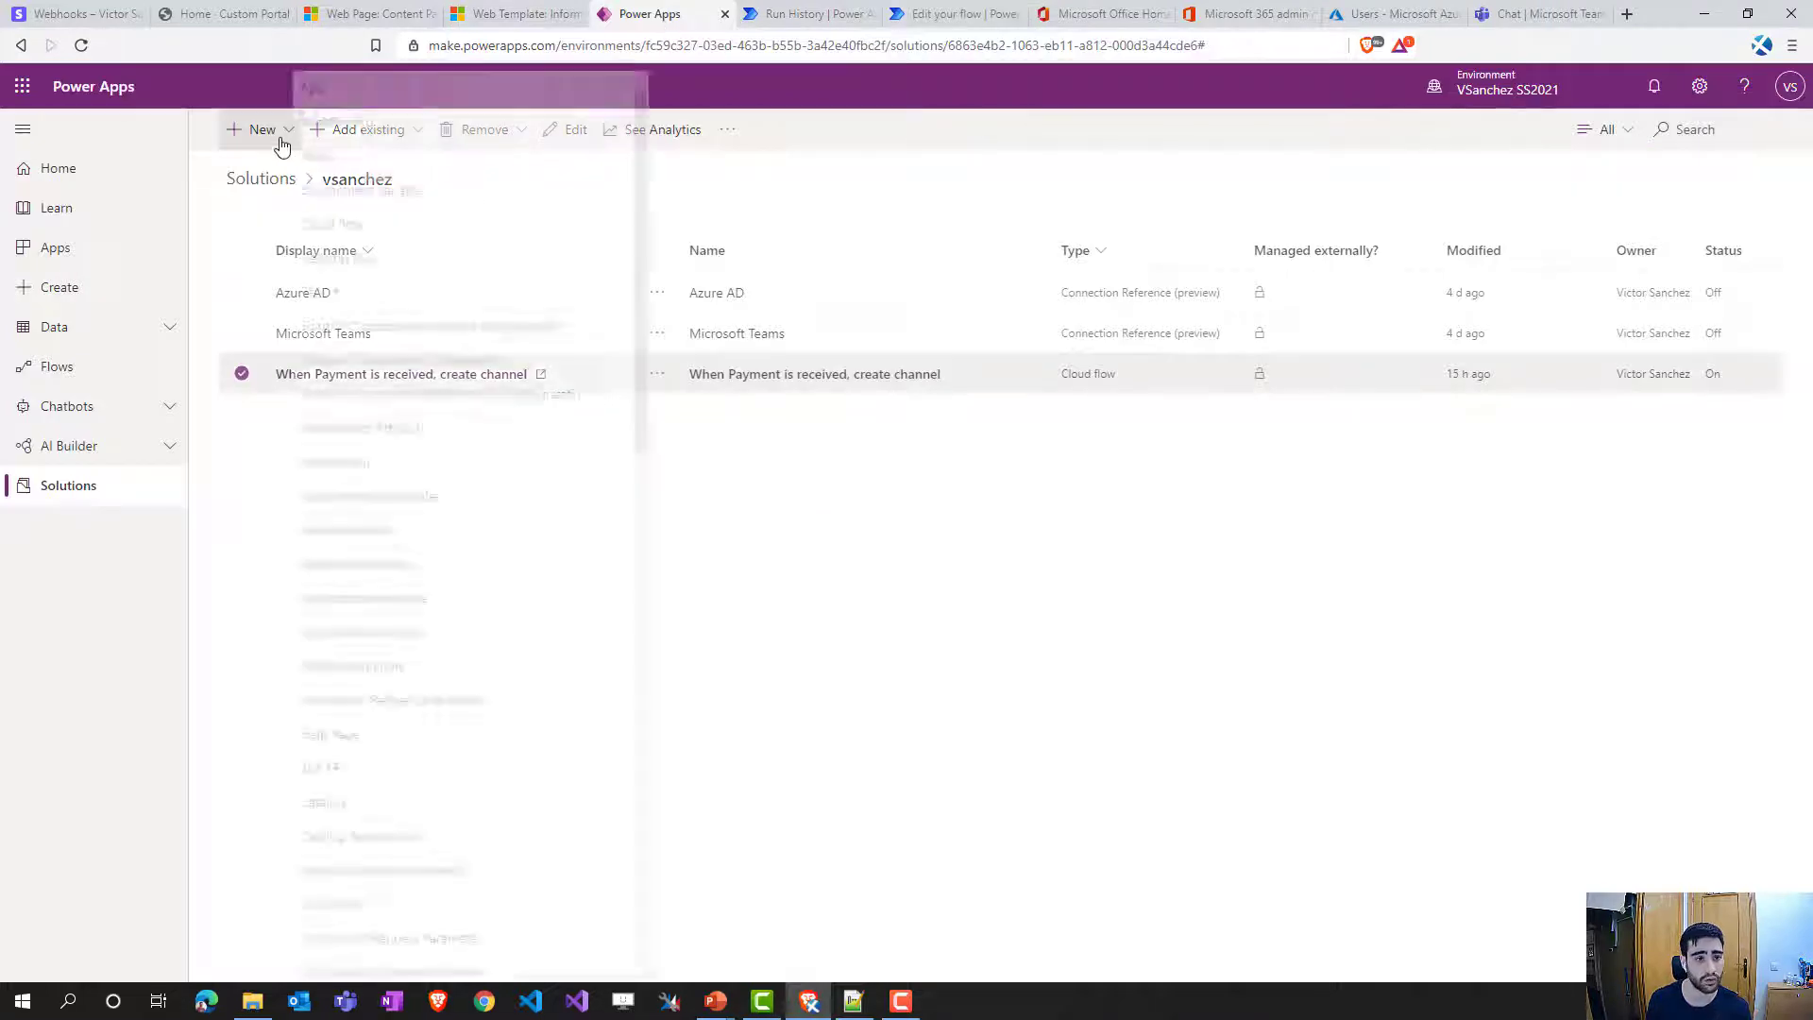
{"action": "left_click", "coordinate": [345, 234]}
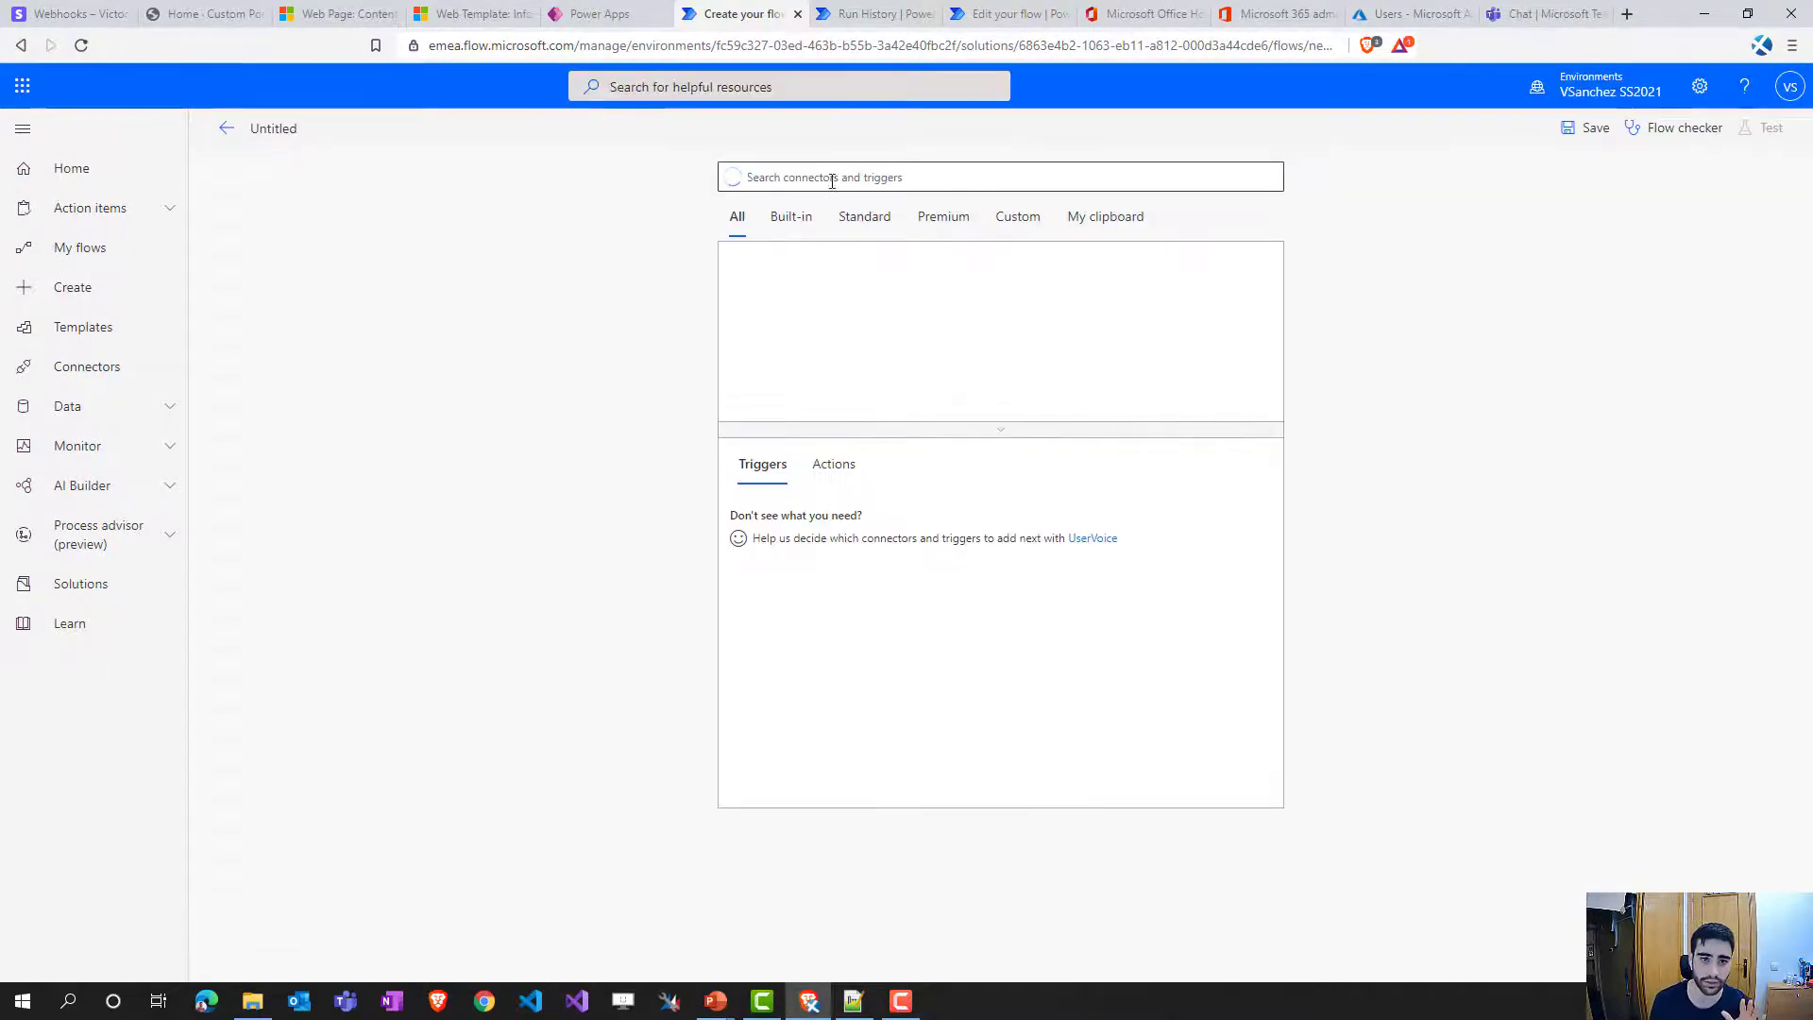
{"action": "type", "text": "http"}
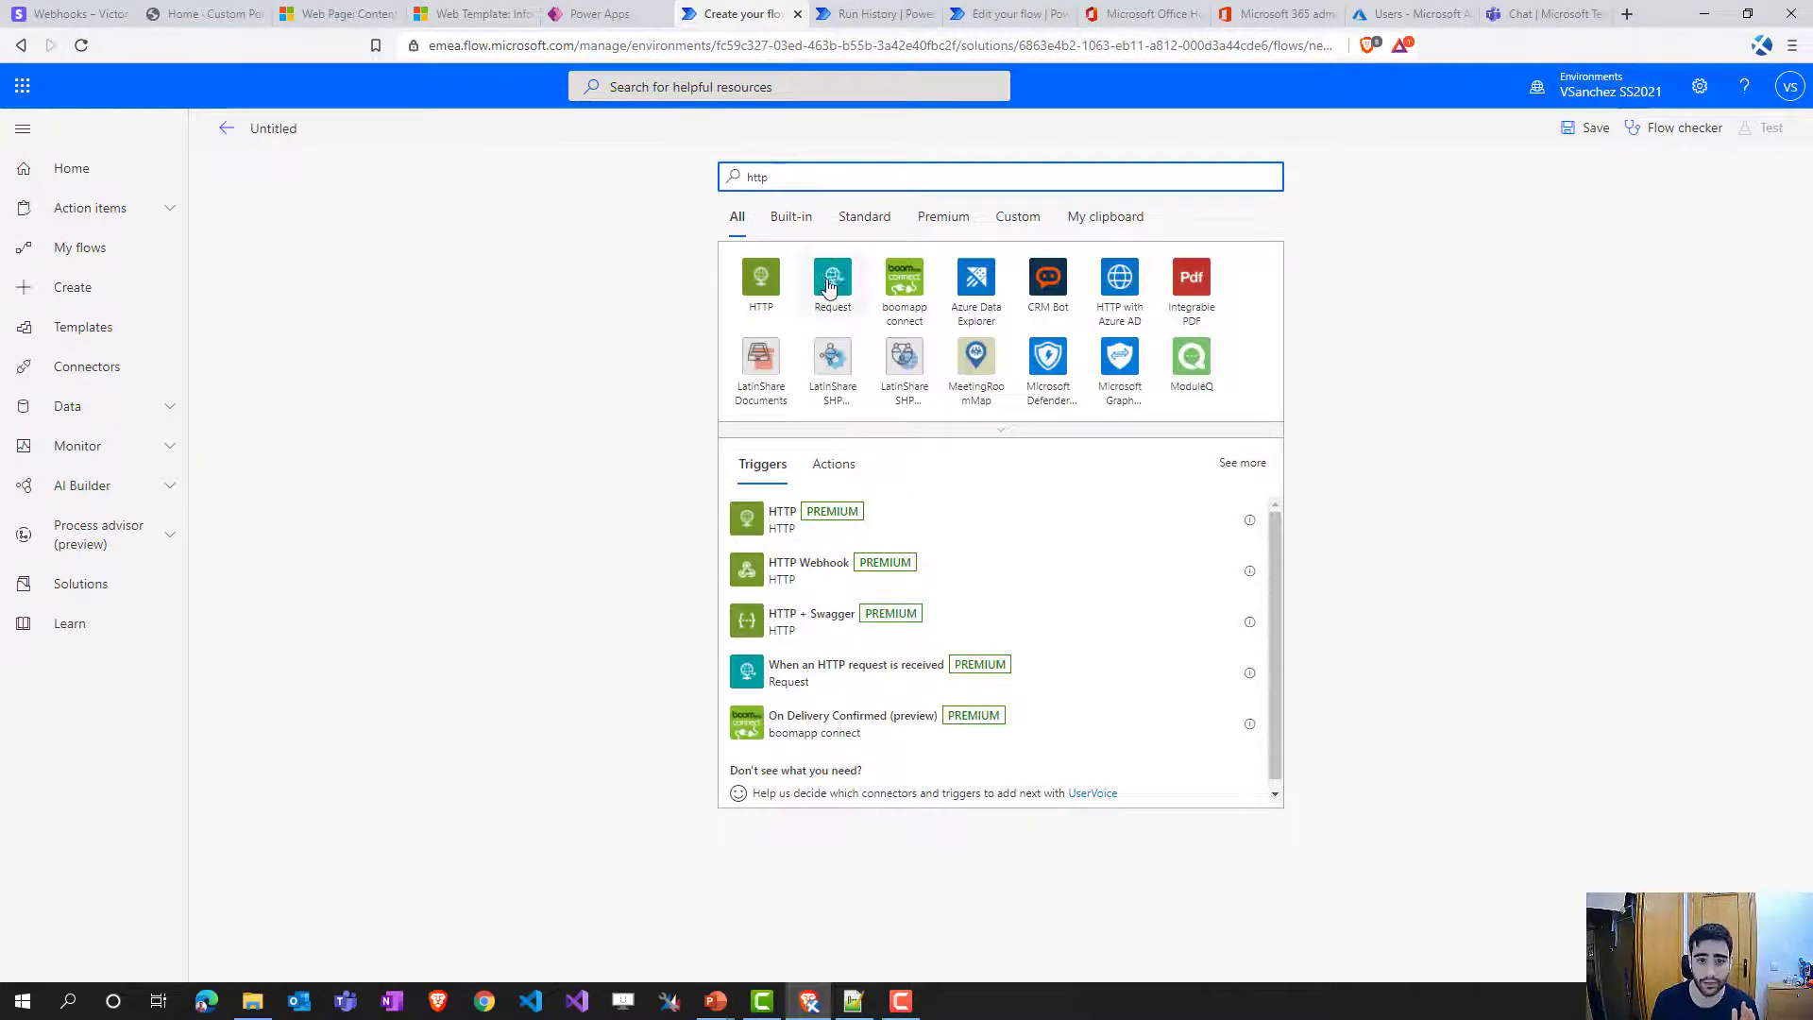
{"action": "left_click", "coordinate": [831, 287]}
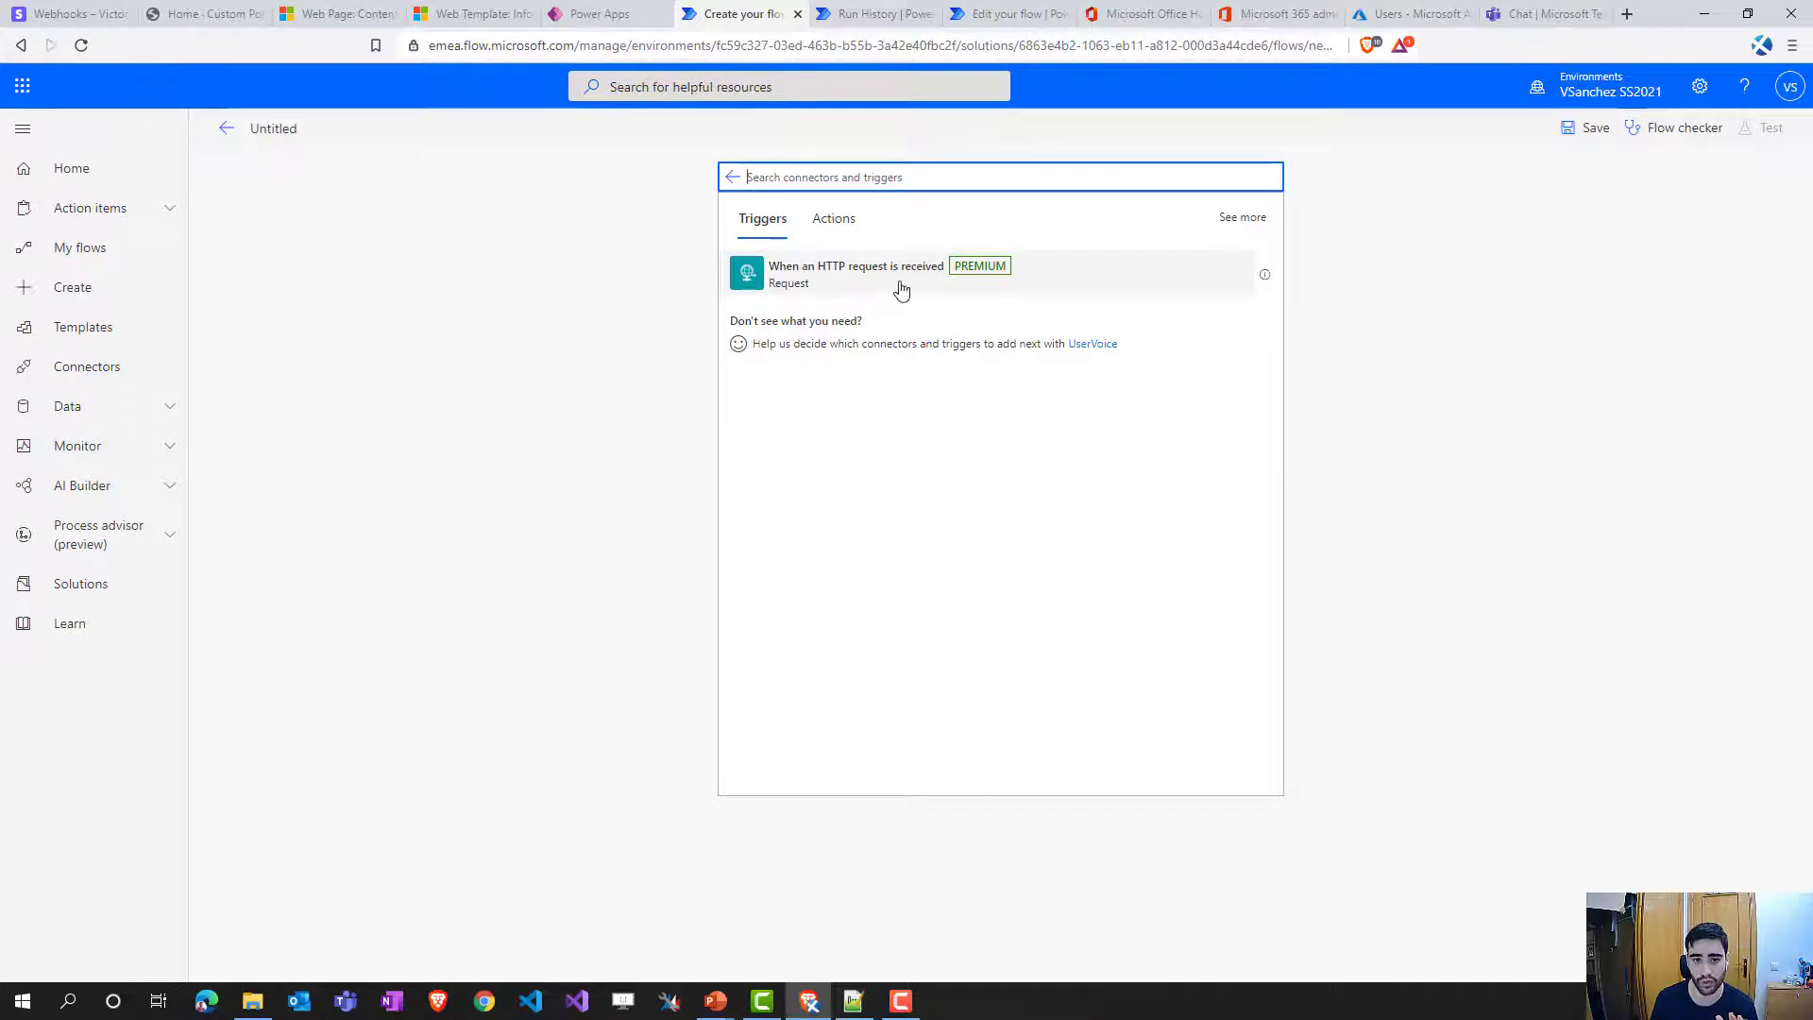
{"action": "left_click", "coordinate": [862, 288]}
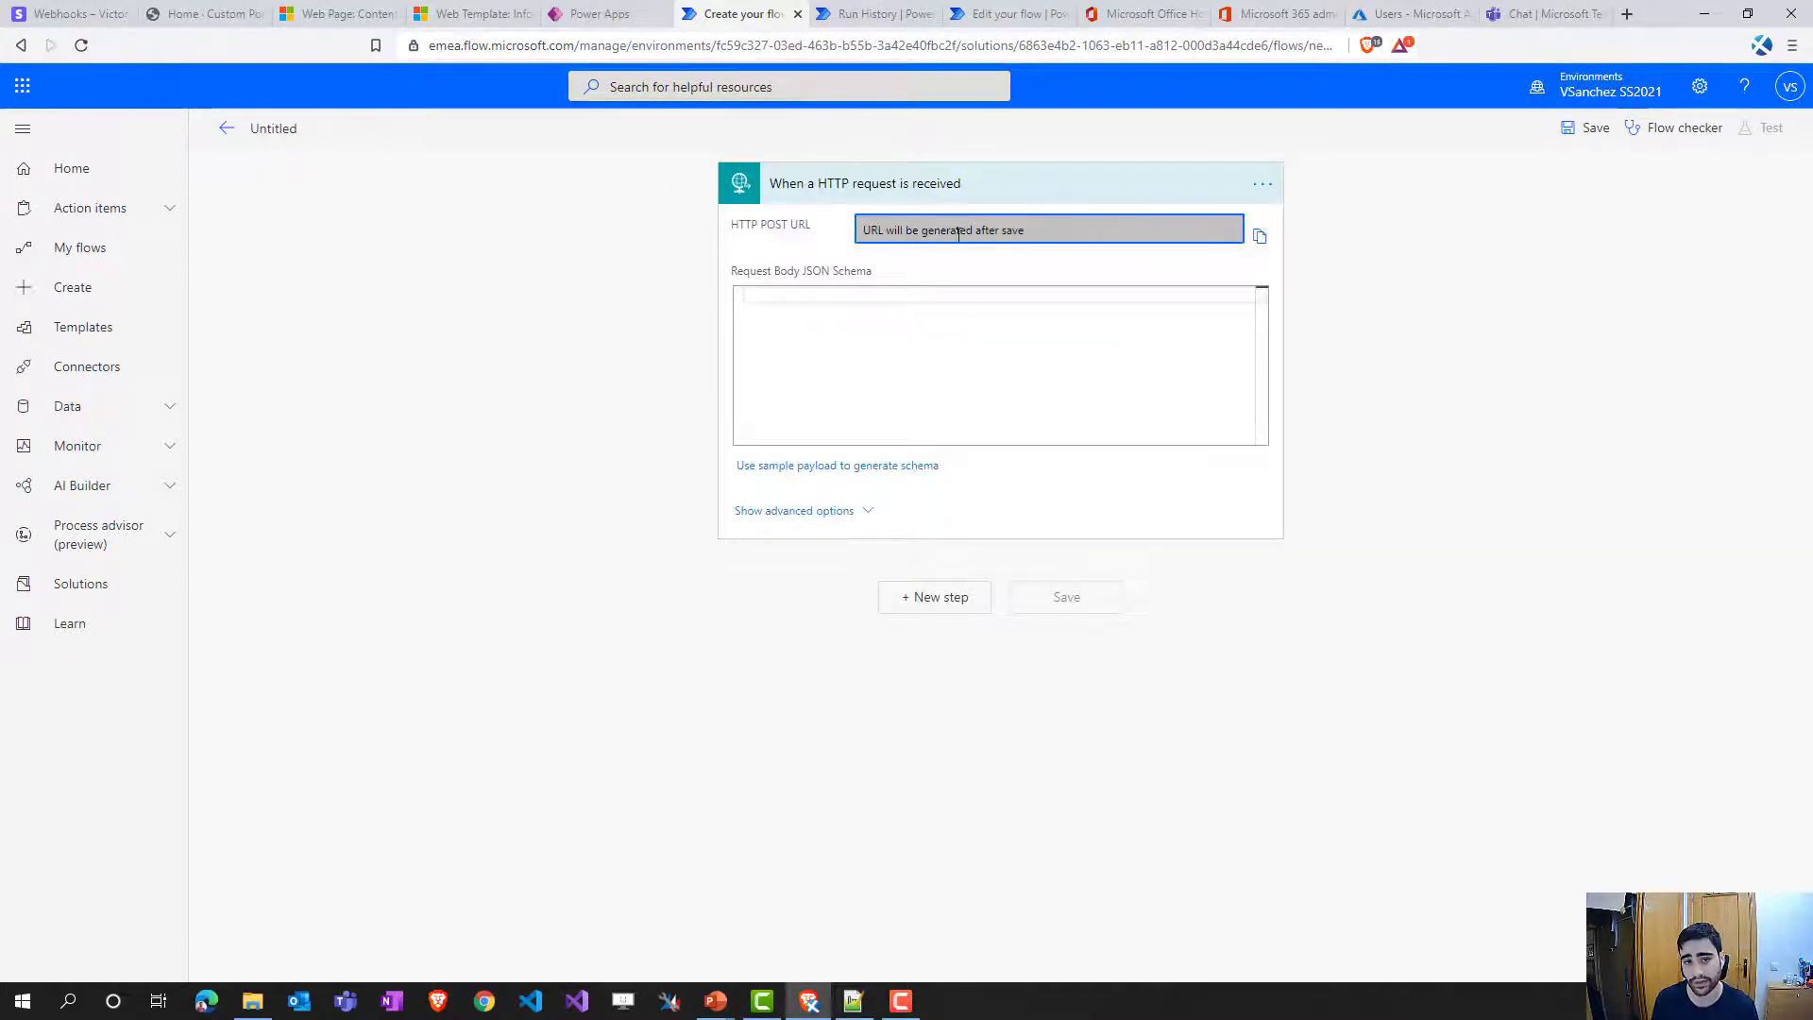
- Copy the request body JSON schema from the existing payment flow's trigger into the new flow's HTTP request trigger
{"action": "left_click", "coordinate": [1006, 14]}
{"action": "scroll", "coordinate": [979, 461], "scroll_direction": "up", "scroll_amount": 3}
{"action": "left_click", "coordinate": [950, 433]}
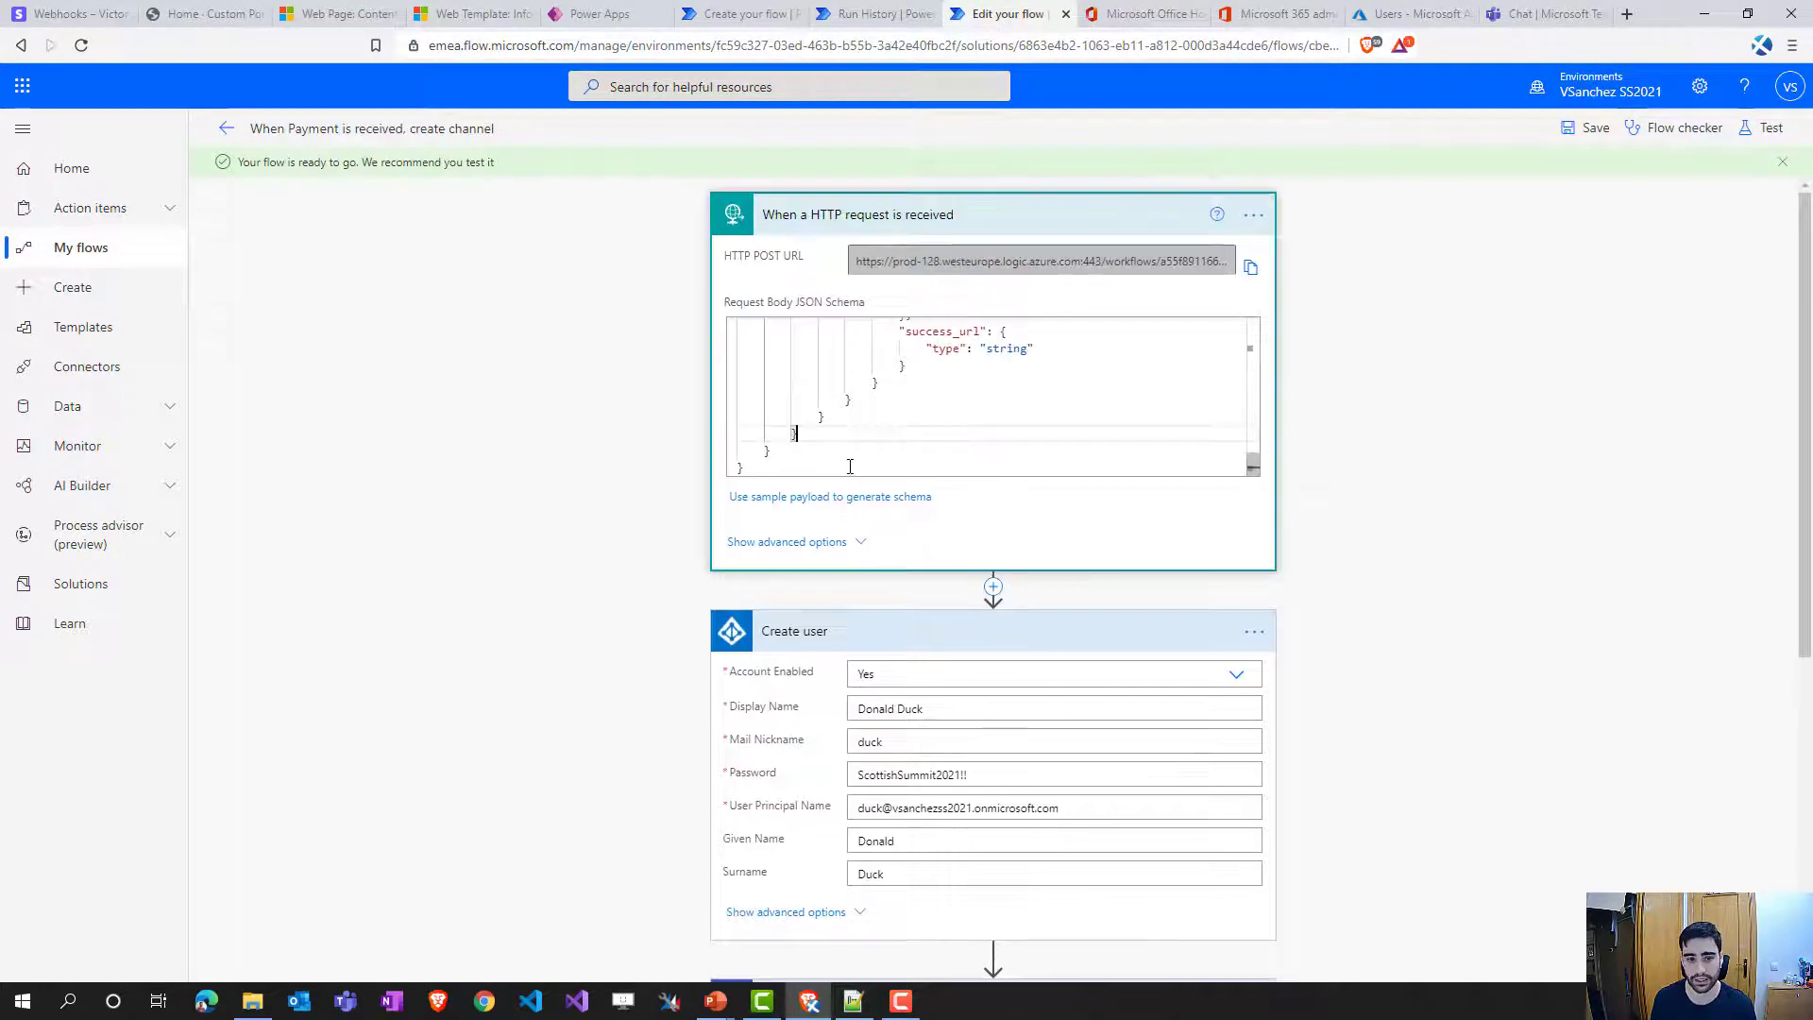
{"action": "left_click_drag", "start_coordinate": [950, 432], "coordinate": [760, 348]}
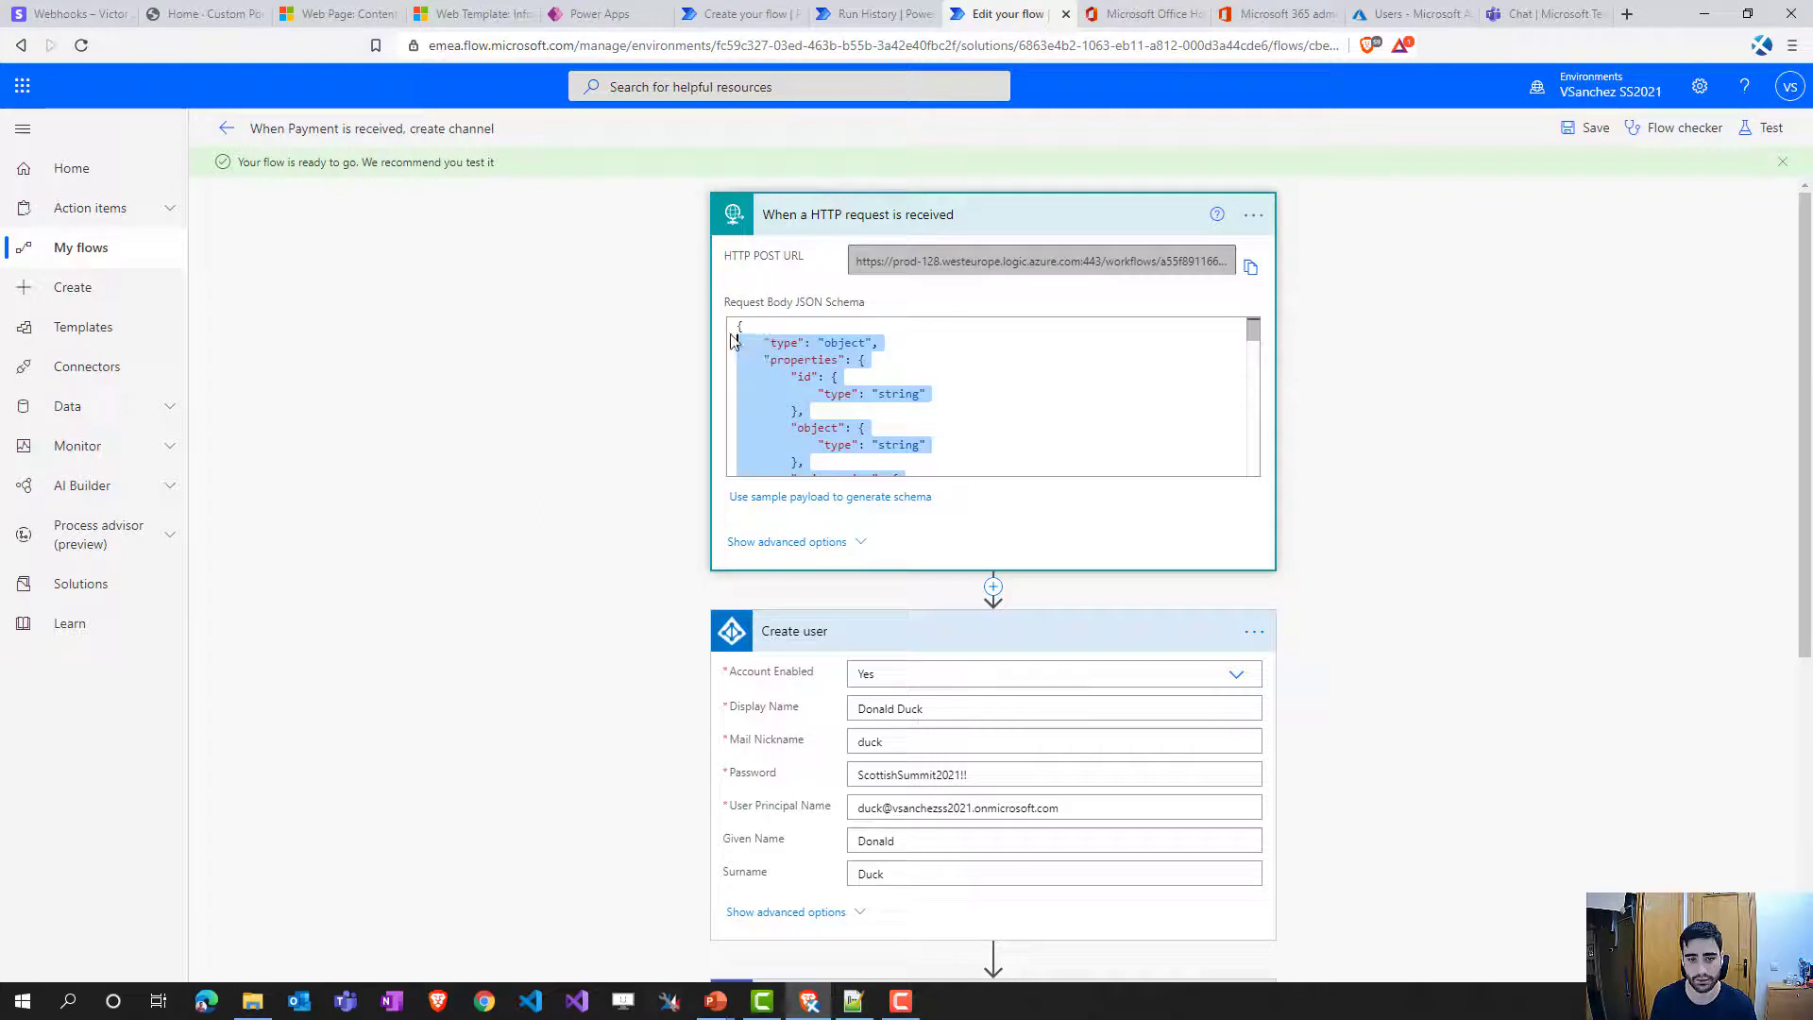
{"action": "left_click", "coordinate": [741, 14]}
{"action": "left_click", "coordinate": [891, 353]}
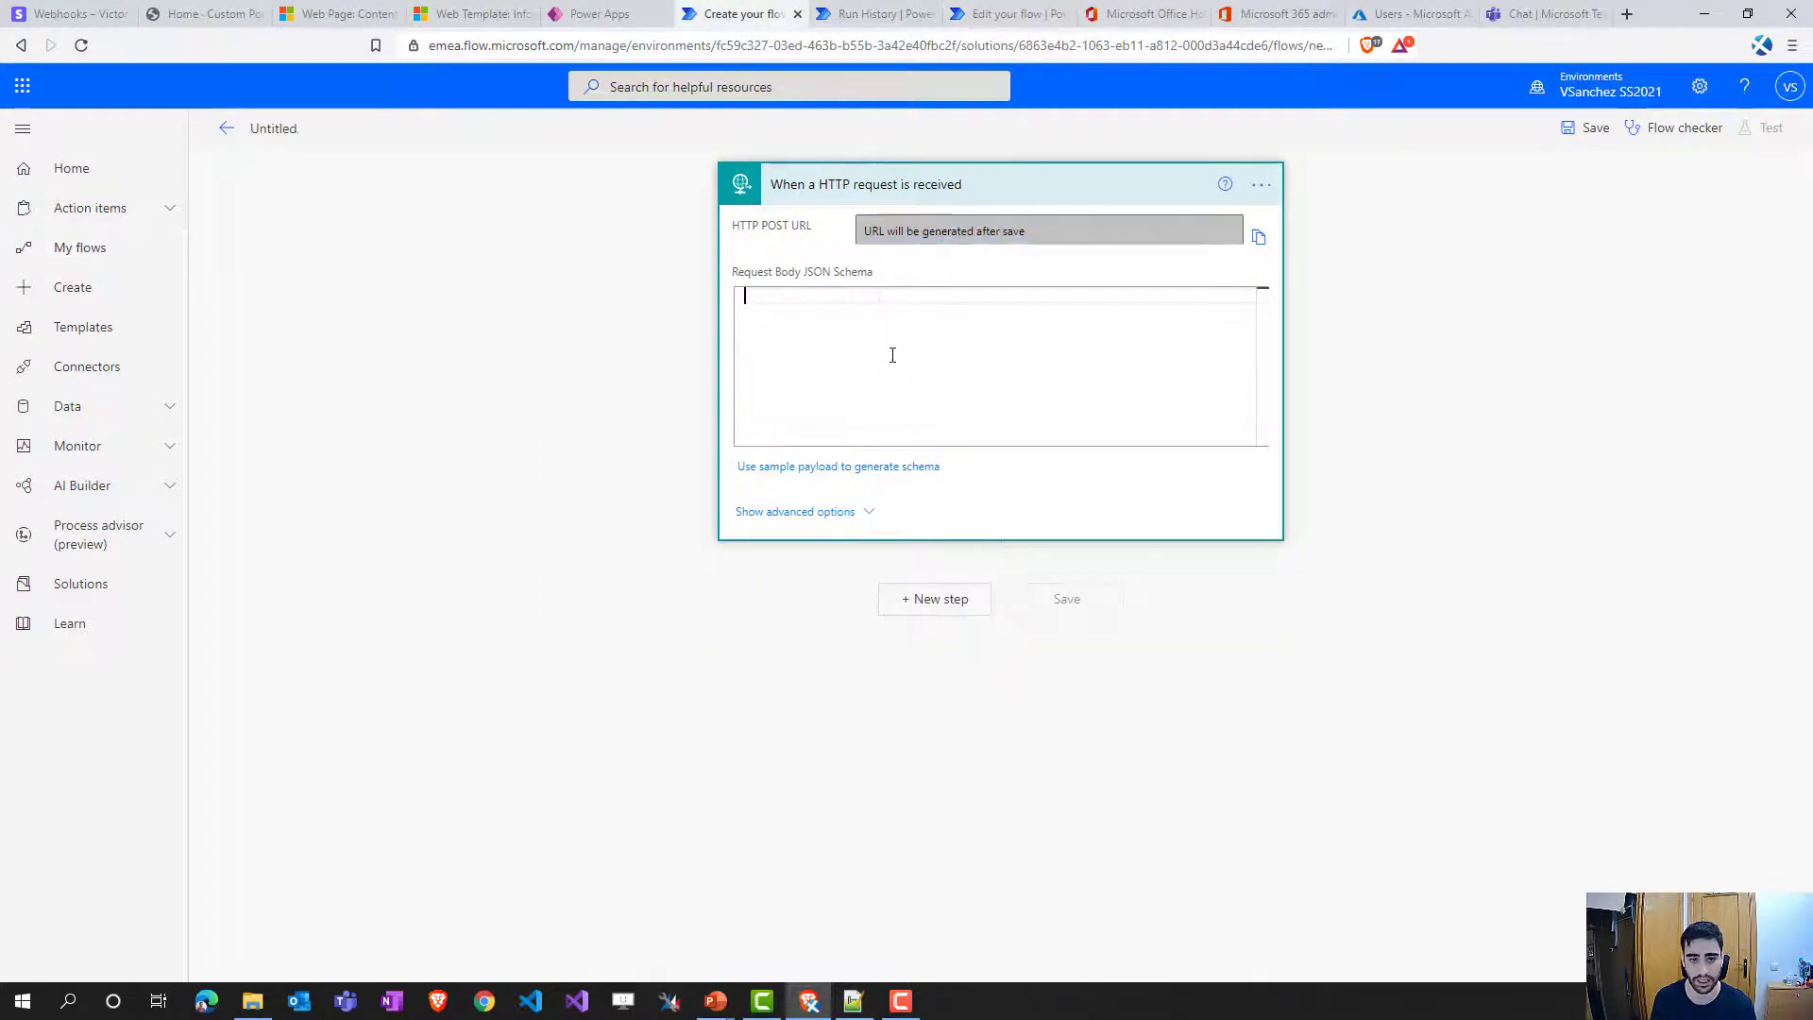
{"action": "key", "text": "ctrl+v"}
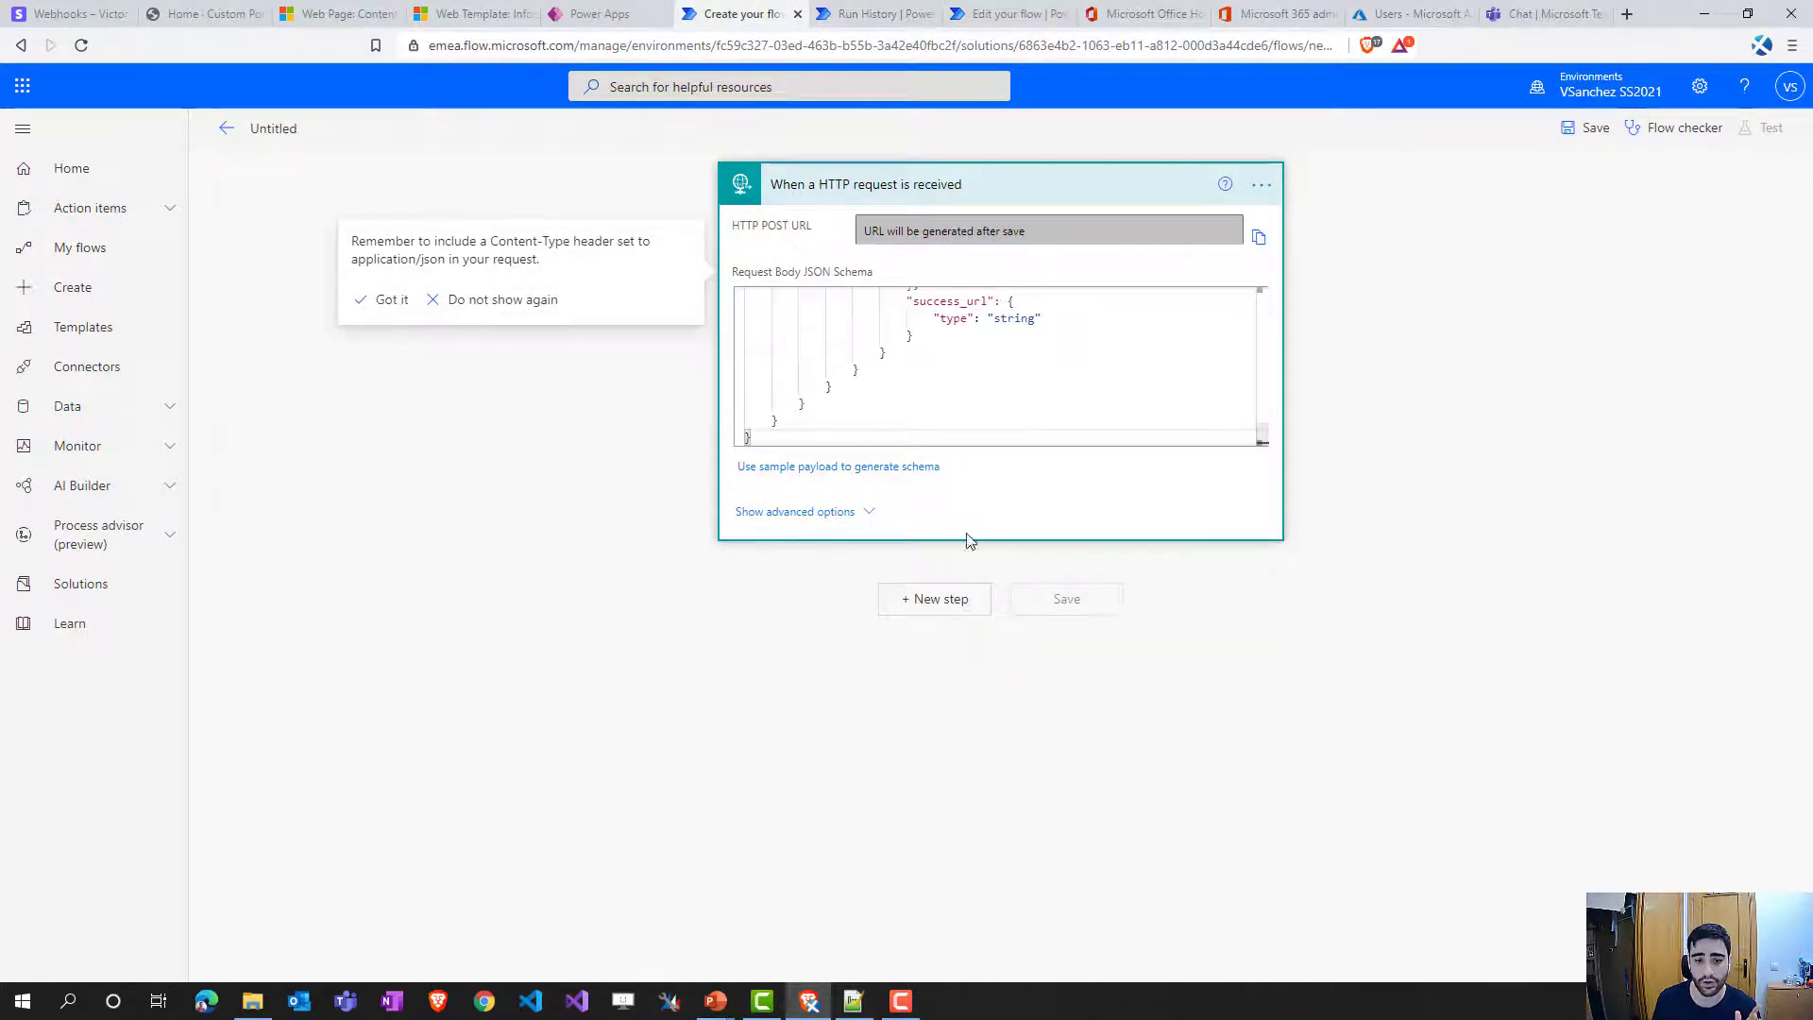
- Start a new step below the trigger and try to save the flow before choosing an action
{"action": "left_click", "coordinate": [939, 599]}
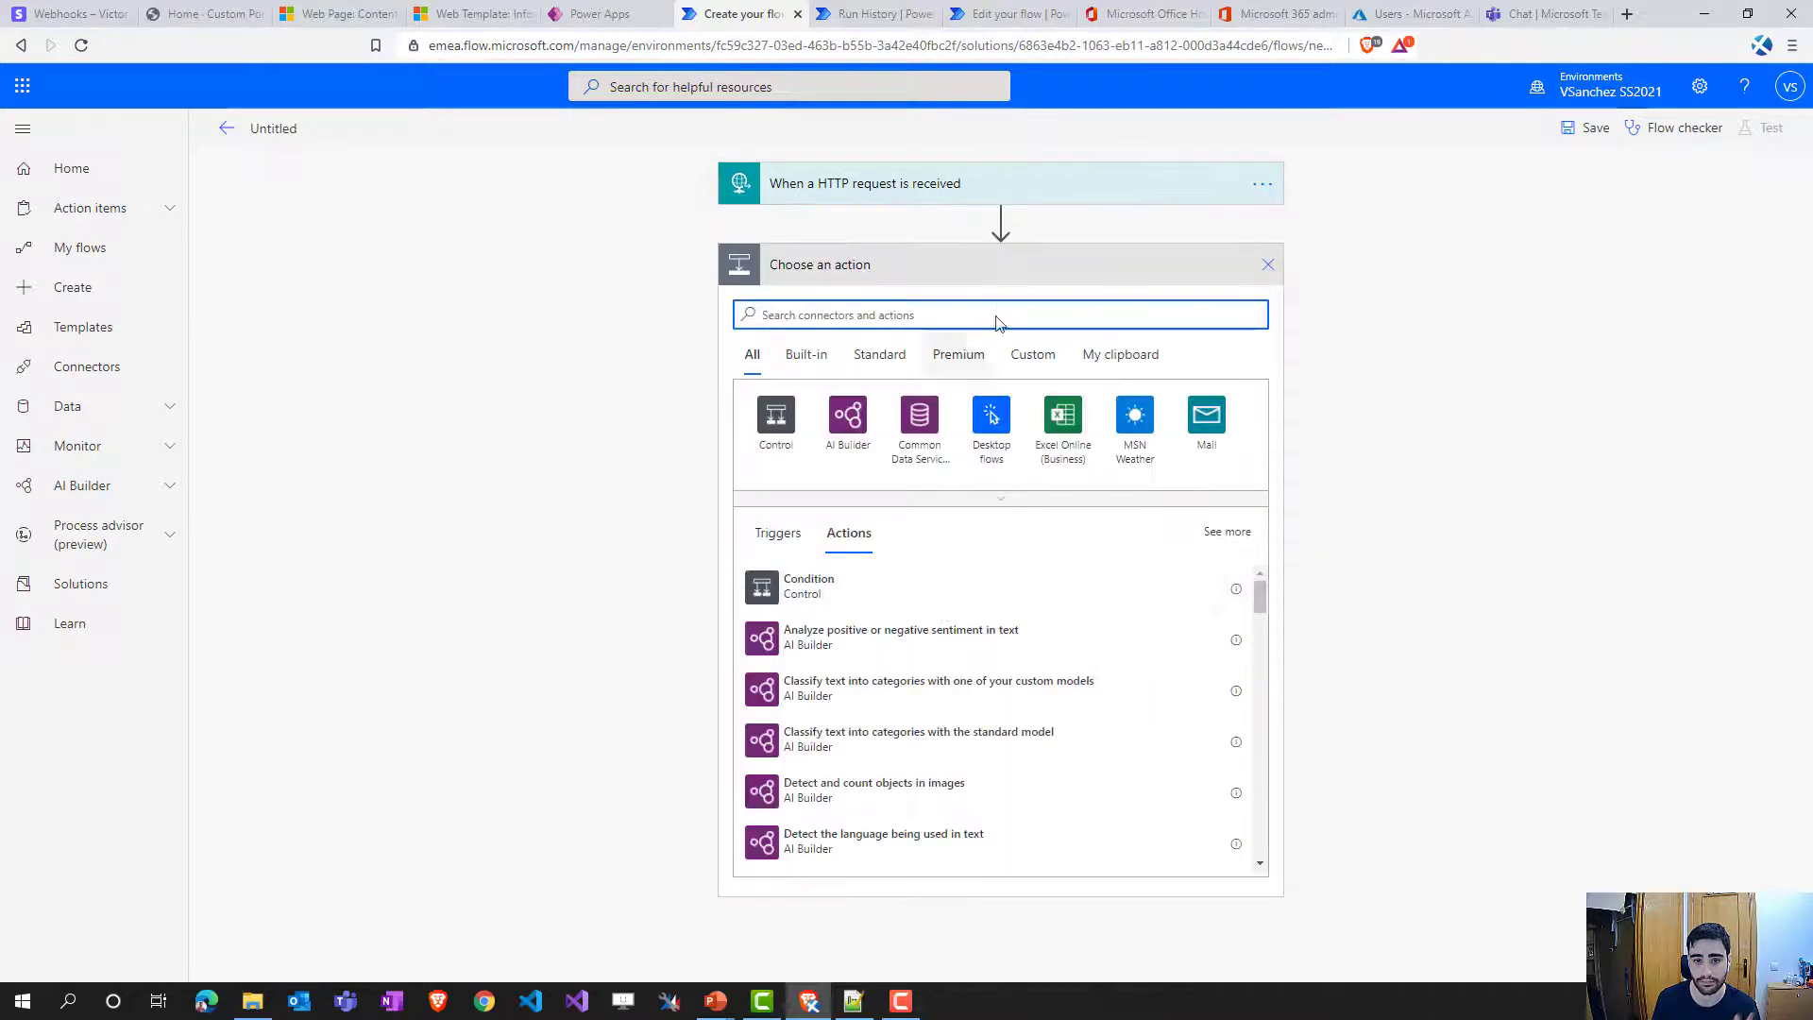
{"action": "left_click", "coordinate": [1586, 132]}
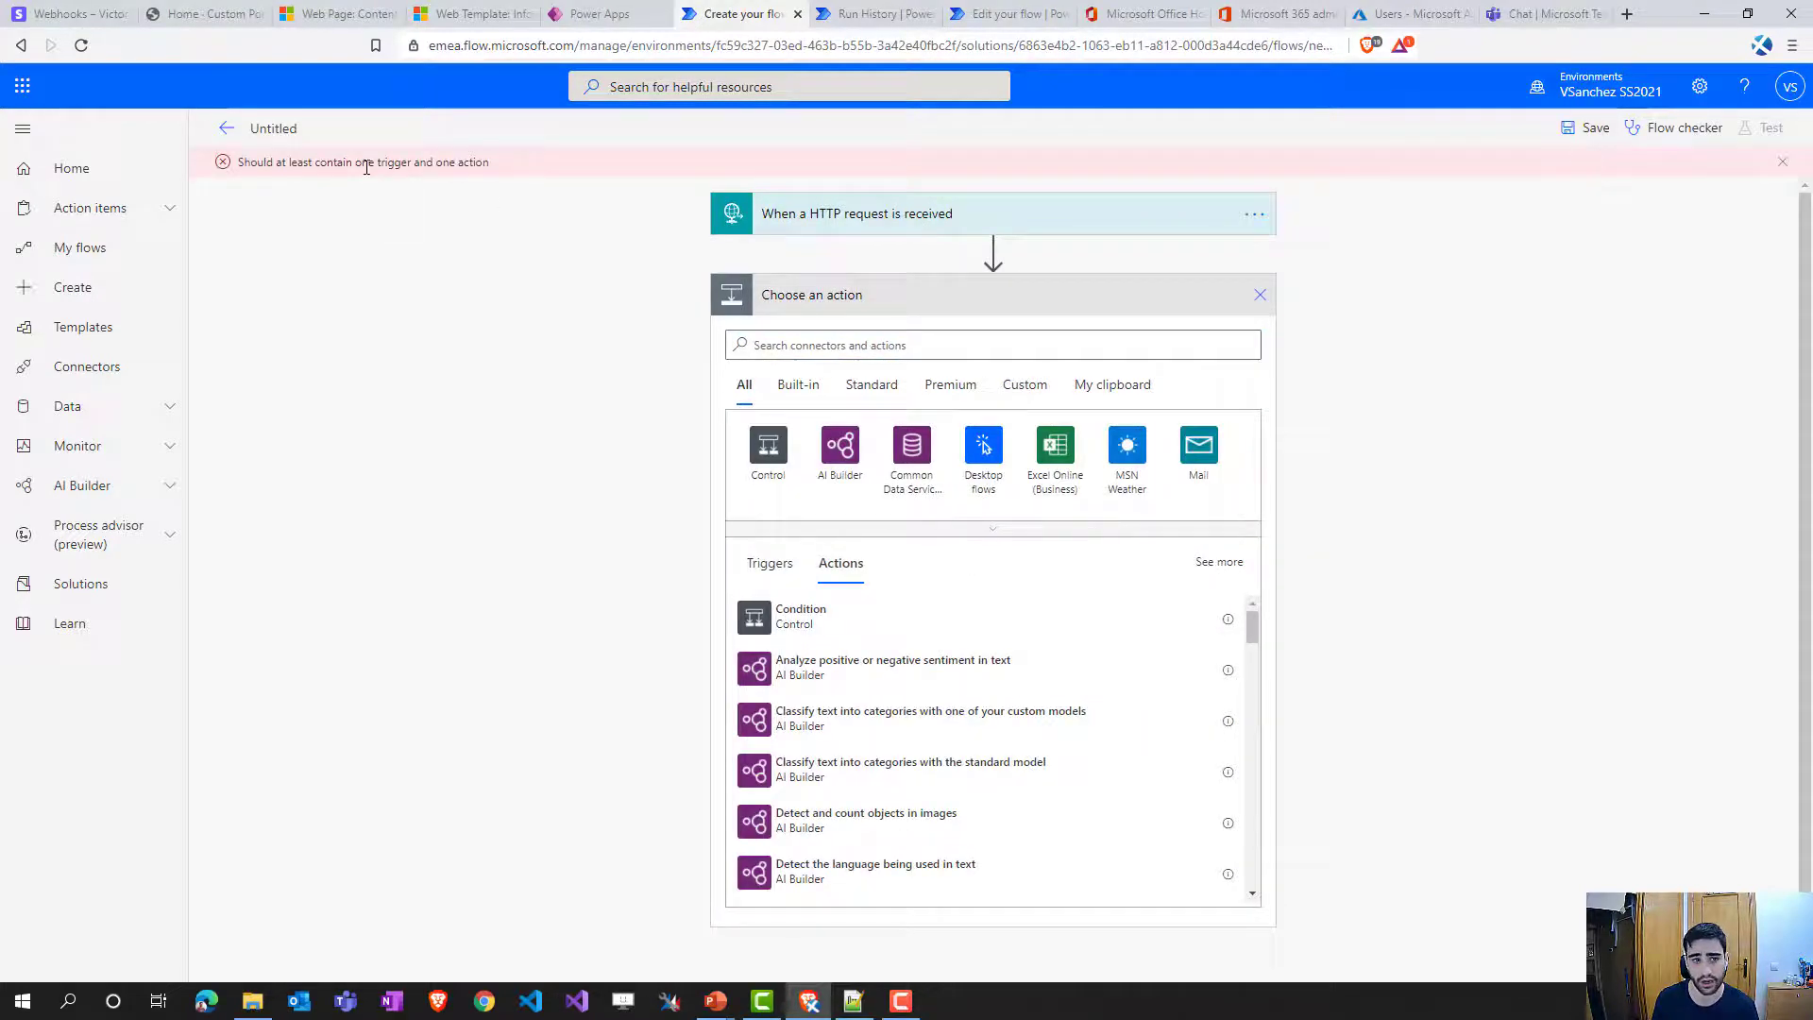
{"action": "left_click_drag", "start_coordinate": [321, 168], "coordinate": [486, 165]}
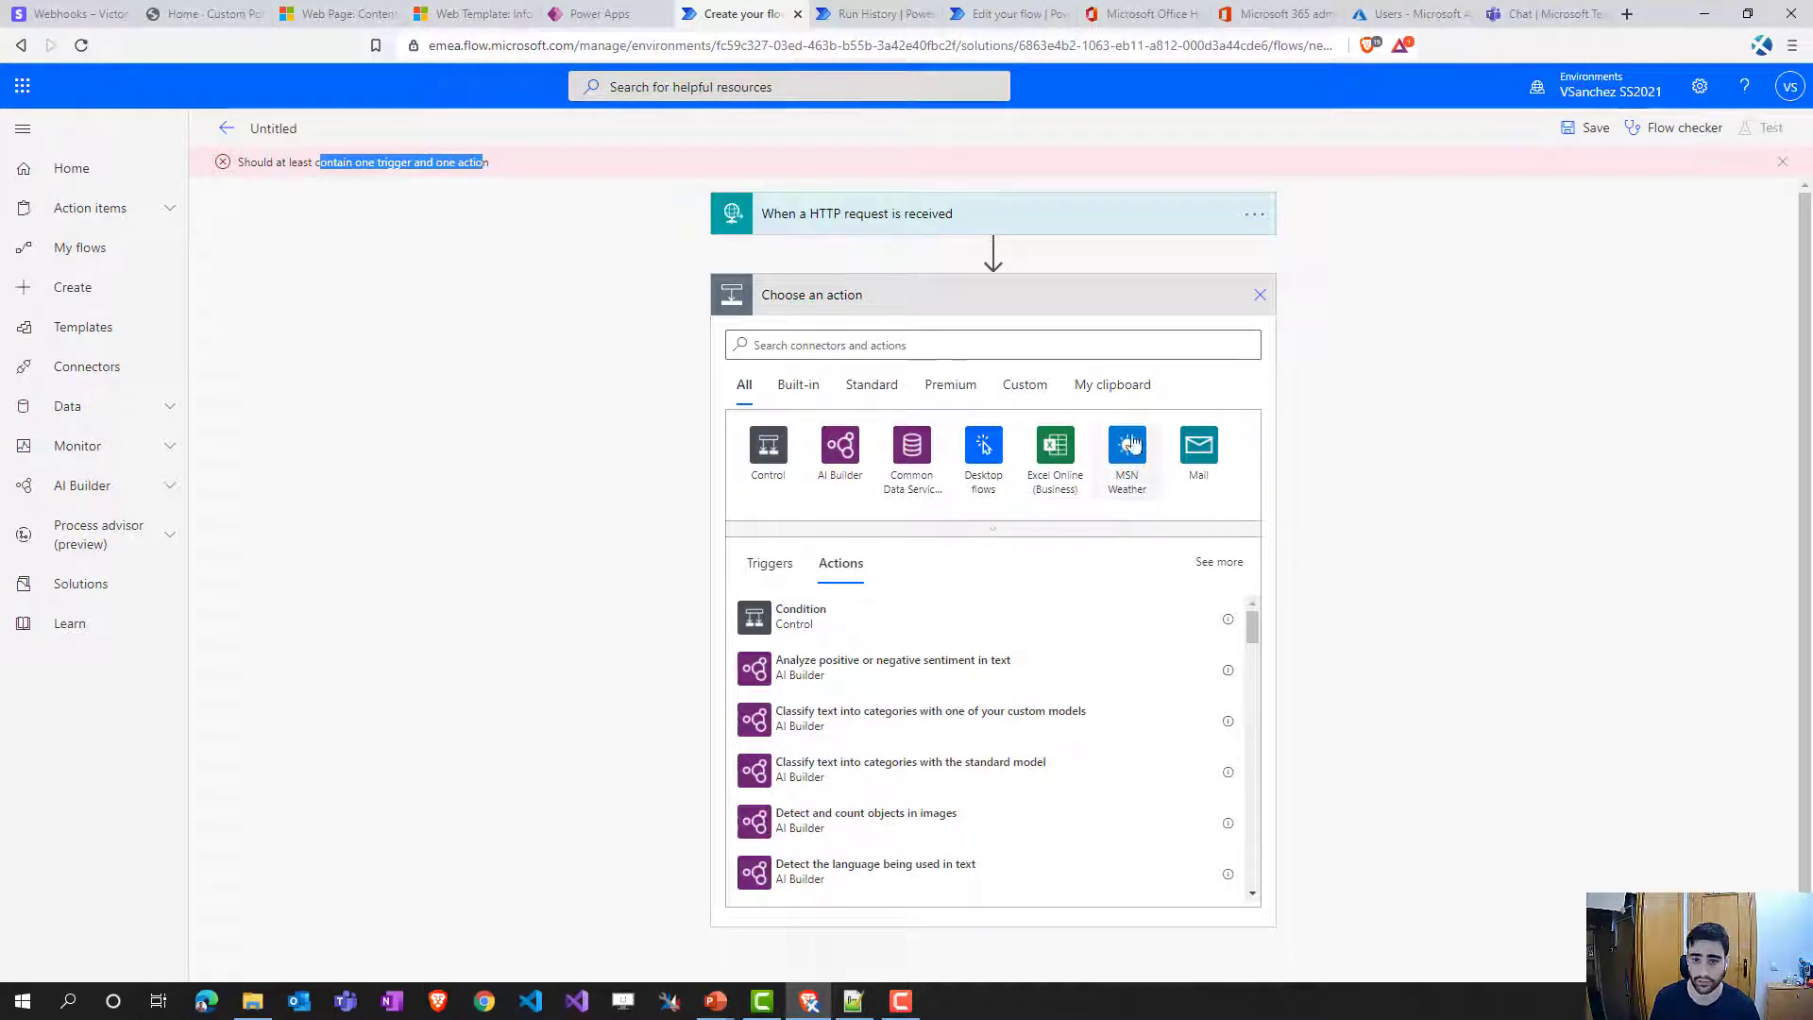
- Add an Initialize variable action with the name MyVar and the type String
{"action": "left_click", "coordinate": [983, 342]}
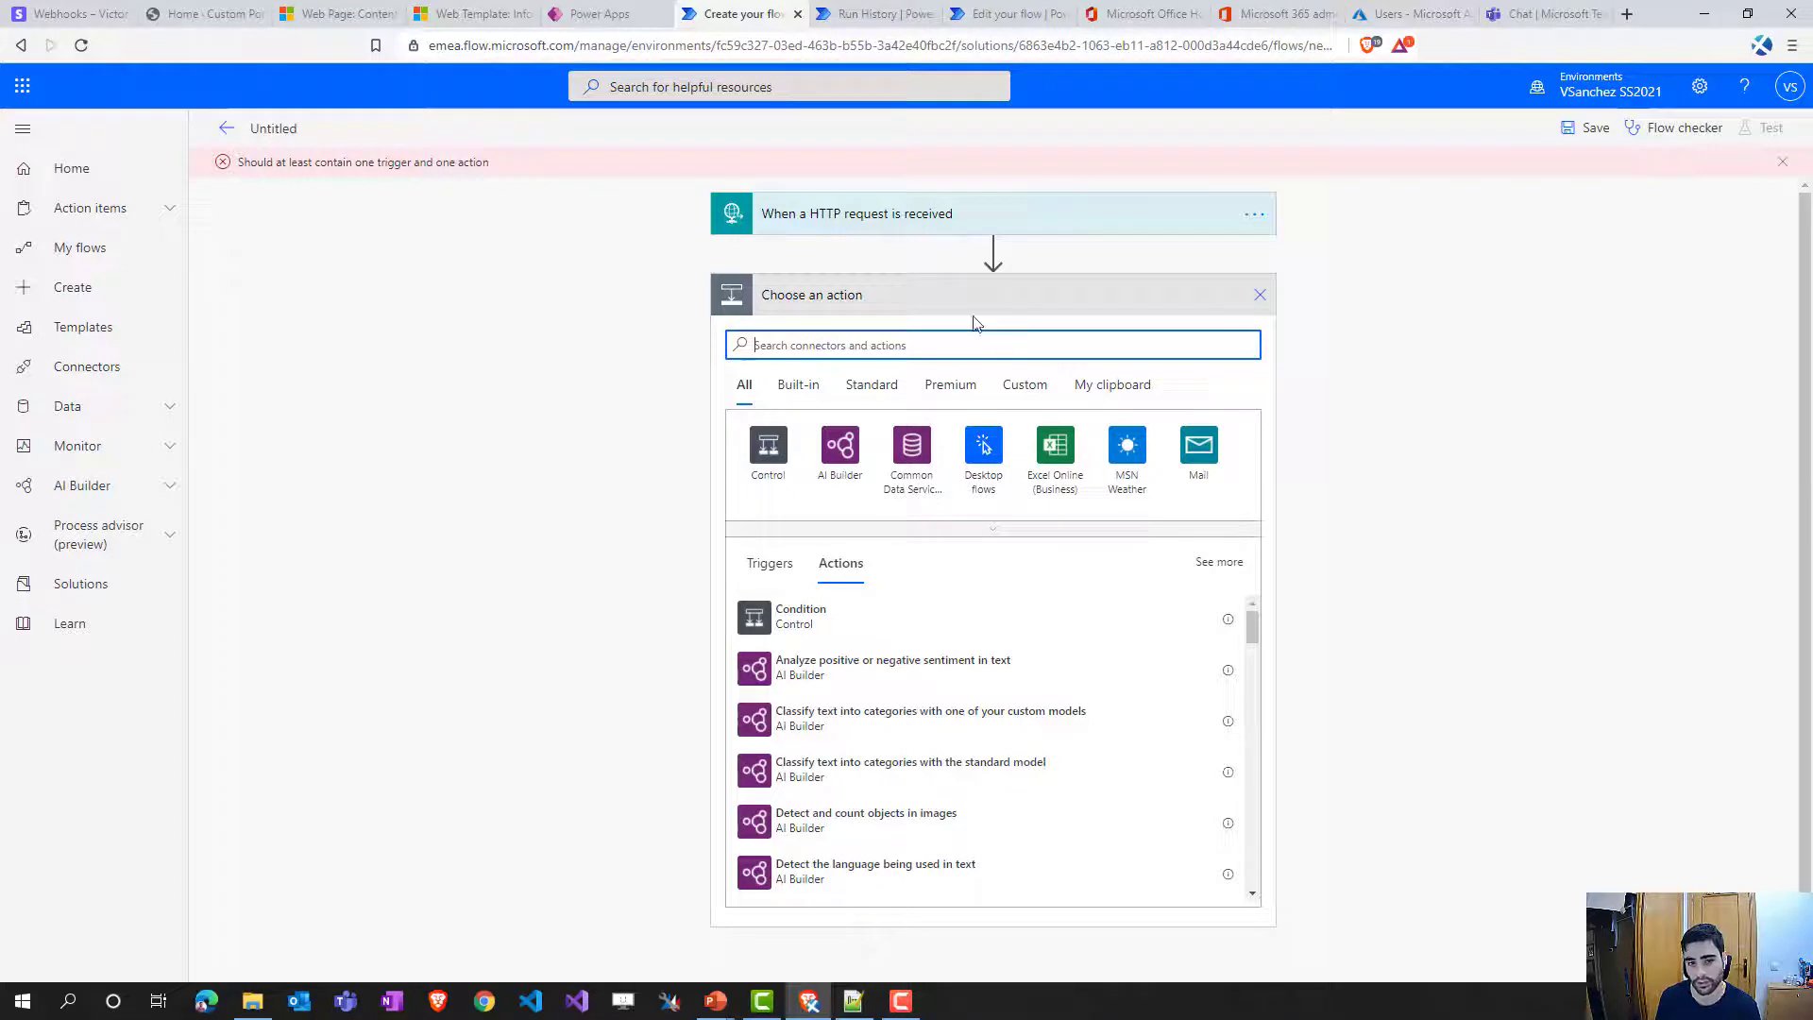
{"action": "type", "text": "variabl"}
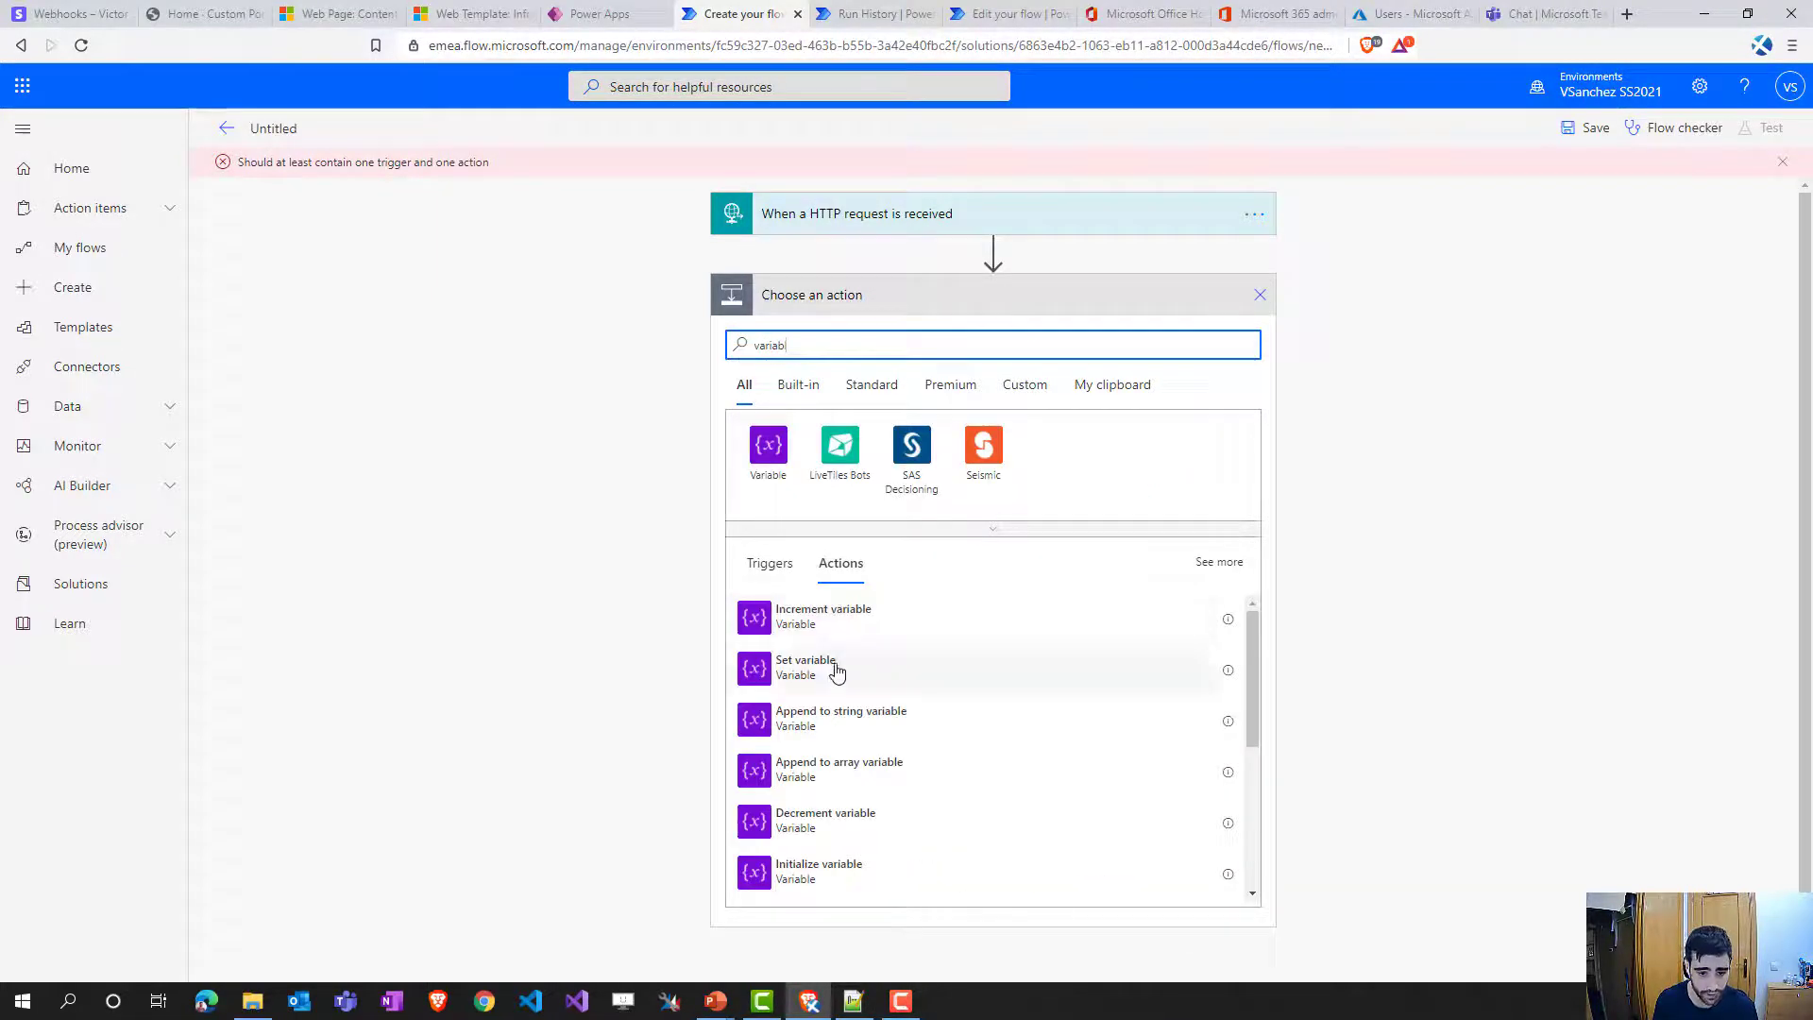
{"action": "left_click", "coordinate": [831, 866]}
{"action": "left_click", "coordinate": [927, 342]}
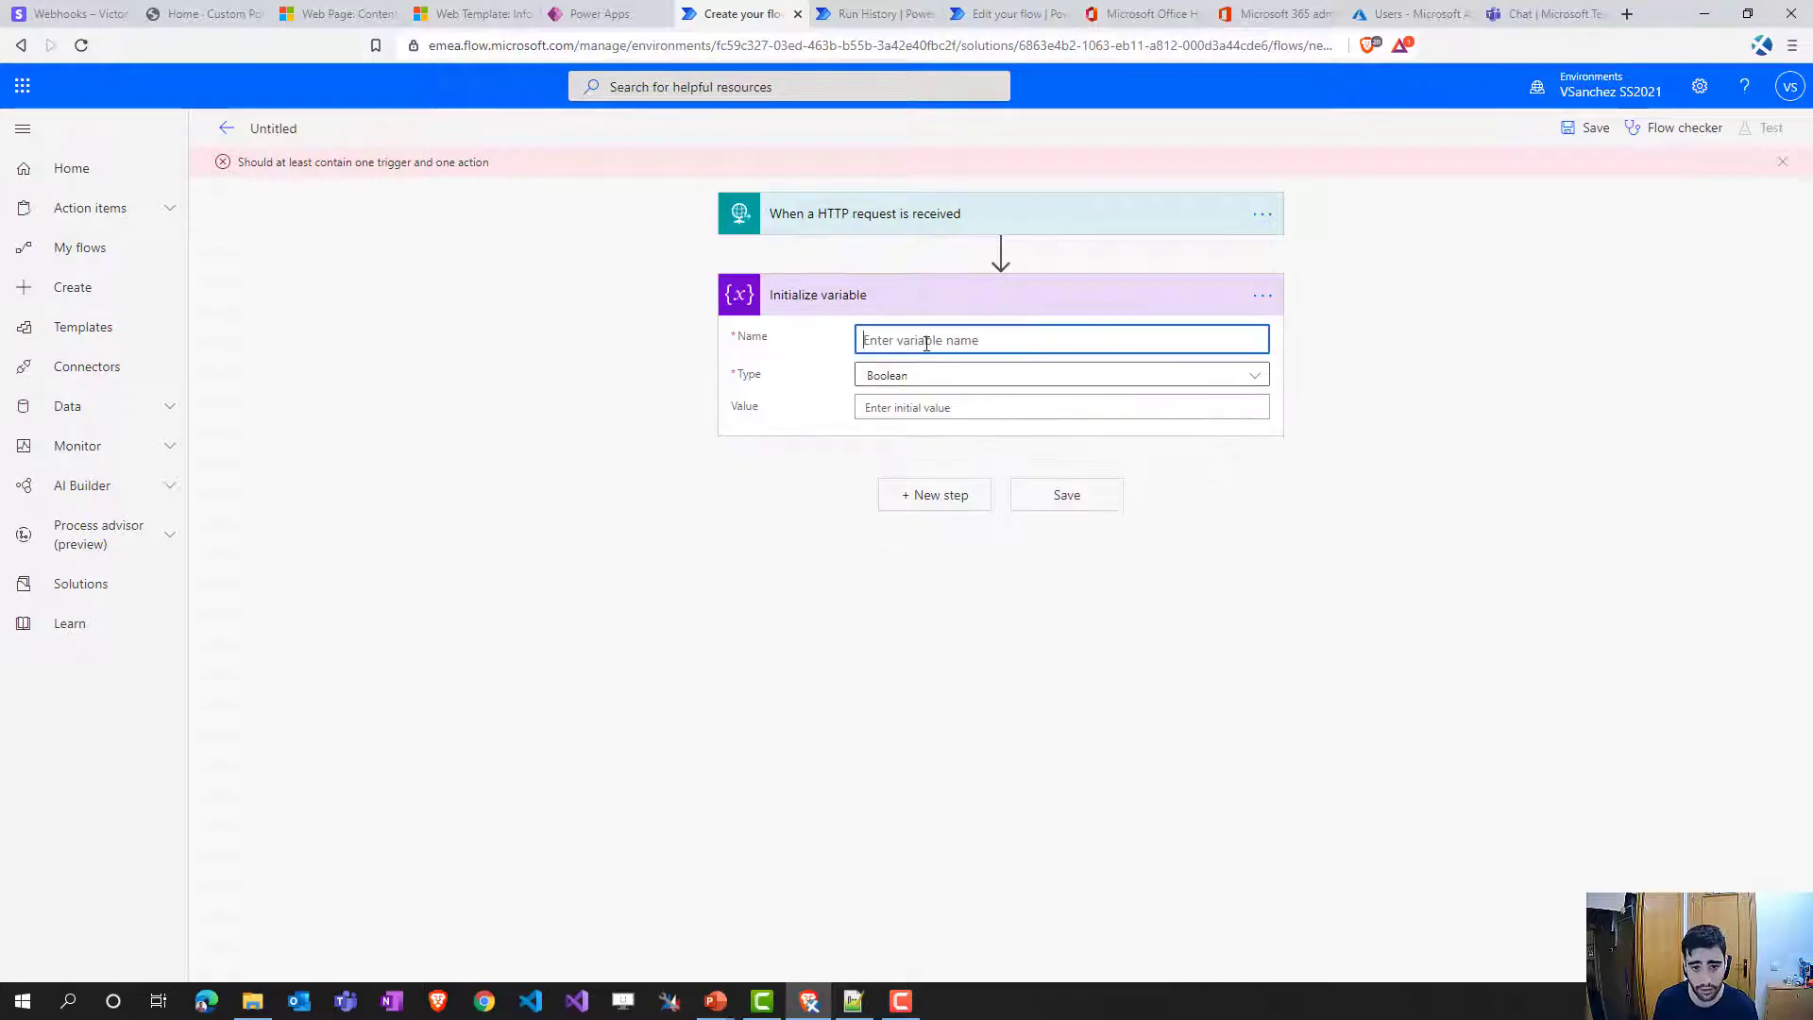
{"action": "type", "text": "MyVar"}
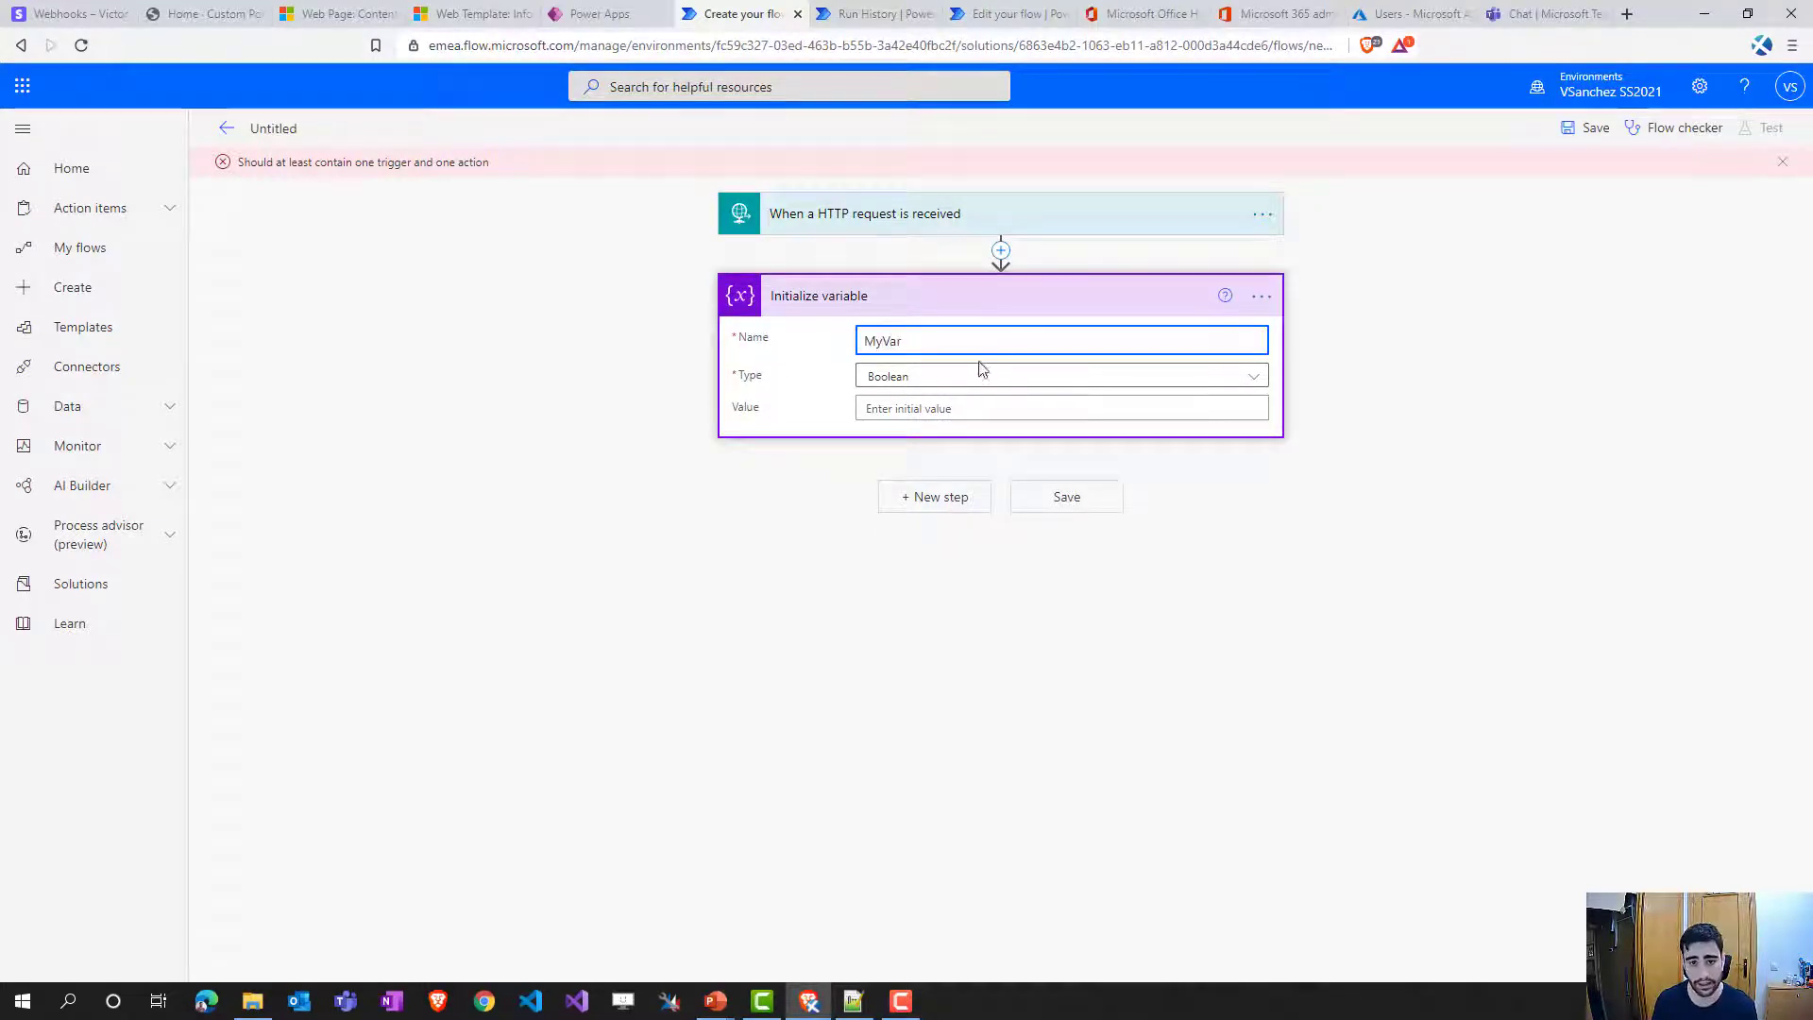
{"action": "left_click", "coordinate": [929, 378]}
{"action": "left_click", "coordinate": [897, 522]}
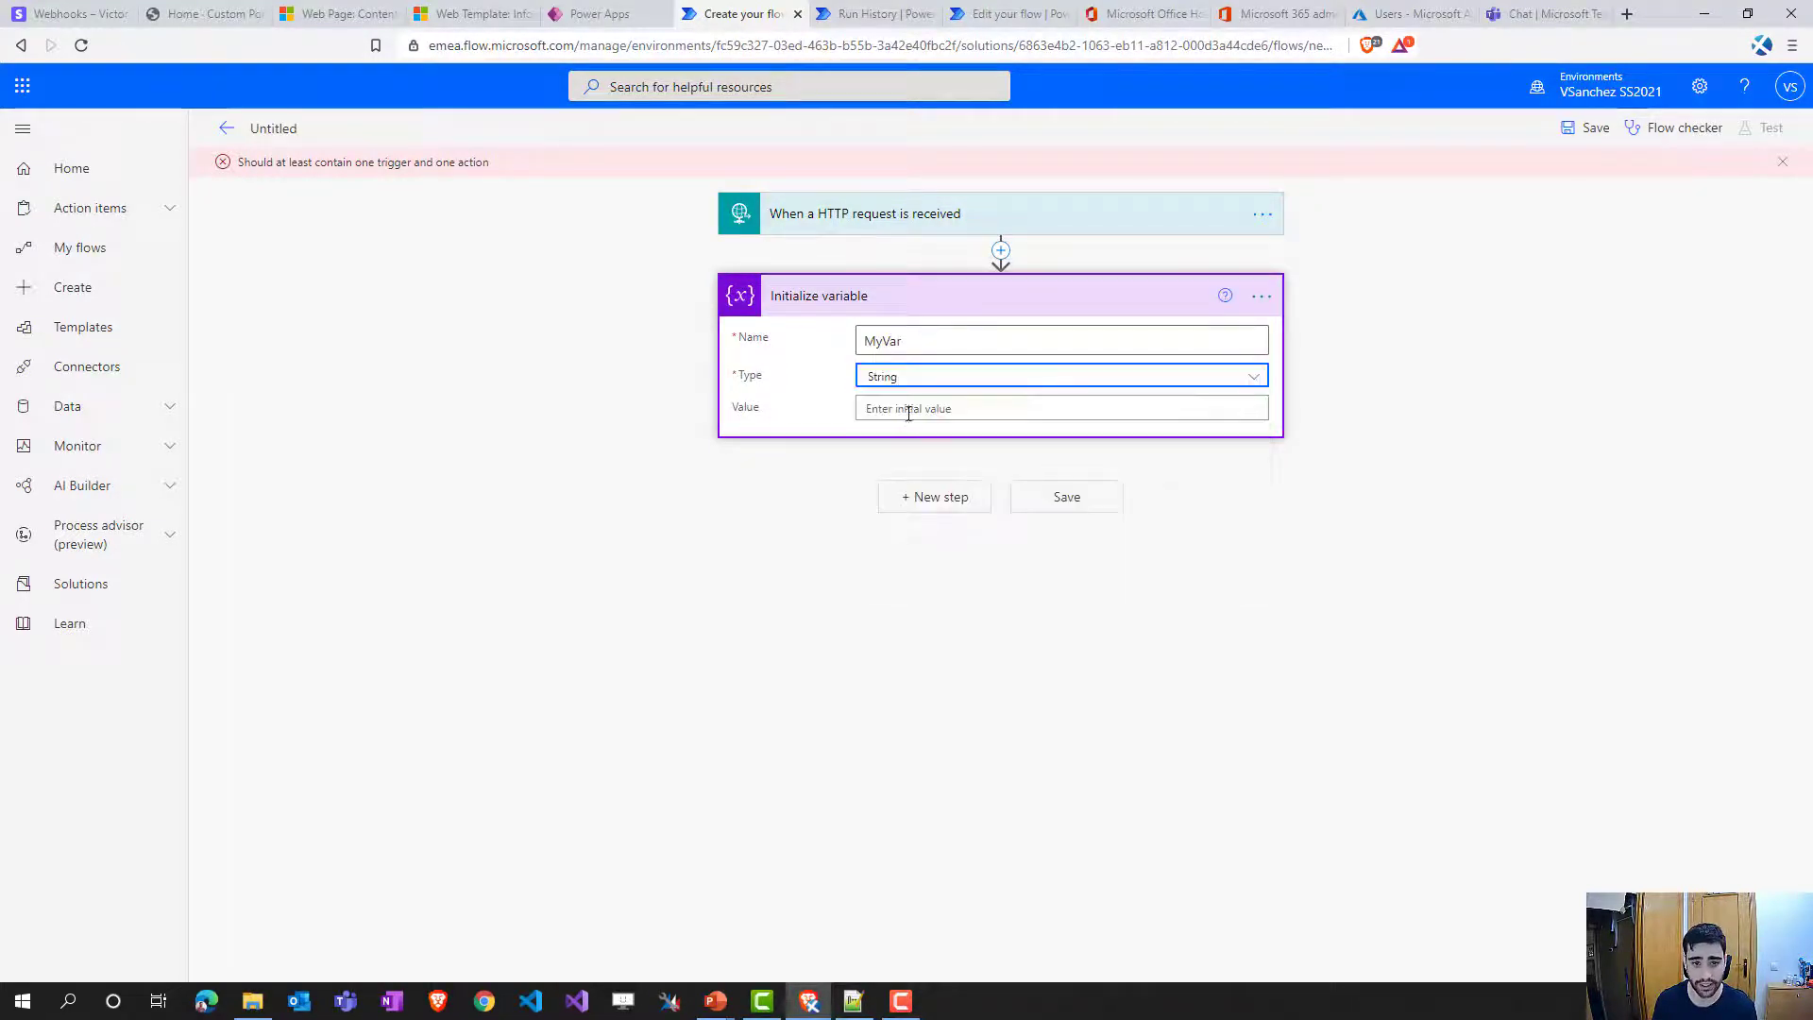
- Set MyVar's value to the trigger's success_url dynamic content and expand the HTTP request trigger again
{"action": "left_click", "coordinate": [908, 409]}
{"action": "scroll", "coordinate": [1472, 735], "scroll_direction": "down", "scroll_amount": 8}
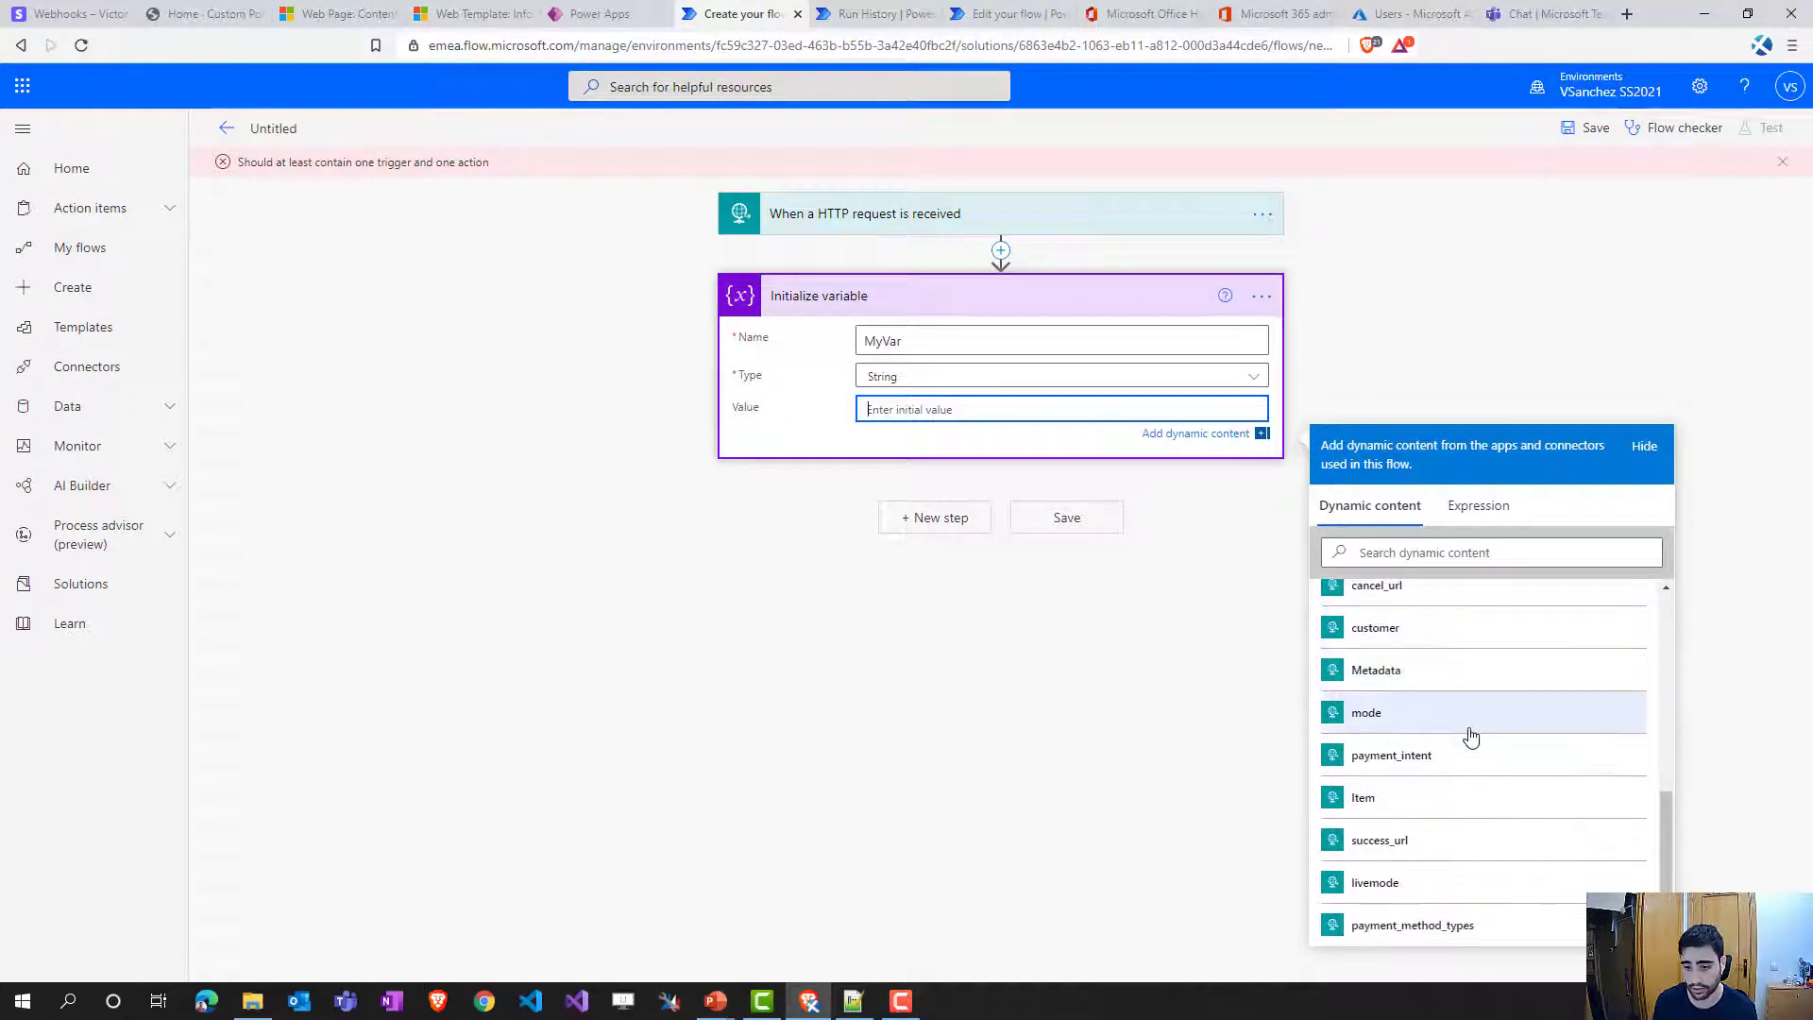
{"action": "left_click", "coordinate": [1429, 844]}
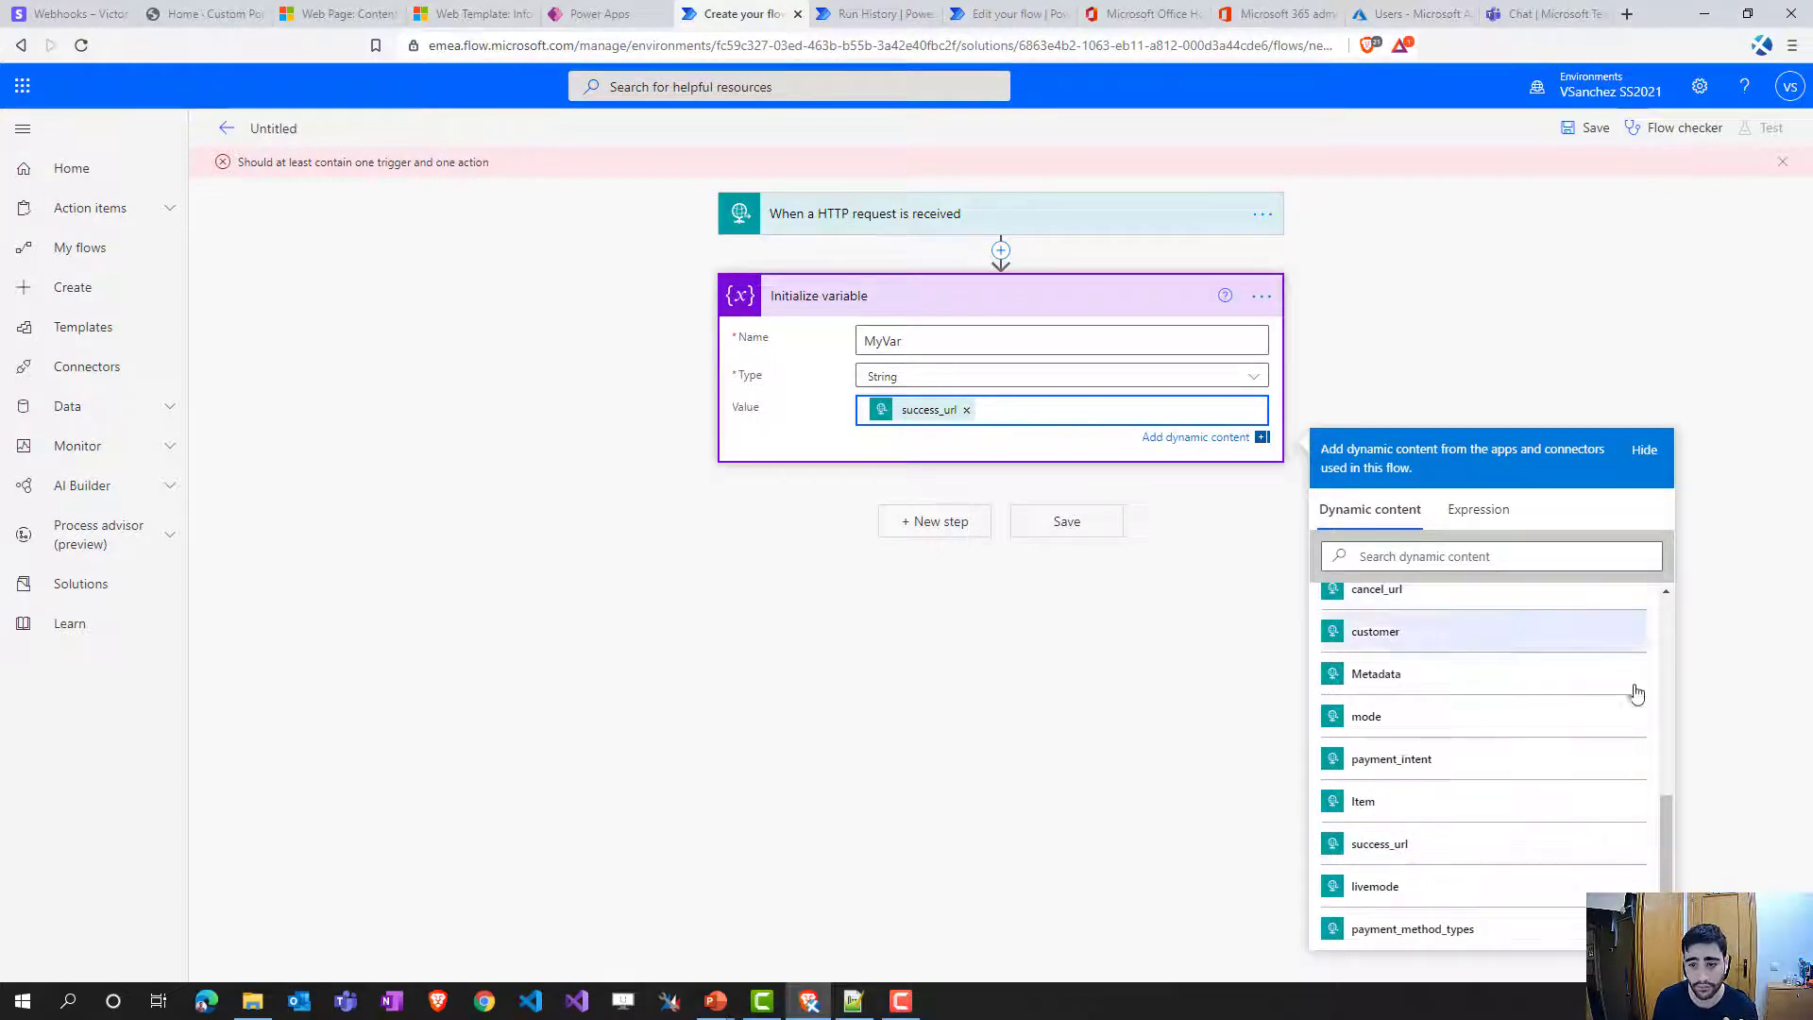
{"action": "scroll", "coordinate": [1471, 742], "scroll_direction": "up", "scroll_amount": 4}
{"action": "left_click", "coordinate": [1001, 232]}
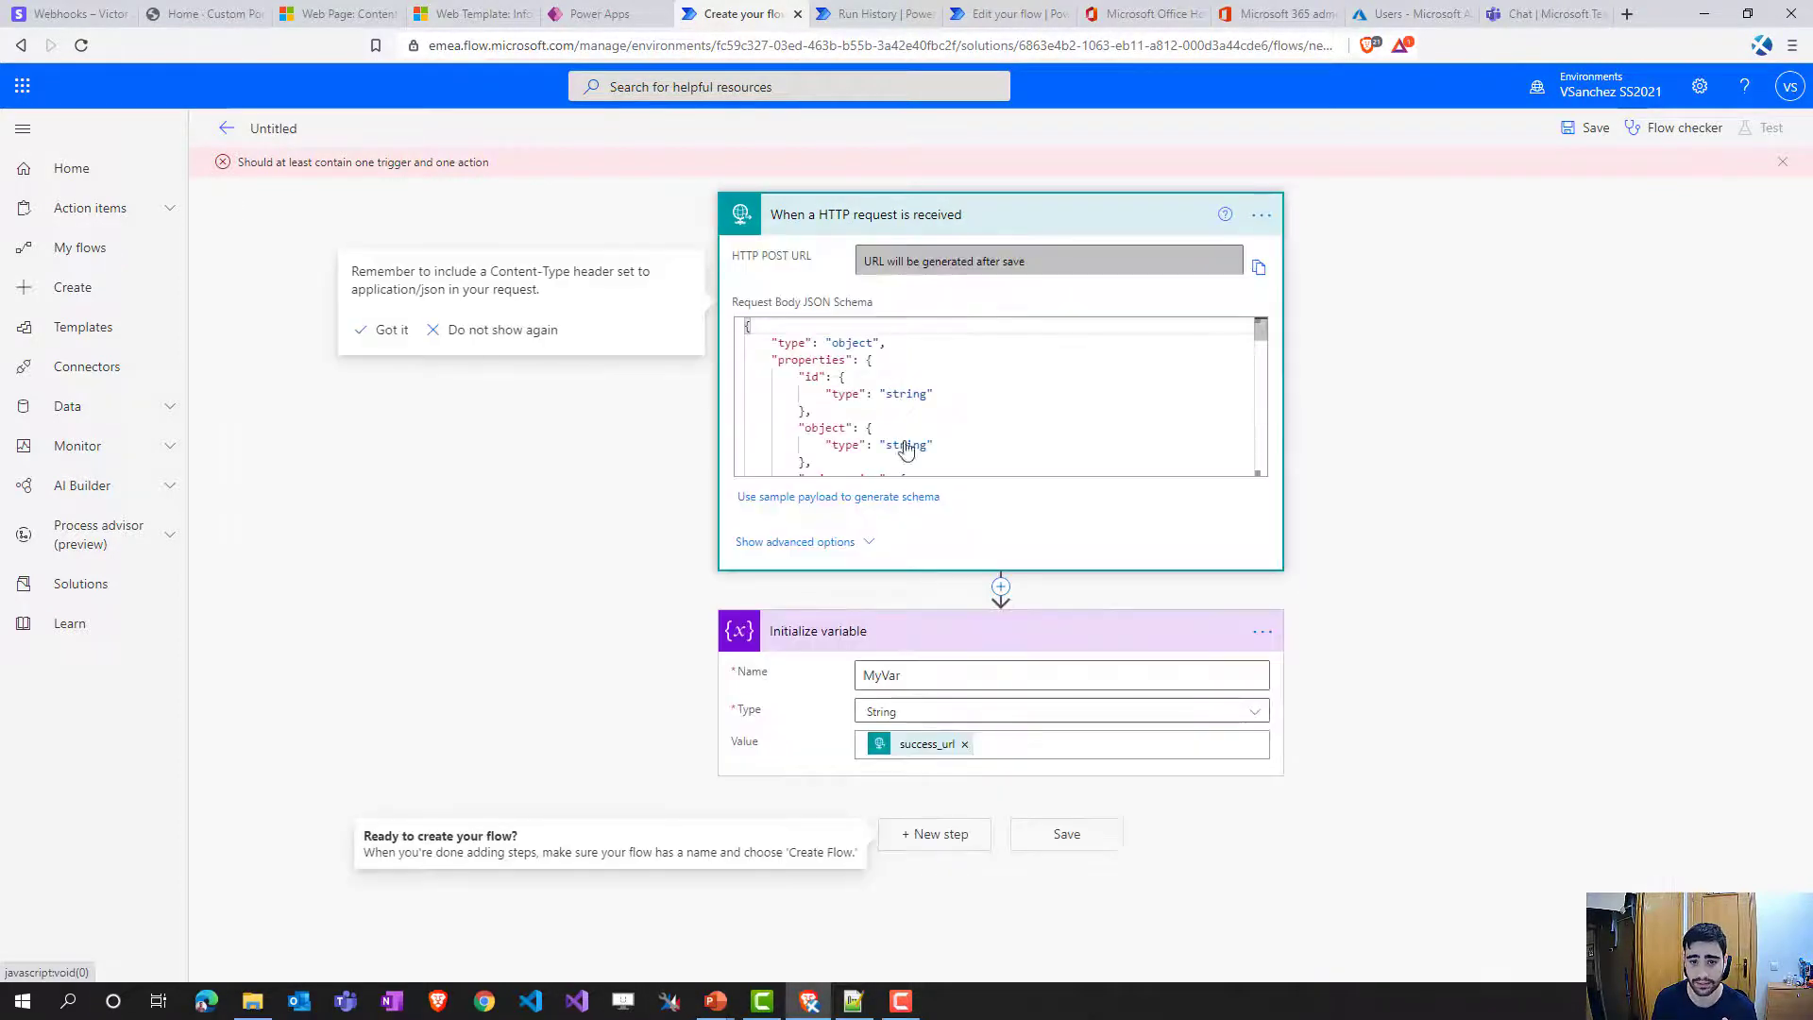
- Save the new flow, copy its generated HTTP POST URL, and review the Stripe webhook page alongside the existing payment flow
{"action": "left_click", "coordinate": [1570, 130]}
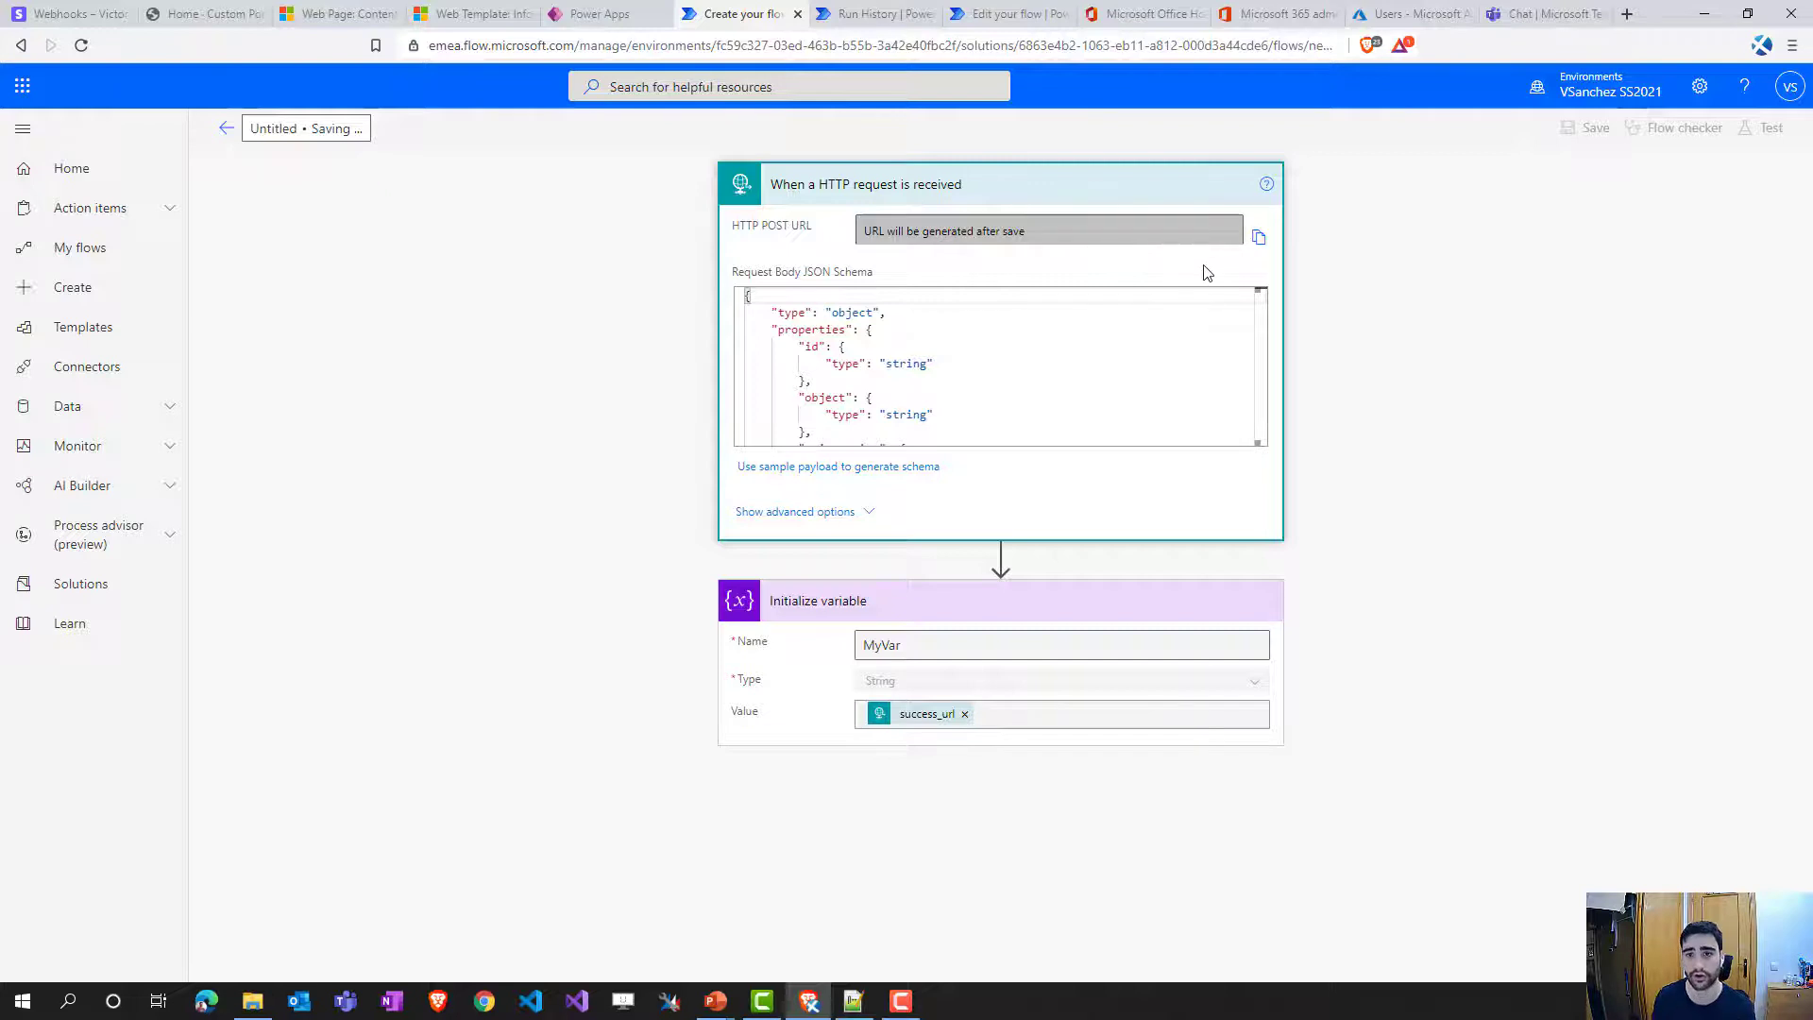
{"action": "left_click", "coordinate": [1260, 271]}
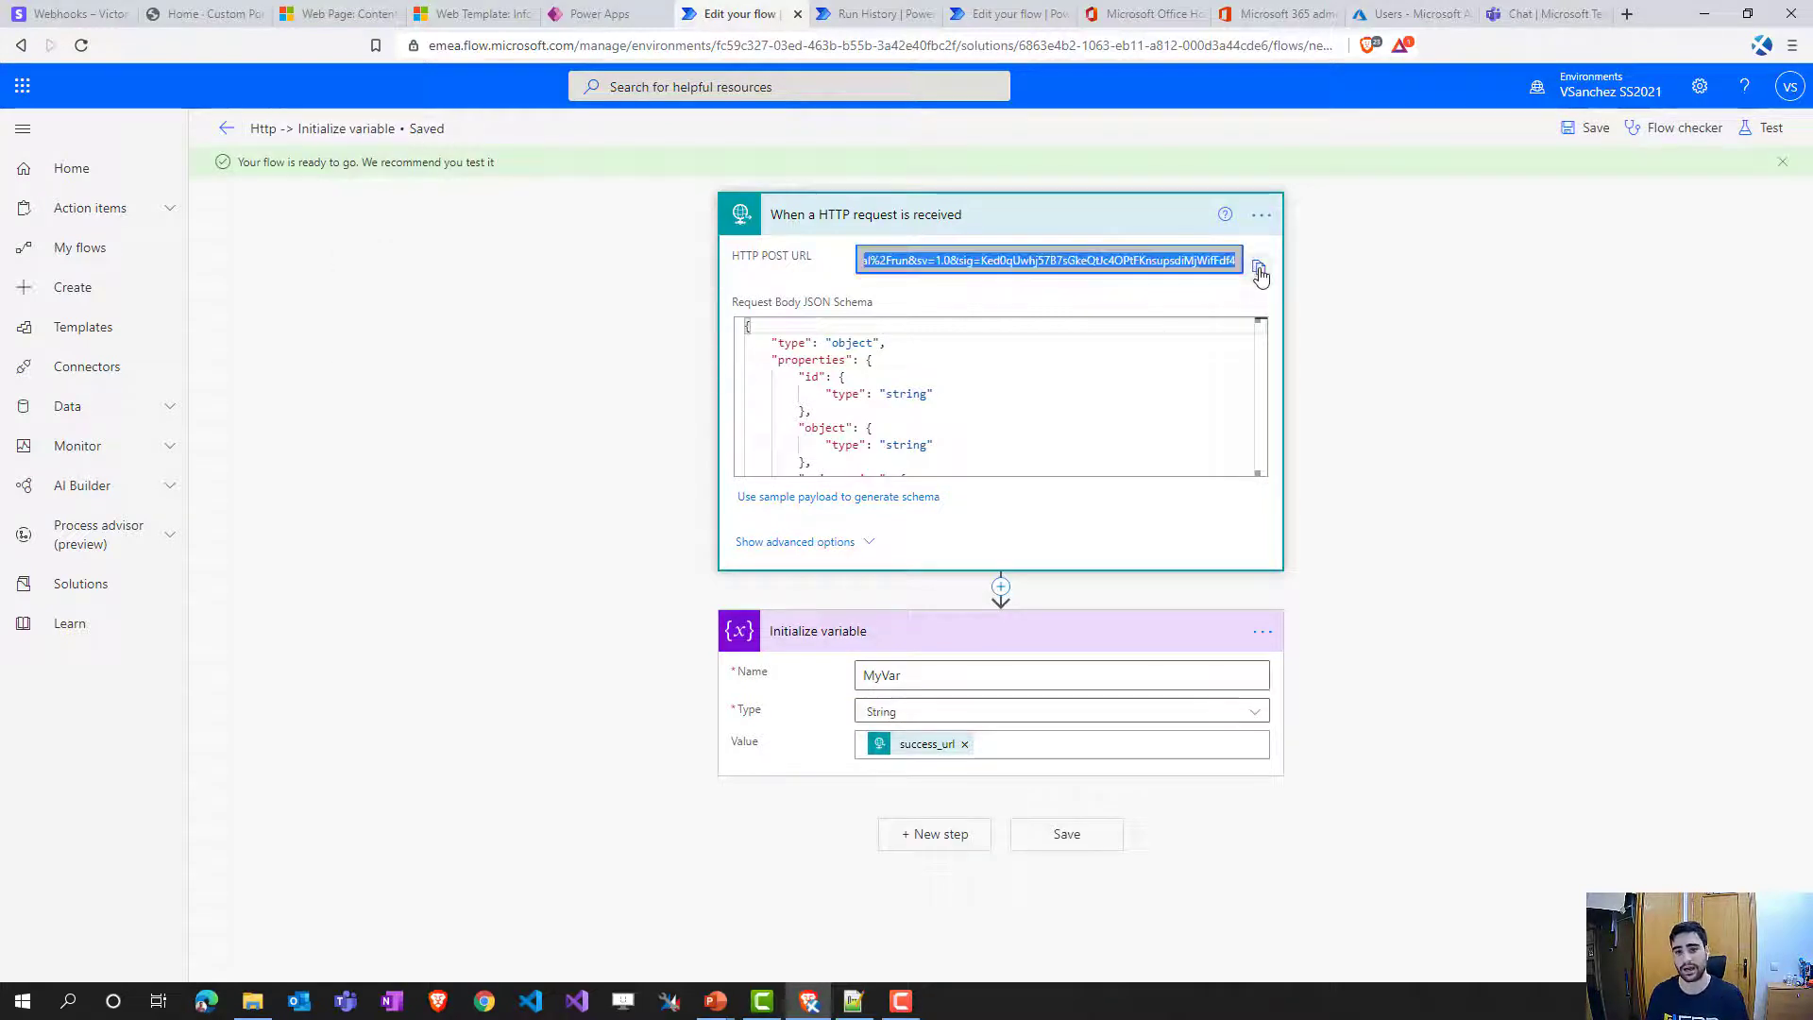
{"action": "left_click", "coordinate": [80, 13]}
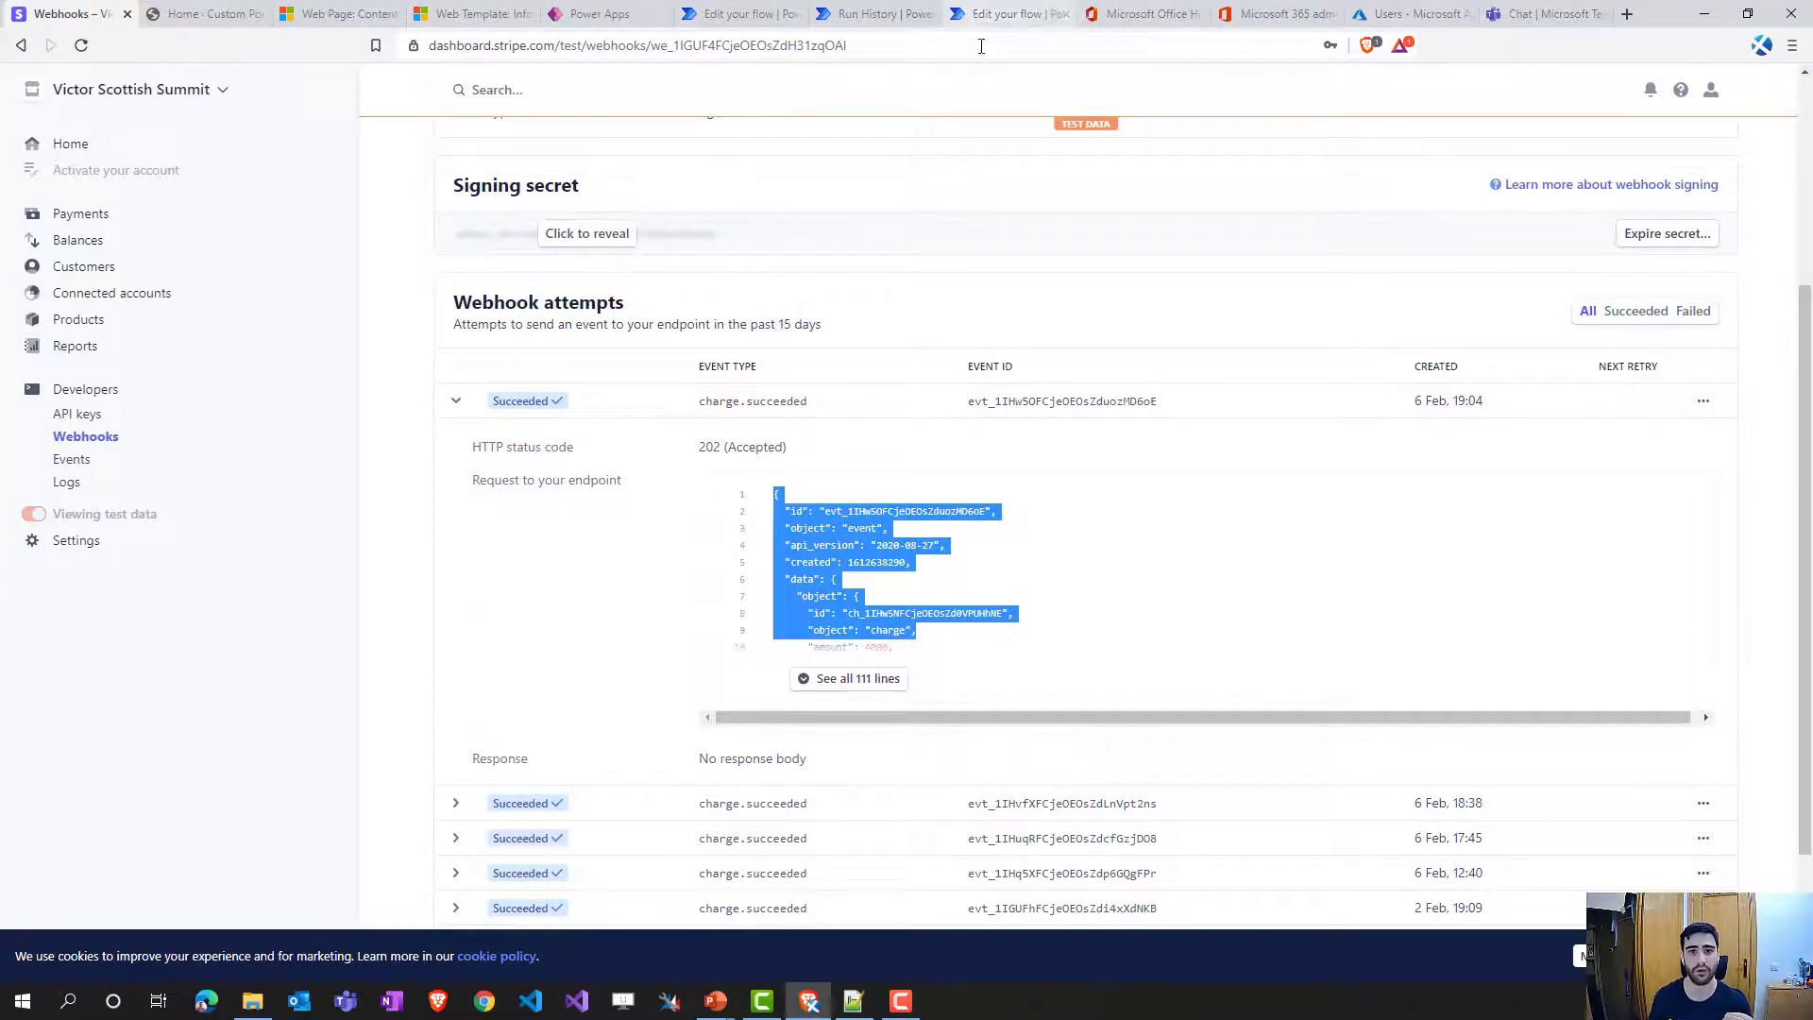
{"action": "left_click", "coordinate": [973, 19]}
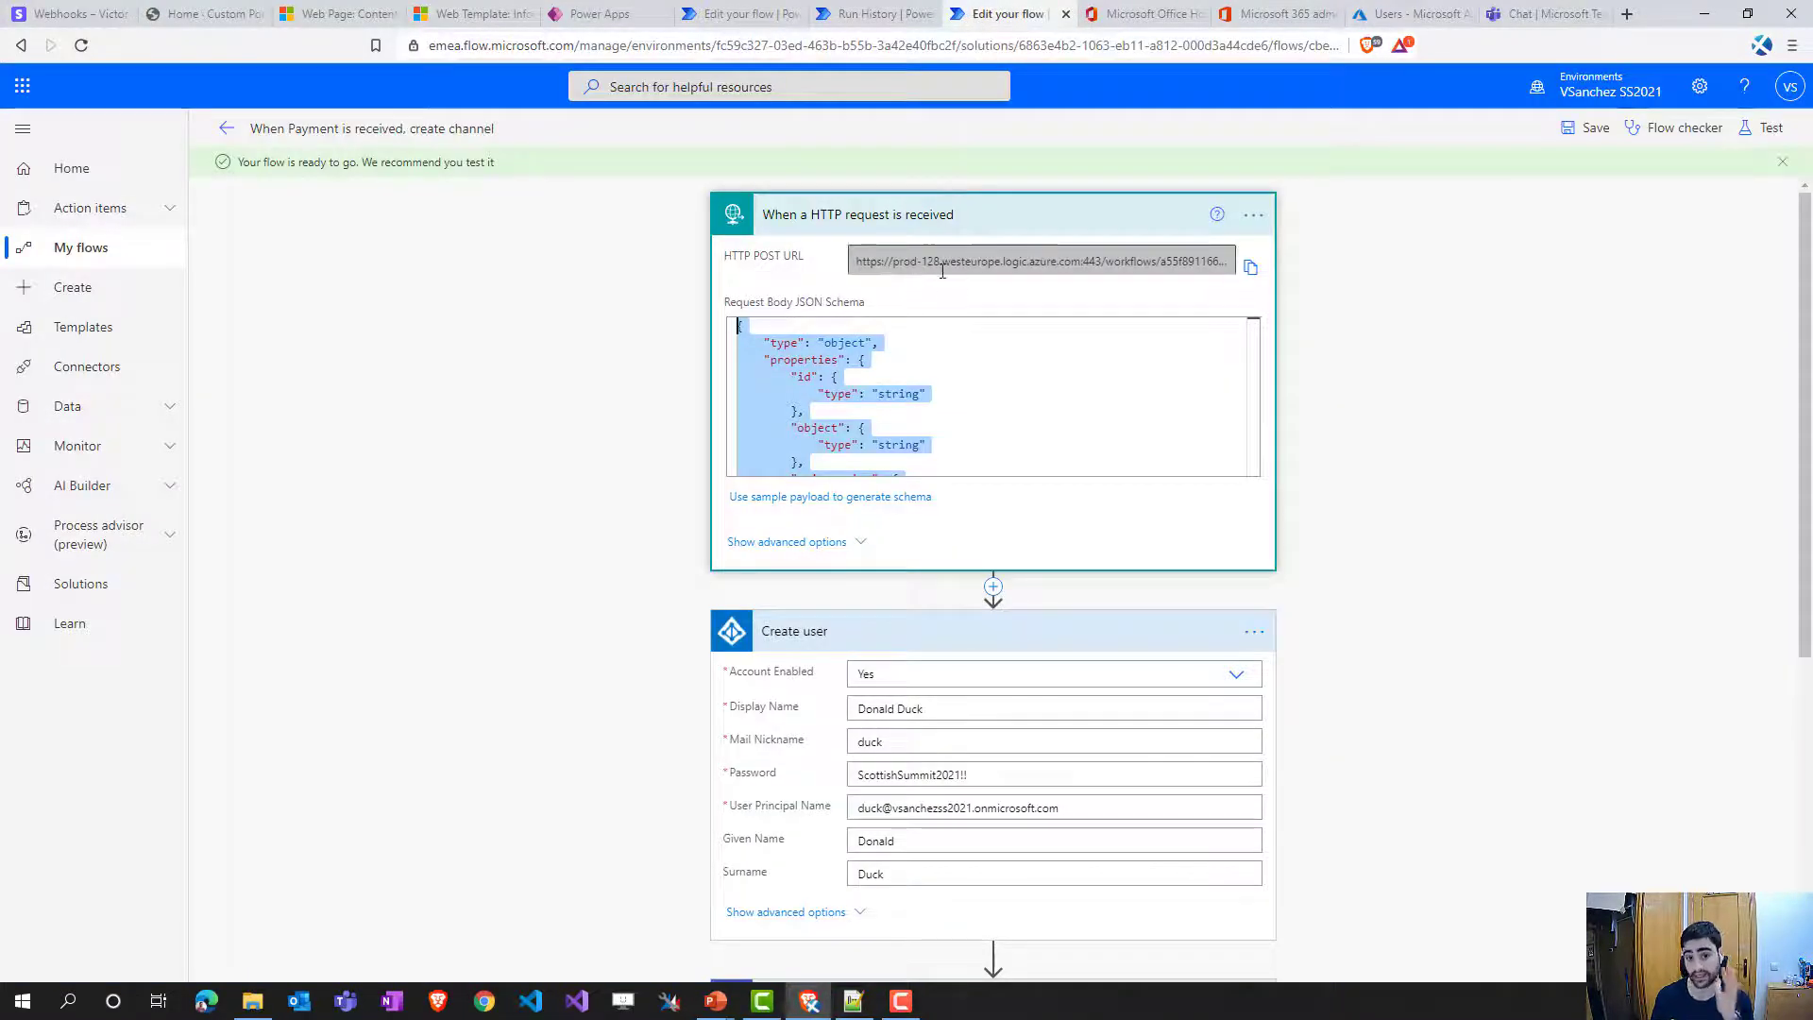
{"action": "left_click", "coordinate": [52, 15]}
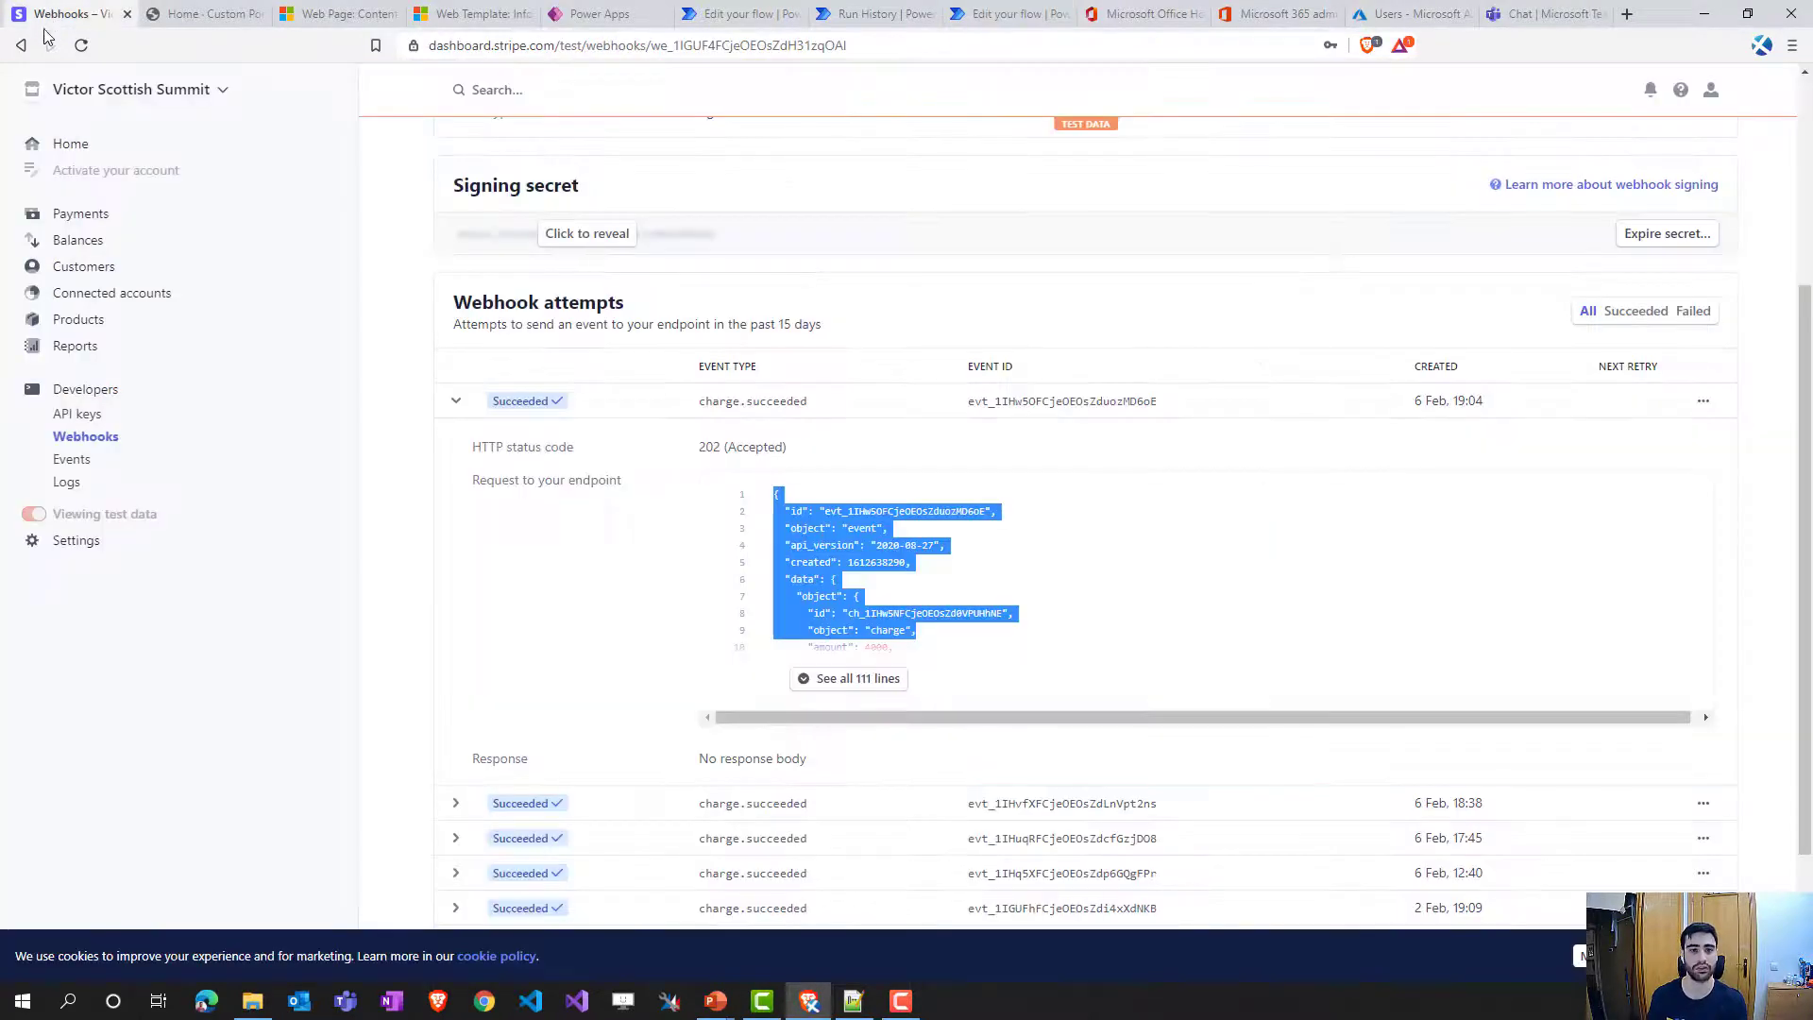
{"action": "left_click", "coordinate": [737, 17]}
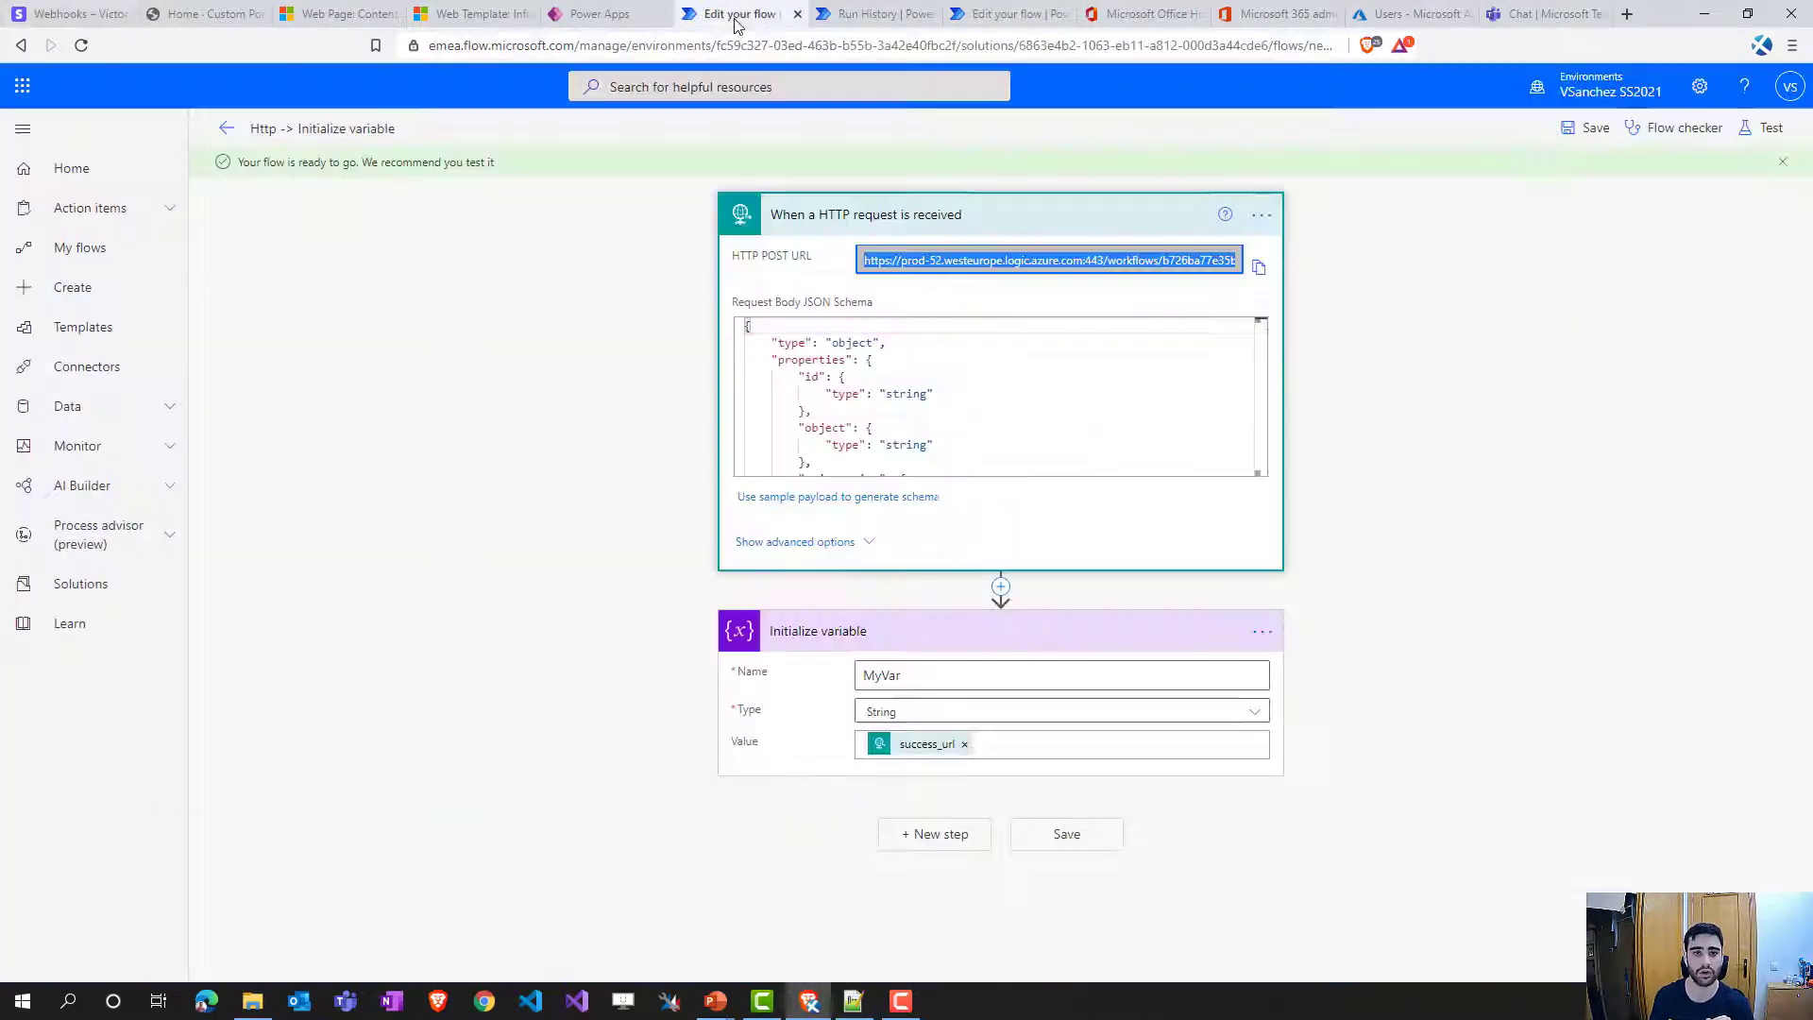
- Delete the "Http -> Initialize variable" demo flow and close its browser tab
{"action": "left_click", "coordinate": [227, 128]}
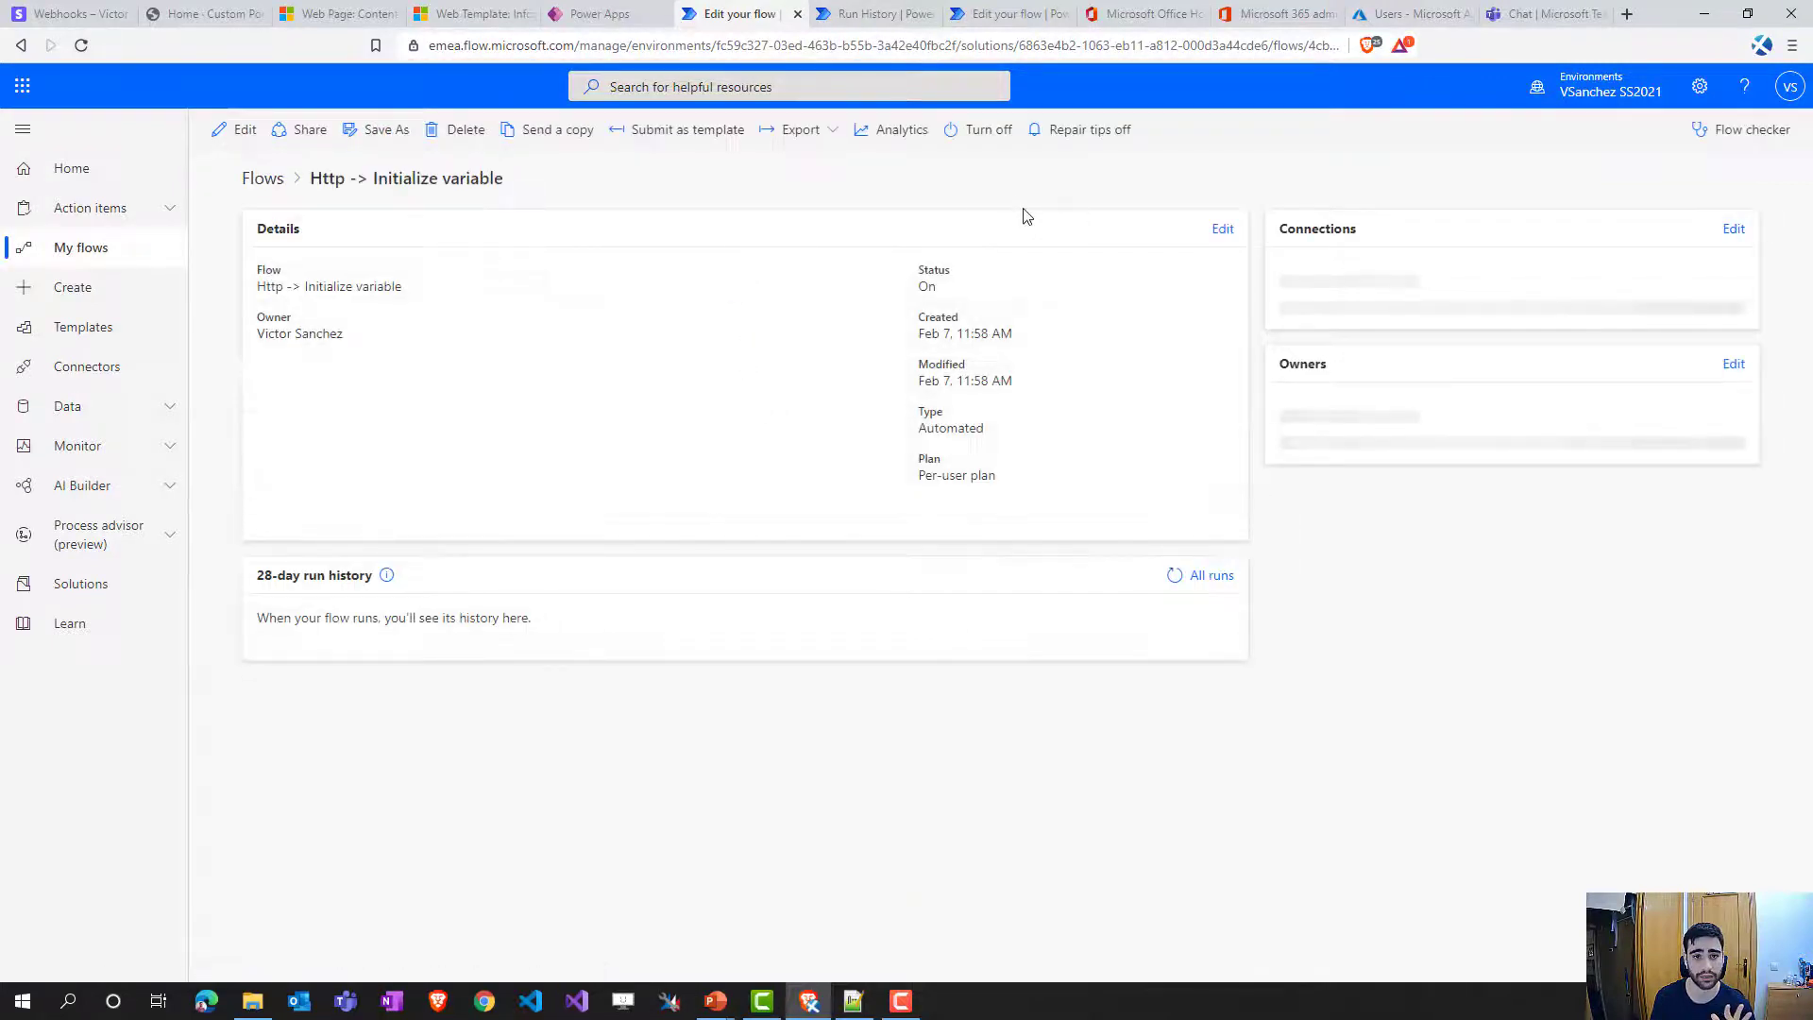
{"action": "left_click", "coordinate": [466, 131]}
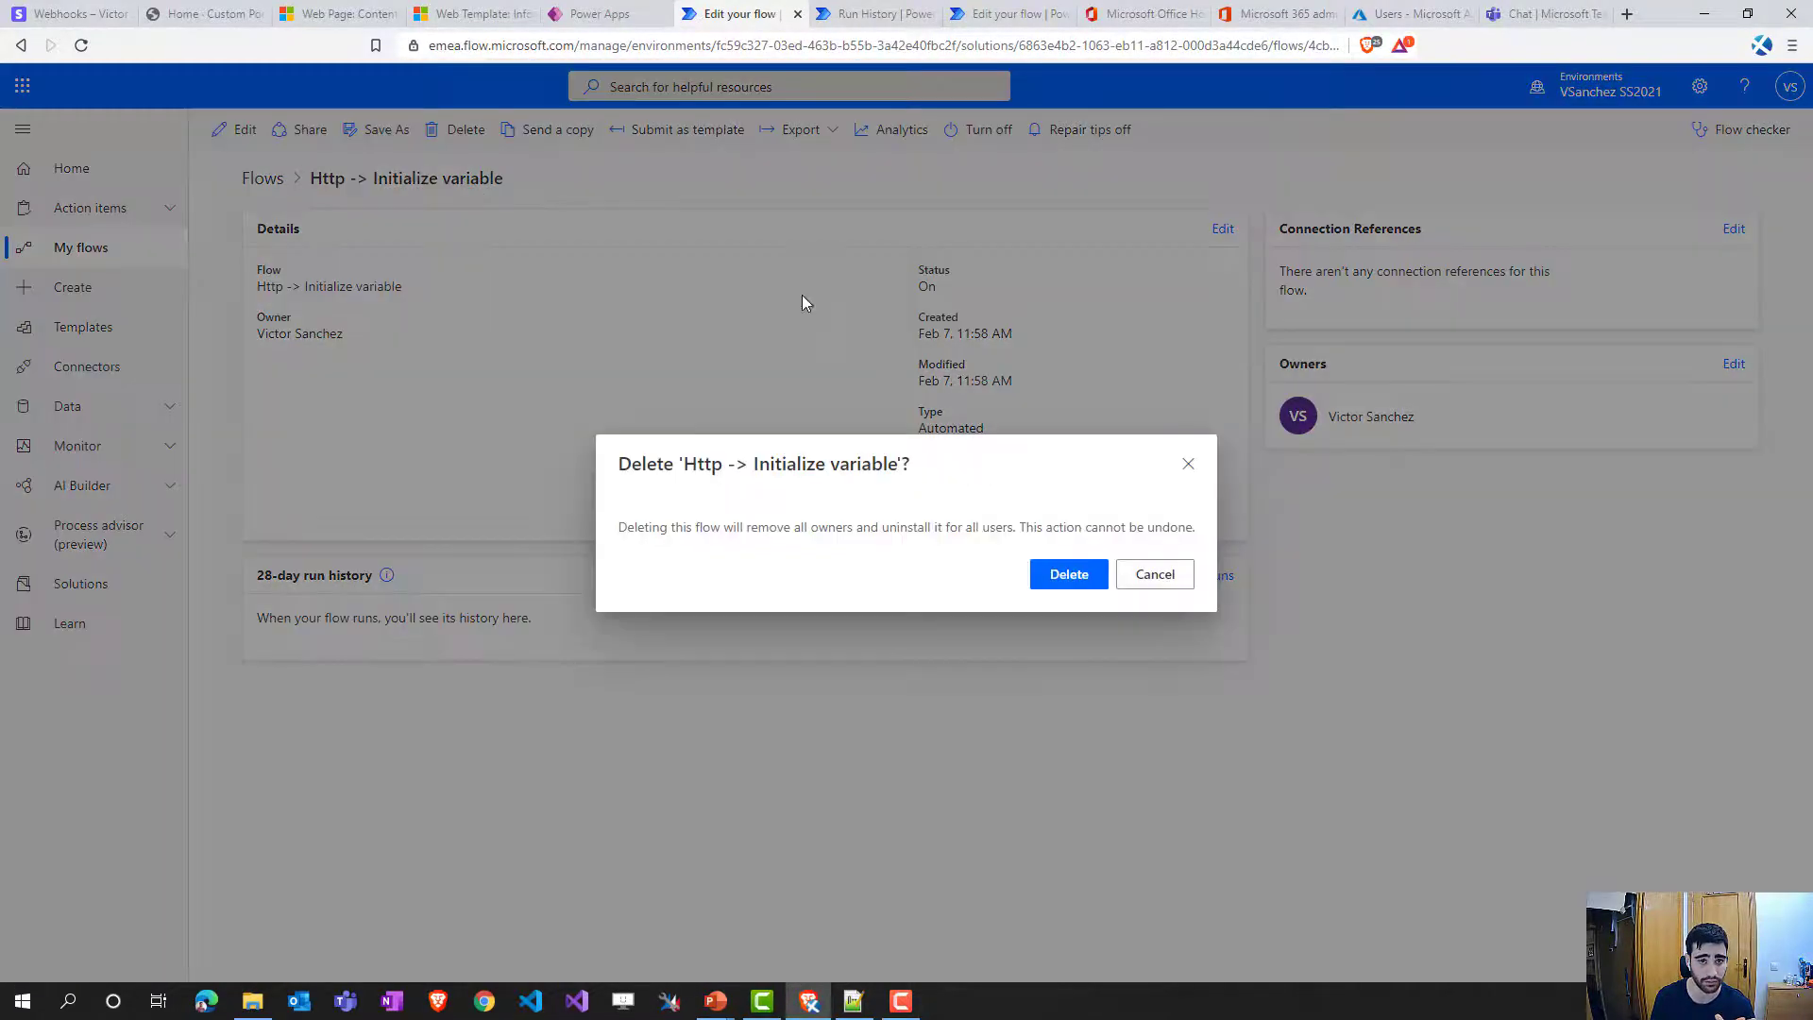
{"action": "left_click", "coordinate": [1070, 578]}
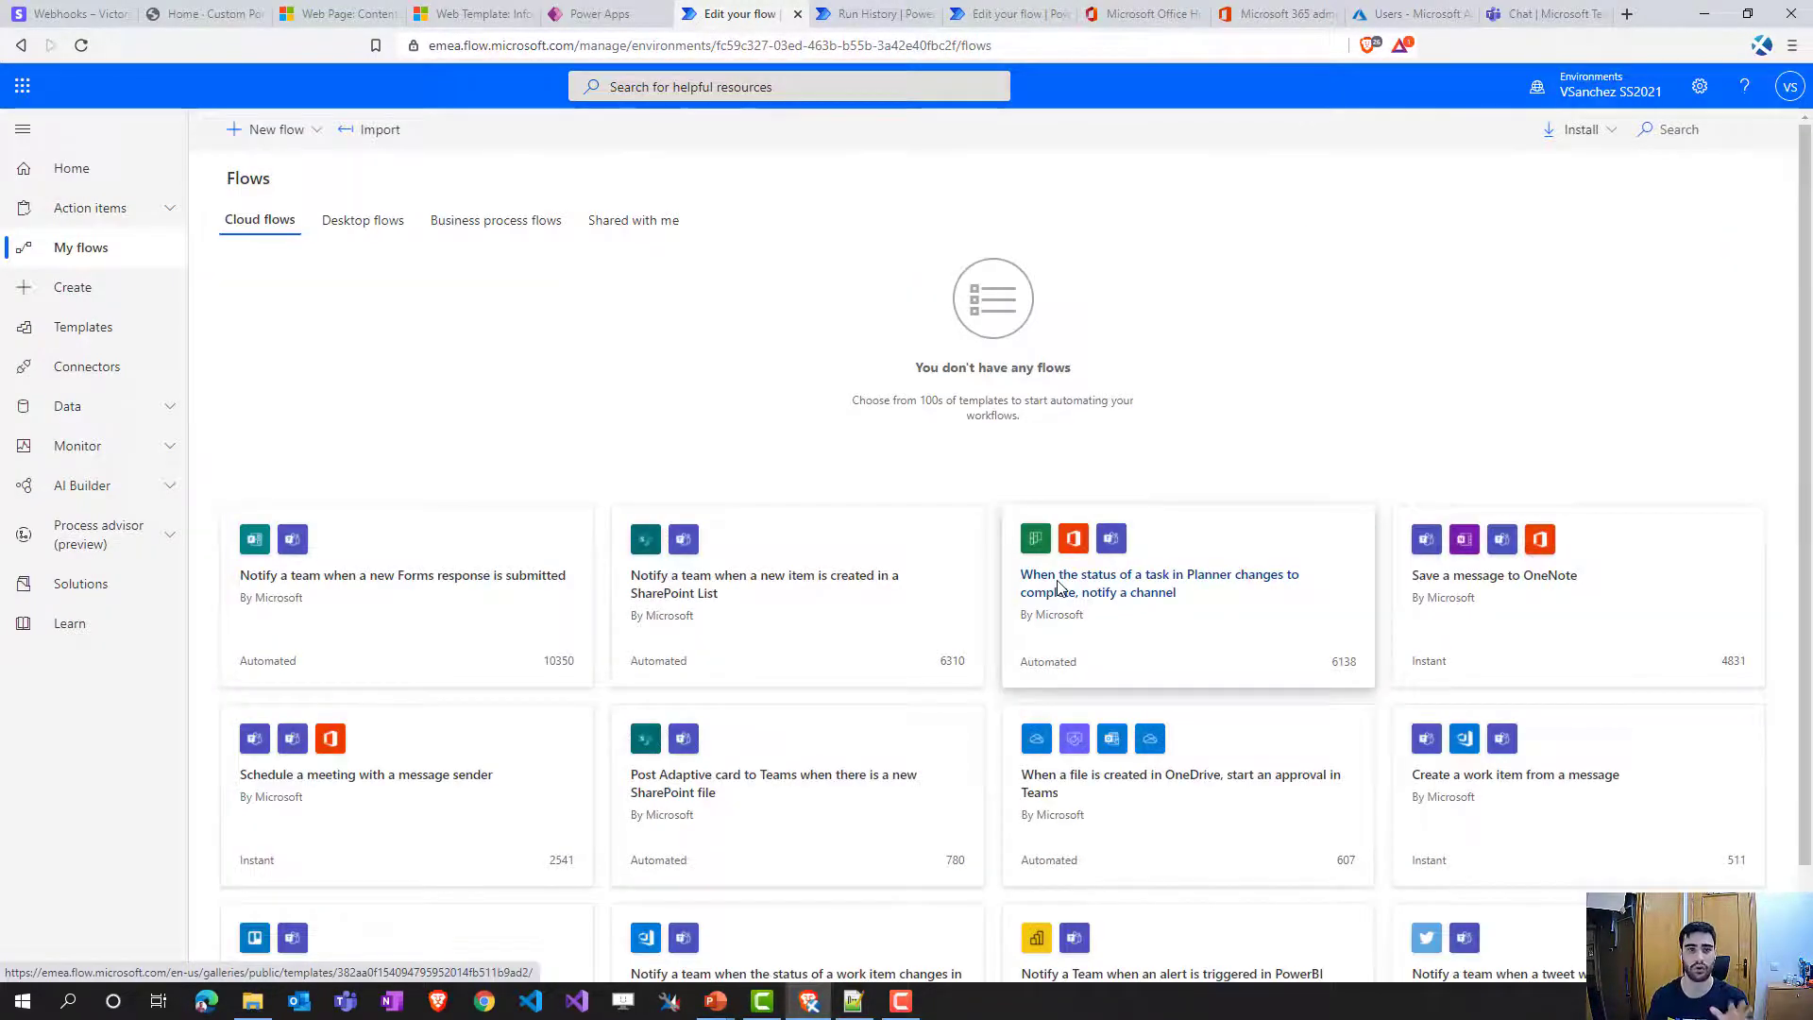
{"action": "key", "text": "ctrl+w"}
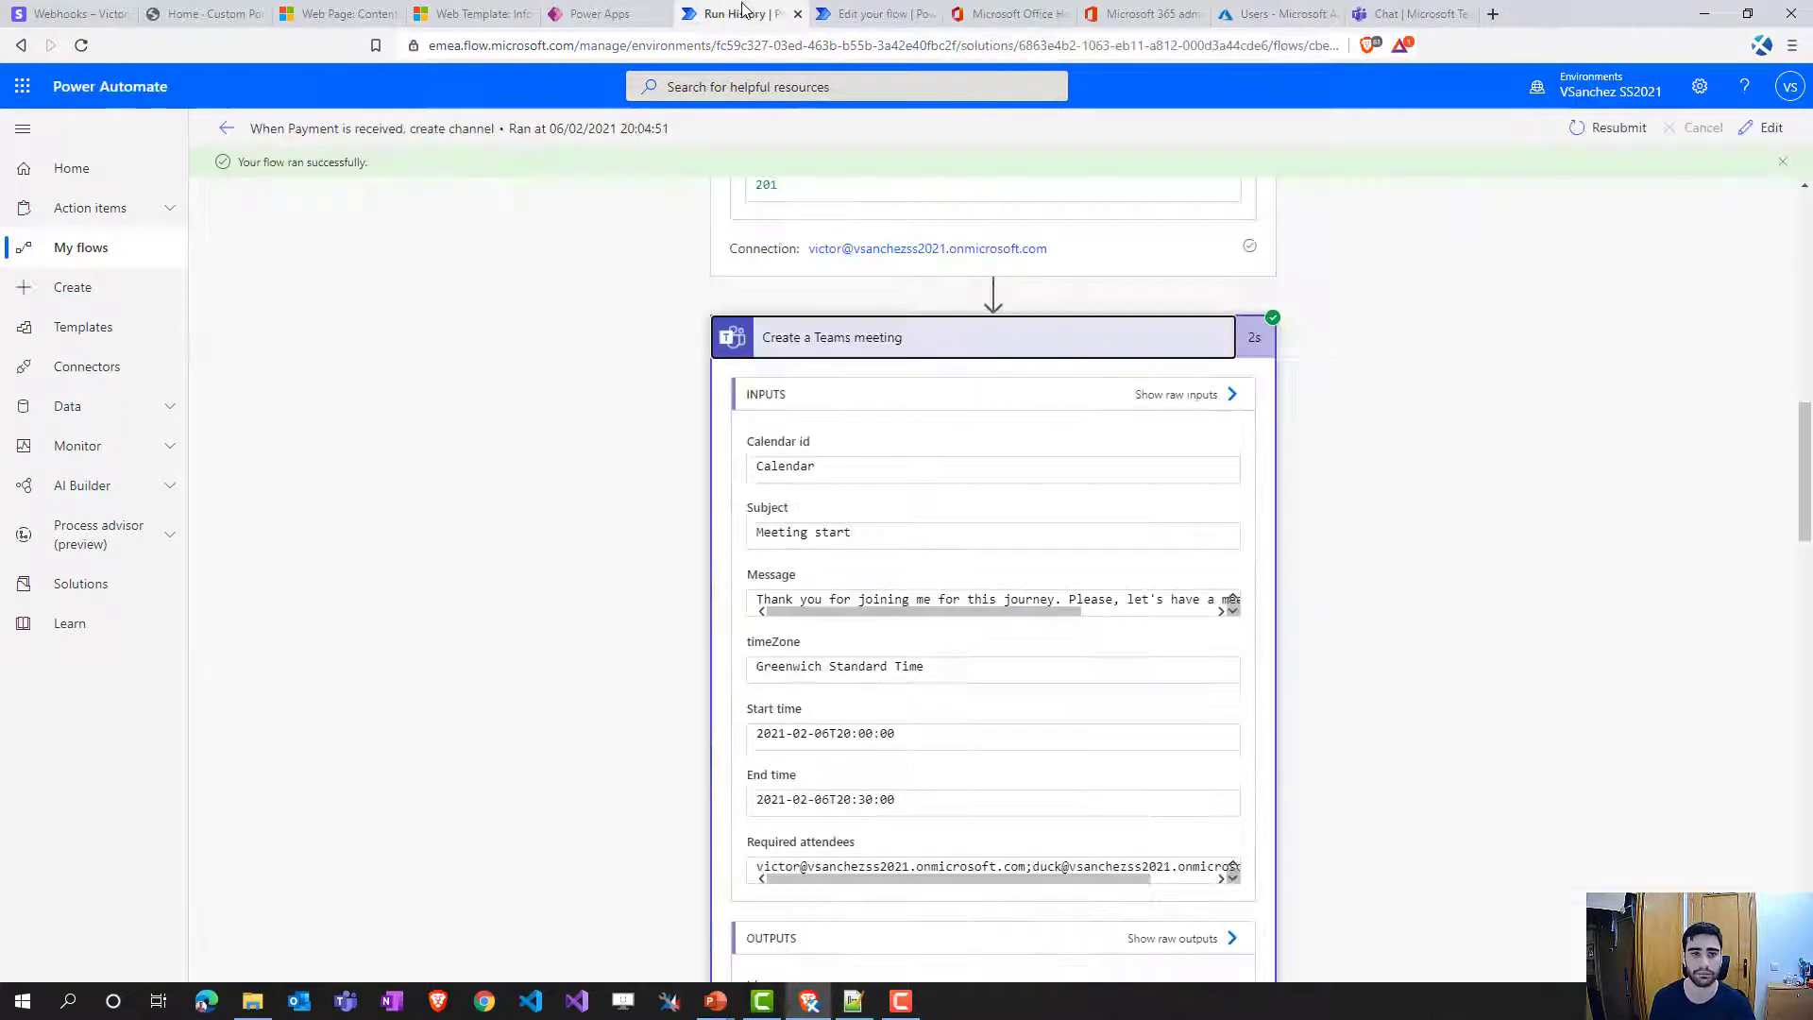
- Look at the solution in Power Apps and return from the payment flow's run to its details page with the run history
{"action": "left_click", "coordinate": [614, 19]}
{"action": "left_click", "coordinate": [1061, 579]}
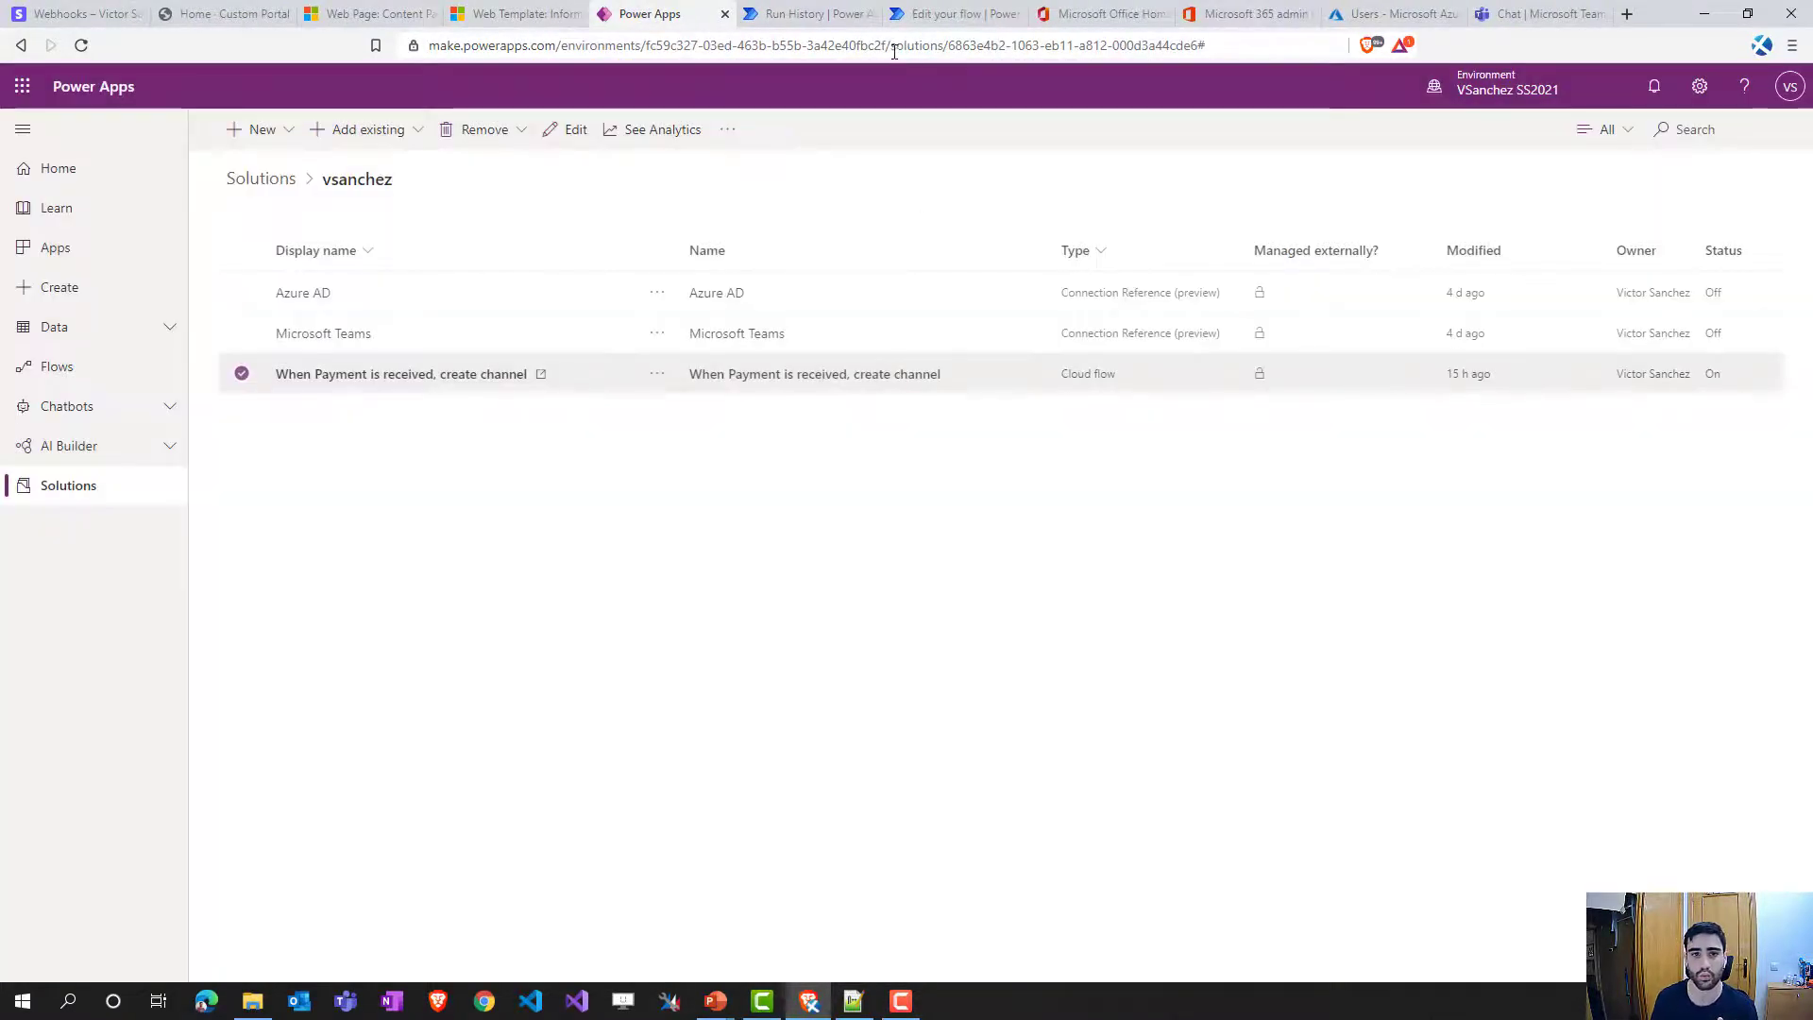
{"action": "left_click", "coordinate": [806, 17]}
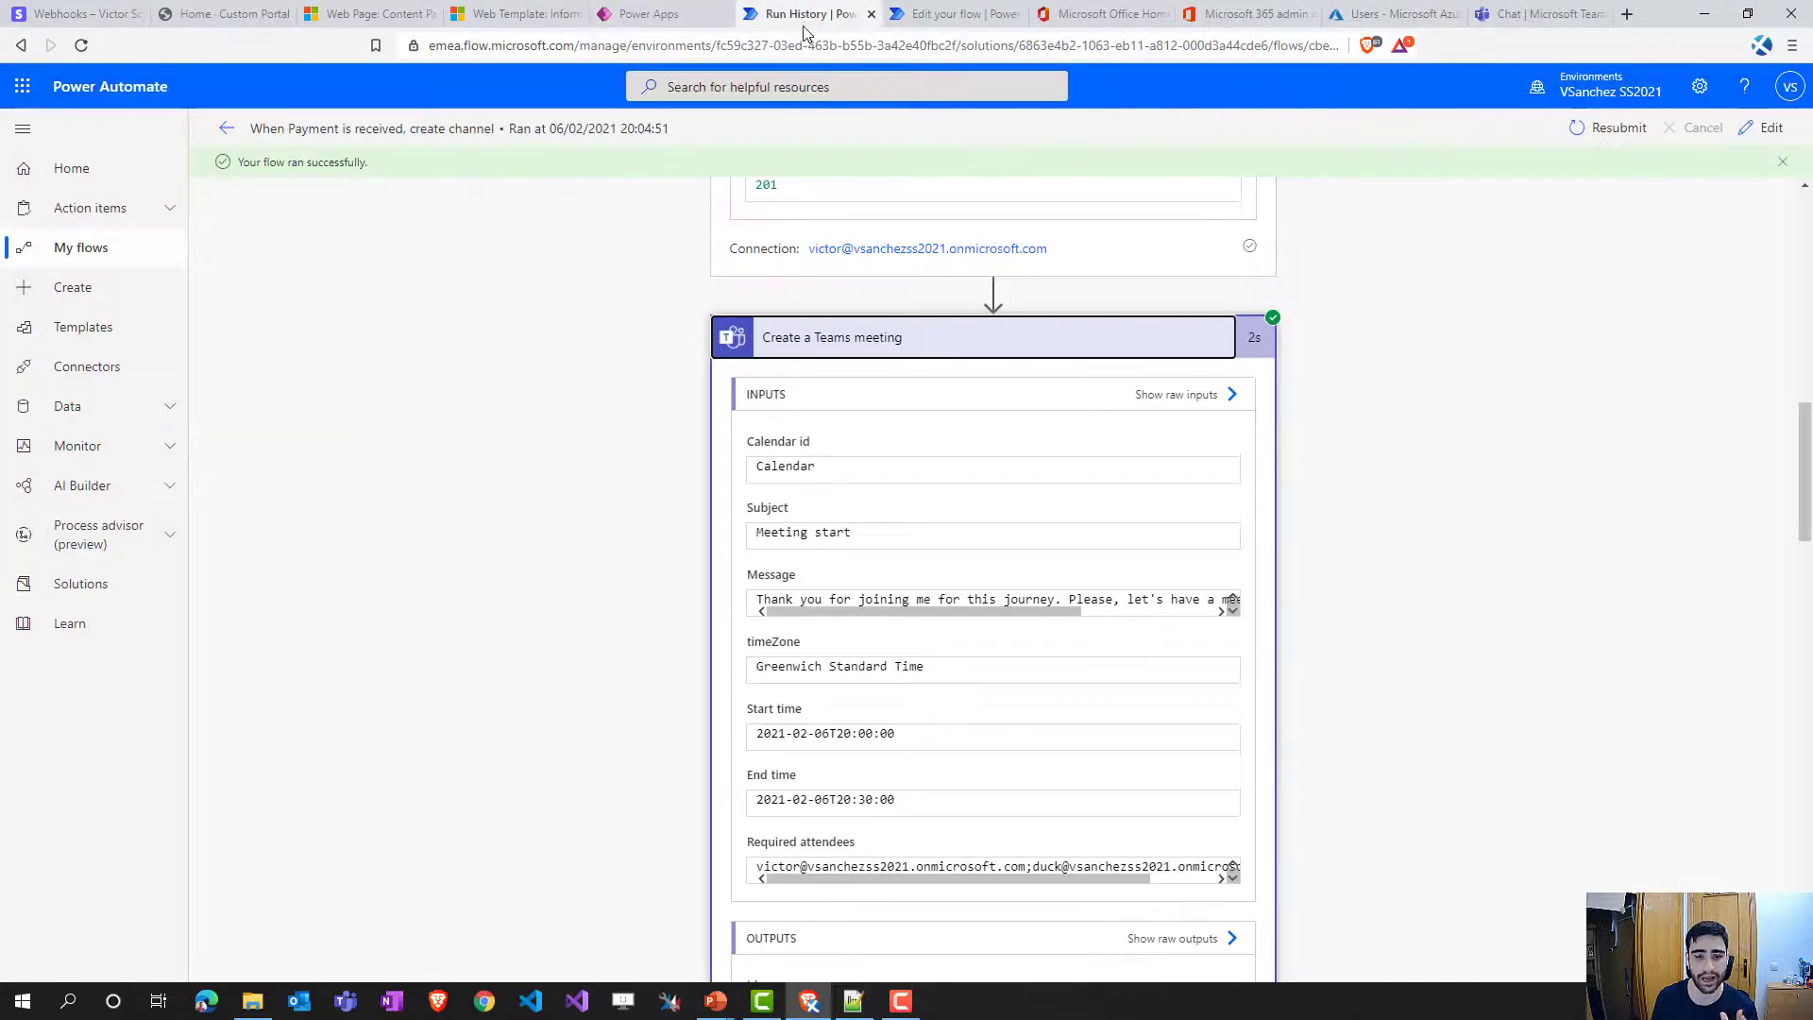
{"action": "left_click", "coordinate": [225, 129]}
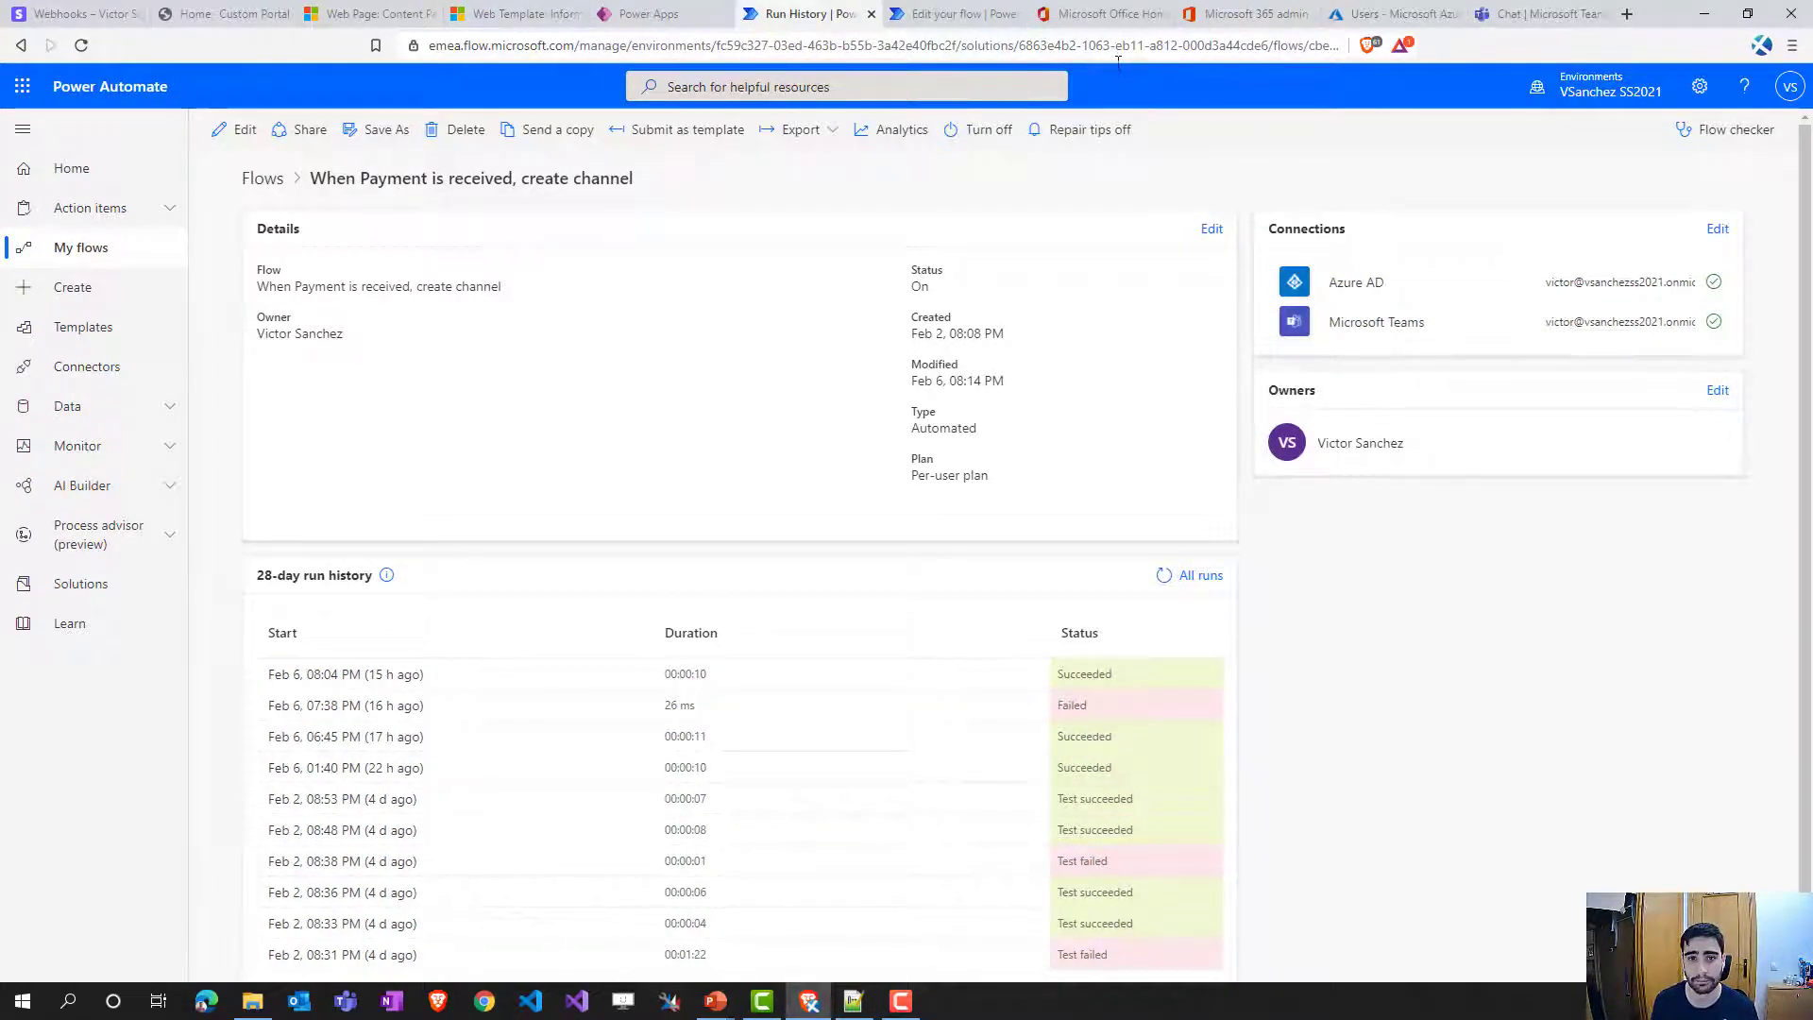
- Reopen the "When Payment is received, create channel" flow for editing and expand its Assign License action
{"action": "left_click", "coordinate": [1086, 19]}
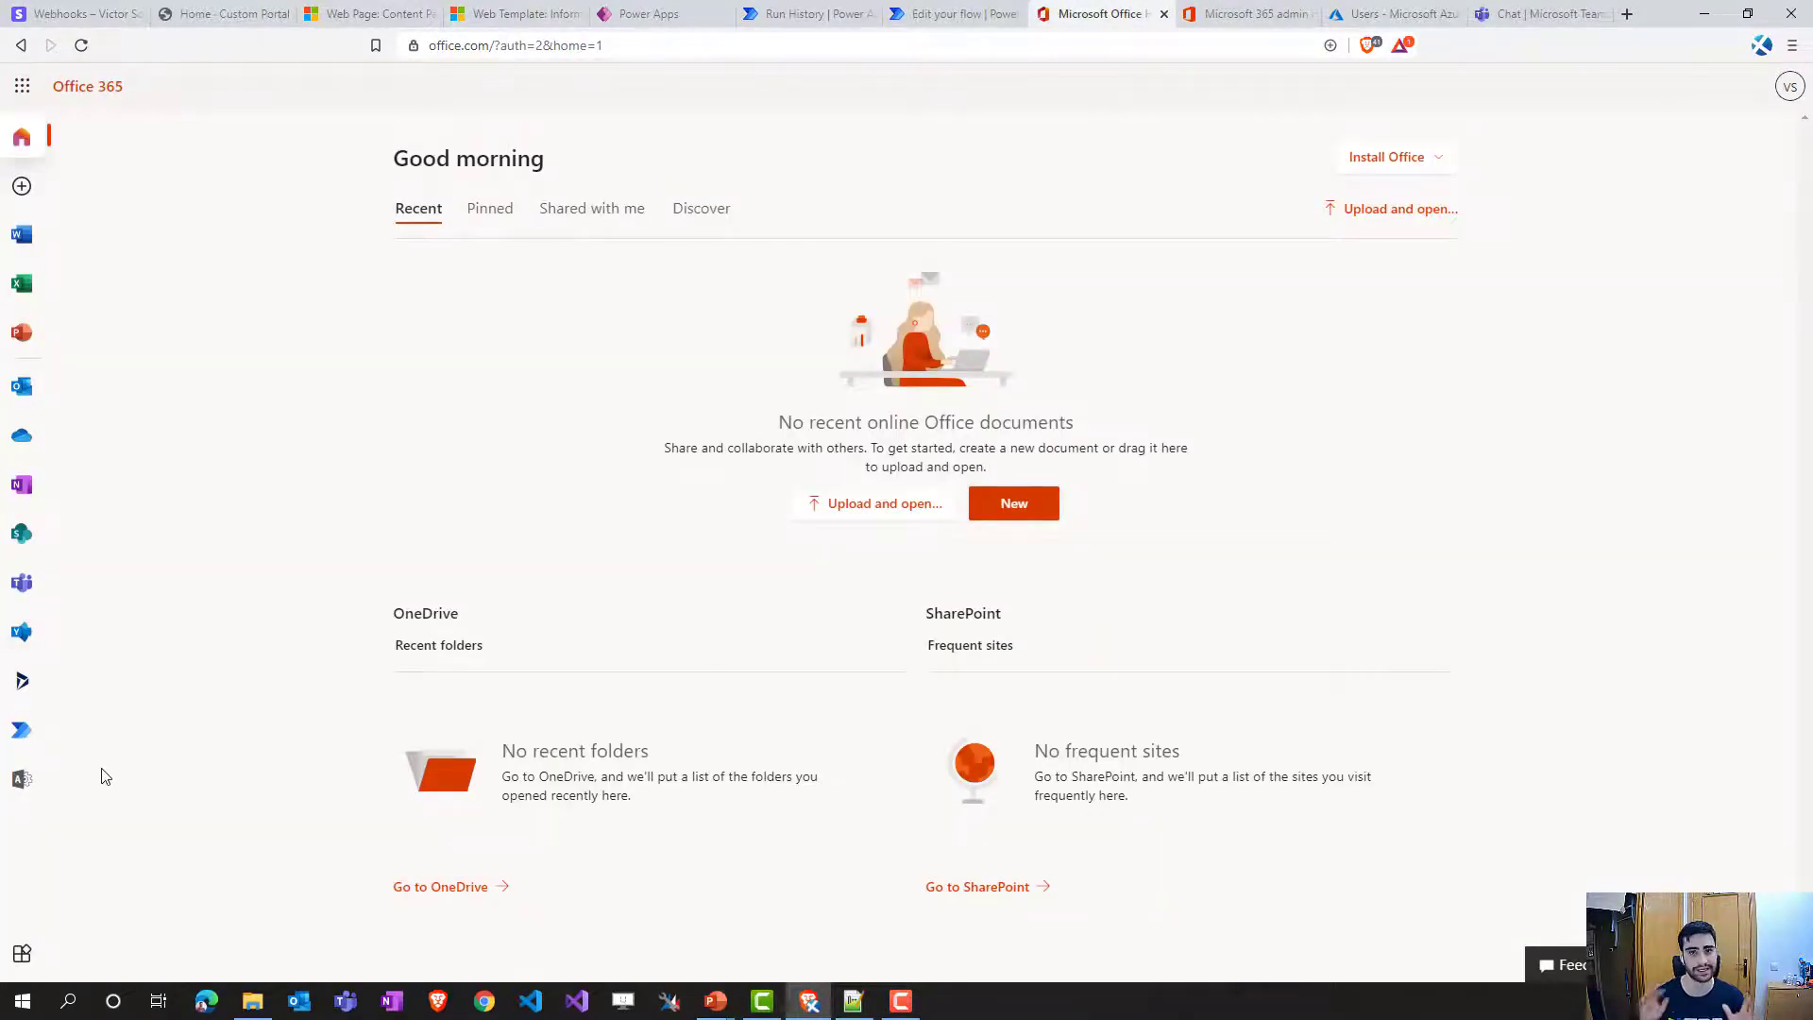
{"action": "left_click", "coordinate": [954, 14]}
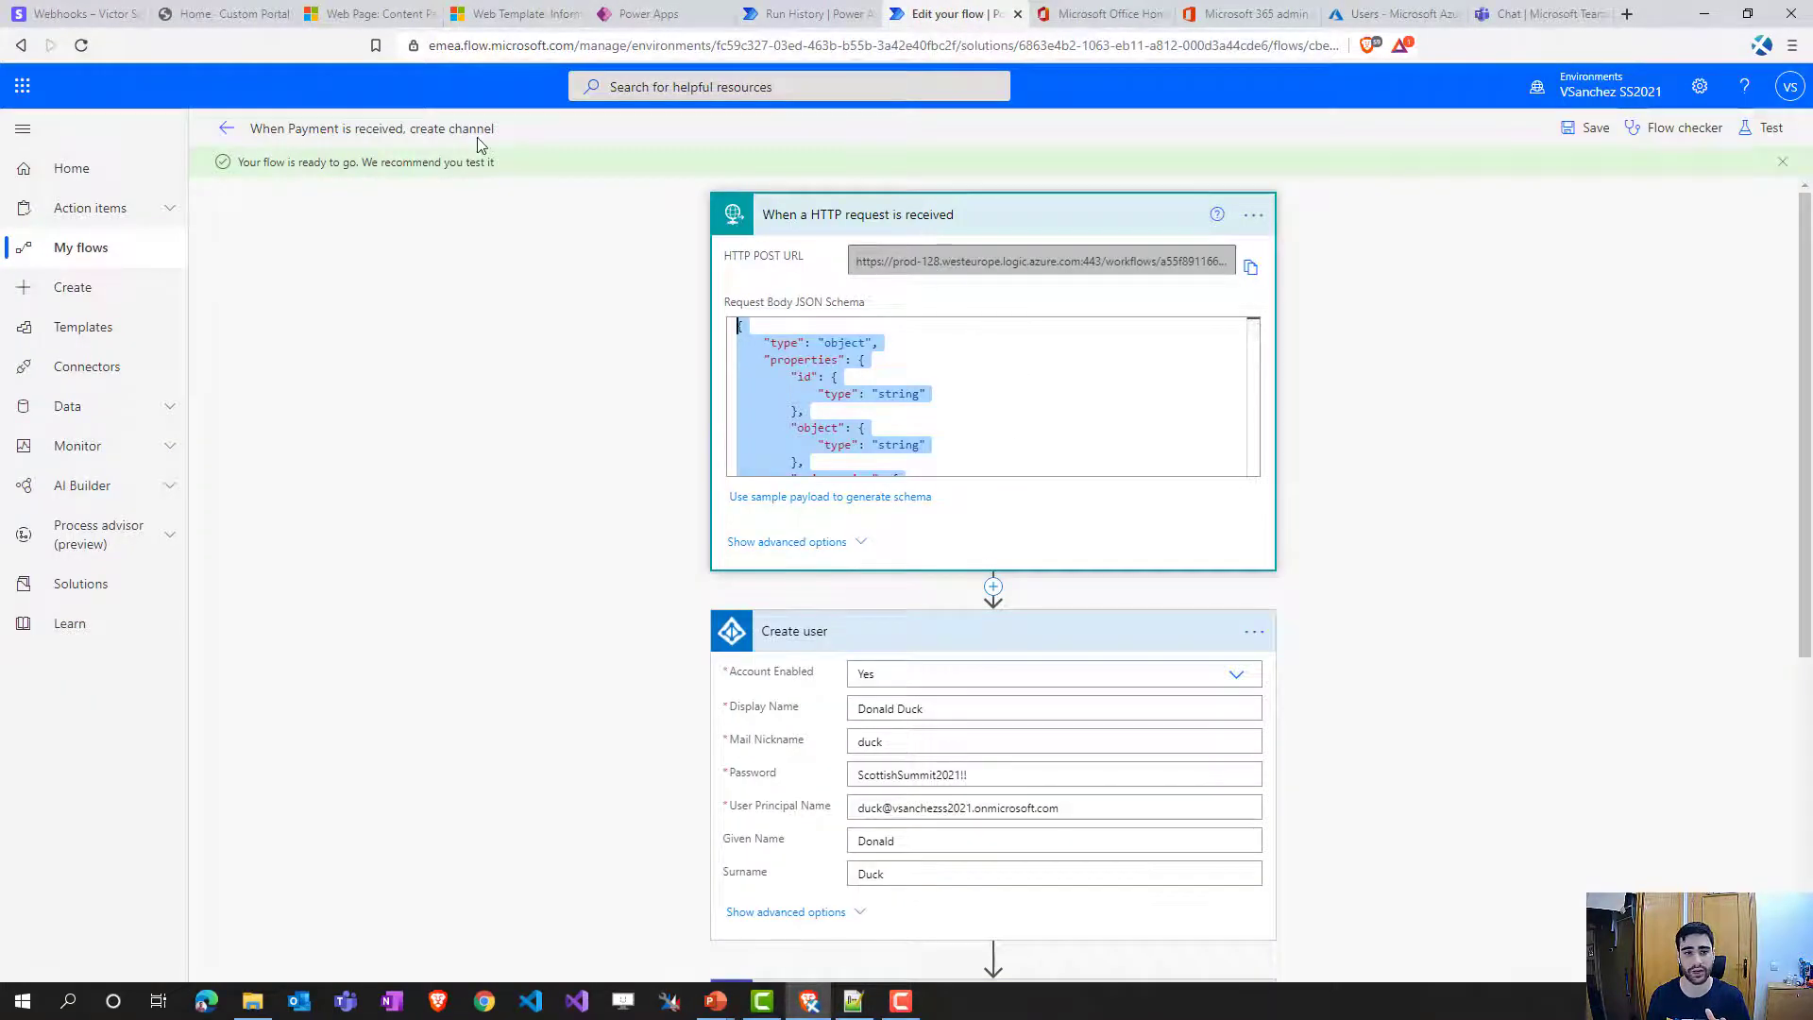
{"action": "left_click", "coordinate": [227, 128]}
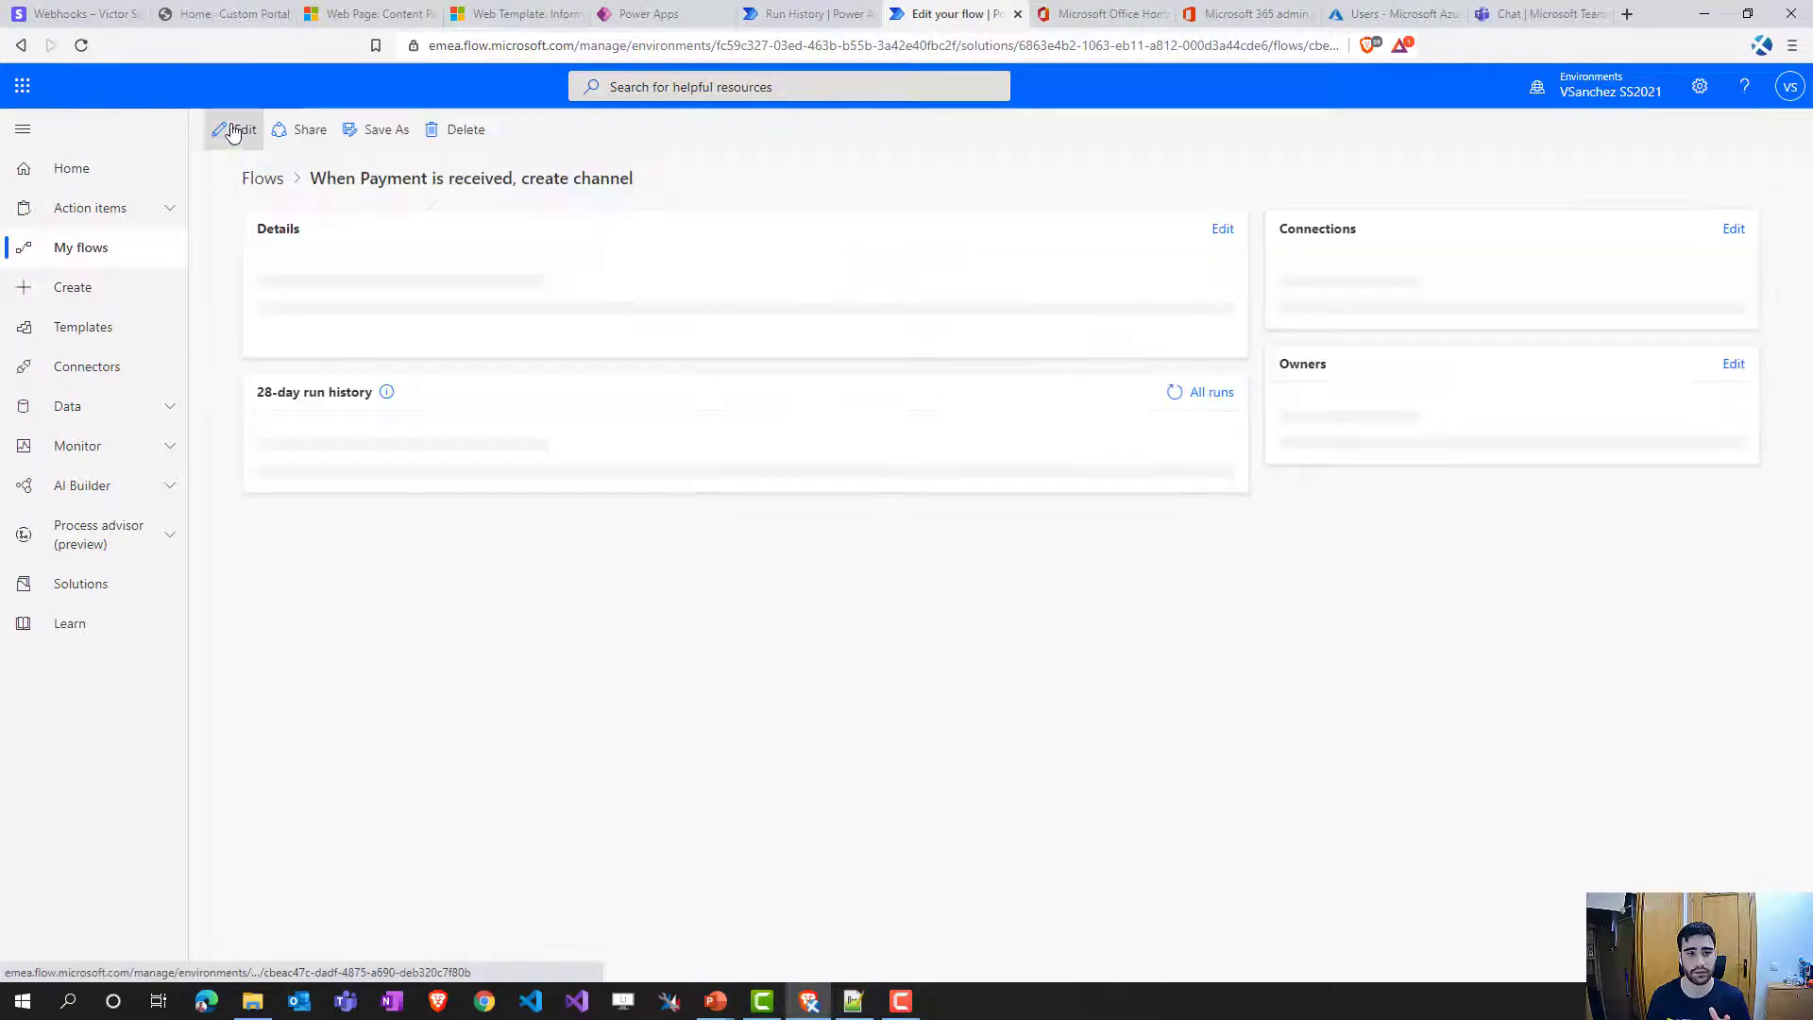
{"action": "left_click", "coordinate": [244, 130]}
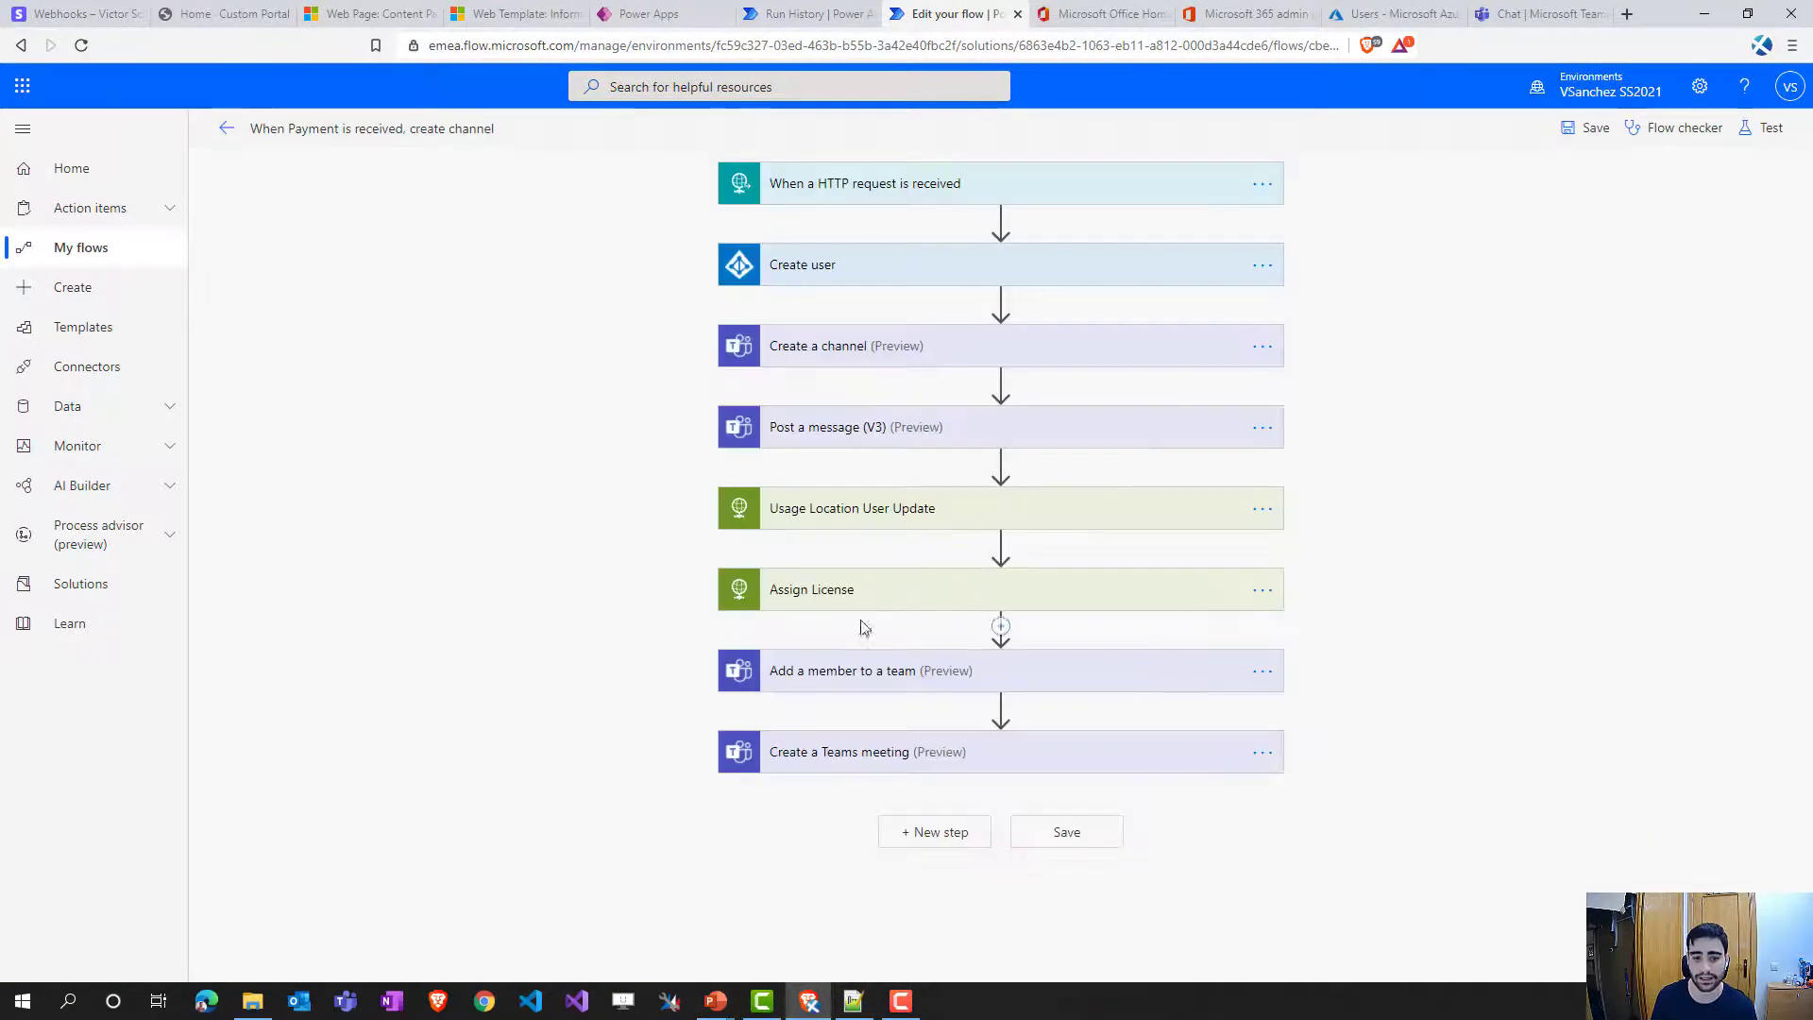
{"action": "left_click", "coordinate": [843, 595]}
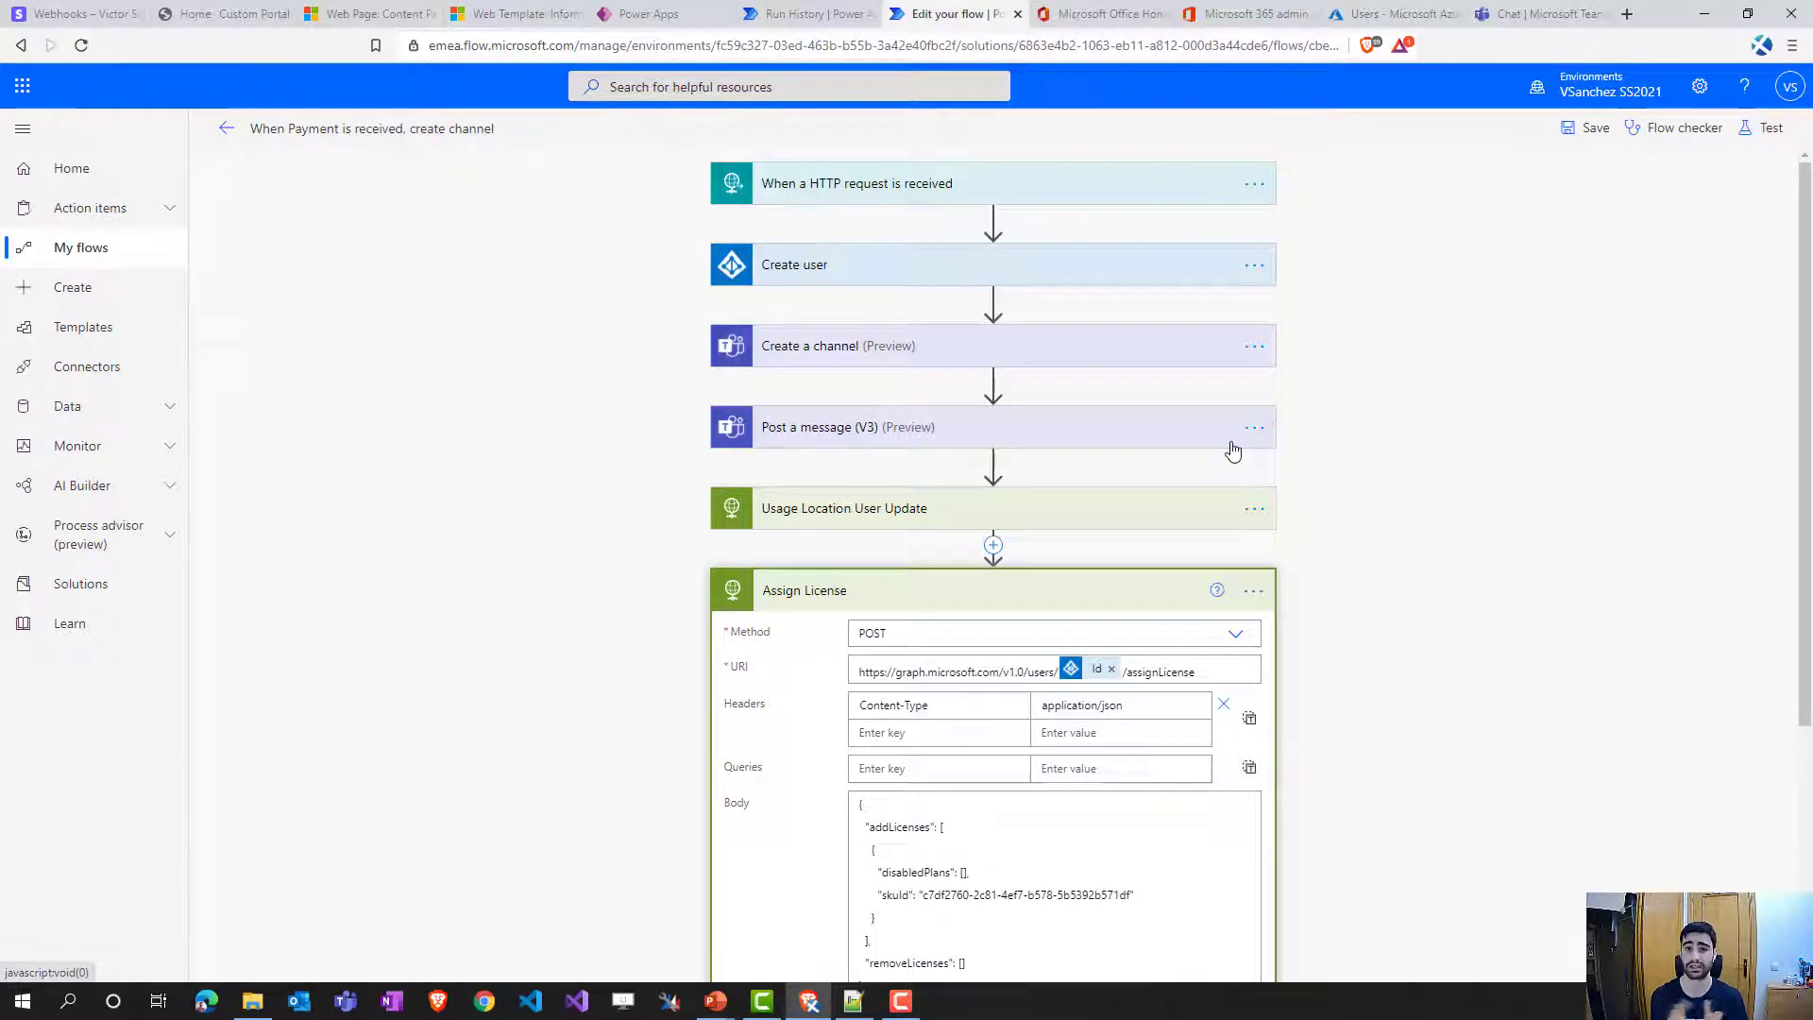
- Open a fresh Microsoft 365 admin center from the Office 365 home page and display the organization's billing licenses
{"action": "left_click", "coordinate": [1124, 23]}
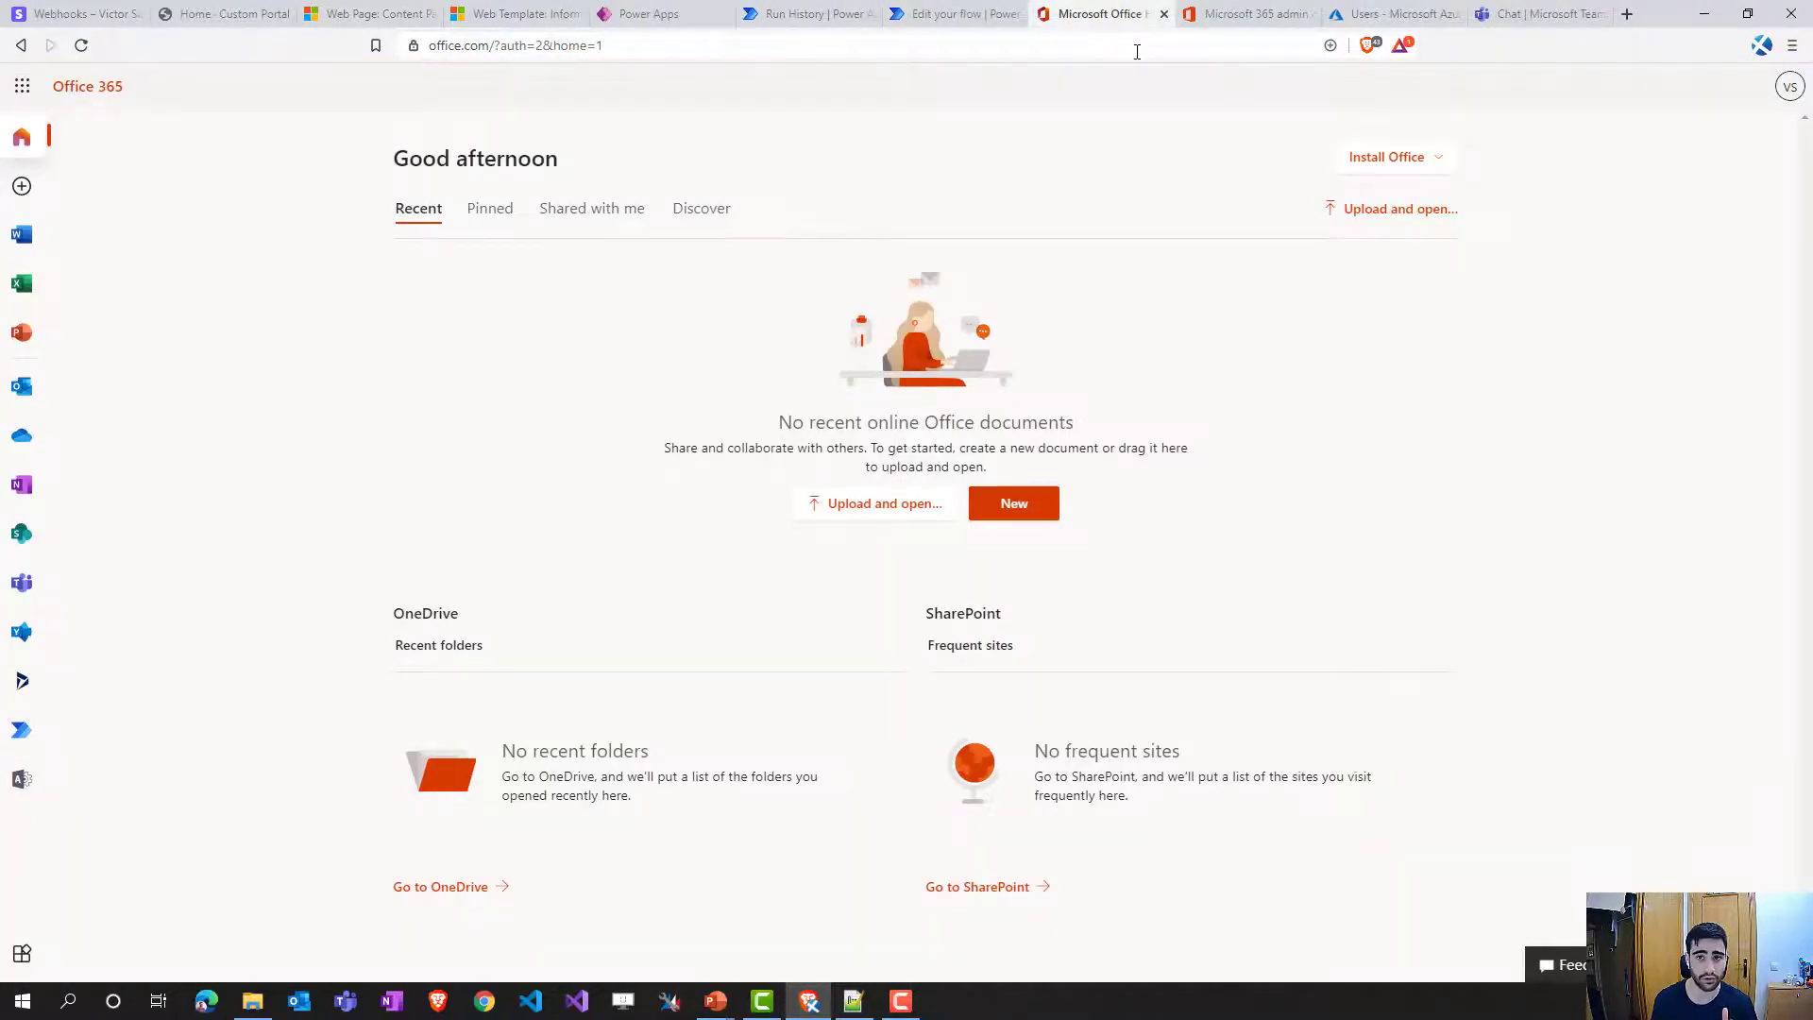
{"action": "left_click", "coordinate": [1218, 16]}
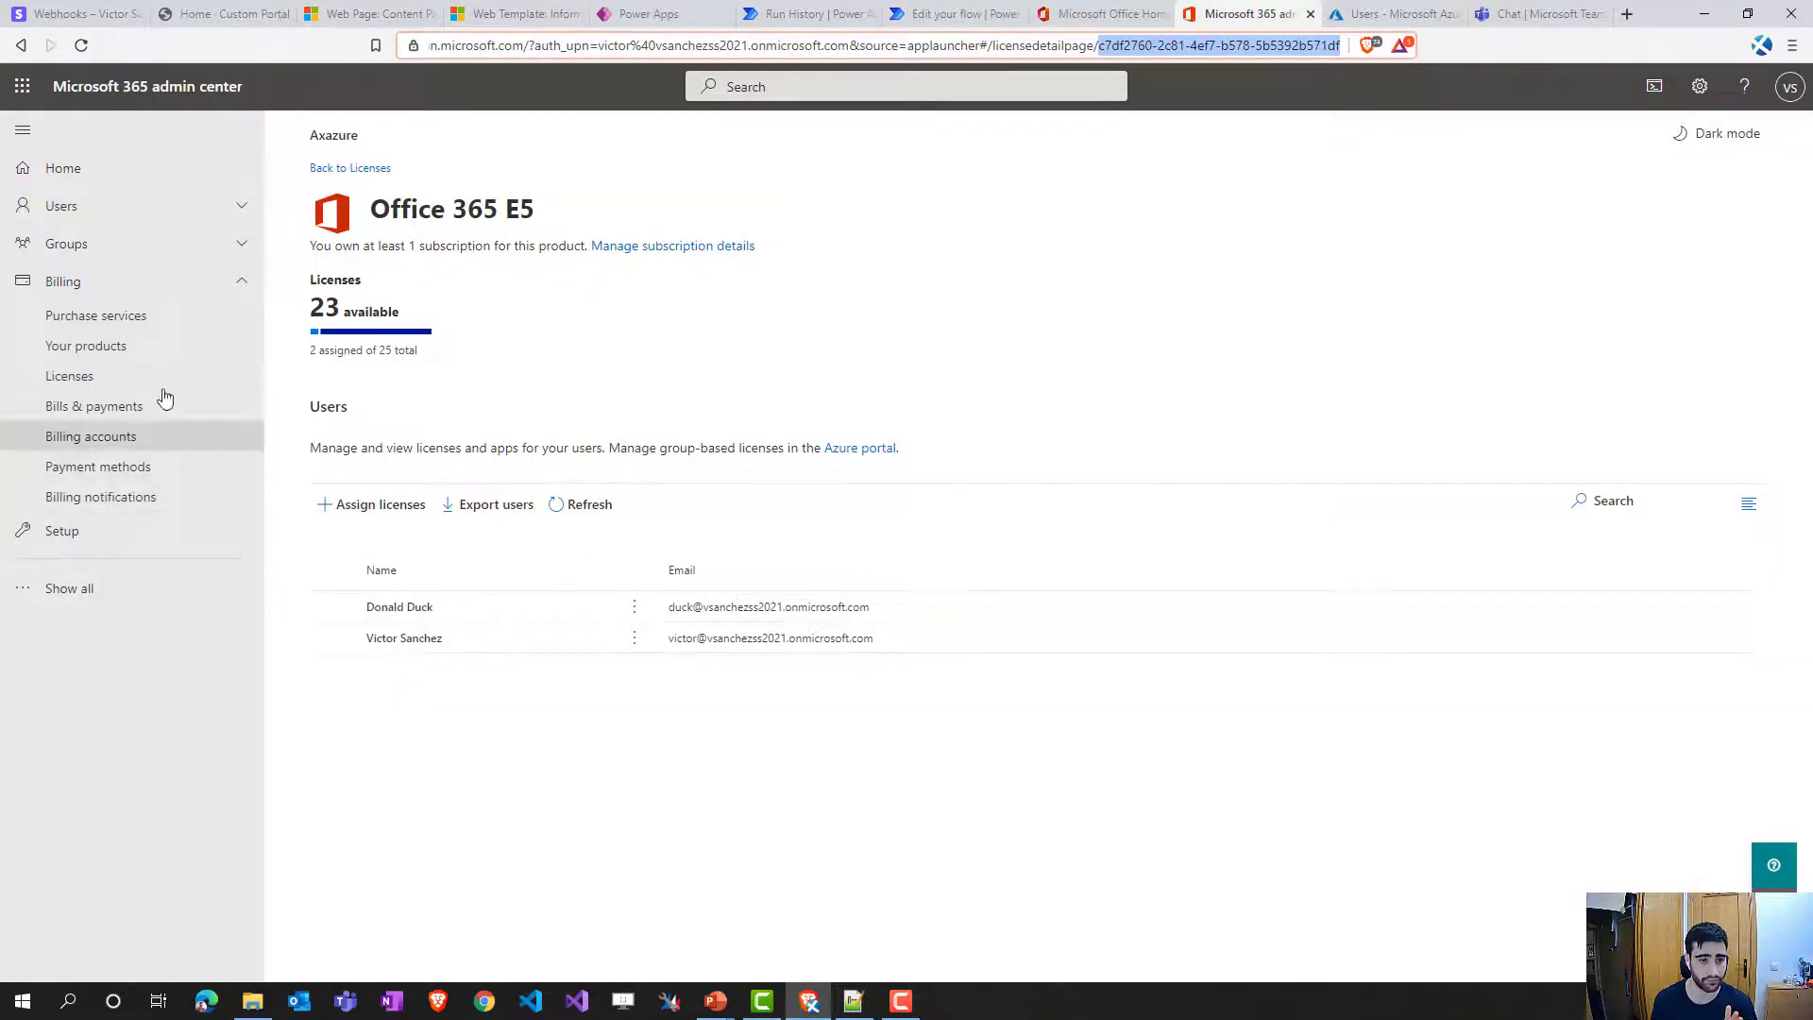
{"action": "left_click", "coordinate": [1134, 21]}
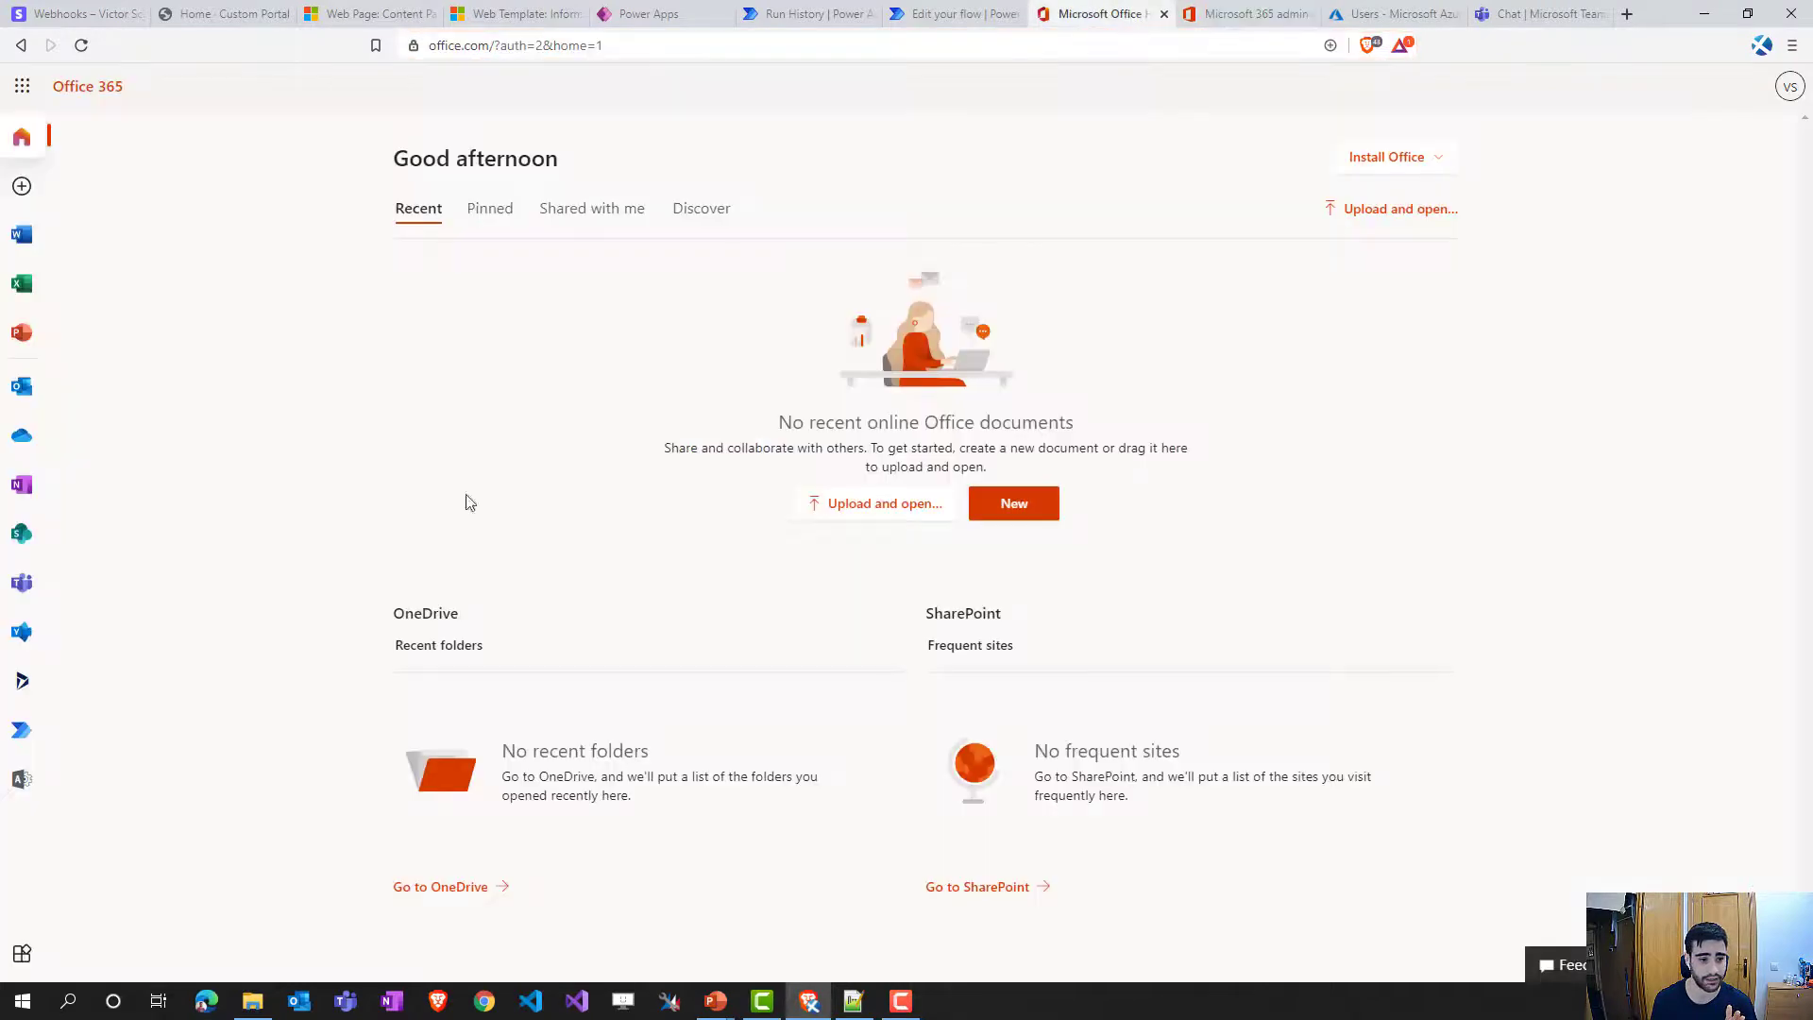
{"action": "left_click", "coordinate": [29, 782]}
{"action": "middle_click", "coordinate": [1281, 14]}
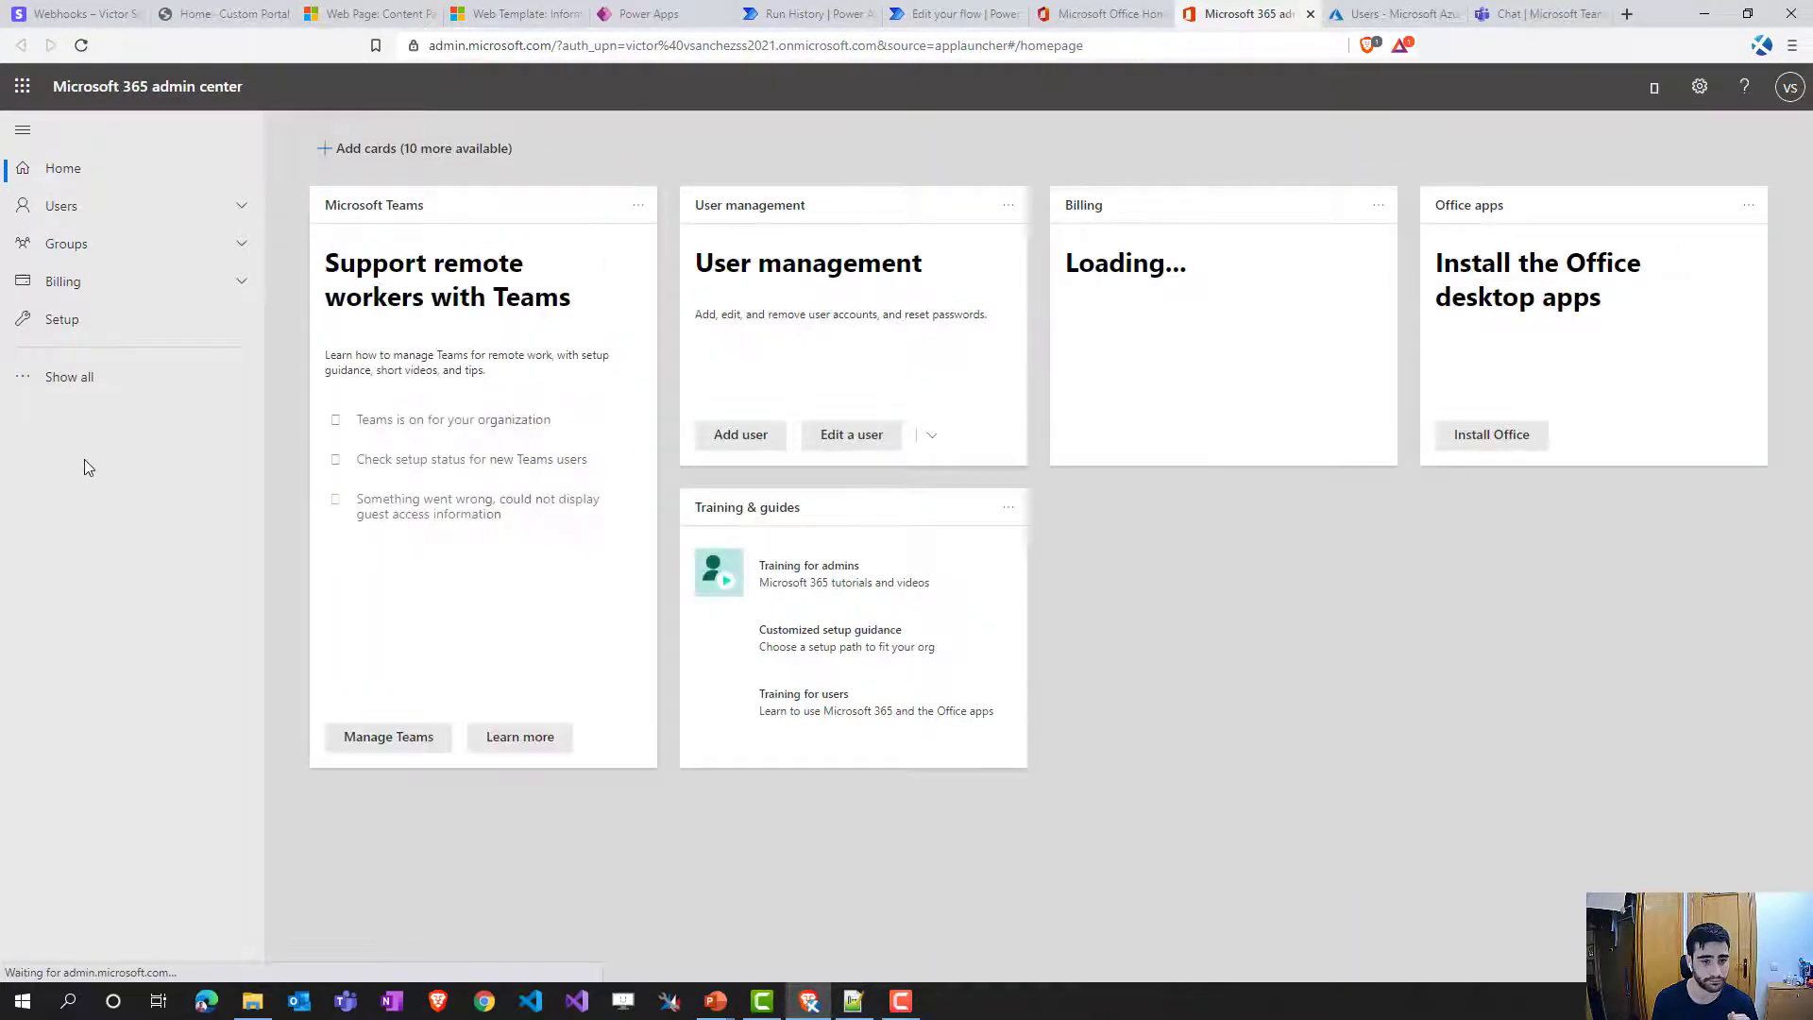
{"action": "left_click", "coordinate": [69, 378]}
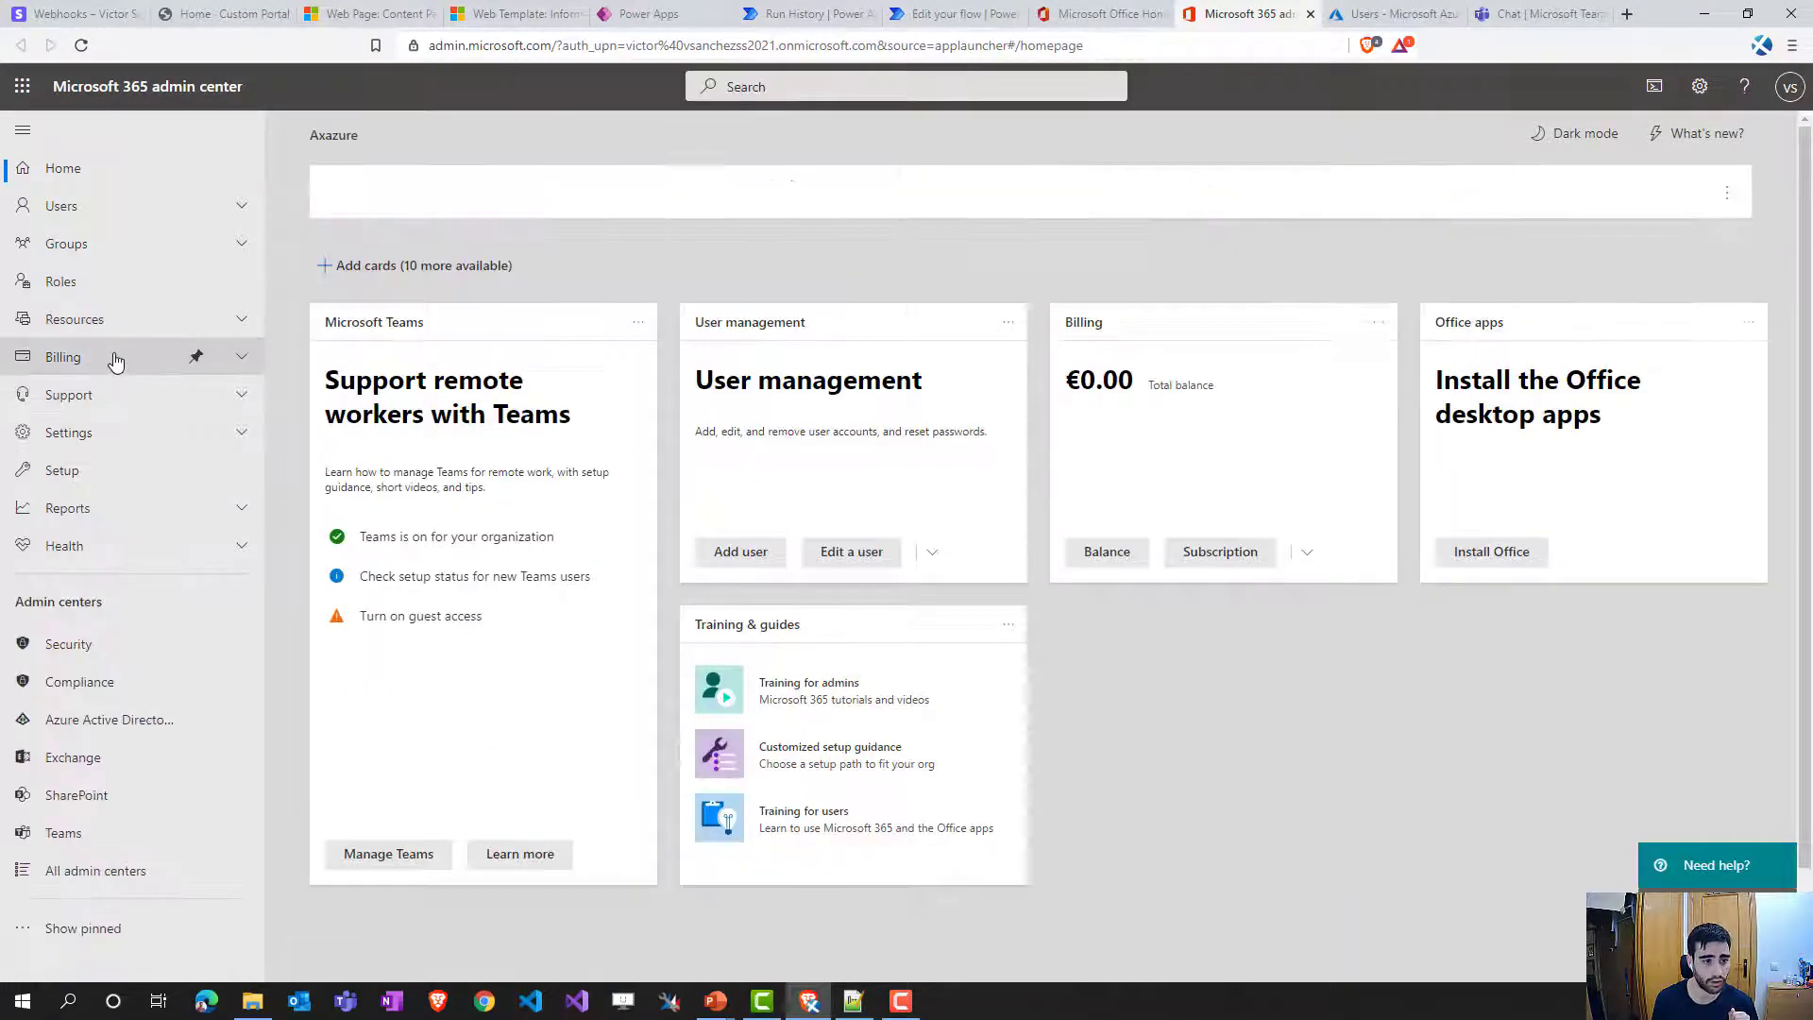
{"action": "left_click", "coordinate": [109, 357]}
{"action": "left_click", "coordinate": [88, 451]}
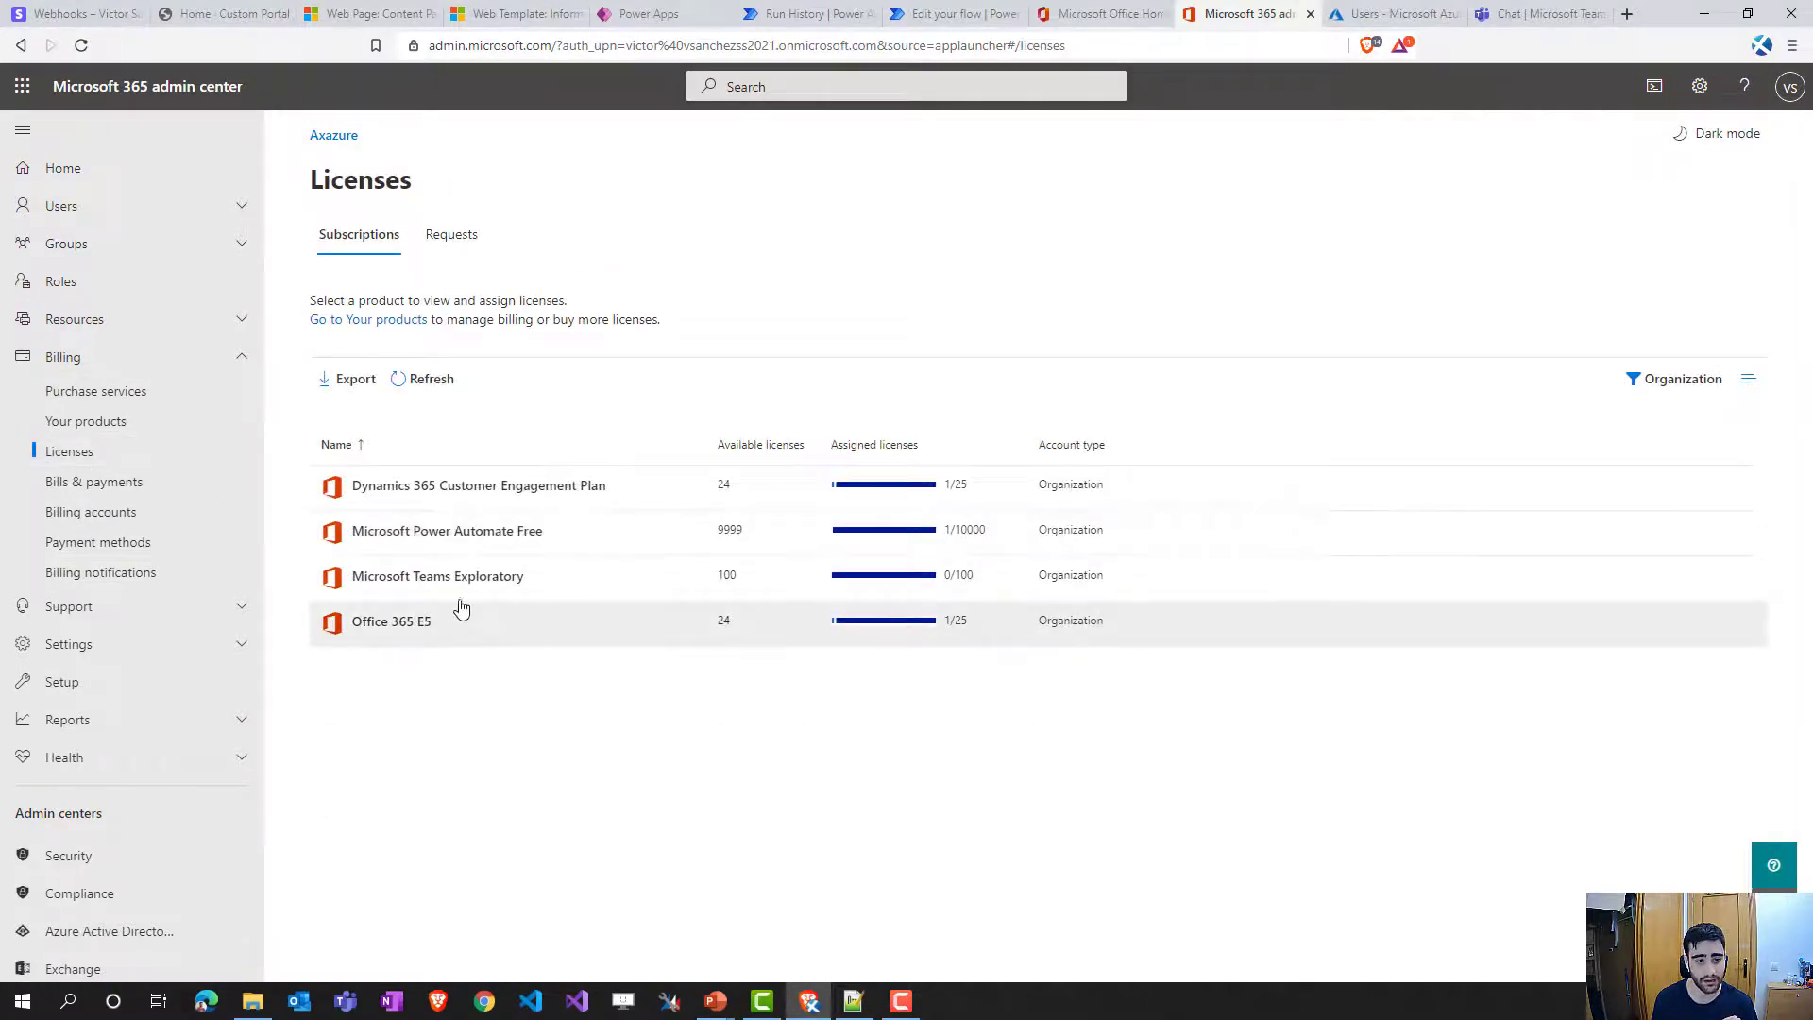
- Open the Office 365 E5 license and compare the ID in its page address with the skuId in the flow's Assign License action
{"action": "left_click", "coordinate": [397, 623]}
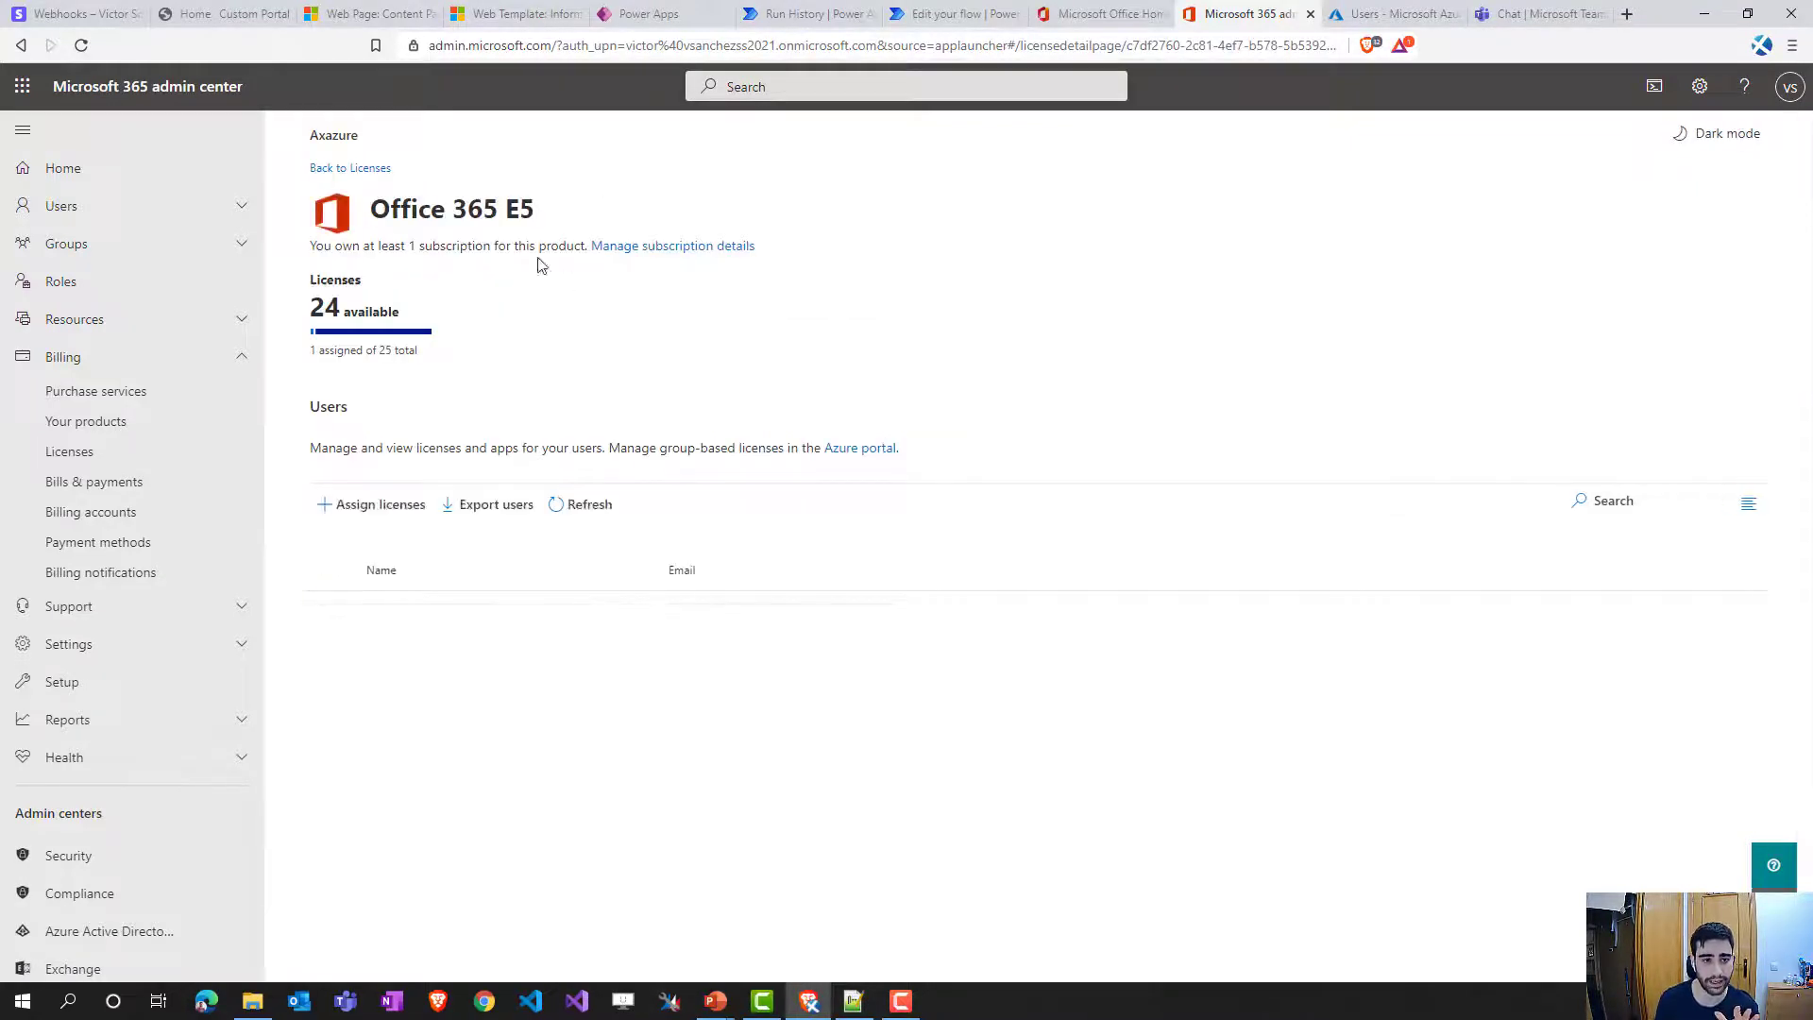
{"action": "left_click_drag", "start_coordinate": [1127, 44], "coordinate": [1395, 368]}
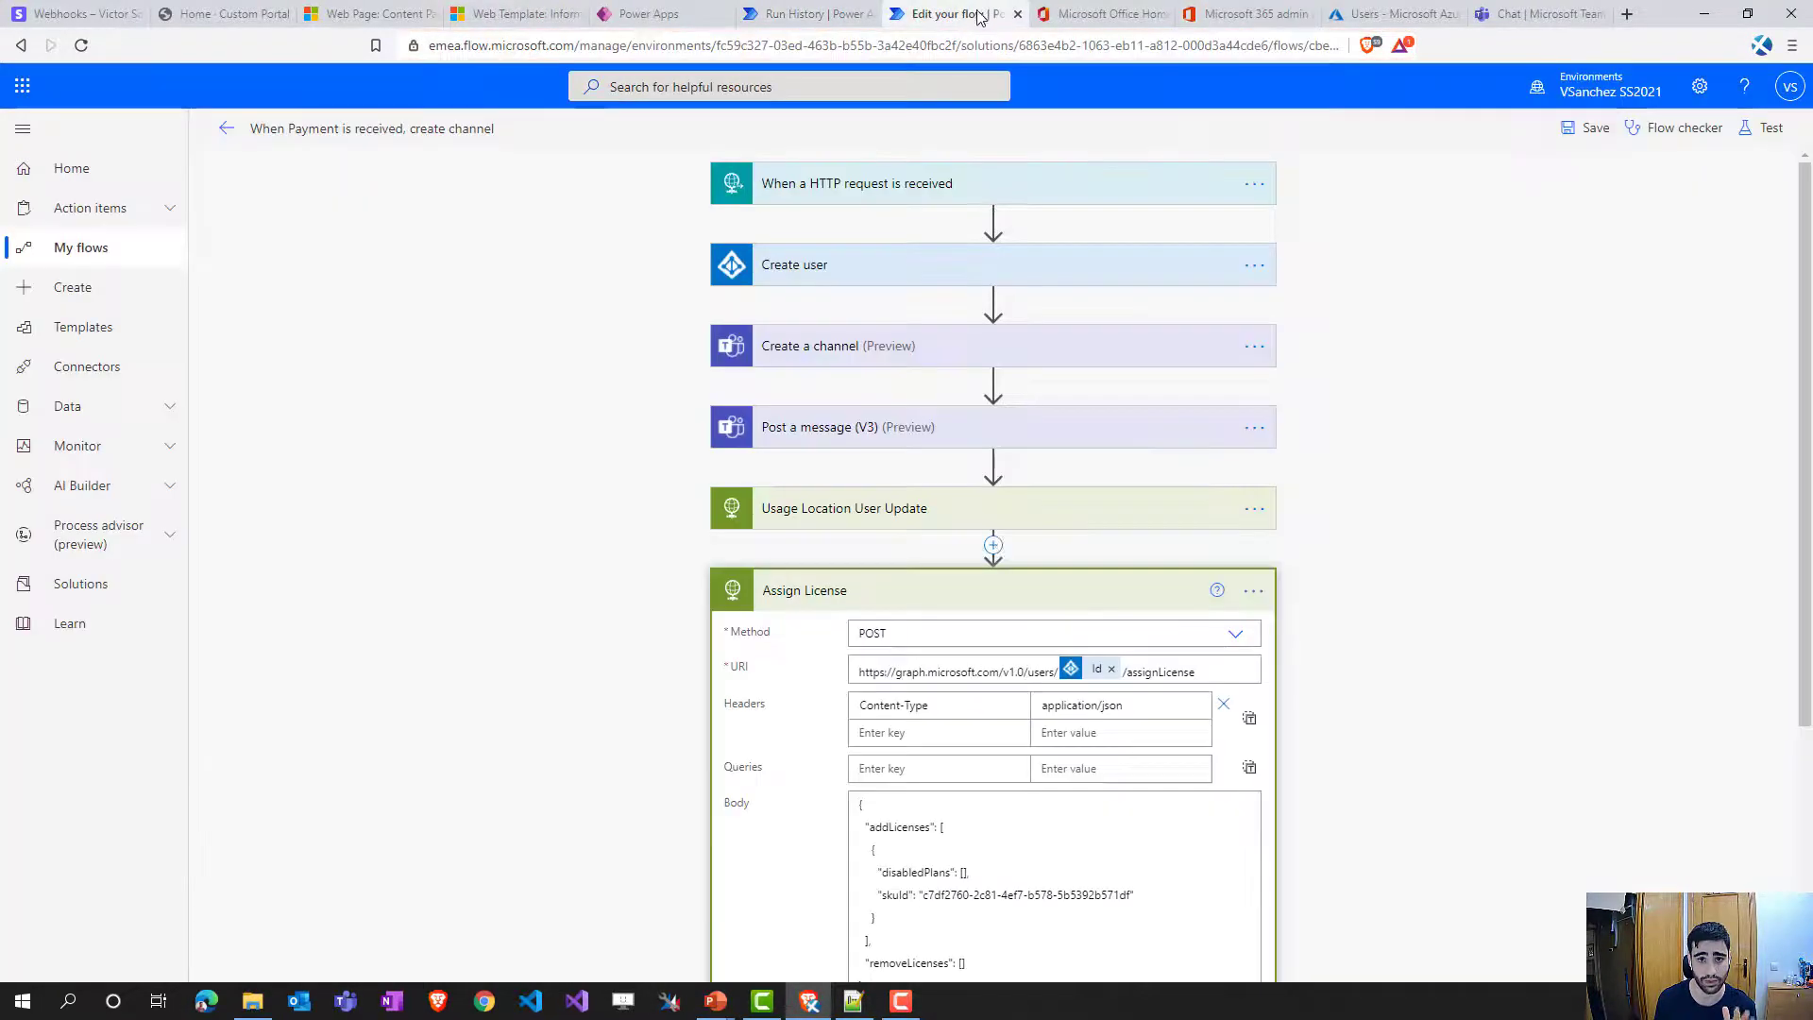
{"action": "left_click", "coordinate": [963, 13]}
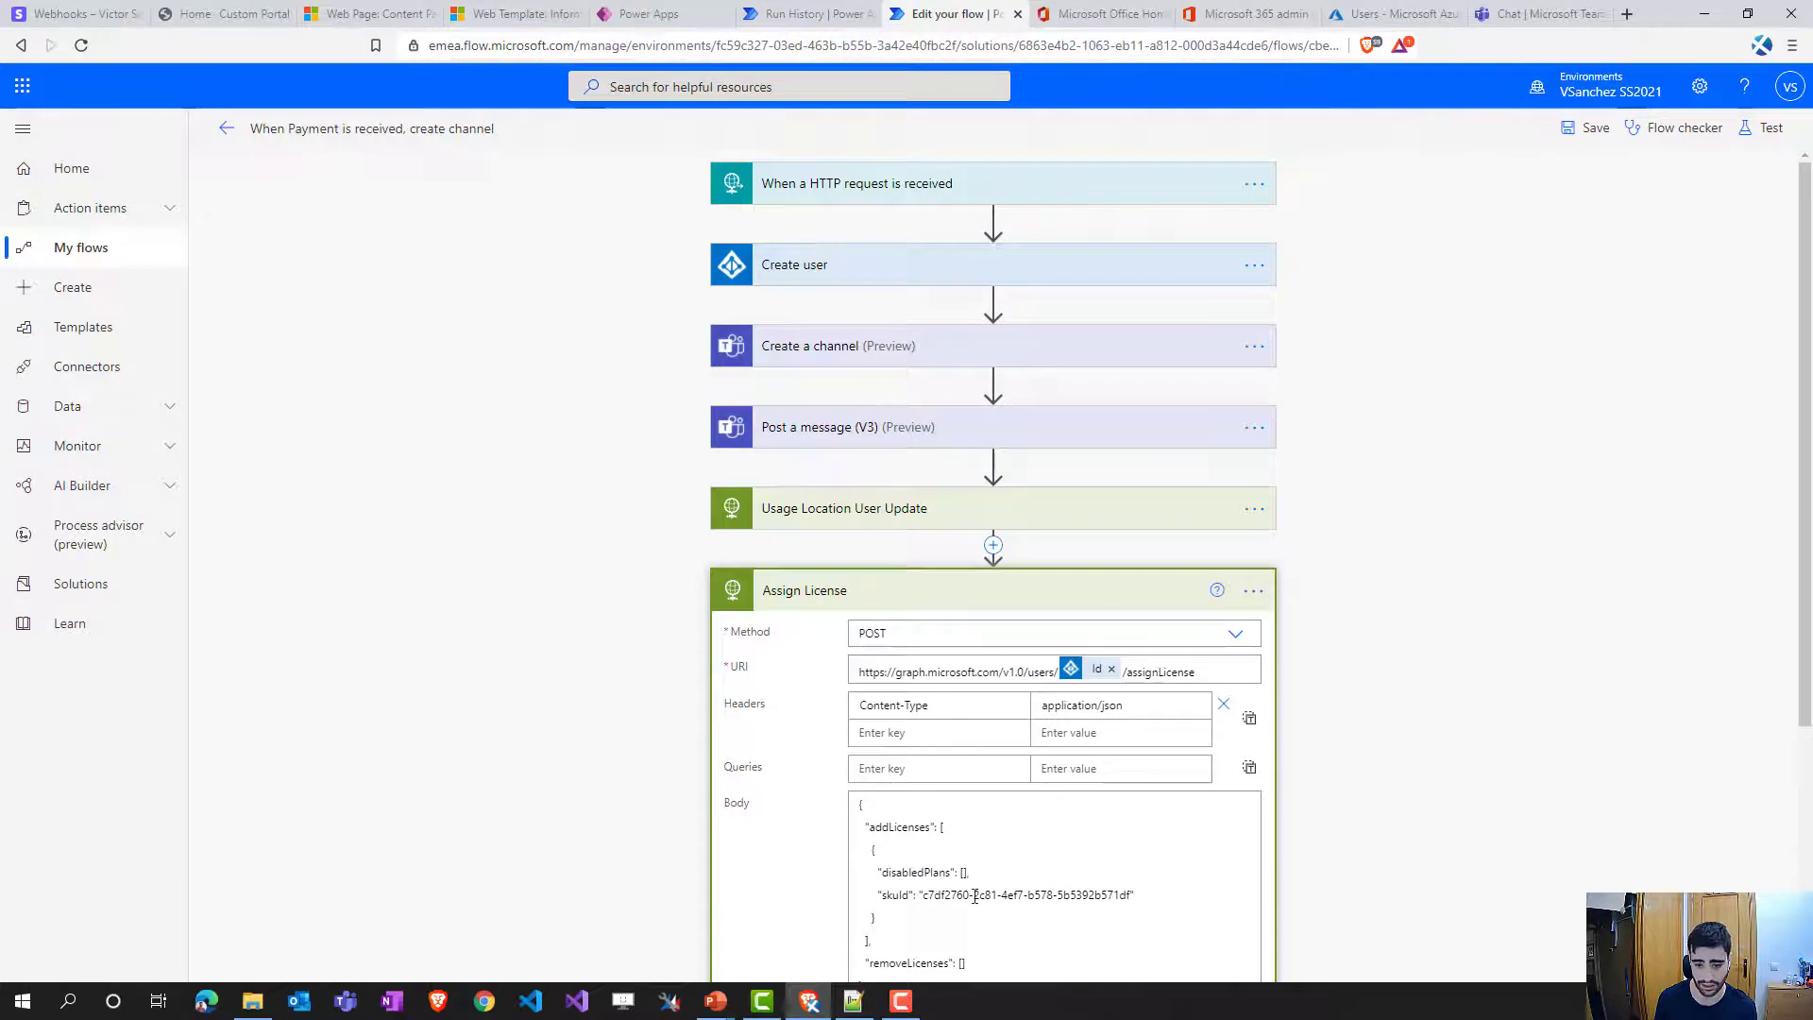
{"action": "left_click", "coordinate": [1216, 20]}
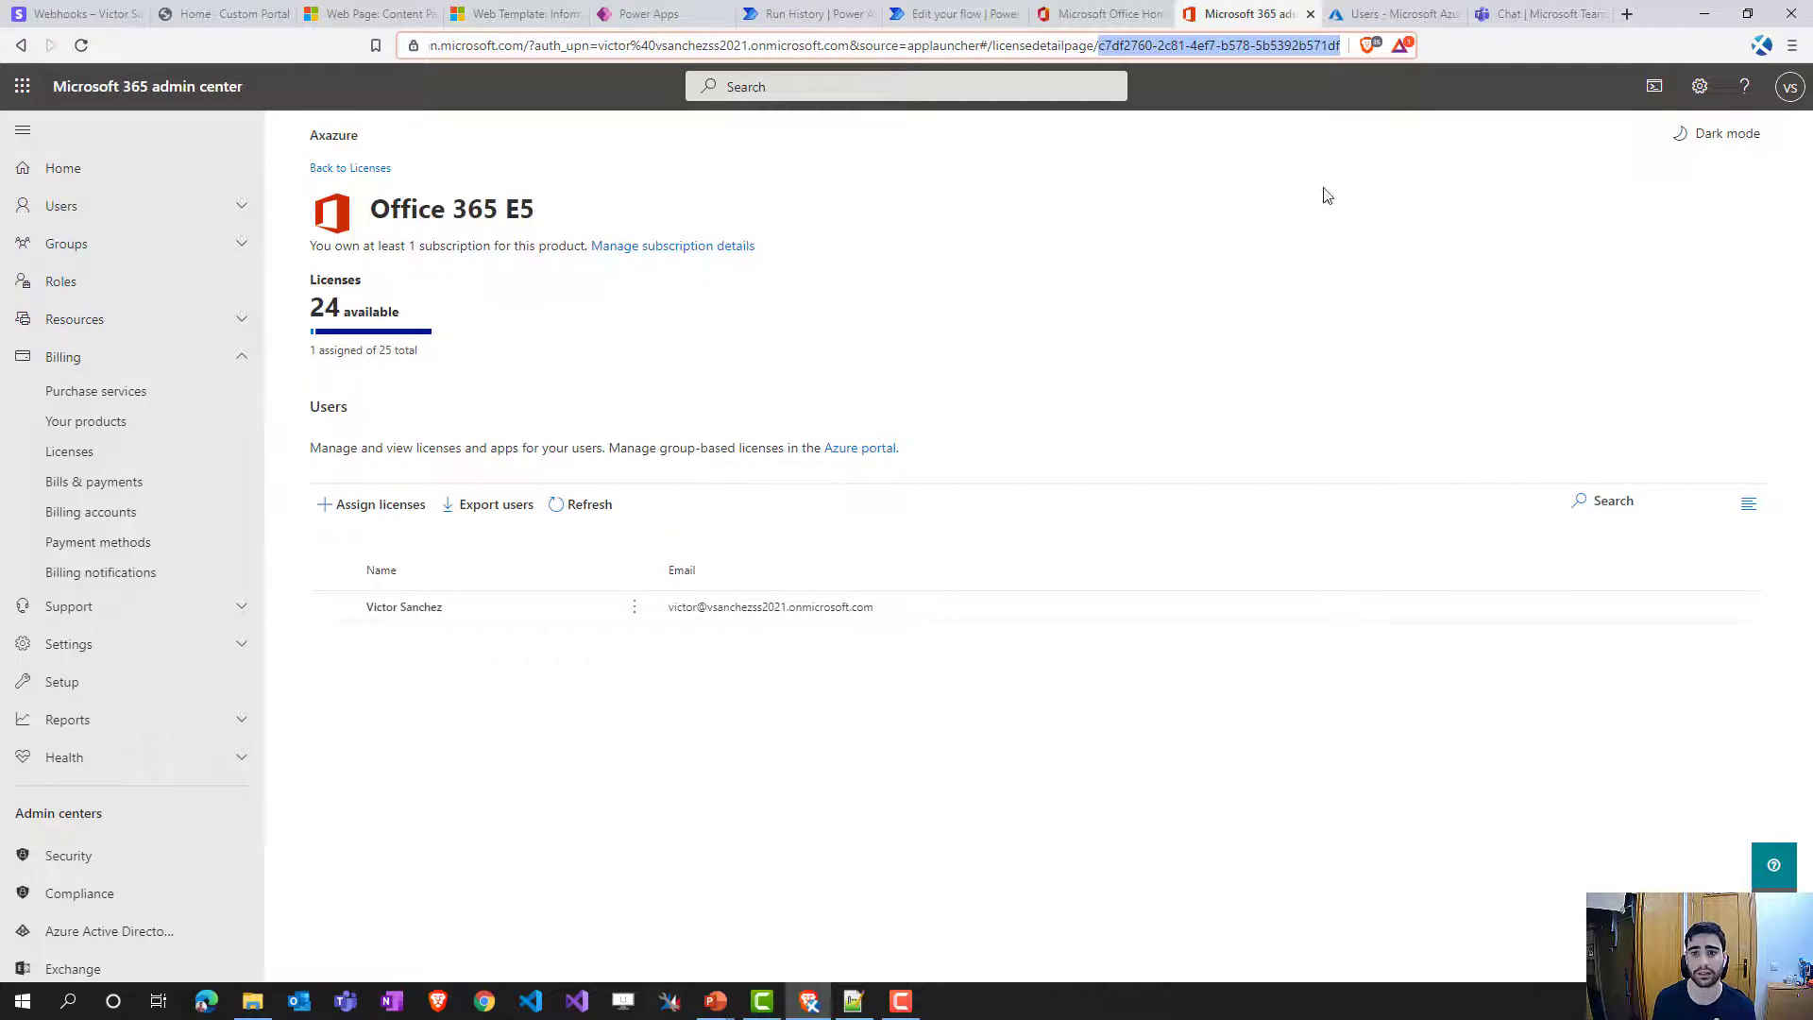
- Switch to the Azure portal, start from its home page, and open the Azure Active Directory list of all users
{"action": "left_click", "coordinate": [1364, 18]}
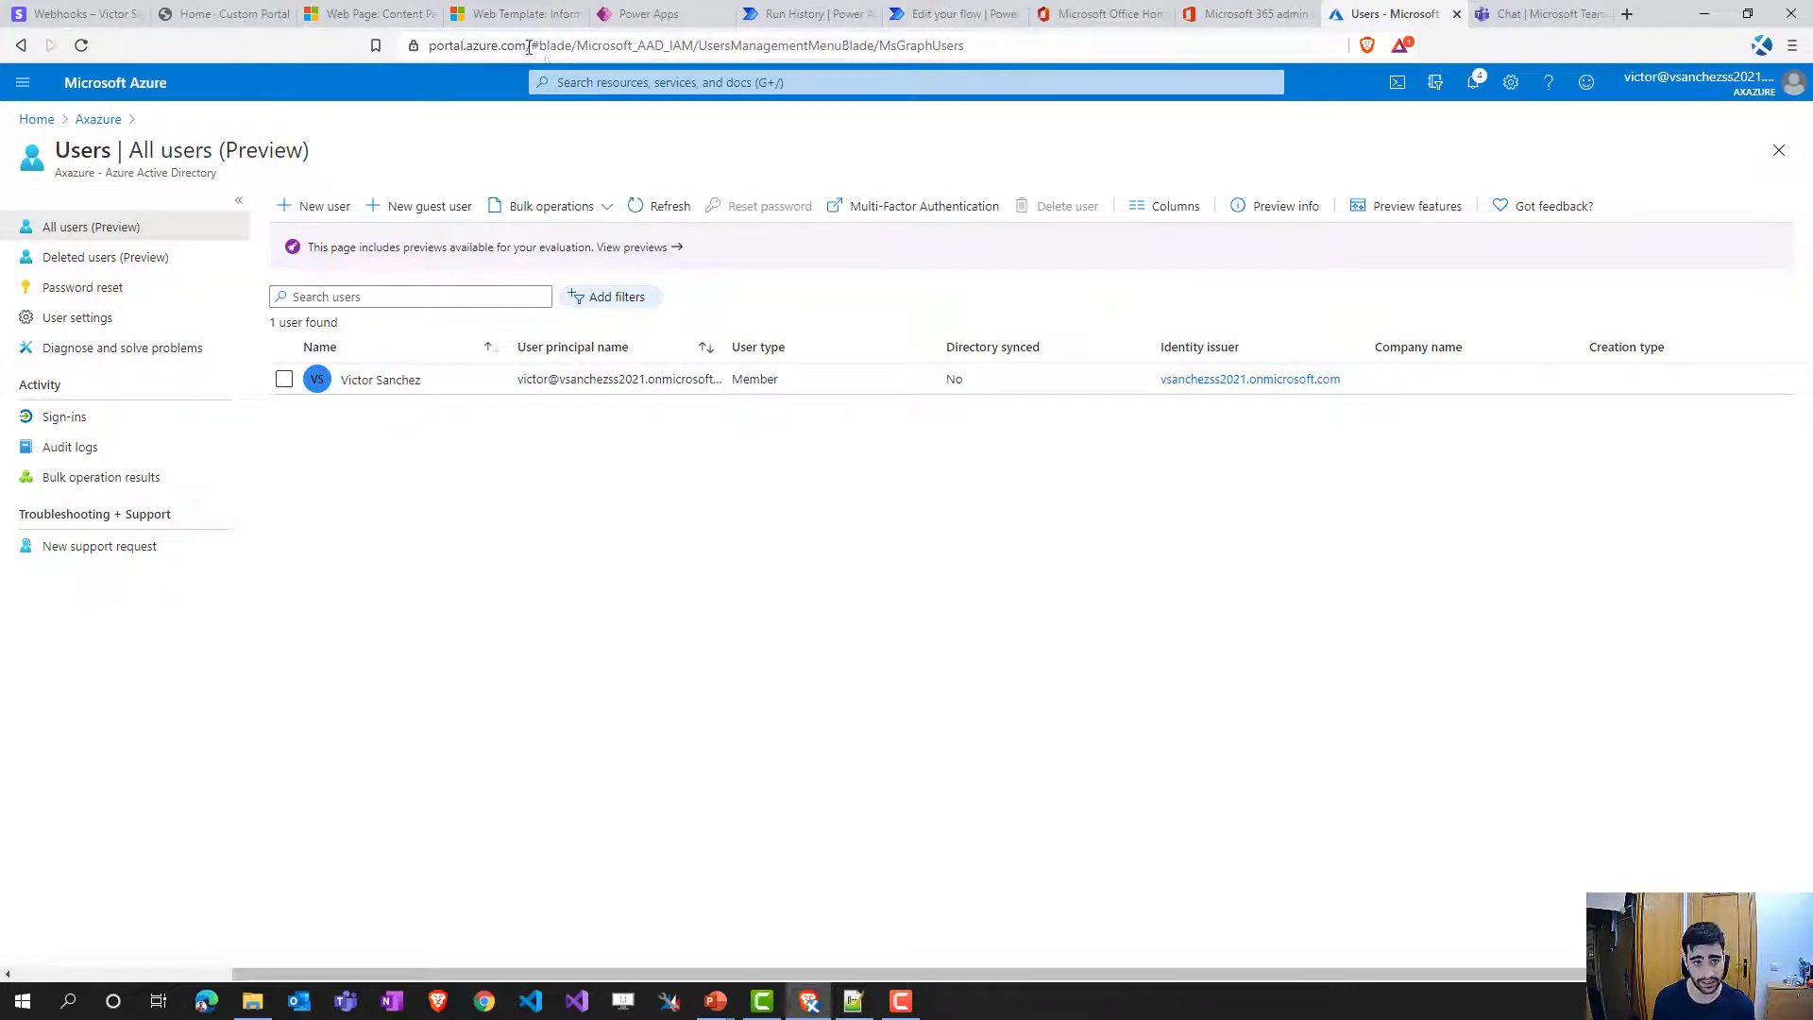
{"action": "left_click_drag", "start_coordinate": [529, 45], "coordinate": [1020, 47]}
{"action": "key", "text": "BackSpace"}
{"action": "key", "text": "Return"}
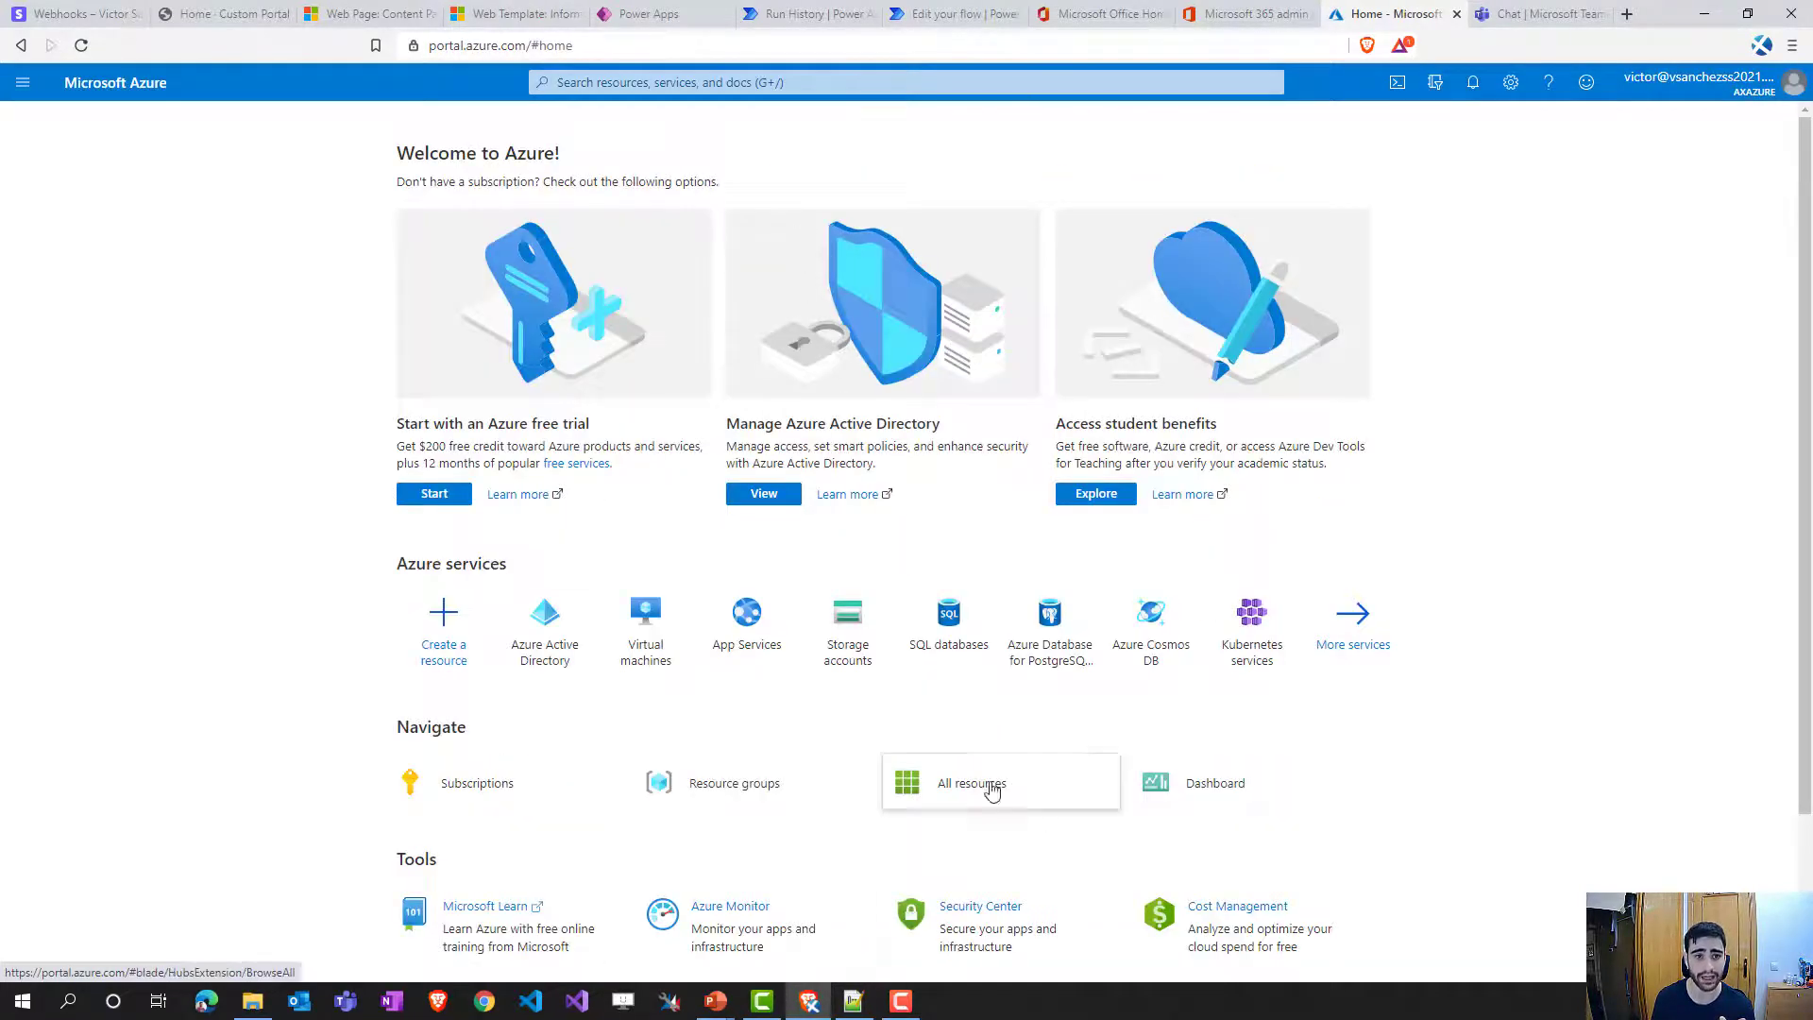
{"action": "mouse_move", "coordinate": [940, 799]}
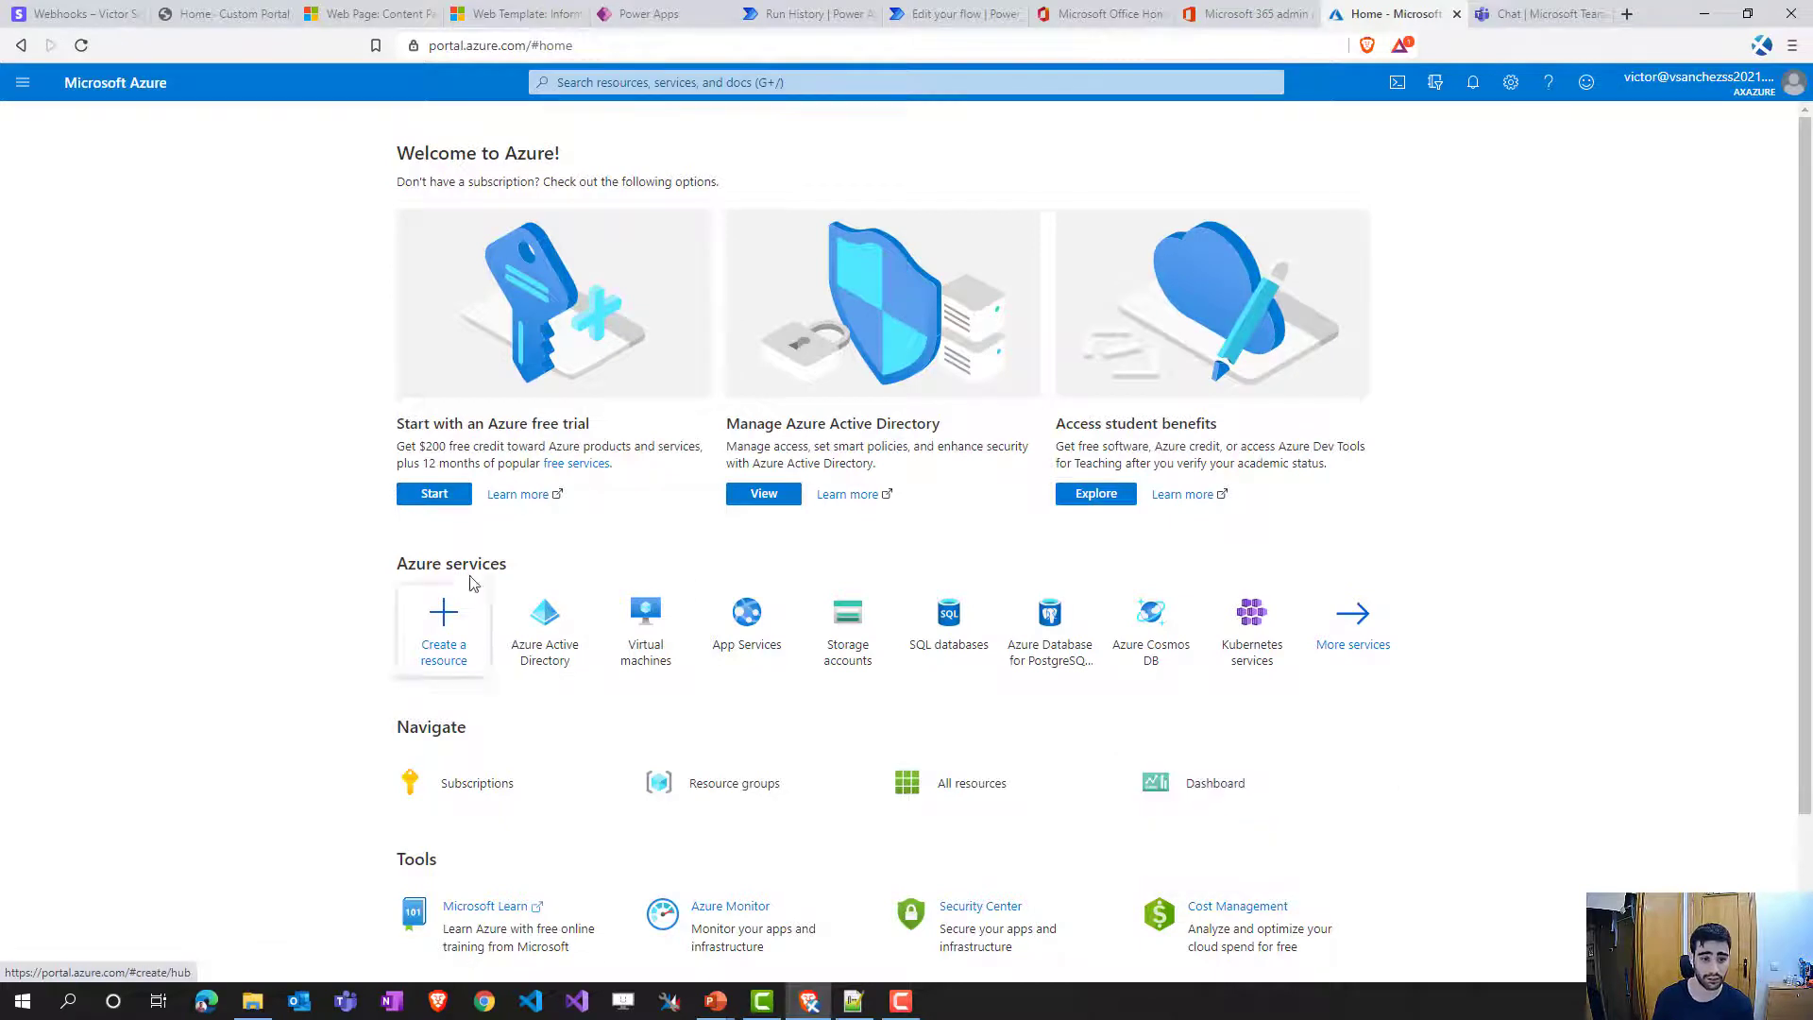
{"action": "left_click", "coordinate": [545, 649]}
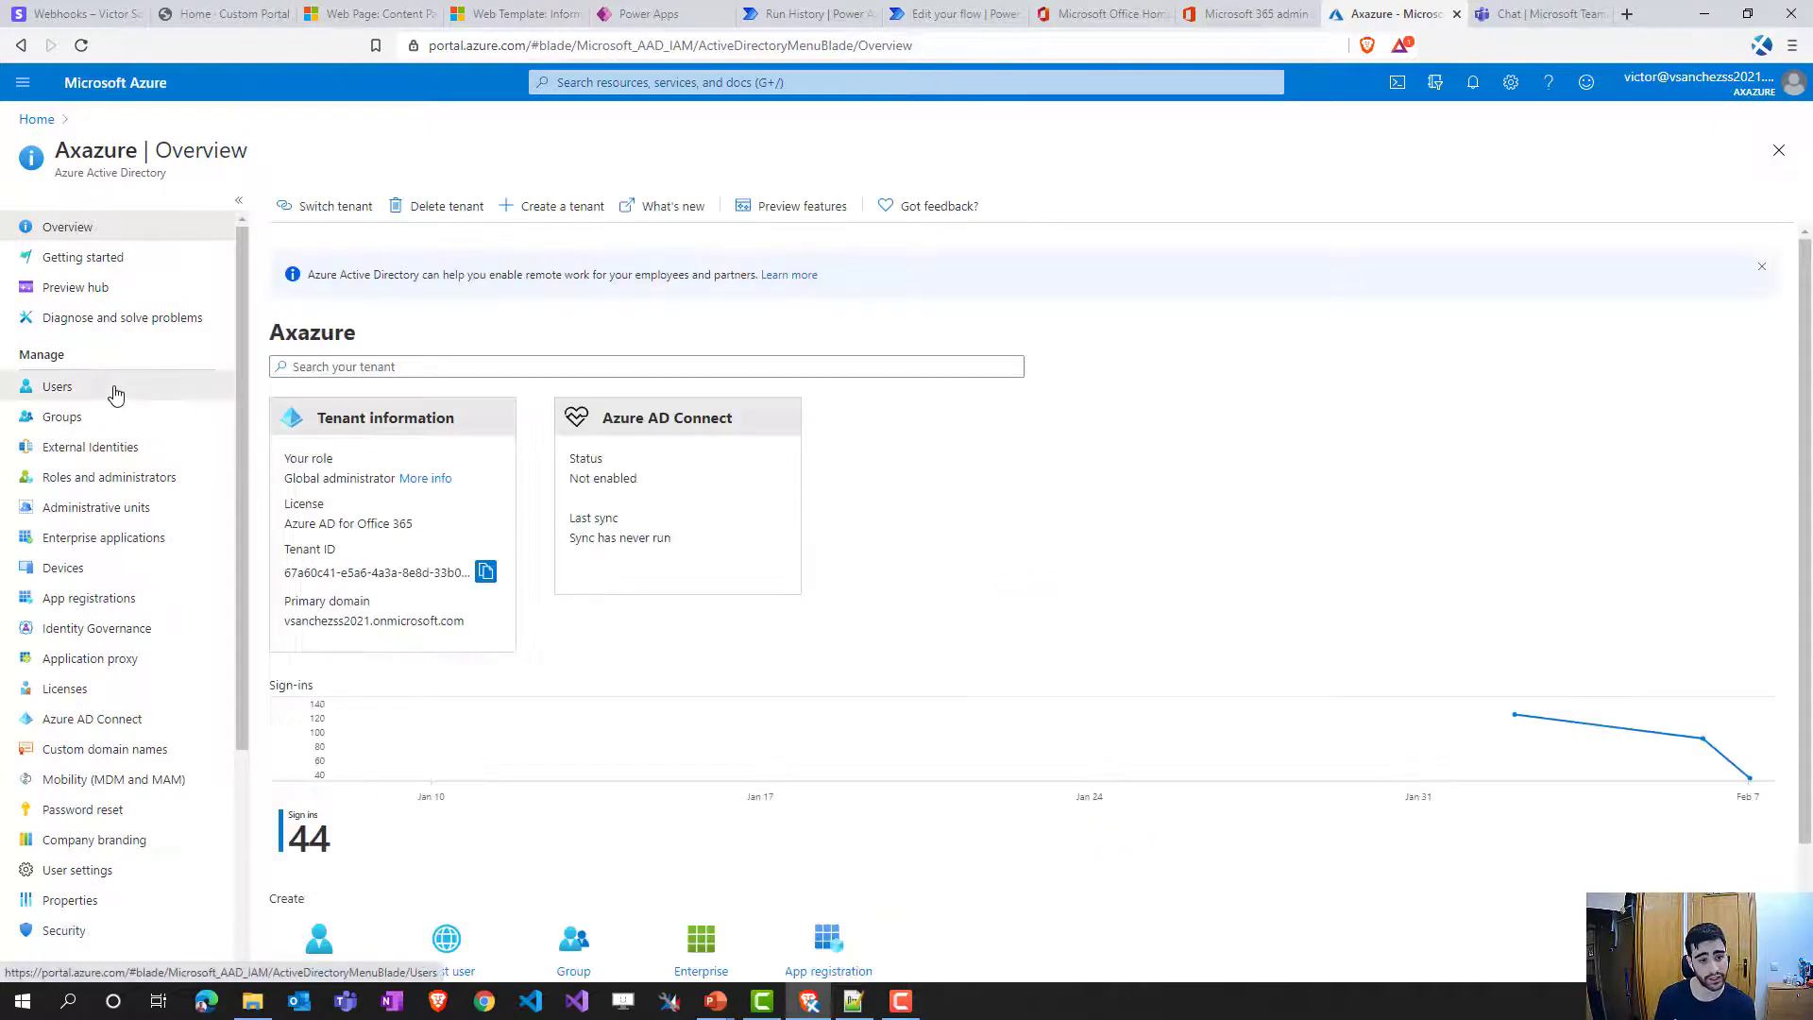
{"action": "left_click", "coordinate": [115, 395]}
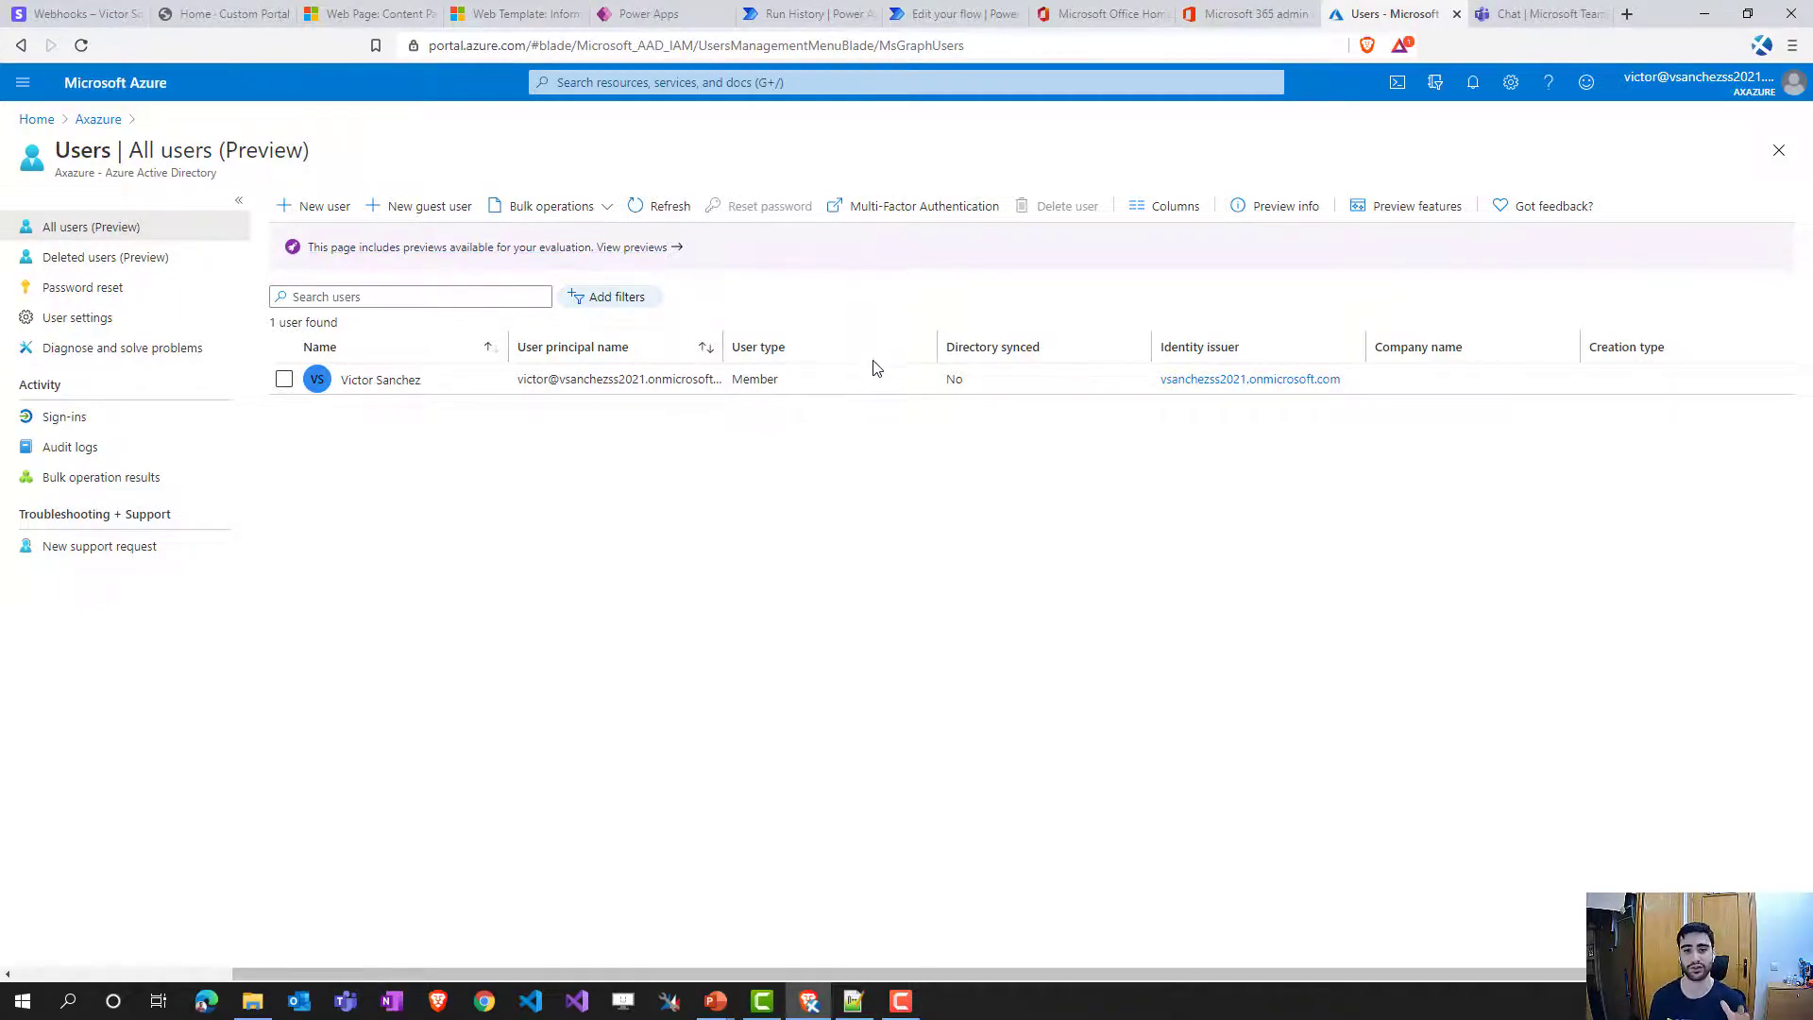
- Switch to Microsoft Teams and dismiss the tip about posting a message in a channel
{"action": "left_click", "coordinate": [1556, 20]}
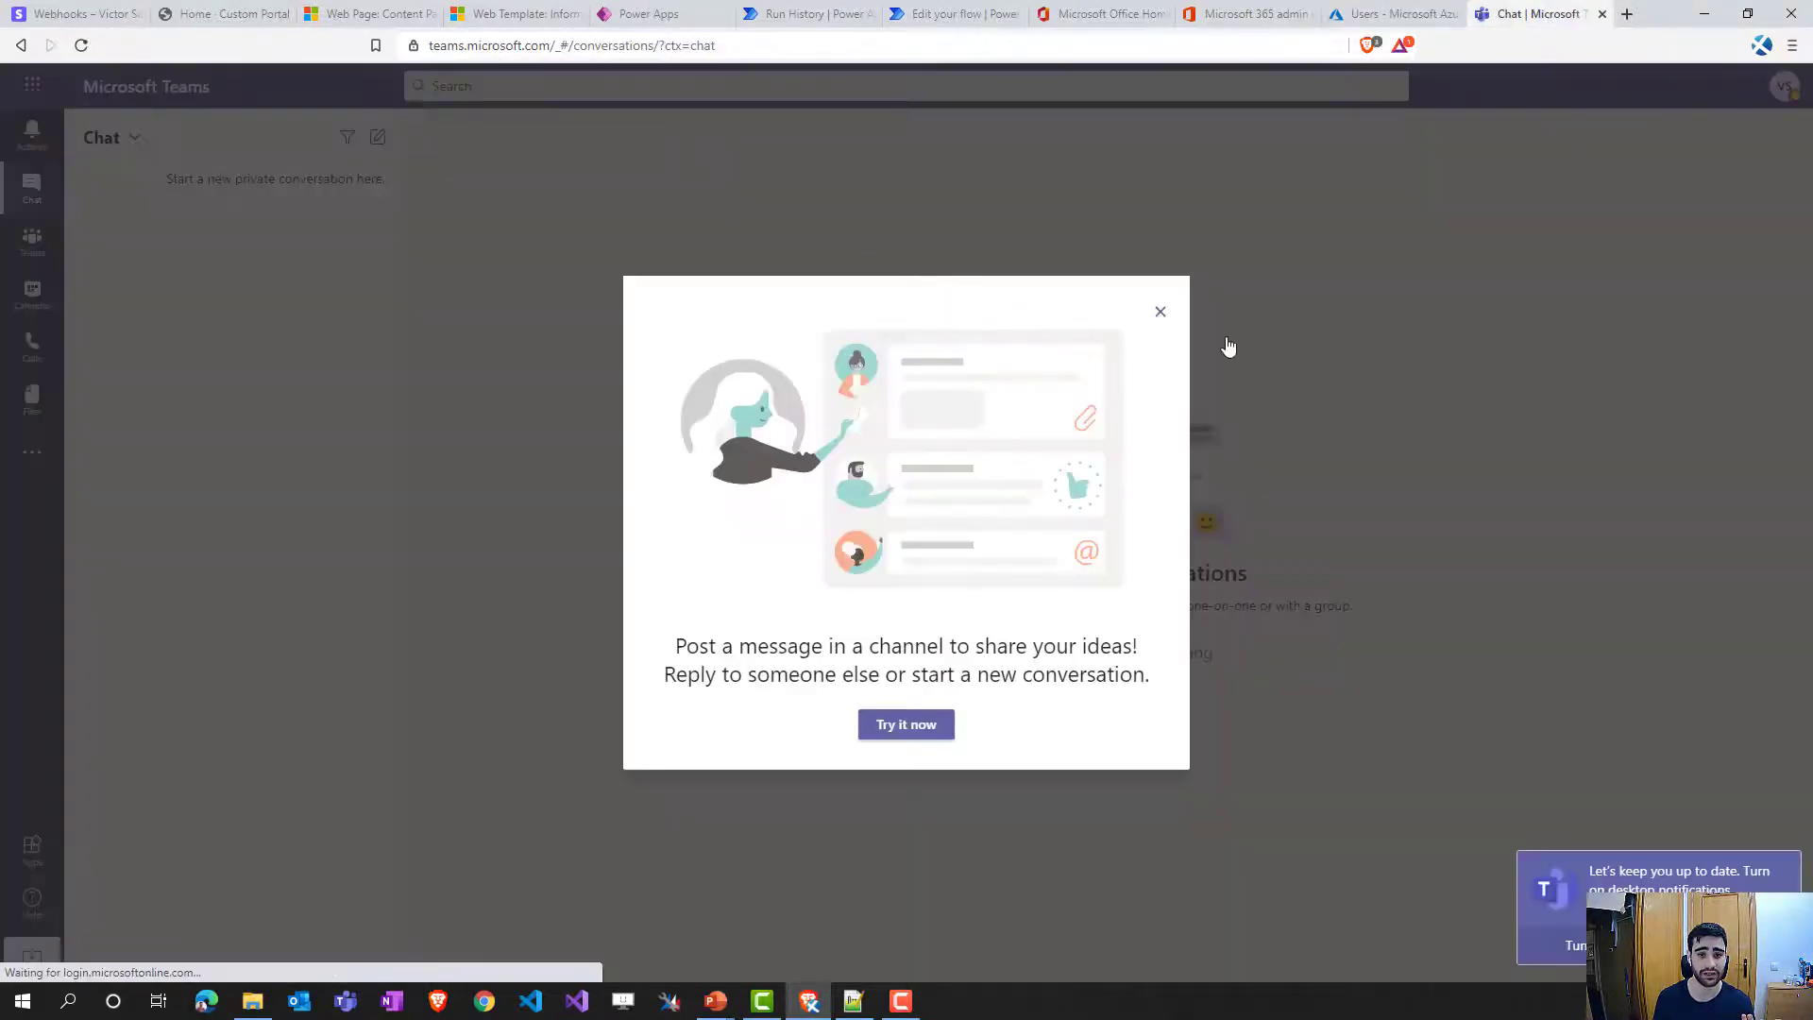
{"action": "left_click", "coordinate": [1161, 312]}
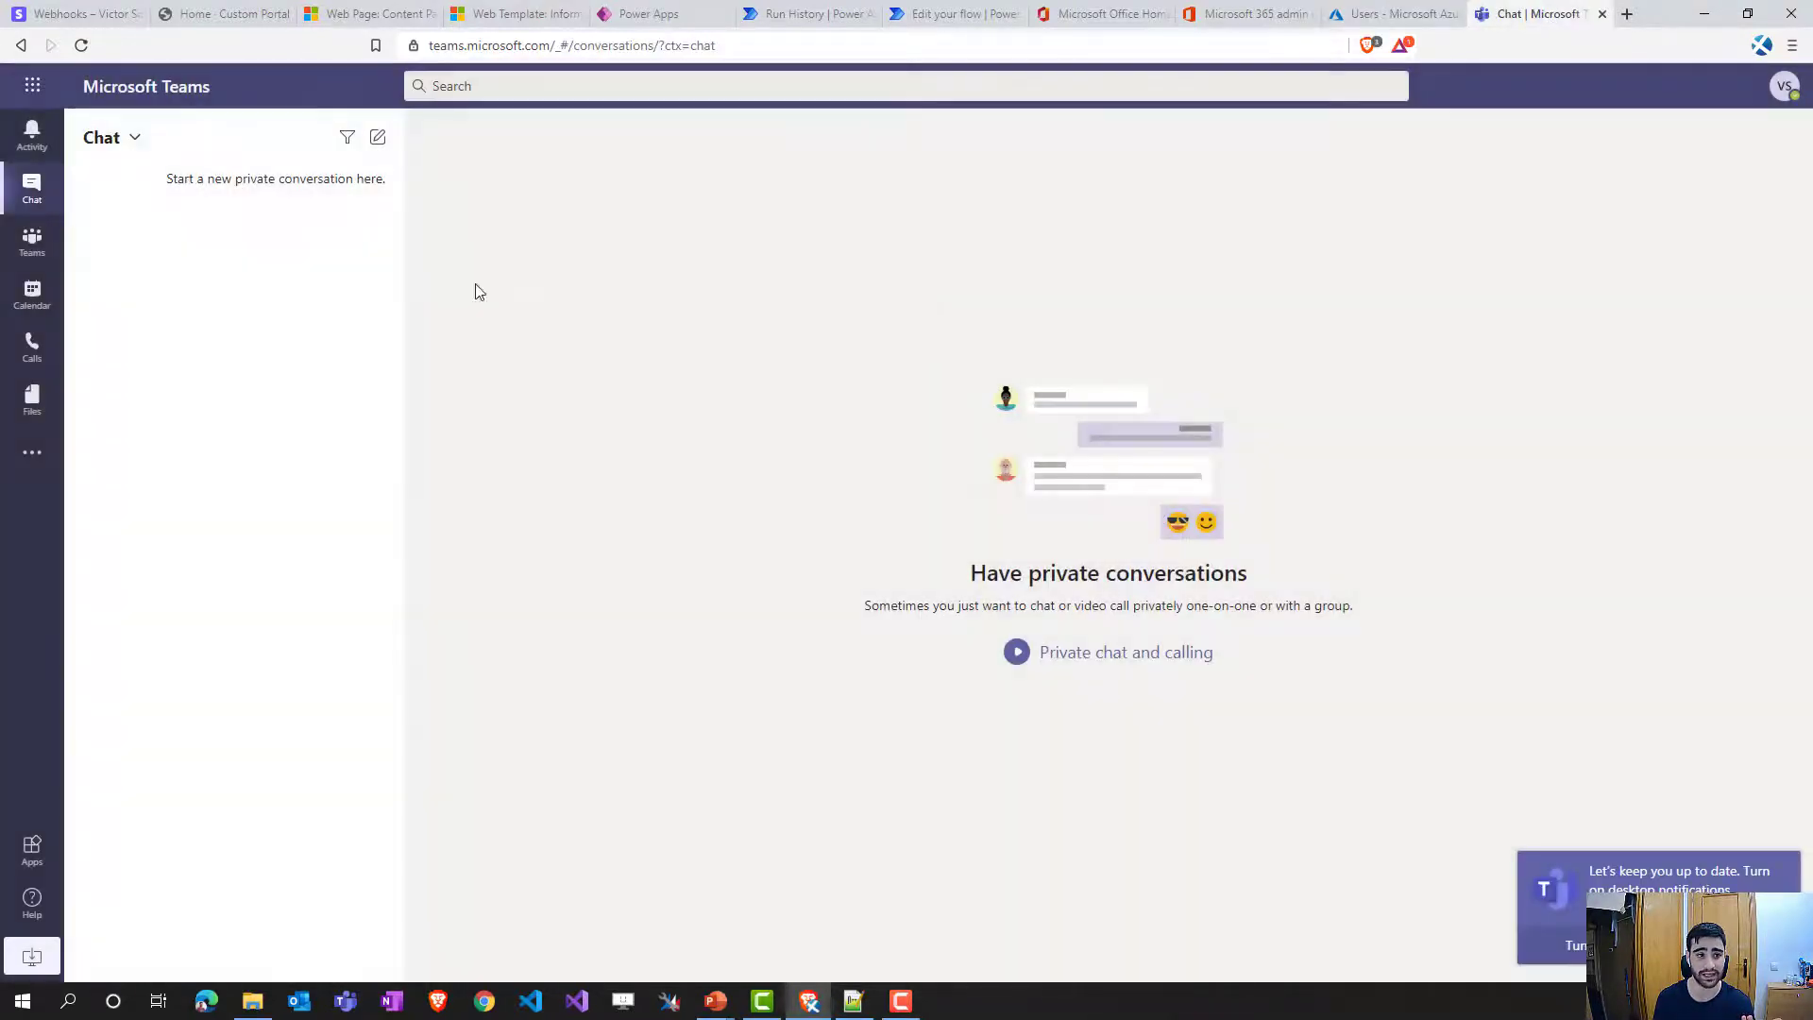
- Delete the TeacherBook - SS2021 channel from the Scottish Summit 2021 team
{"action": "left_click", "coordinate": [31, 241]}
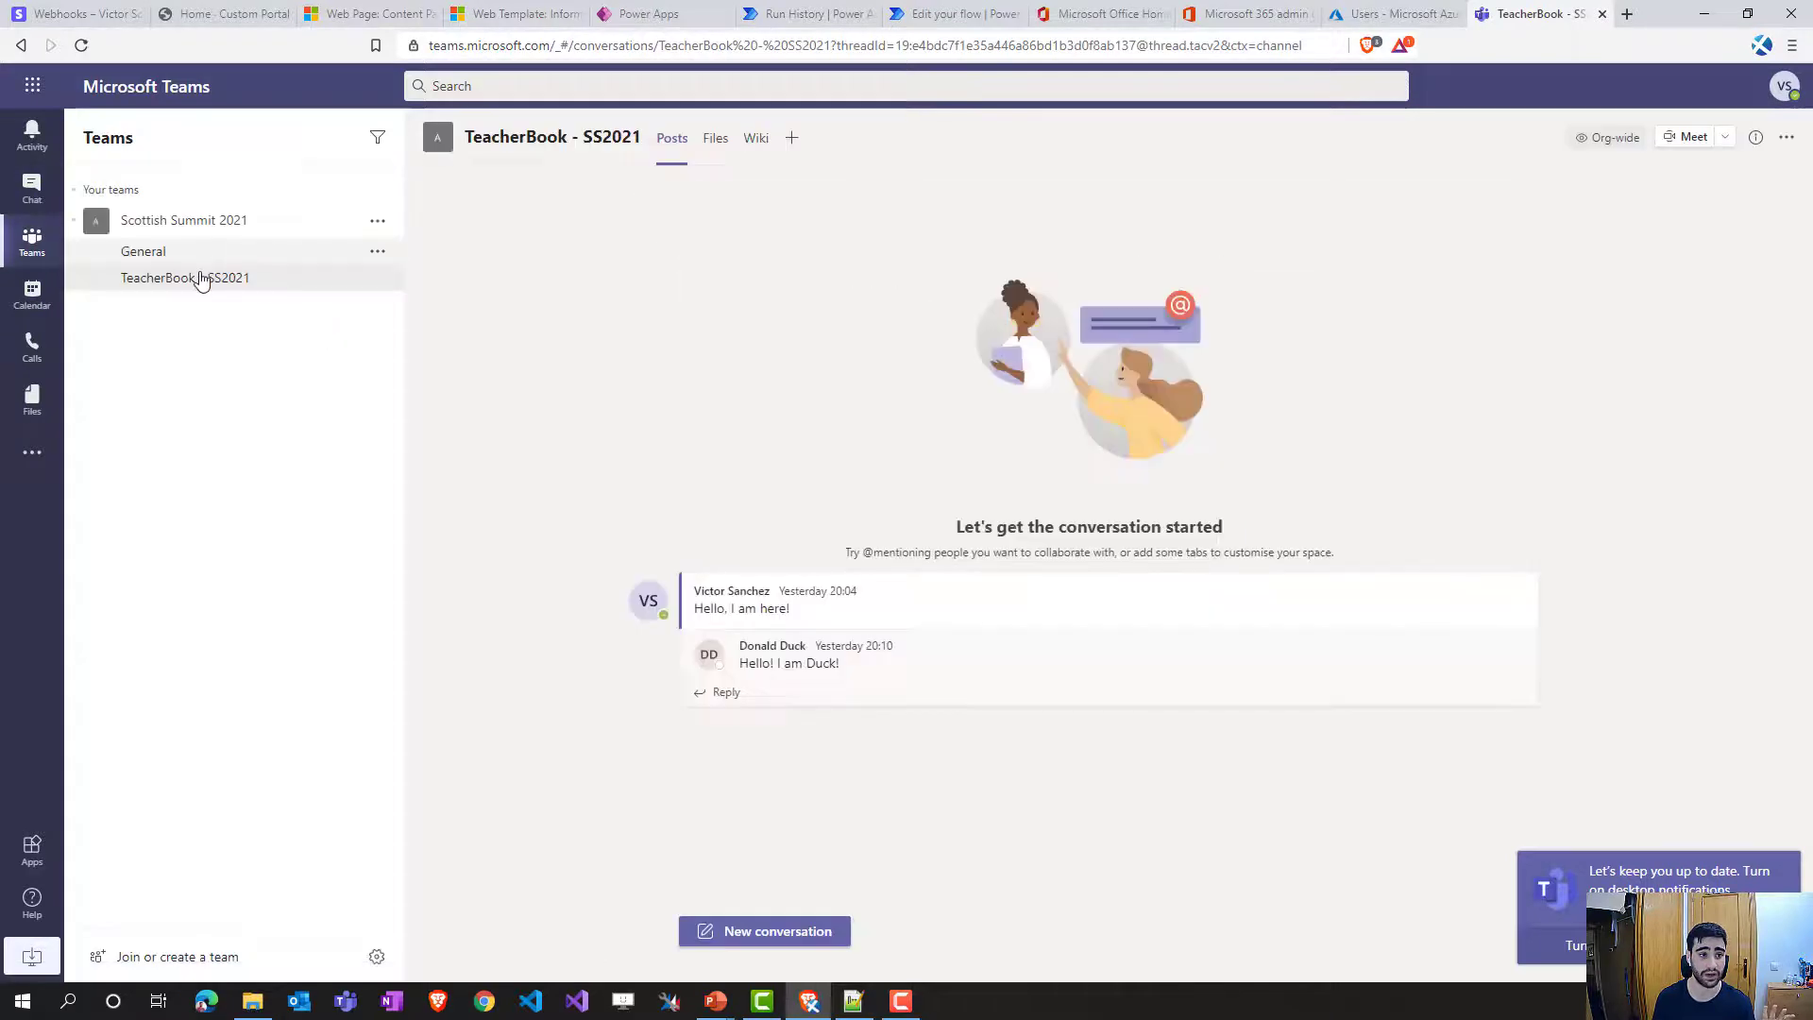
{"action": "left_click", "coordinate": [162, 251]}
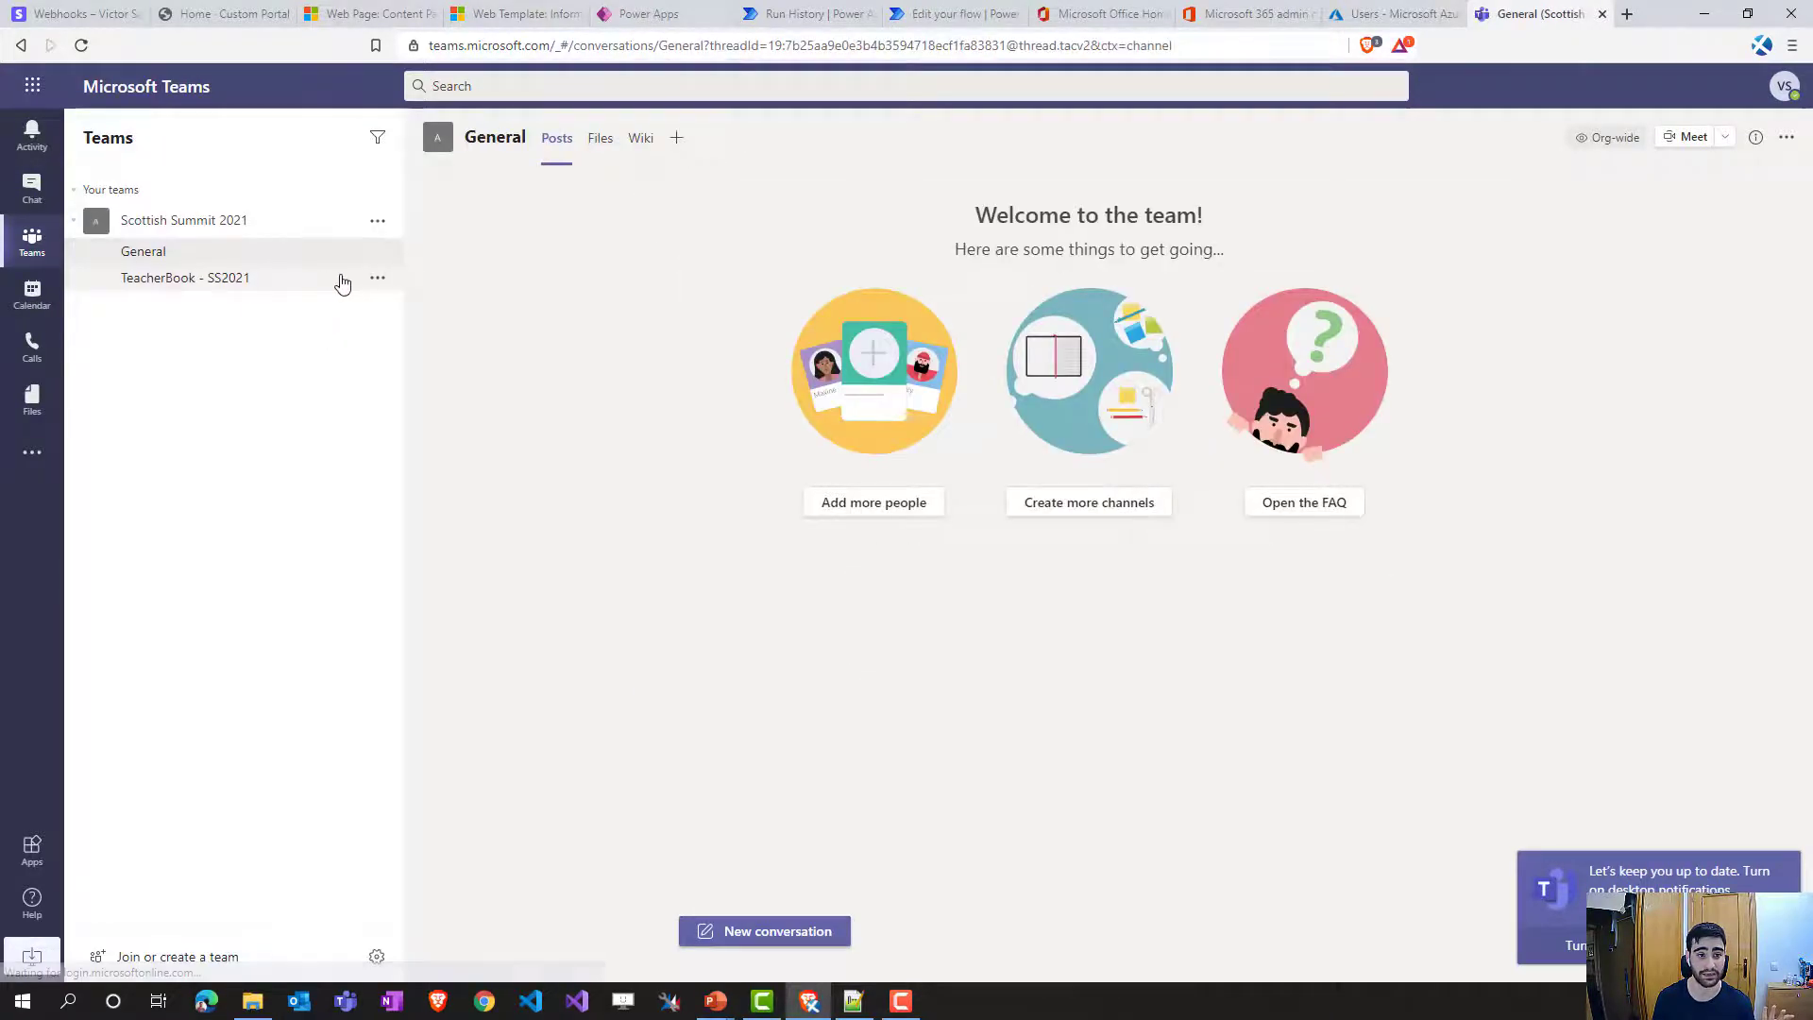
{"action": "left_click", "coordinate": [378, 278]}
{"action": "left_click", "coordinate": [427, 566]}
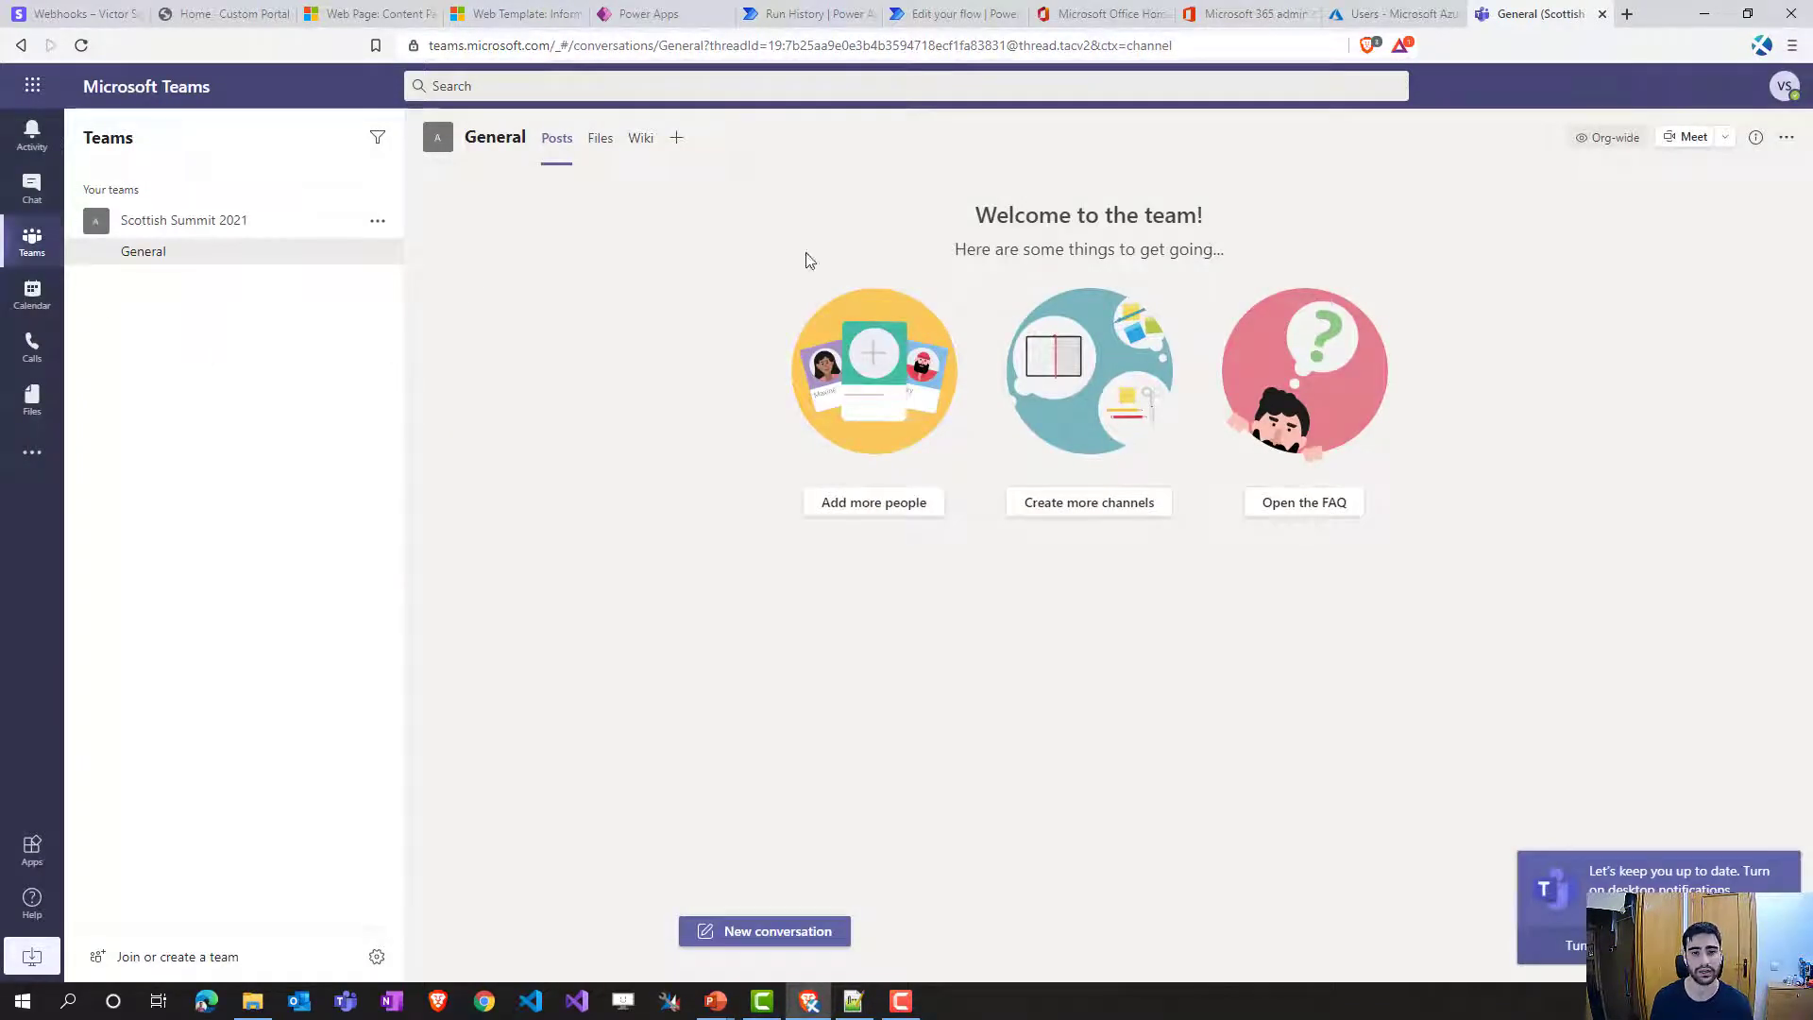
- Switch to the Power Automate flow editor and expand the Create a channel action to review its team and display name
{"action": "left_click", "coordinate": [926, 27]}
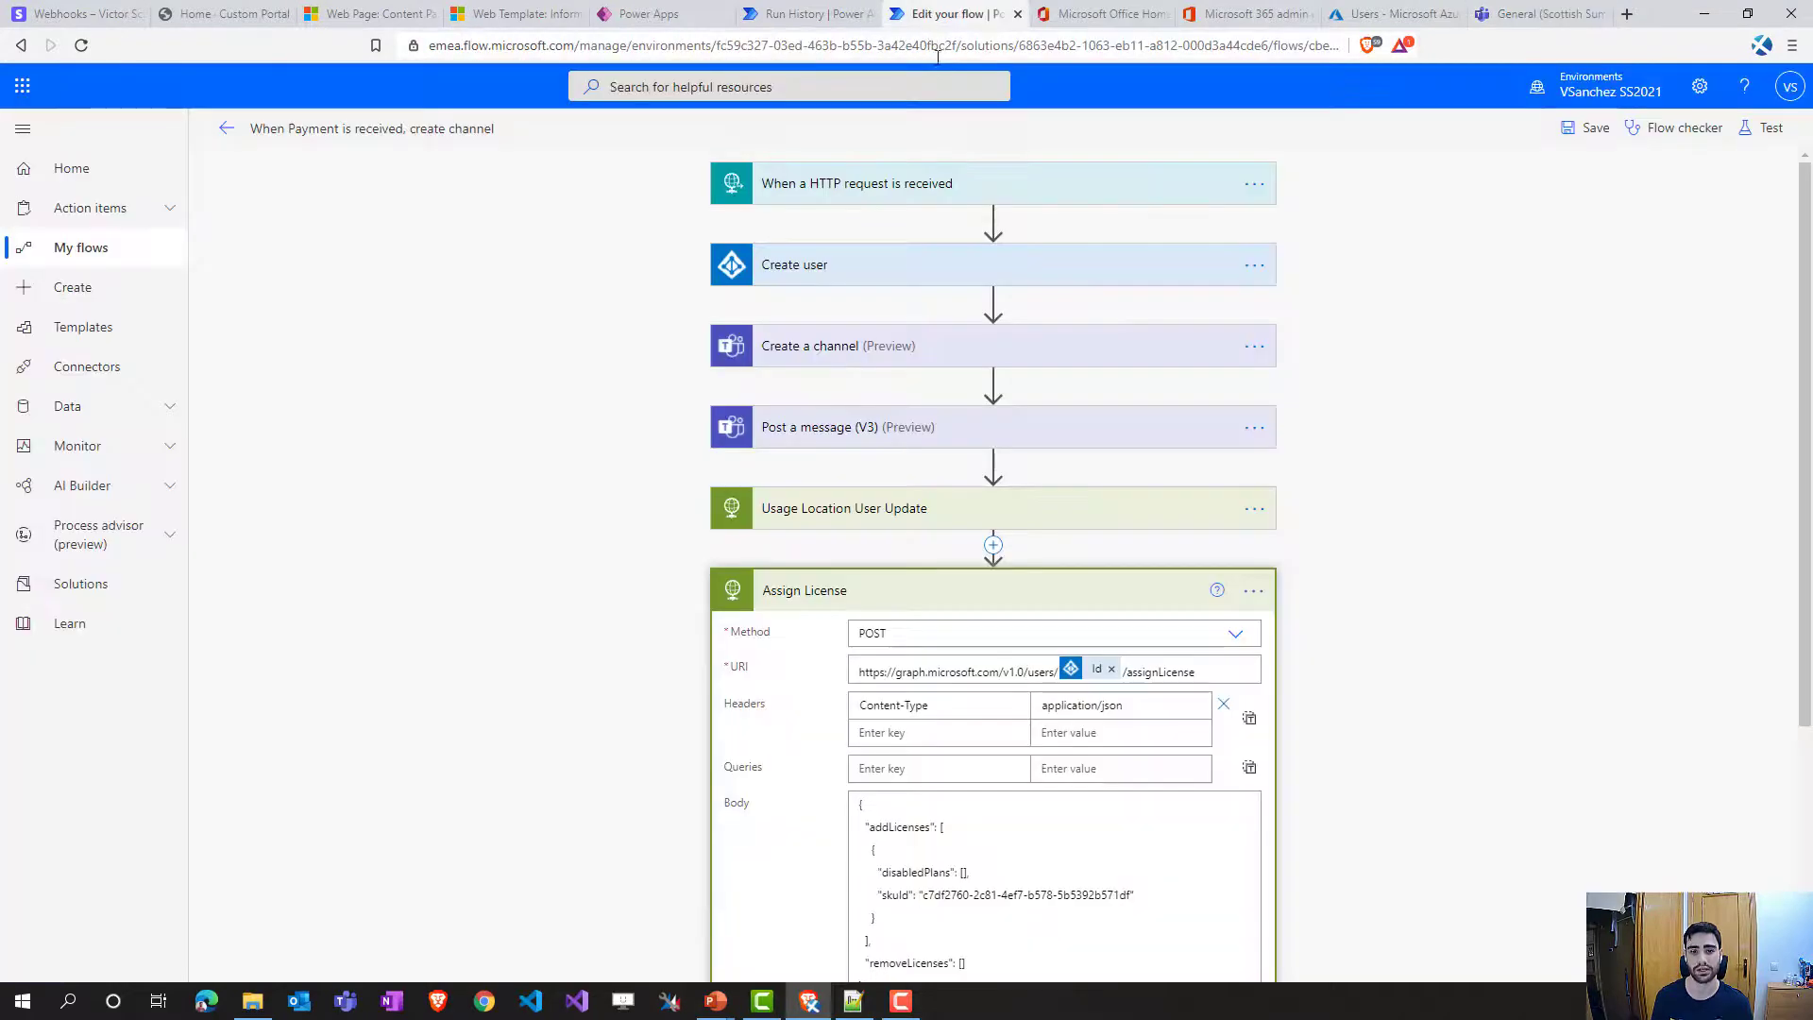
{"action": "left_click", "coordinate": [865, 346]}
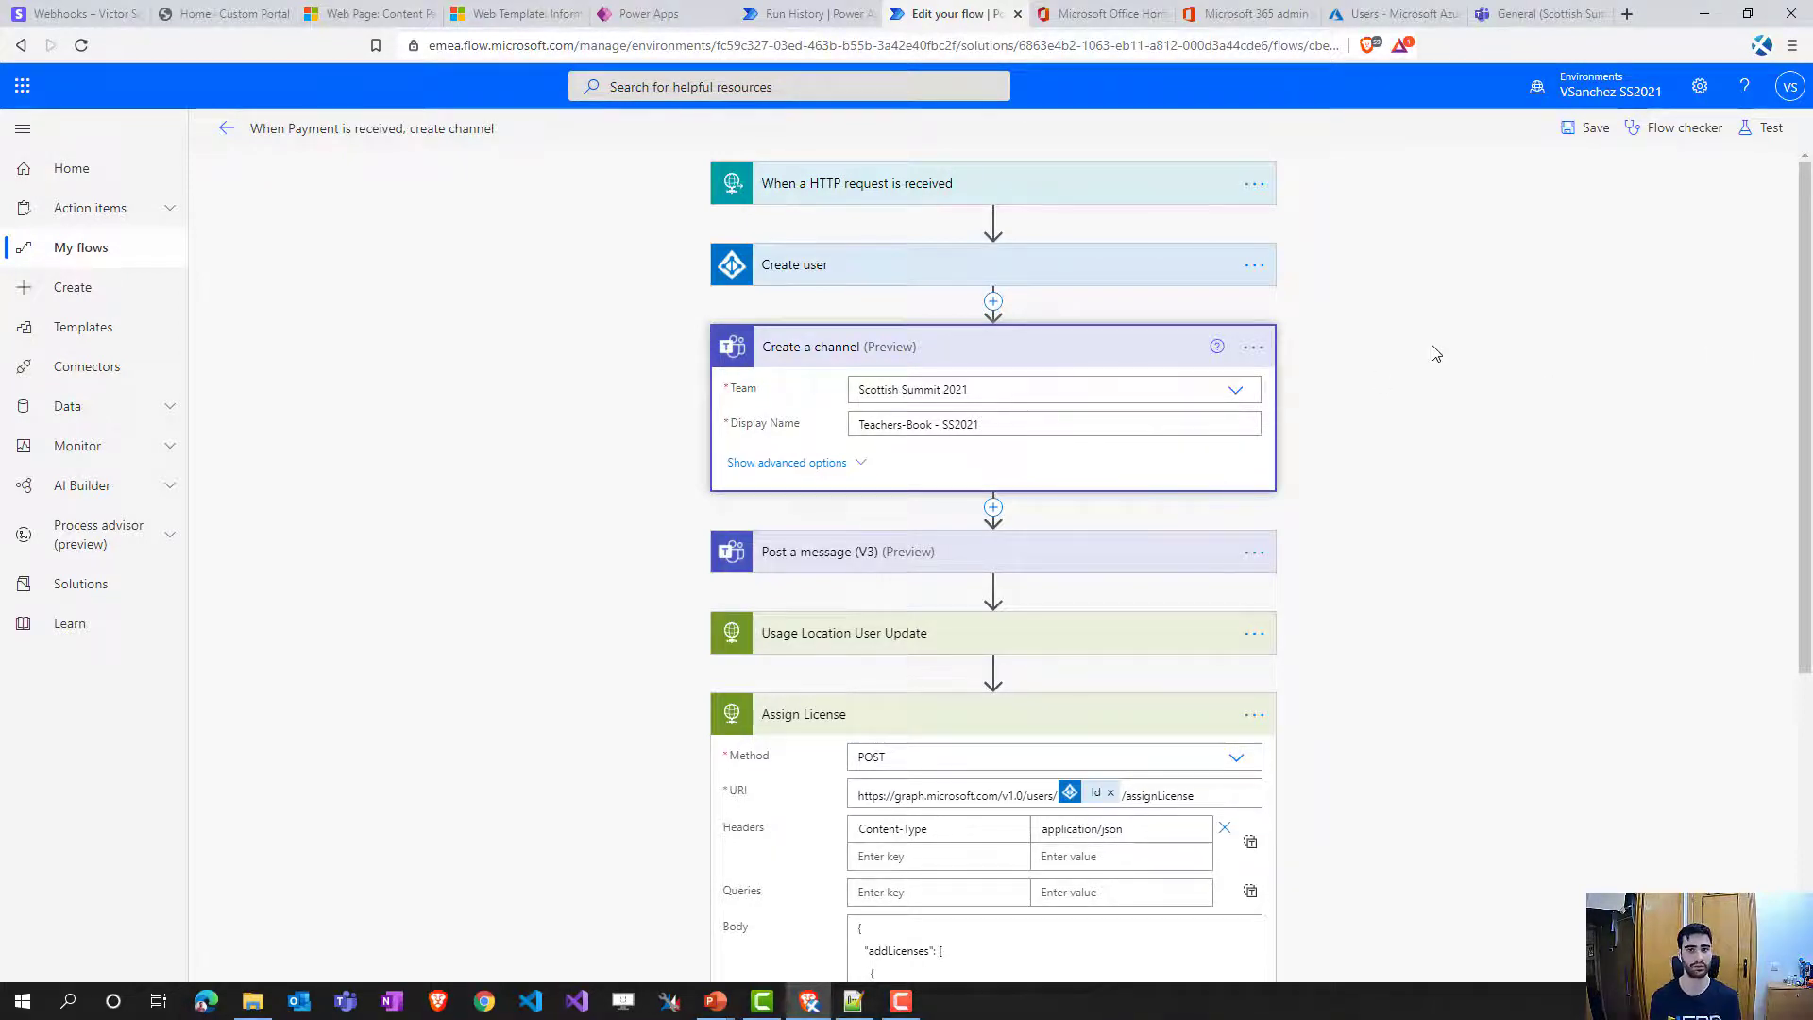
- Switch to the Book Your Teacher portal and start booking the Language Teacher
{"action": "left_click", "coordinate": [208, 16]}
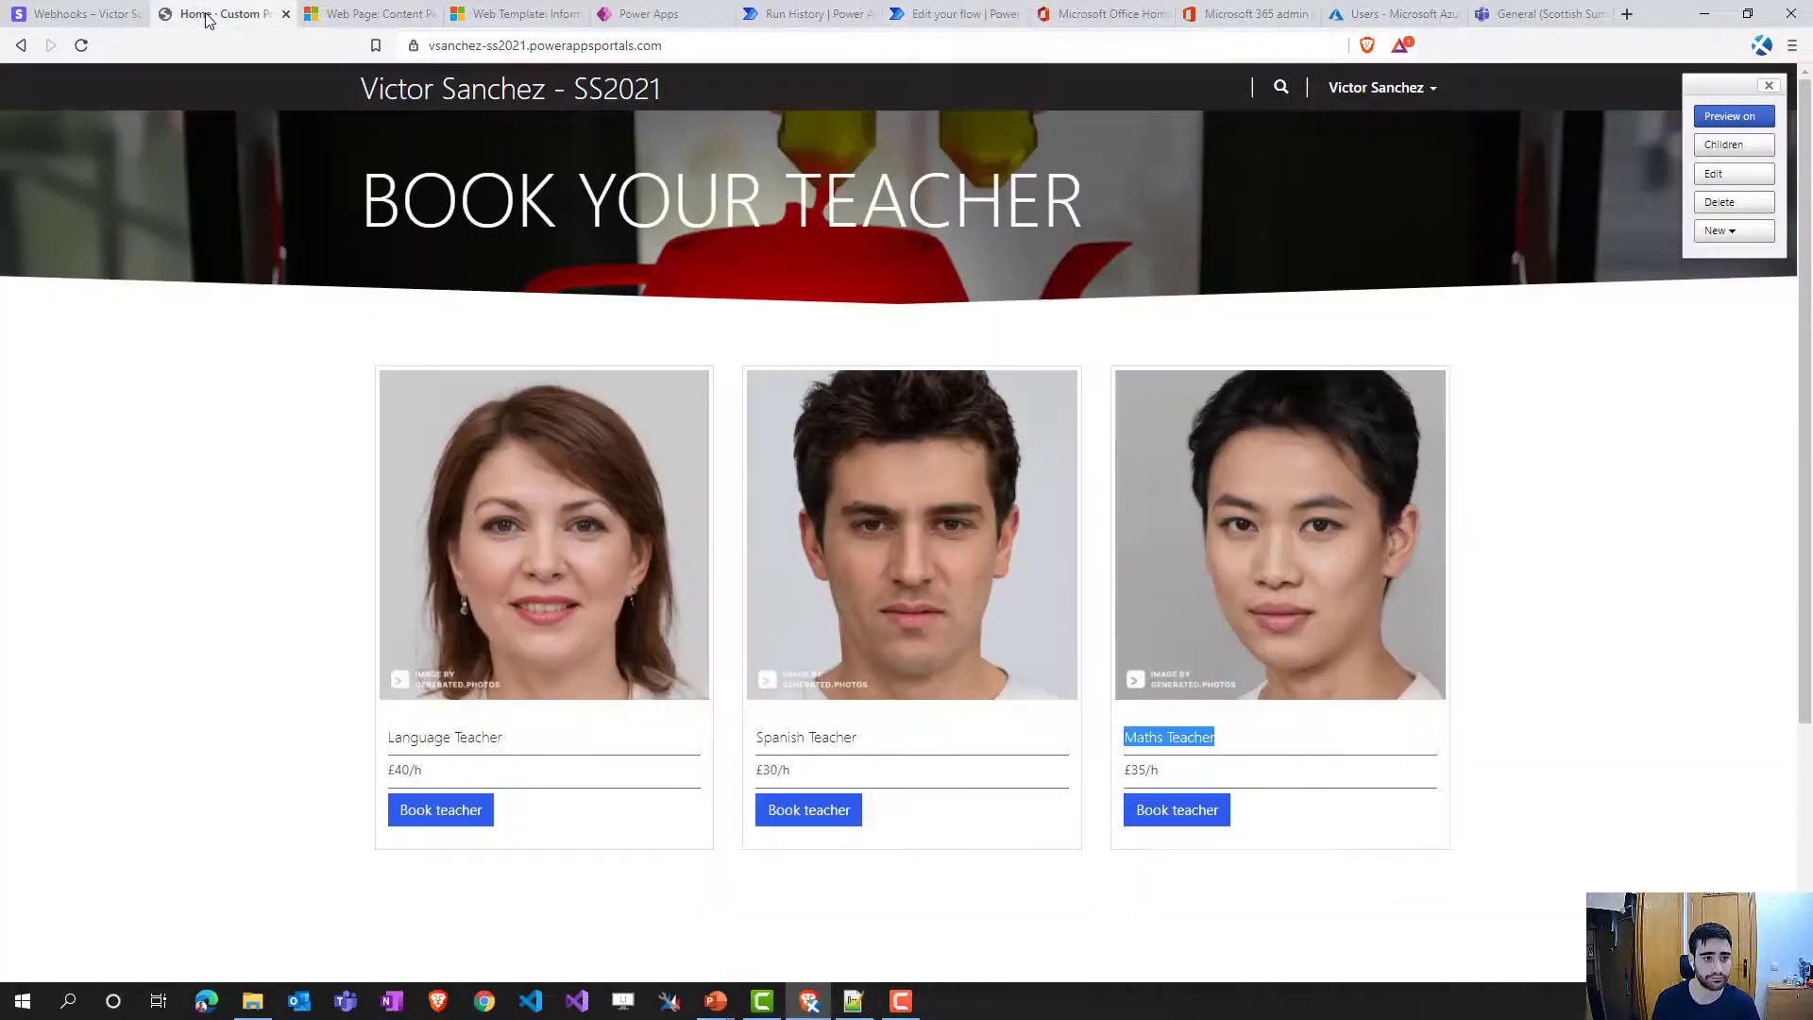
{"action": "mouse_move", "coordinate": [757, 704]}
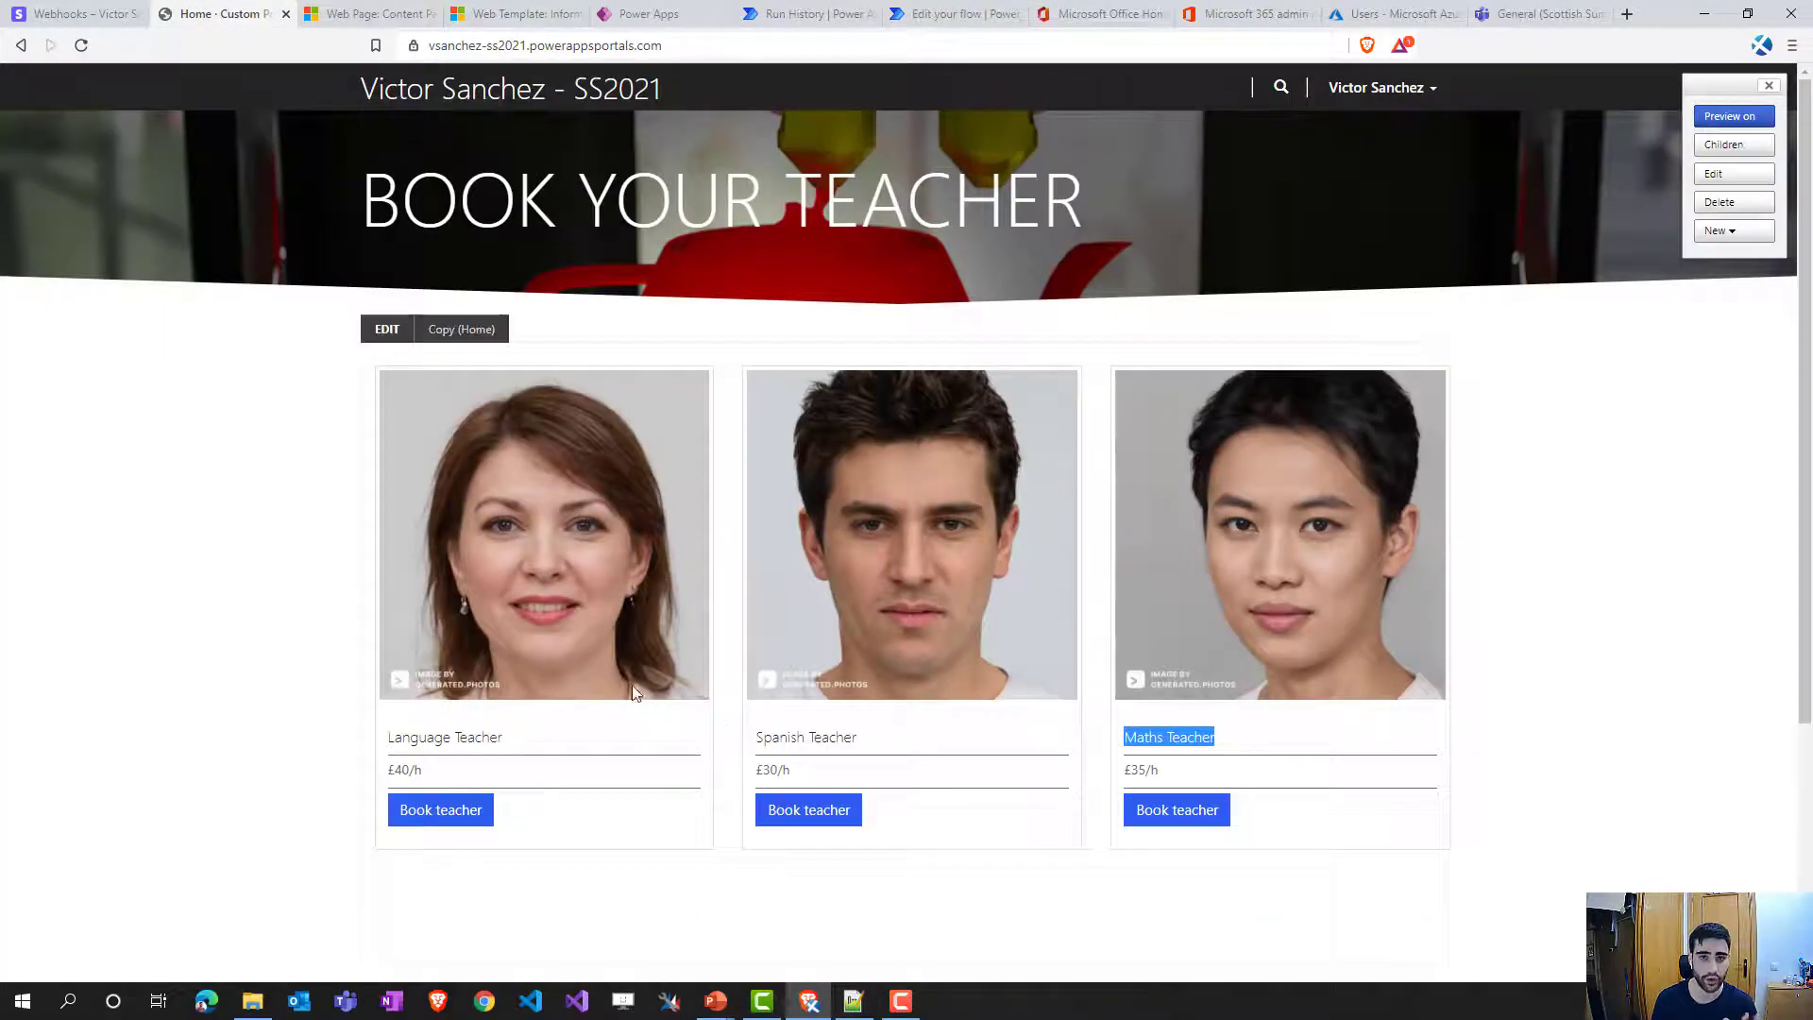
{"action": "left_click", "coordinate": [456, 813]}
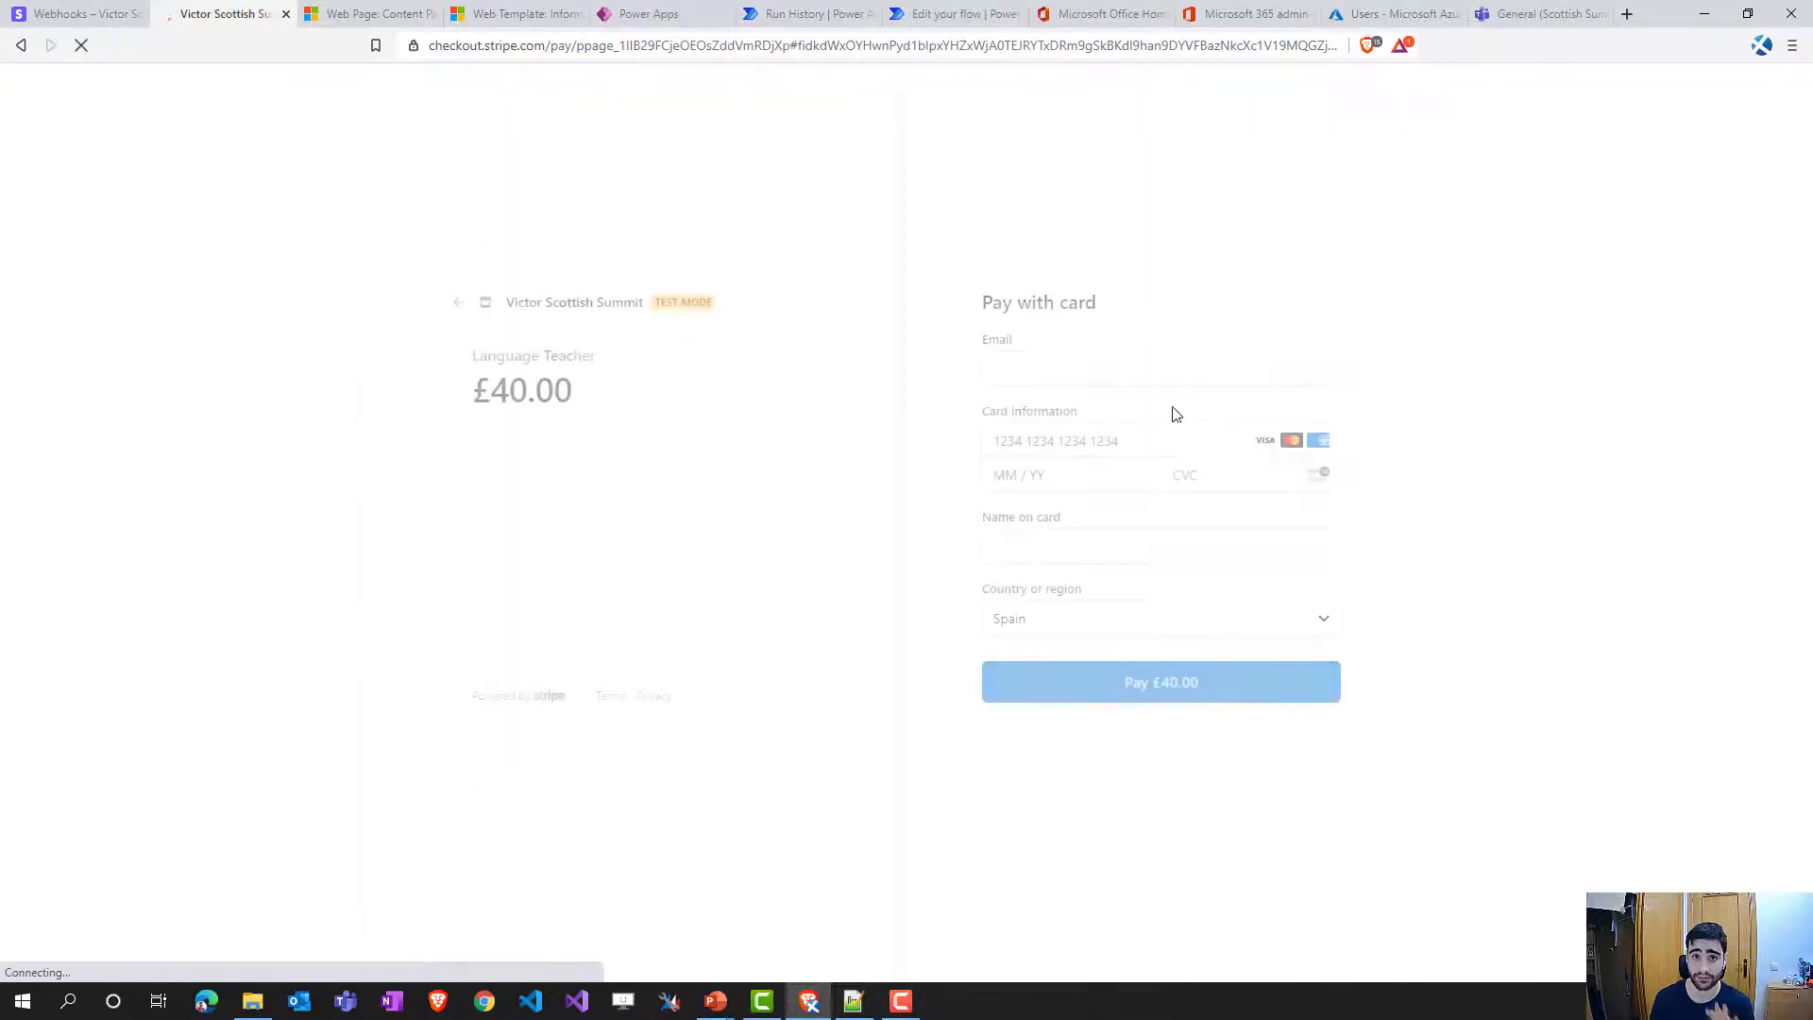
- Fill in the checkout with the customer's e-mail, test card number, expiry date, security code and cardholder name, and pay the £40.00
{"action": "left_click", "coordinate": [1044, 363]}
{"action": "left_click", "coordinate": [1064, 406]}
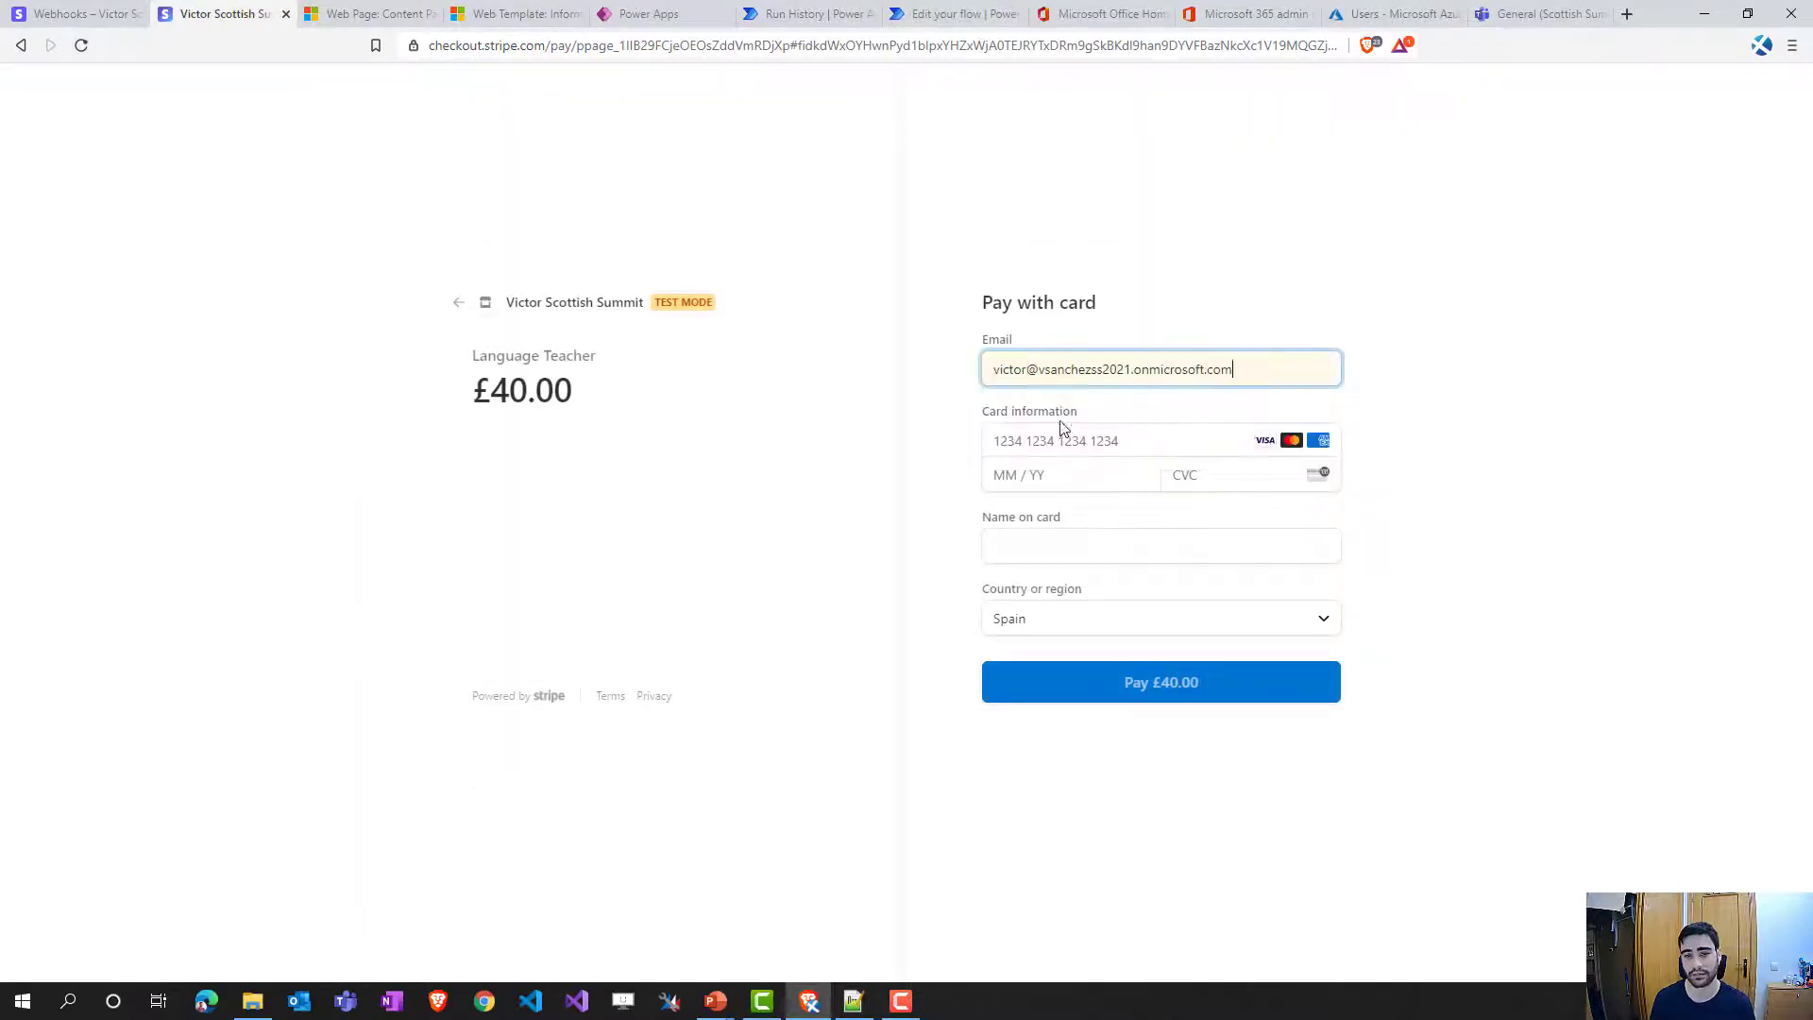
{"action": "left_click", "coordinate": [1040, 441]}
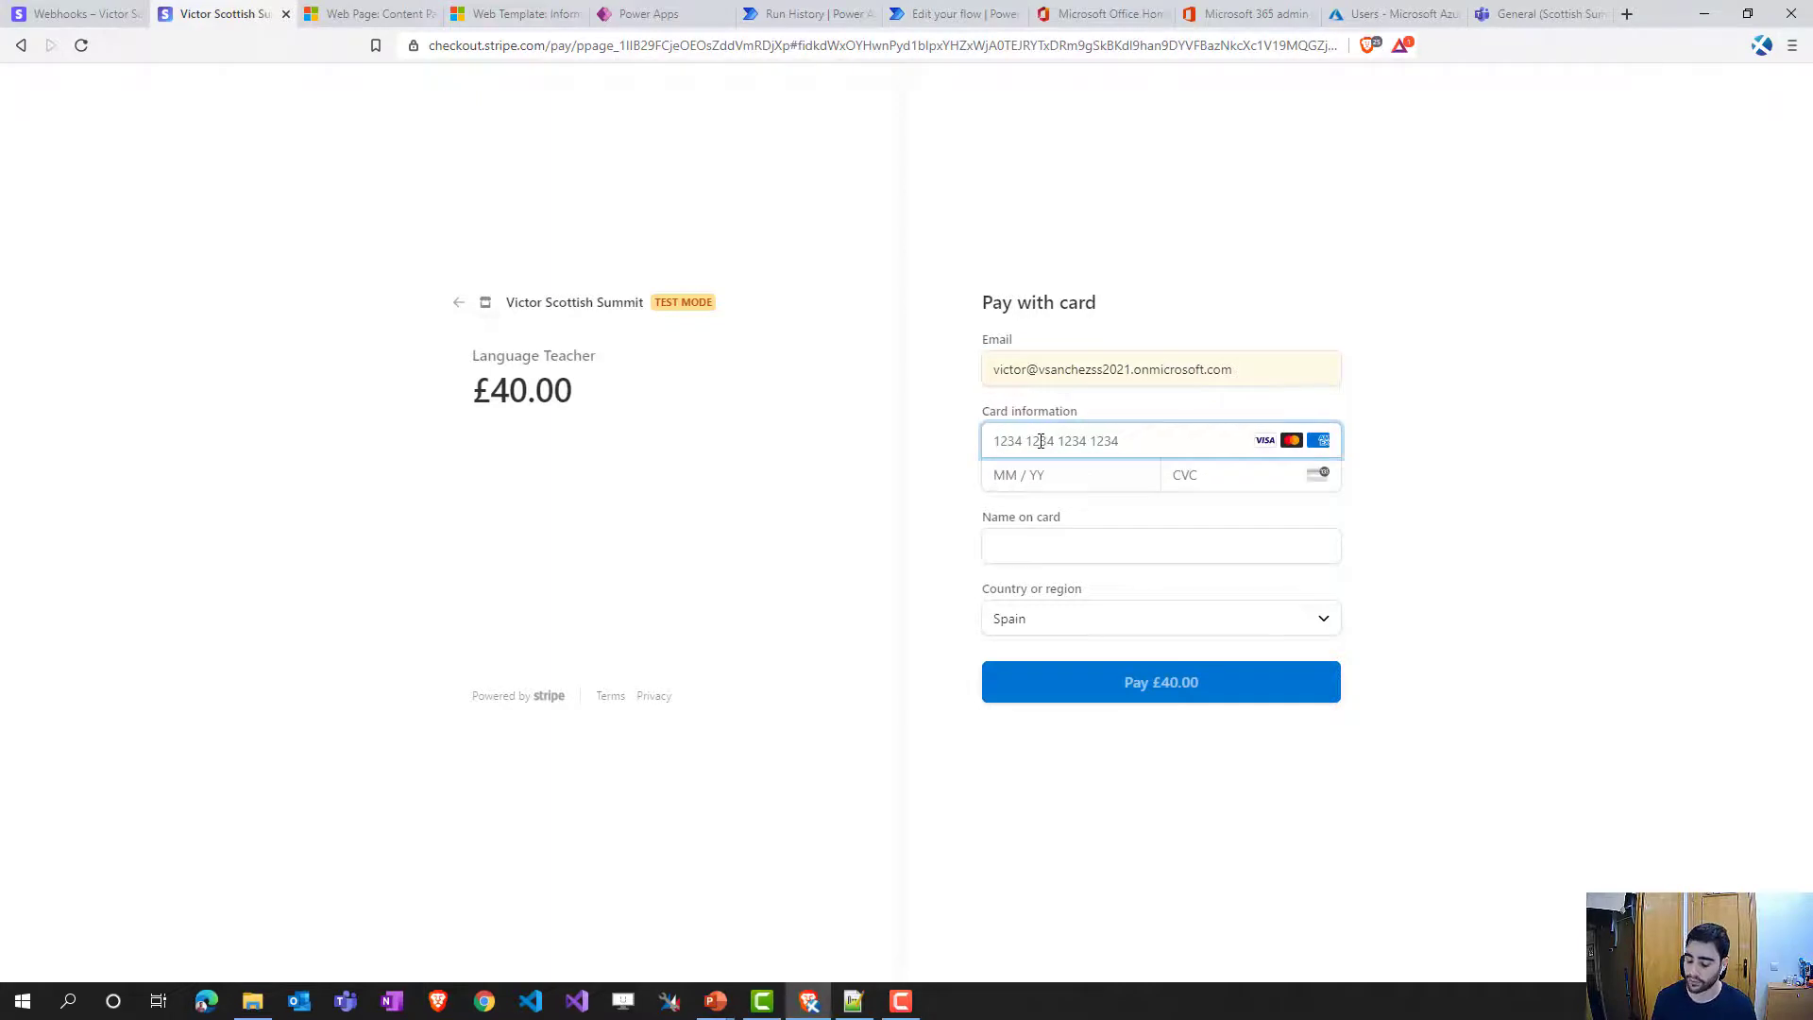
{"action": "type", "text": "4242 4242 4242 4242"}
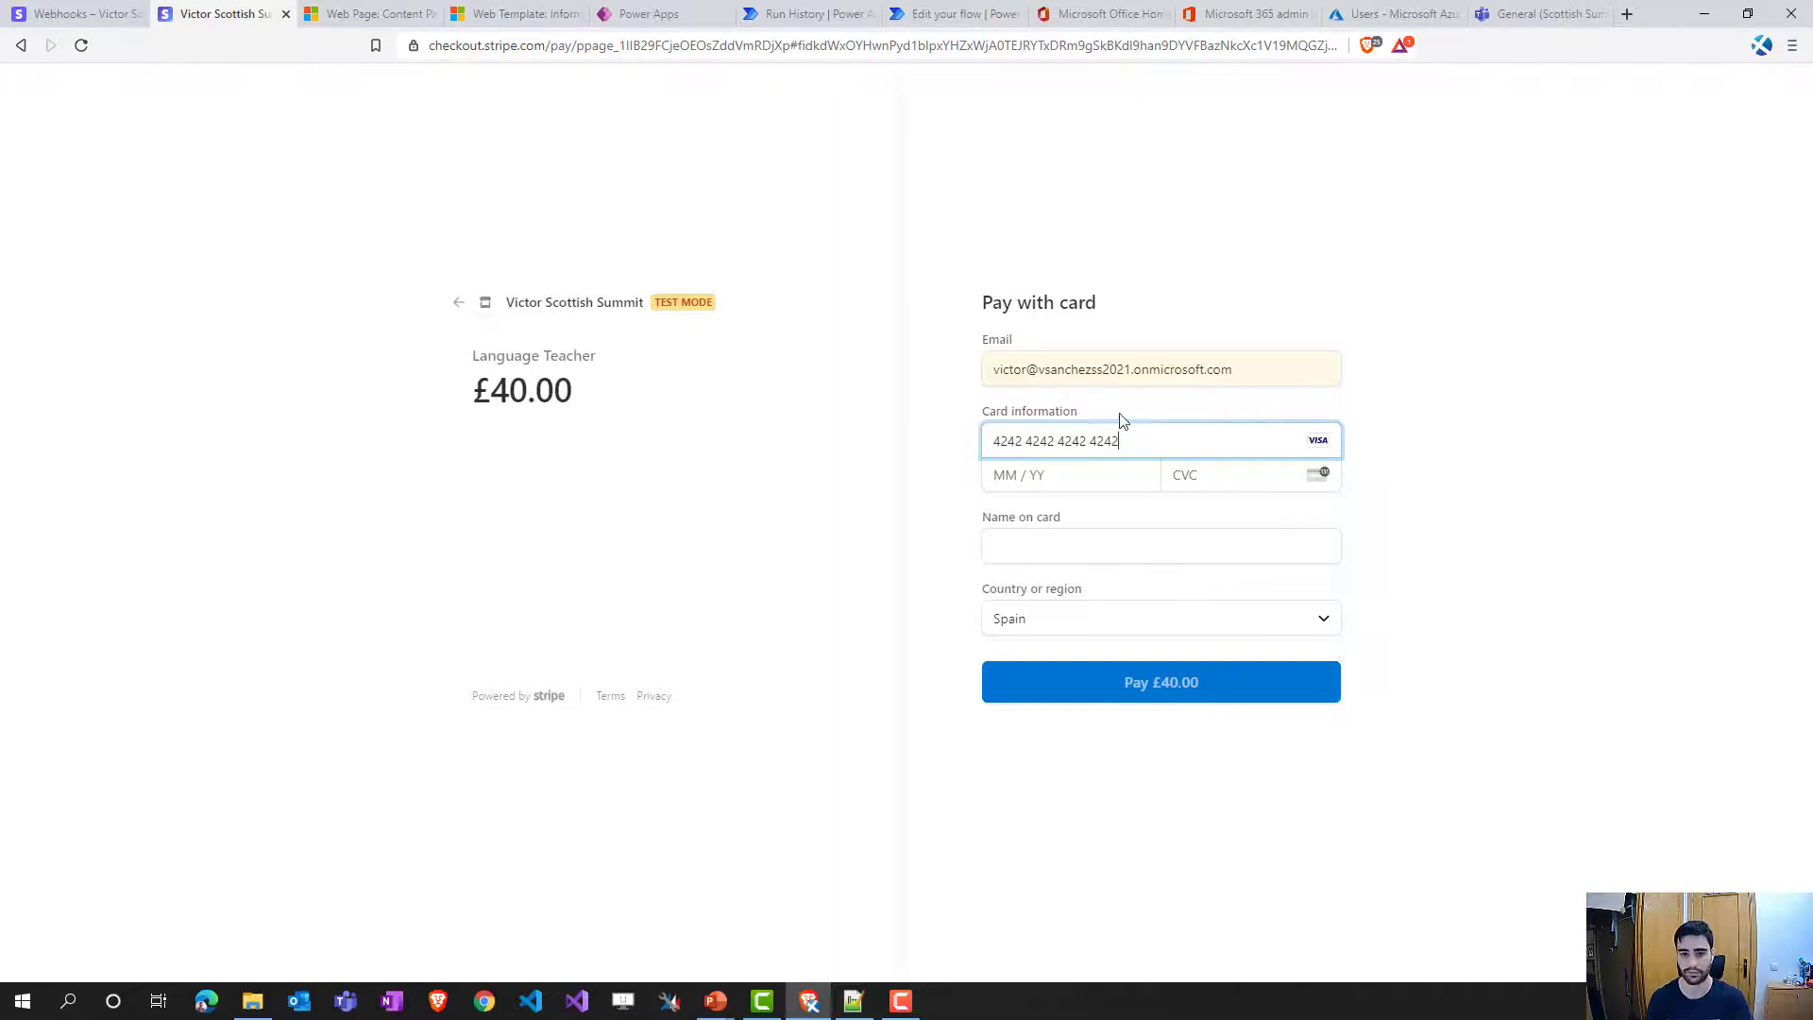
{"action": "left_click", "coordinate": [1080, 477]}
{"action": "type", "text": "0123"}
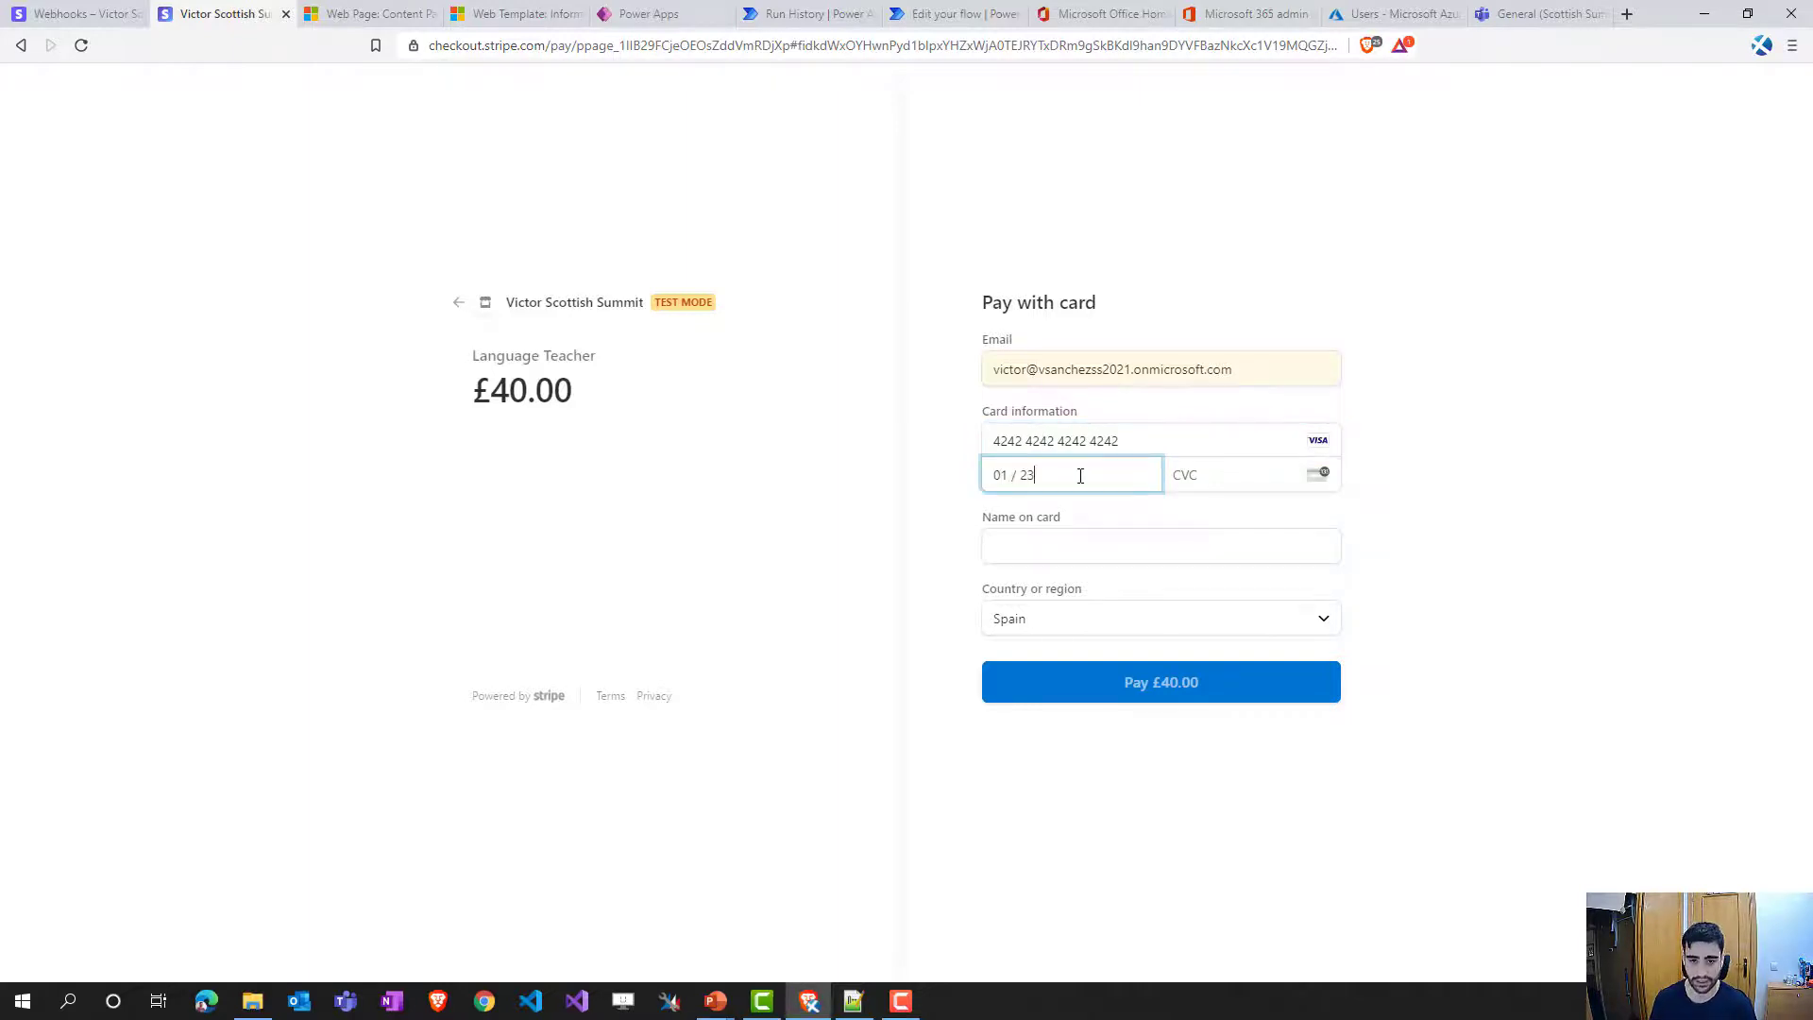
{"action": "type", "text": "123"}
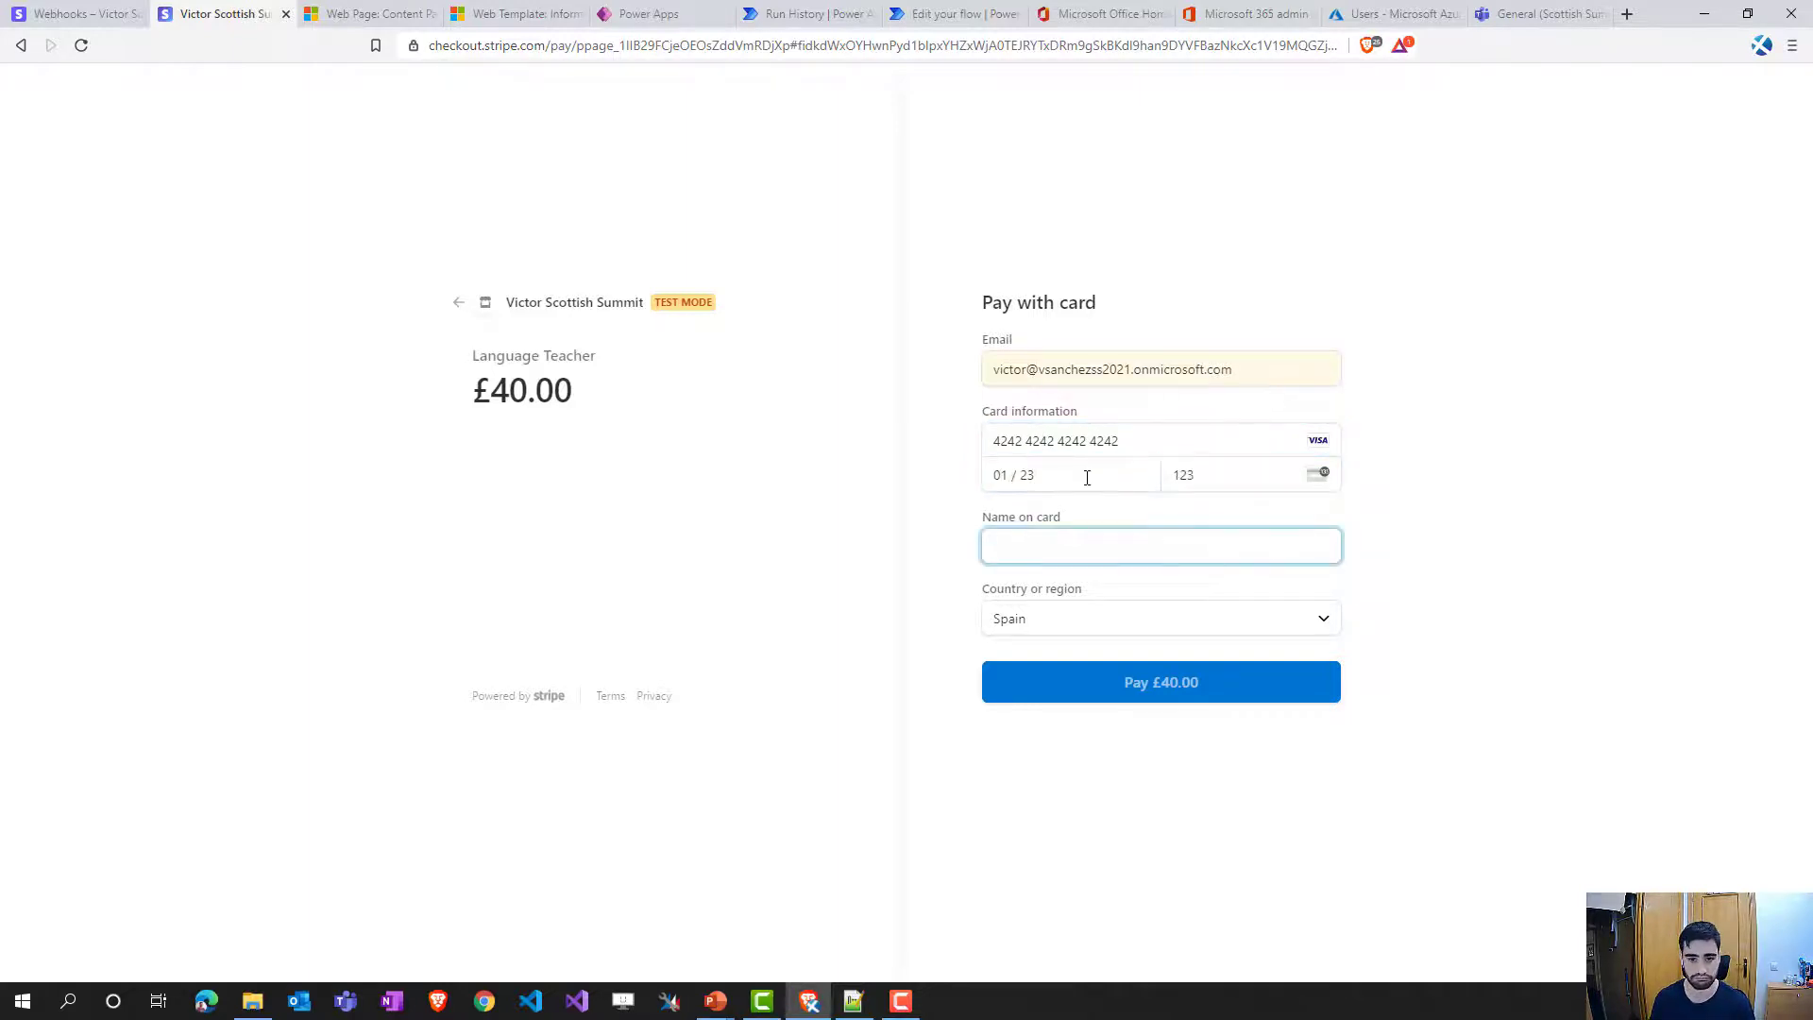
{"action": "left_click", "coordinate": [1087, 478]}
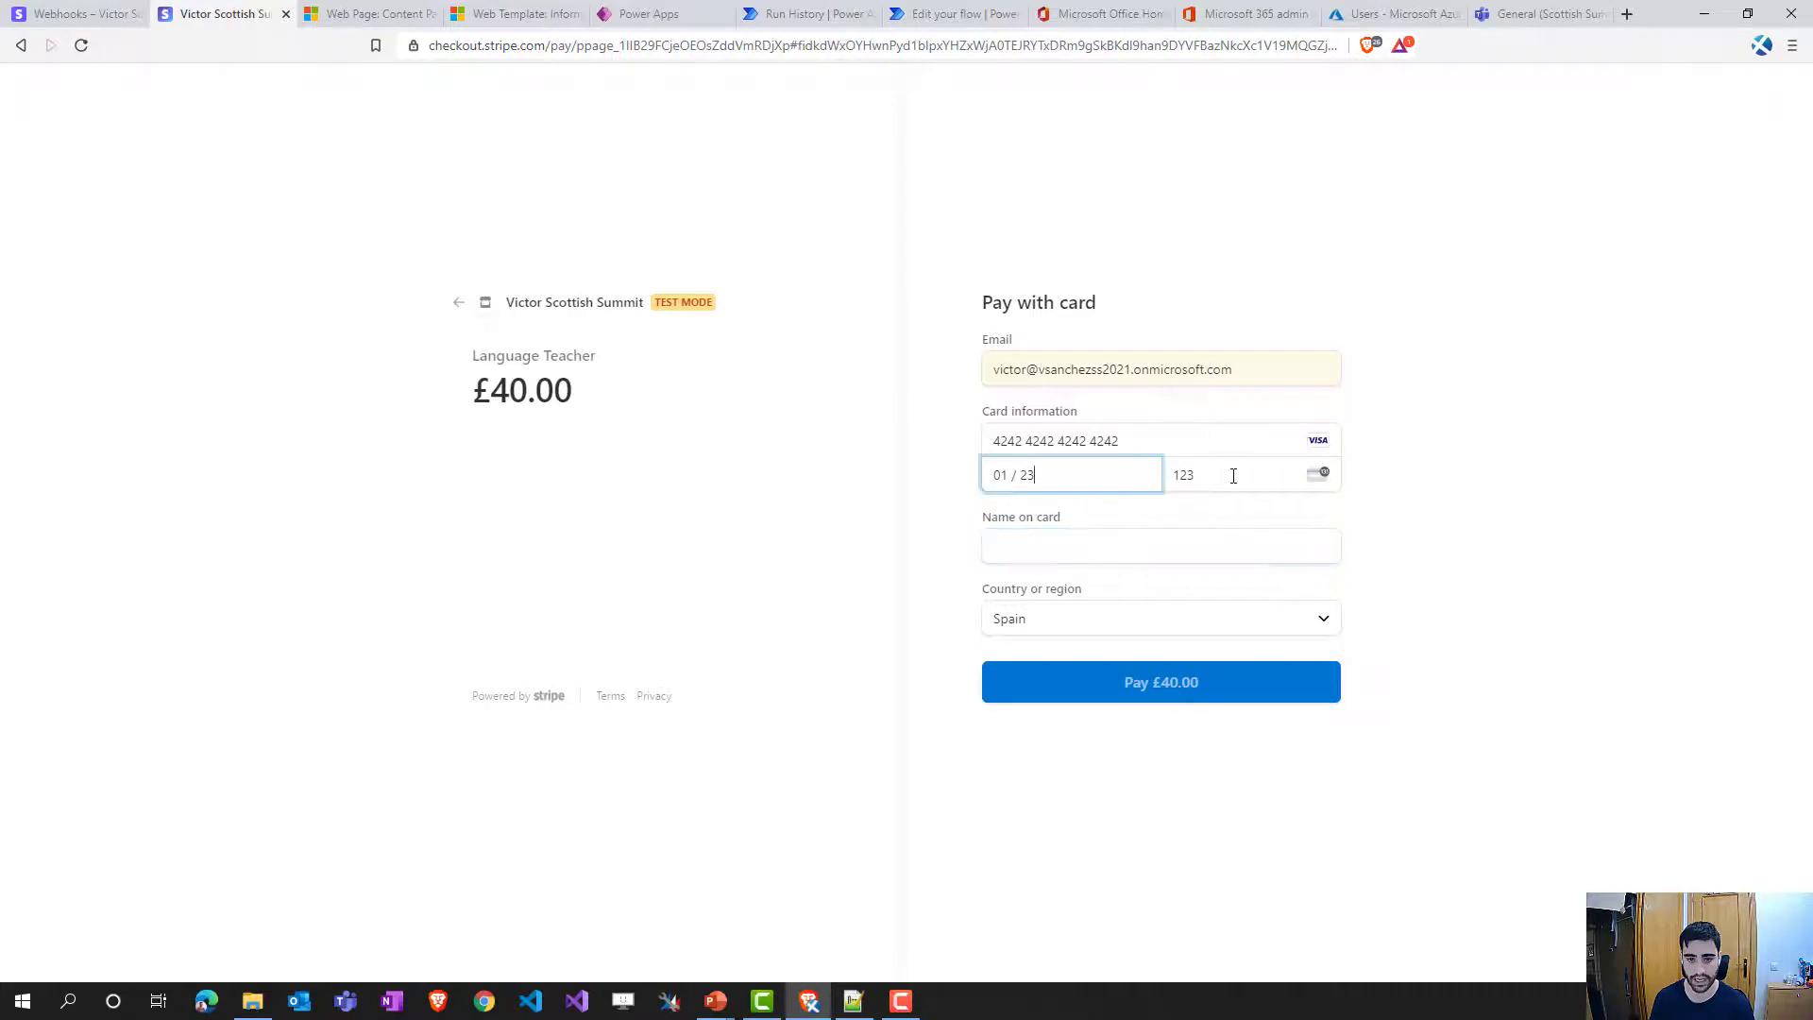
{"action": "left_click", "coordinate": [1120, 543]}
{"action": "type", "text": "VS"}
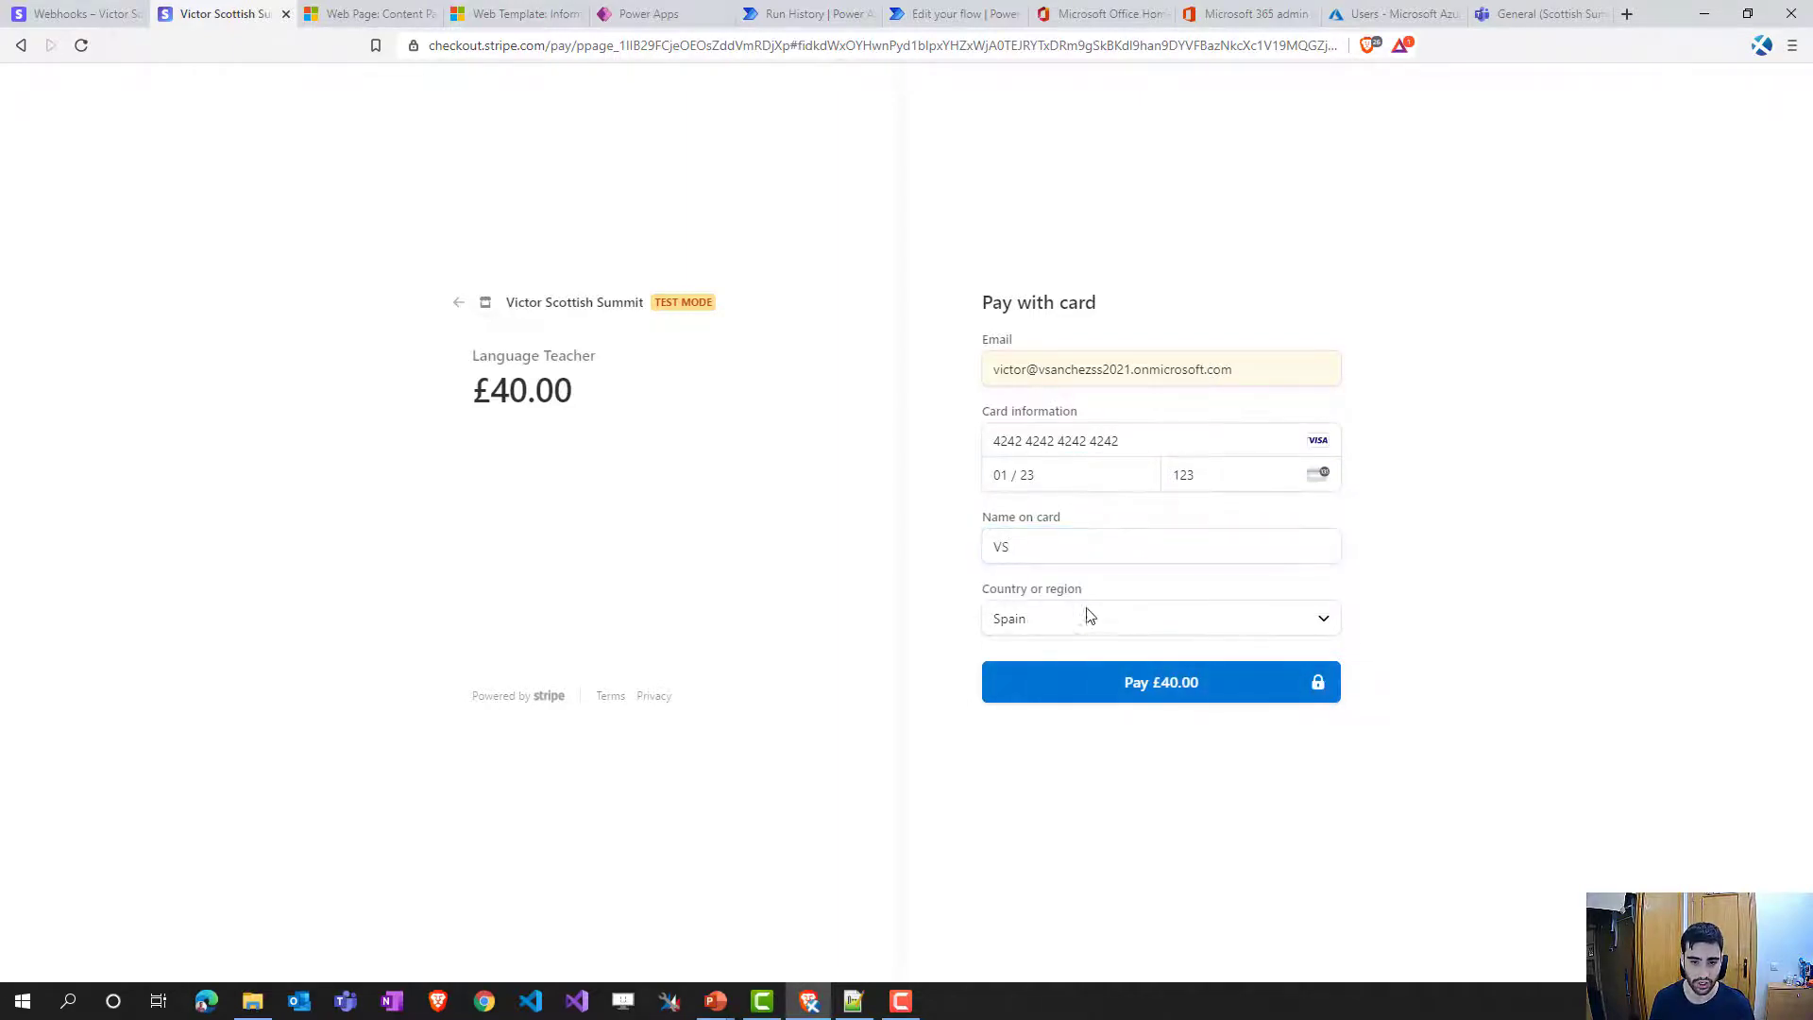
{"action": "left_click", "coordinate": [1147, 688]}
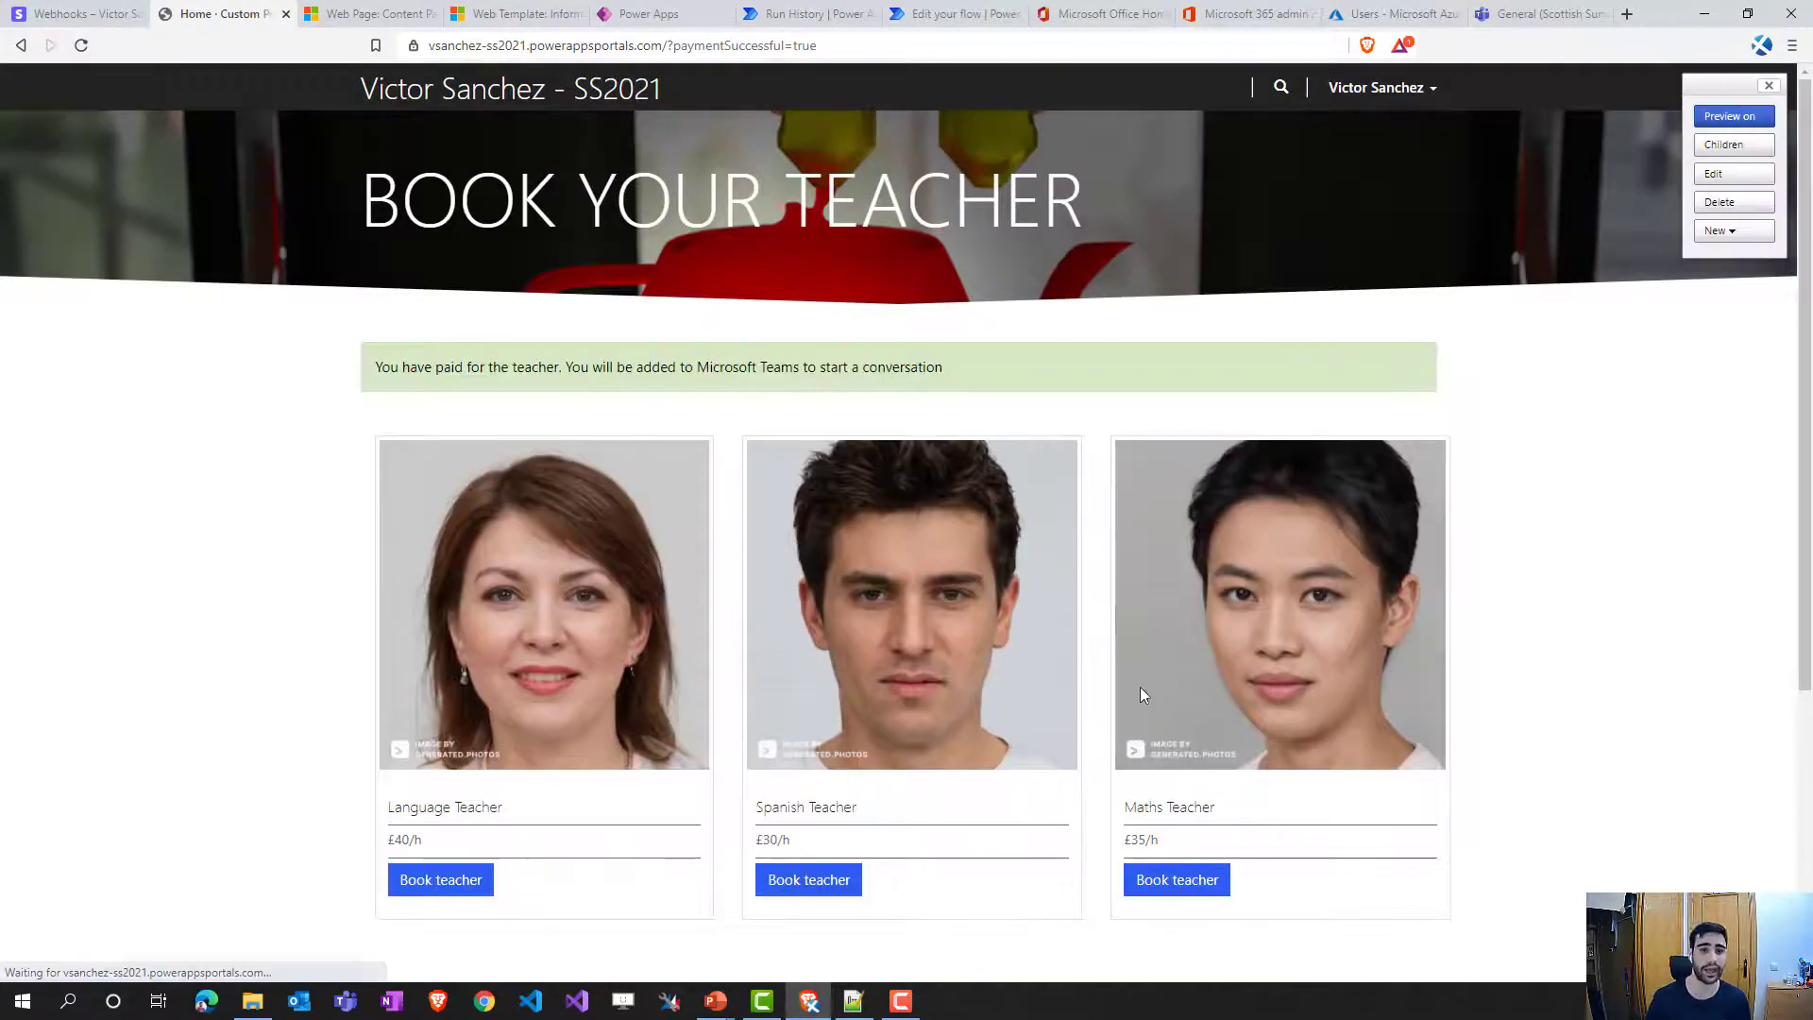
- Examine the paymentSuccessful parameter in the portal's page address and the payment alert above the teachers
{"action": "left_click_drag", "start_coordinate": [666, 45], "coordinate": [818, 45]}
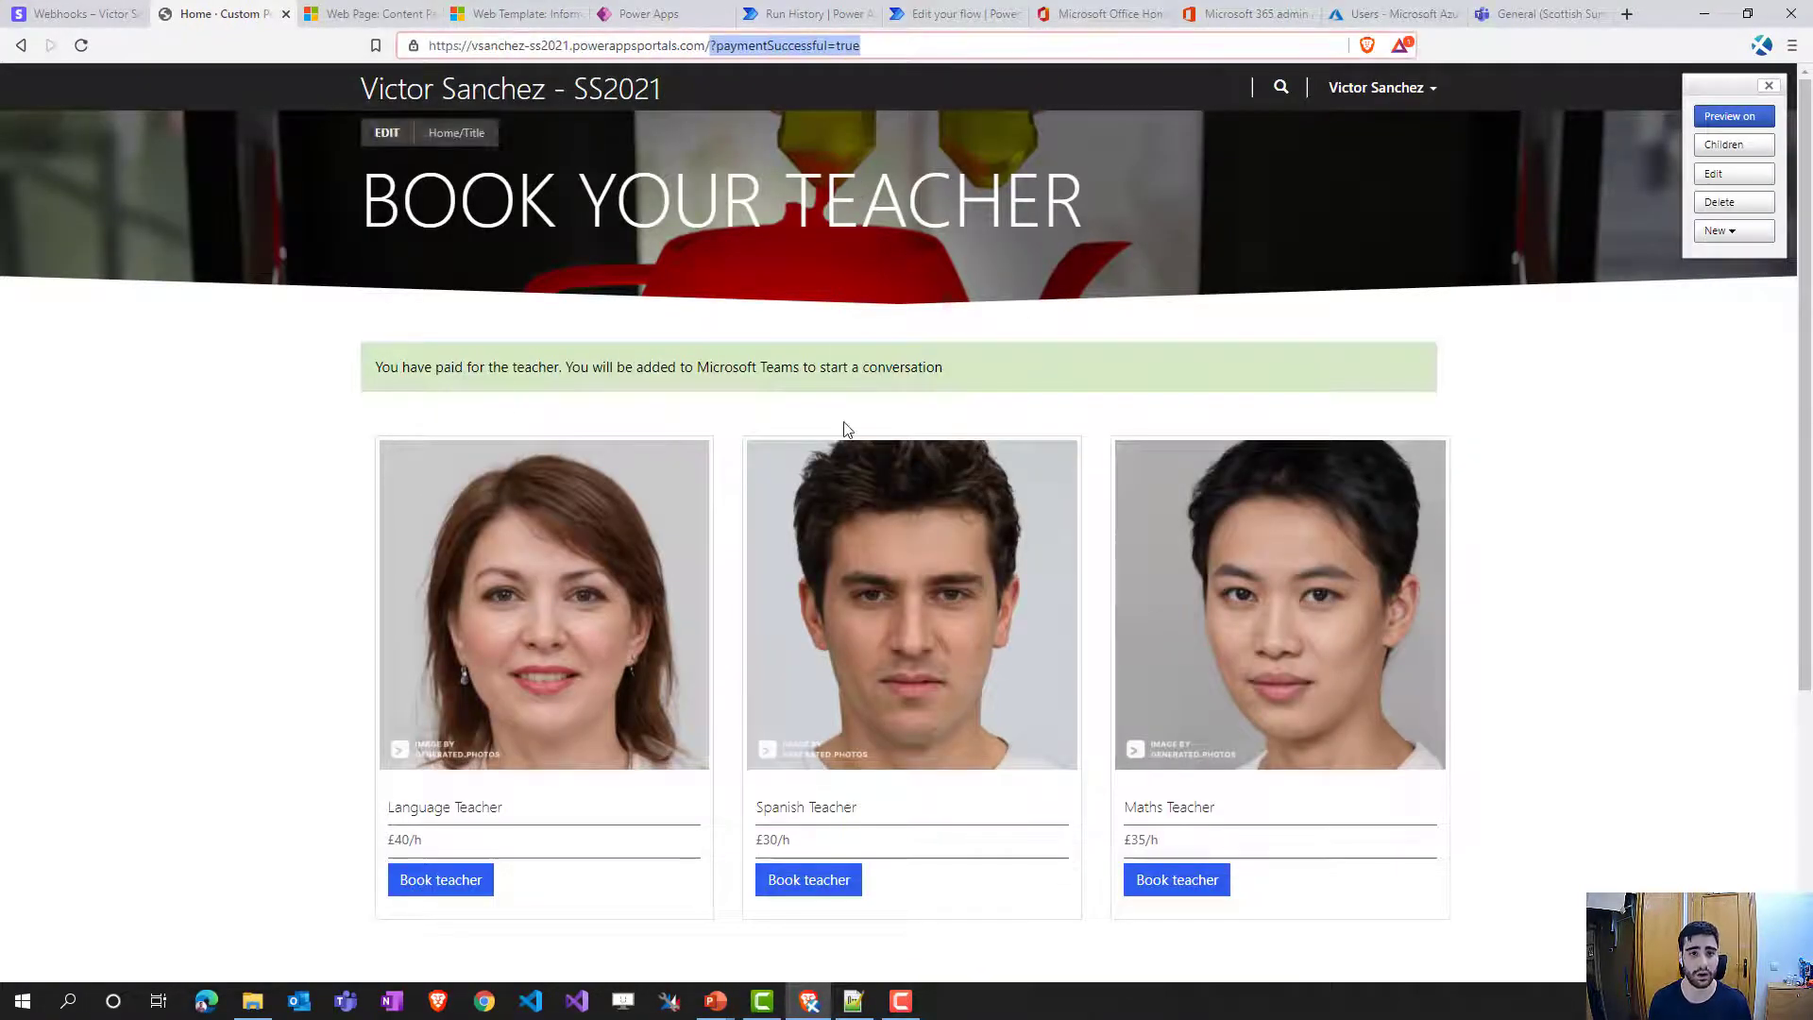
{"action": "left_click_drag", "start_coordinate": [376, 367], "coordinate": [942, 349]}
{"action": "left_click", "coordinate": [930, 359]}
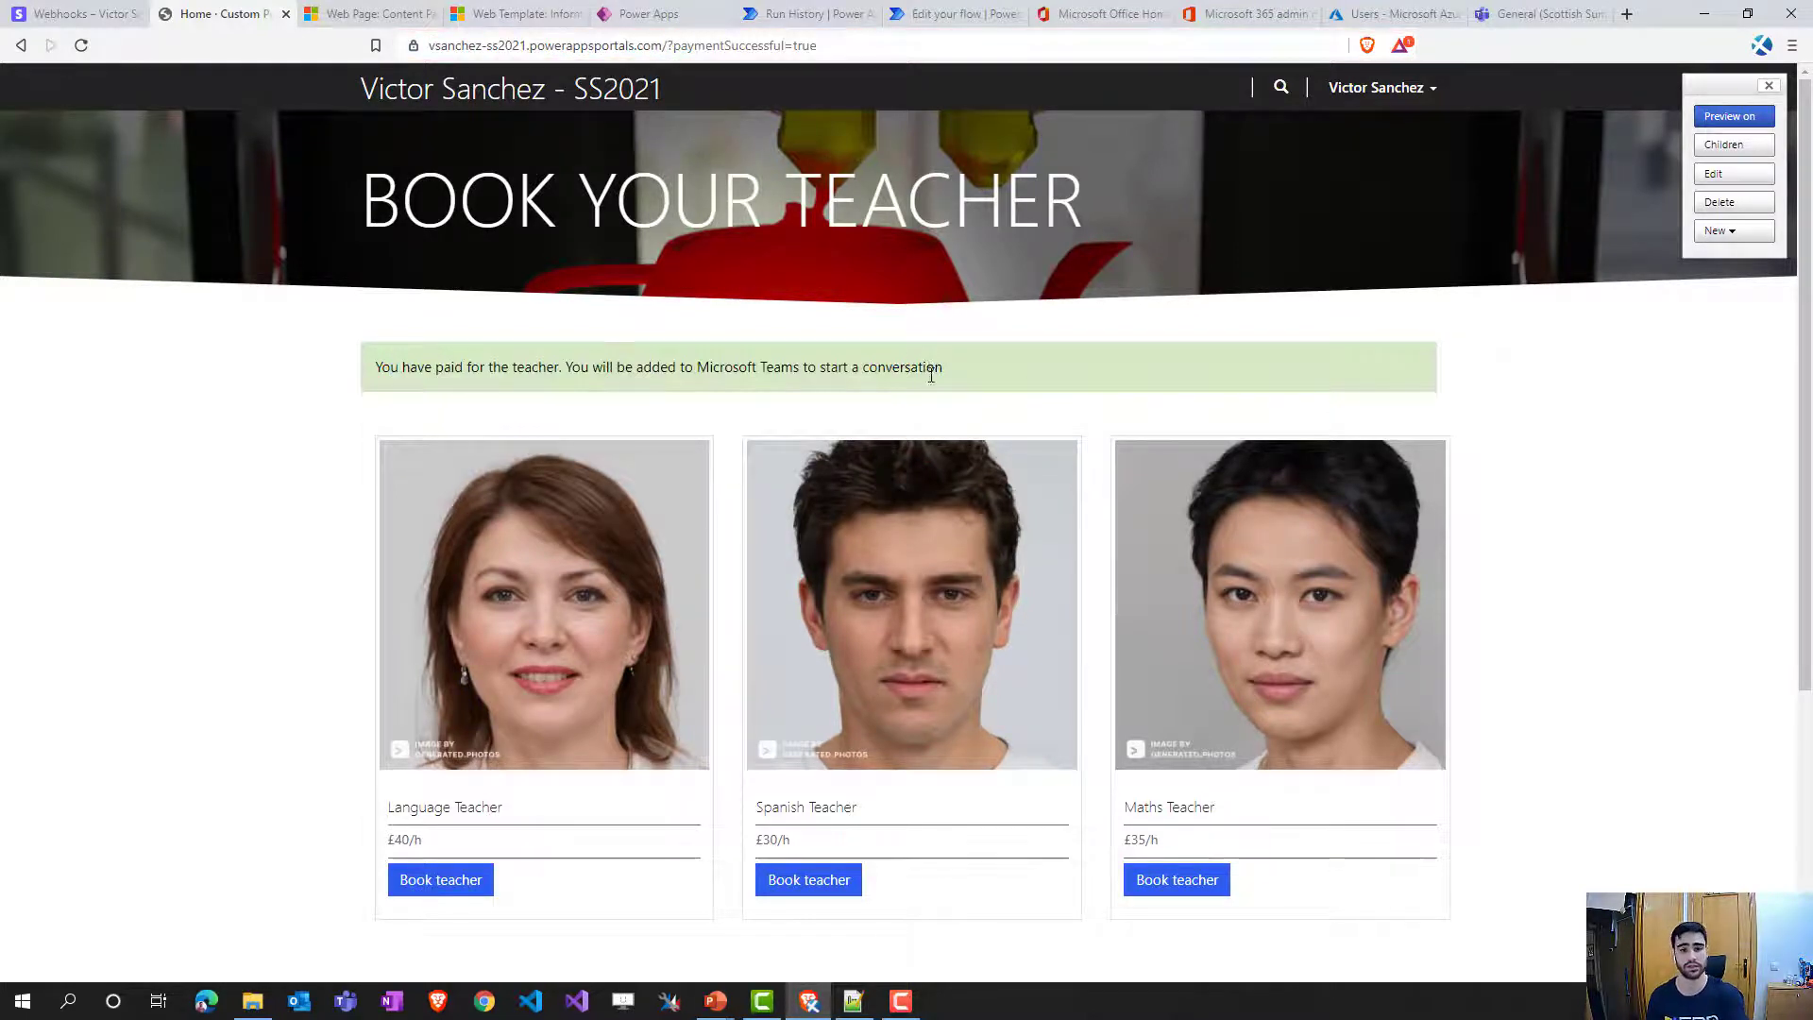
- Start another Language Teacher booking, go back from the checkout without paying, and examine the portal's address parameter and alert
{"action": "left_click", "coordinate": [475, 880]}
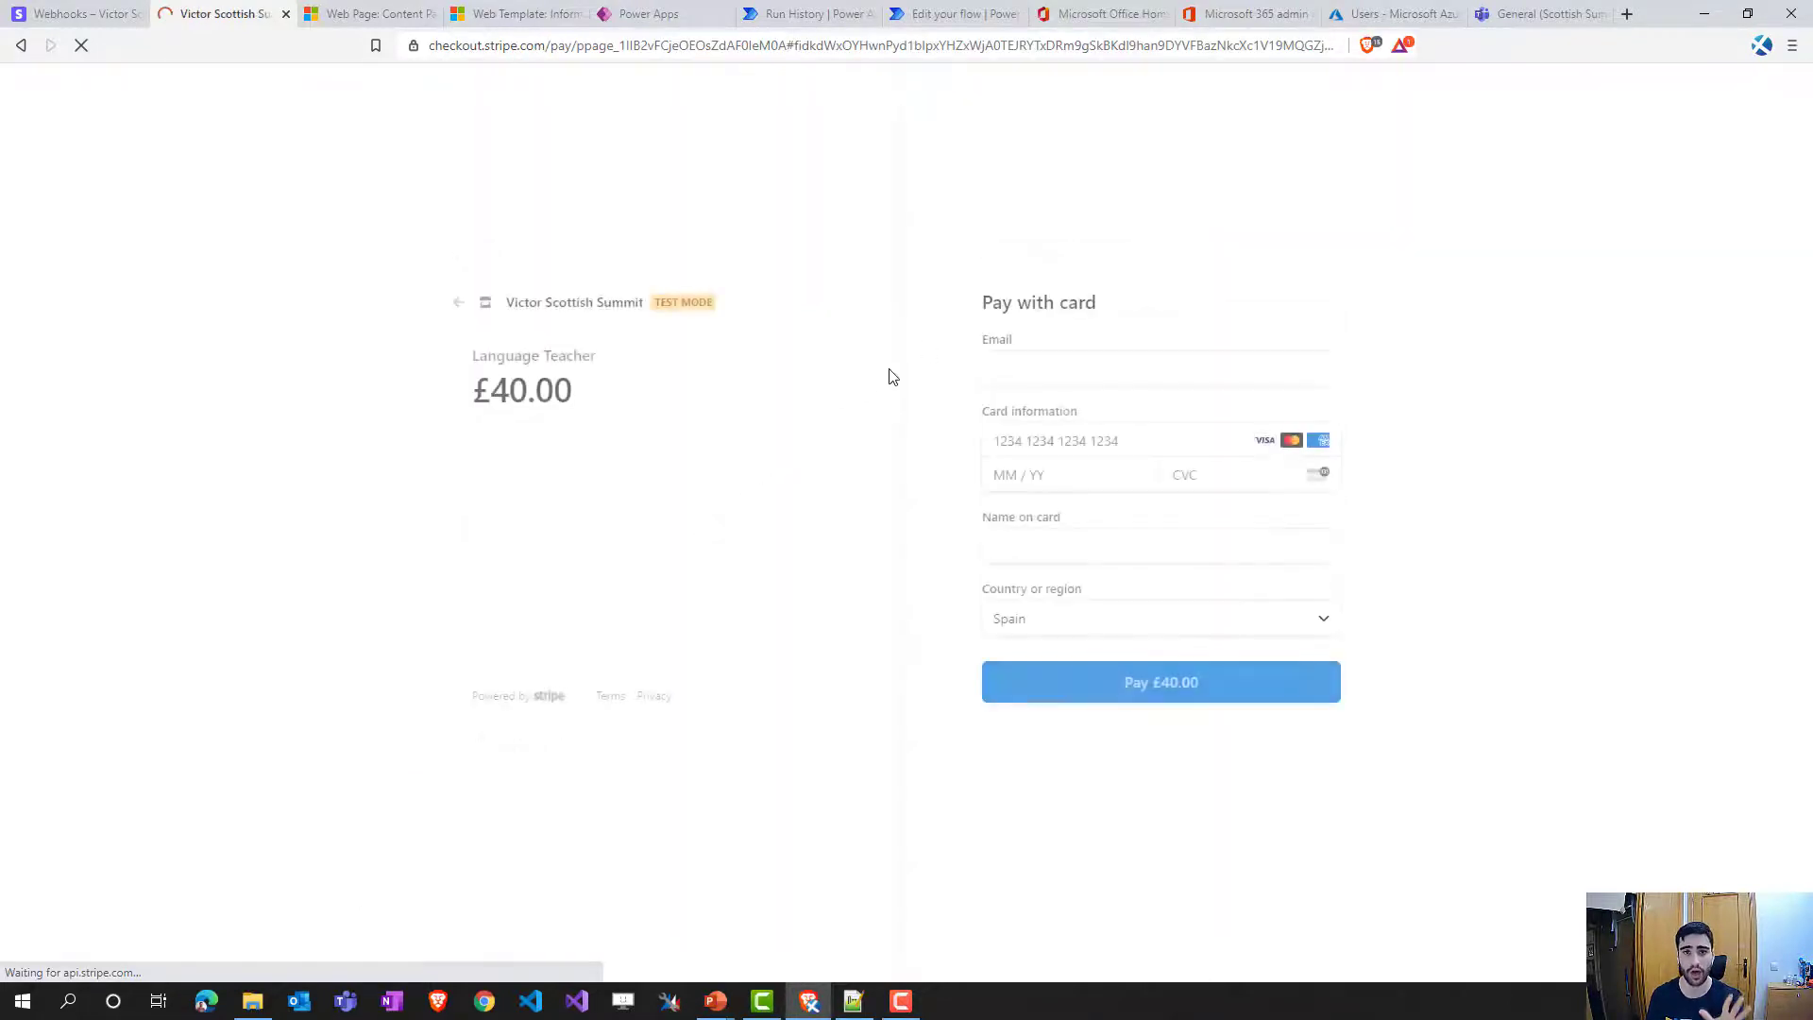
{"action": "left_click", "coordinate": [482, 303]}
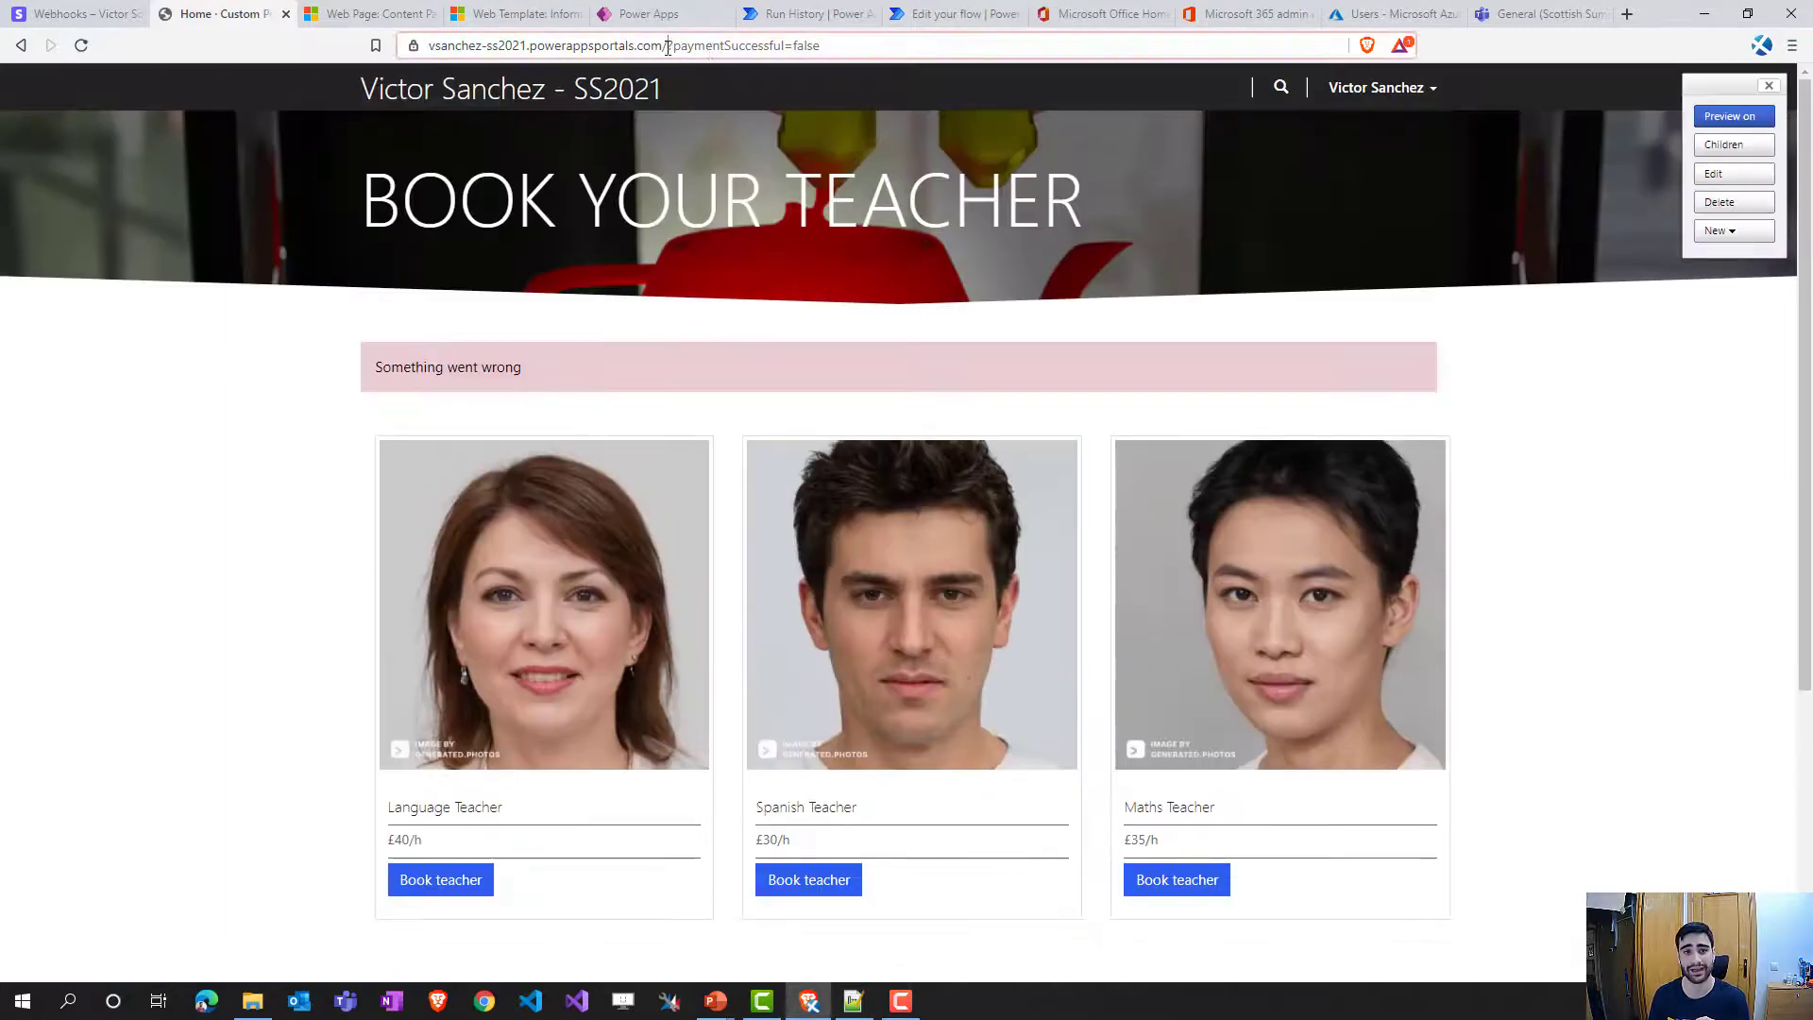
{"action": "left_click_drag", "start_coordinate": [710, 45], "coordinate": [874, 49]}
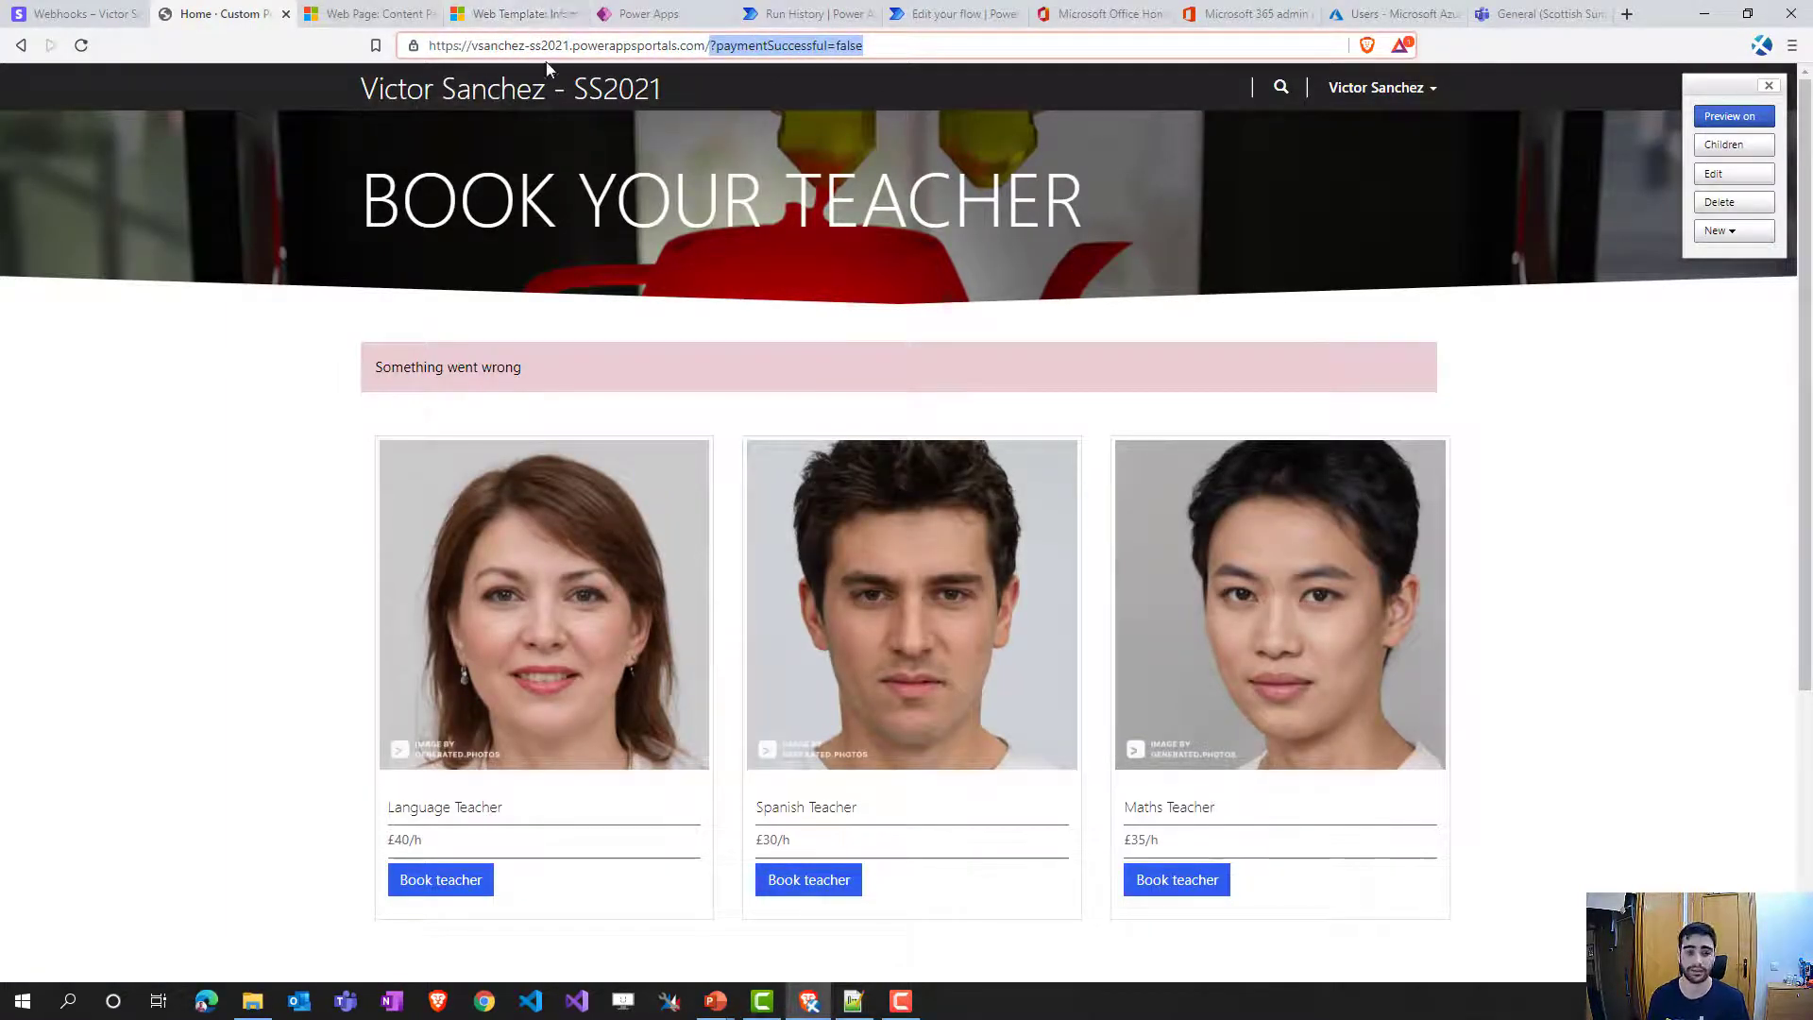
{"action": "left_click_drag", "start_coordinate": [375, 367], "coordinate": [546, 376]}
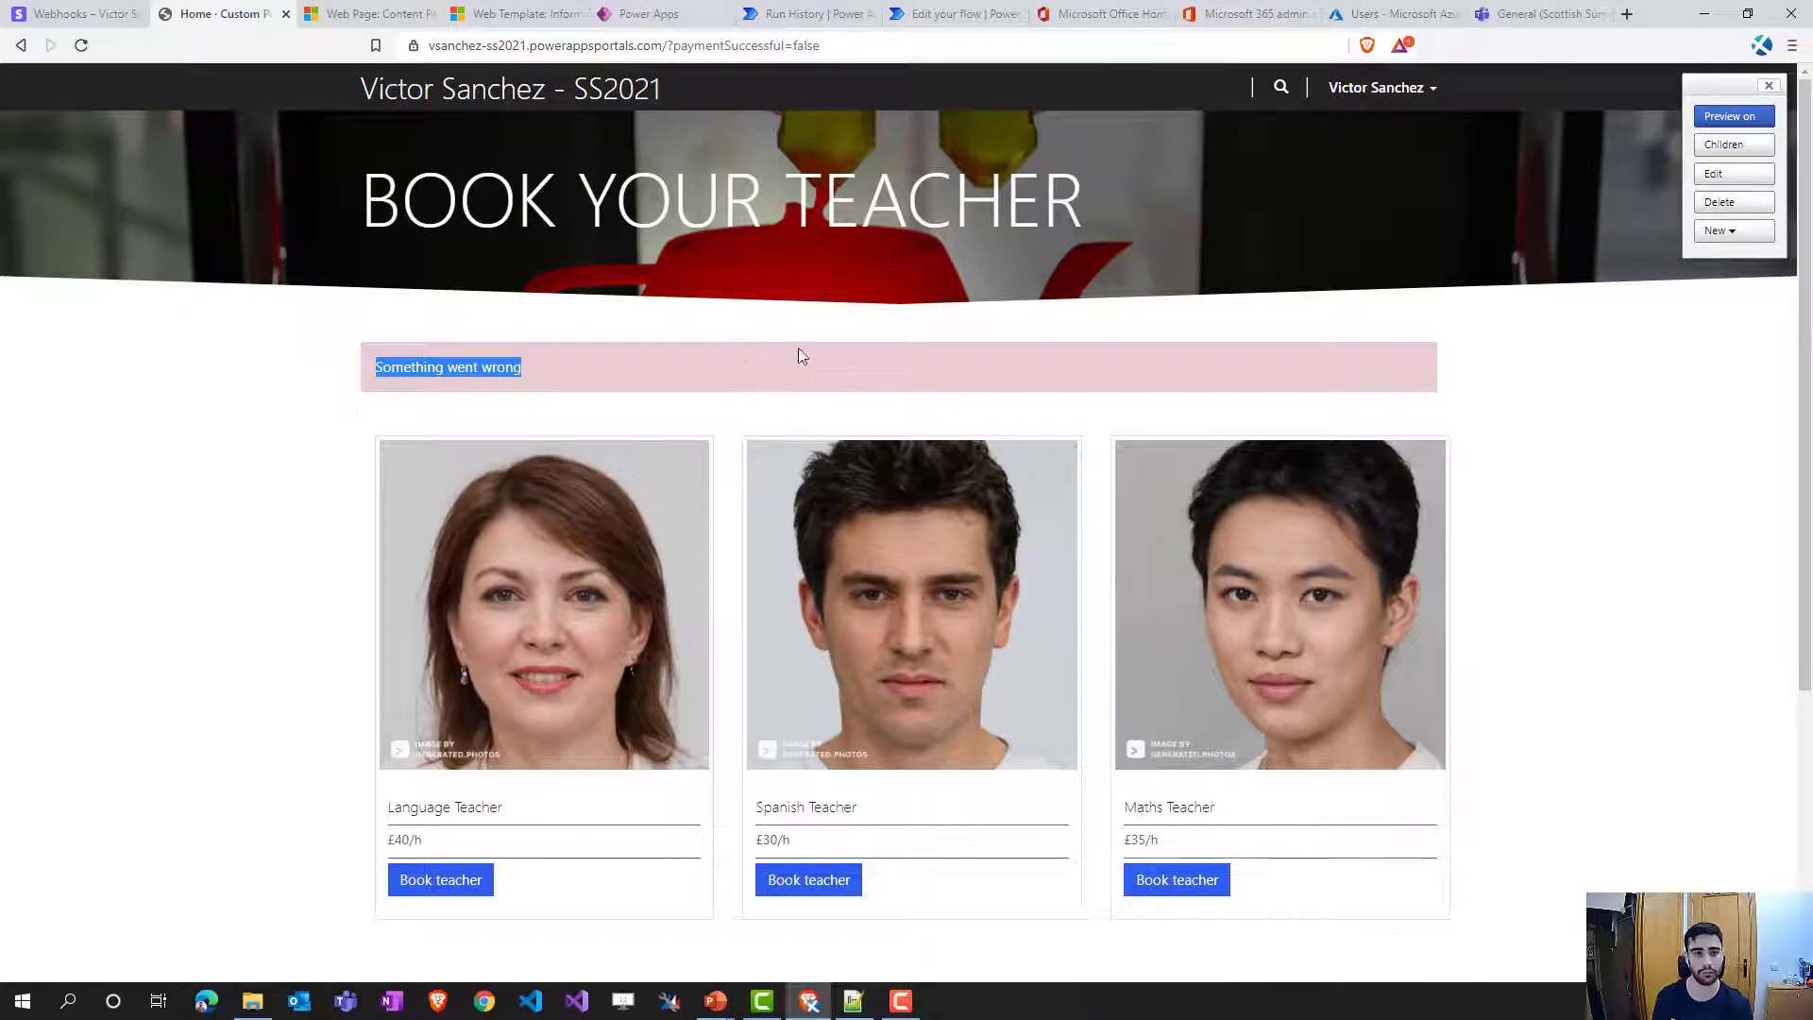
- Compare the cancelUrl in the Home web template's source with the portal's page address
{"action": "left_click", "coordinate": [566, 16]}
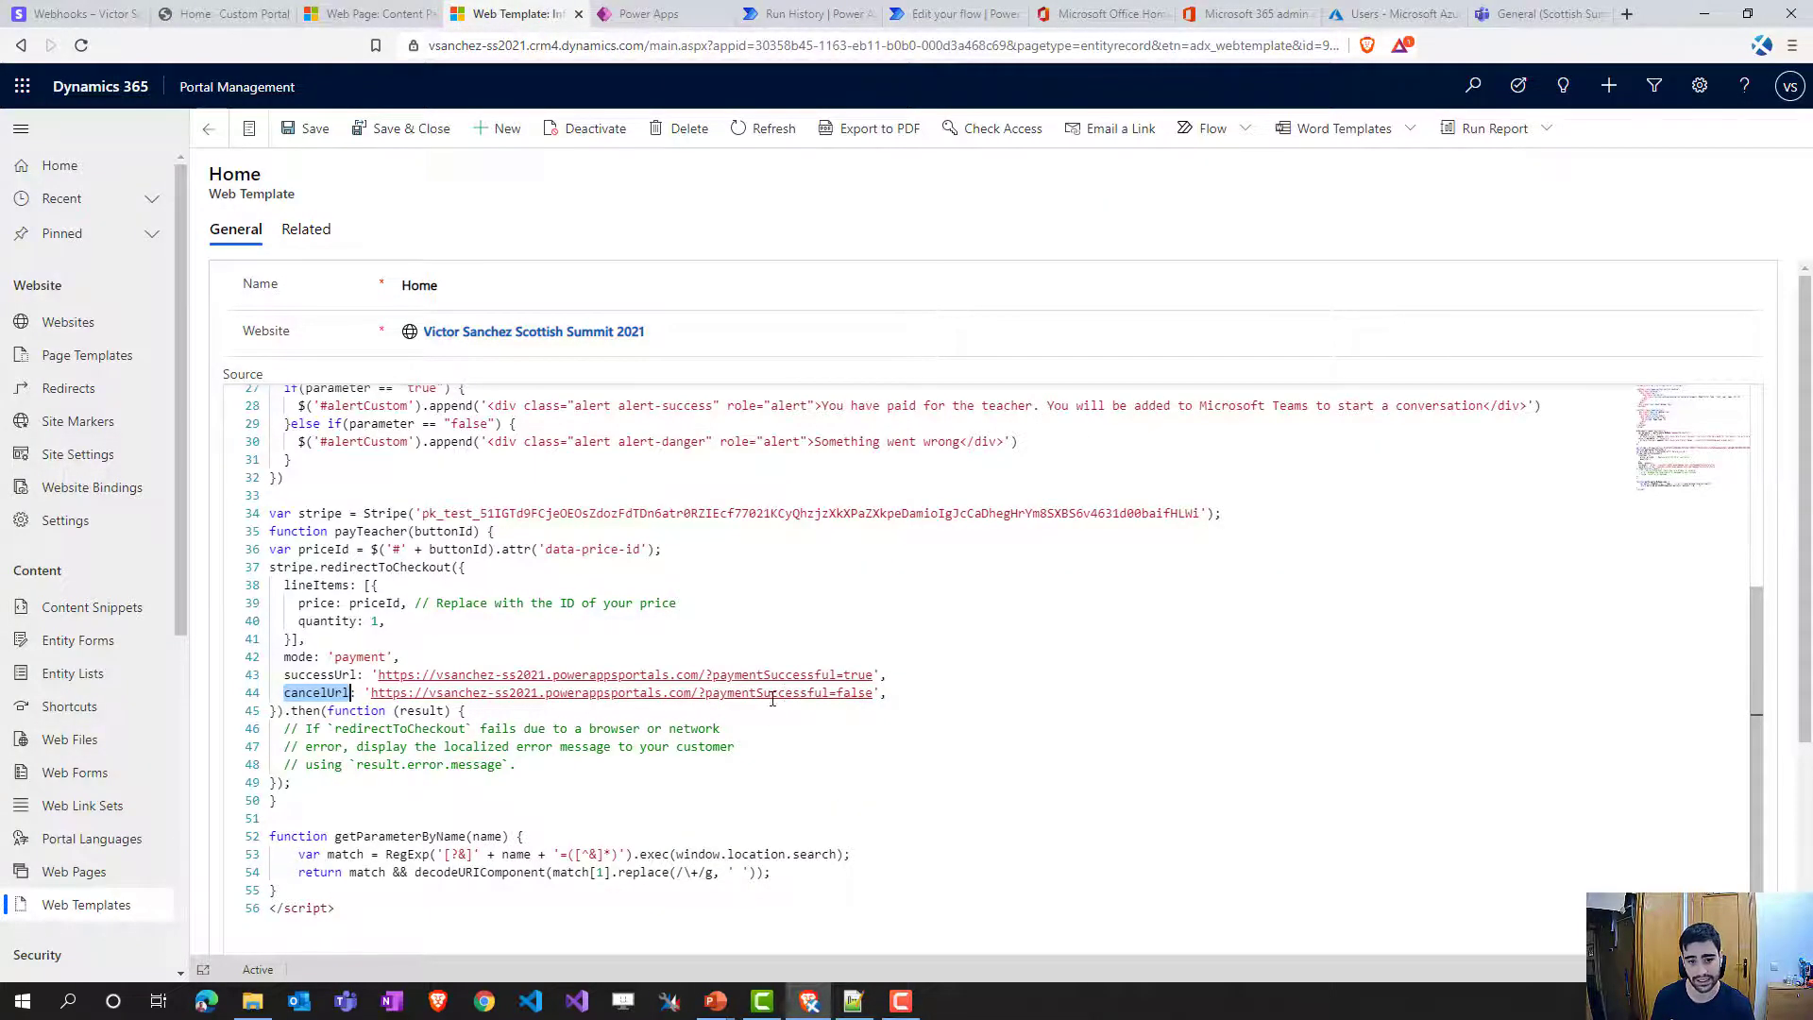
{"action": "left_click", "coordinate": [213, 13]}
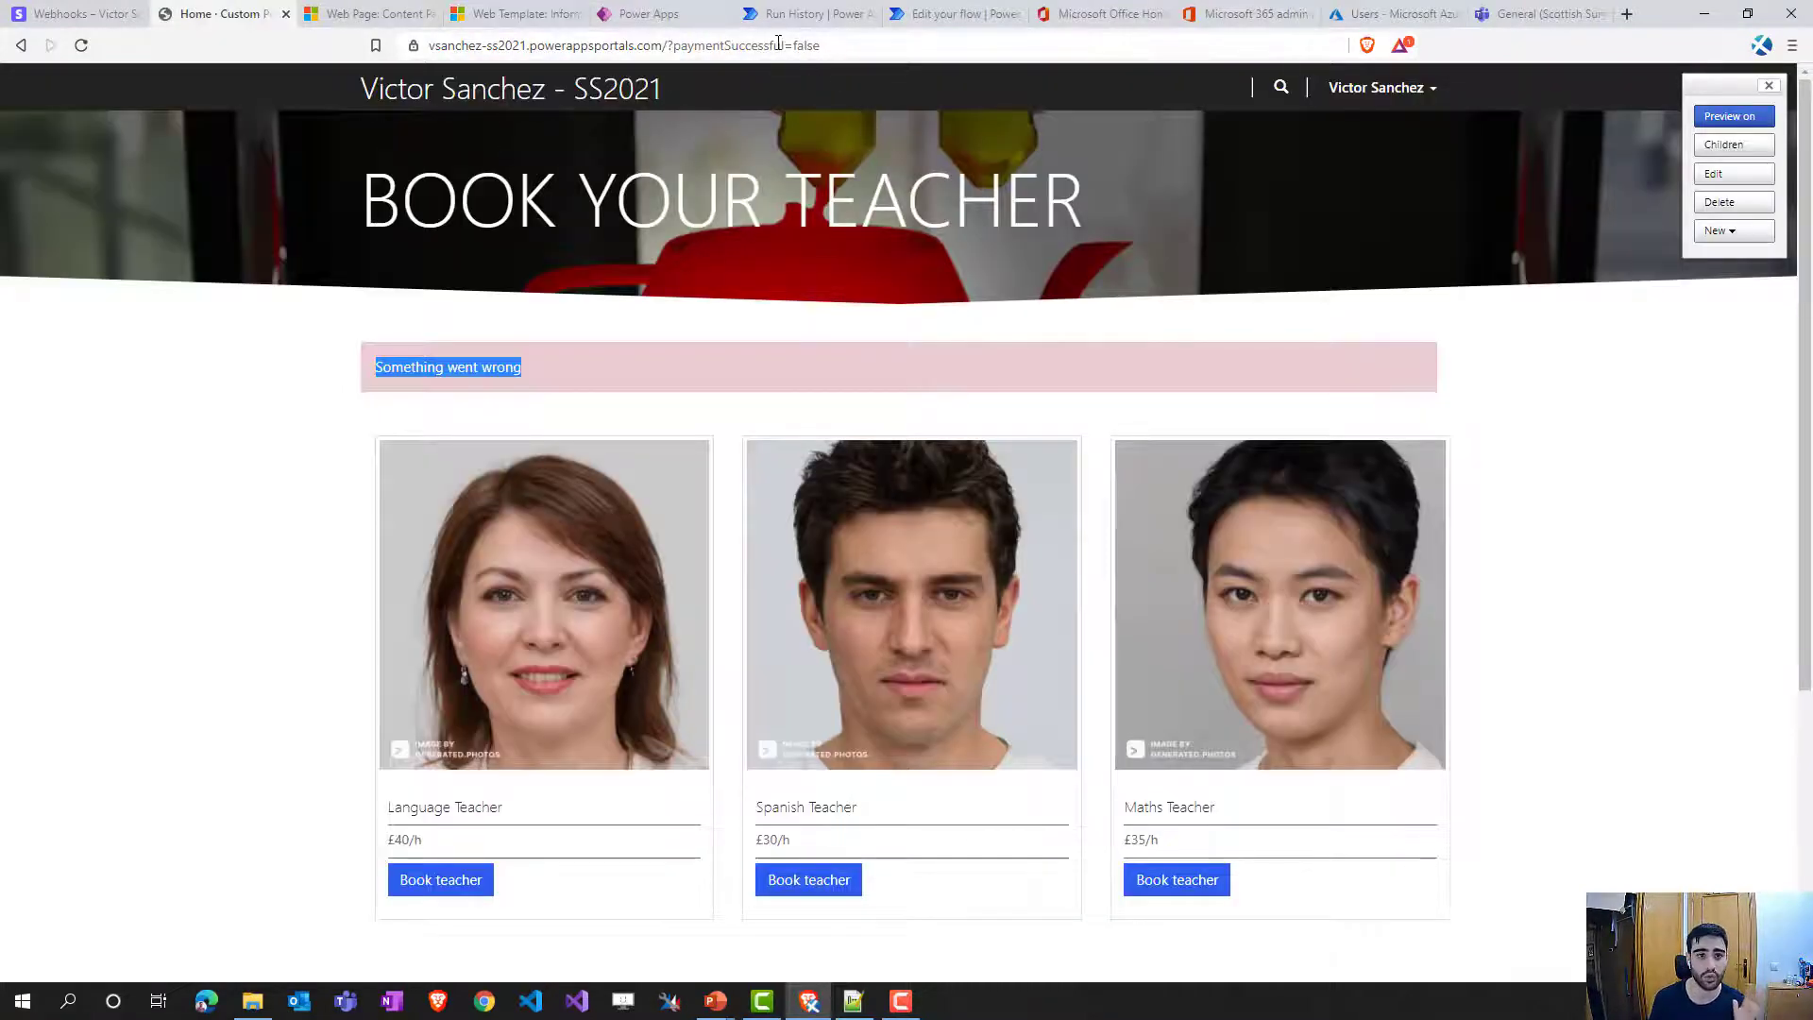
- Switch to the flow's run history in Power Automate, refresh it, and open the most recent run
{"action": "left_click", "coordinate": [801, 14]}
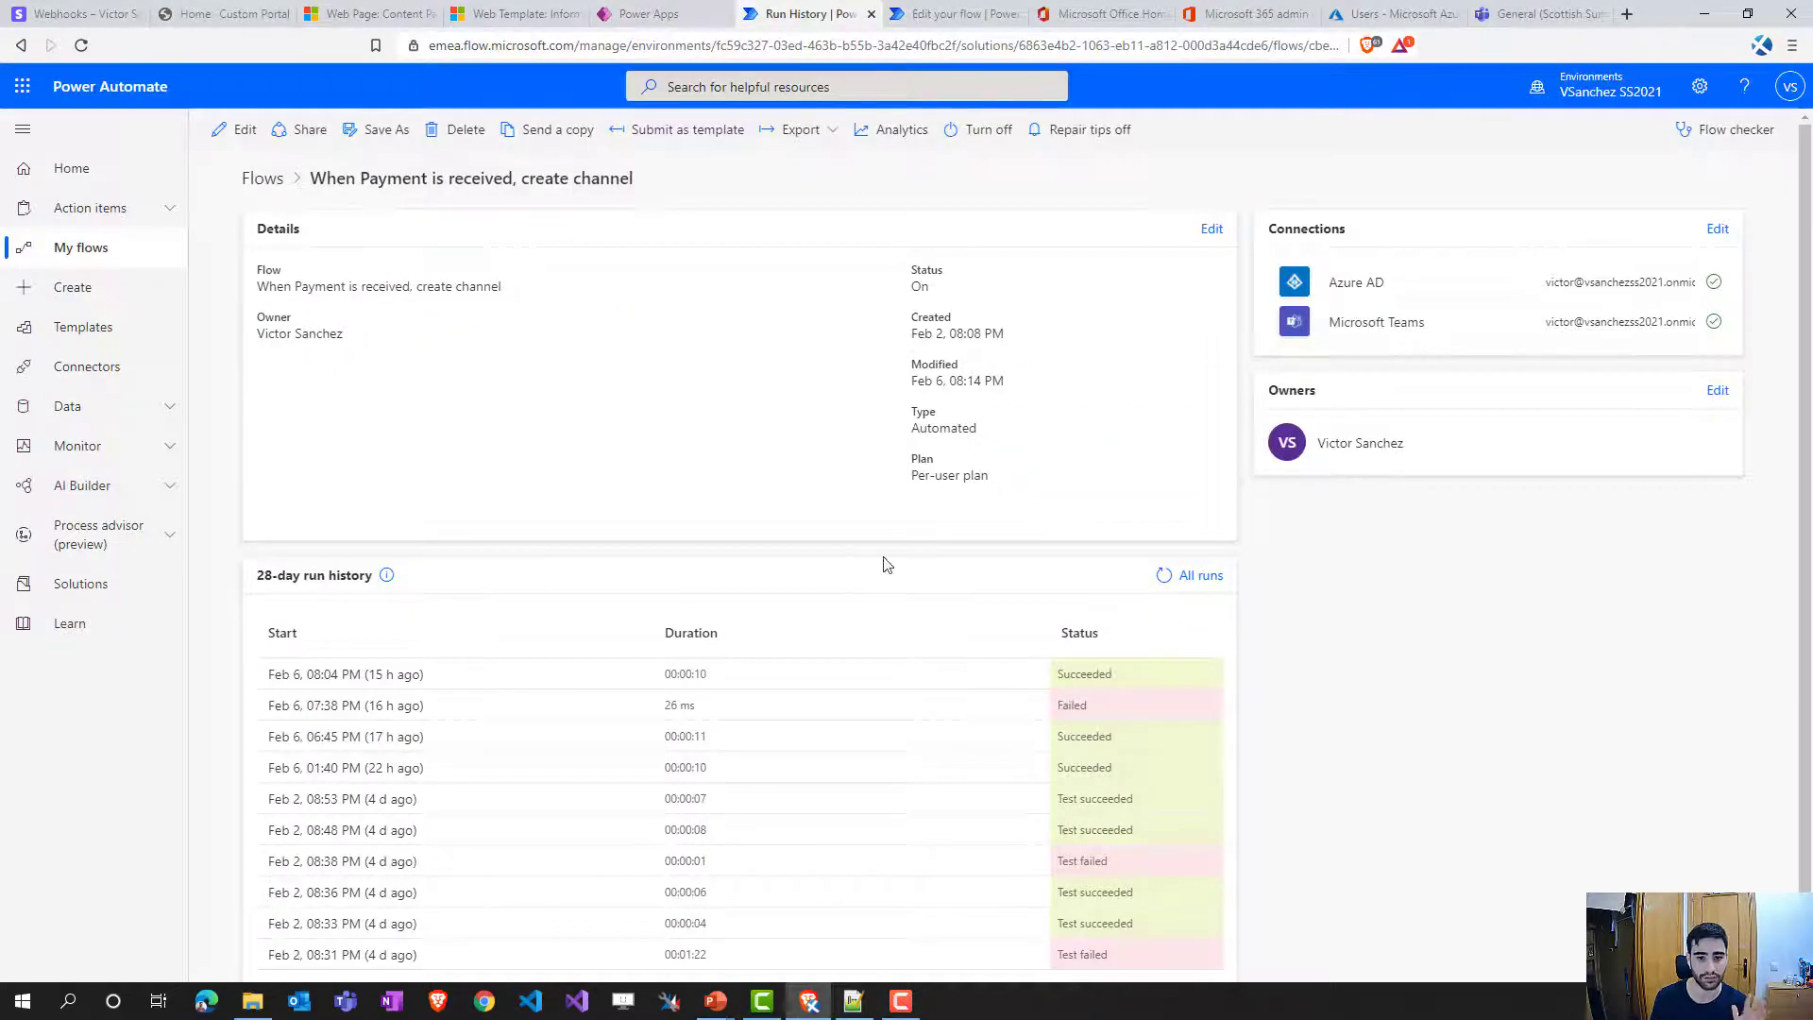
{"action": "left_click", "coordinate": [1164, 576]}
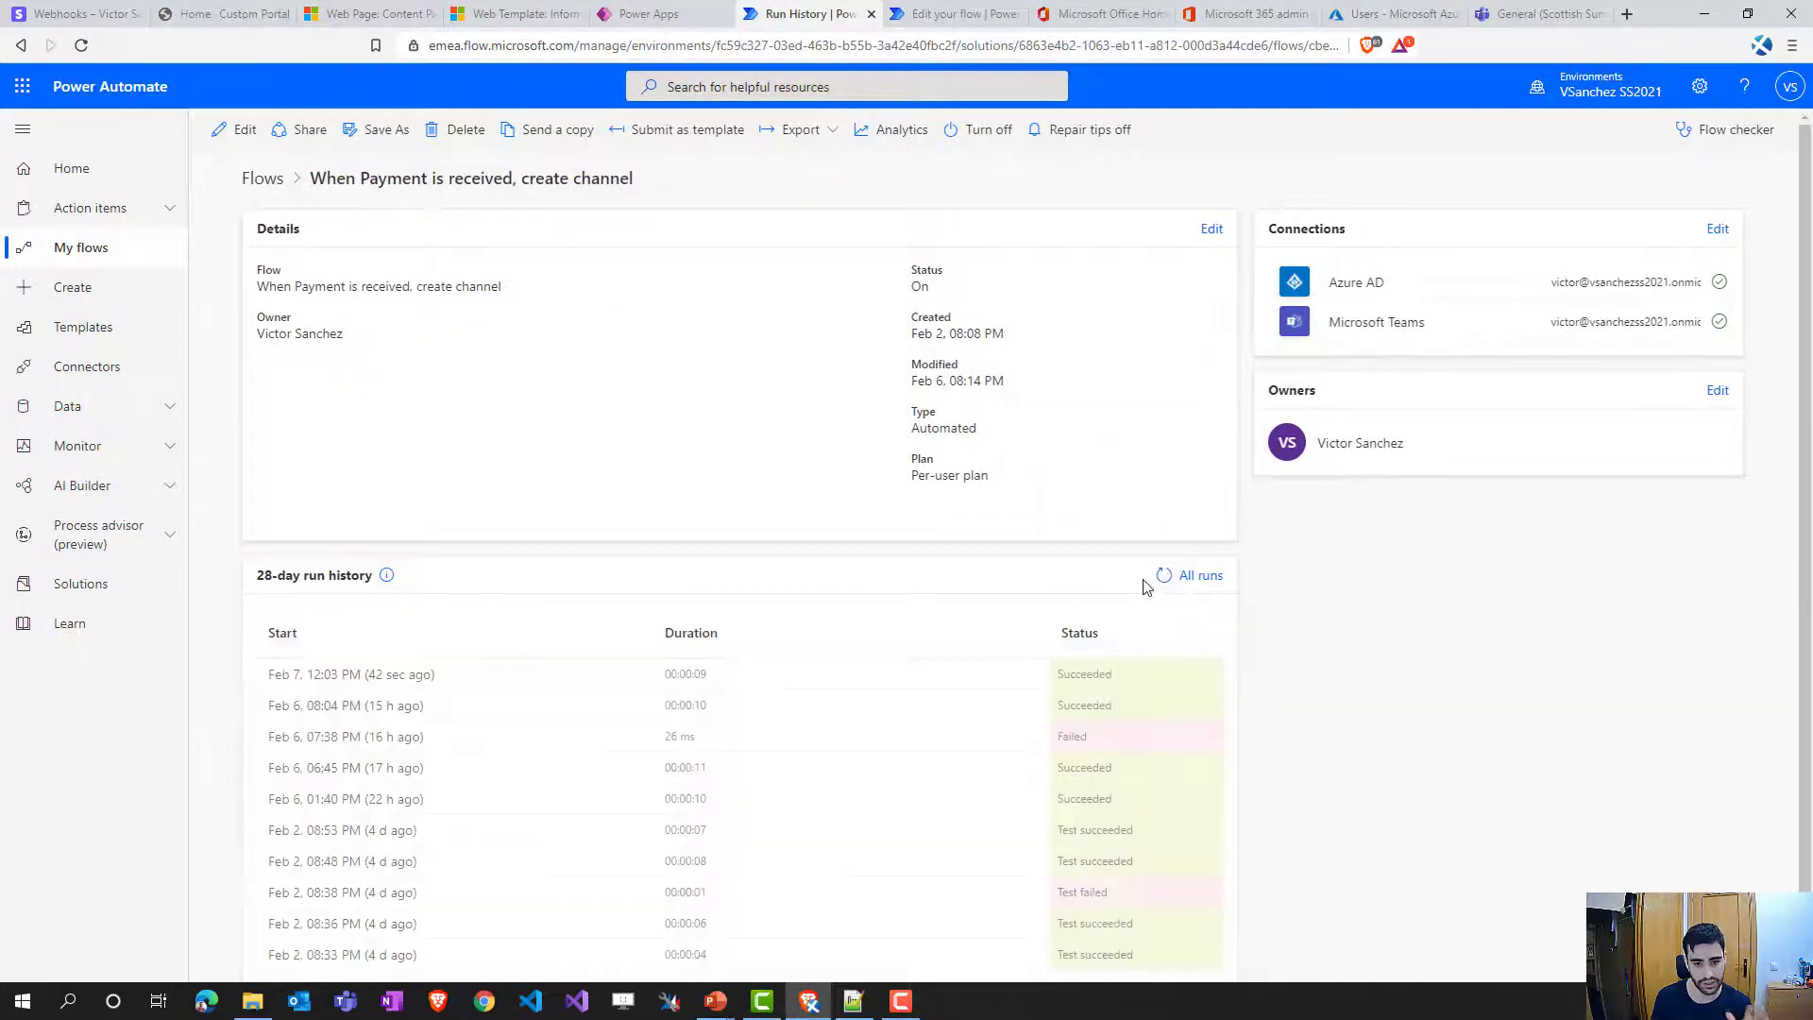
{"action": "left_click_drag", "start_coordinate": [1124, 678], "coordinate": [1072, 672]}
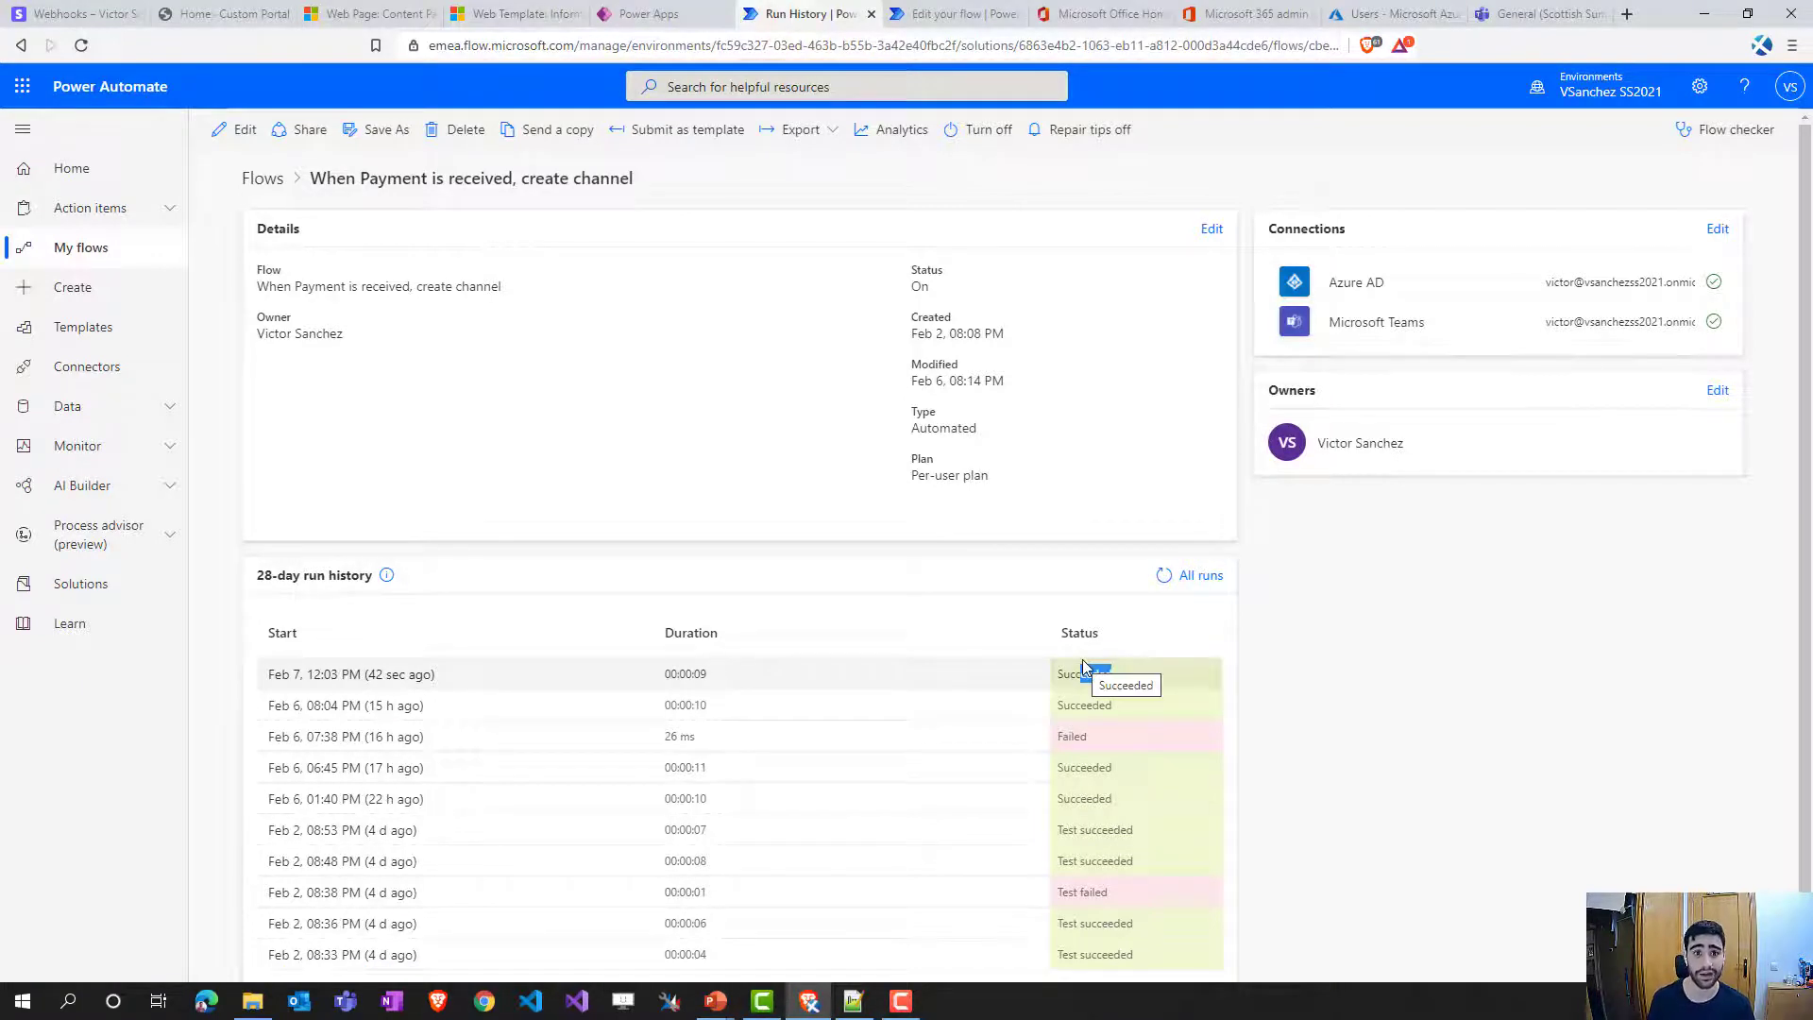
{"action": "left_click", "coordinate": [378, 674]}
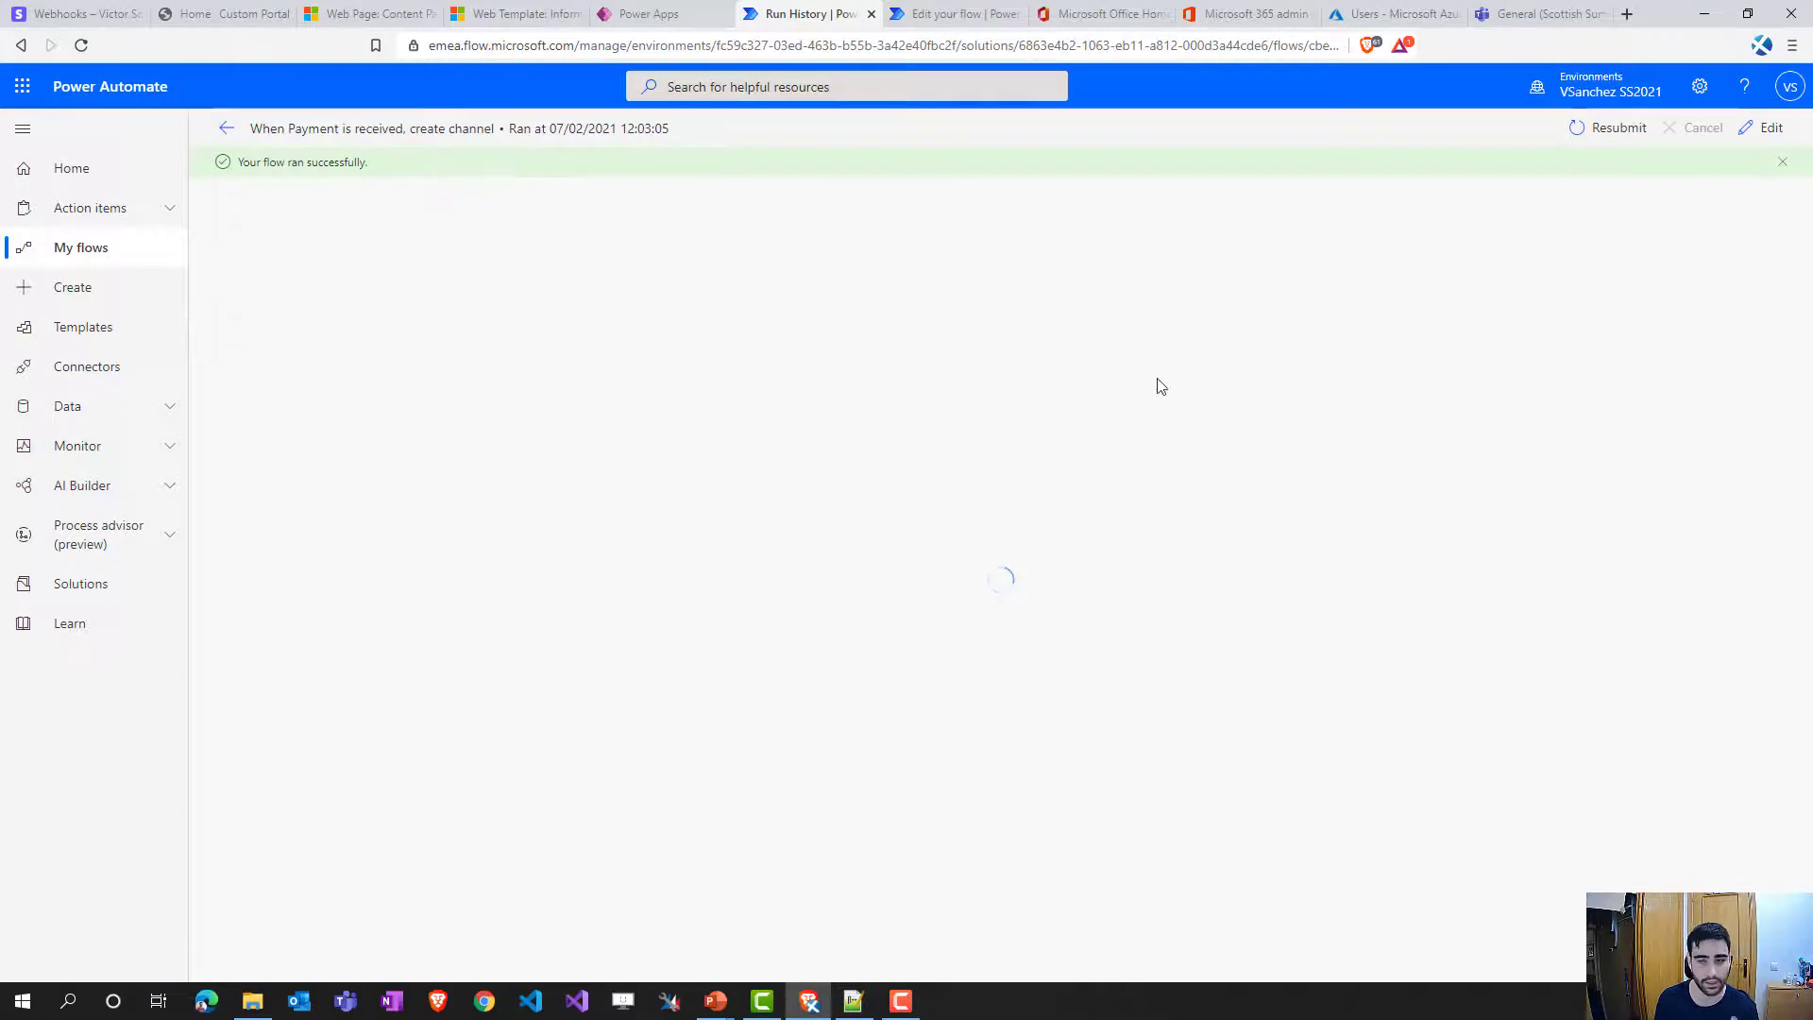
- Examine the inputs and outputs of the run's When a HTTP request is received trigger, and collapse it again
{"action": "left_click", "coordinate": [1010, 231]}
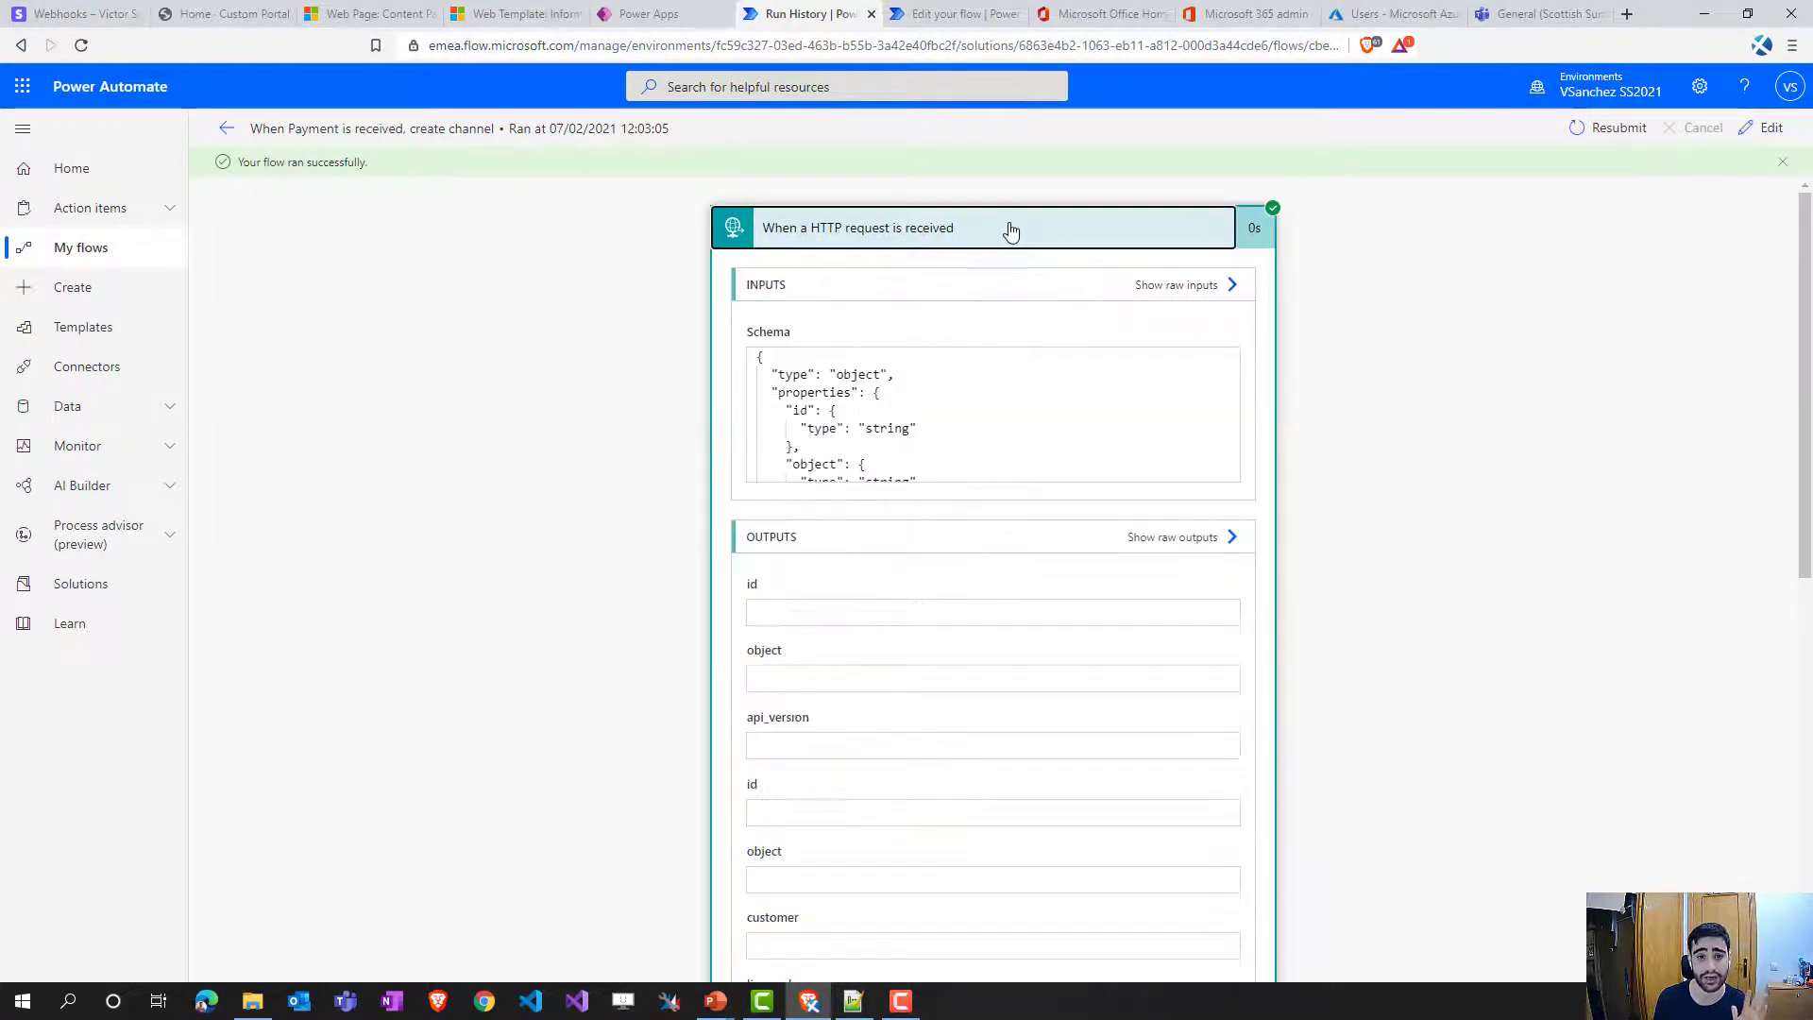
{"action": "scroll", "coordinate": [908, 383], "scroll_direction": "down", "scroll_amount": 3}
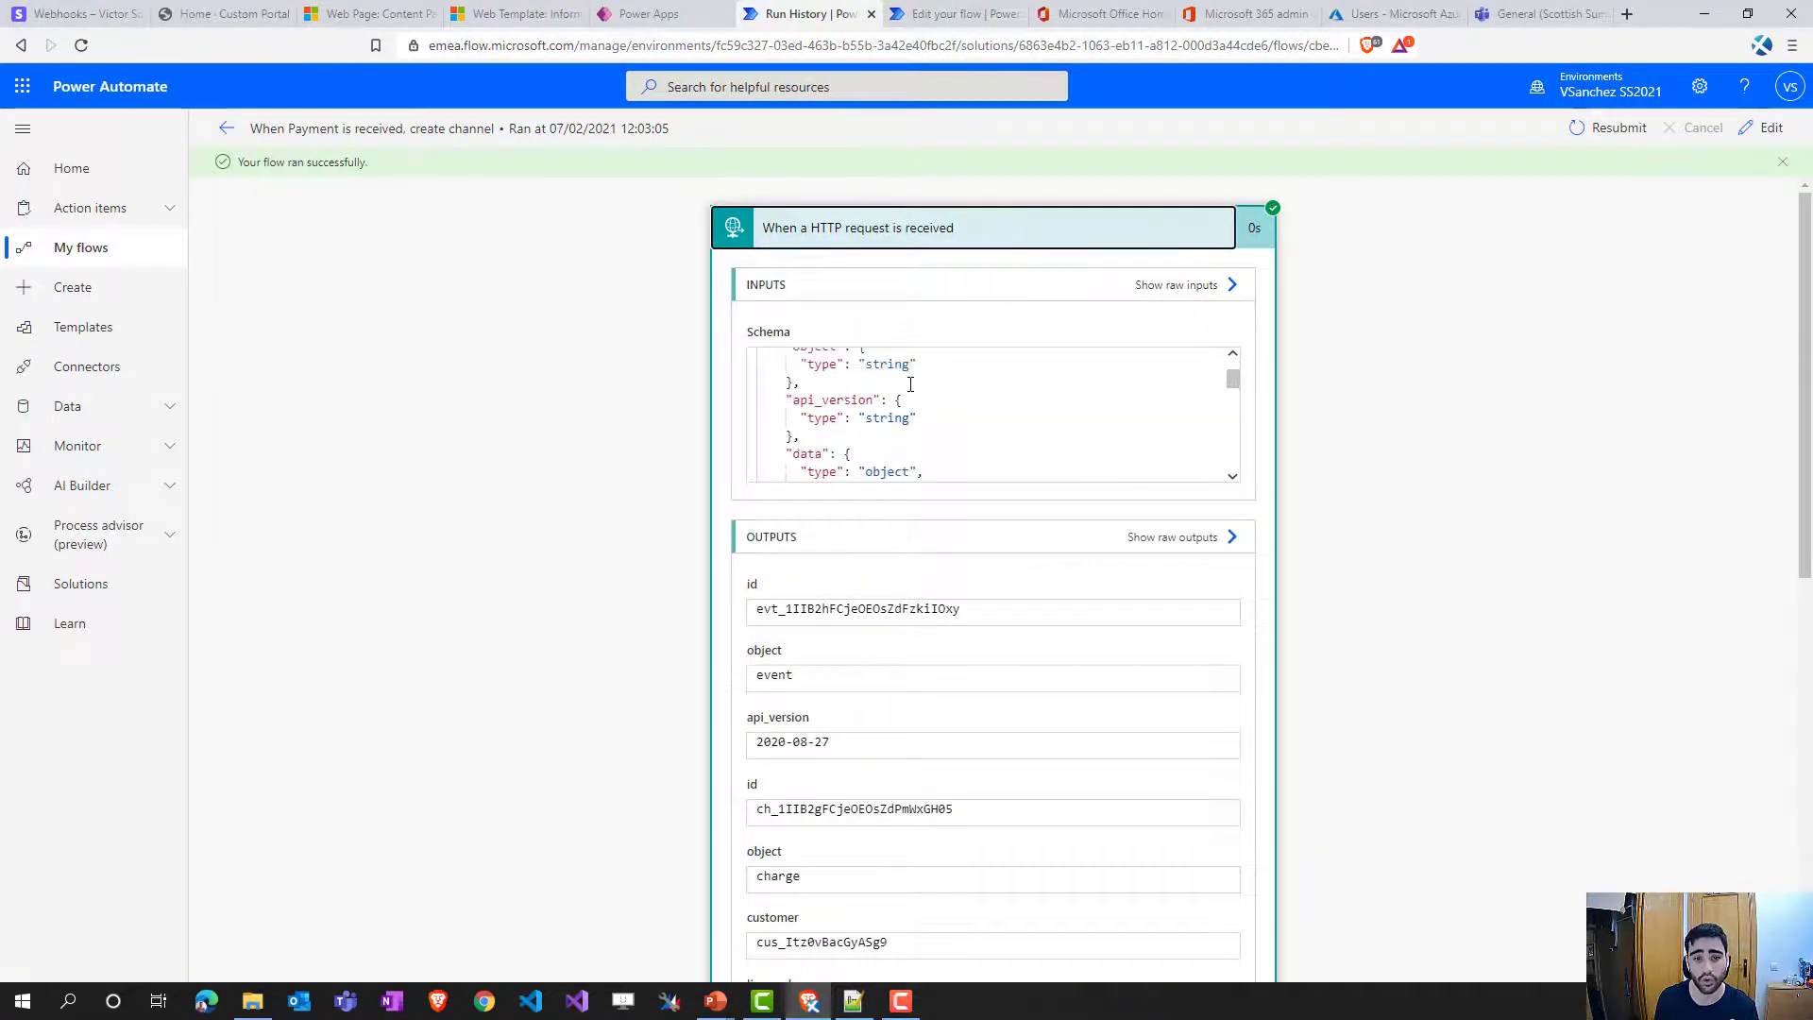
{"action": "scroll", "coordinate": [902, 395], "scroll_direction": "up", "scroll_amount": 3}
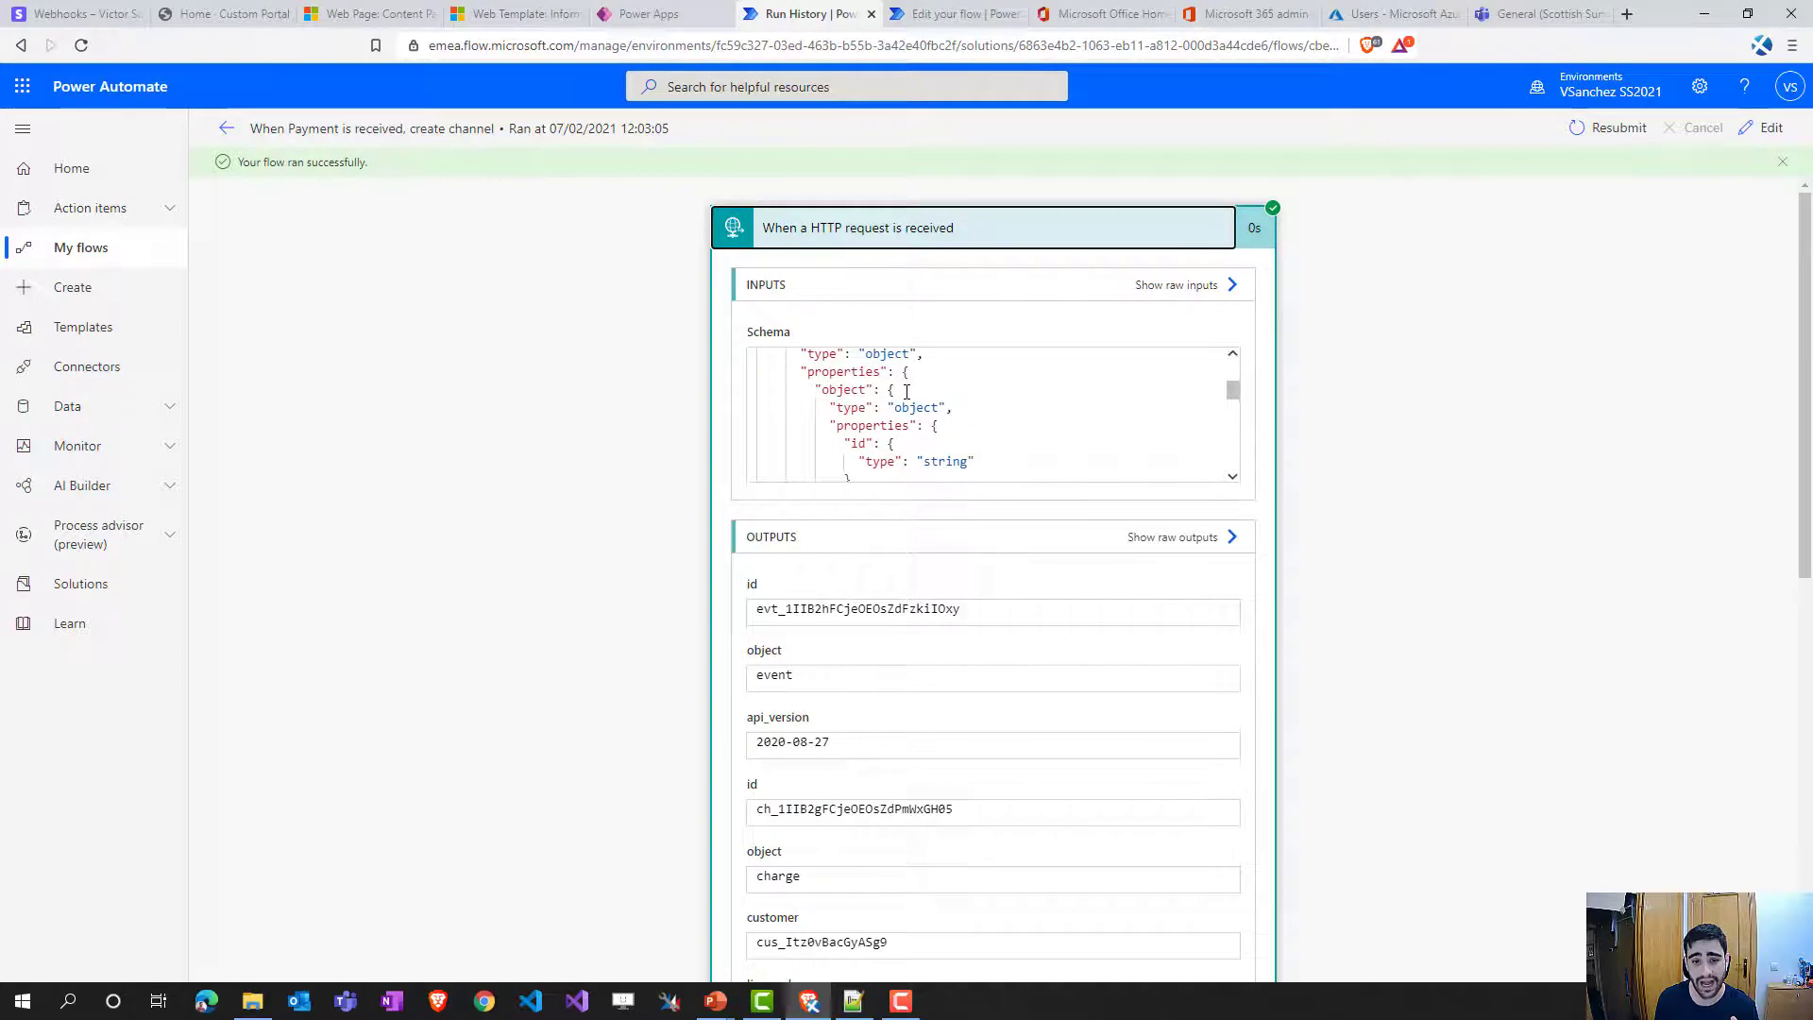
{"action": "left_click", "coordinate": [902, 238]}
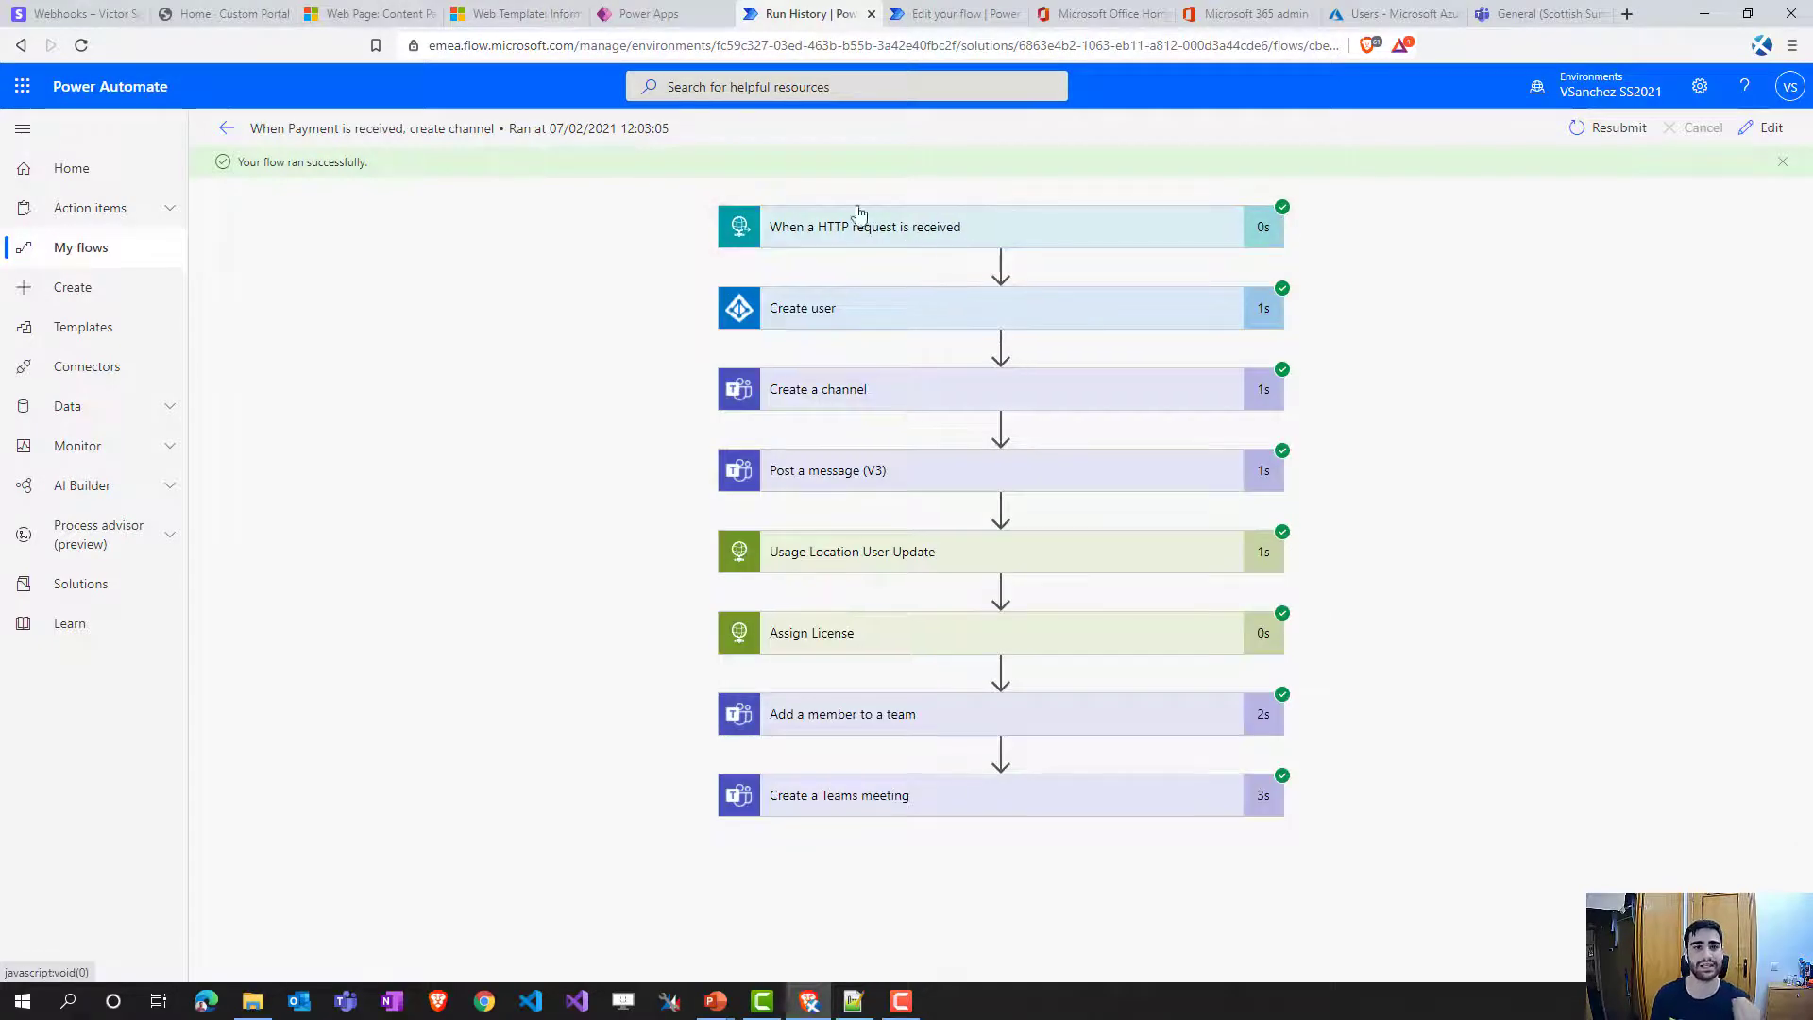
- Switch to the Stripe dashboard and reopen the webhook endpoint's details from the endpoints list
{"action": "left_click", "coordinate": [59, 13]}
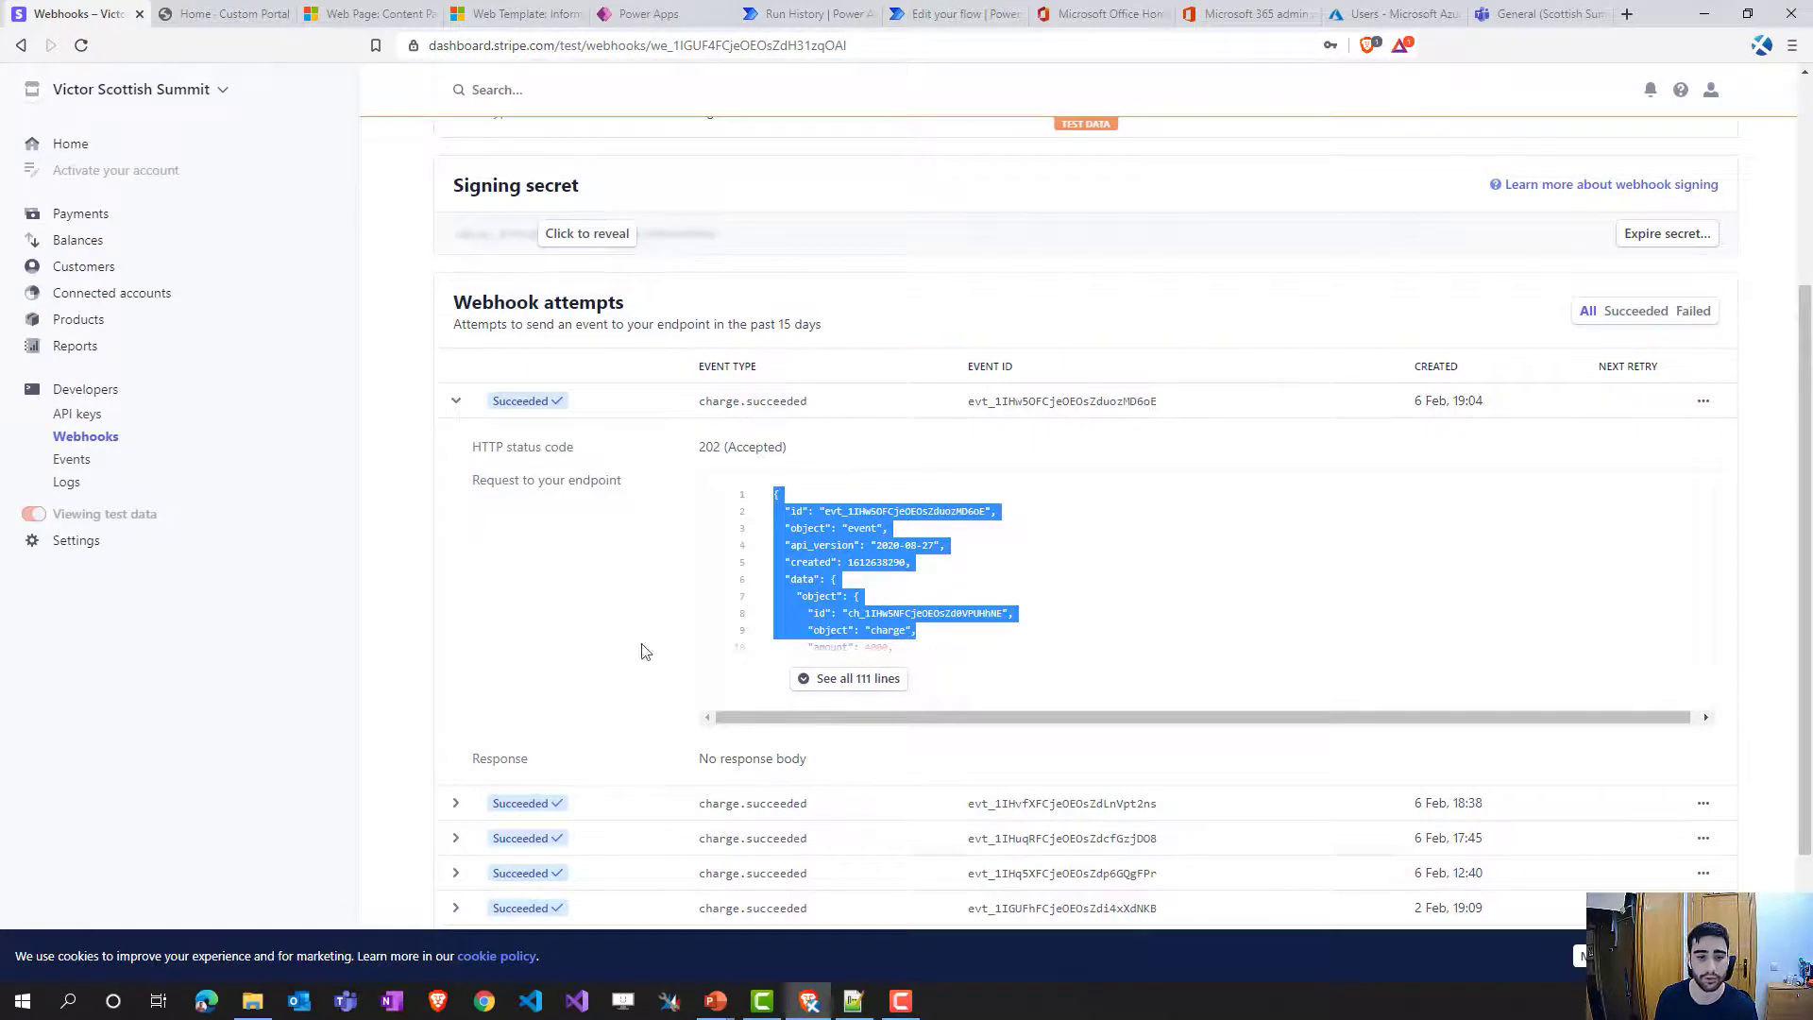
{"action": "left_click", "coordinate": [104, 440]}
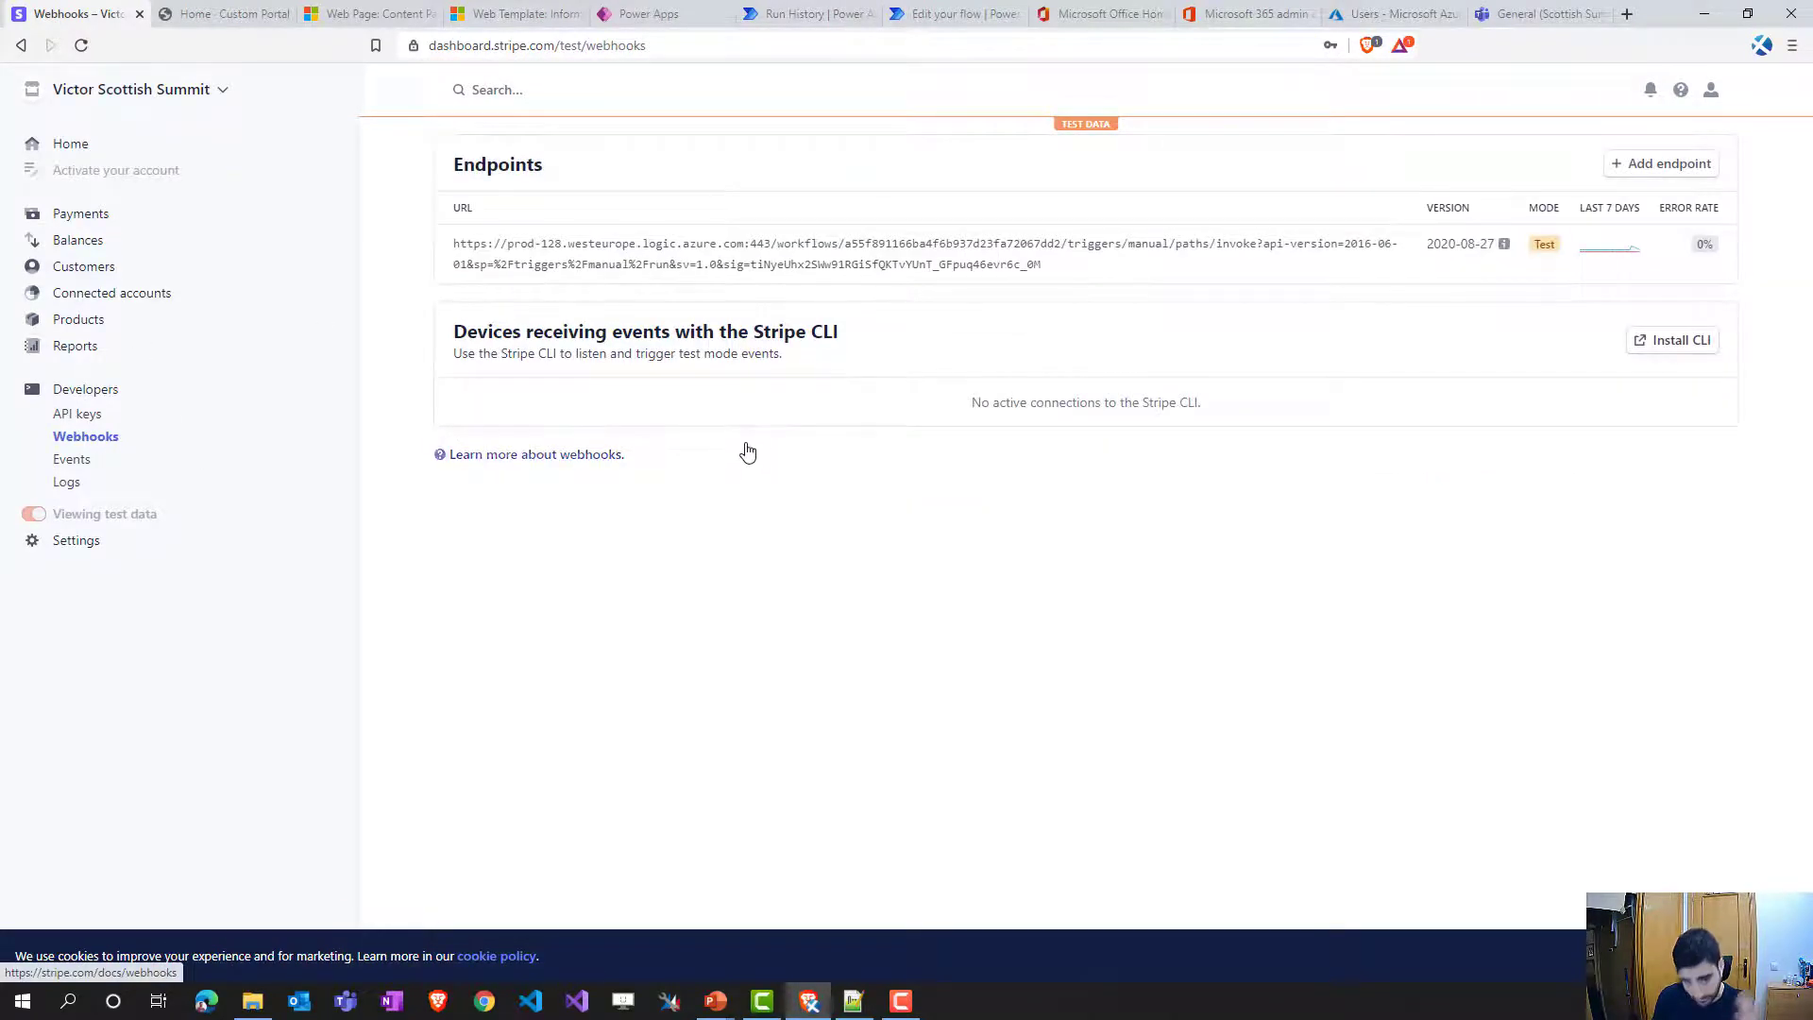
{"action": "left_click", "coordinate": [857, 264]}
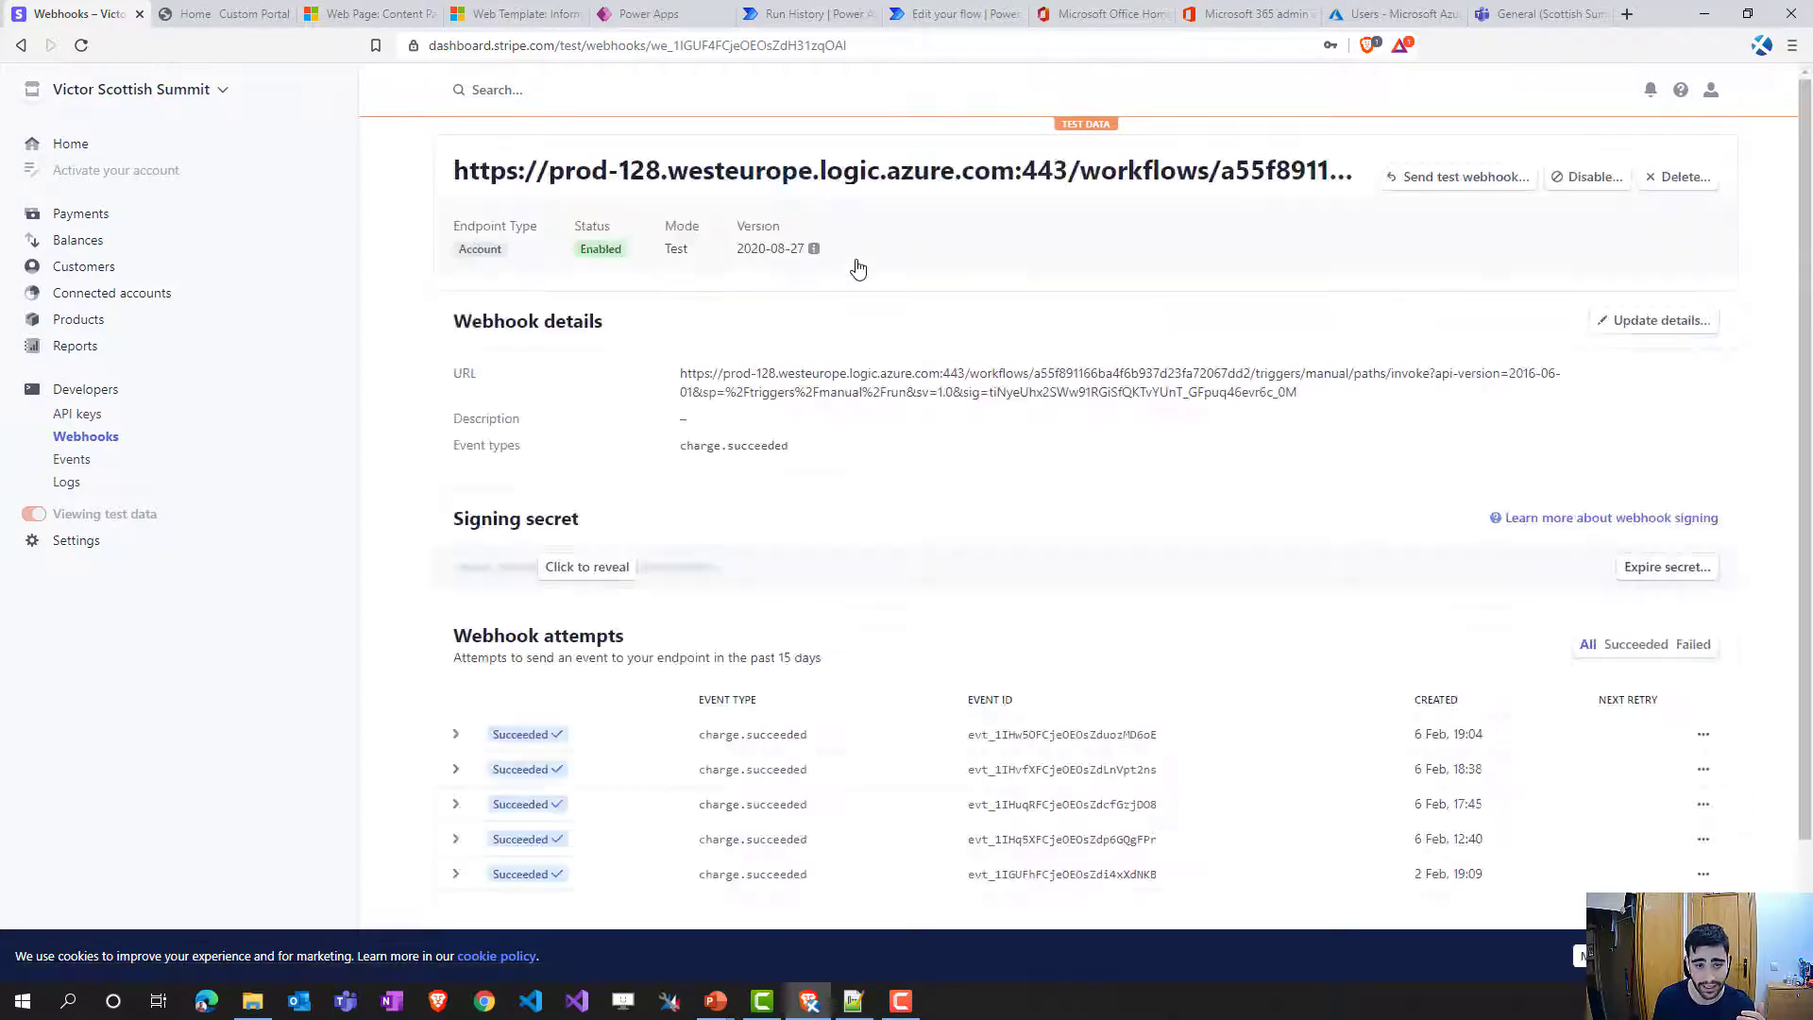
- Expand the newest charge.succeeded entry among the webhook attempts and show all lines of its request body
{"action": "scroll", "coordinate": [808, 539], "scroll_direction": "down", "scroll_amount": 2}
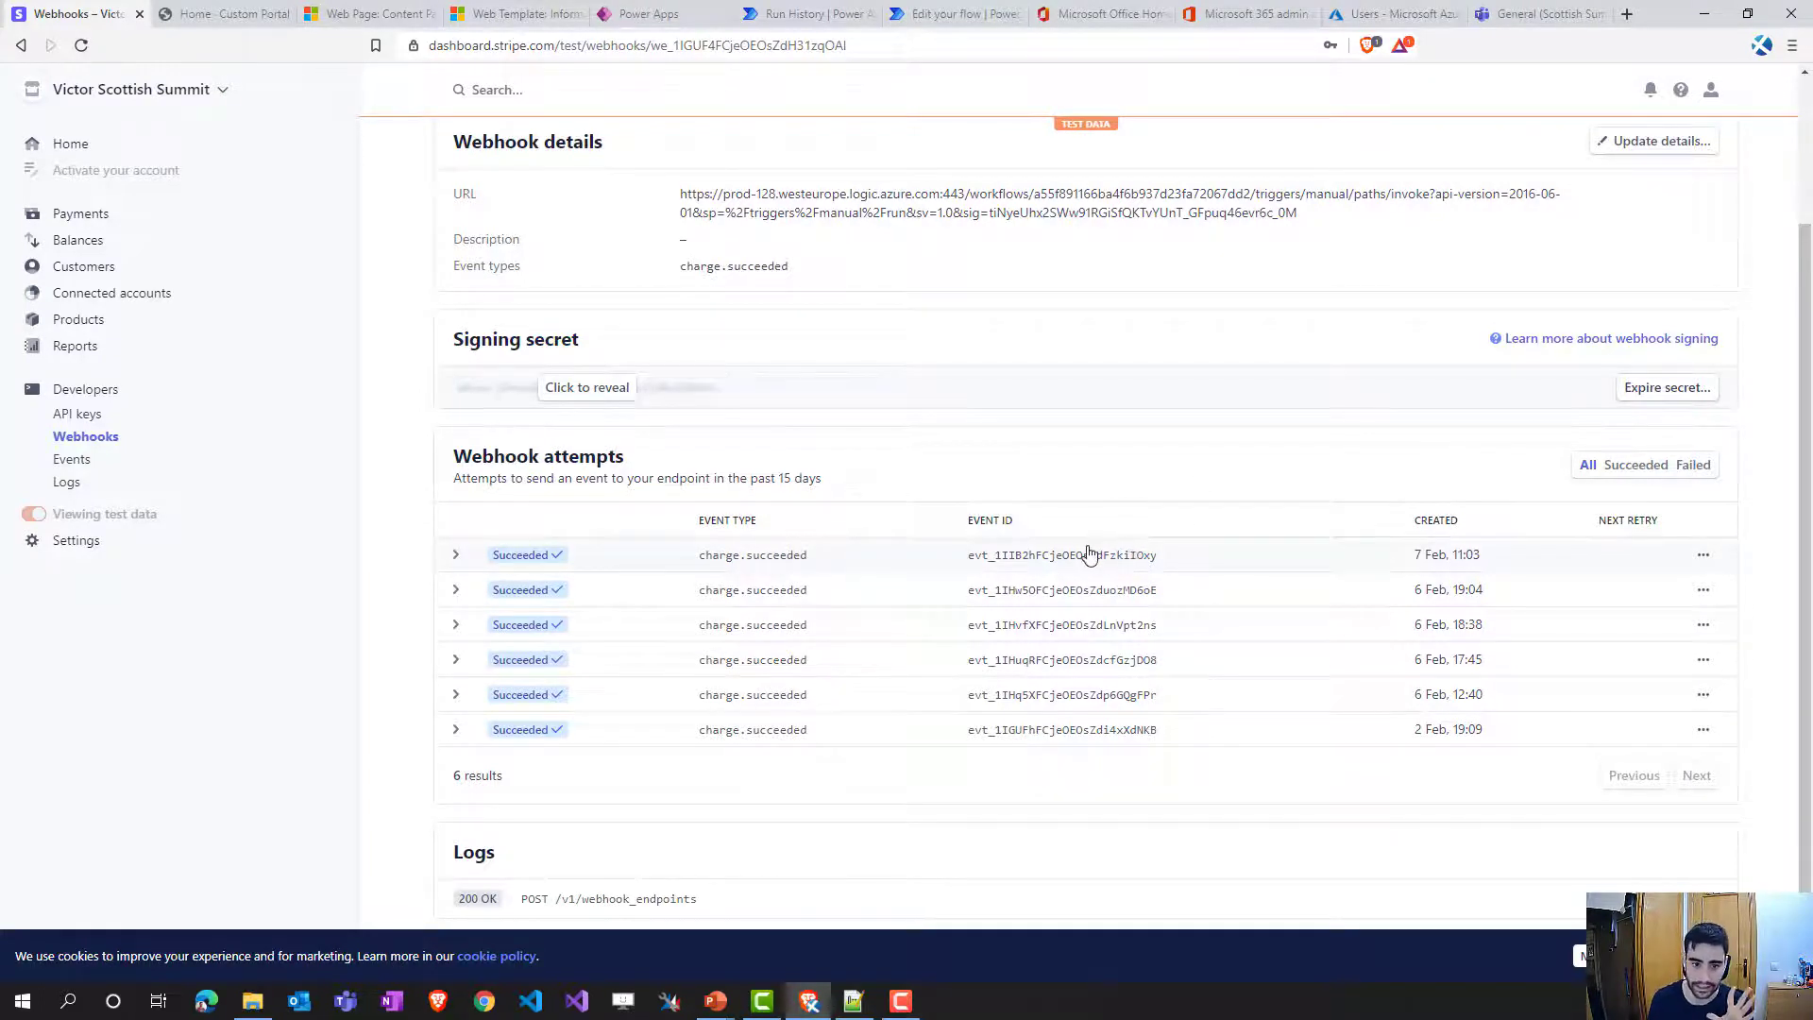
{"action": "left_click", "coordinate": [786, 564]}
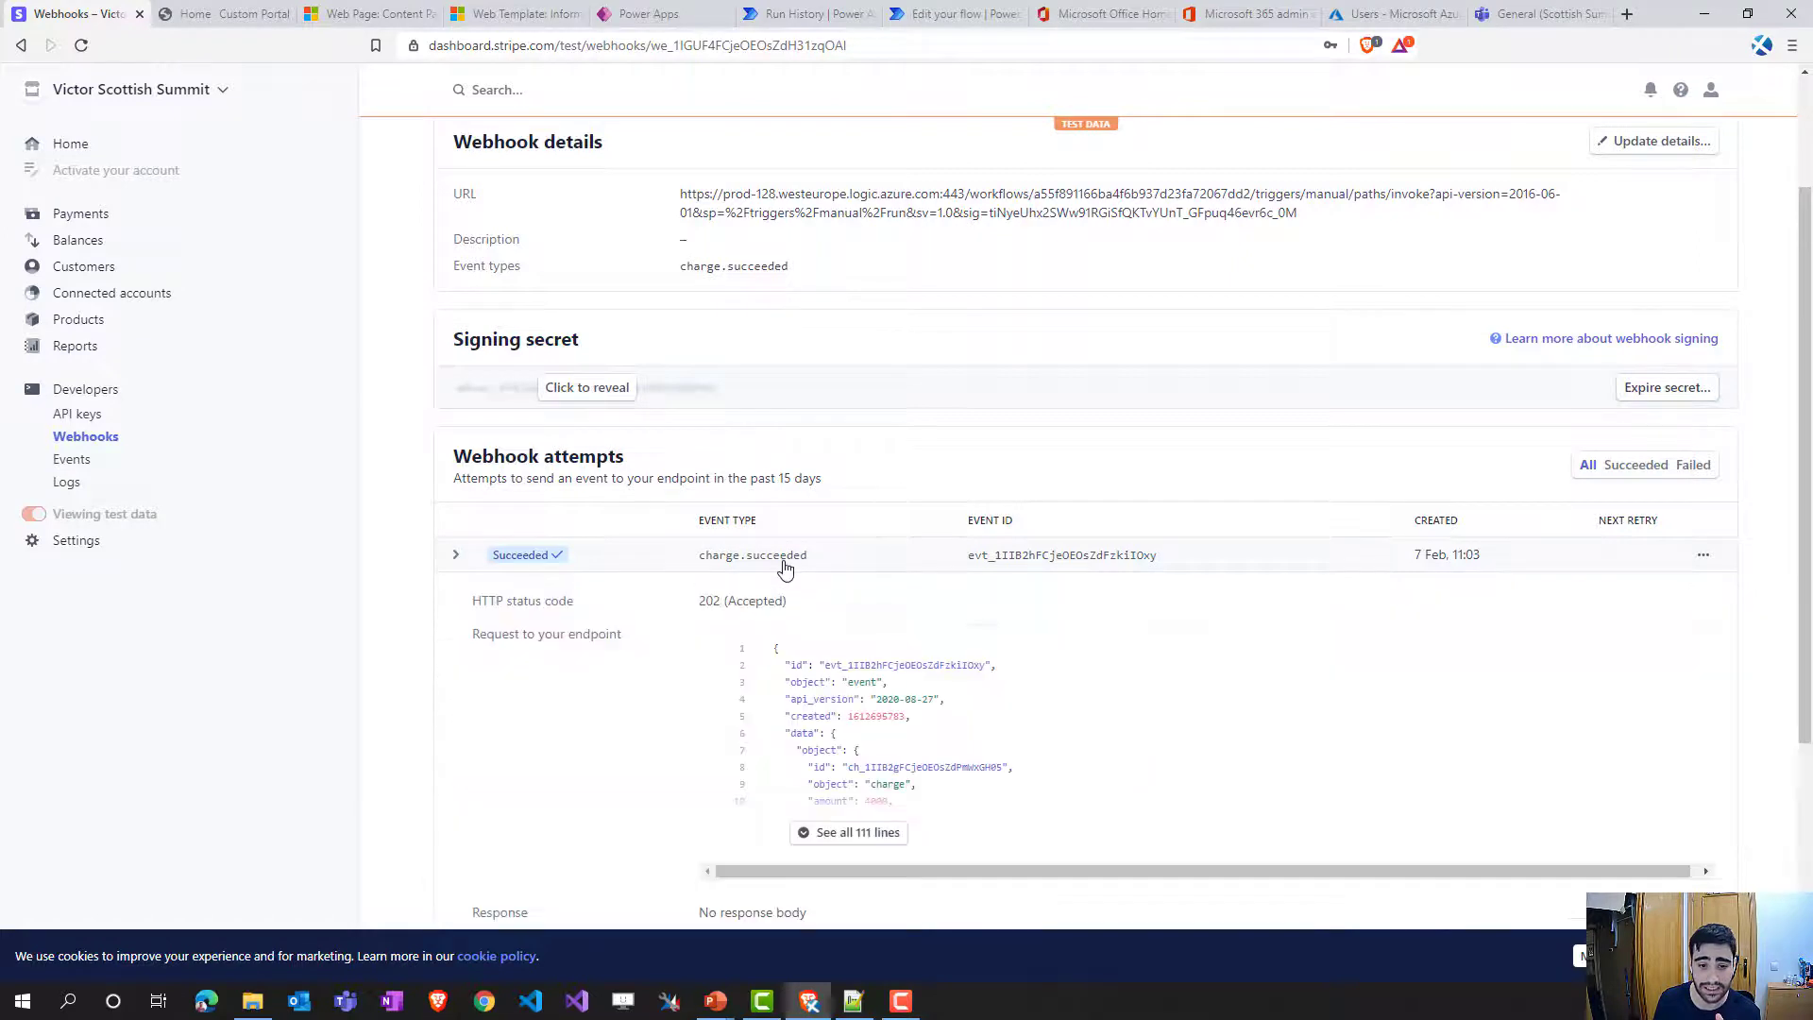
{"action": "scroll", "coordinate": [923, 607], "scroll_direction": "down", "scroll_amount": 1}
{"action": "left_click", "coordinate": [863, 738]}
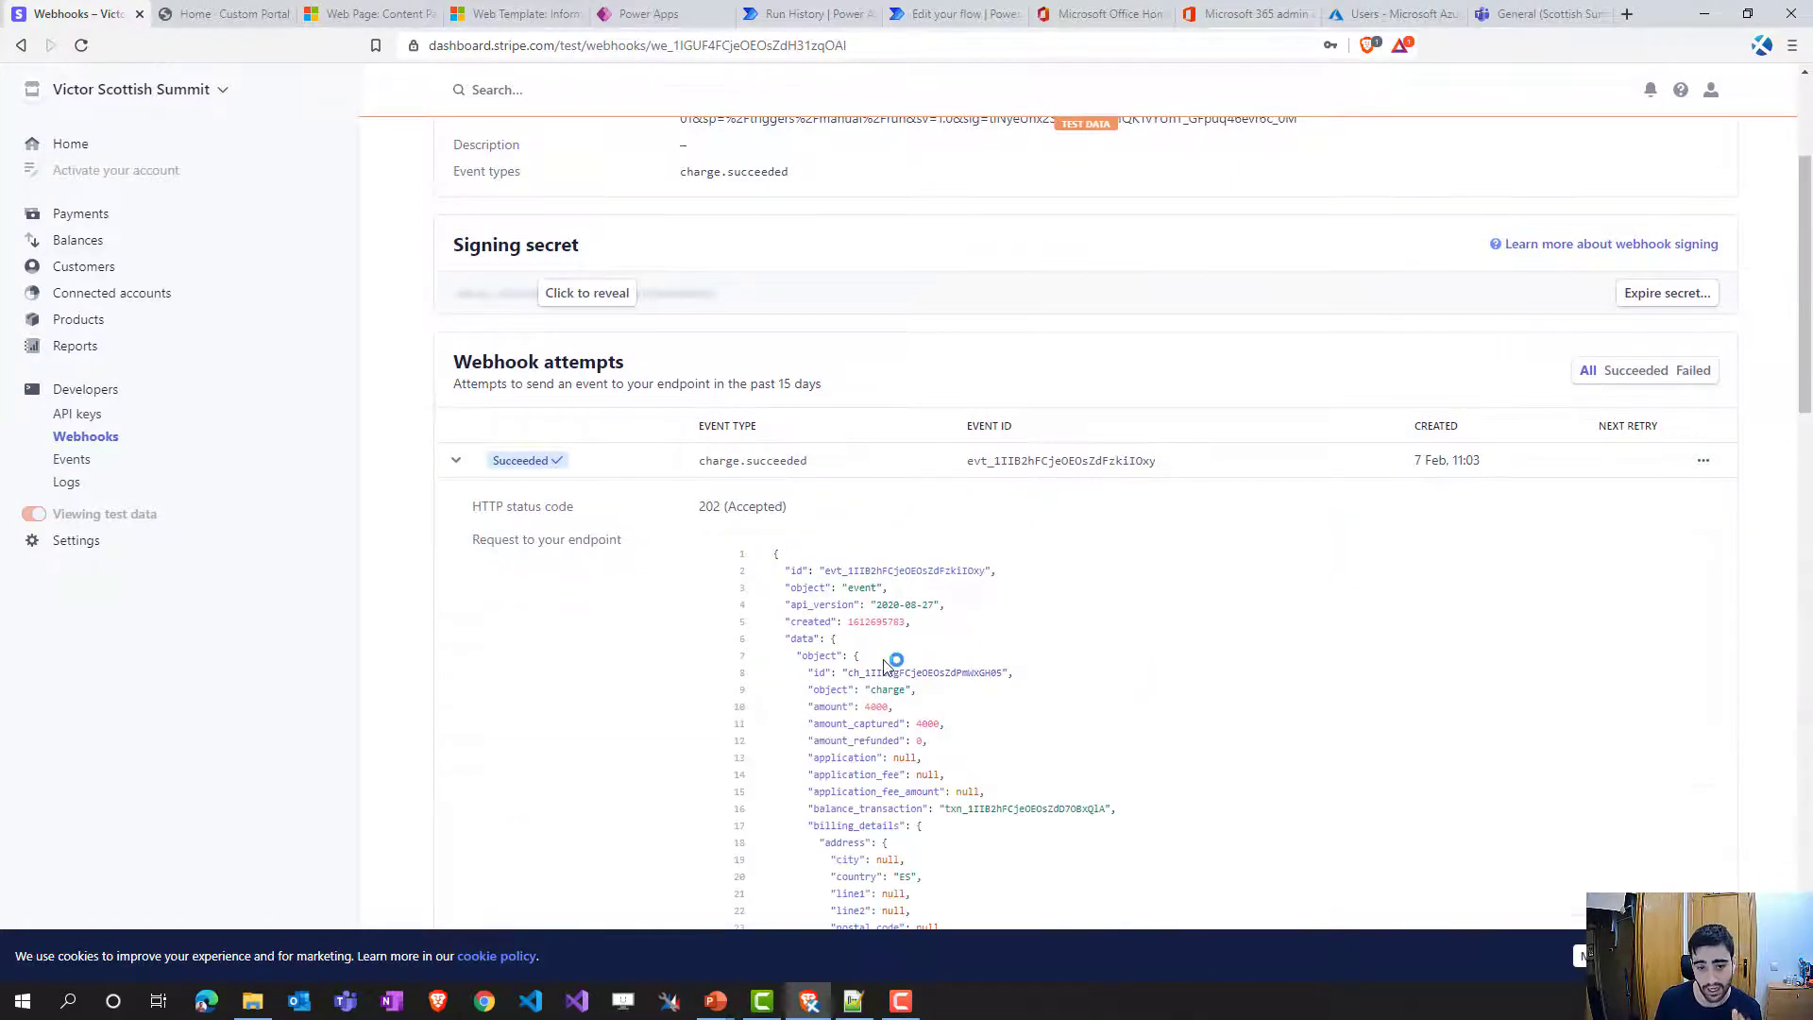
- Examine the amount, billing details and remaining fields in the attempt's request body, returning to the webhook endpoint's details
{"action": "scroll", "coordinate": [892, 643], "scroll_direction": "down", "scroll_amount": 1}
{"action": "double_click", "coordinate": [878, 612]}
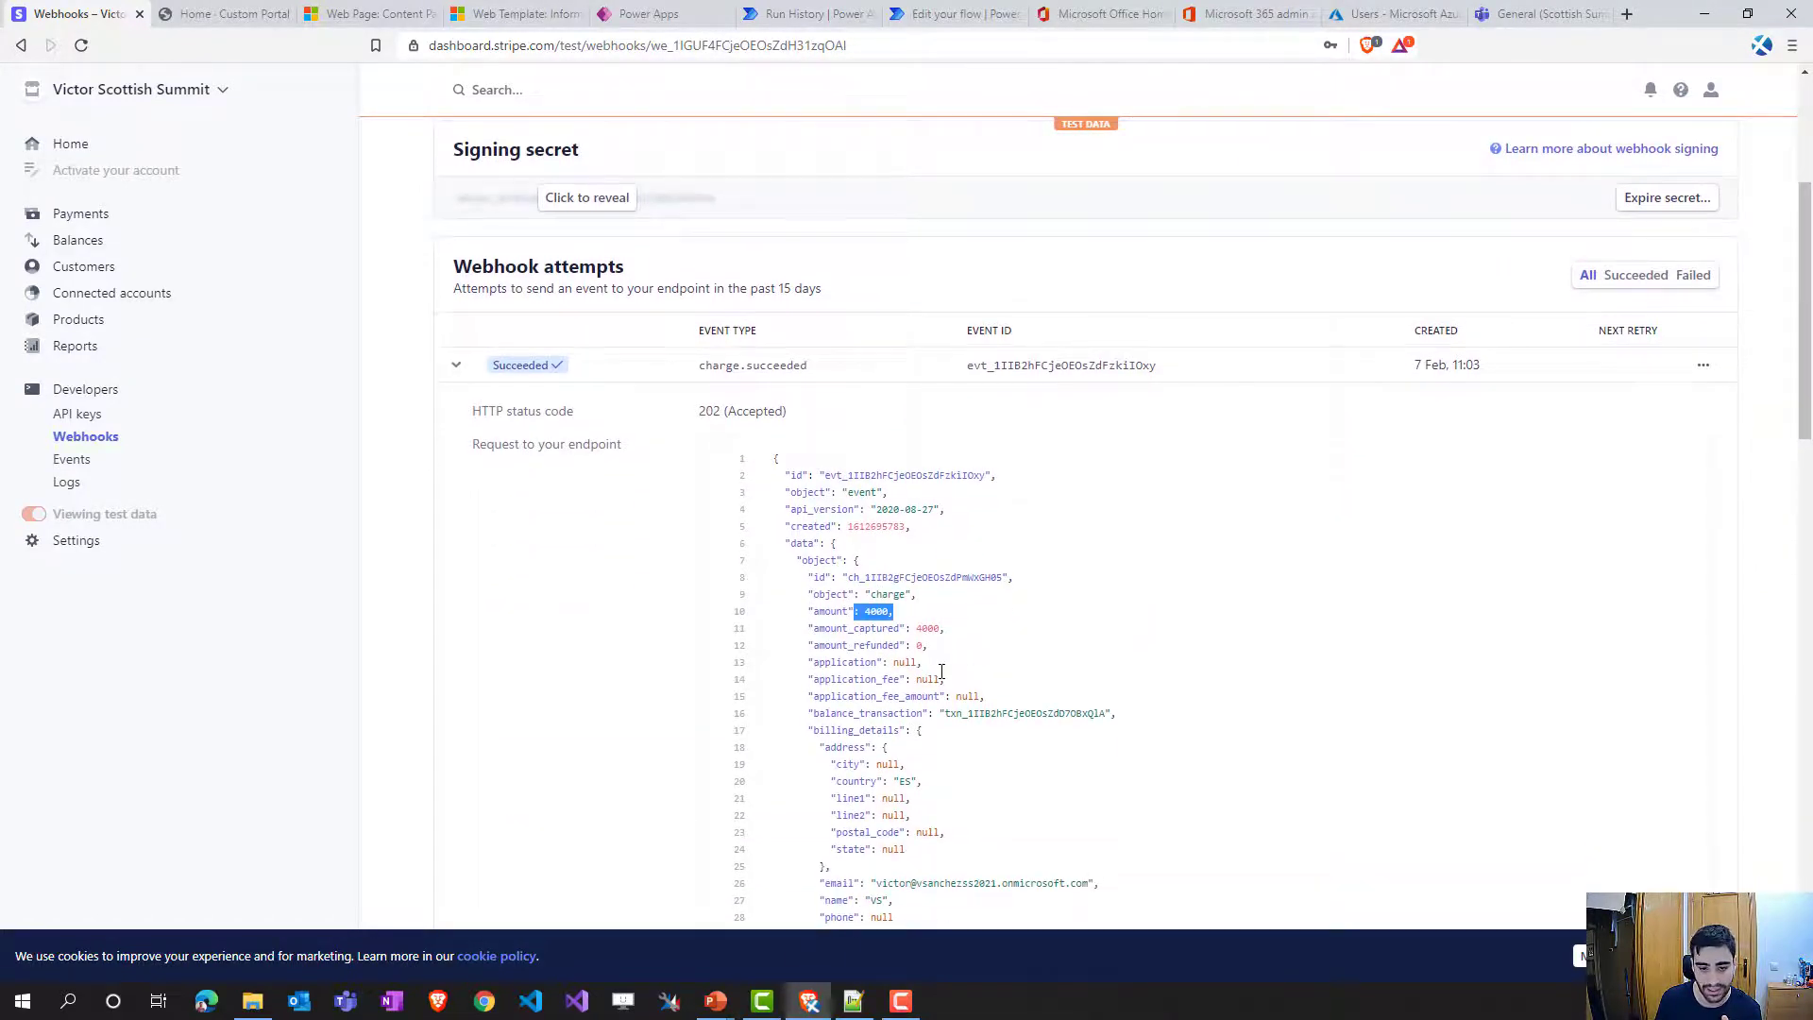
{"action": "scroll", "coordinate": [945, 661], "scroll_direction": "down", "scroll_amount": 2}
{"action": "left_click_drag", "start_coordinate": [921, 695], "coordinate": [1085, 719]}
{"action": "scroll", "coordinate": [987, 742], "scroll_direction": "down", "scroll_amount": 1}
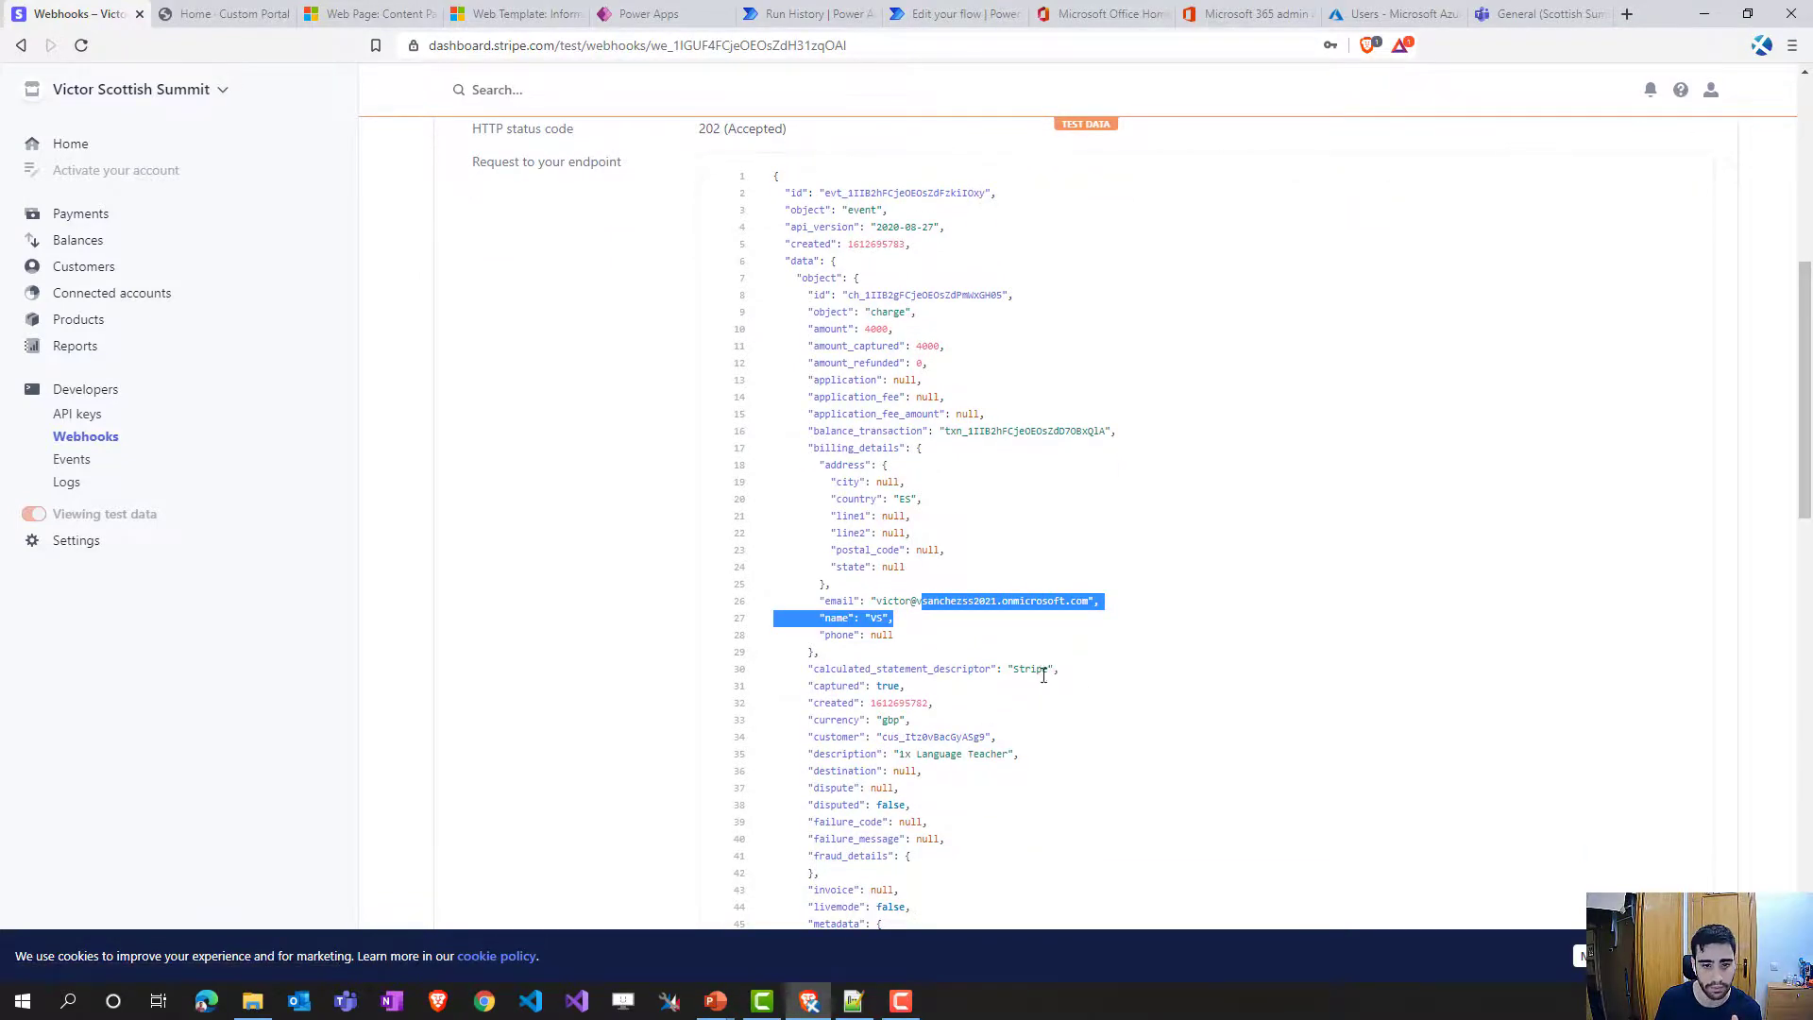
{"action": "scroll", "coordinate": [1039, 679], "scroll_direction": "down", "scroll_amount": 5}
{"action": "scroll", "coordinate": [1039, 678], "scroll_direction": "down", "scroll_amount": 12}
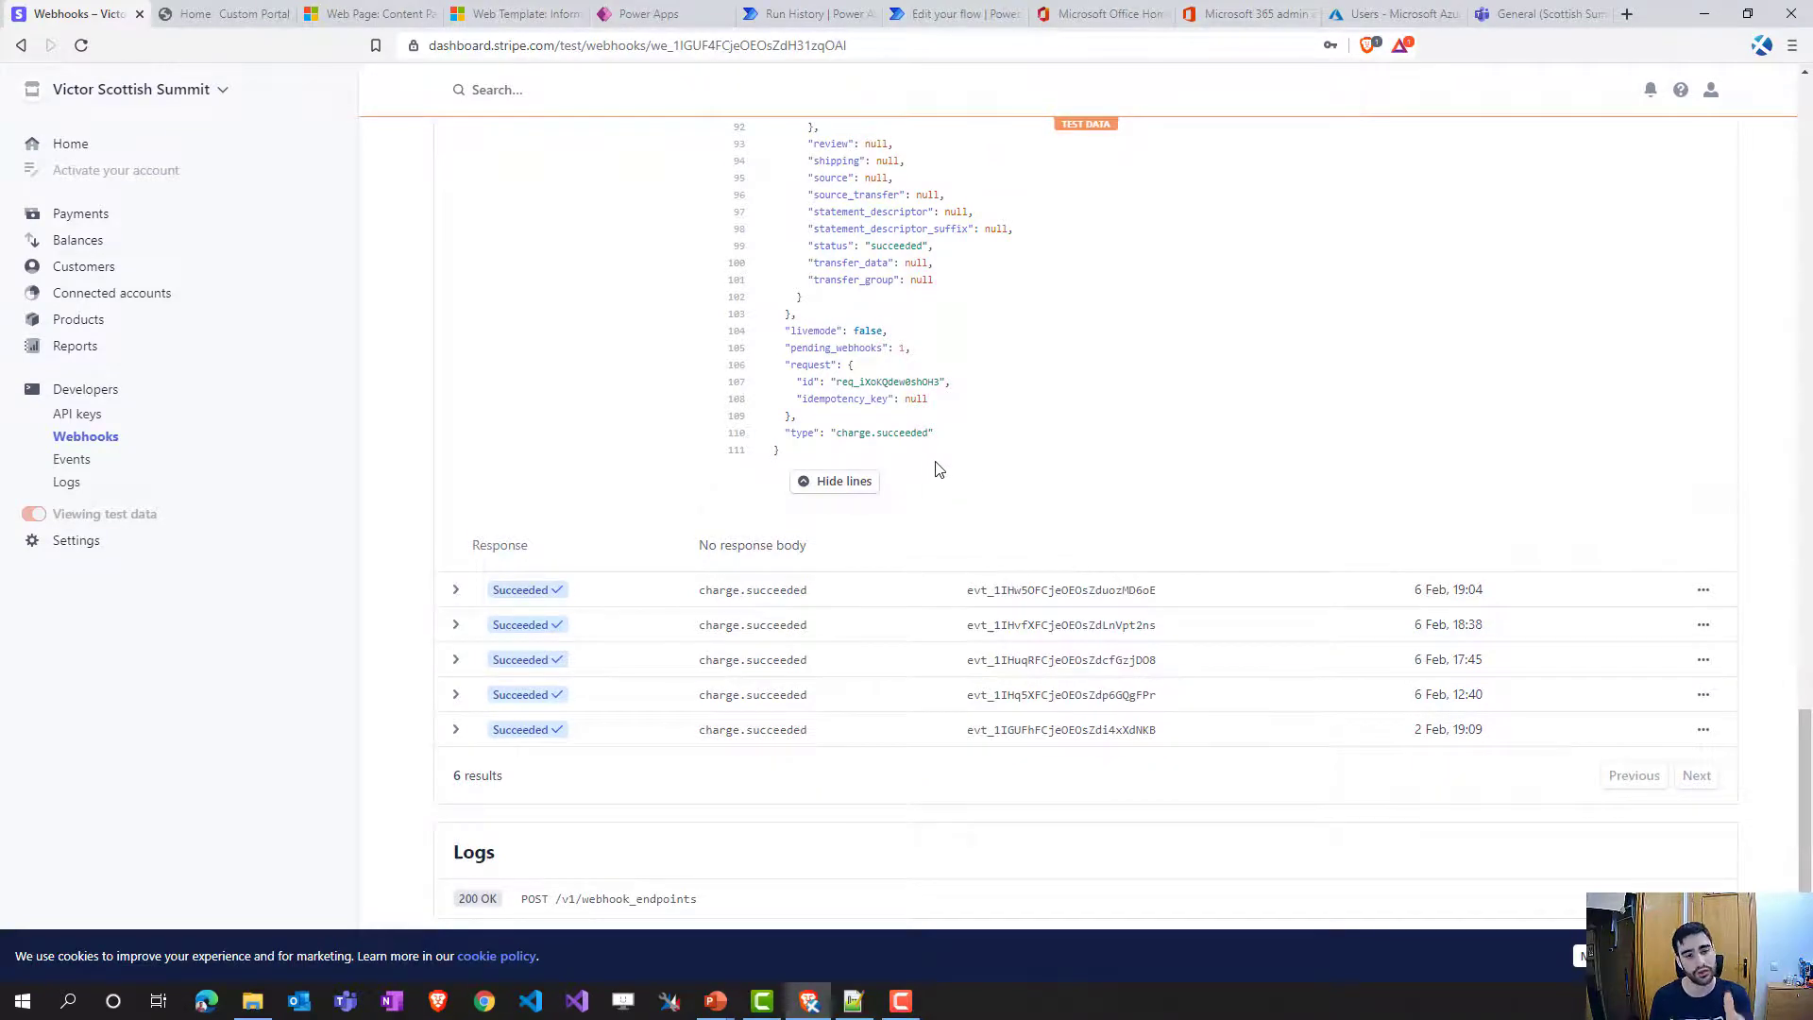
{"action": "scroll", "coordinate": [939, 473], "scroll_direction": "up", "scroll_amount": 20}
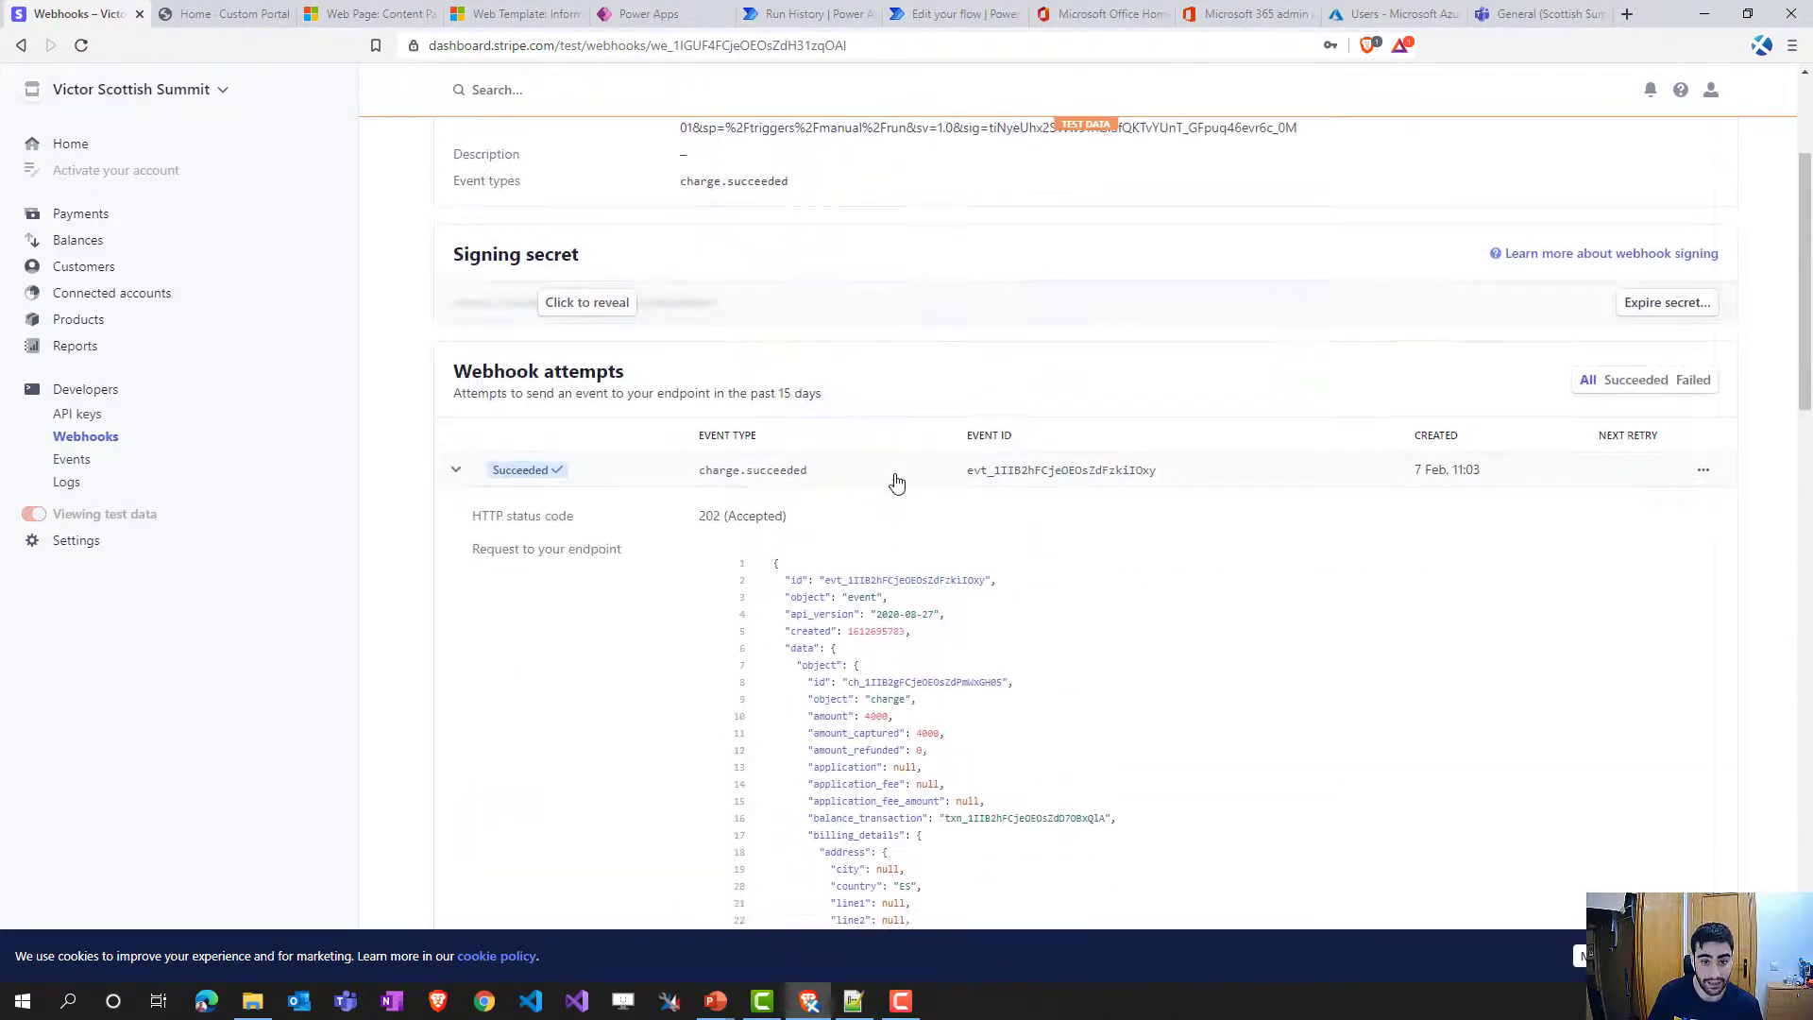
{"action": "scroll", "coordinate": [896, 483], "scroll_direction": "up", "scroll_amount": 3}
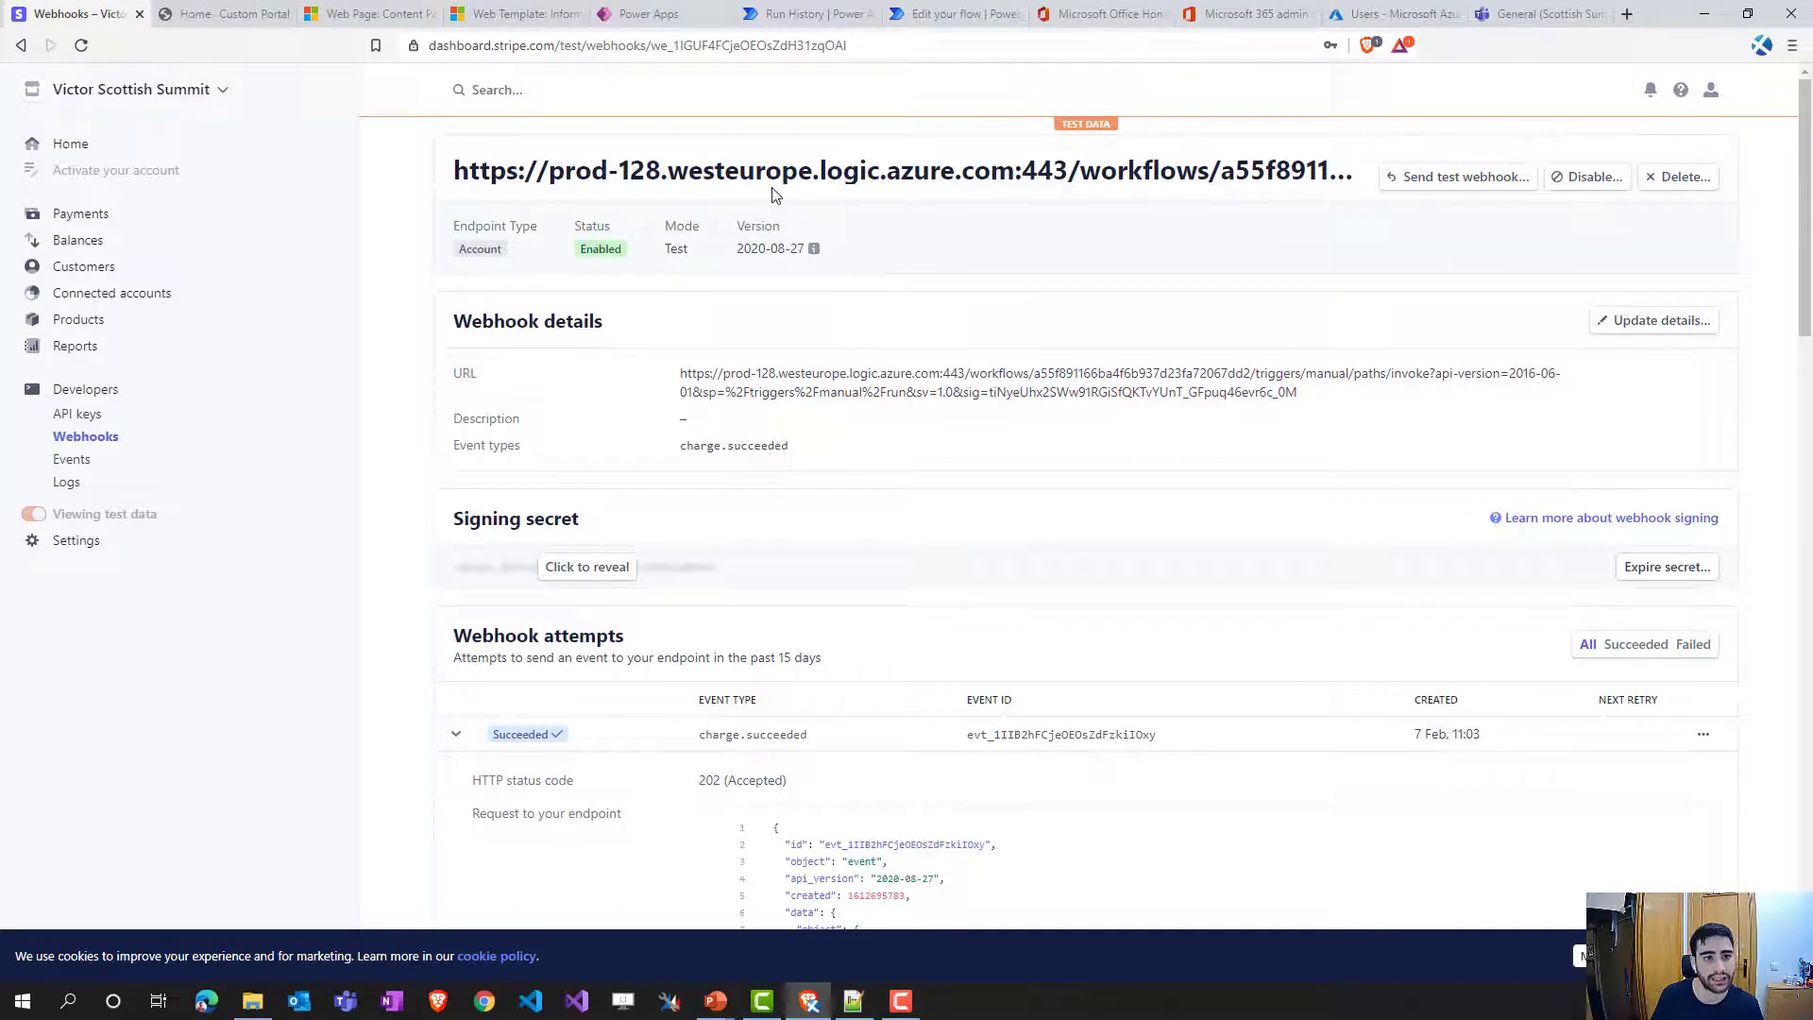
- Expand the Create user action in the Power Automate run, and switch to Azure Active Directory to refresh the user list
{"action": "left_click", "coordinate": [794, 15]}
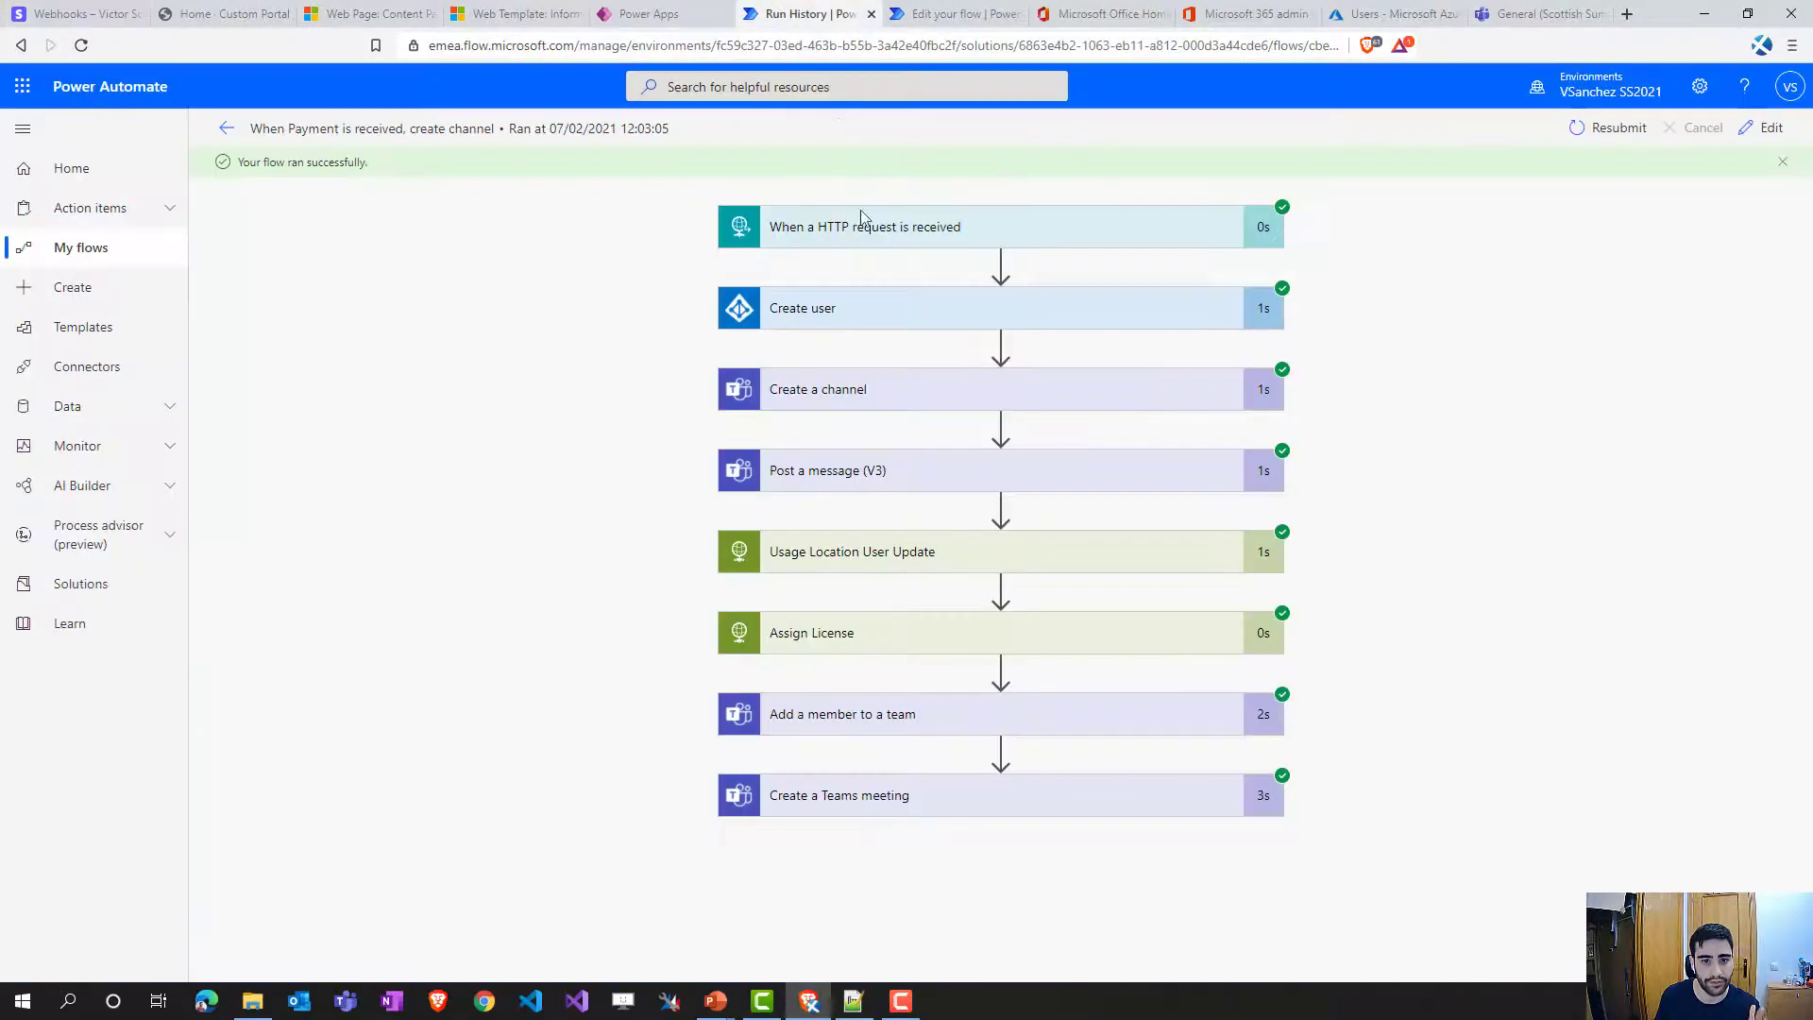
{"action": "left_click", "coordinate": [867, 321]}
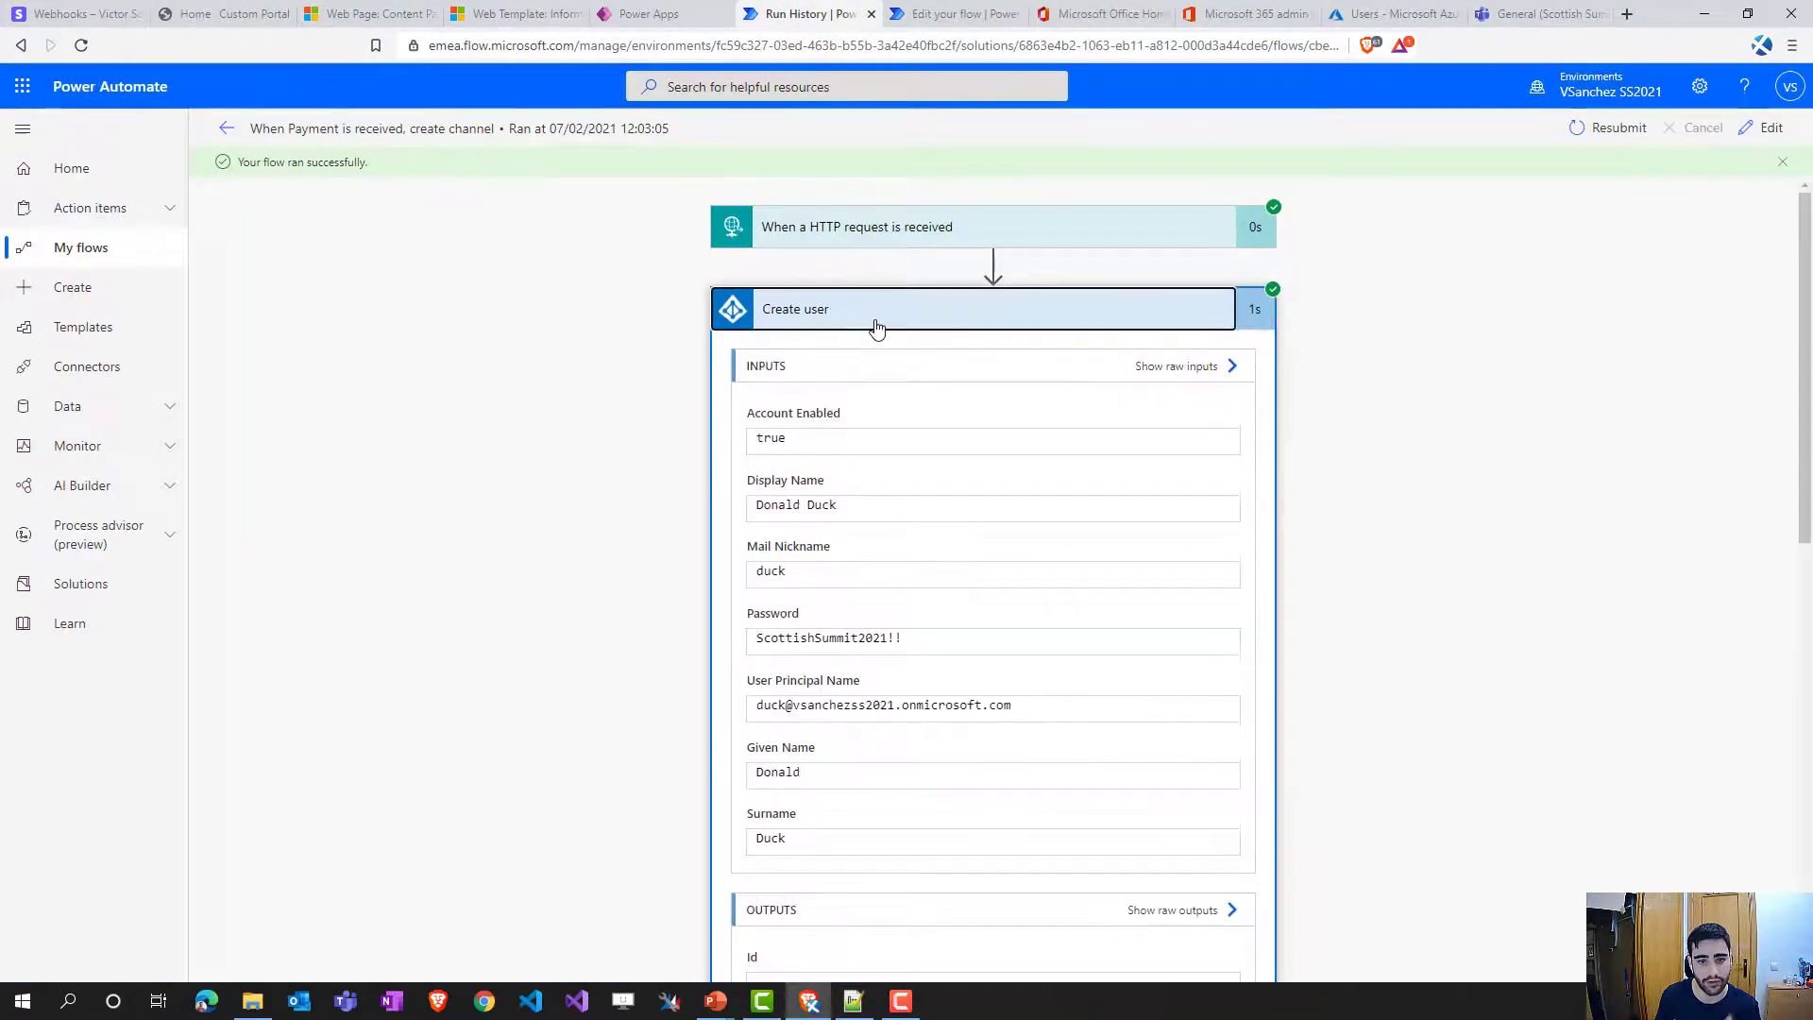
{"action": "left_click", "coordinate": [1388, 13]}
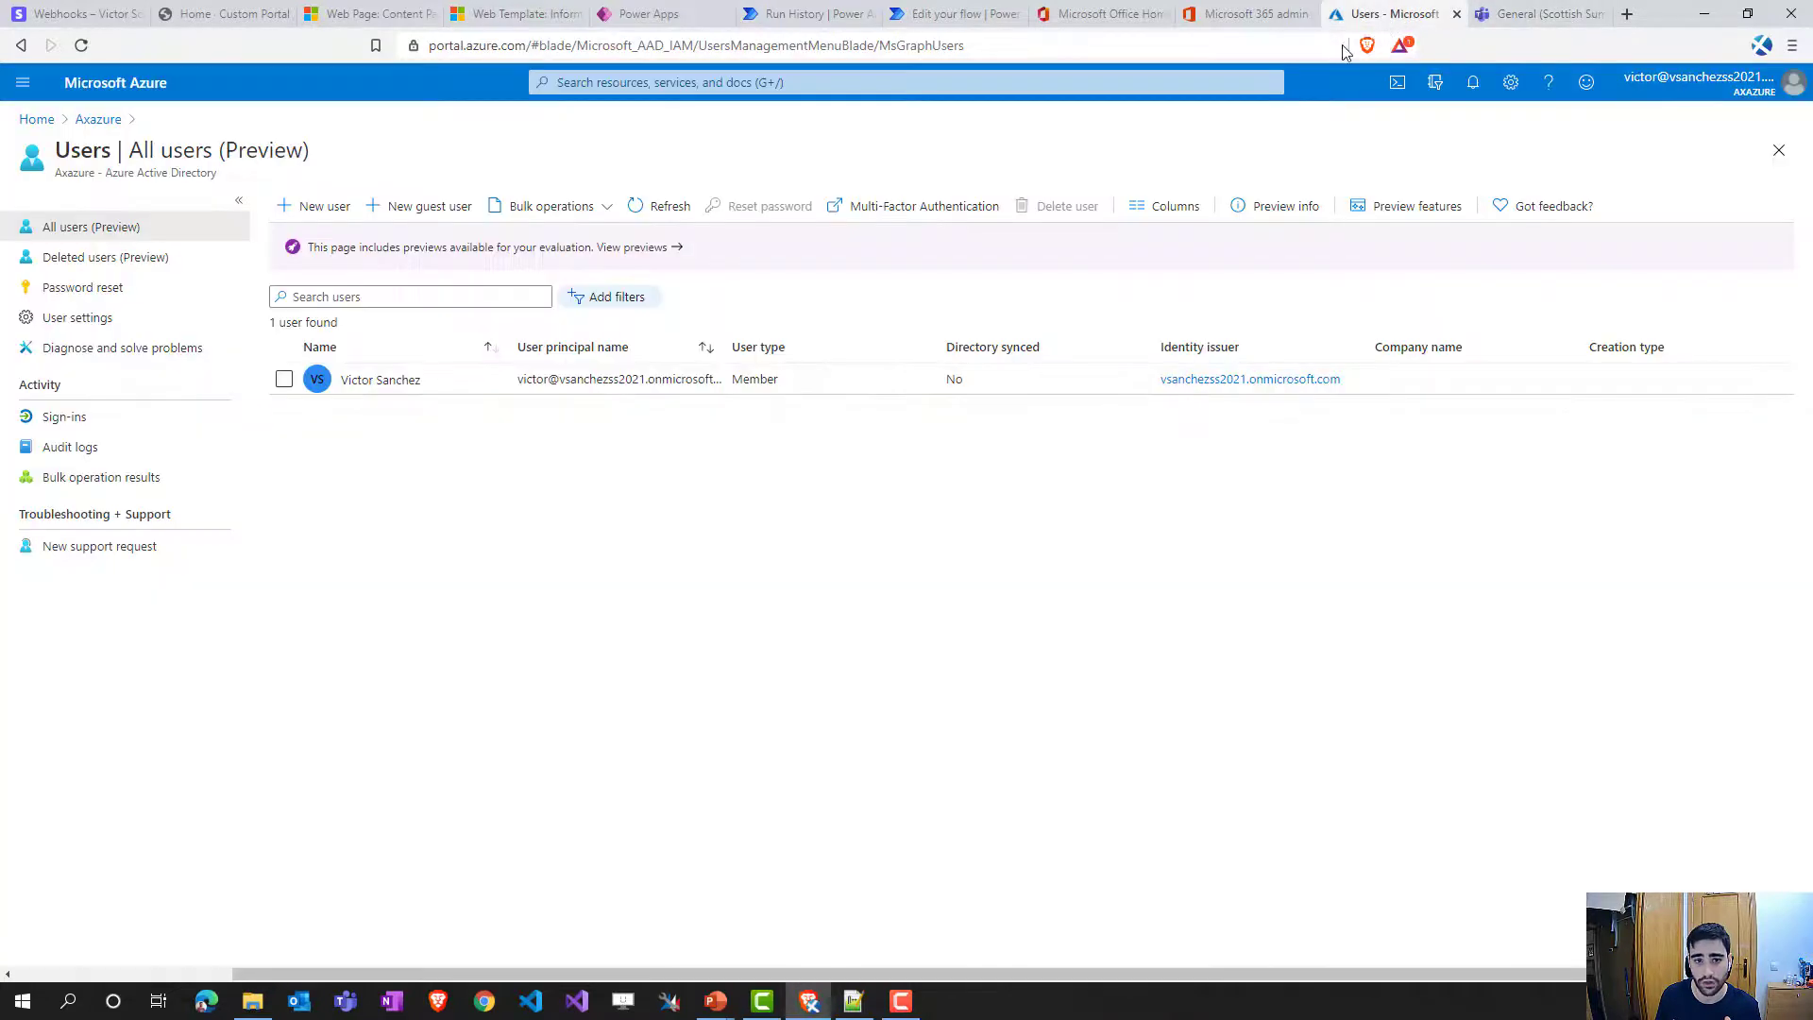
{"action": "left_click", "coordinate": [663, 208]}
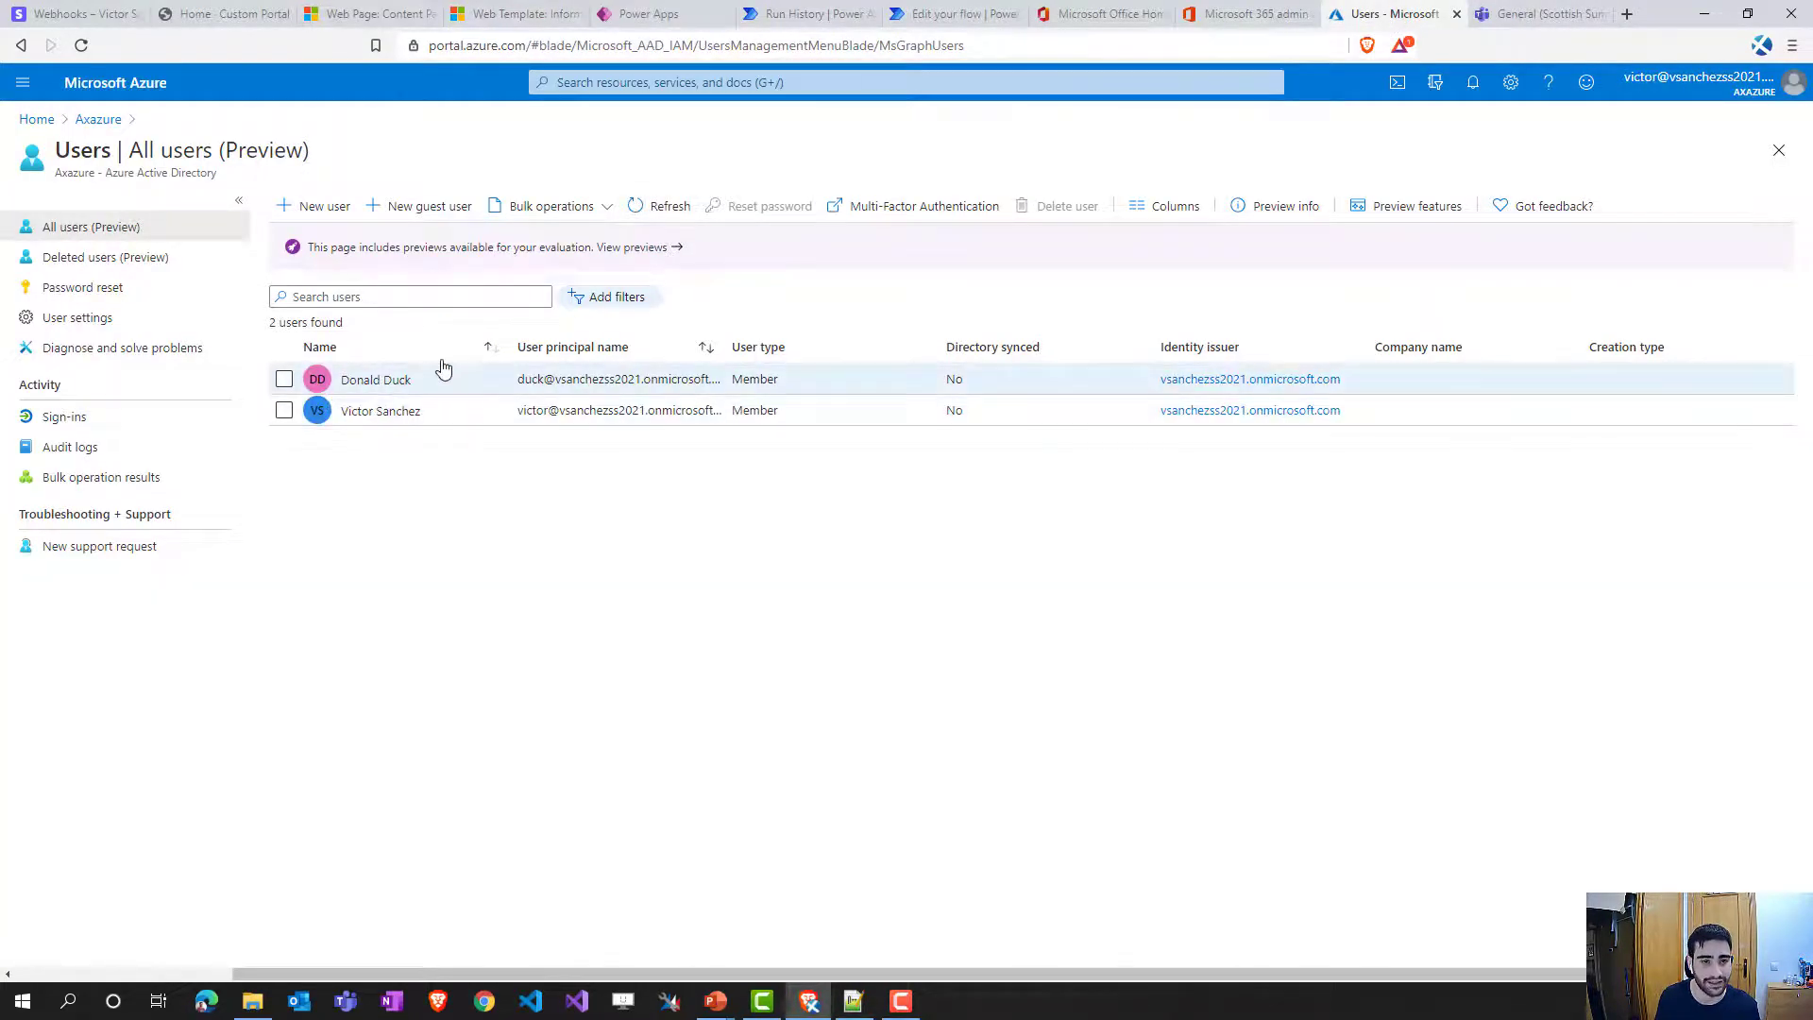
- Return to the Power Automate run and examine the Create user action's password, principal name, given name and surname inputs and its outputs
{"action": "left_click", "coordinate": [782, 9]}
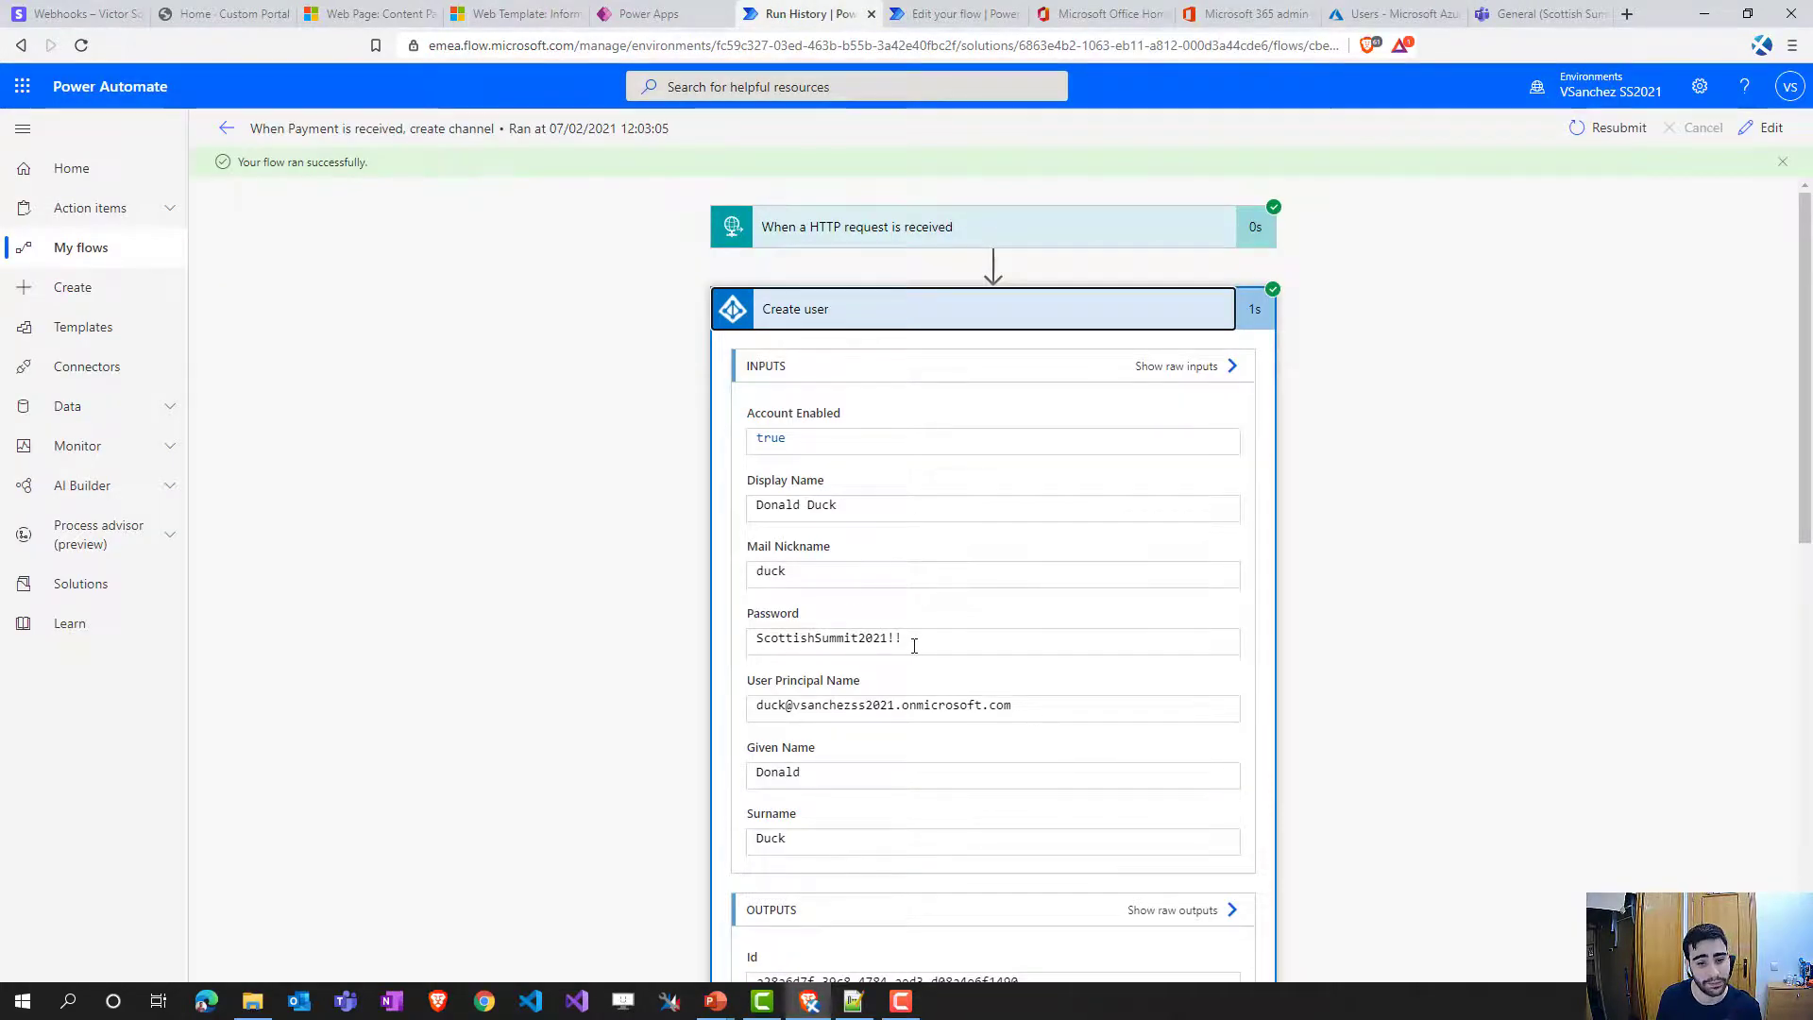
{"action": "left_click_drag", "start_coordinate": [914, 646], "coordinate": [761, 639]}
{"action": "left_click_drag", "start_coordinate": [1037, 710], "coordinate": [756, 707]}
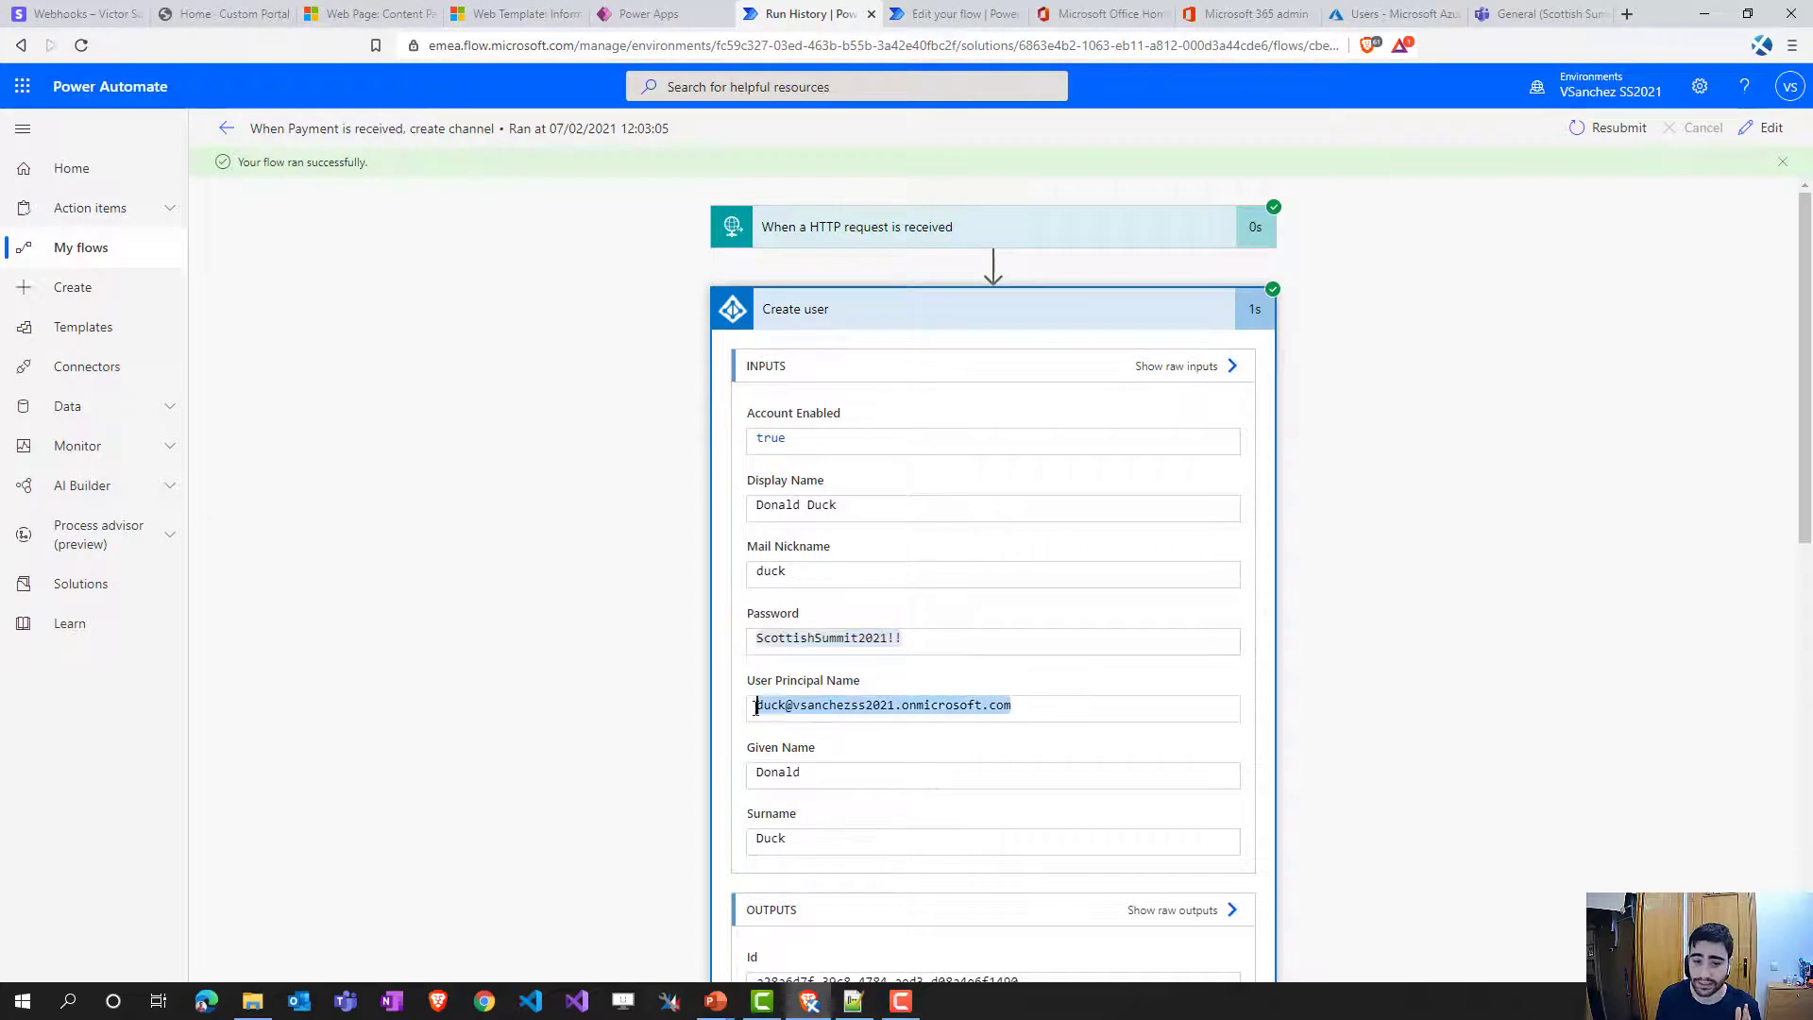
{"action": "left_click_drag", "start_coordinate": [942, 771], "coordinate": [751, 789]}
{"action": "left_click_drag", "start_coordinate": [834, 843], "coordinate": [748, 848]}
{"action": "scroll", "coordinate": [820, 790], "scroll_direction": "down", "scroll_amount": 8}
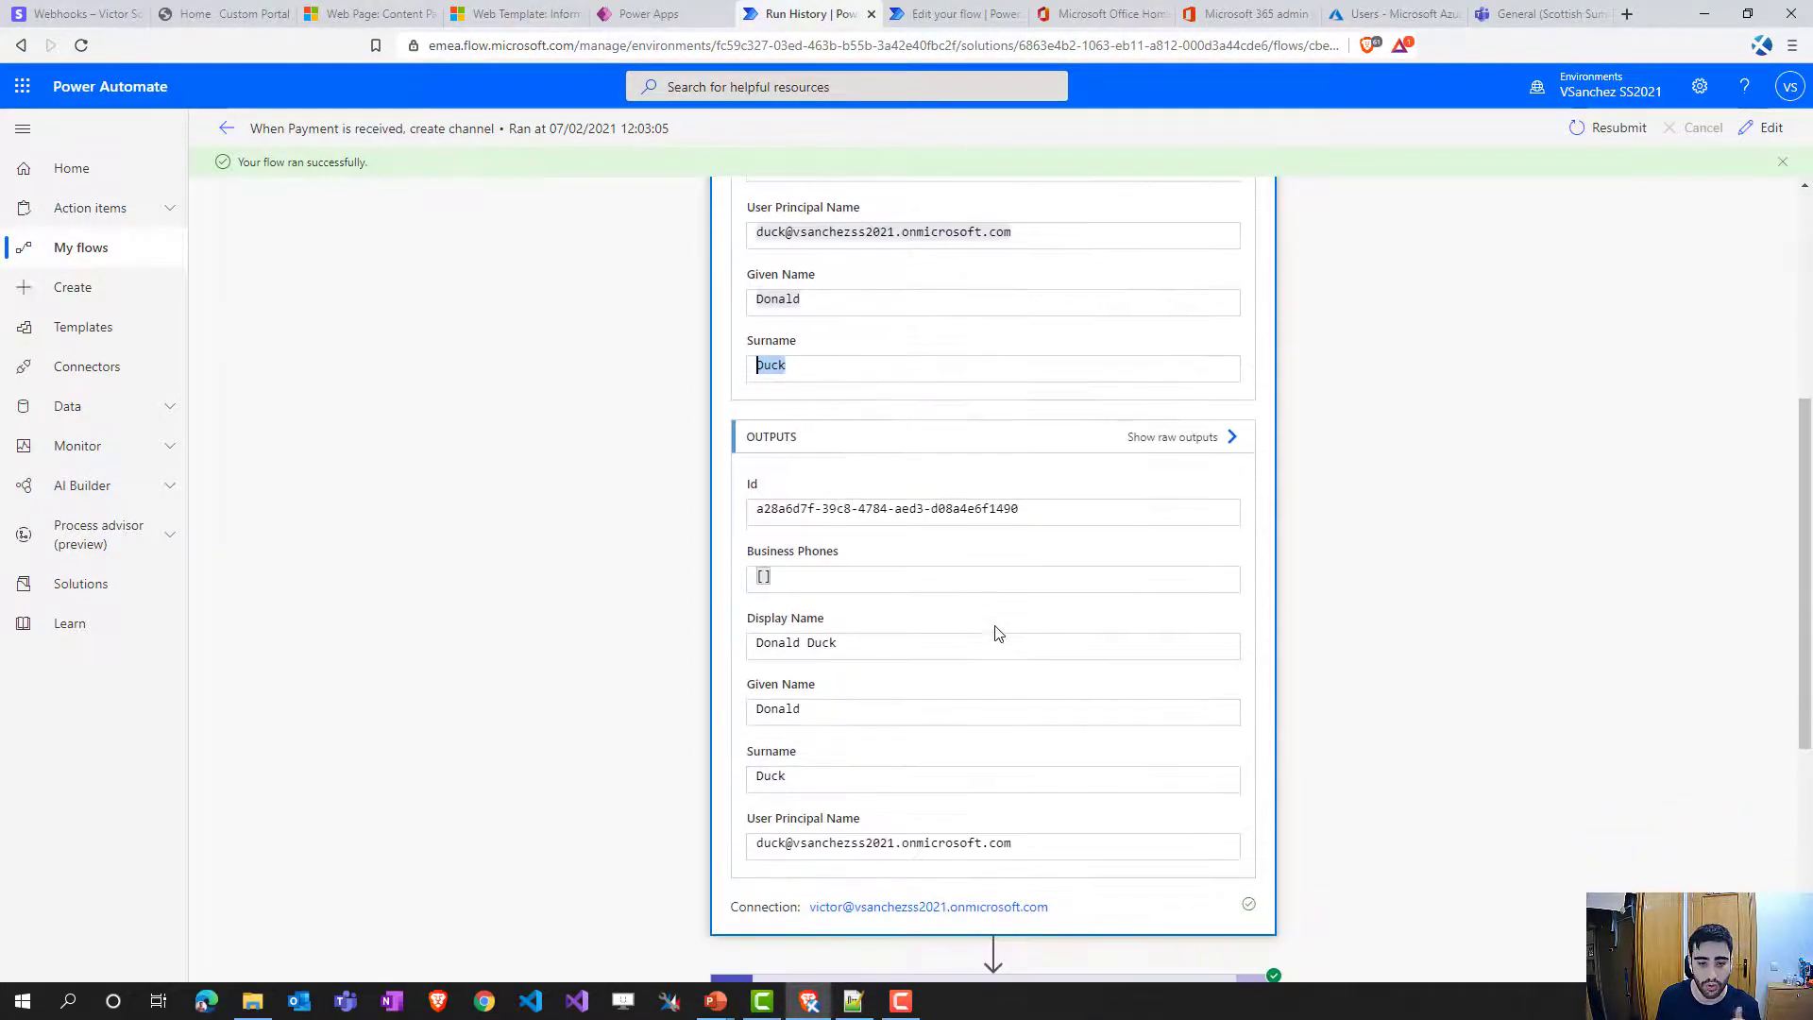
- Expand the run's Create a channel action and examine the team and channel display name it used
{"action": "scroll", "coordinate": [916, 567], "scroll_direction": "down", "scroll_amount": 1}
{"action": "left_click", "coordinate": [942, 619]}
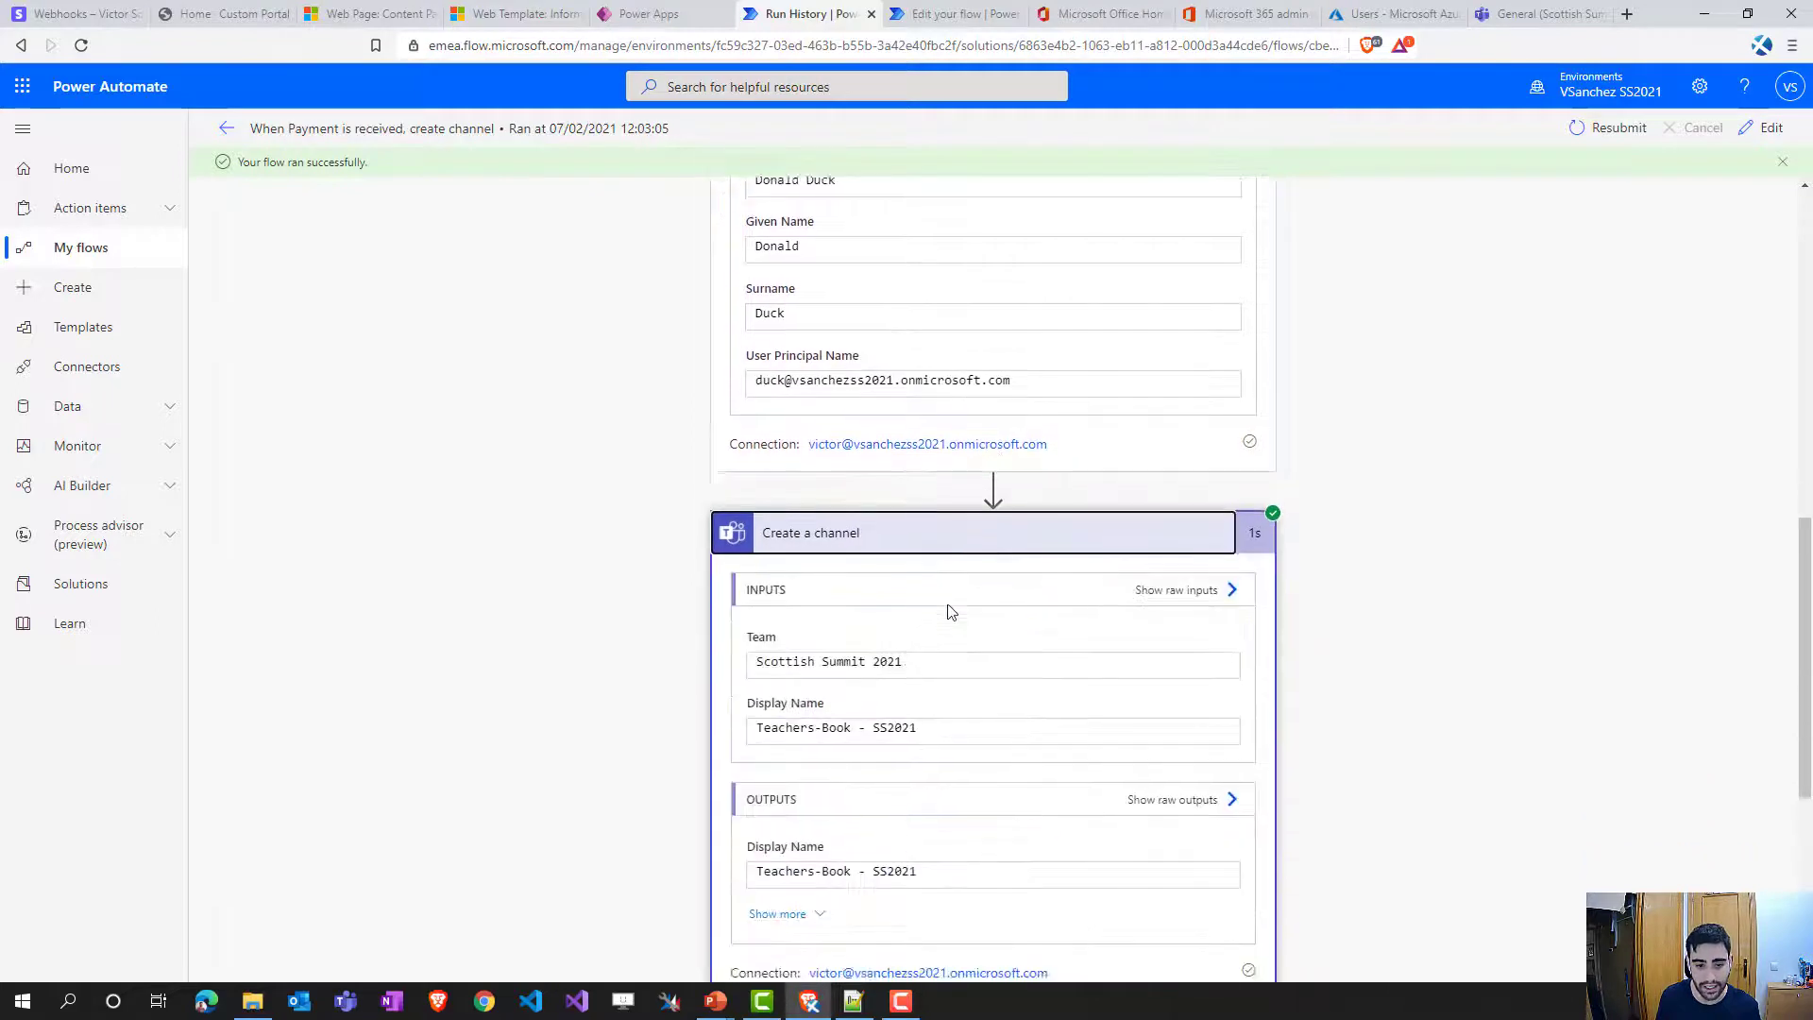
{"action": "scroll", "coordinate": [844, 621], "scroll_direction": "down", "scroll_amount": 1}
{"action": "left_click", "coordinate": [993, 639]}
{"action": "left_click_drag", "start_coordinate": [755, 643], "coordinate": [918, 629]}
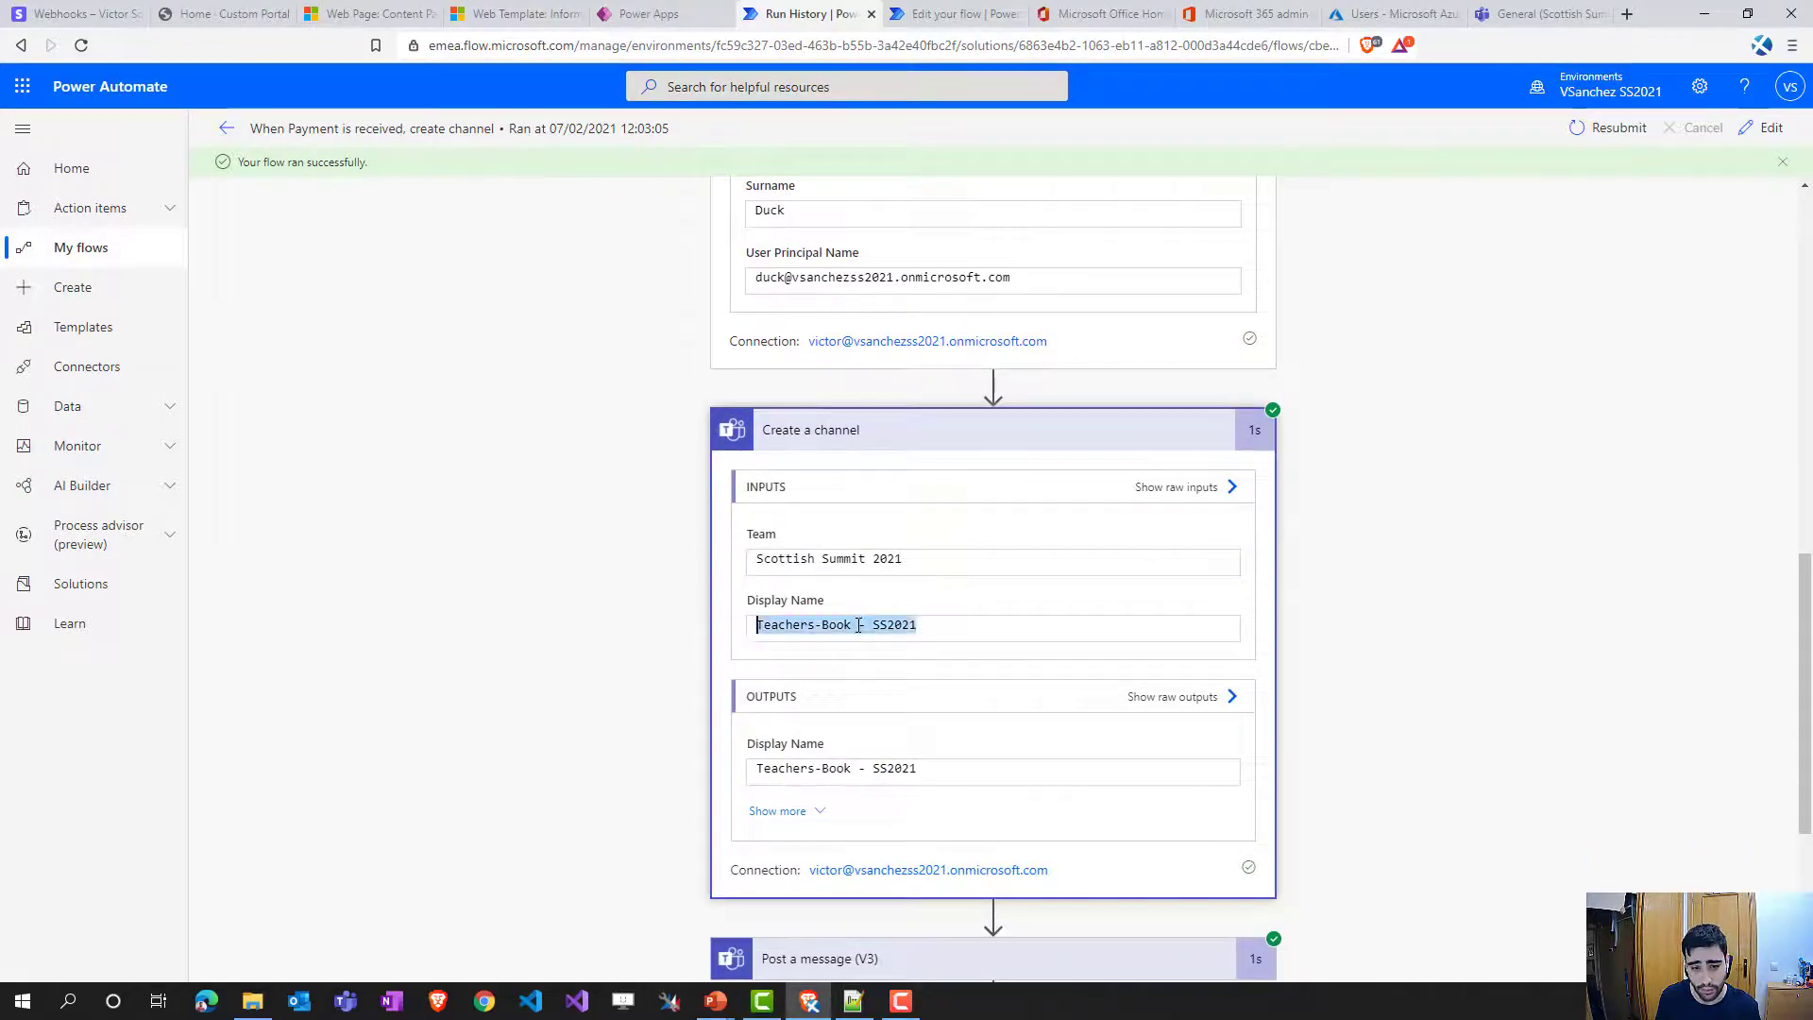
{"action": "left_click", "coordinate": [923, 630]}
- Expand the run's Post a message (V3) action and review its team, channel and message inputs
{"action": "scroll", "coordinate": [954, 615], "scroll_direction": "down", "scroll_amount": 4}
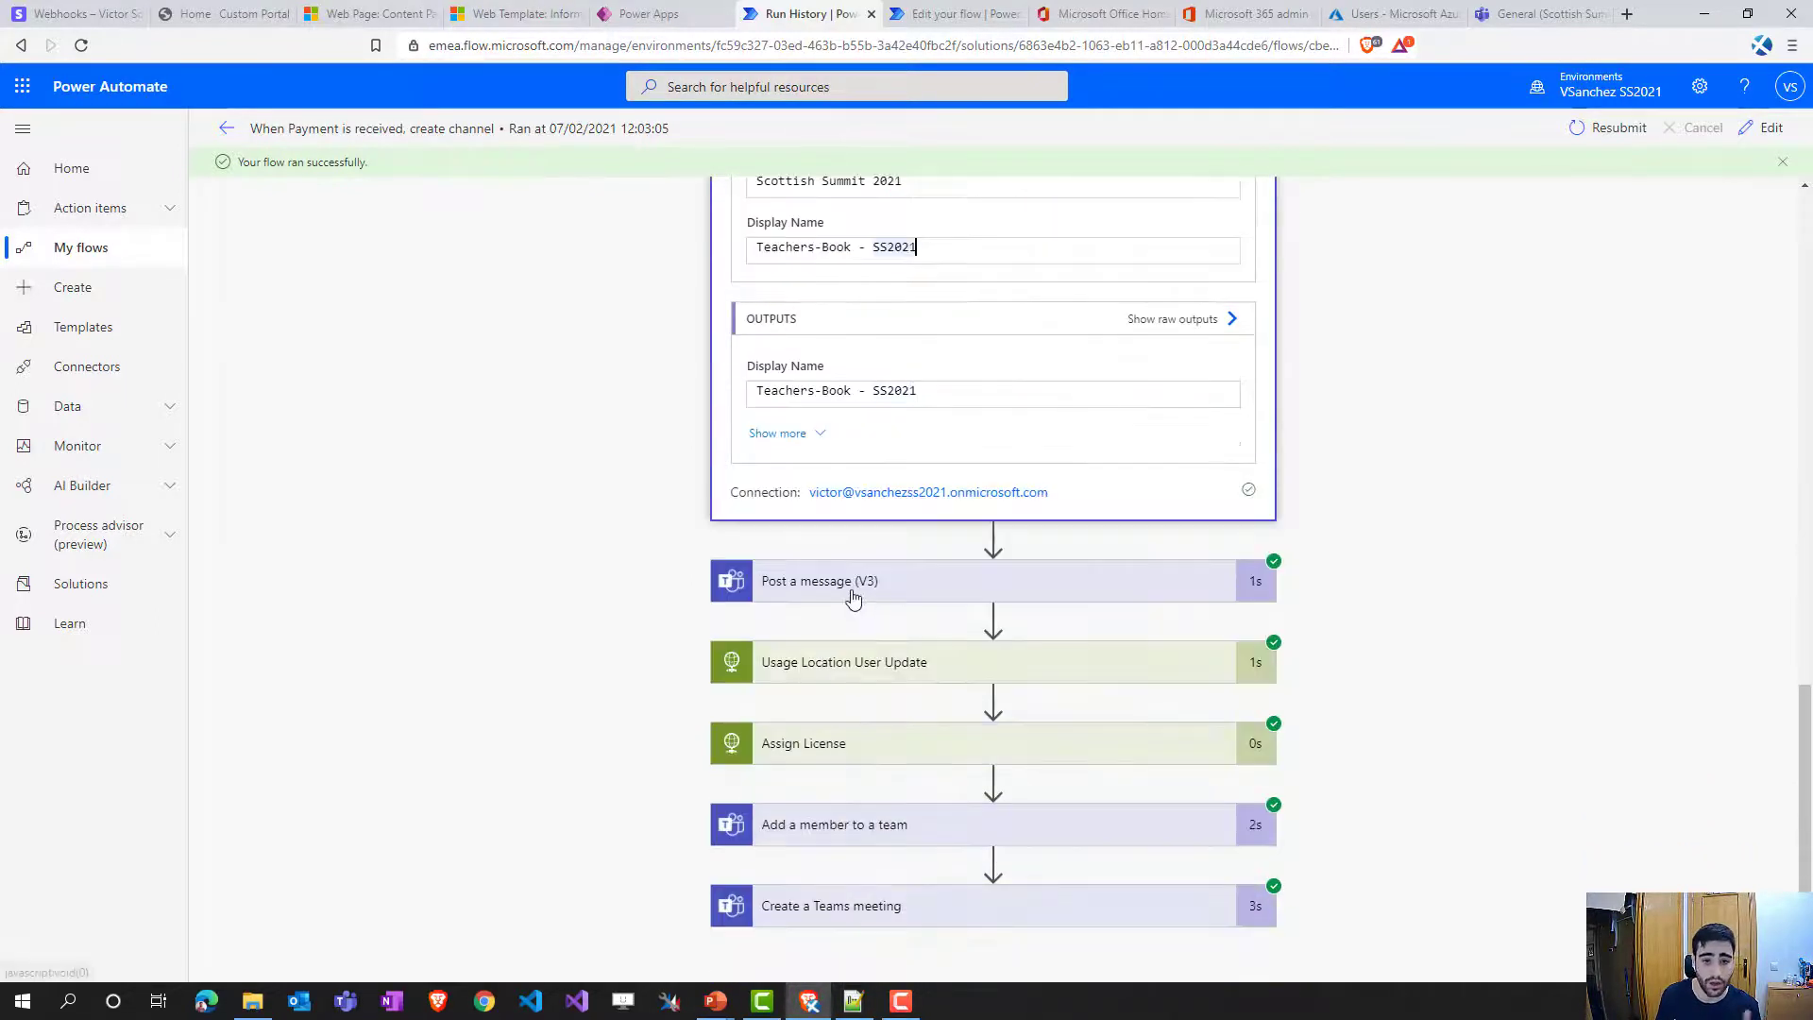
{"action": "left_click", "coordinate": [911, 591]}
{"action": "scroll", "coordinate": [940, 689], "scroll_direction": "down", "scroll_amount": 2}
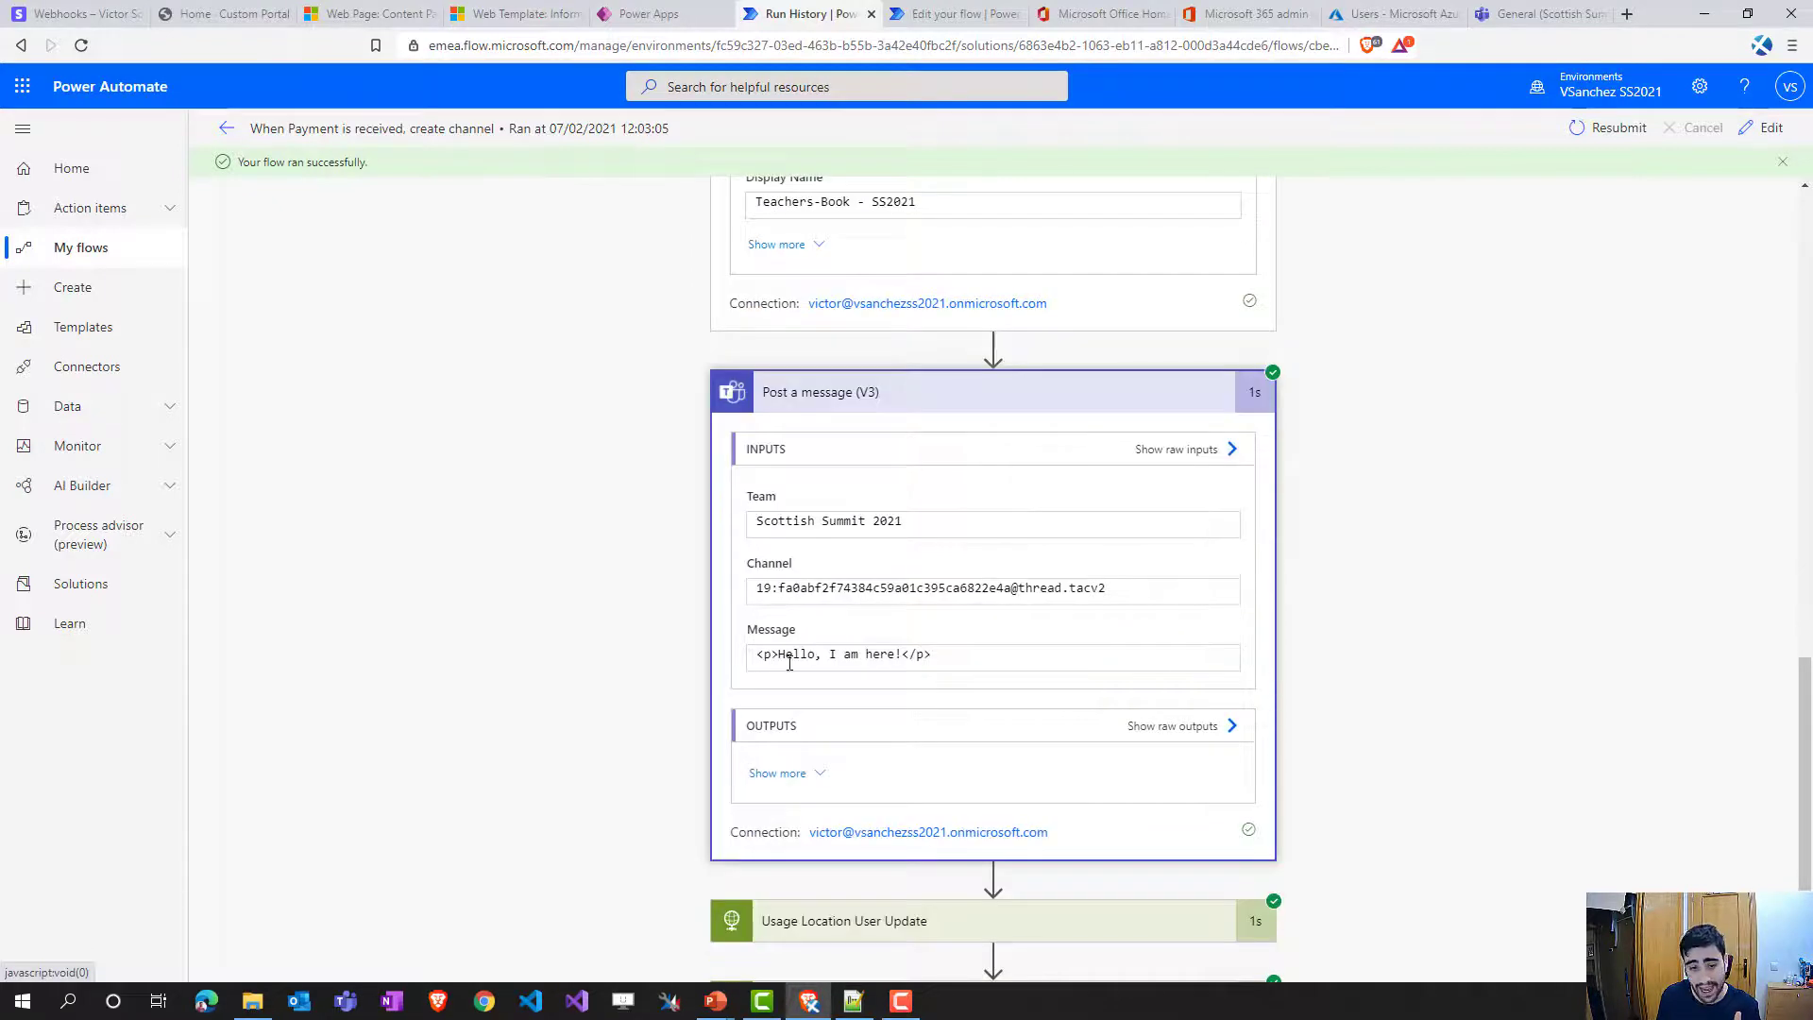
{"action": "scroll", "coordinate": [1004, 636], "scroll_direction": "down", "scroll_amount": 3}
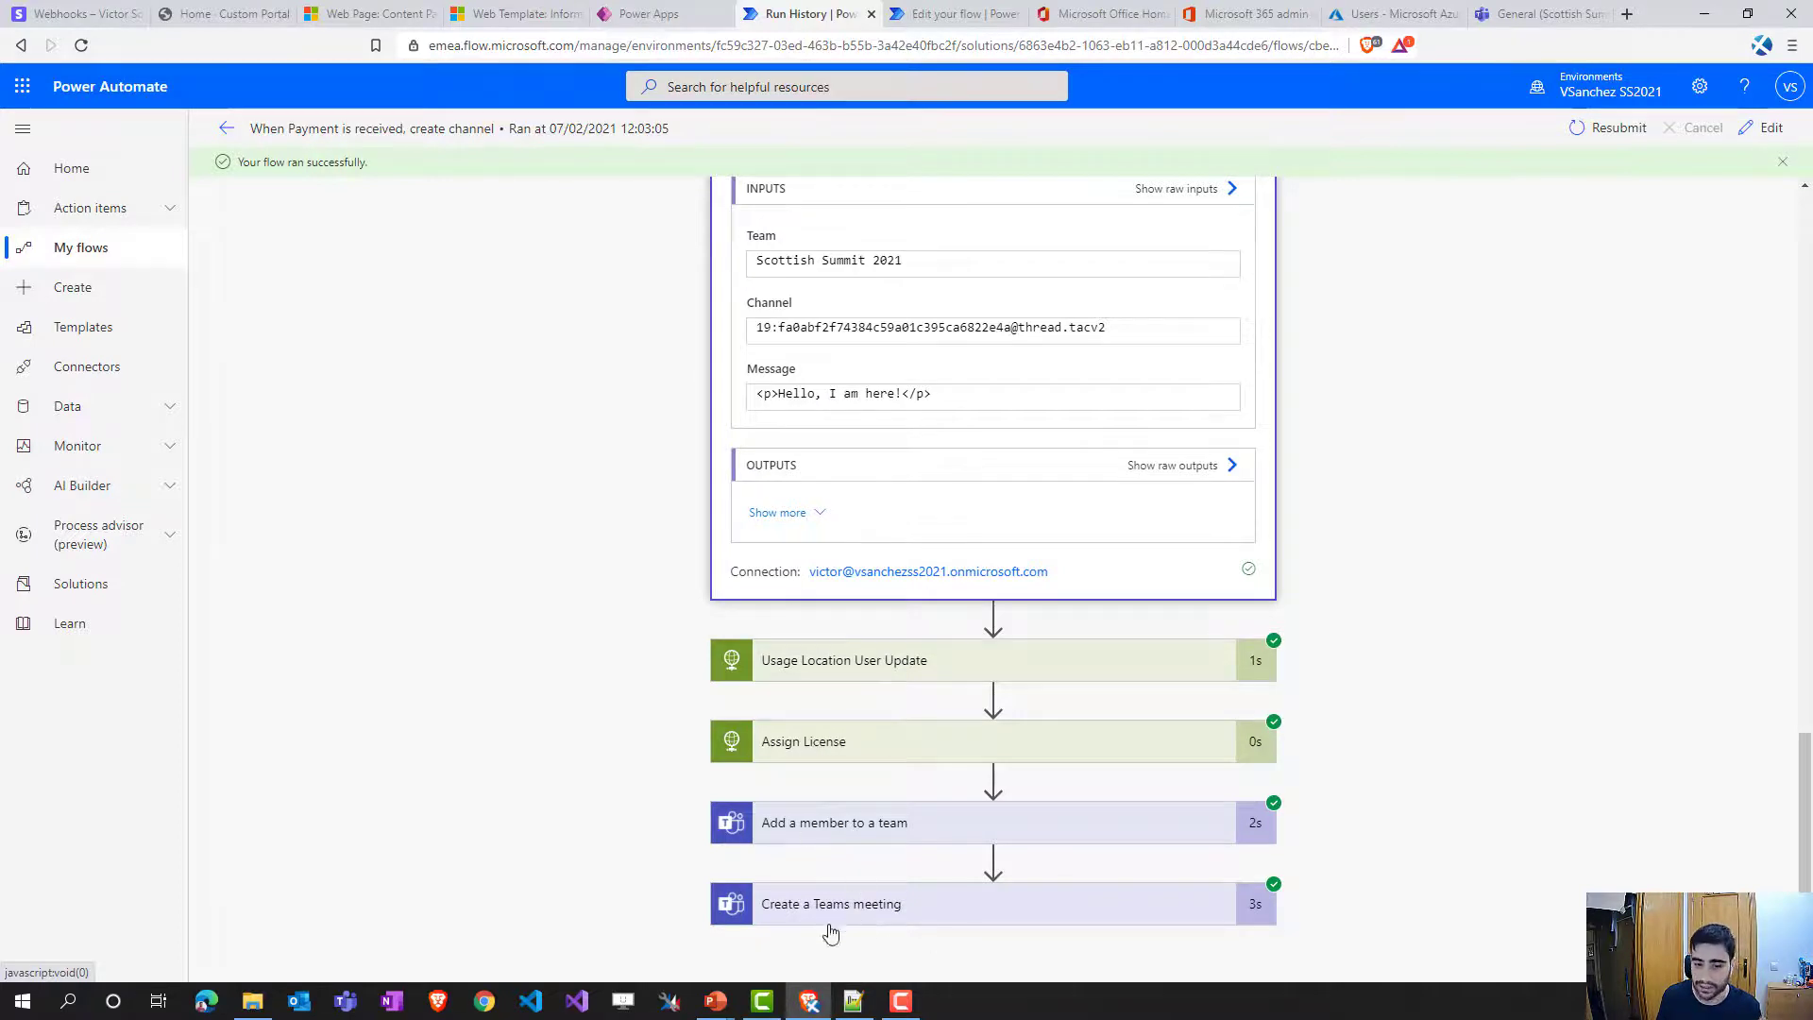
- Switch to the Microsoft 365 admin center and check which users hold the Office 365 E5 license
{"action": "left_click", "coordinate": [1100, 13]}
{"action": "left_click", "coordinate": [1251, 13]}
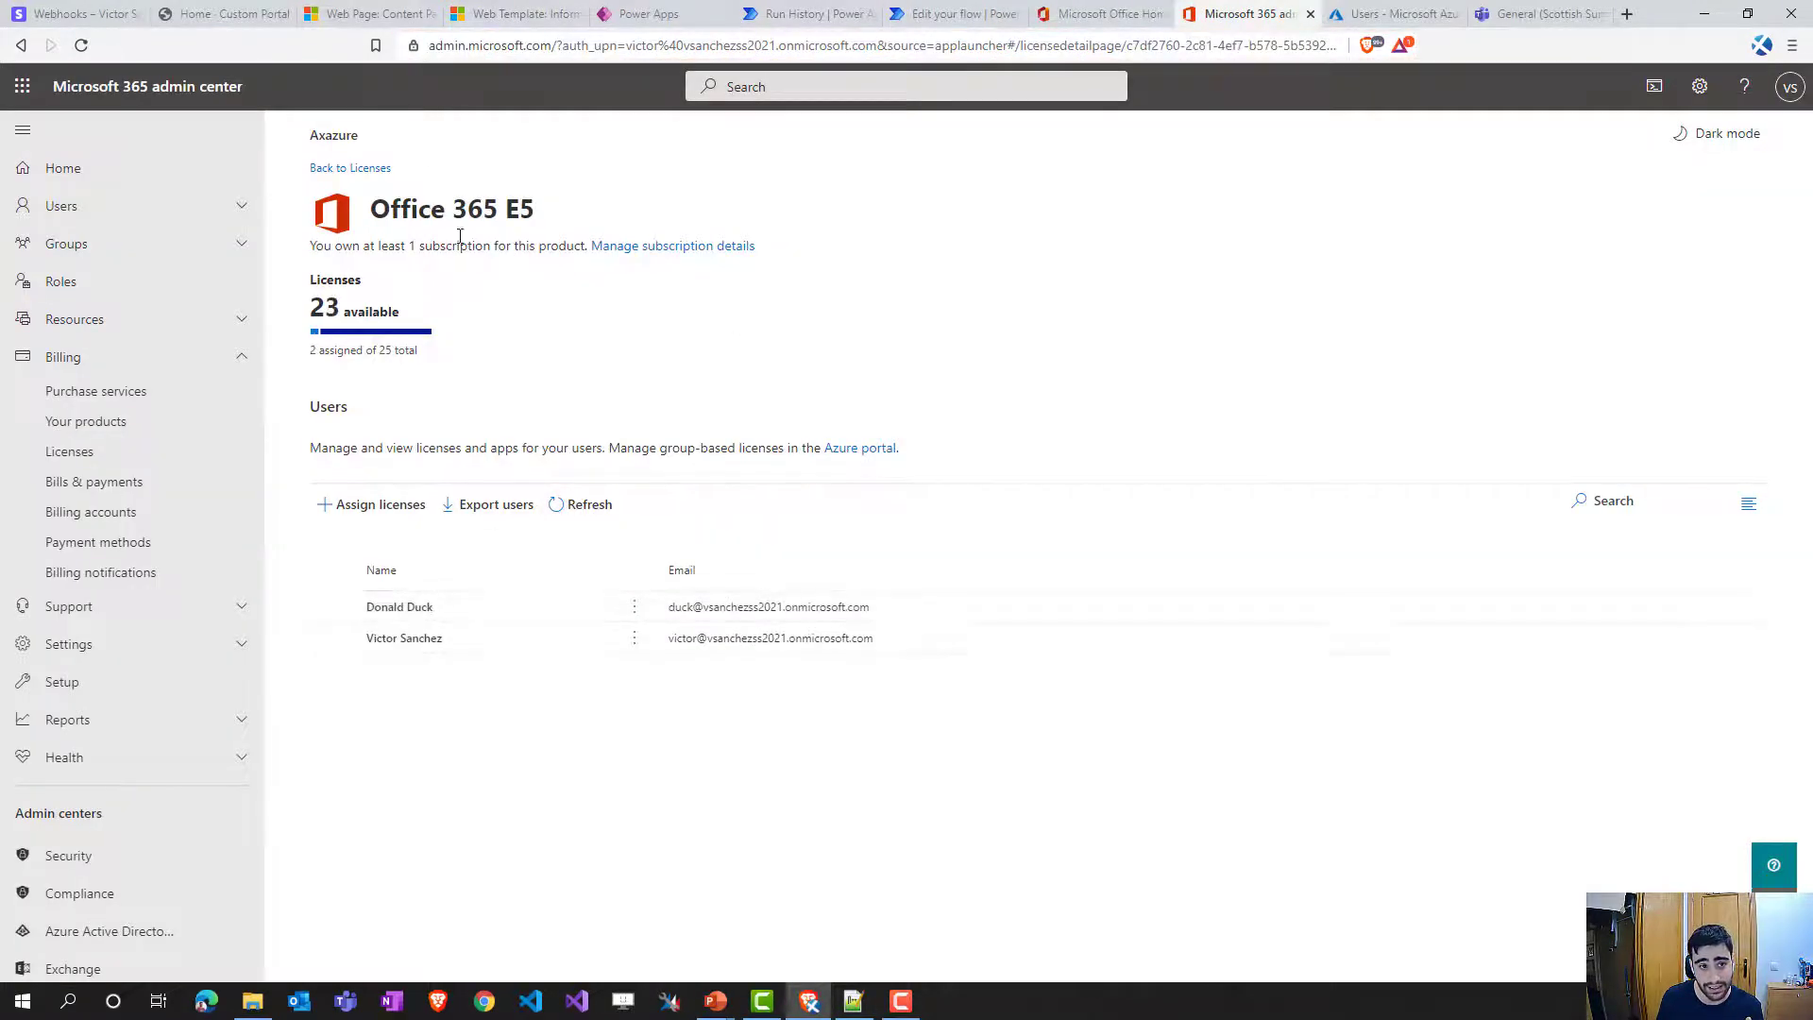
{"action": "triple_click", "coordinate": [511, 219]}
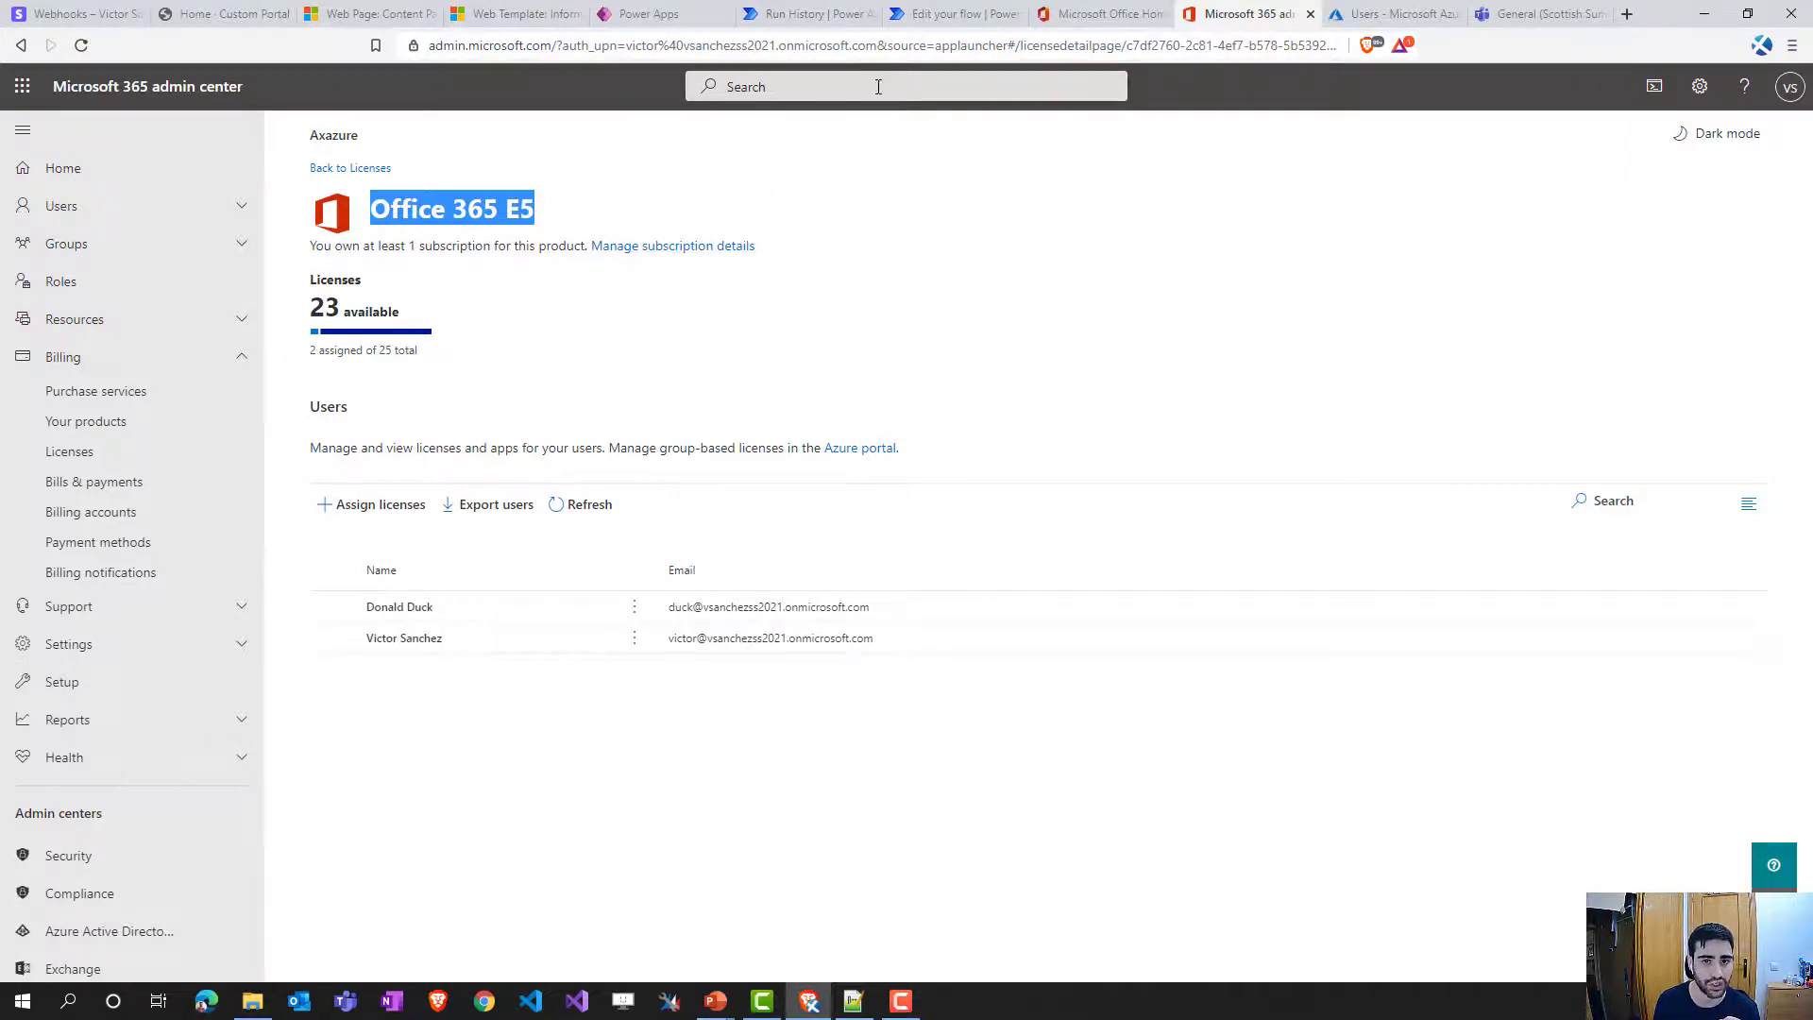
- Switch to Microsoft Teams and open the Teachers-Book - SS2021 channel of the Scottish Summit 2021 team
{"action": "left_click", "coordinate": [803, 13]}
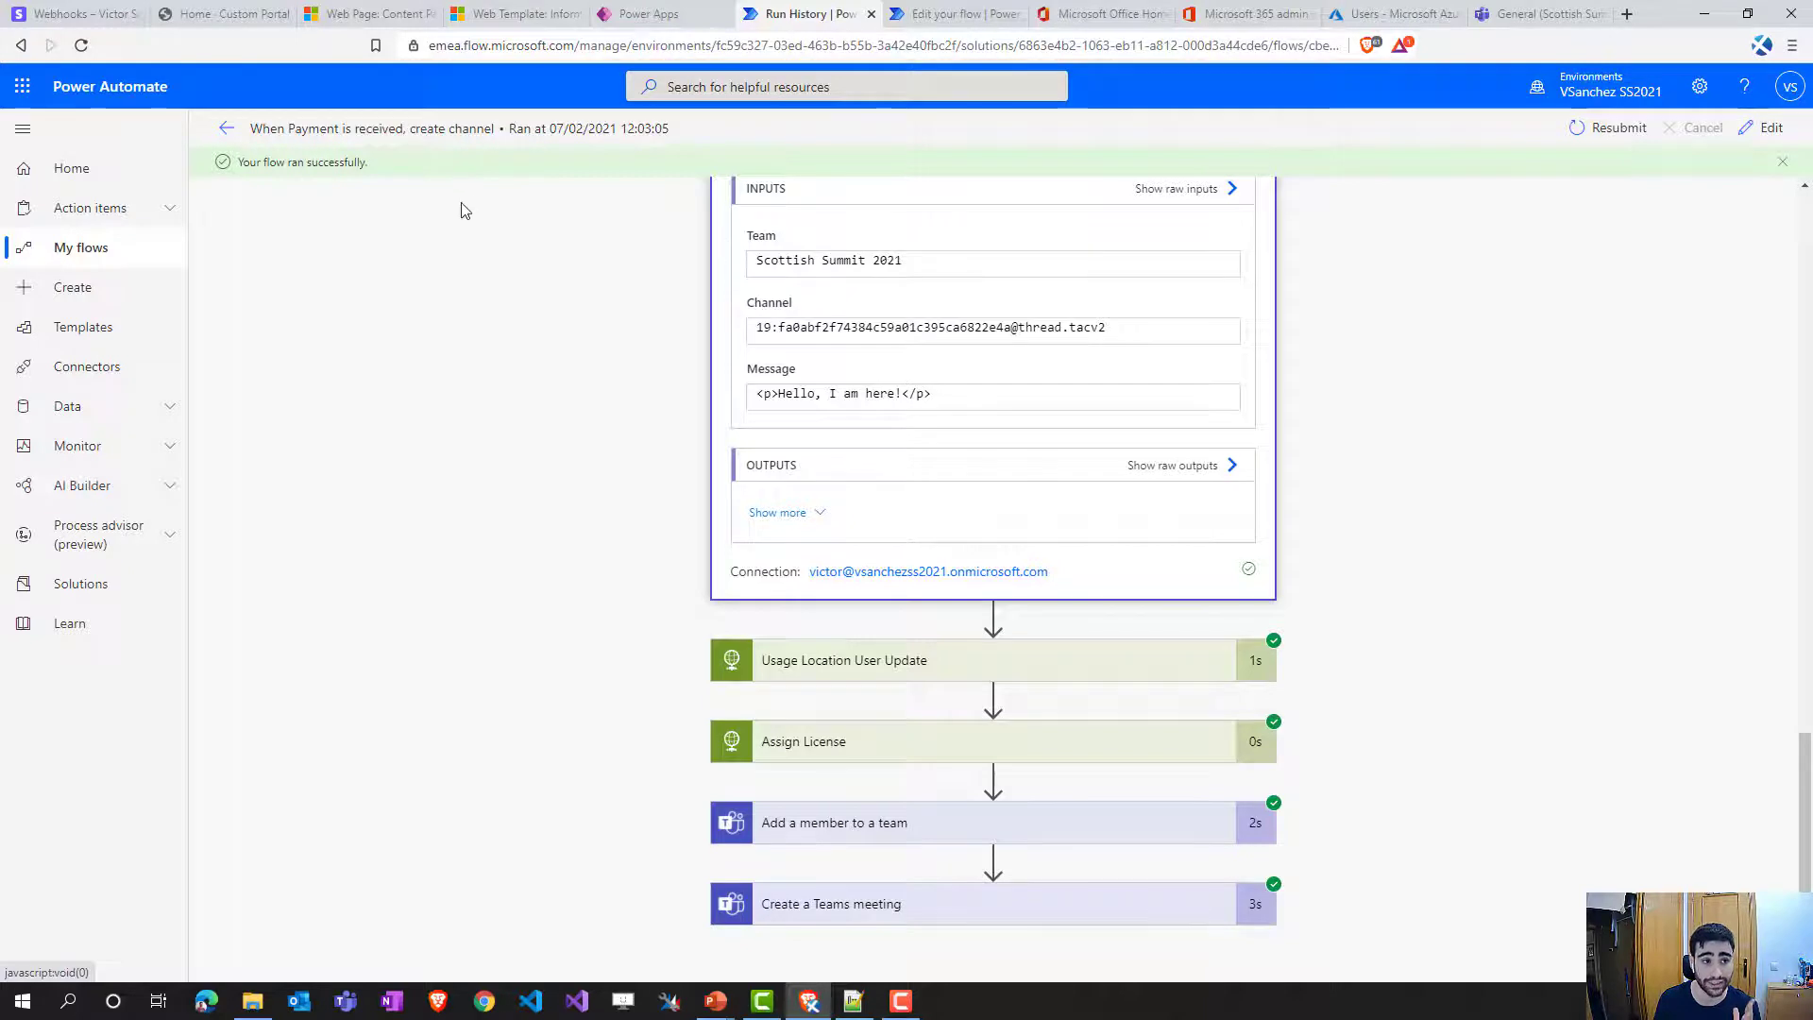
{"action": "left_click", "coordinate": [1522, 28]}
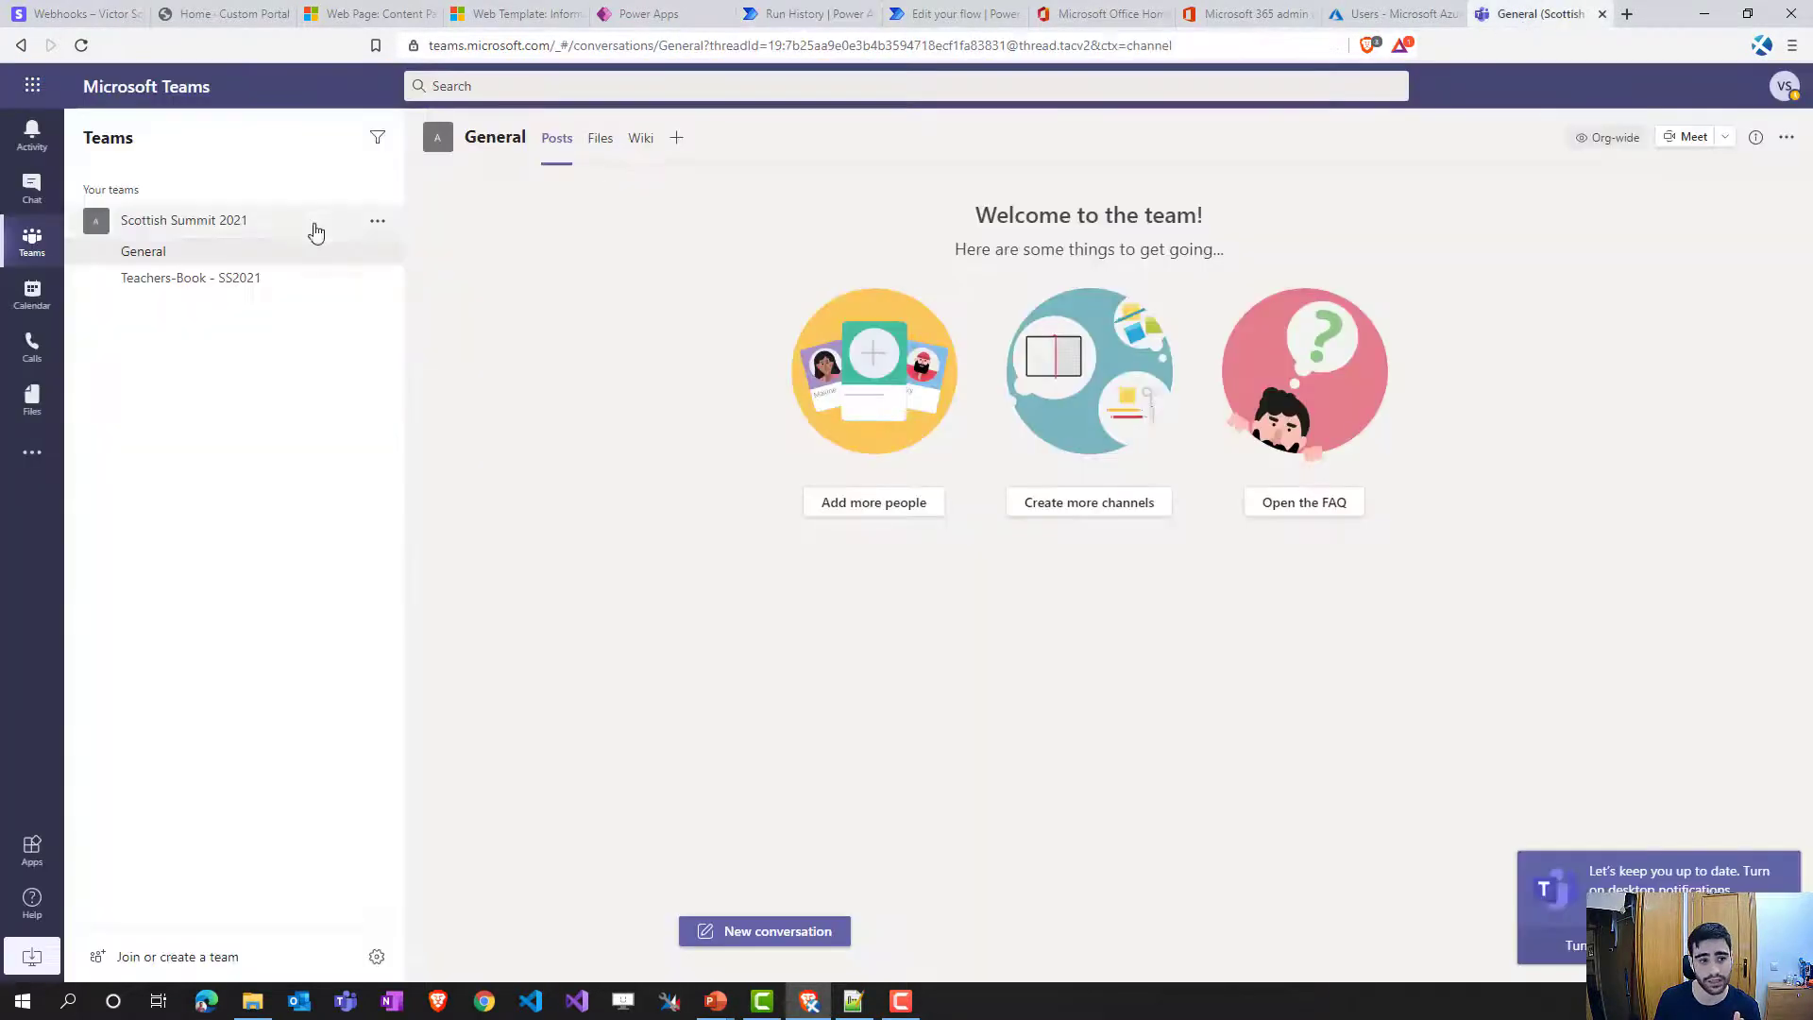
{"action": "left_click", "coordinate": [241, 281]}
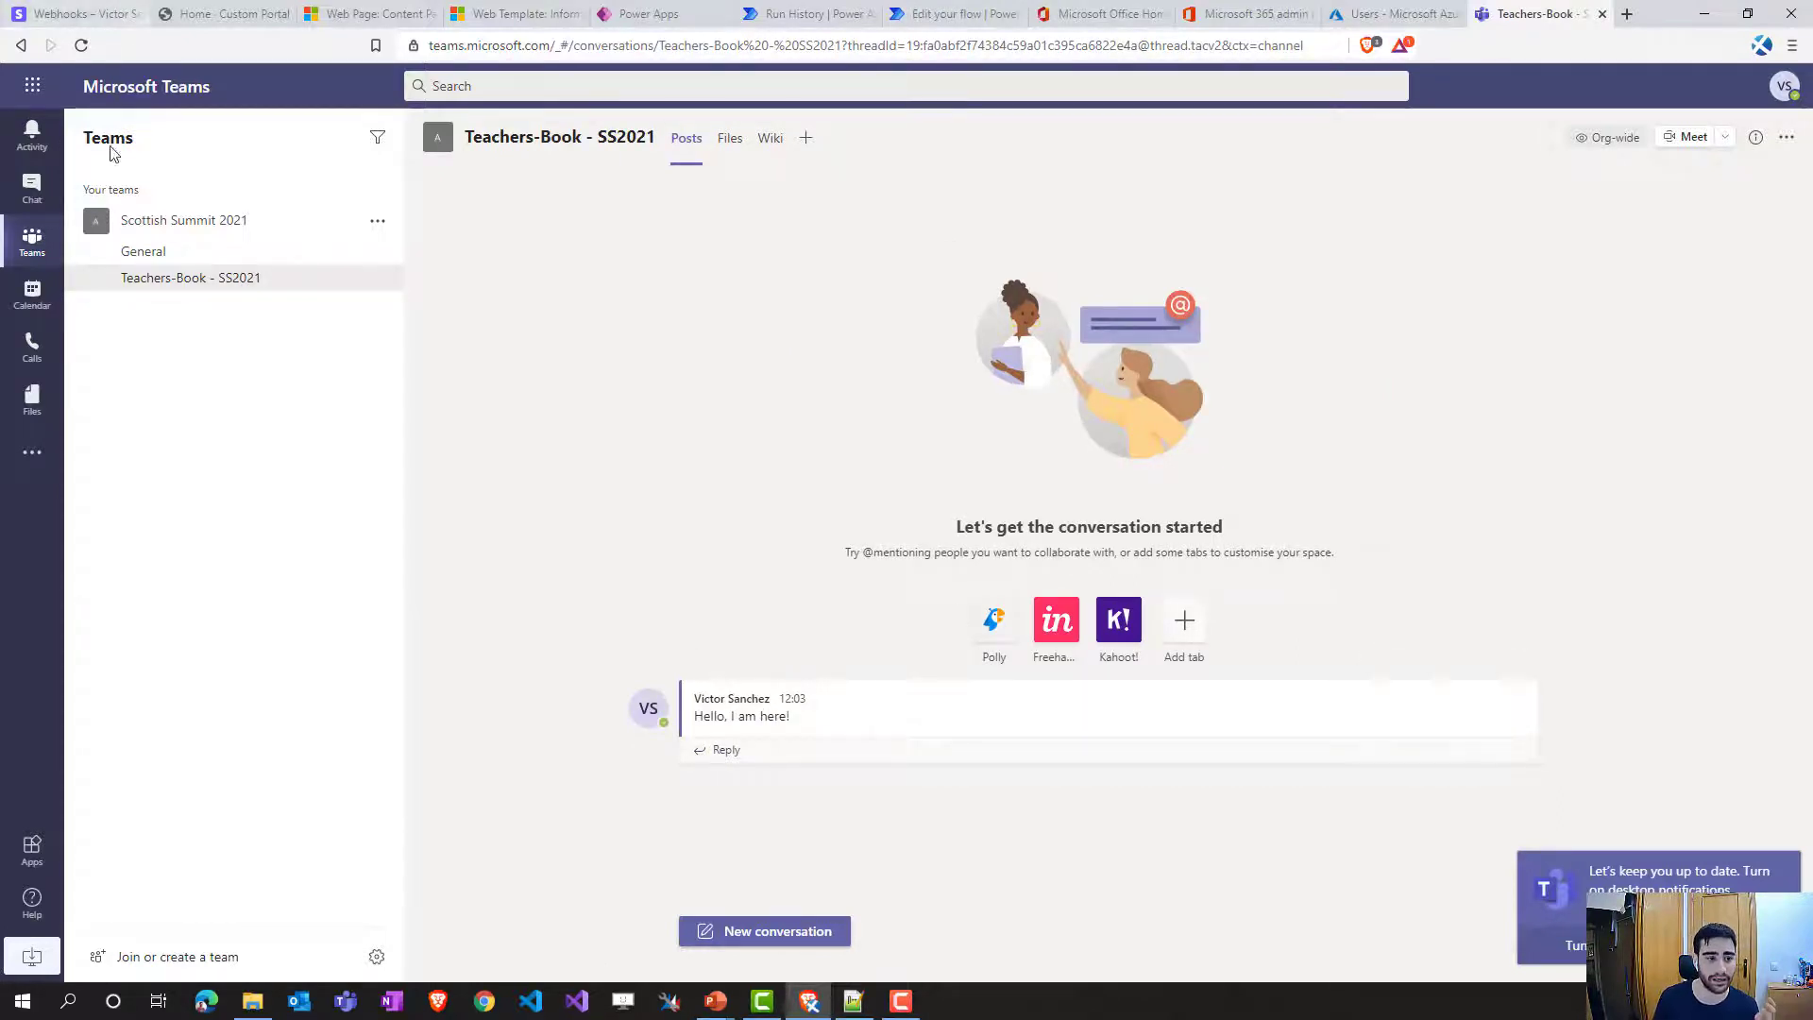
- After a glance at the flow run, find the Meeting start event on Saturday 6 February in the Teams calendar and open its details
{"action": "left_click", "coordinate": [816, 21]}
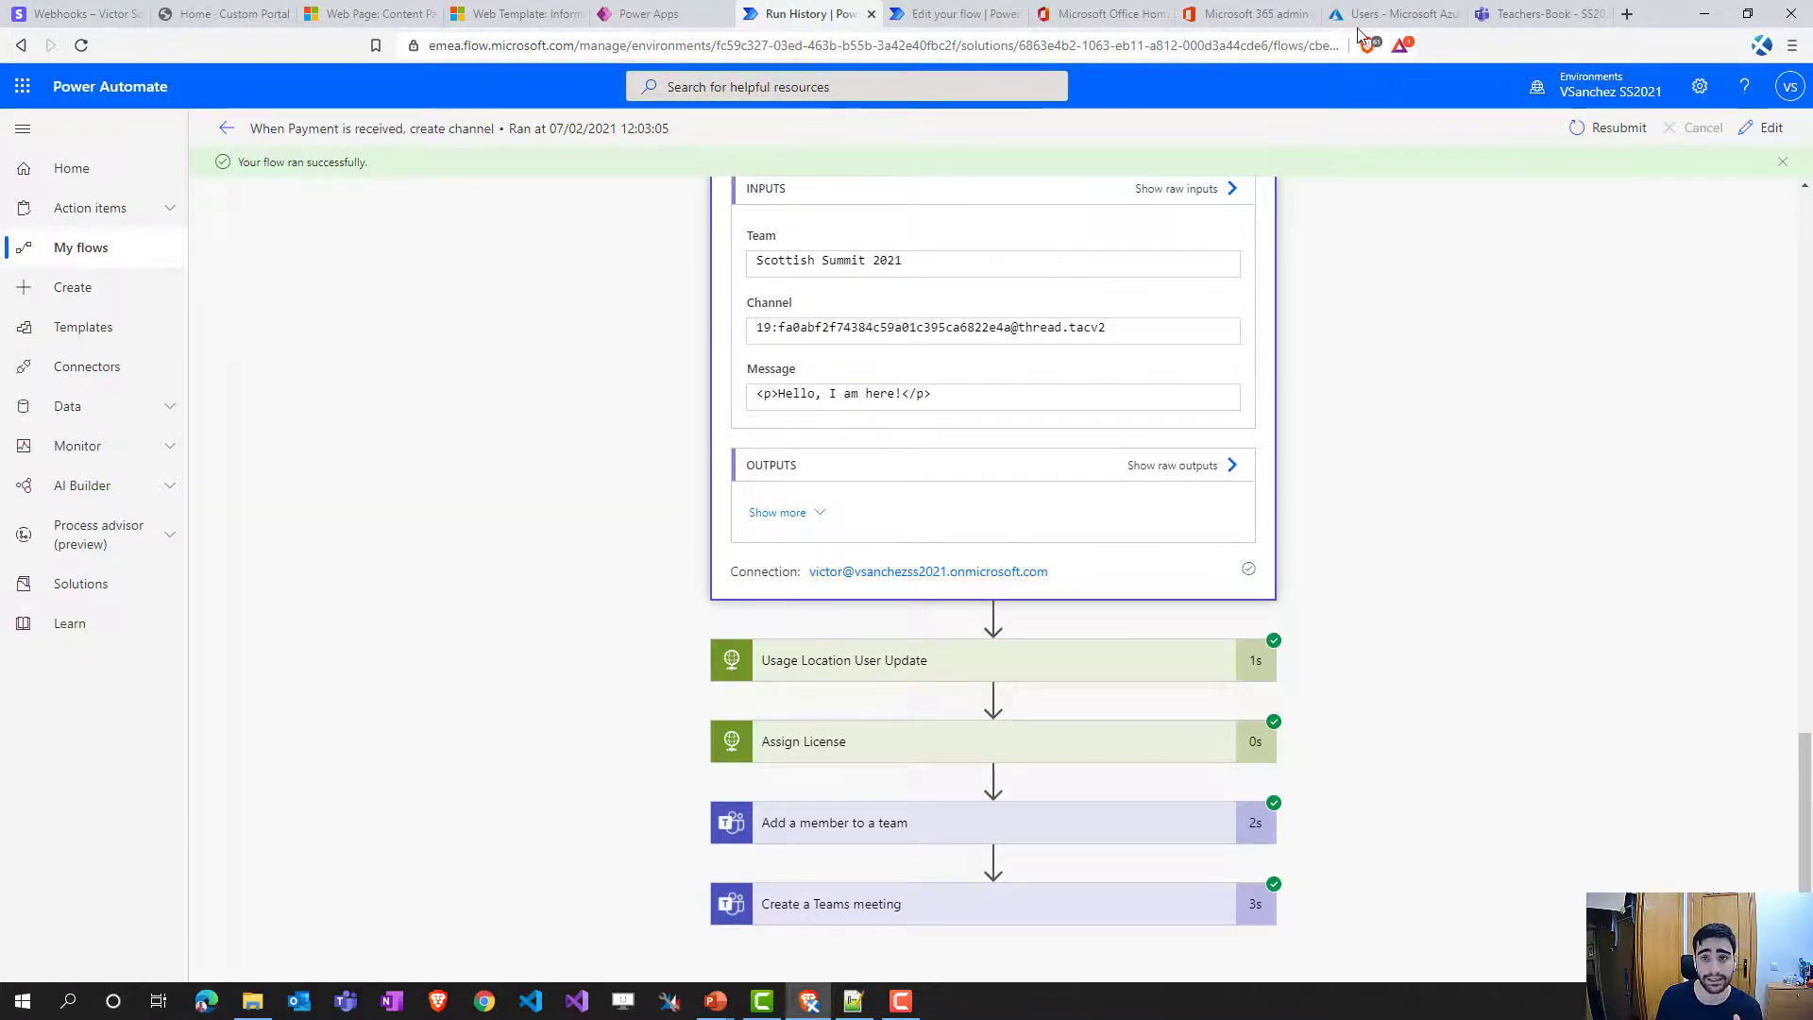
{"action": "left_click", "coordinate": [1537, 14]}
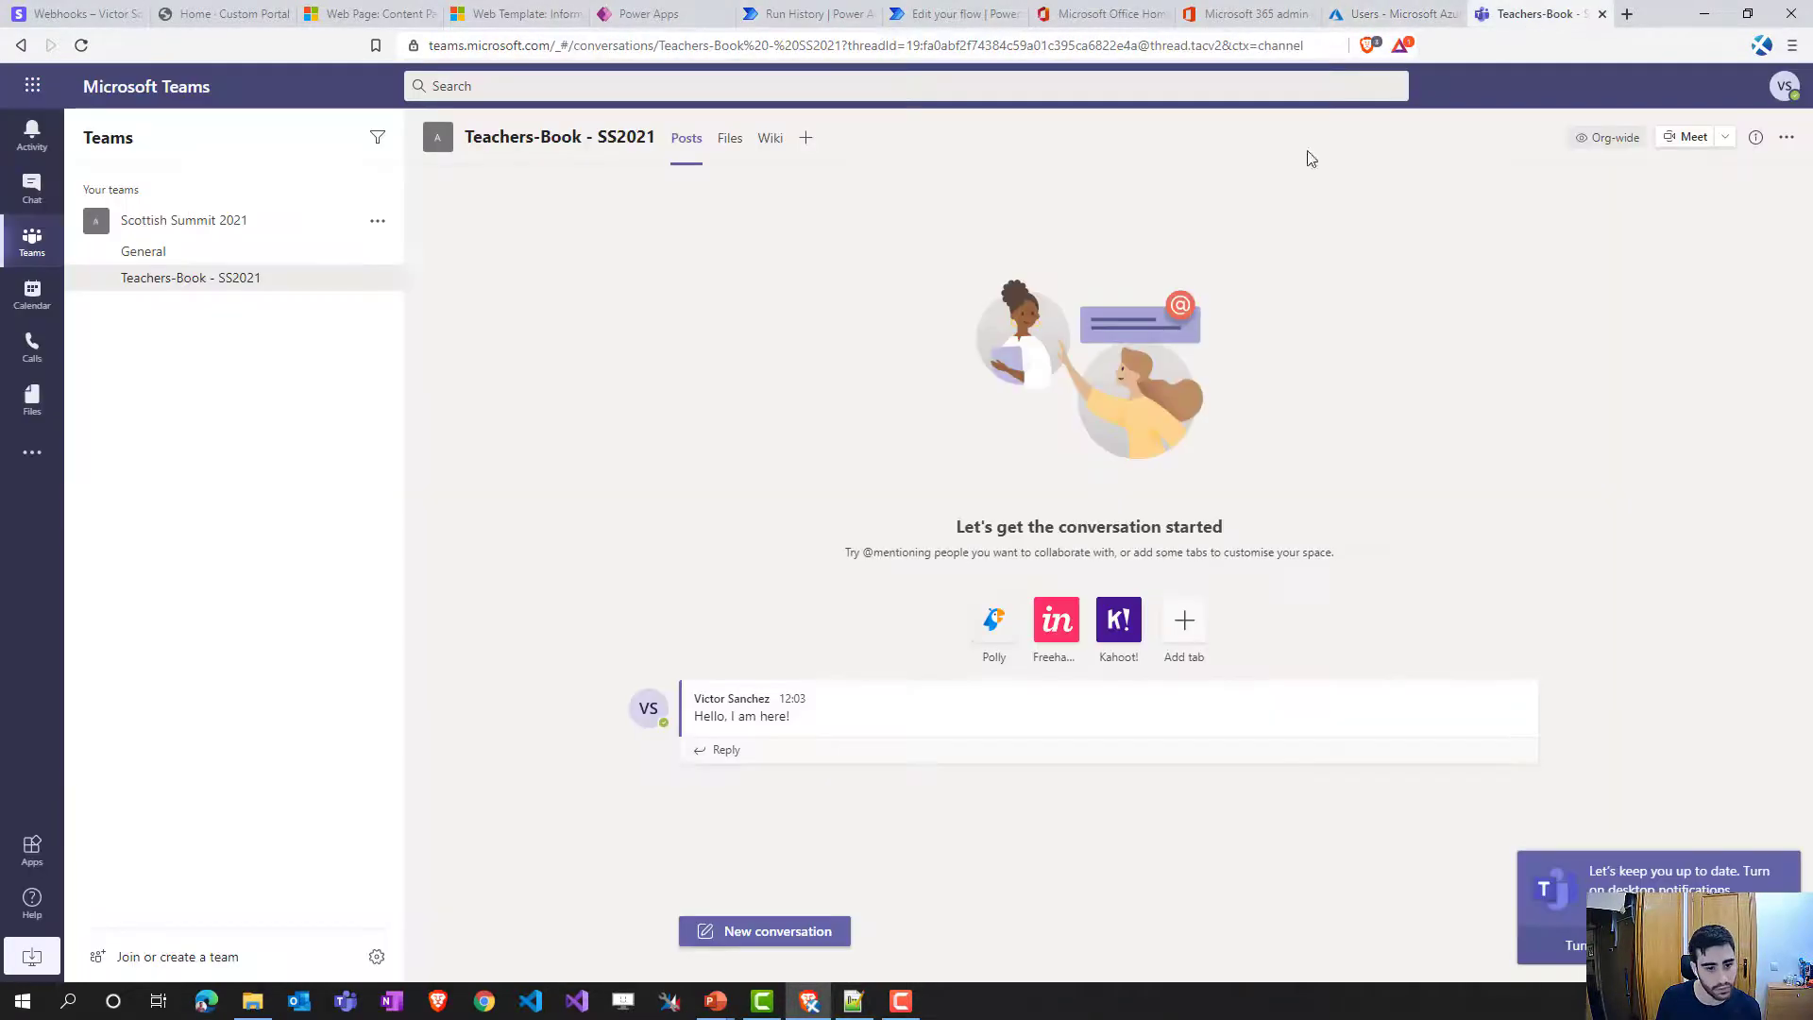
{"action": "left_click", "coordinate": [36, 300]}
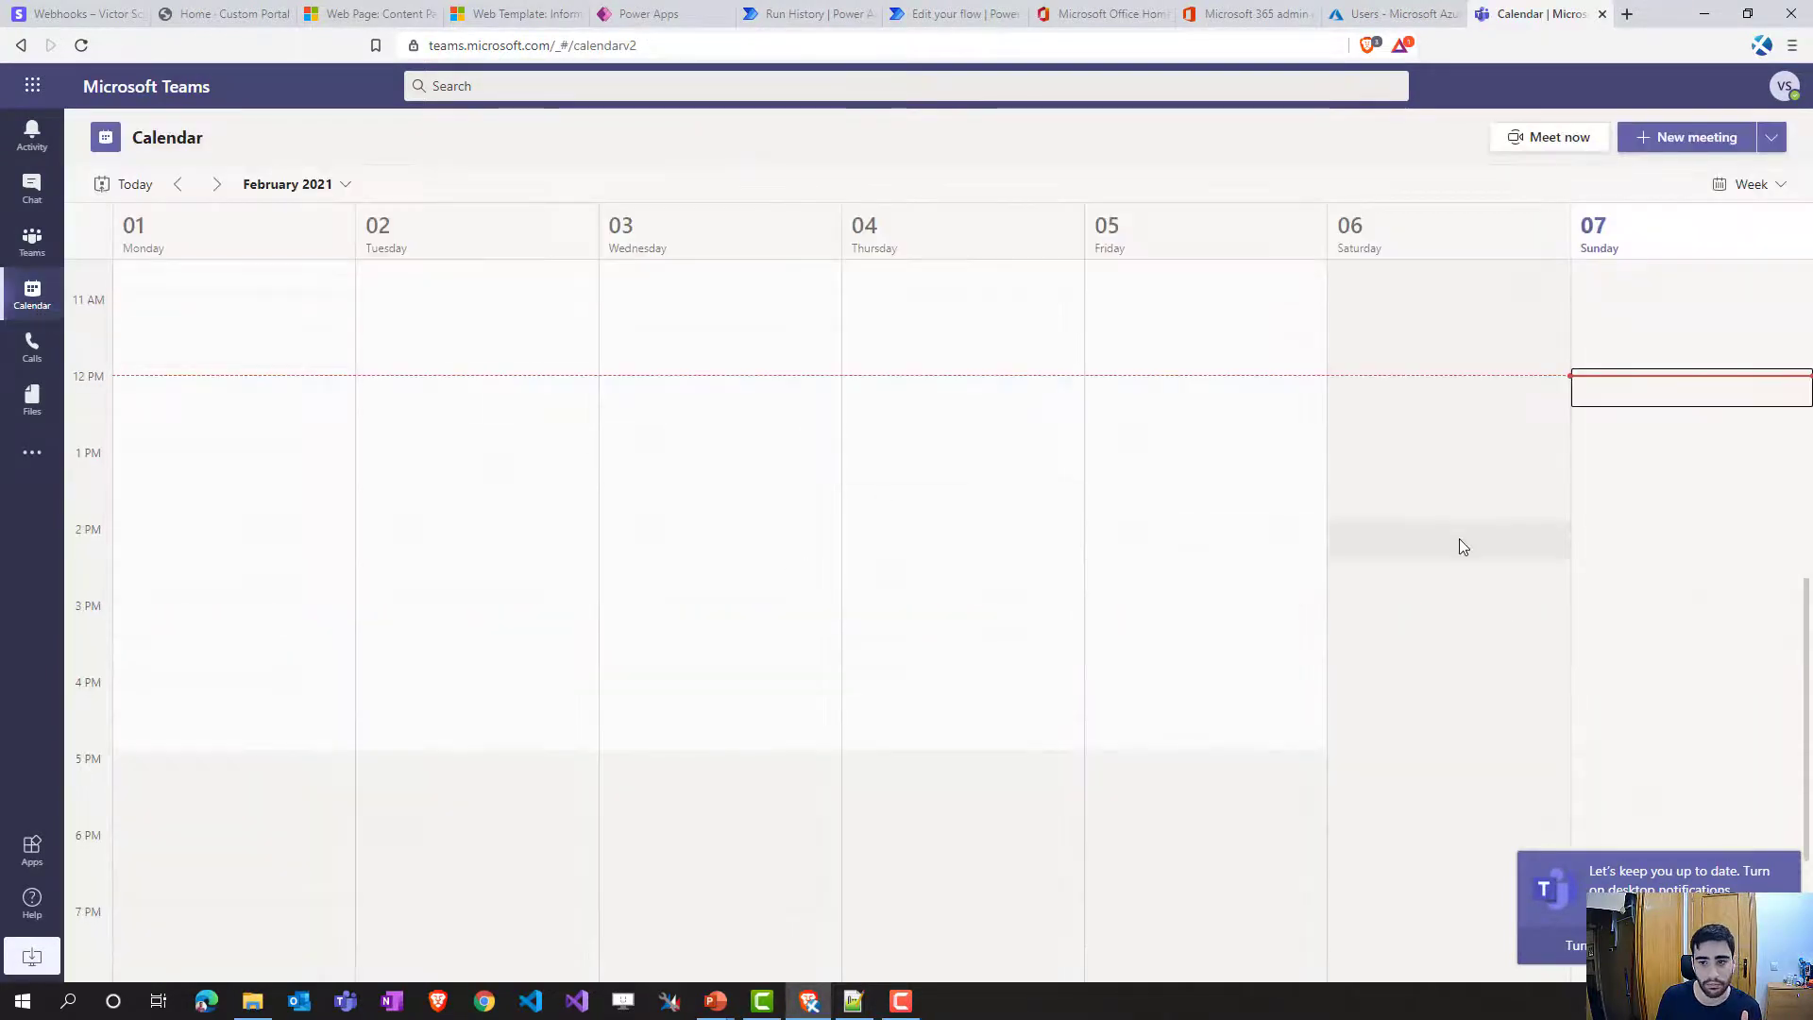
{"action": "scroll", "coordinate": [1463, 543], "scroll_direction": "up", "scroll_amount": 6}
{"action": "scroll", "coordinate": [1457, 609], "scroll_direction": "down", "scroll_amount": 9}
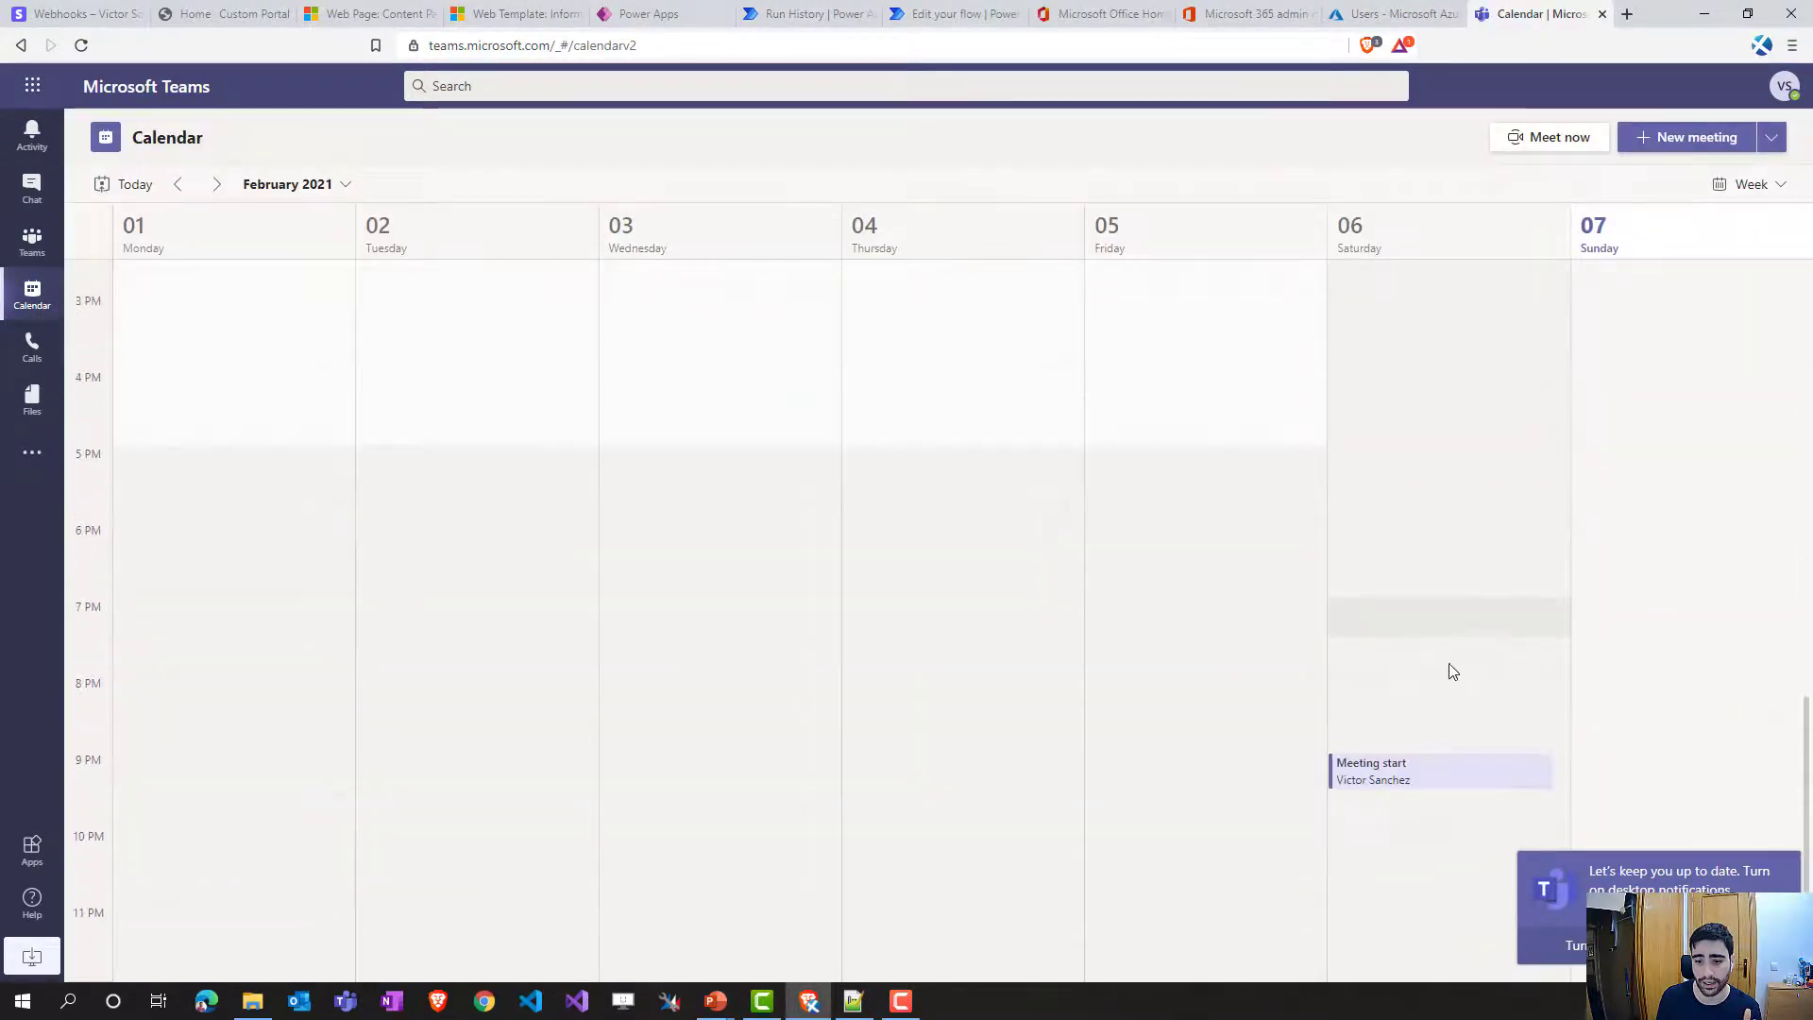
{"action": "double_click", "coordinate": [1416, 781]}
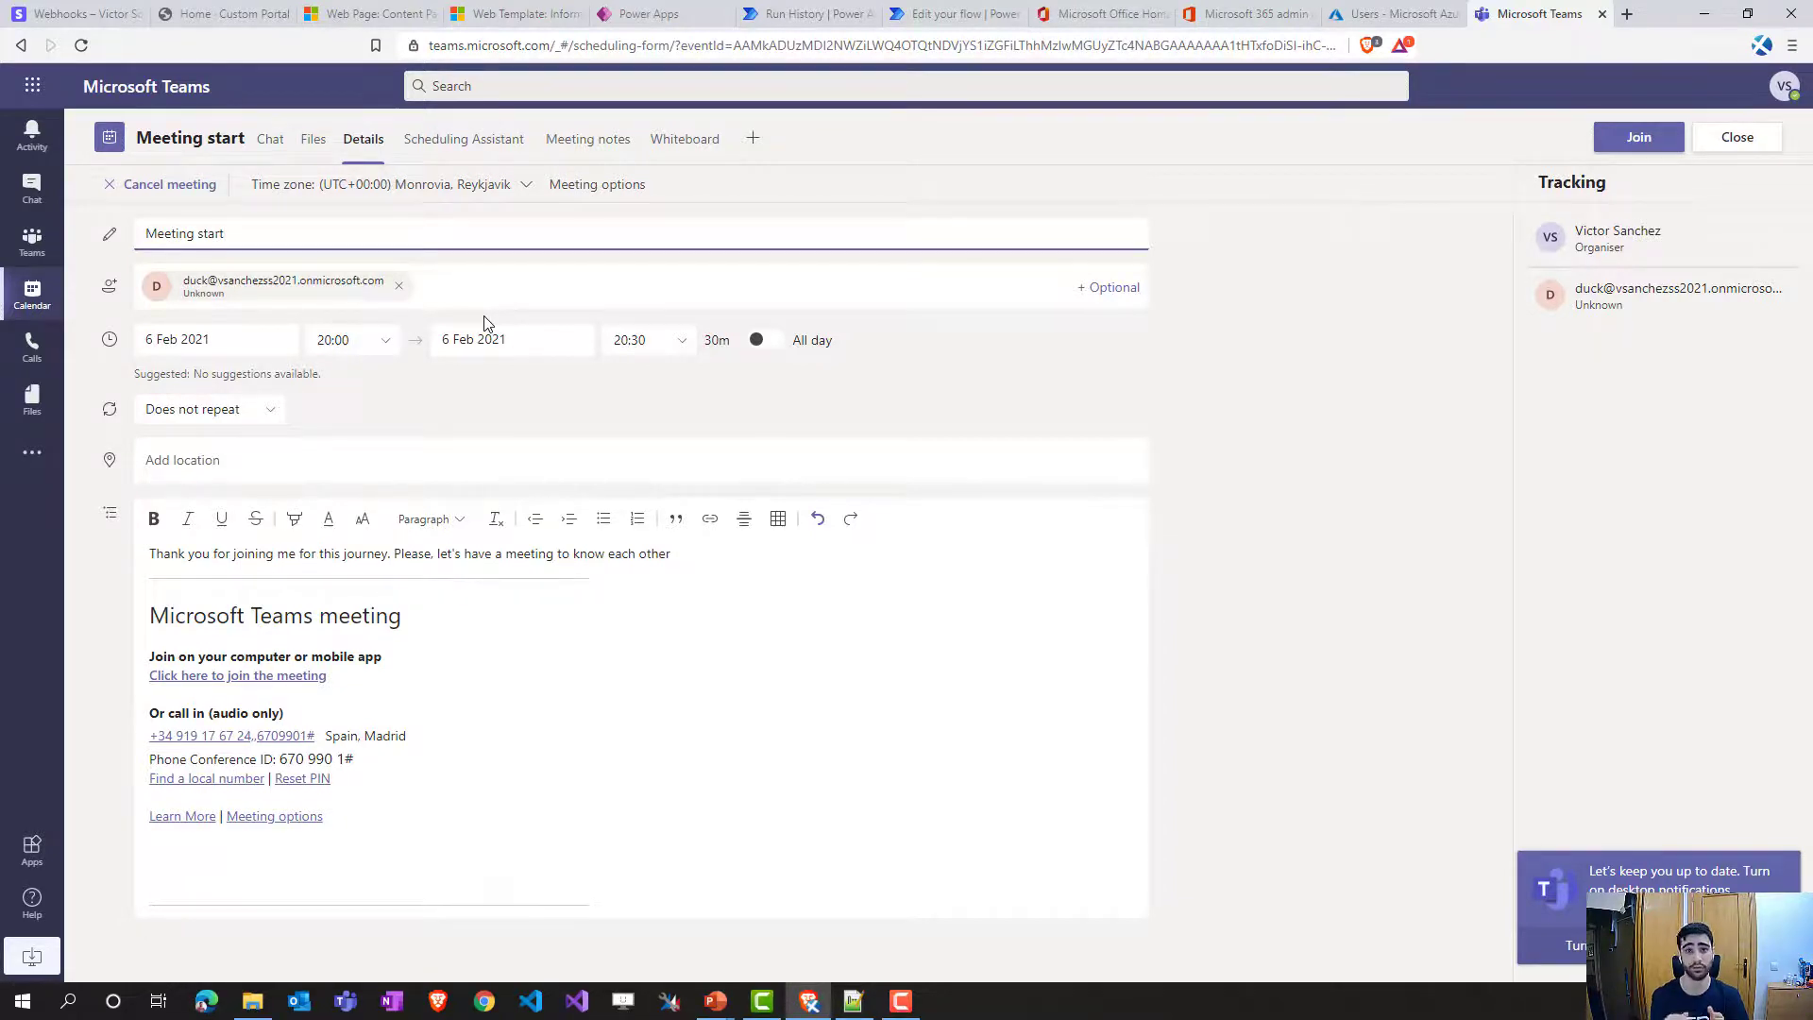
- Switch back to the flow run in Power Automate and collapse its expanded actions
{"action": "left_click", "coordinate": [799, 22]}
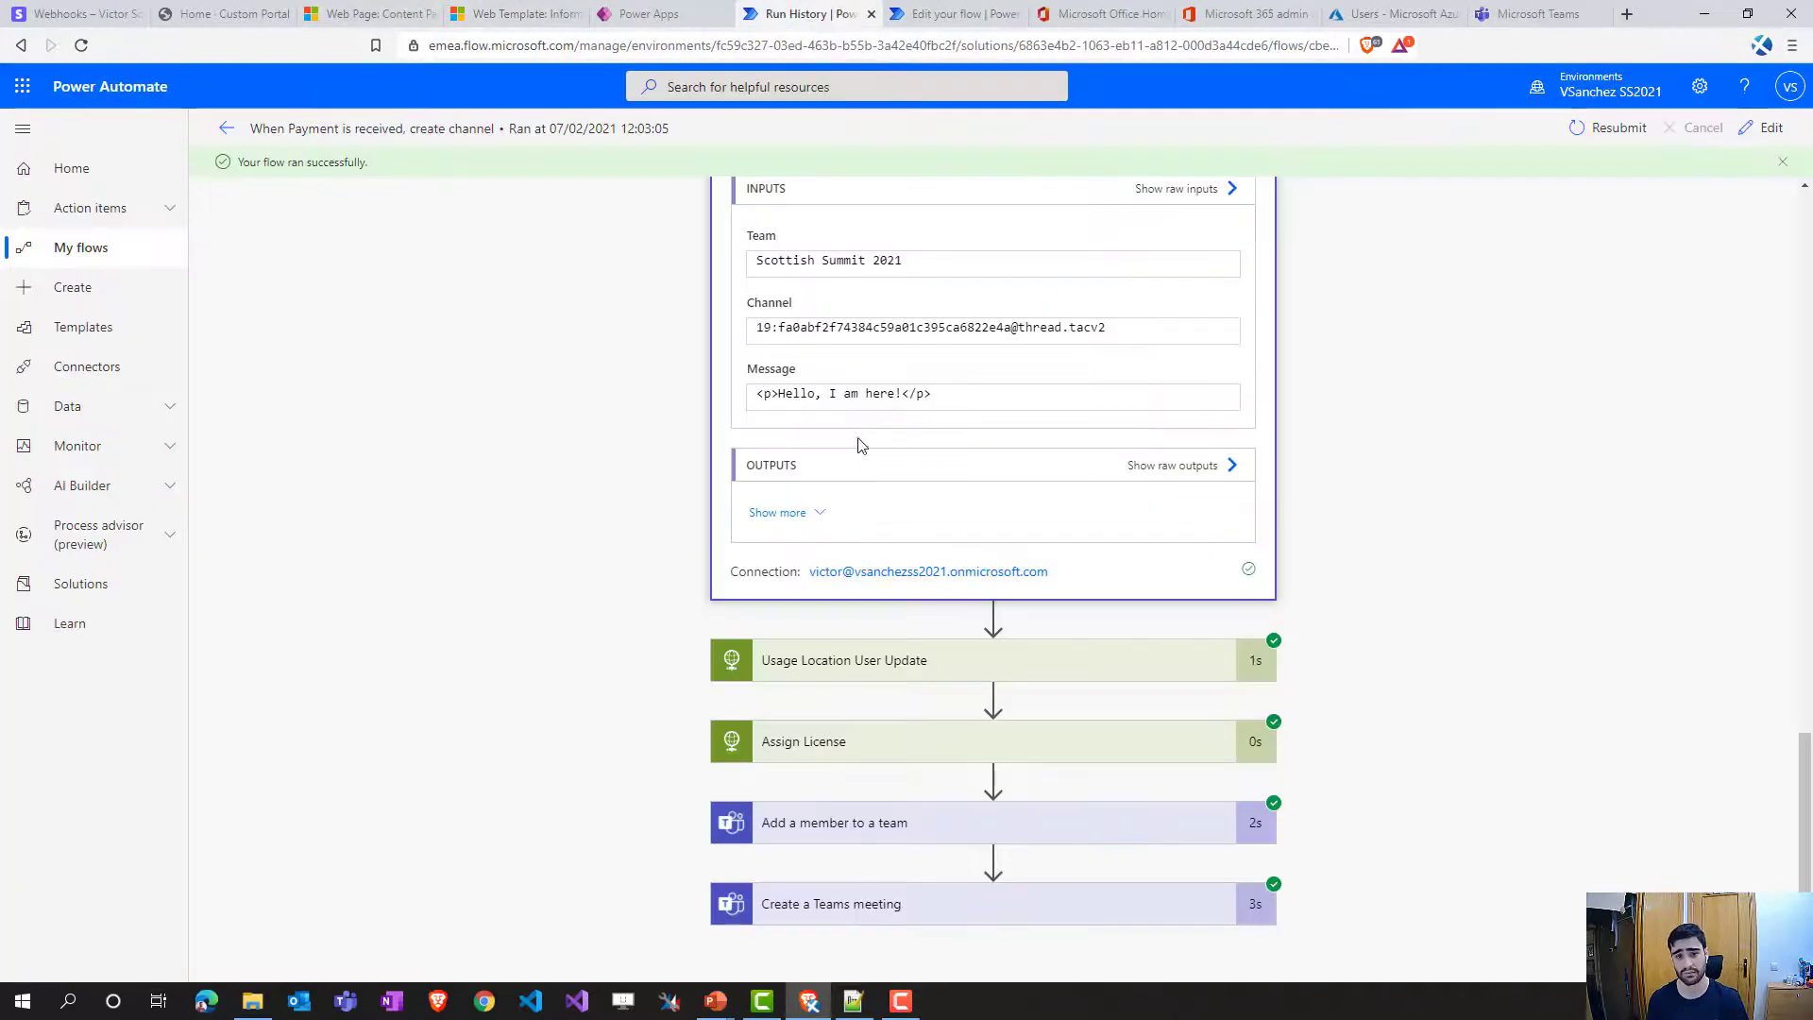
{"action": "scroll", "coordinate": [855, 477], "scroll_direction": "up", "scroll_amount": 7}
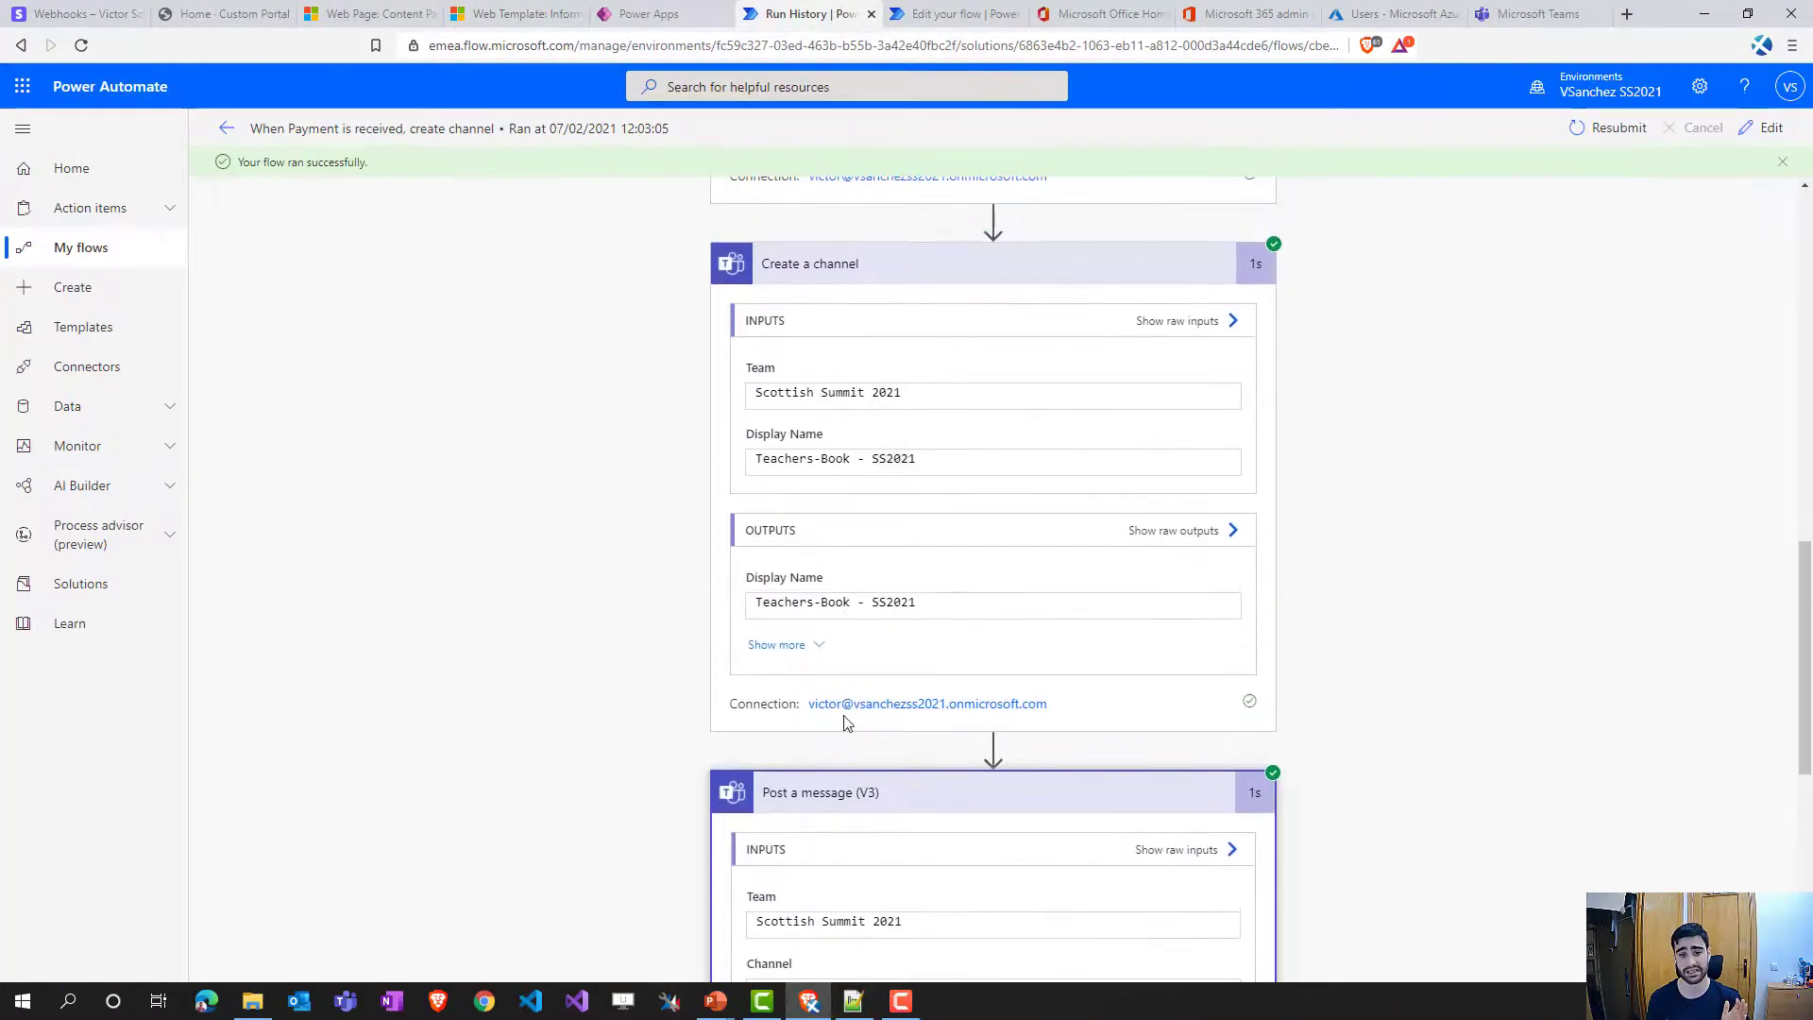
{"action": "left_click", "coordinate": [818, 270]}
{"action": "scroll", "coordinate": [855, 453], "scroll_direction": "up", "scroll_amount": 2}
{"action": "scroll", "coordinate": [861, 463], "scroll_direction": "up", "scroll_amount": 7}
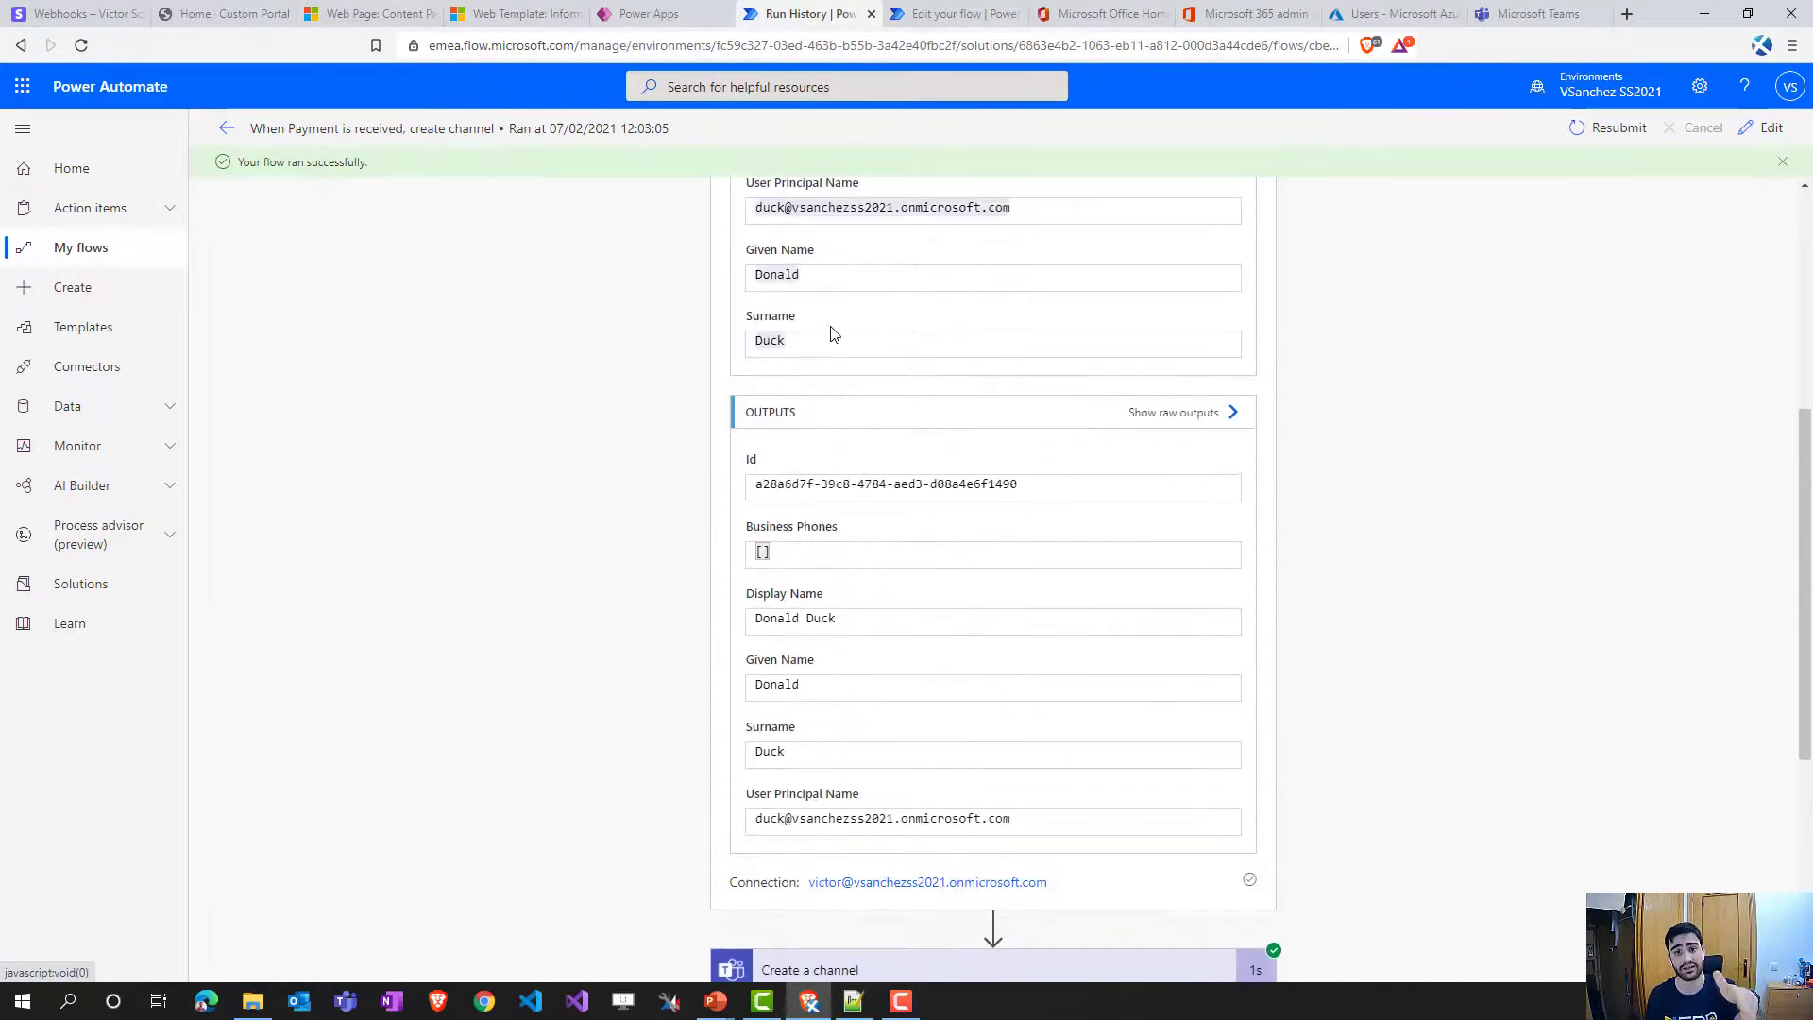
{"action": "left_click", "coordinate": [817, 317]}
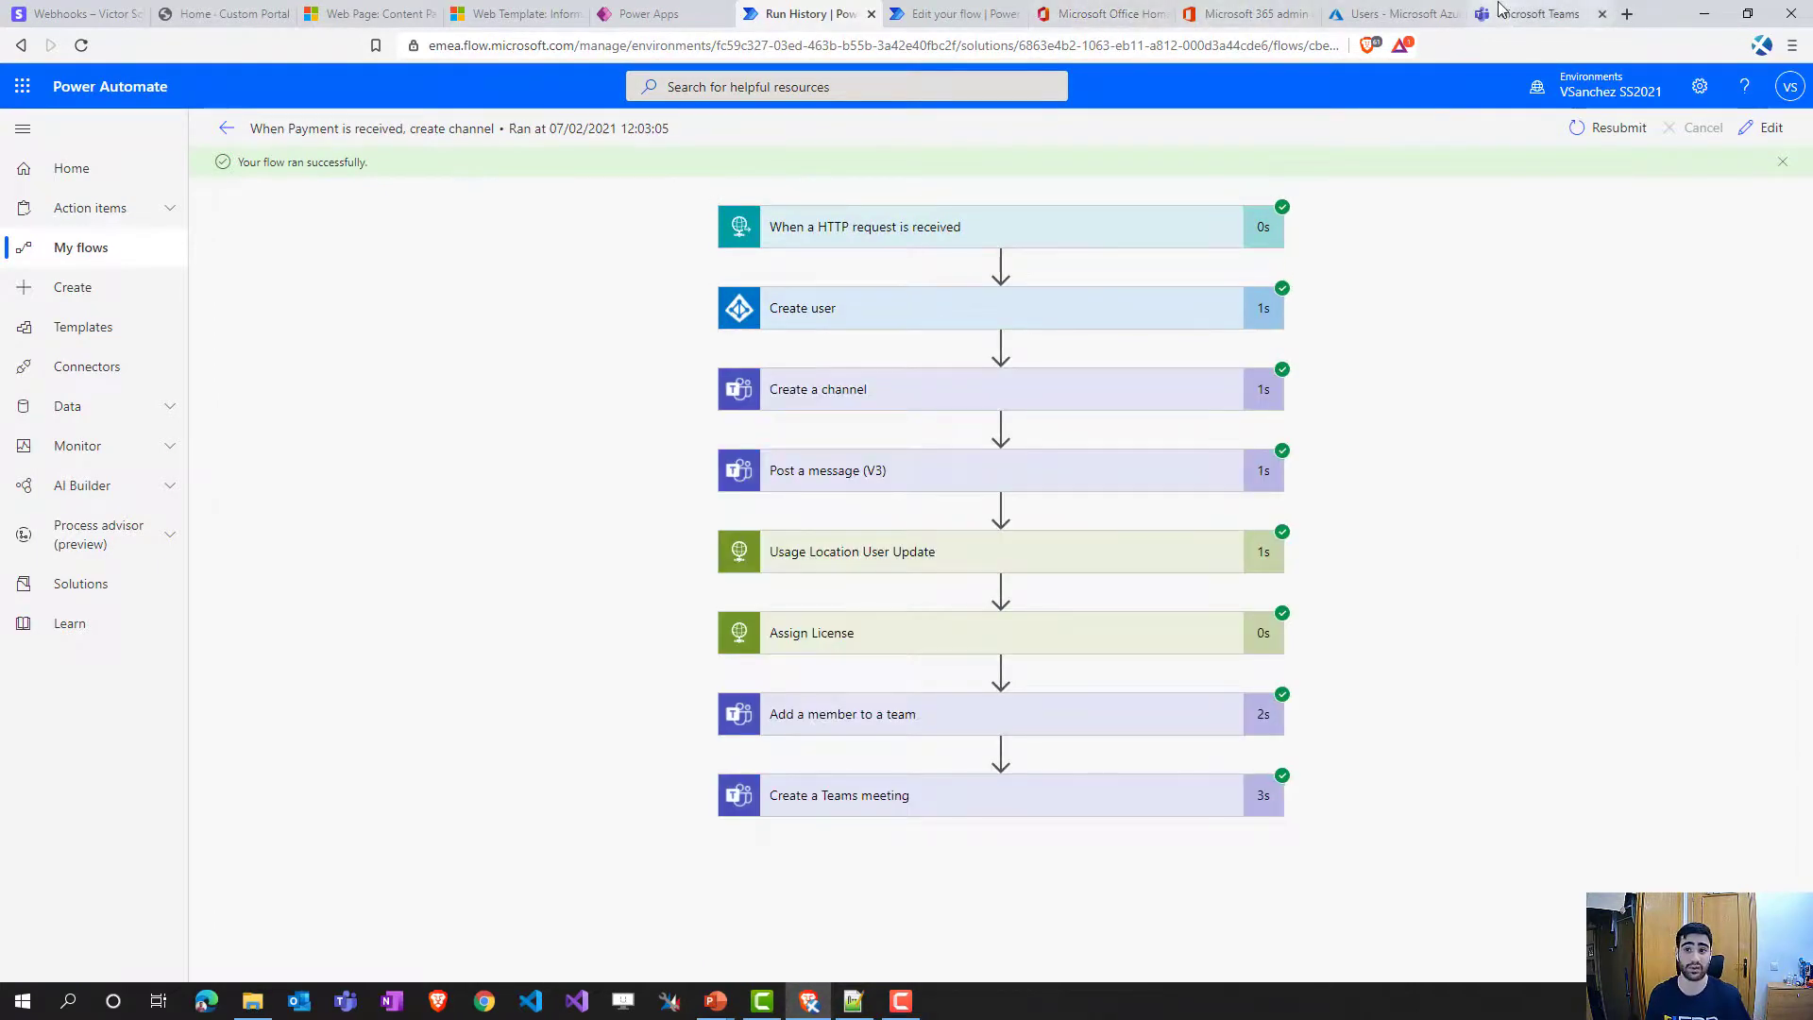
- Switch to Microsoft Teams and open the list of chats
{"action": "left_click", "coordinate": [1532, 14]}
{"action": "left_click", "coordinate": [25, 206]}
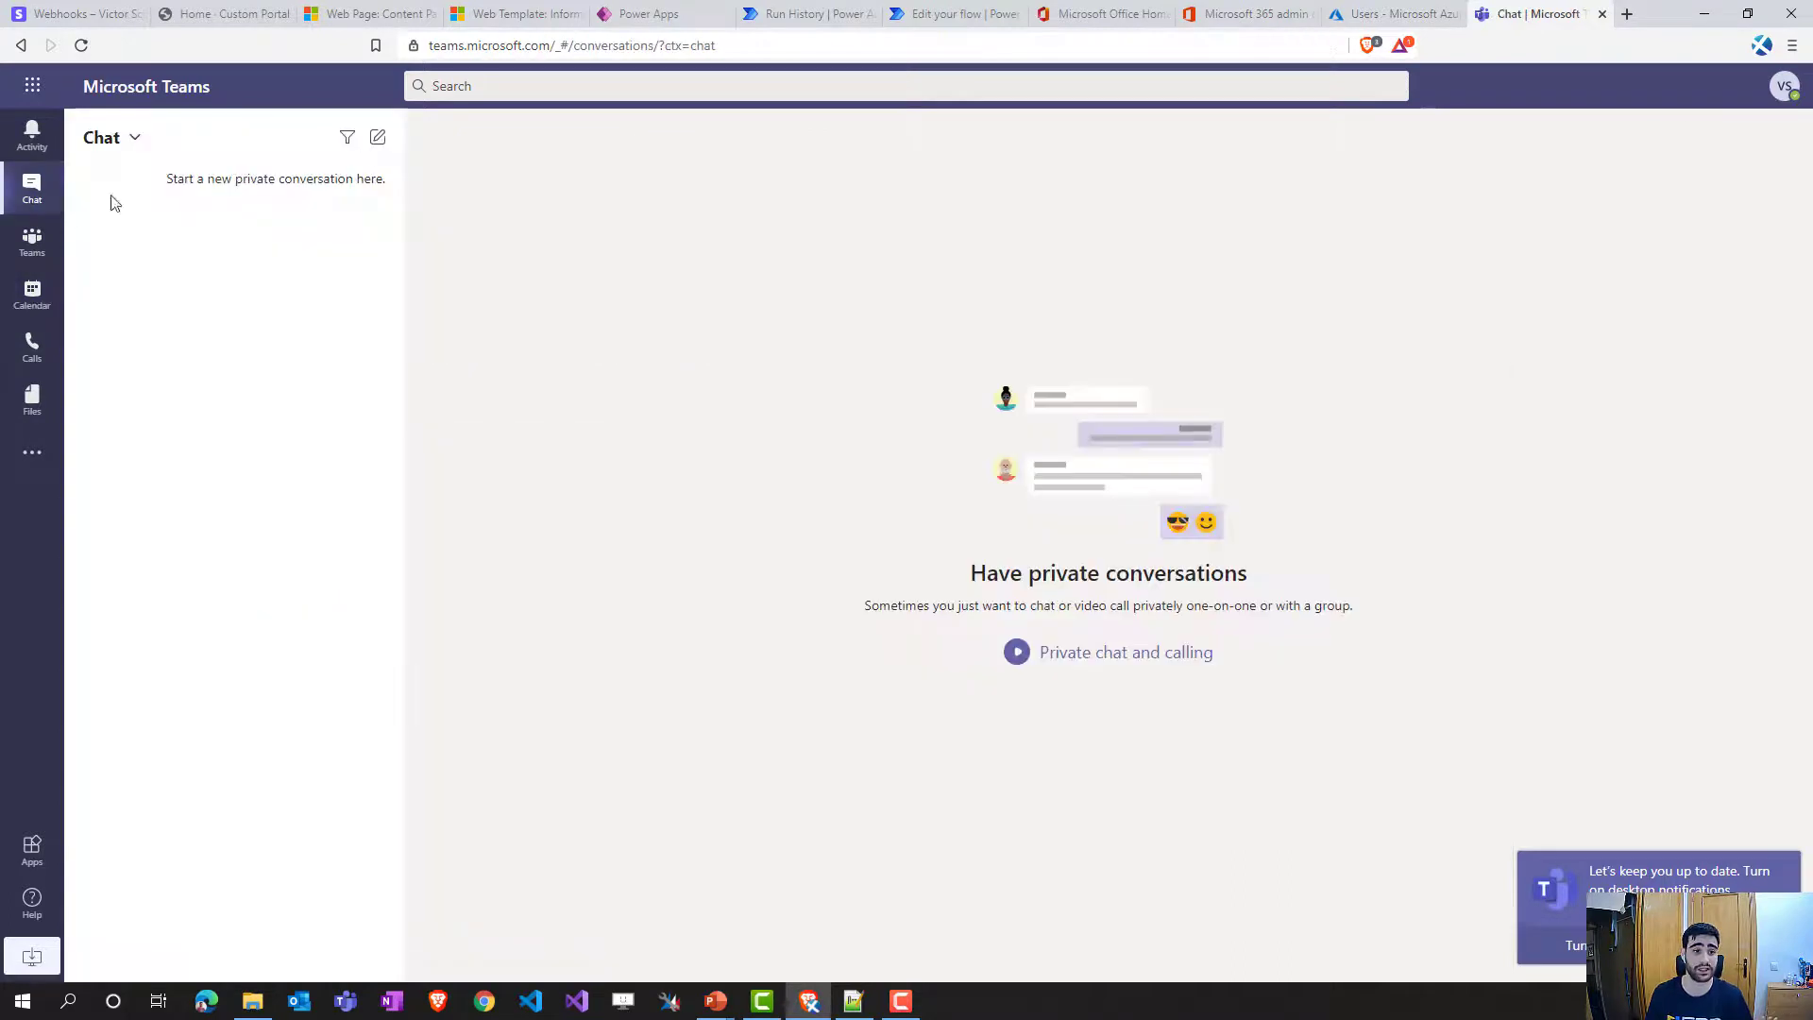
- Start a new private chat with the newly created user and send the message "EEEEy man!"
{"action": "left_click", "coordinate": [378, 138]}
{"action": "type", "text": "donald"}
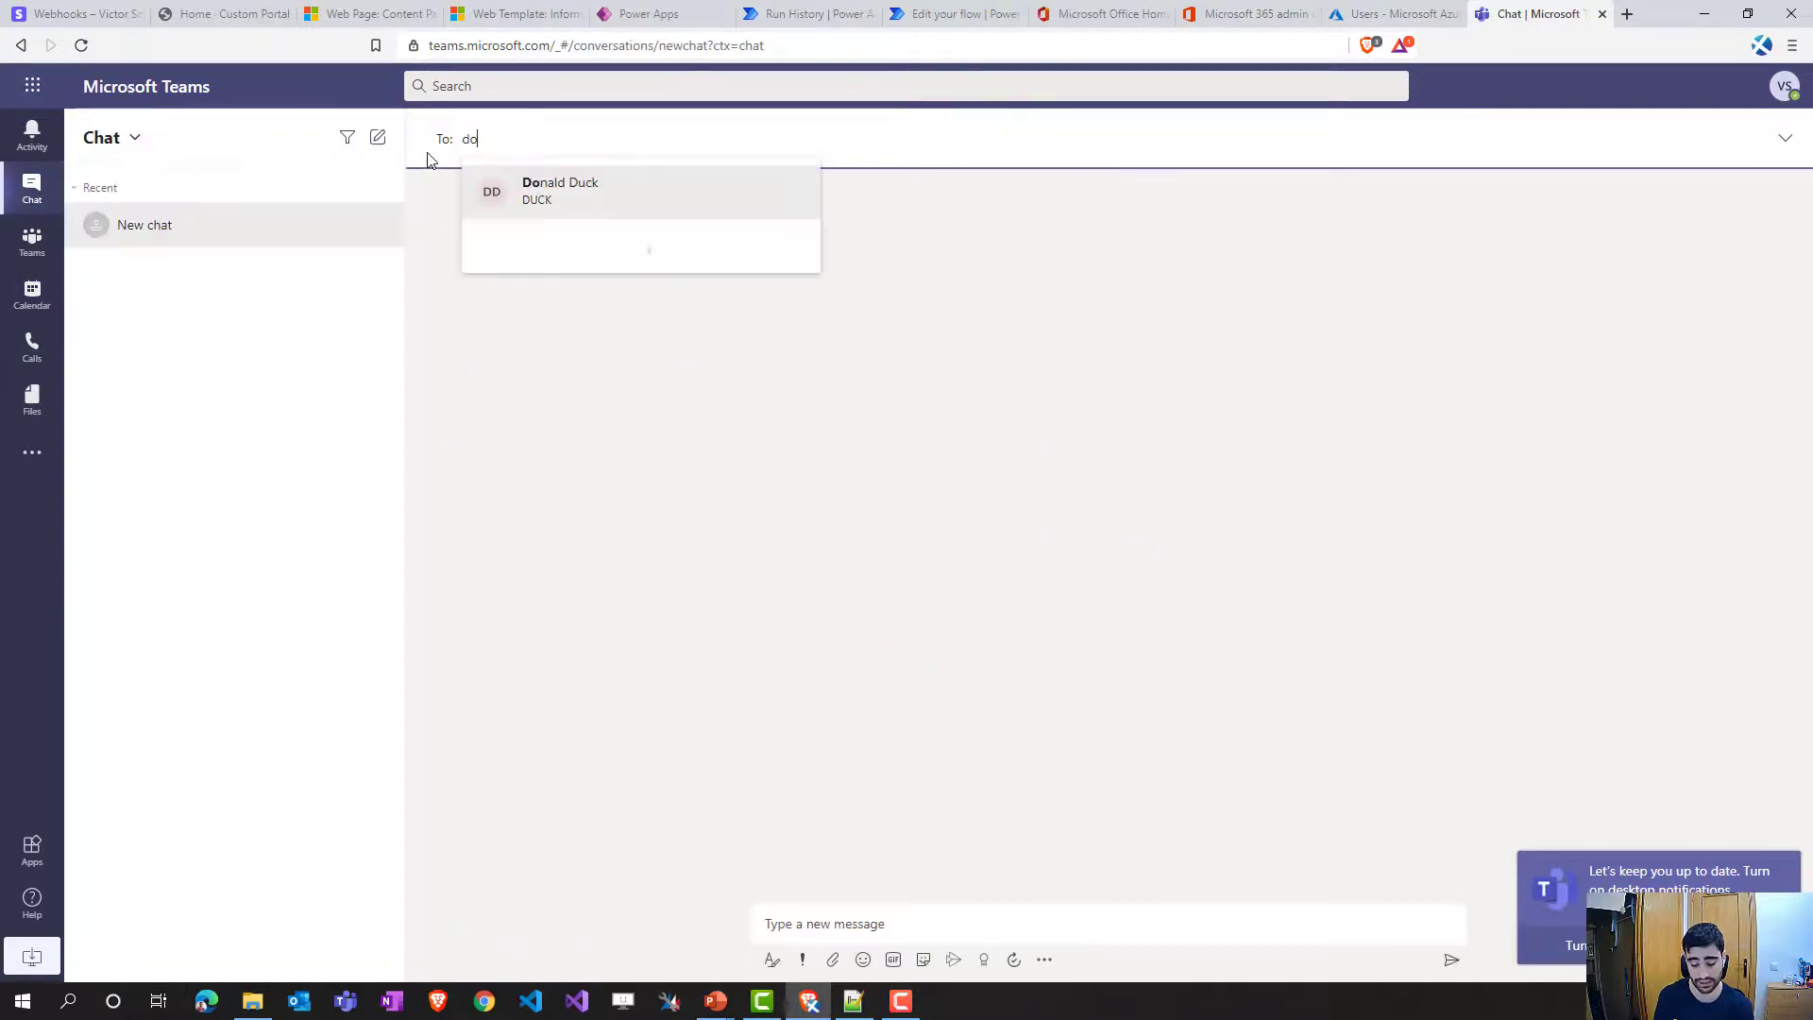
{"action": "left_click", "coordinate": [678, 196]}
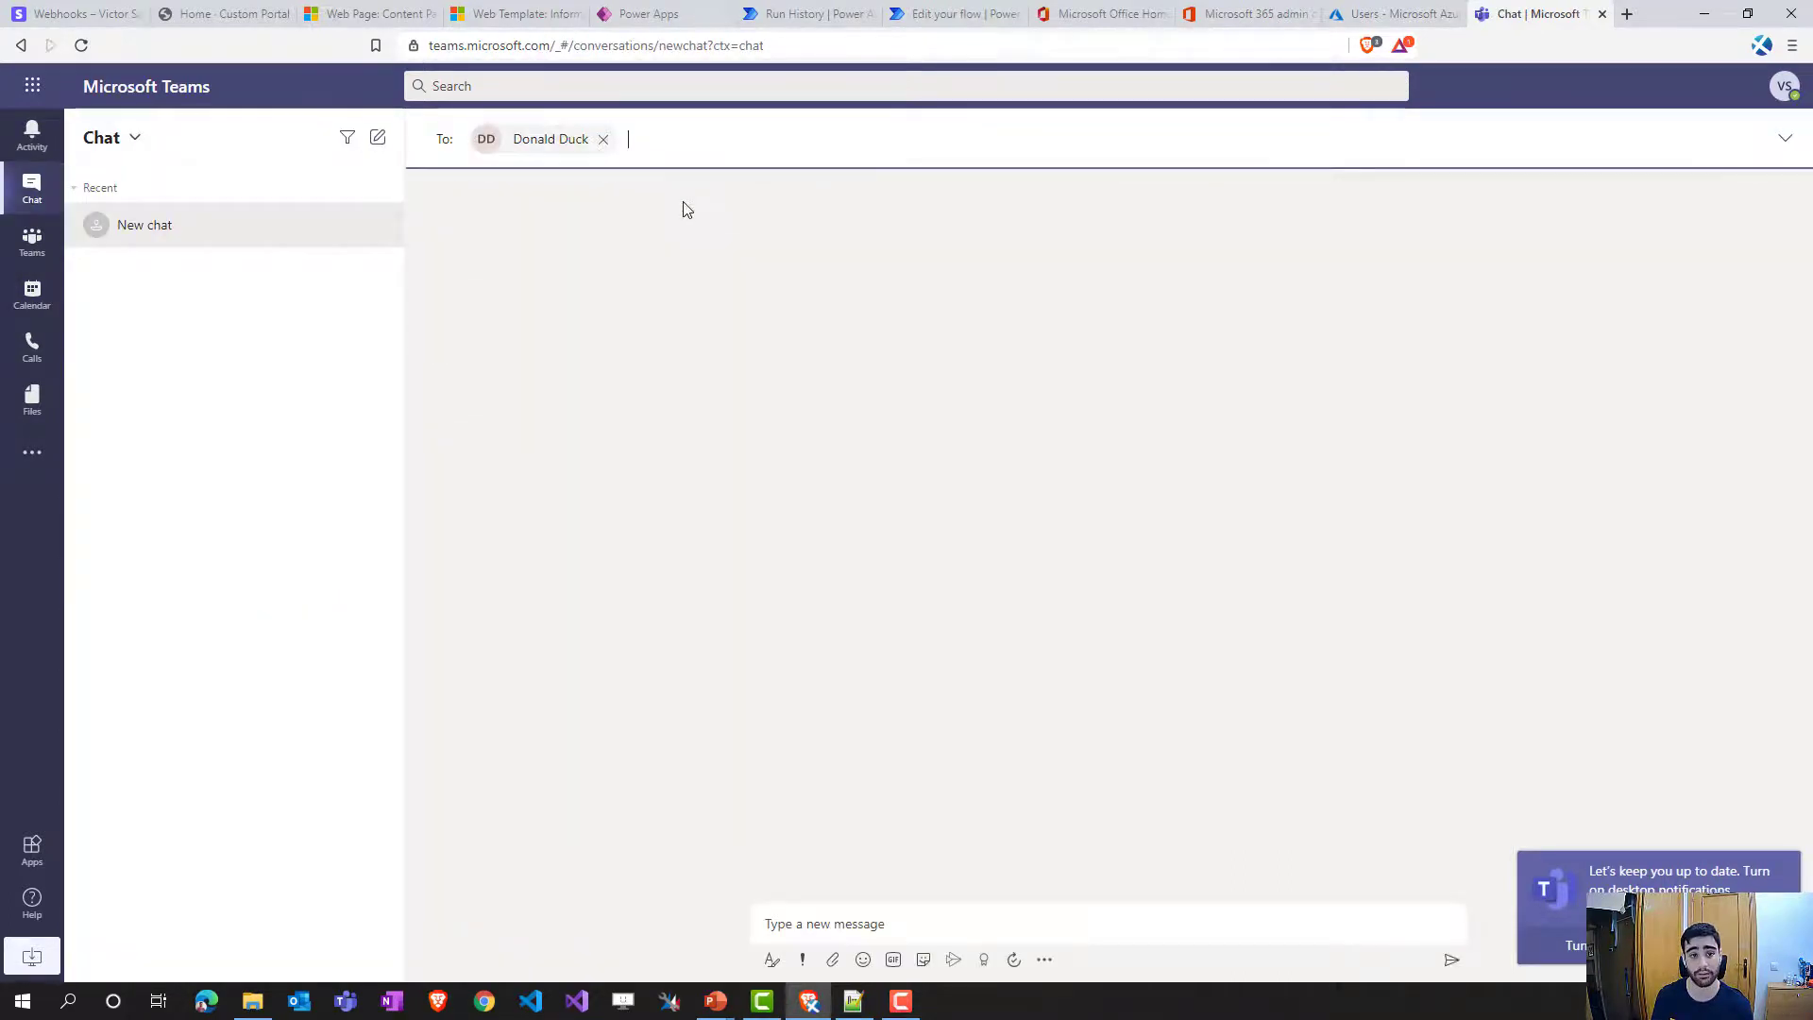
{"action": "left_click", "coordinate": [938, 918]}
{"action": "type", "text": "EEEEy man!"}
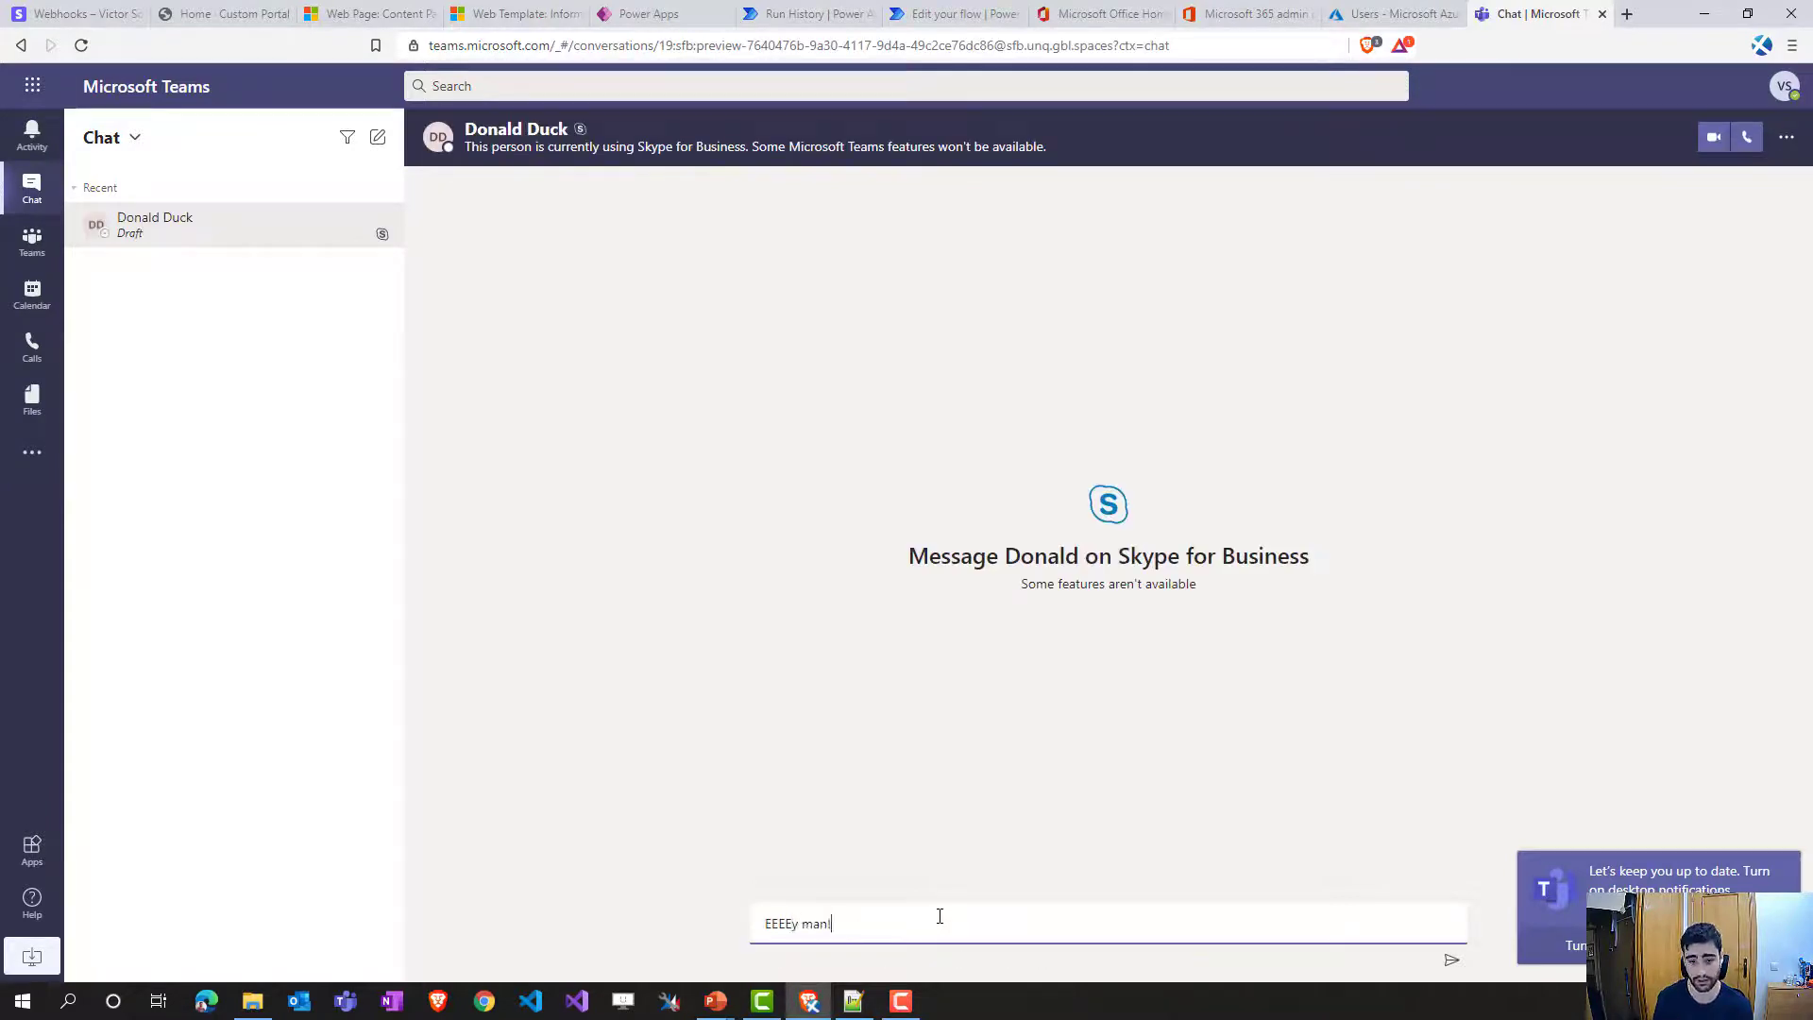
{"action": "key", "text": "Return"}
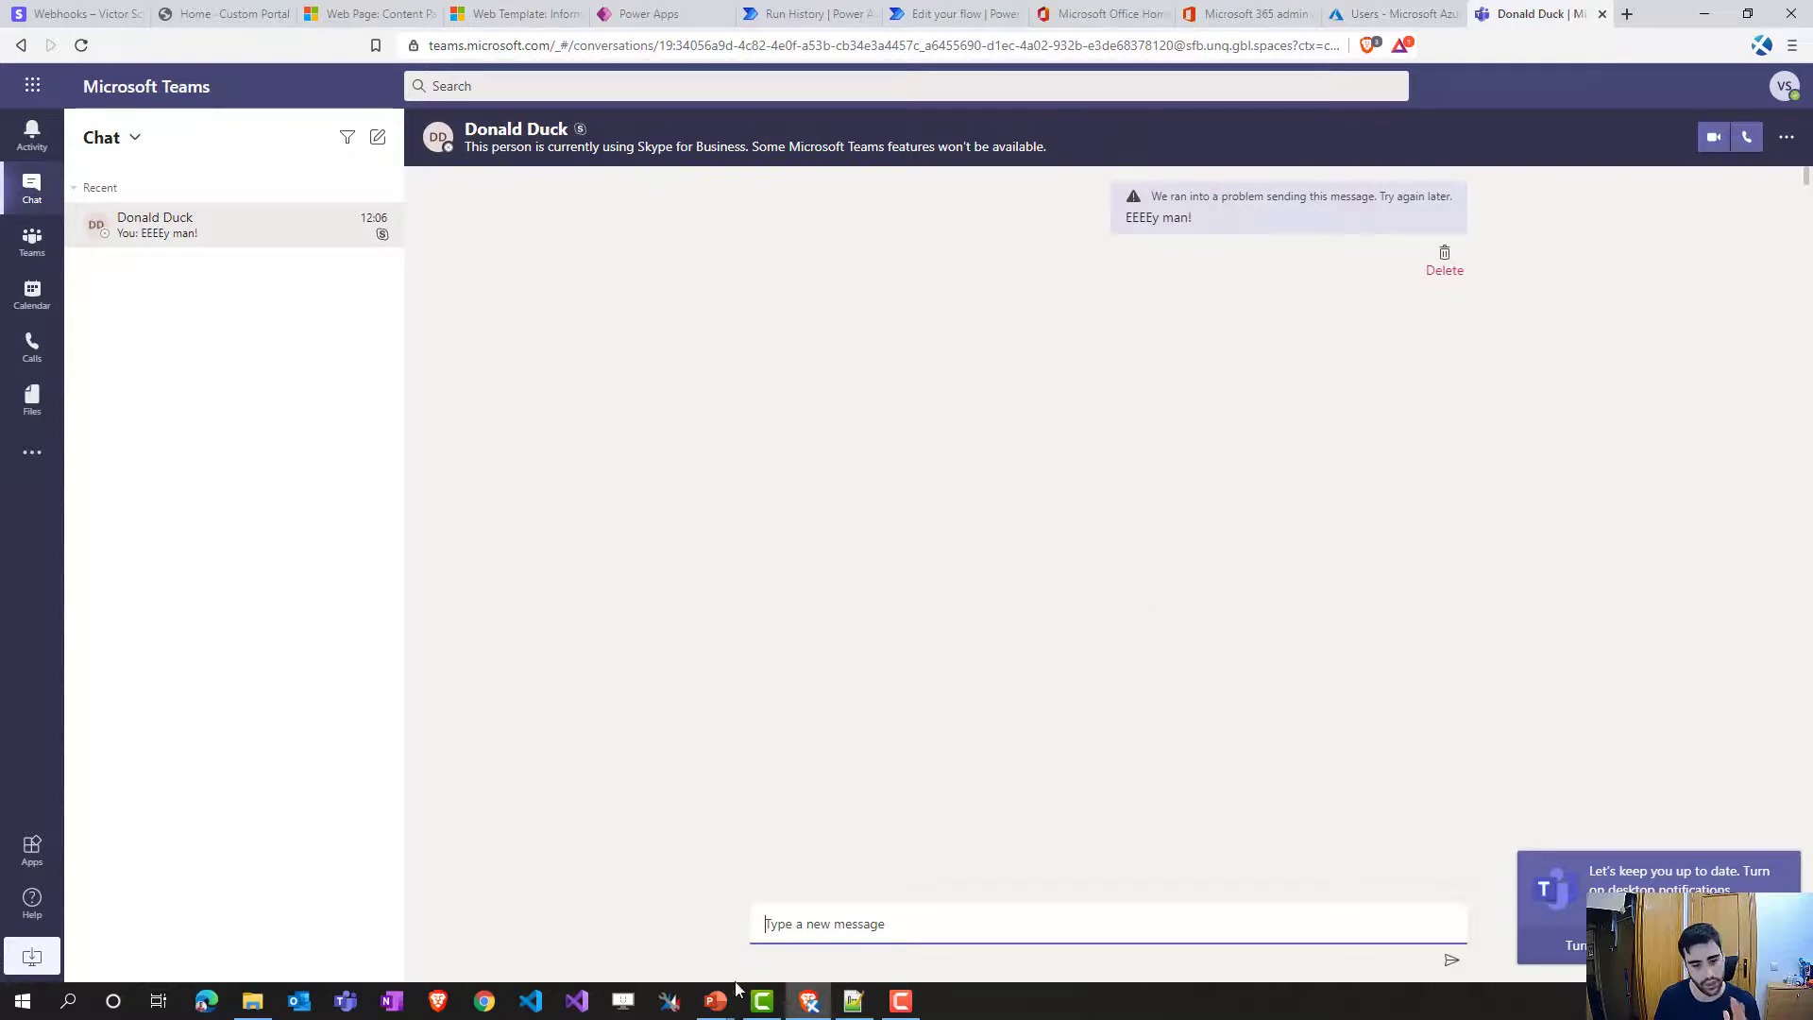
- Switch to the talk's presentation in PowerPoint and present it from the "Flow of the talk" slide through to "What have we seen in Portals"
{"action": "mouse_move", "coordinate": [715, 1001]}
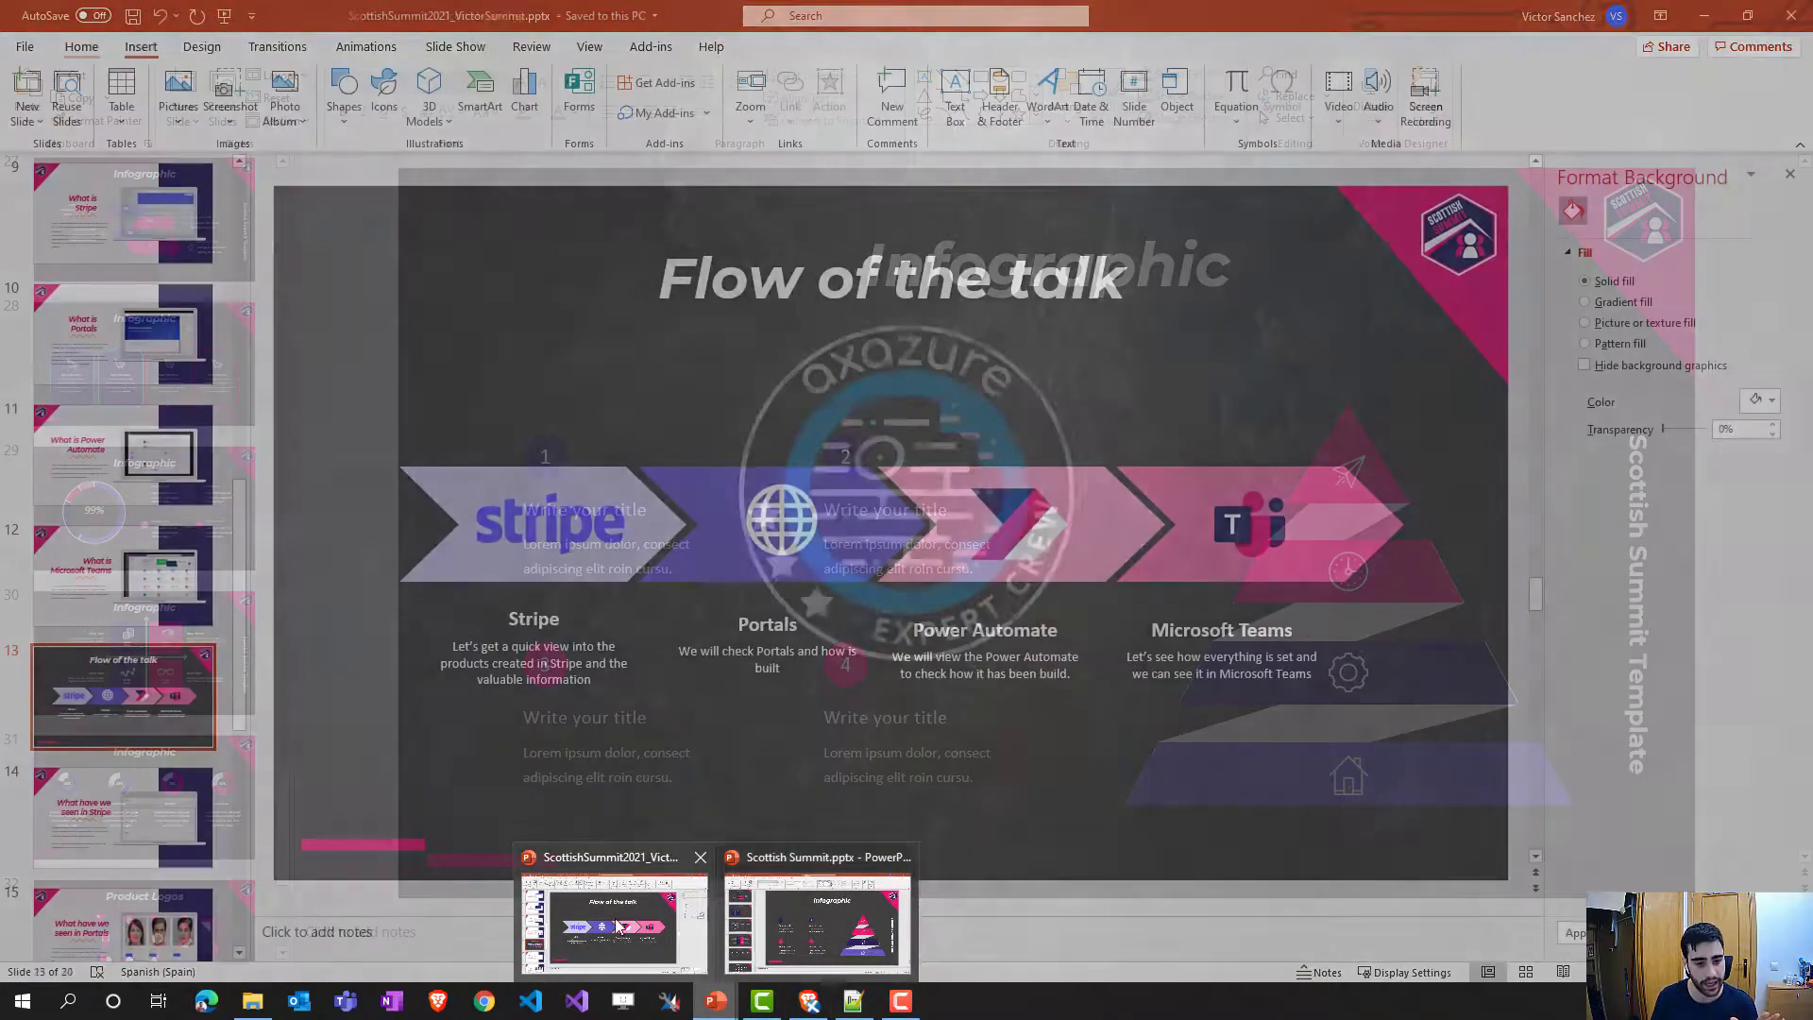
{"action": "left_click", "coordinate": [618, 928]}
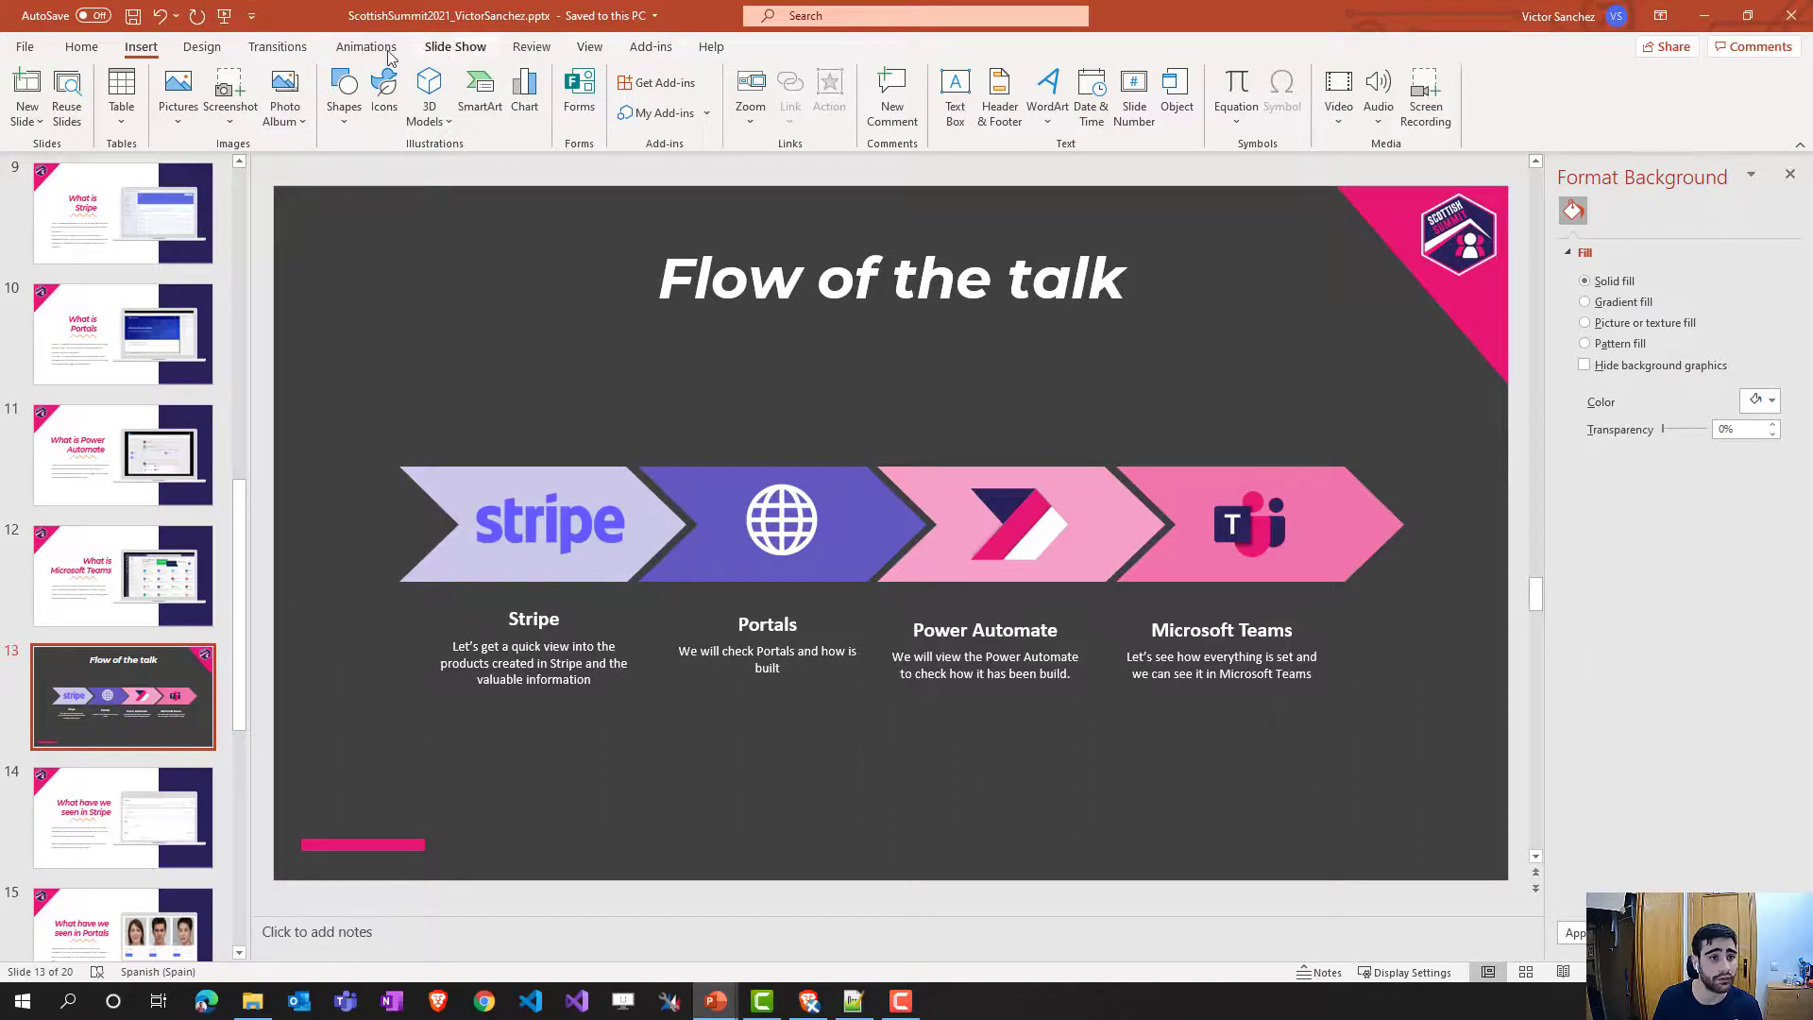
{"action": "left_click", "coordinate": [200, 49]}
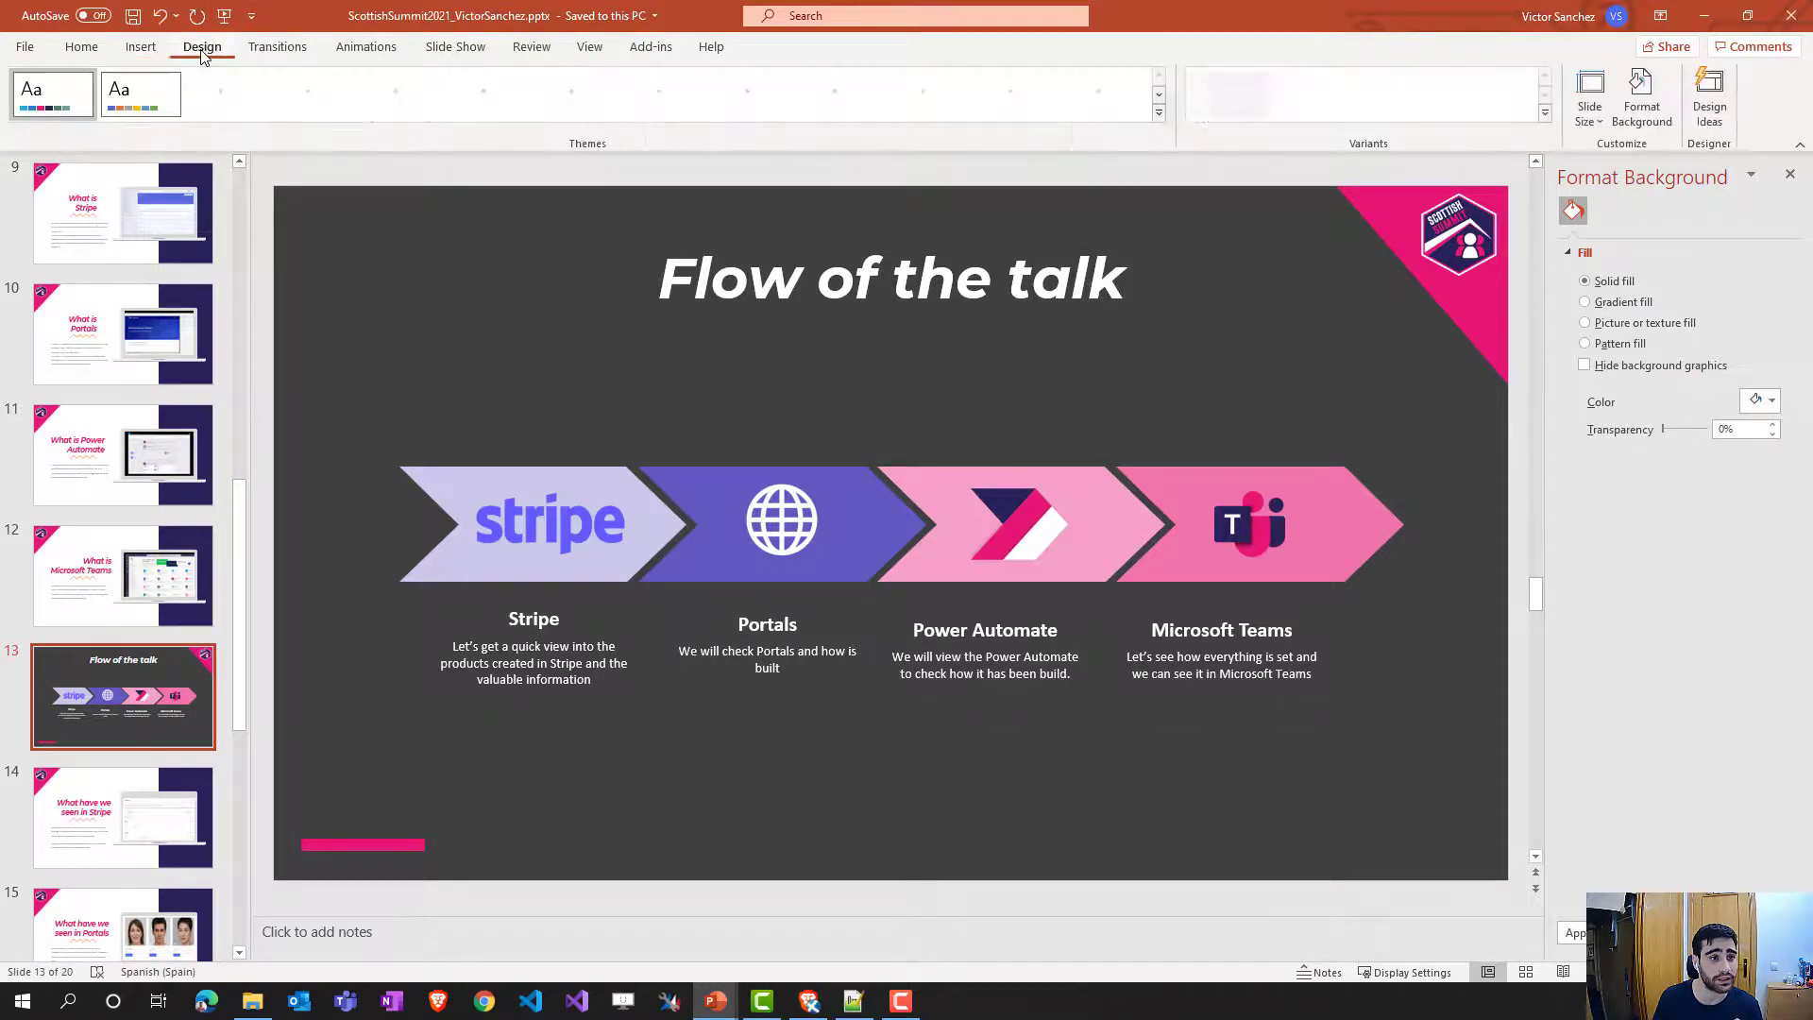
{"action": "left_click", "coordinate": [264, 47]}
{"action": "left_click", "coordinate": [455, 47]}
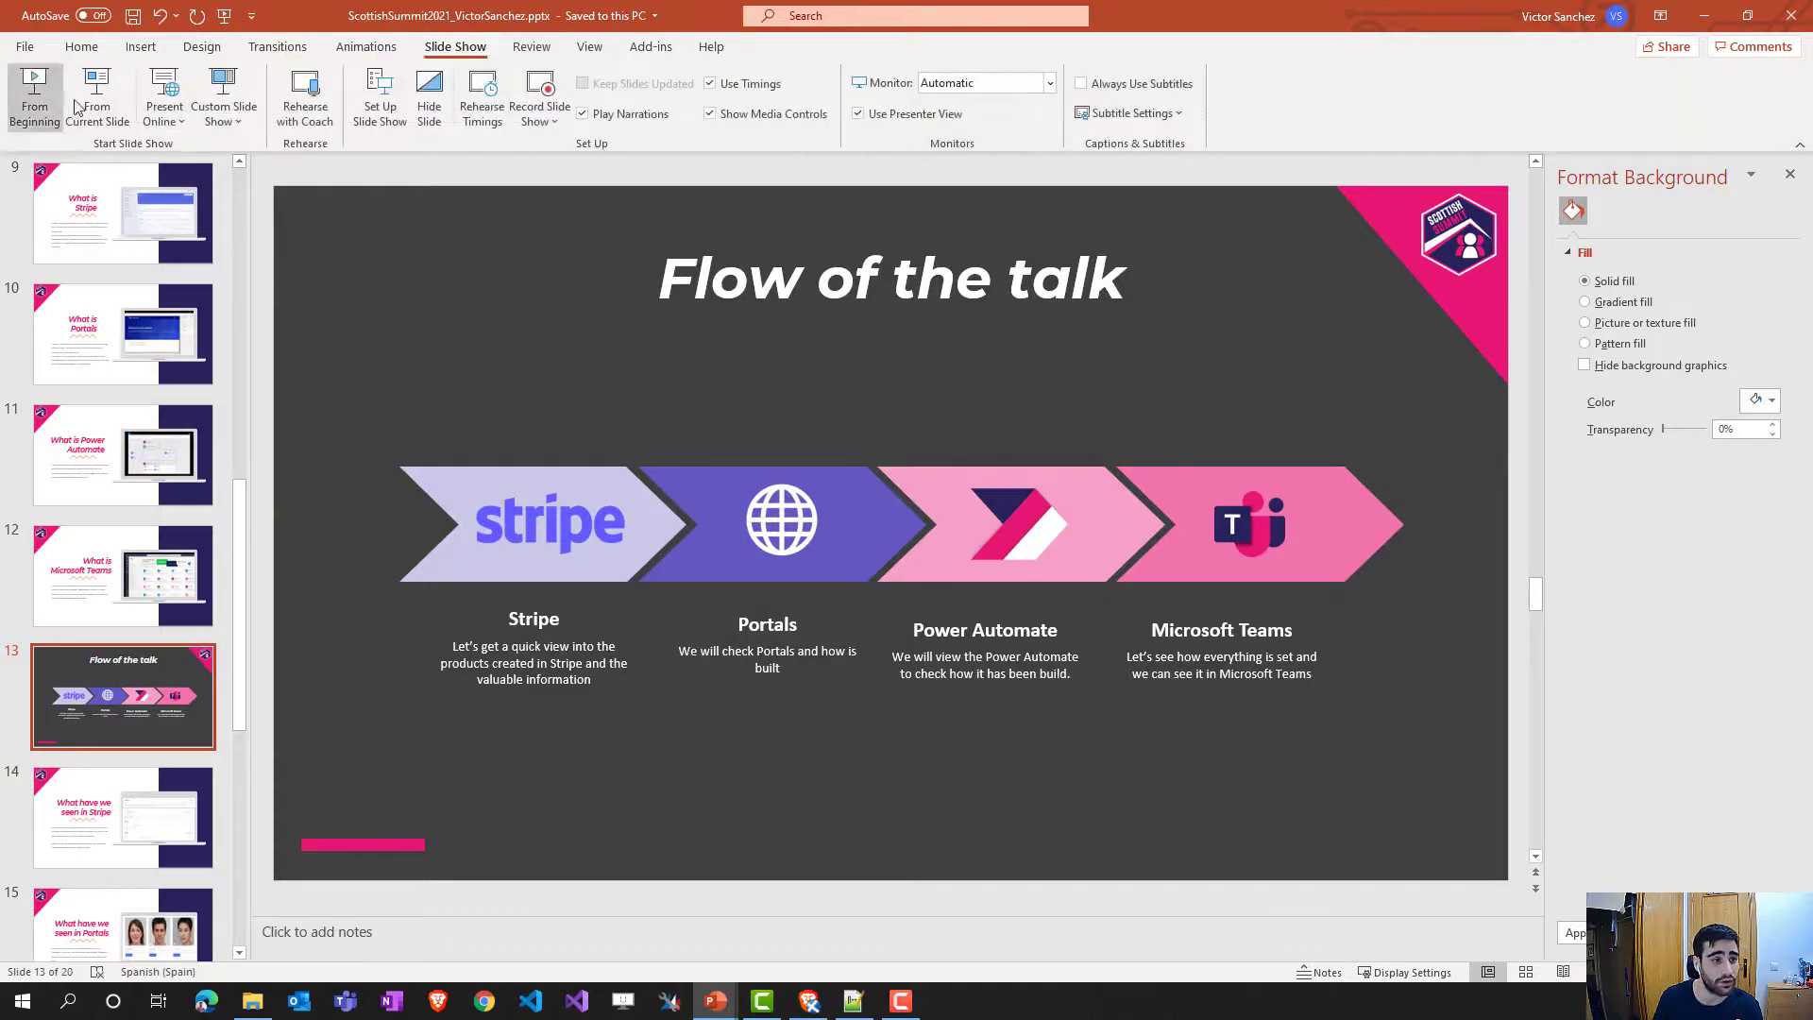
{"action": "left_click", "coordinate": [96, 99]}
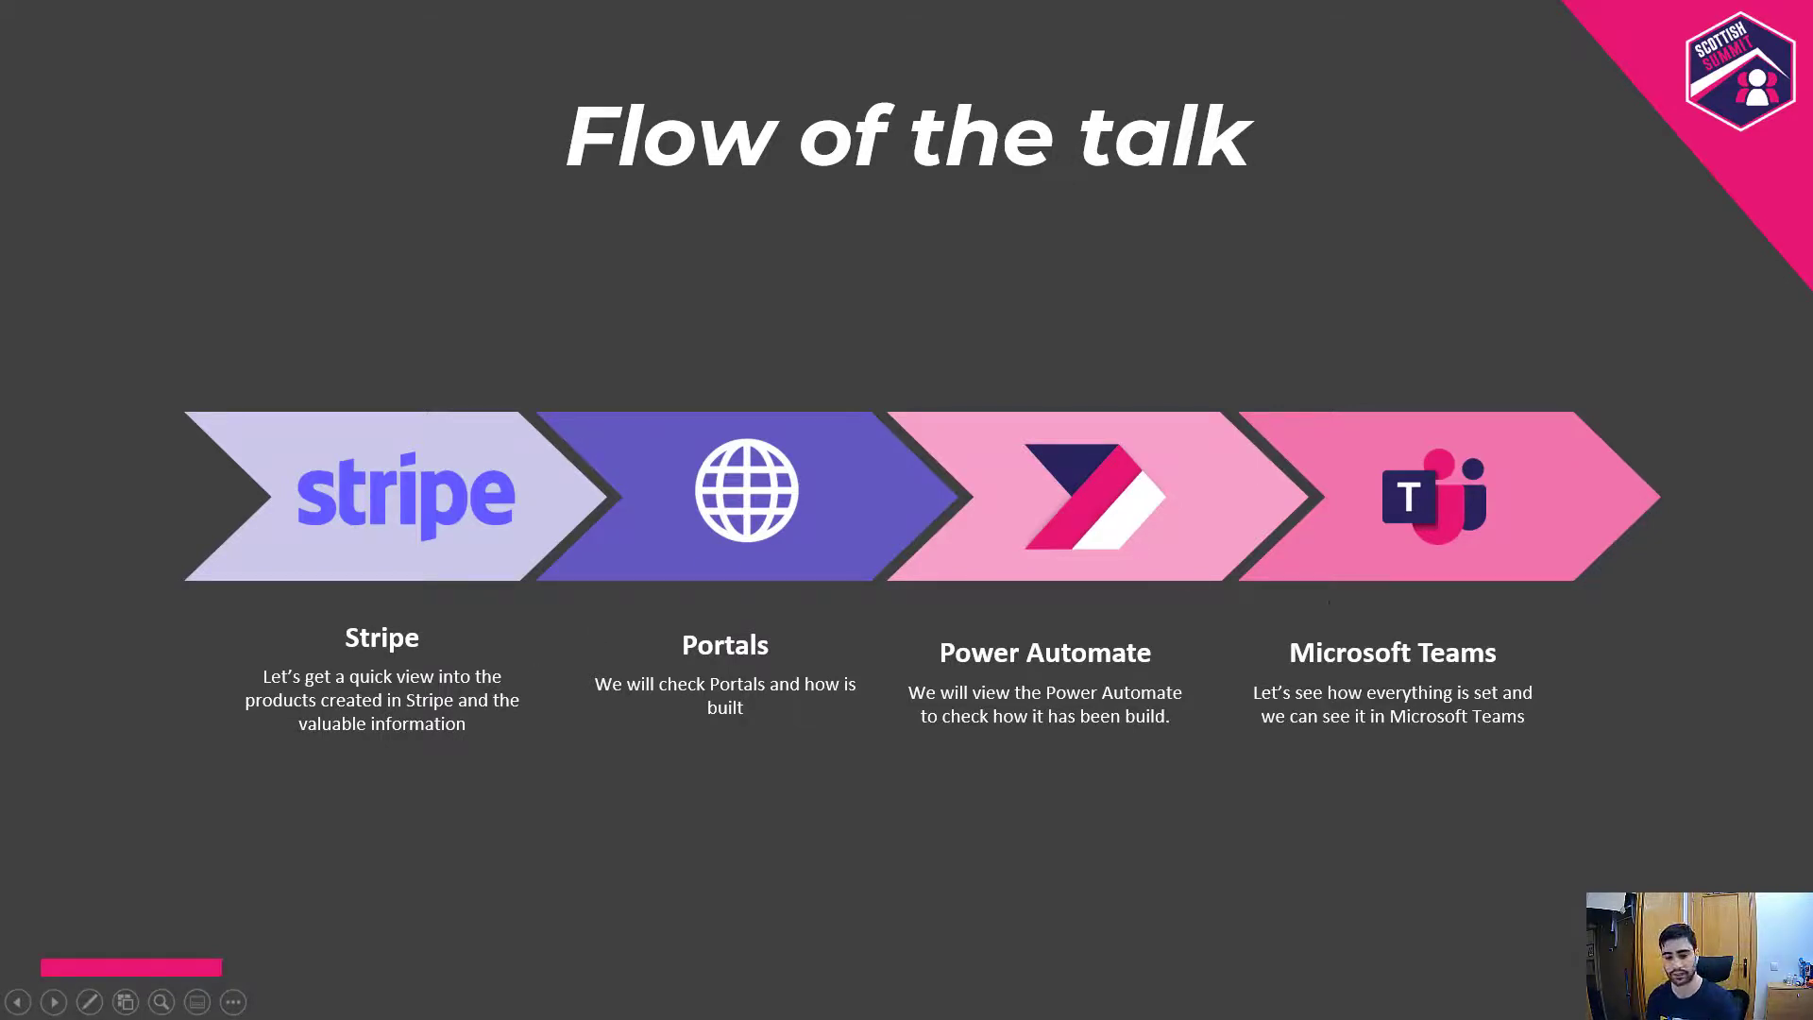
{"action": "key", "text": "Right"}
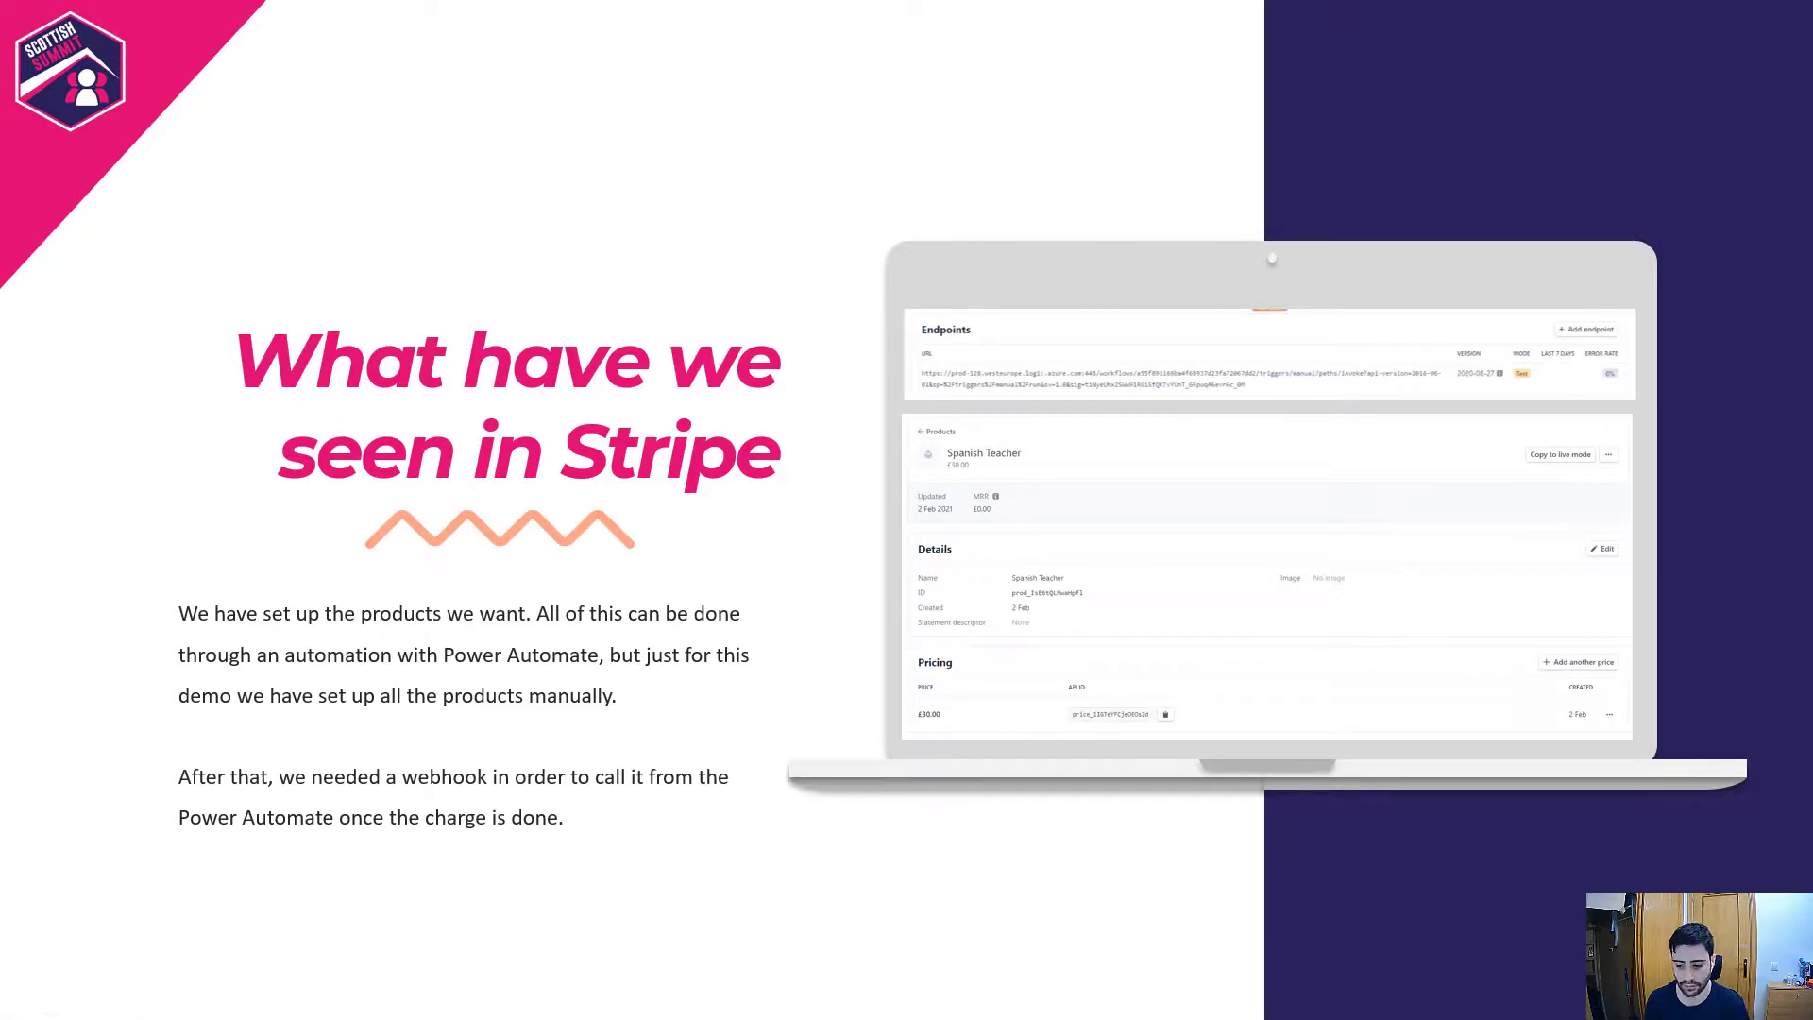
{"action": "key", "text": "Right"}
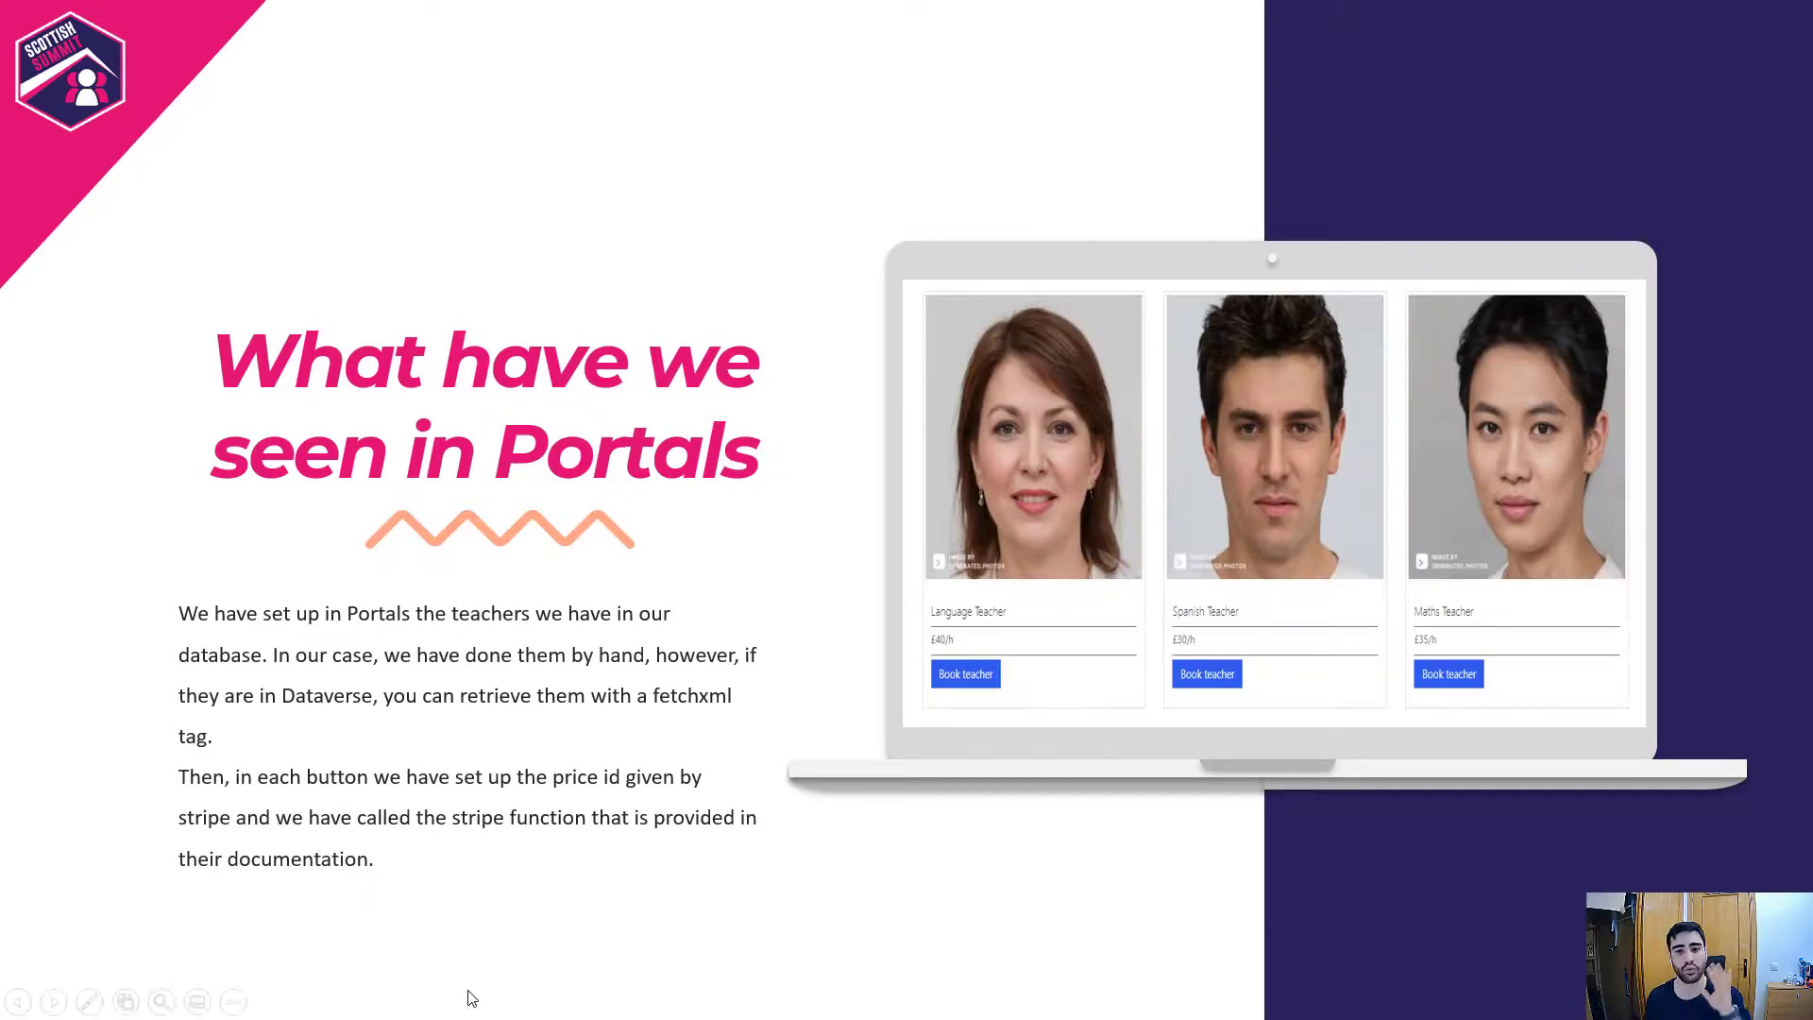